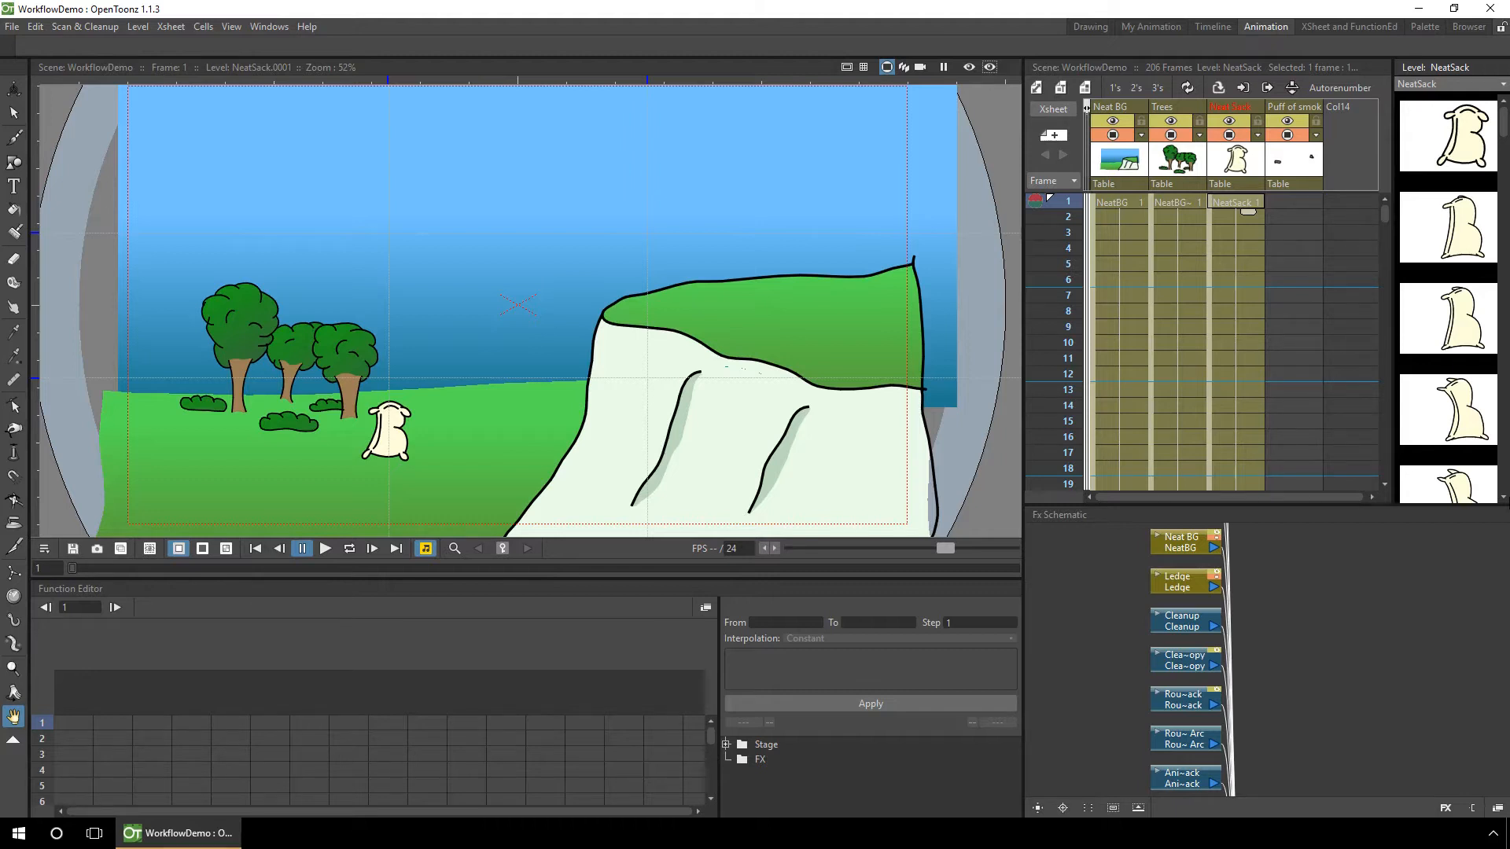
# Rename the Animation room as Effects and remove the level strip pane from it.
pyautogui.doubleClick(1266, 28)
pyautogui.write('Effects')
pyautogui.press('Return')
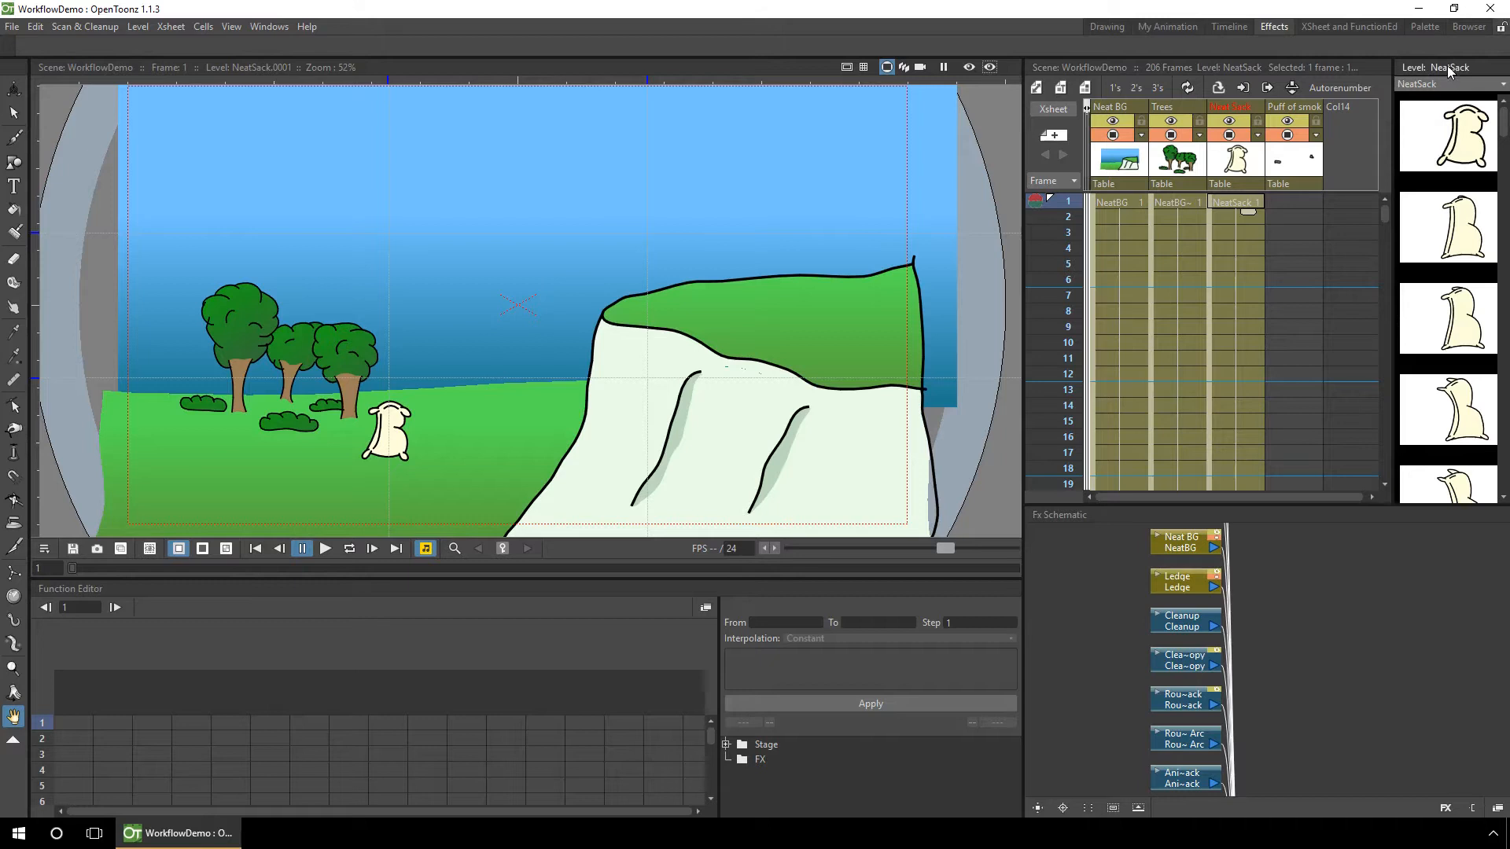
pyautogui.moveTo(1451, 67); pyautogui.dragTo(824, 162)
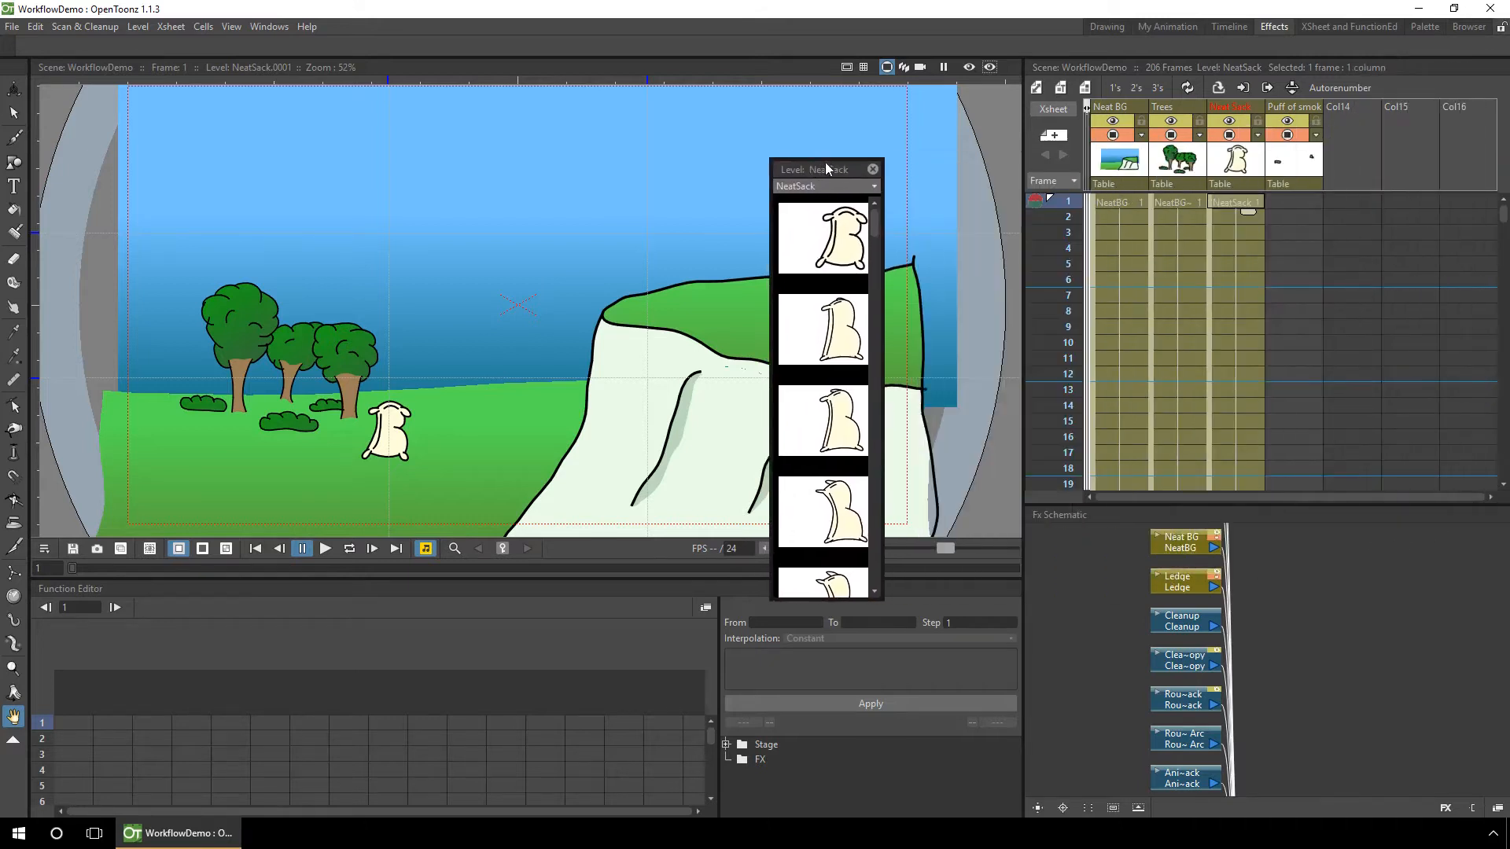
pyautogui.click(872, 169)
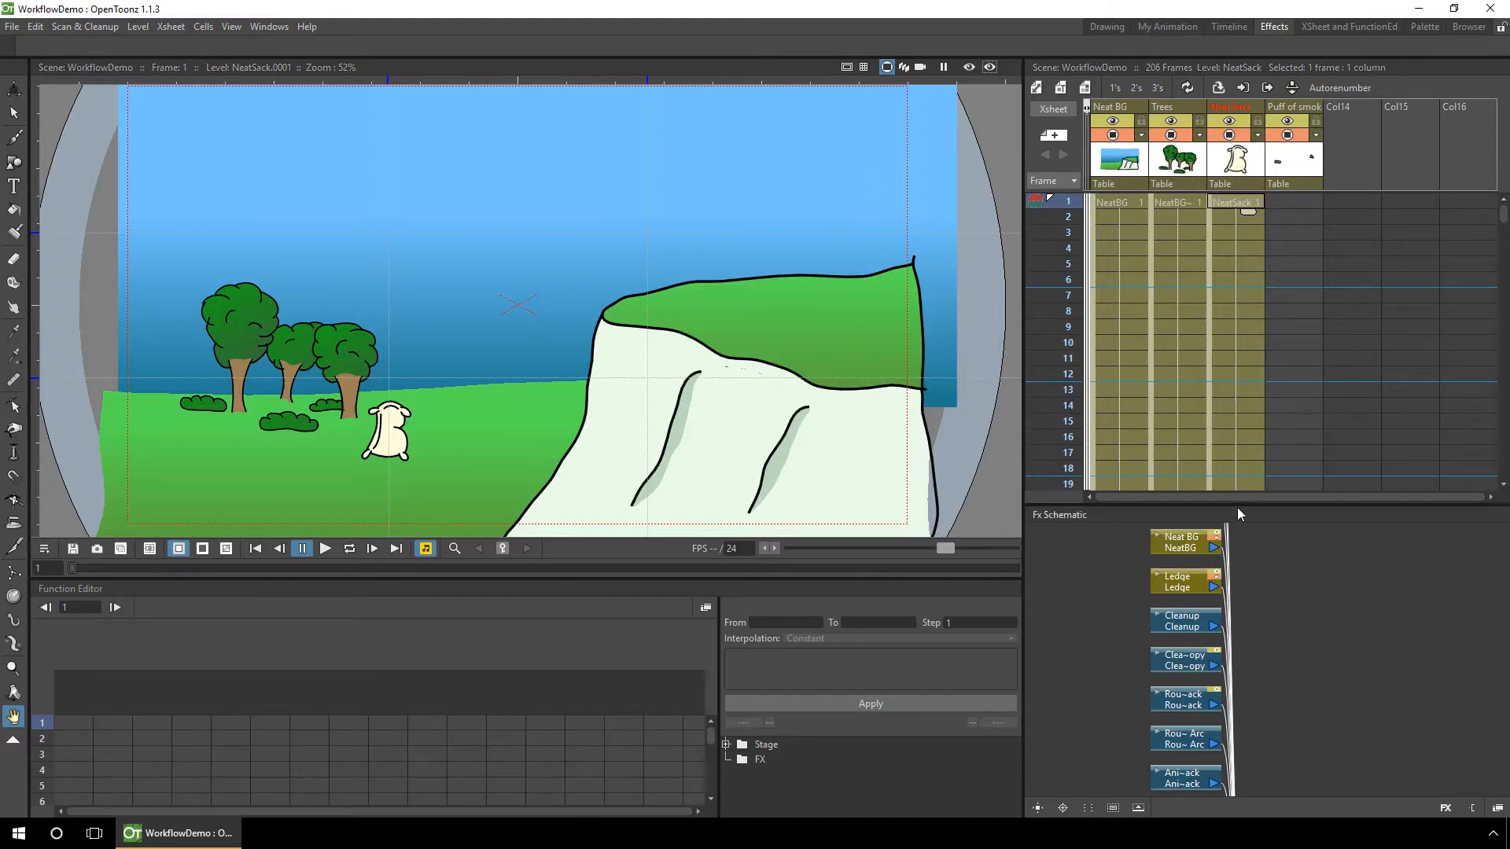
# Dock the Fx Schematic beneath the viewer and the Function Editor beside the Xsheet, giving the Xsheet more width.
pyautogui.moveTo(1235, 516); pyautogui.dragTo(541, 585)
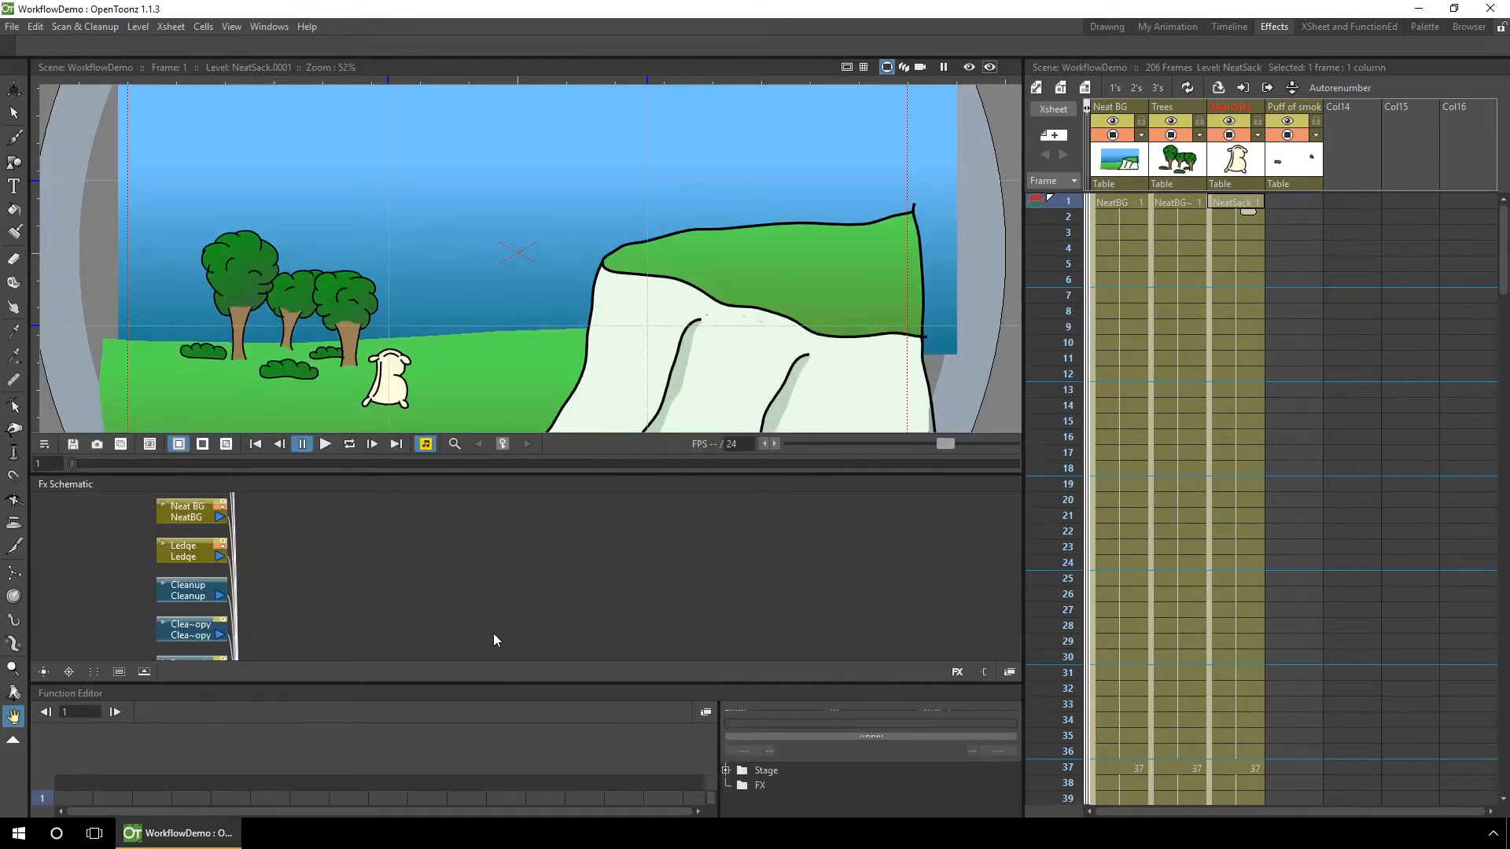
pyautogui.moveTo(470, 690); pyautogui.dragTo(1395, 374)
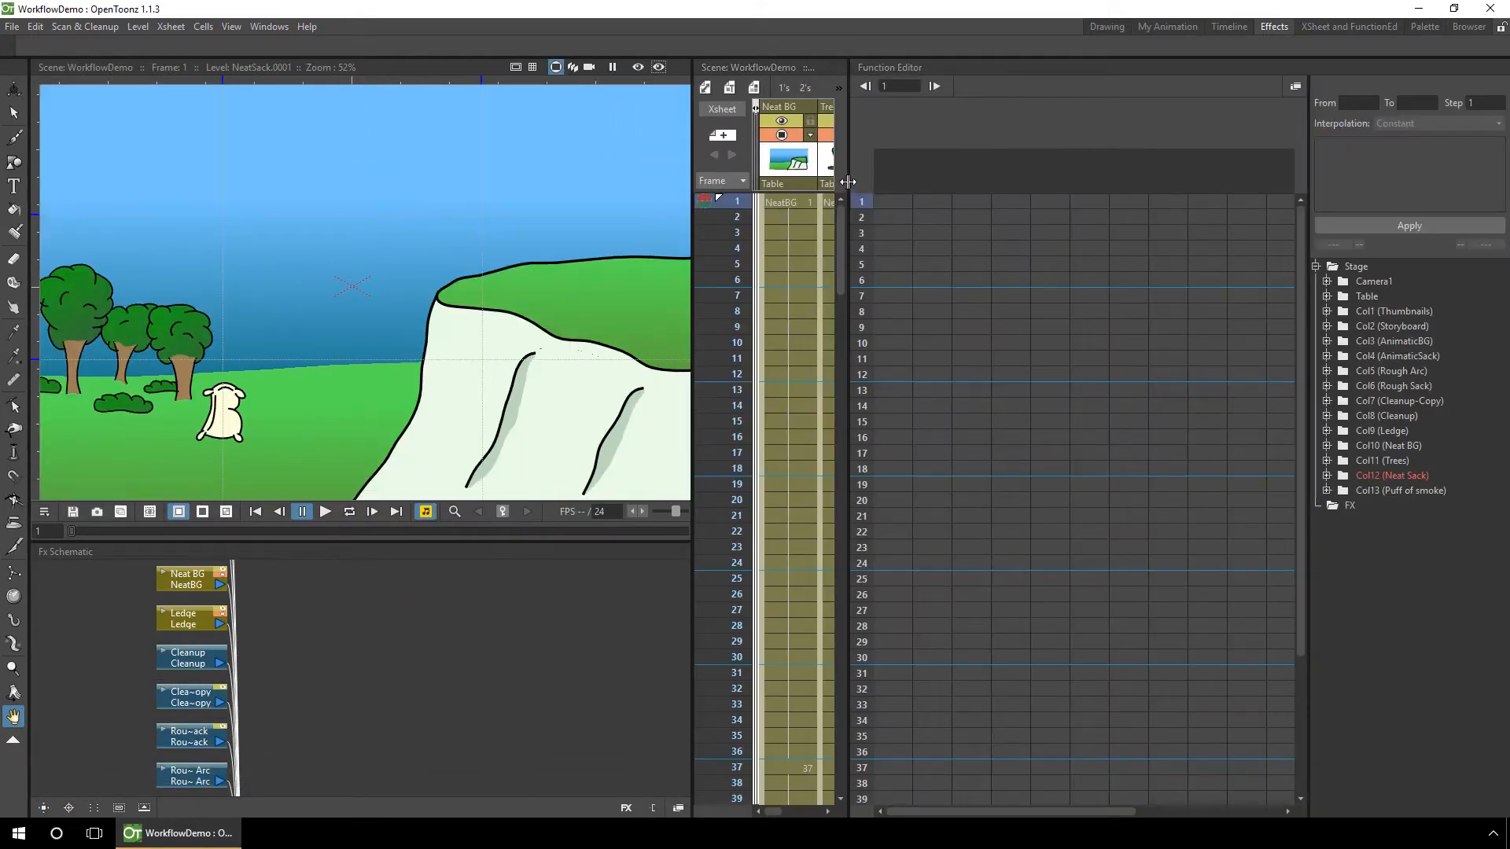
pyautogui.moveTo(844, 186); pyautogui.dragTo(1172, 189)
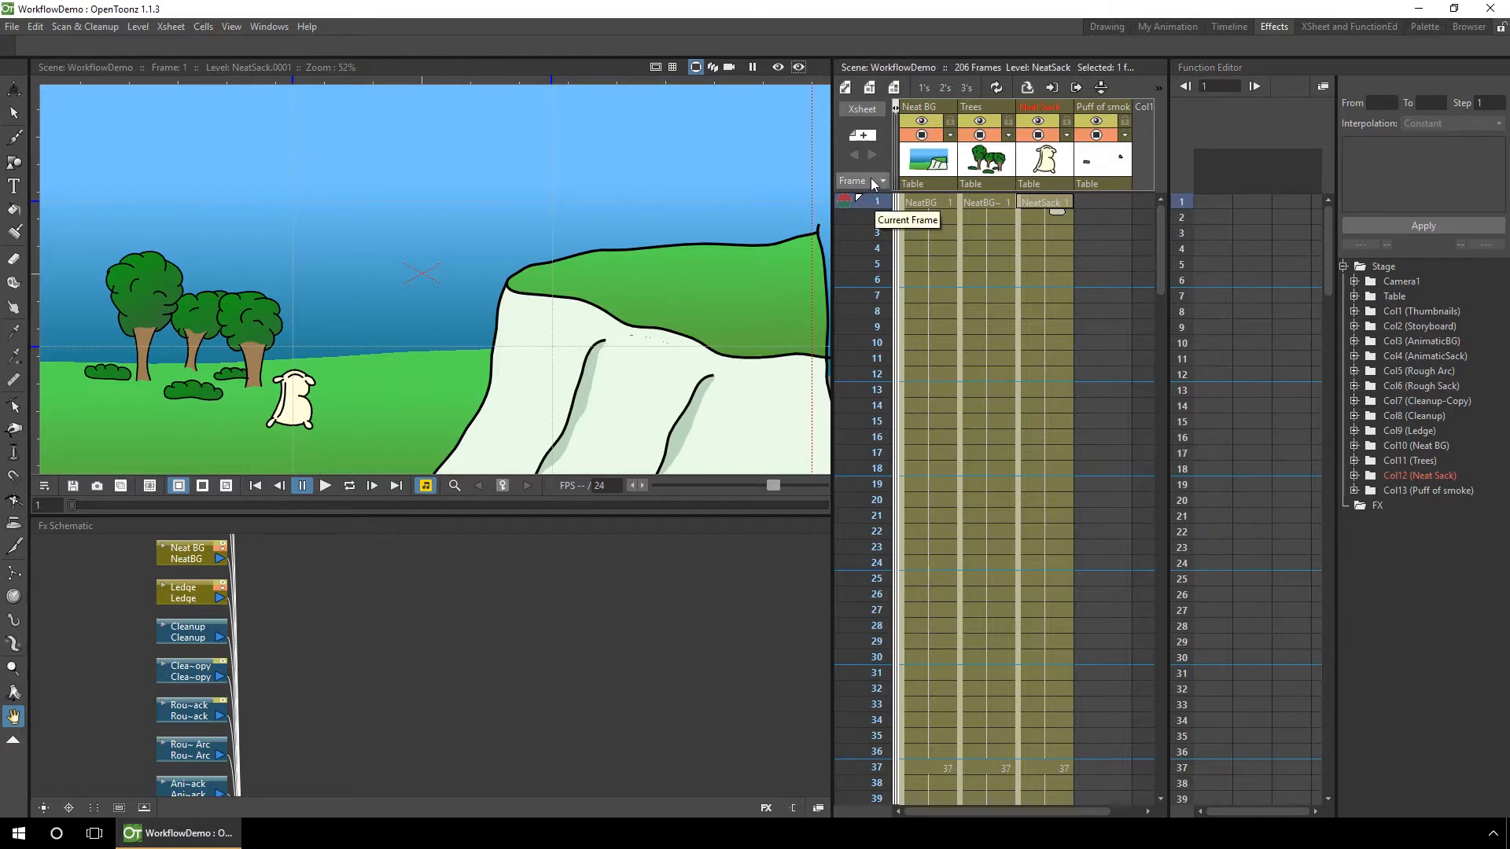
# Try the timeline layout for the Xsheet and switch back to the vertical layout.
pyautogui.click(862, 109)
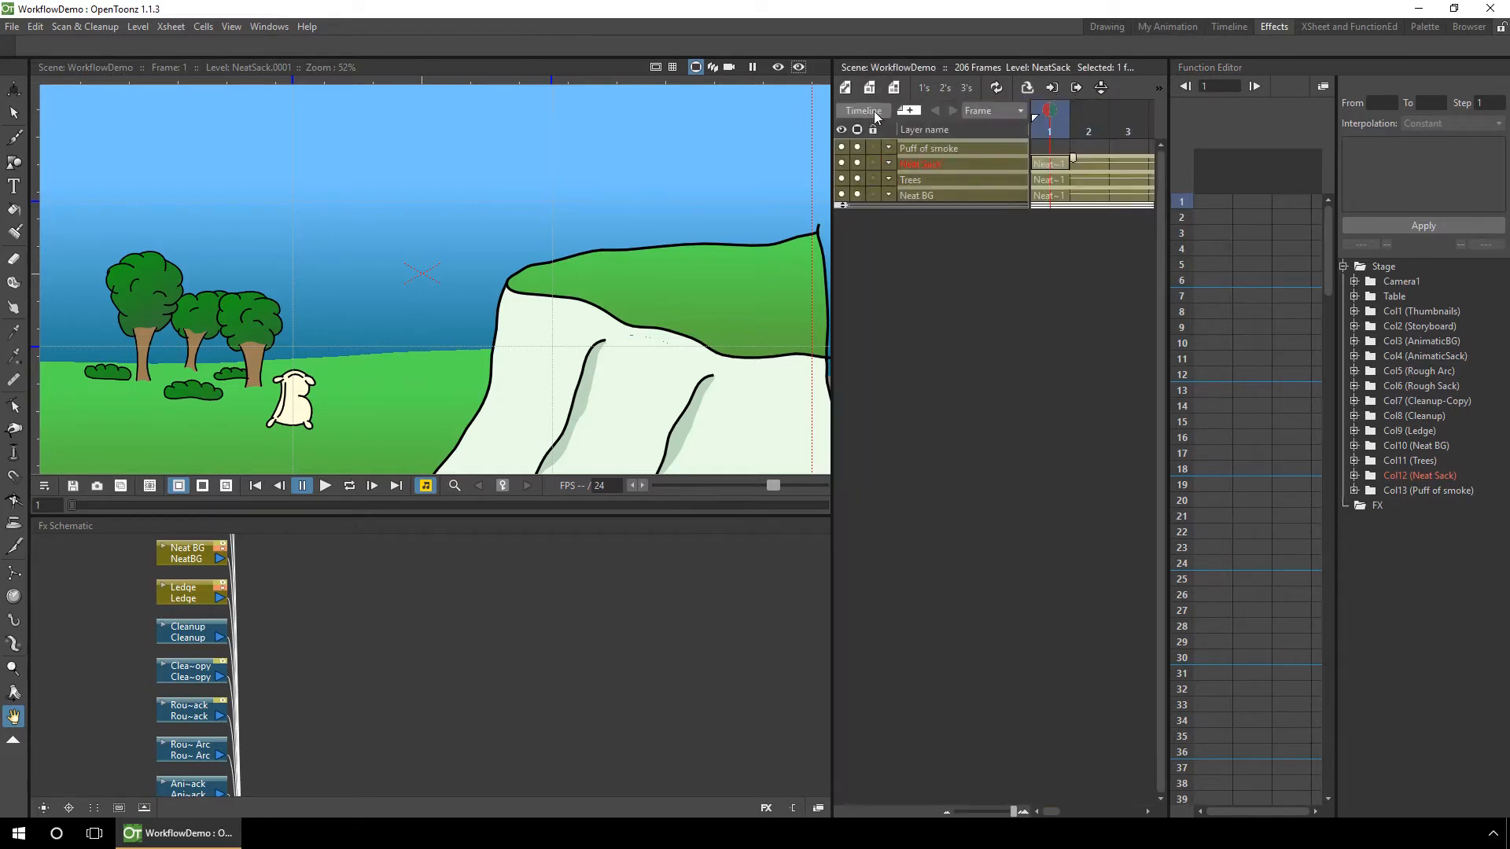
pyautogui.click(871, 110)
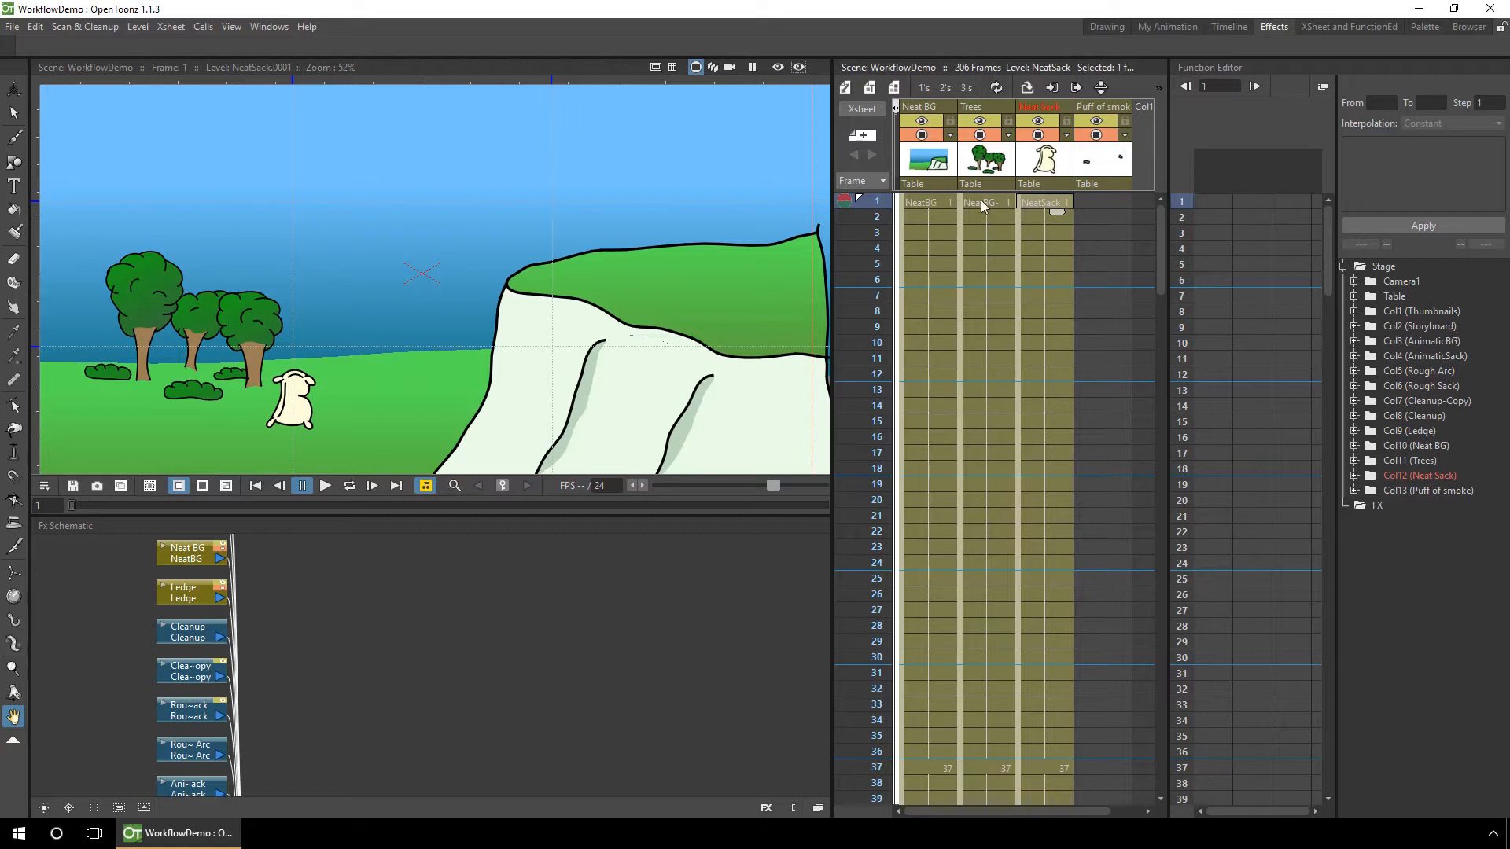
# Review the Xsheet preferences for matching the Function Editor header height, and check how the two panes' frame rows line up.
pyautogui.click(11, 26)
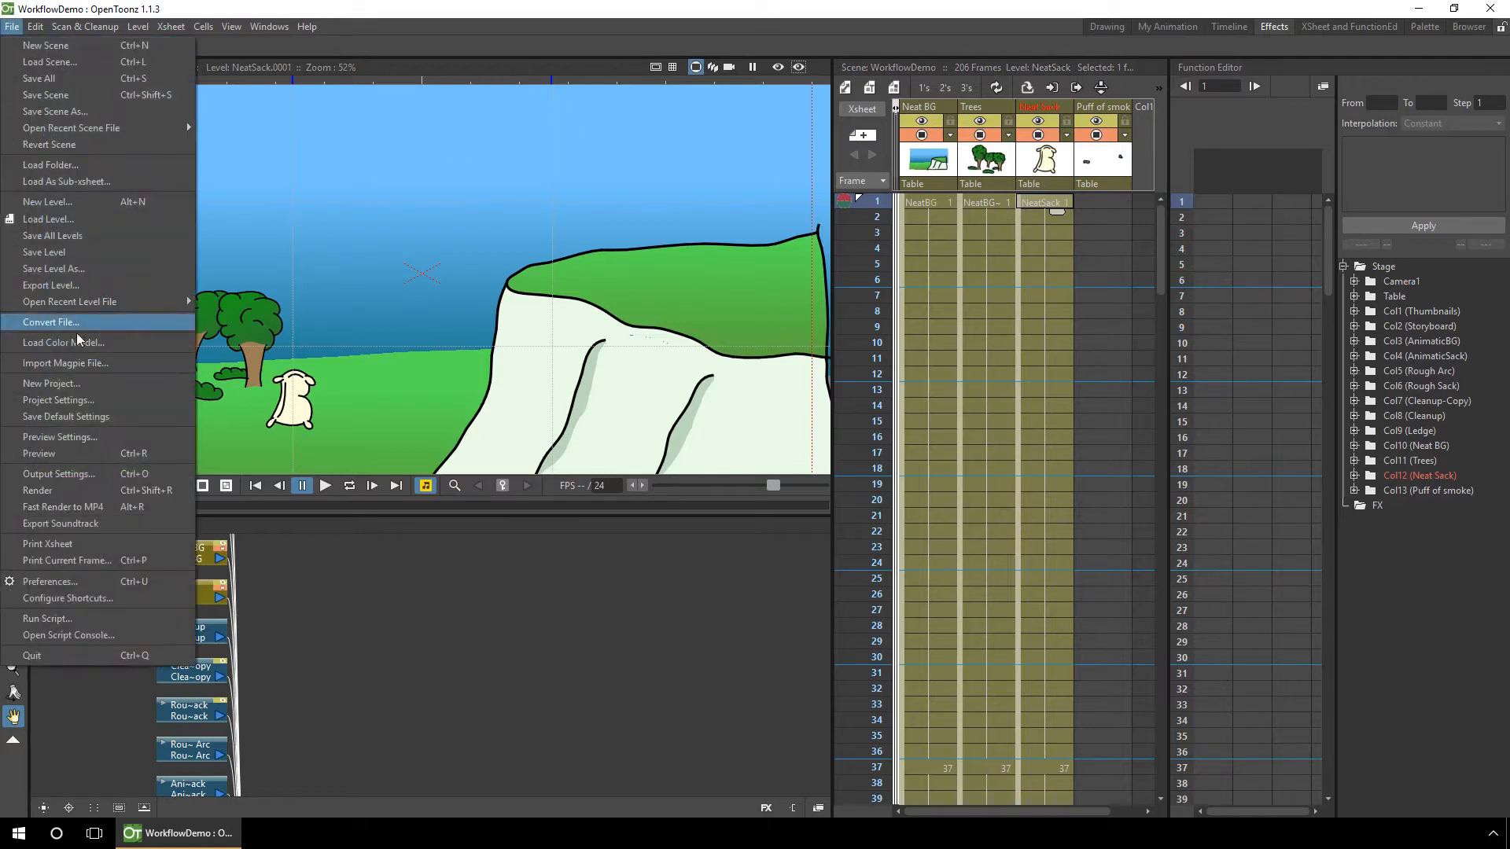
pyautogui.click(118, 582)
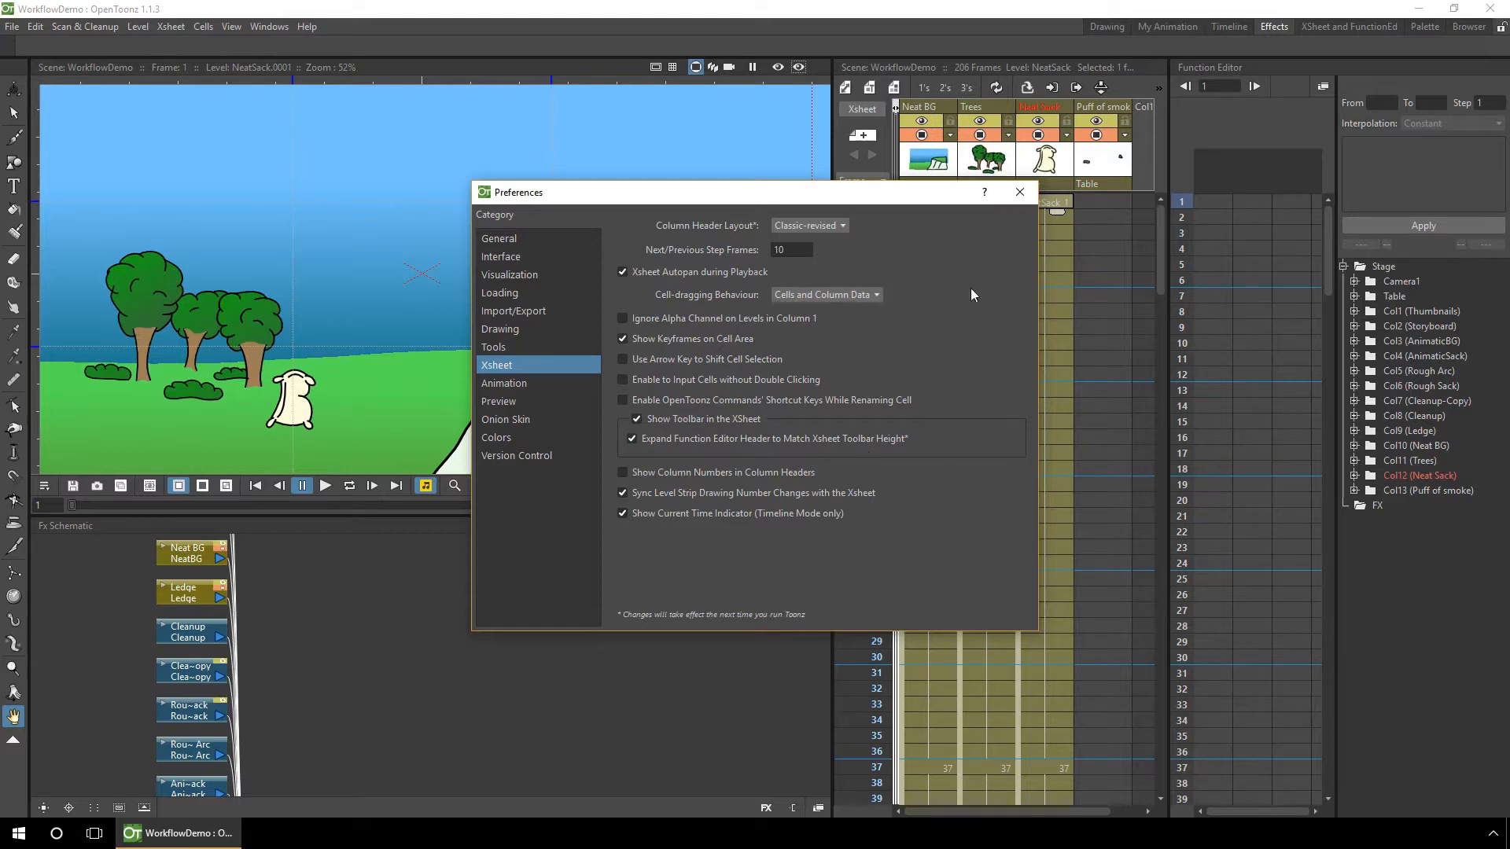
pyautogui.click(1017, 193)
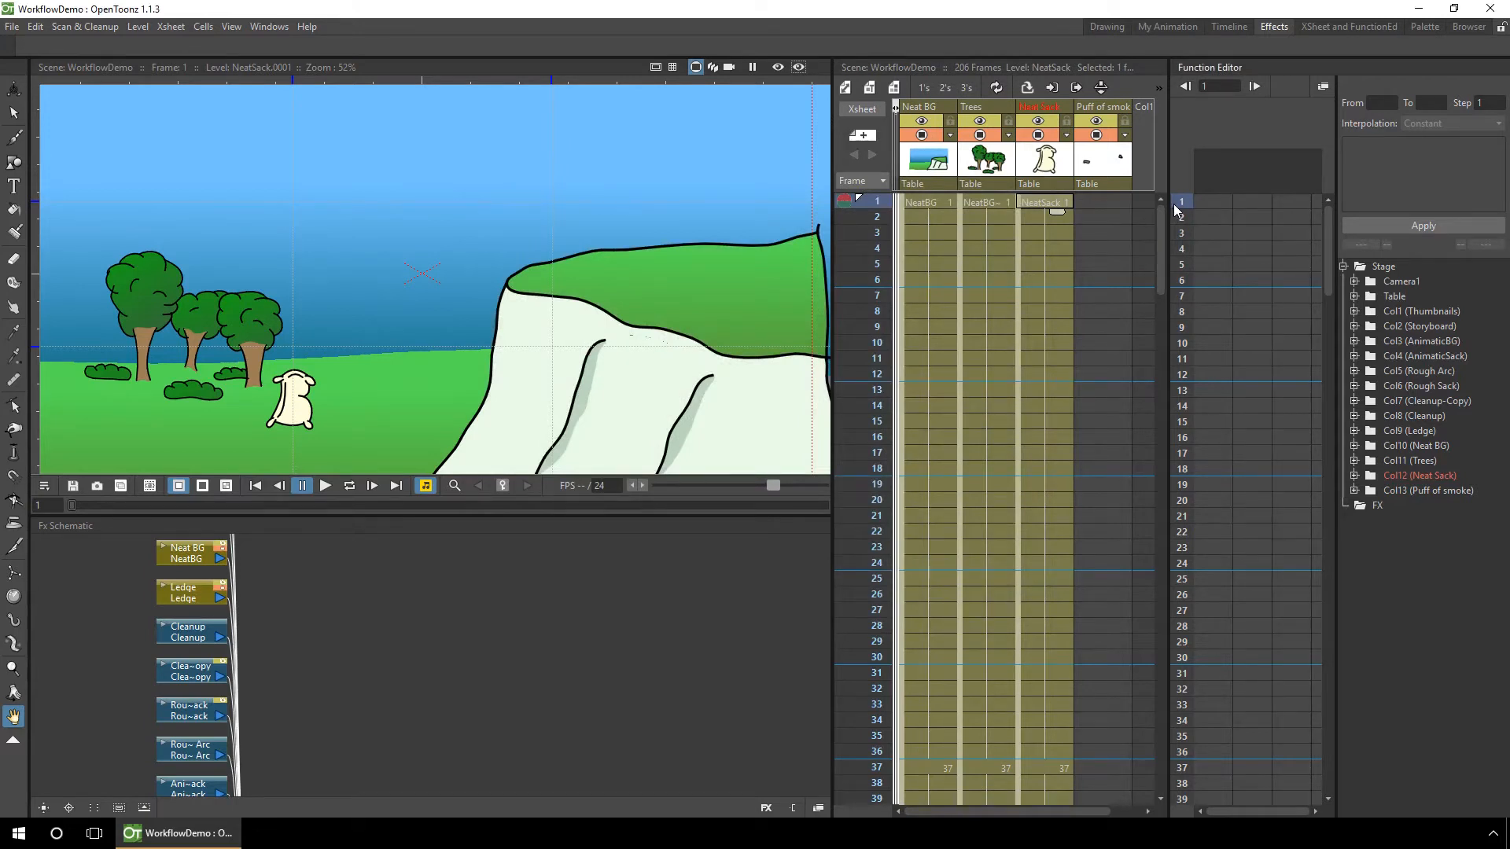
pyautogui.moveTo(1159, 219); pyautogui.dragTo(1172, 382)
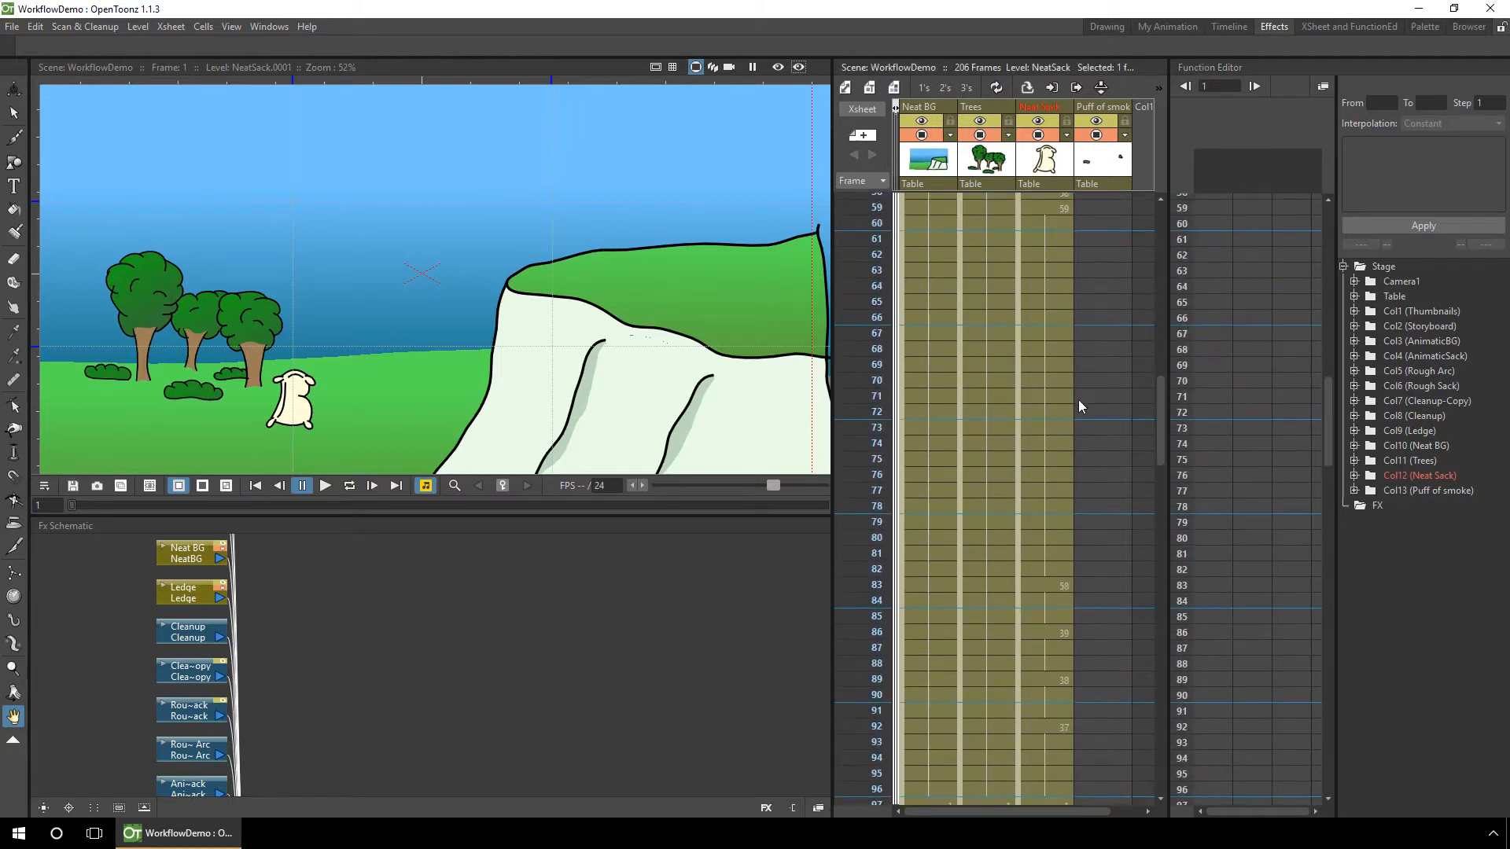
pyautogui.moveTo(1161, 385); pyautogui.dragTo(1145, 202)
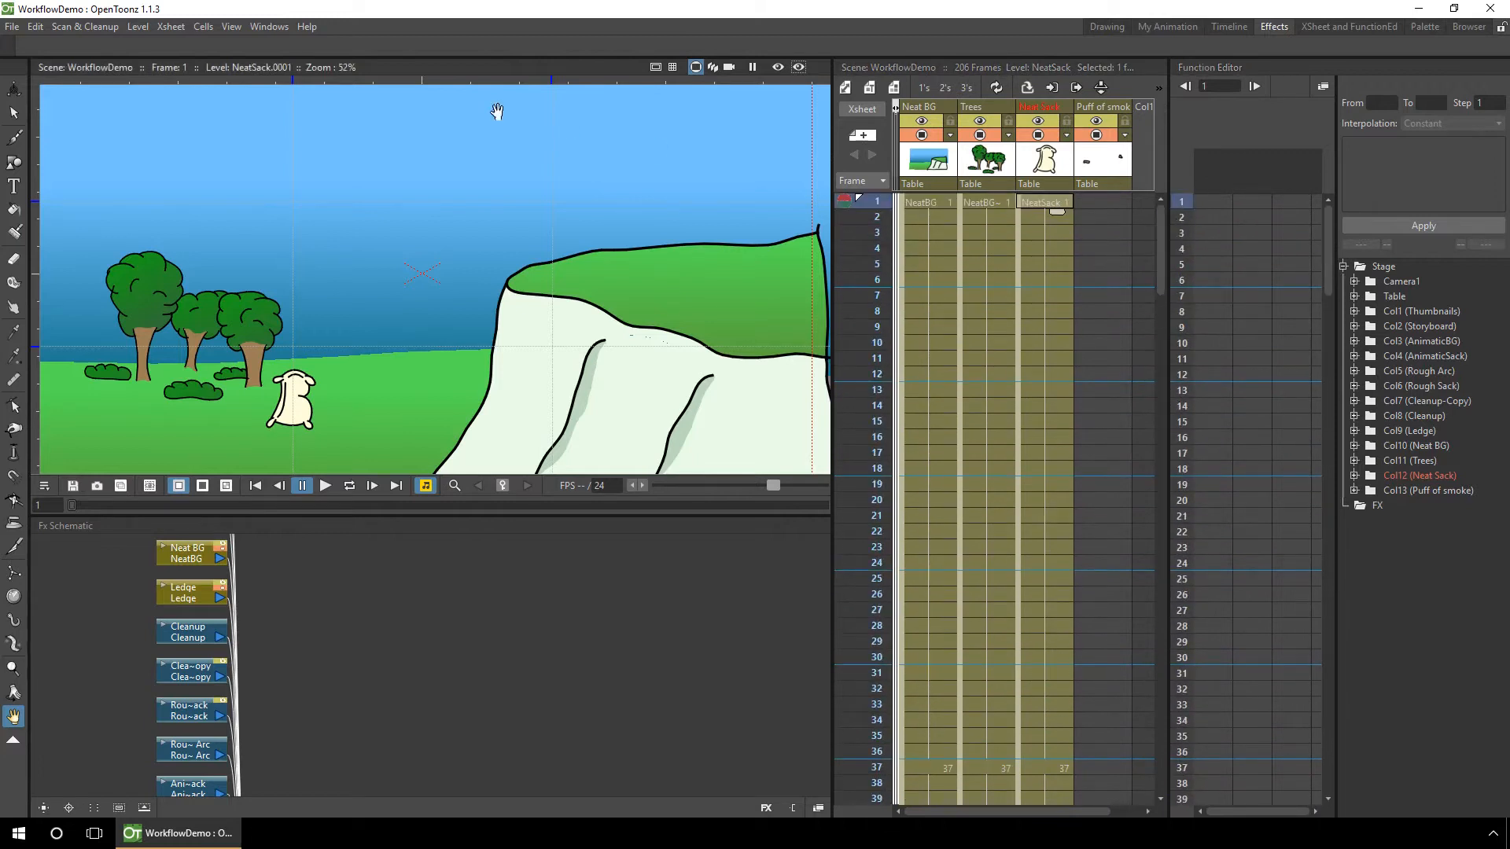
# Toggle Lock Room Panes and make the Fx Schematic pane taller by shrinking the viewer above it.
pyautogui.click(267, 26)
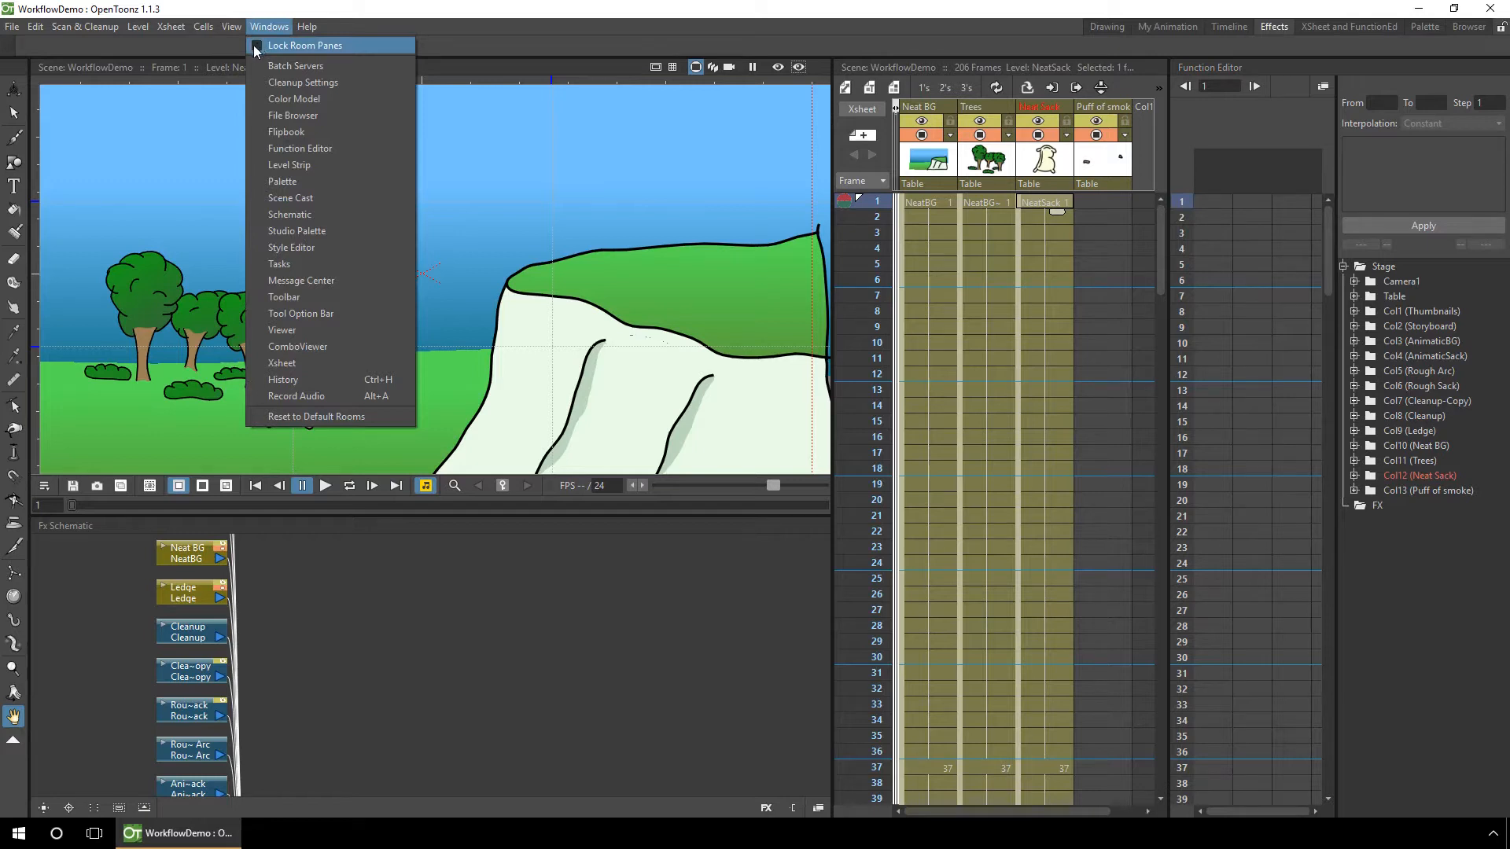
pyautogui.click(253, 45)
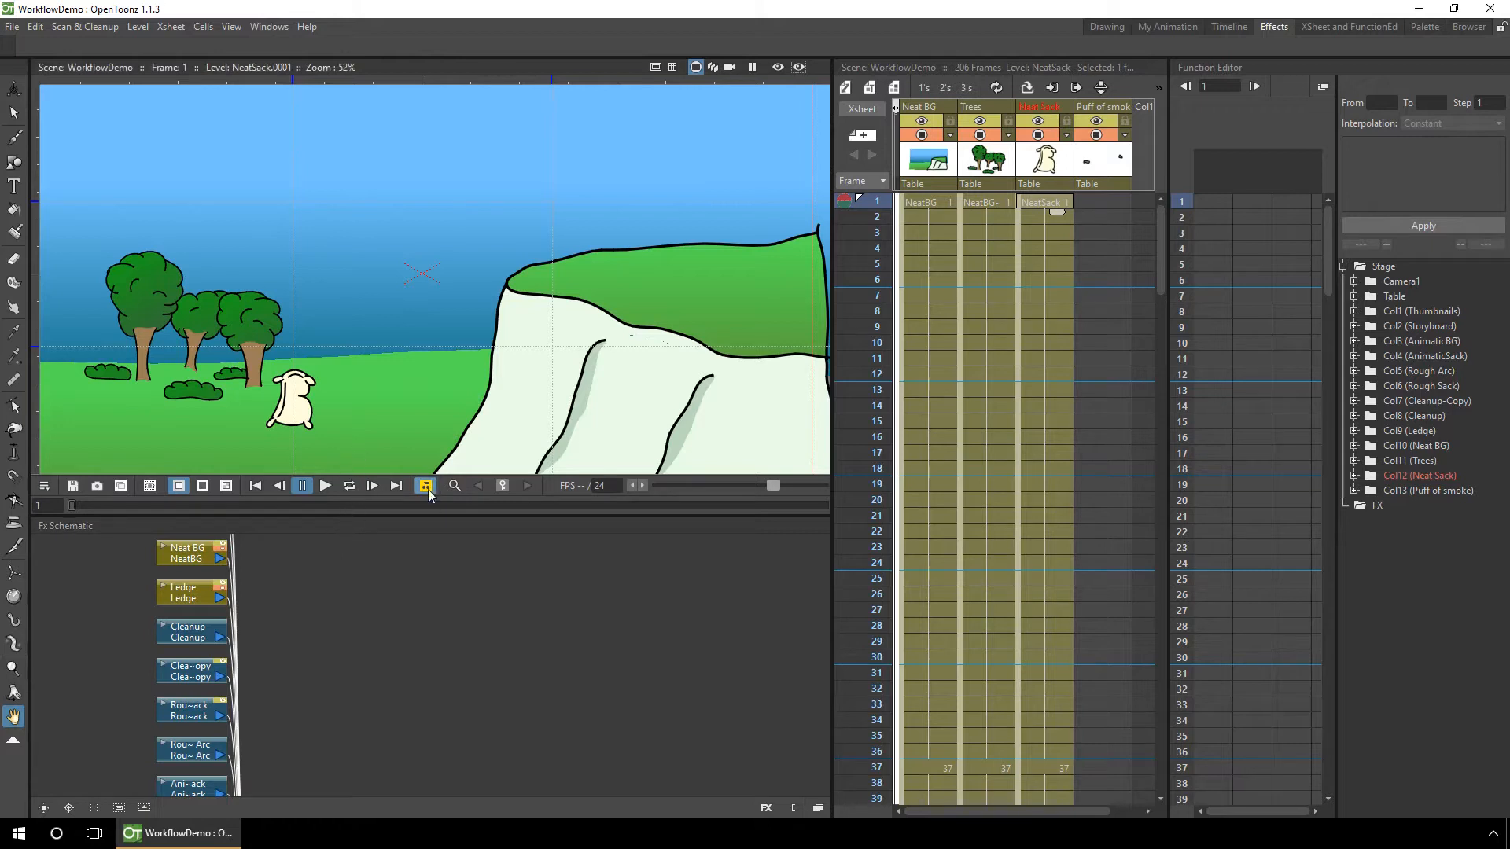
pyautogui.moveTo(433, 516); pyautogui.dragTo(435, 447)
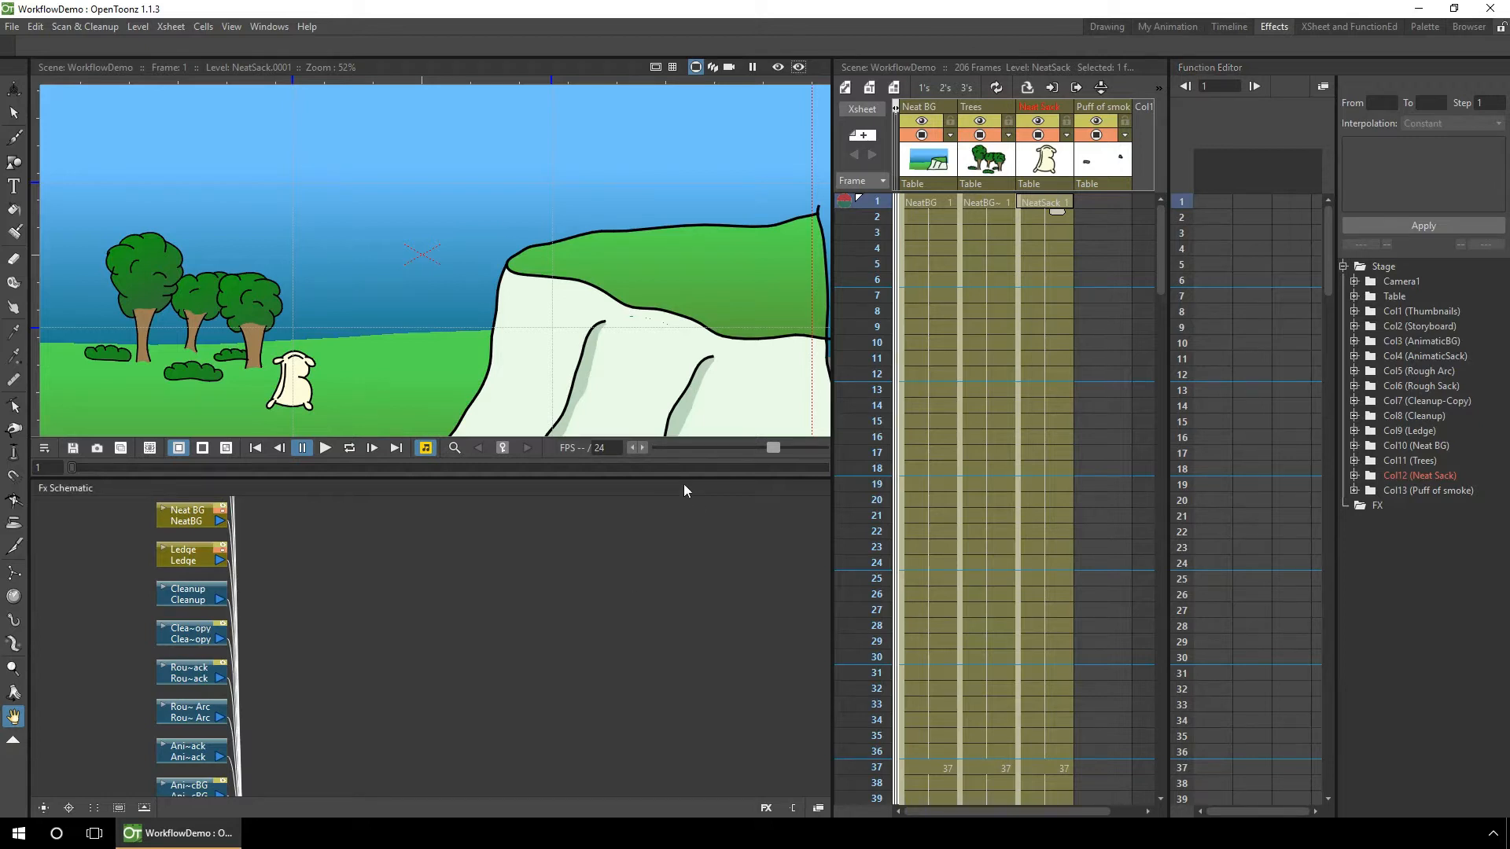
# Maximise and restore the Fx Schematic and Xsheet panes in turn to view each one full size.
pyautogui.press('`')
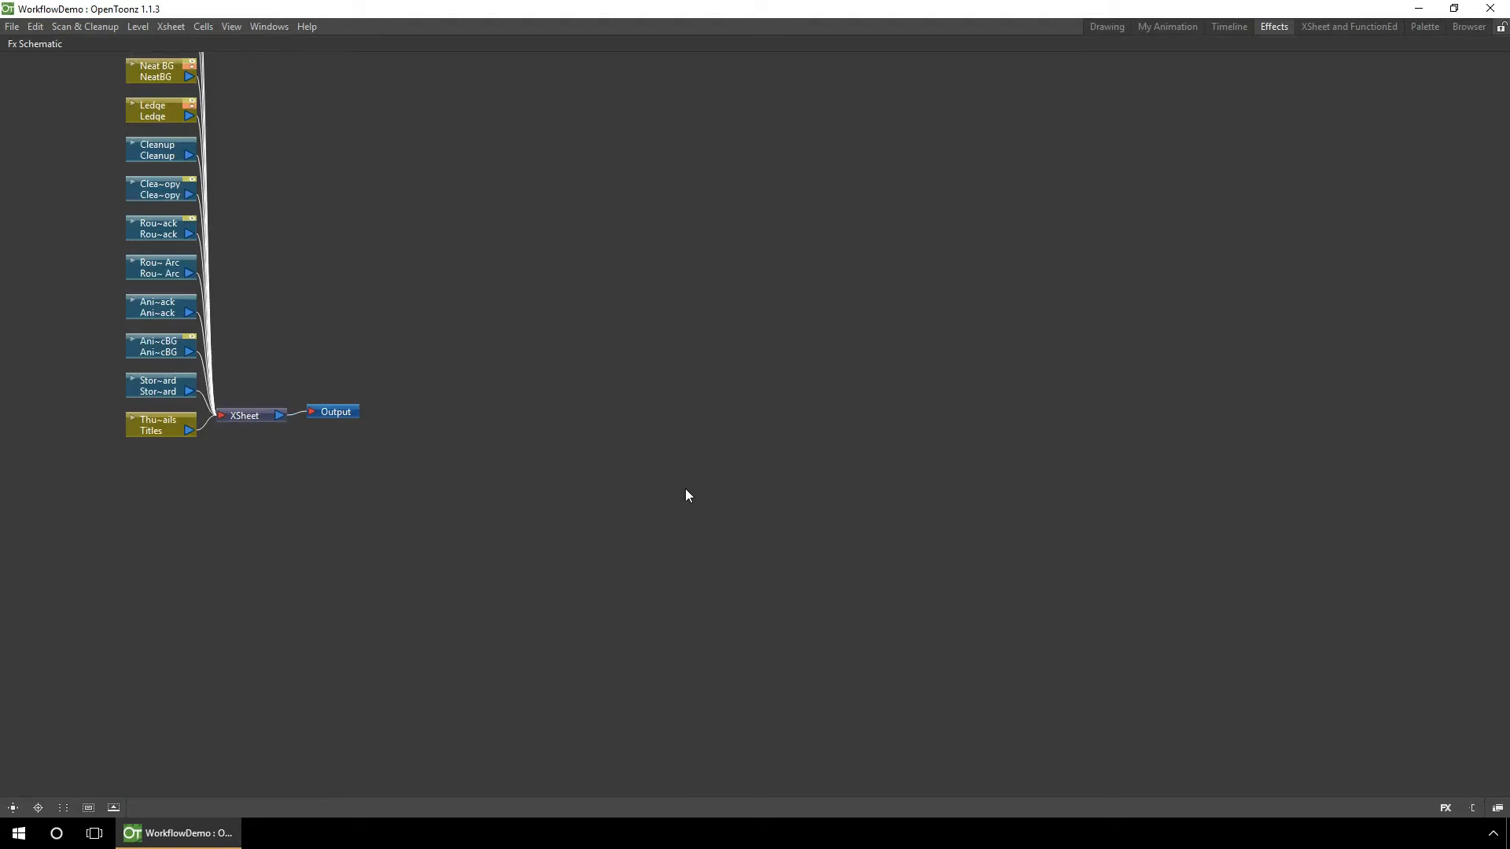
pyautogui.press('`')
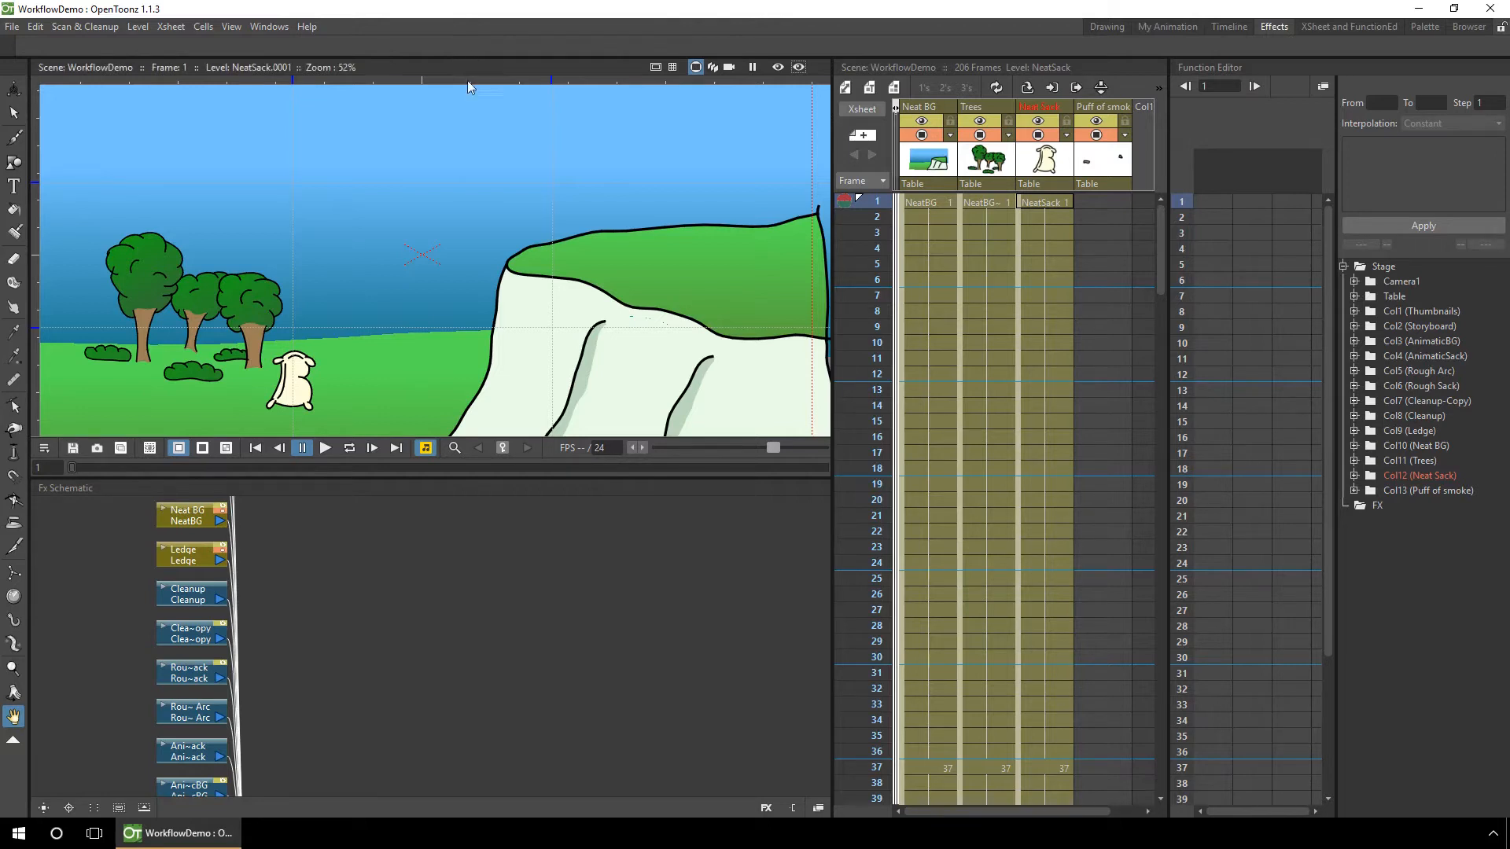
pyautogui.press('`')
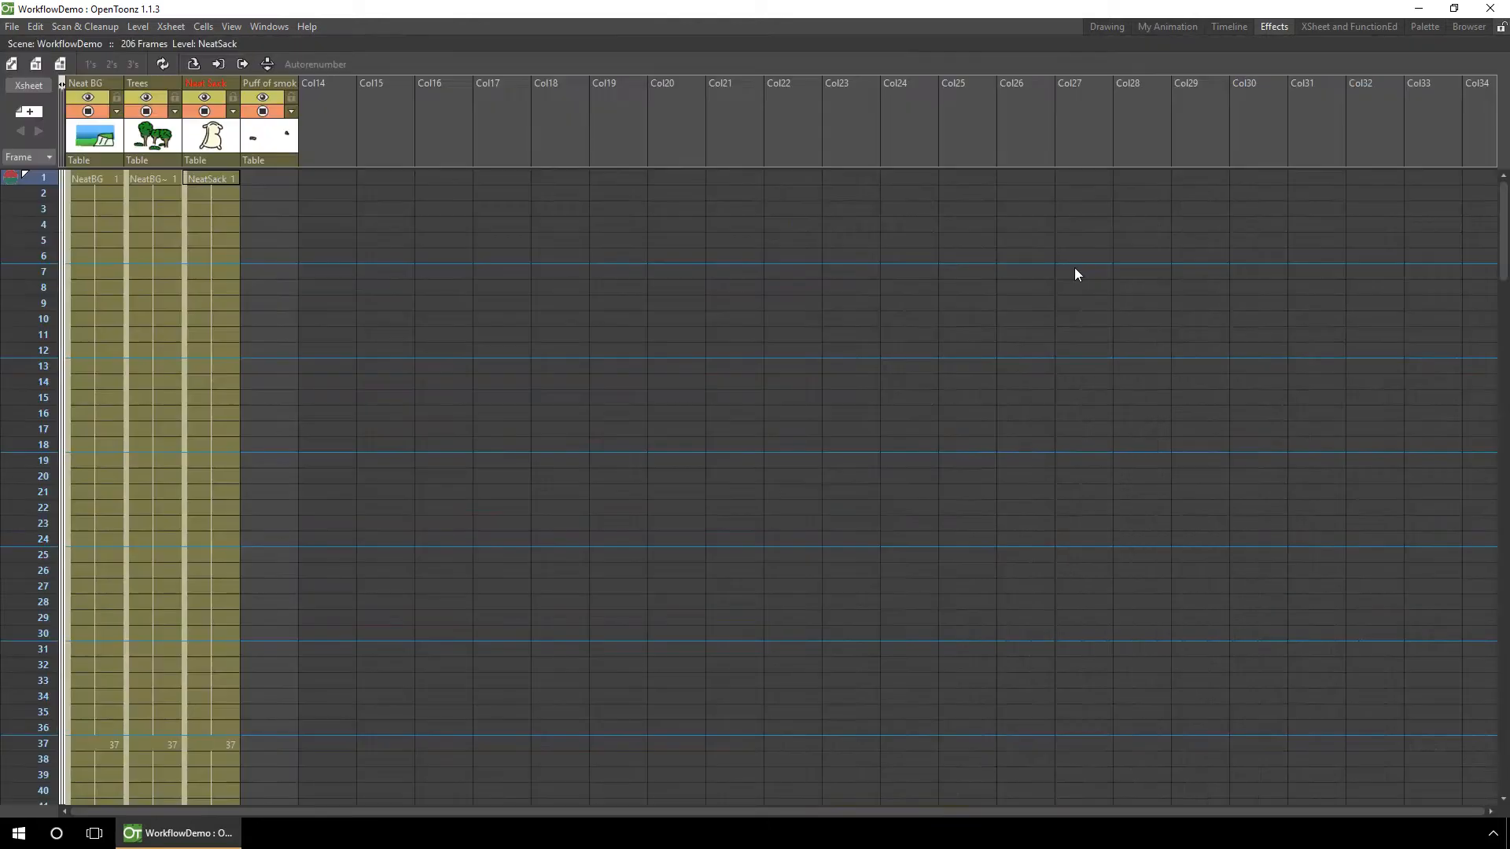
pyautogui.press('`')
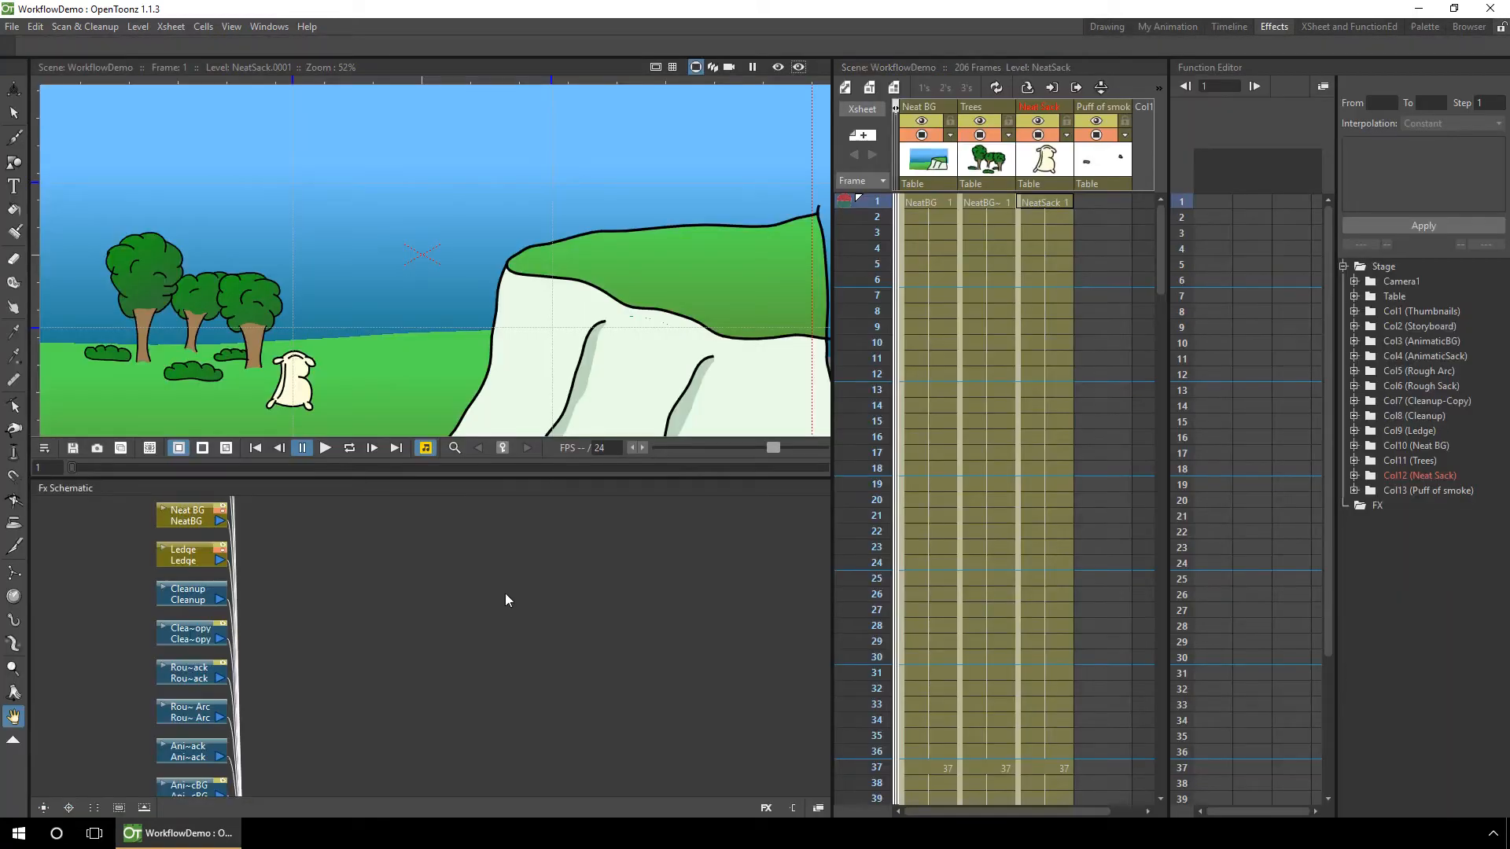
pyautogui.press('`')
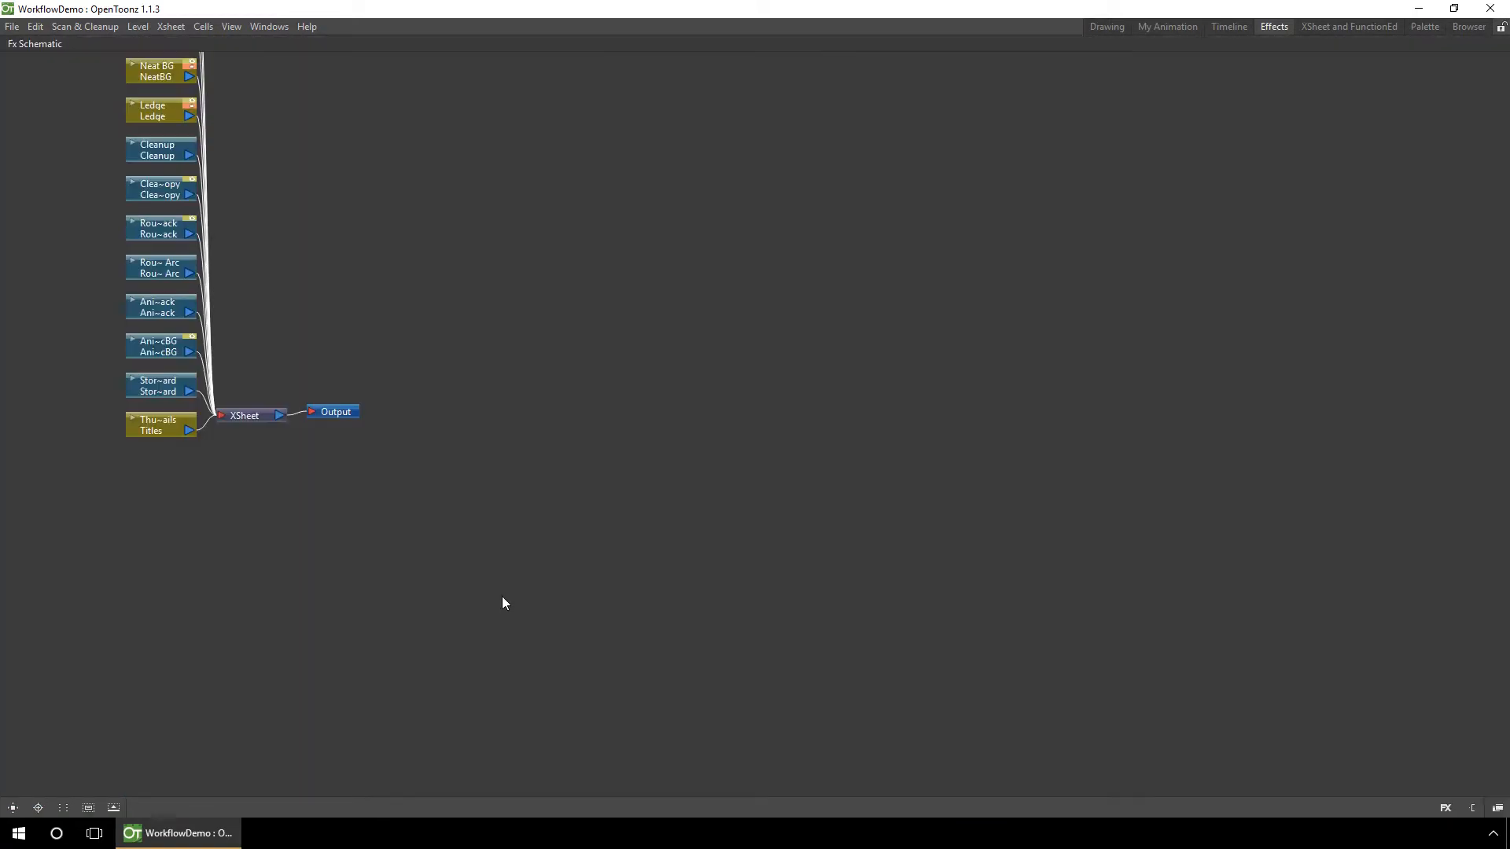
pyautogui.press('`')
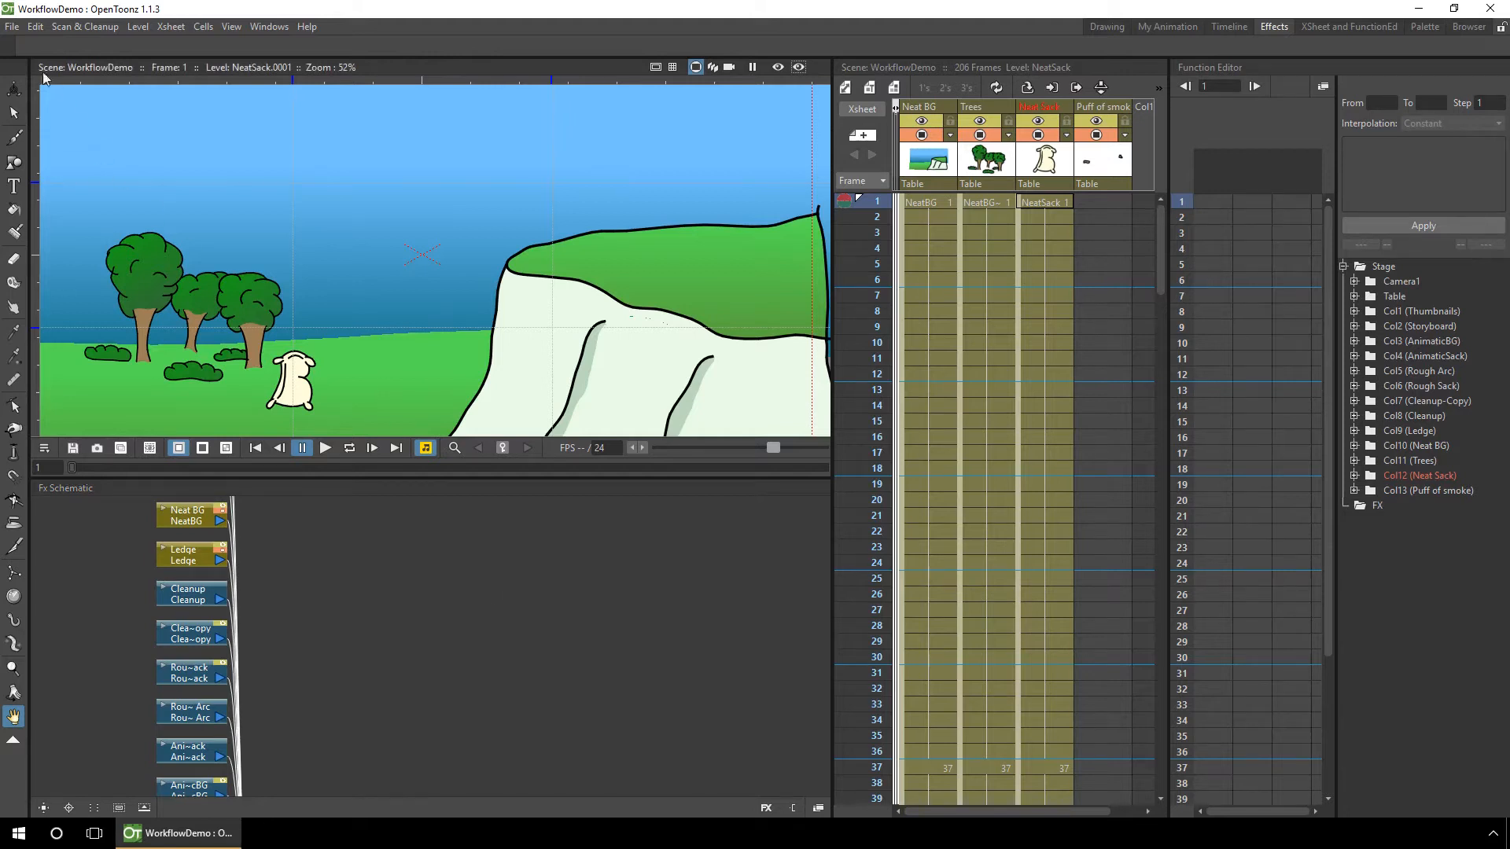
# Look at the keyboard shortcut configuration and close it without changing anything.
pyautogui.click(12, 26)
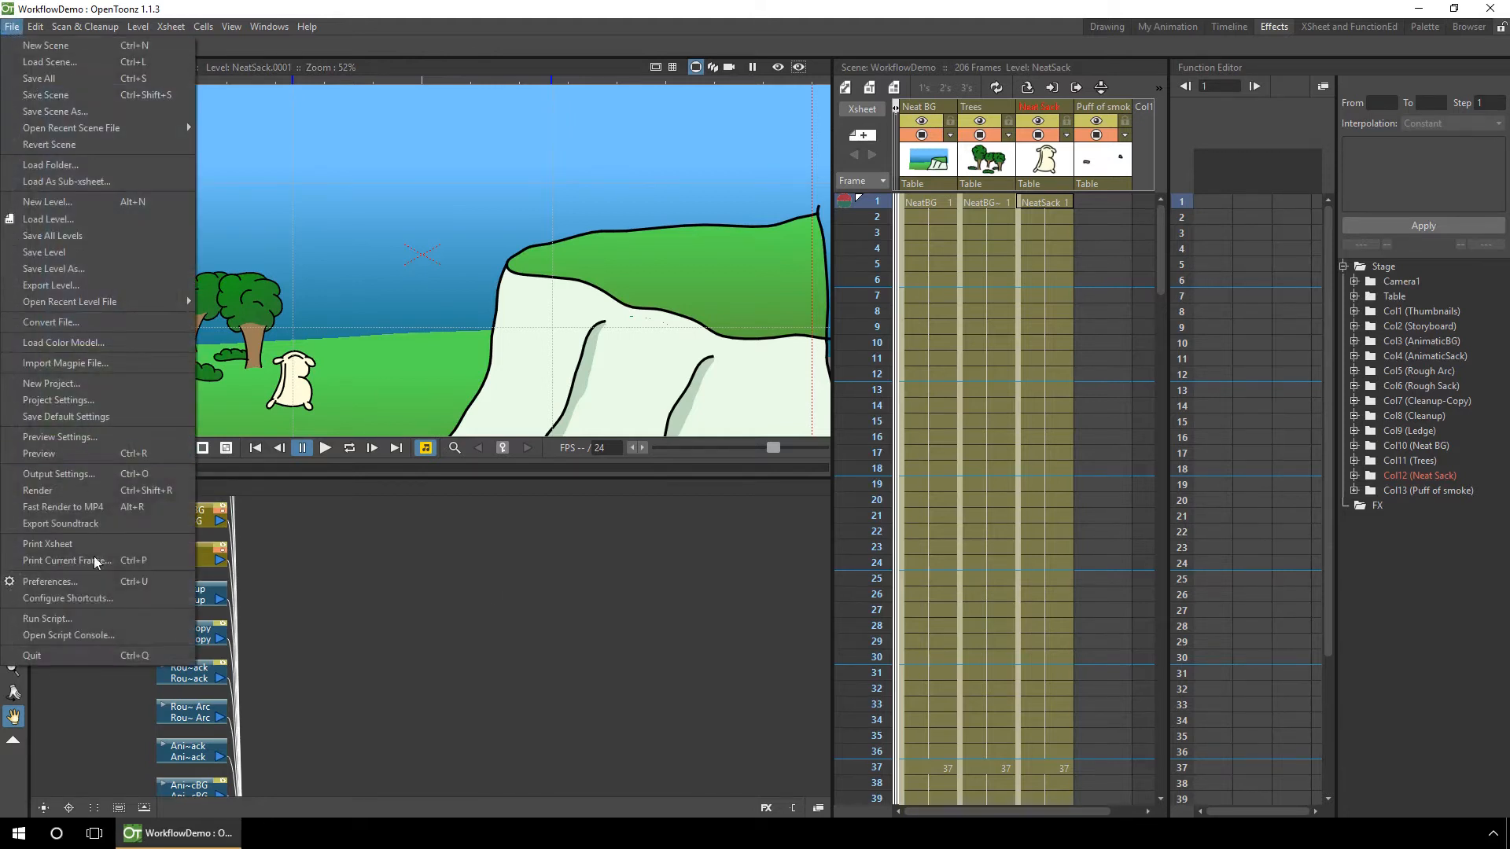
pyautogui.click(86, 598)
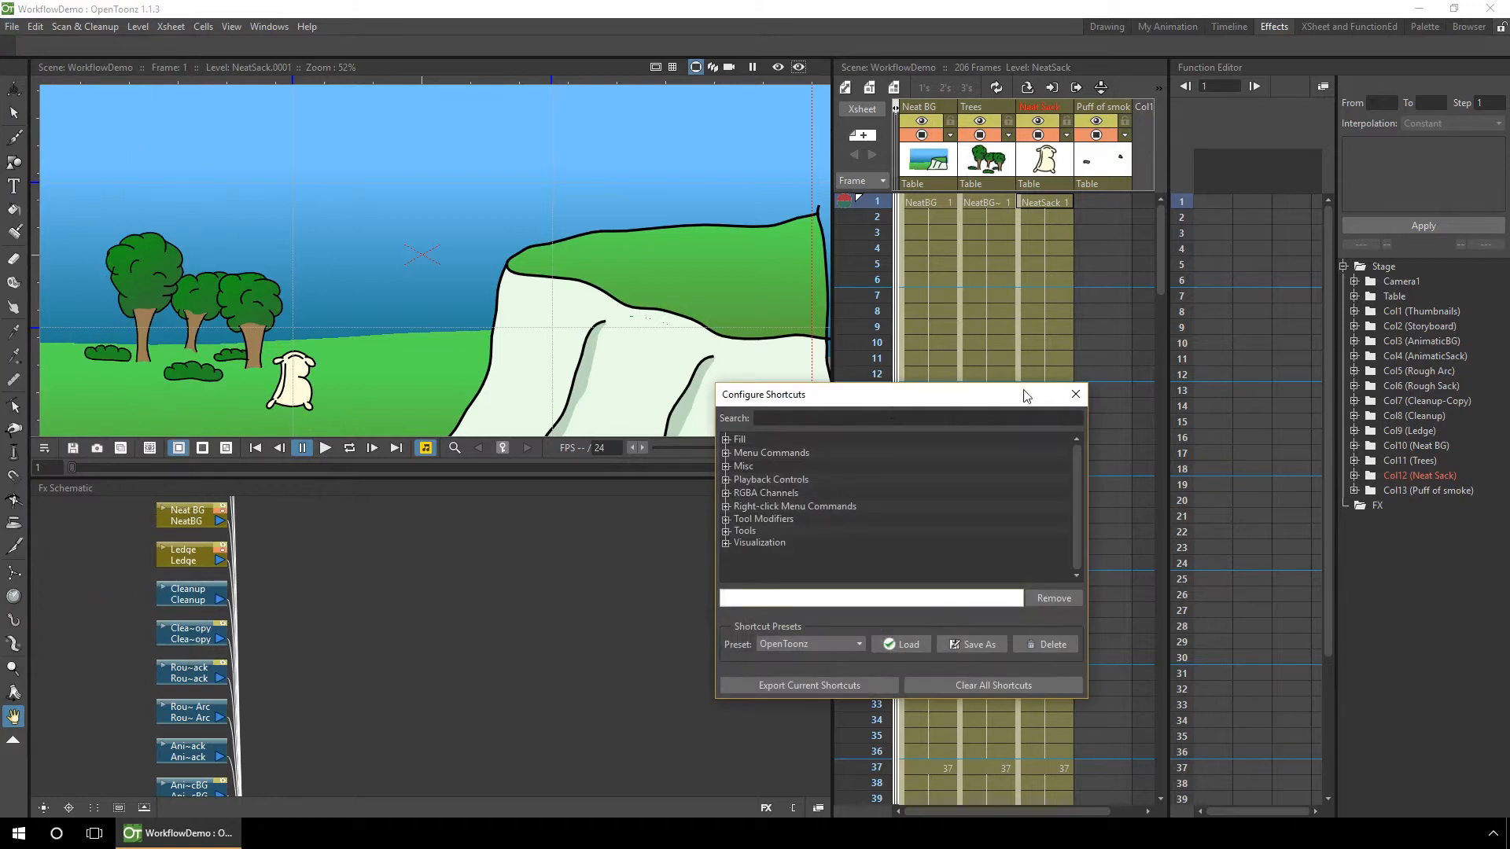
pyautogui.click(1076, 394)
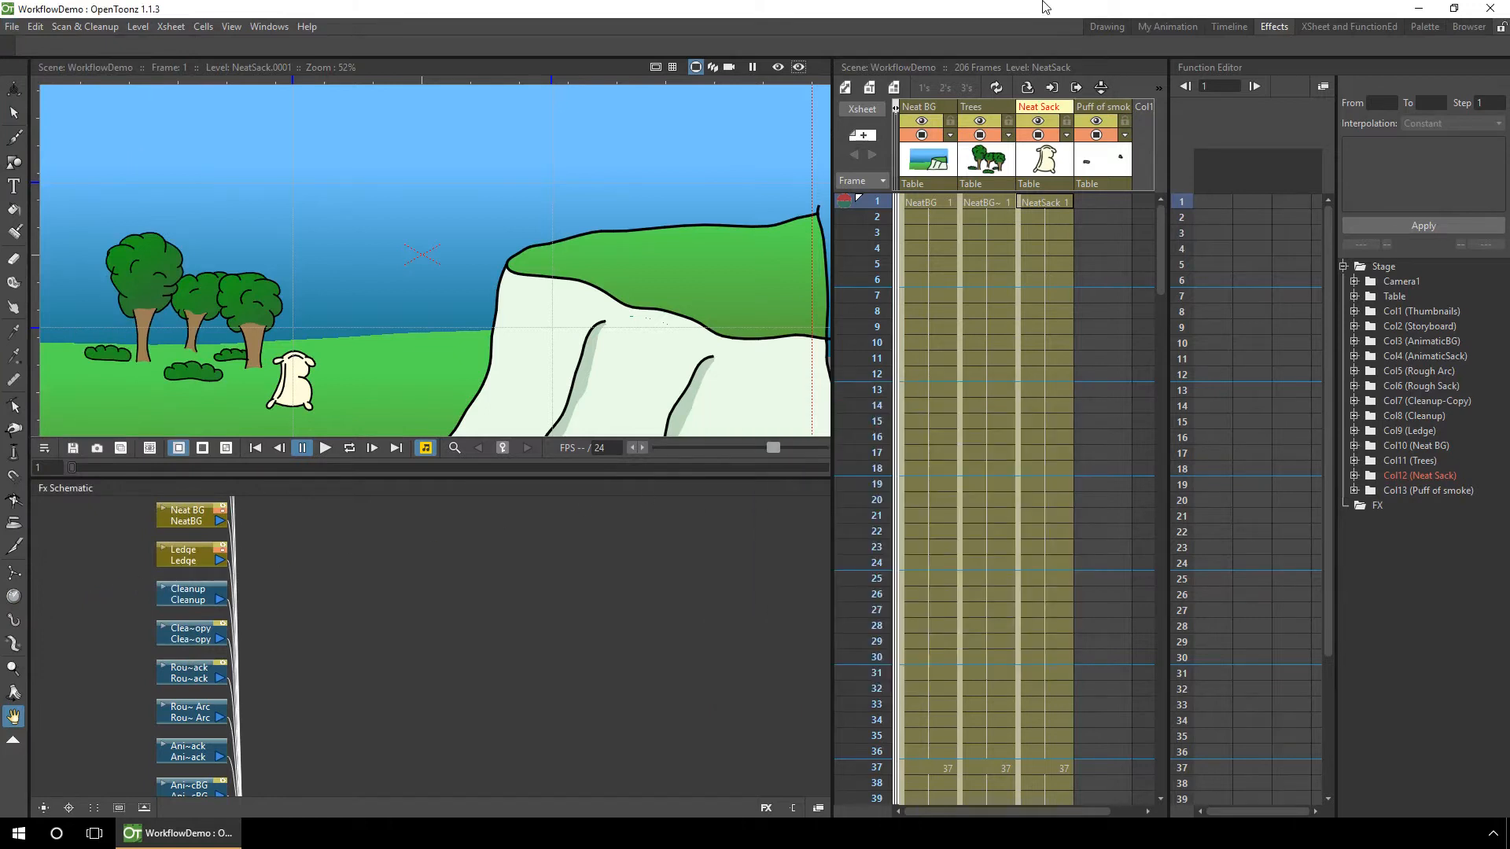
# Maximise the schematic, switch it to the stage view, and move all column nodes well away from the Table node.
pyautogui.press('`')
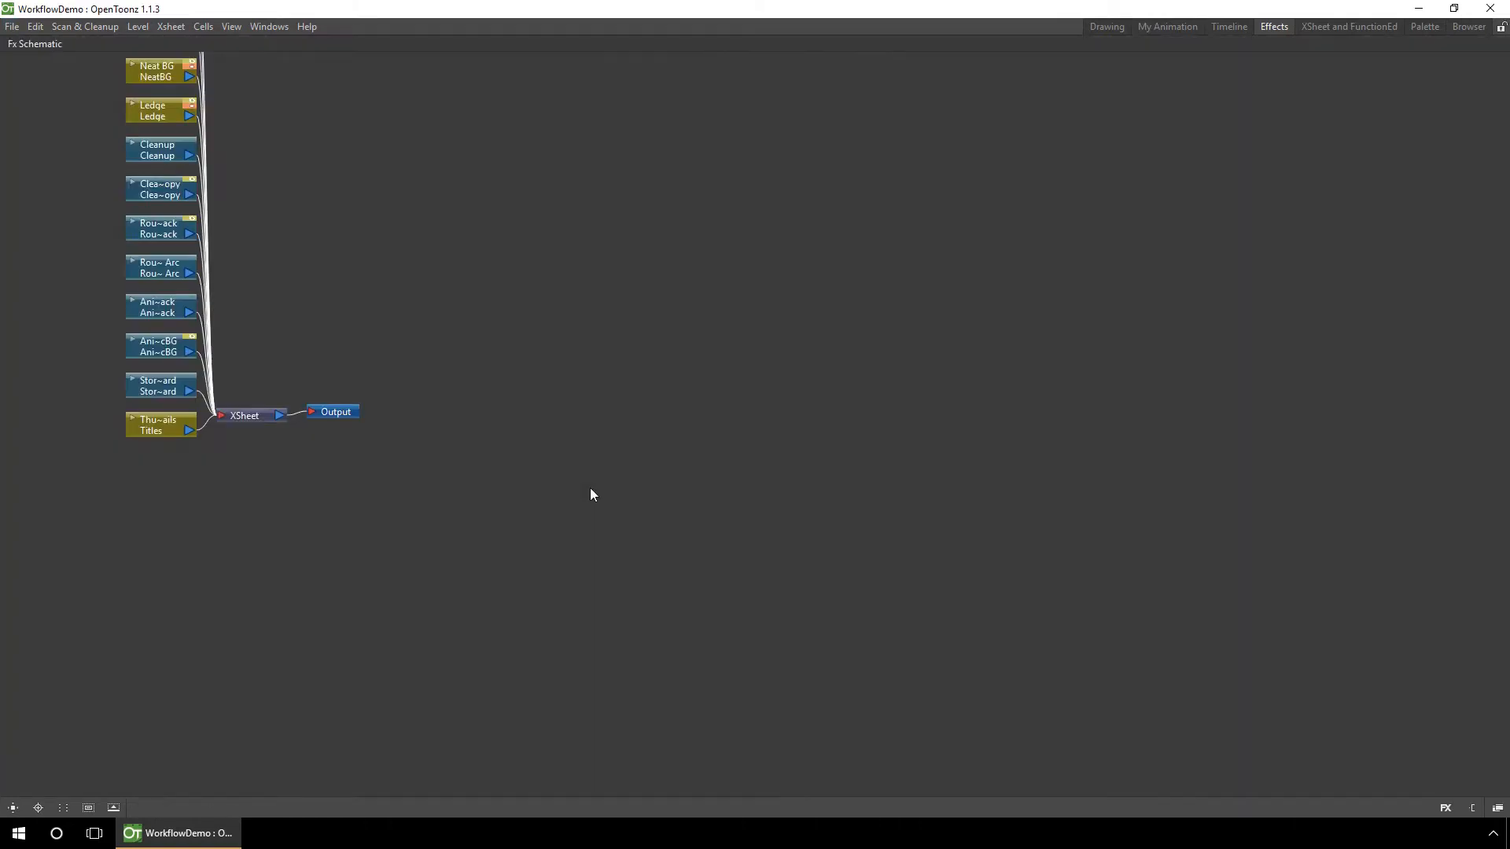
pyautogui.moveTo(607, 310); pyautogui.dragTo(870, 503)
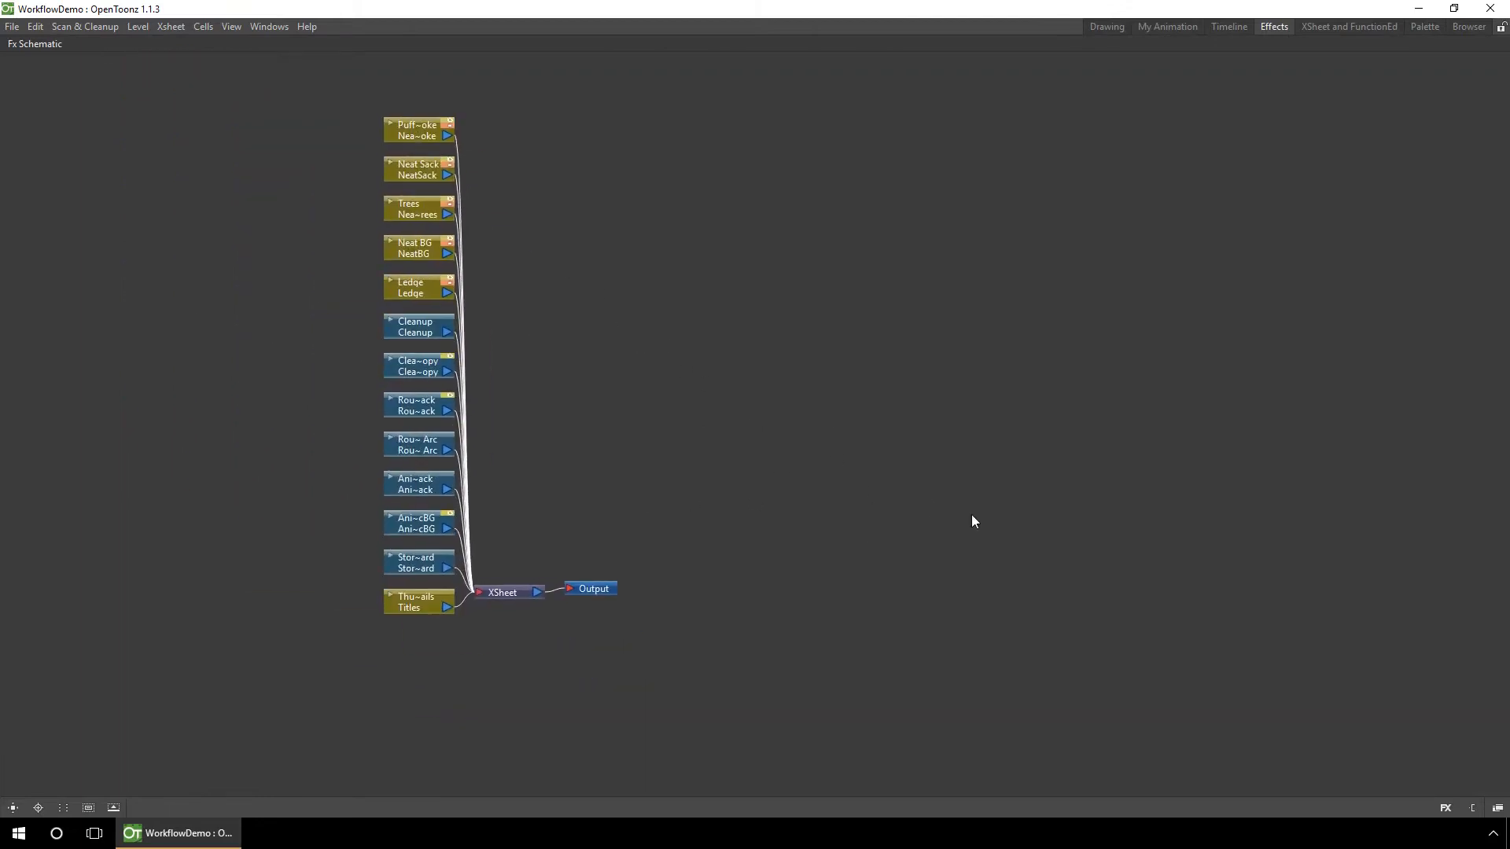
pyautogui.click(1497, 808)
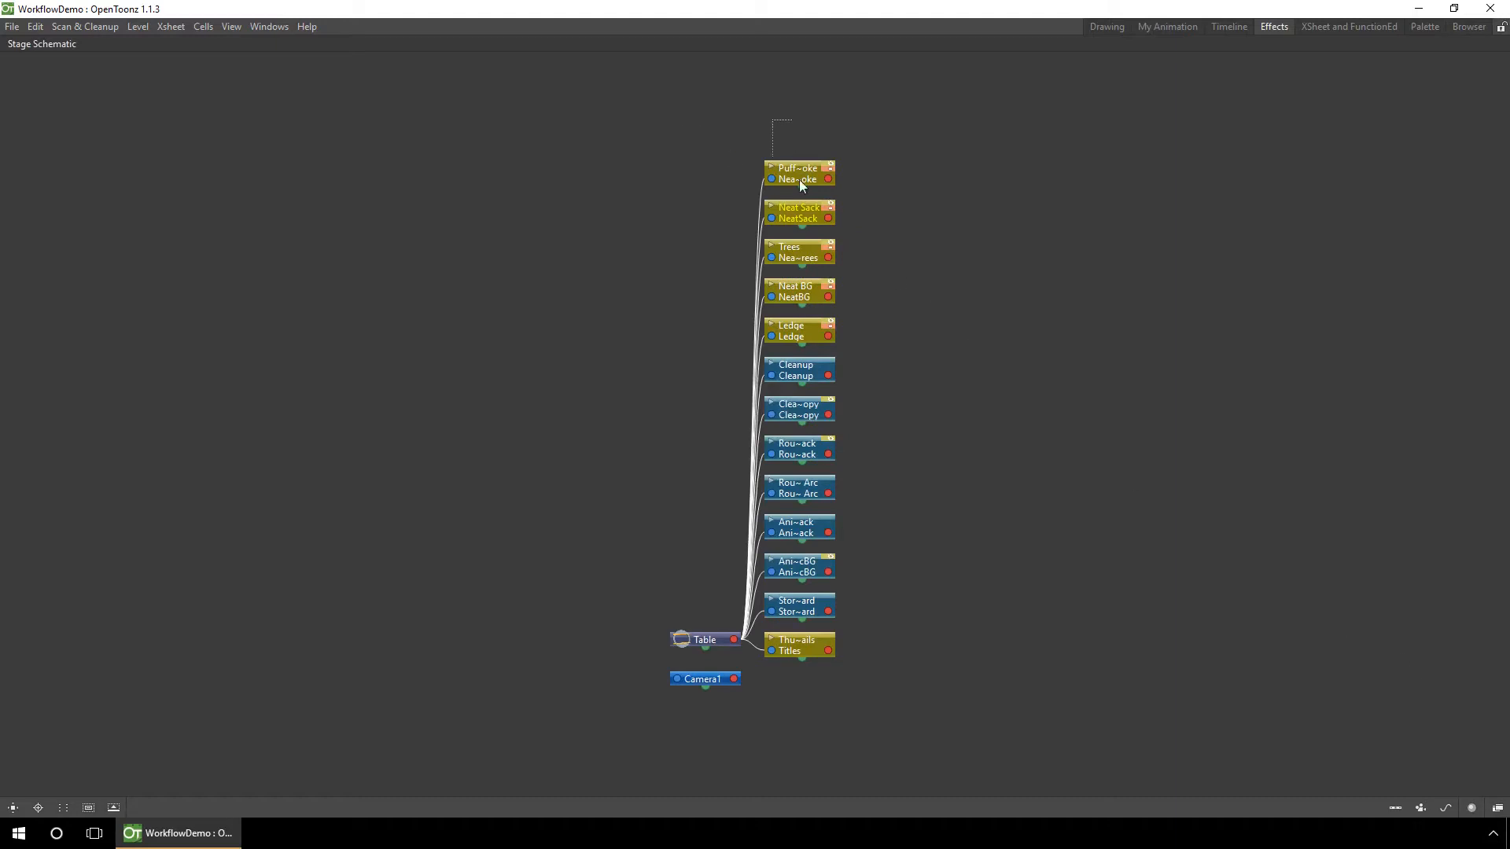
pyautogui.moveTo(799, 180); pyautogui.dragTo(936, 697)
pyautogui.moveTo(844, 192); pyautogui.dragTo(1045, 256)
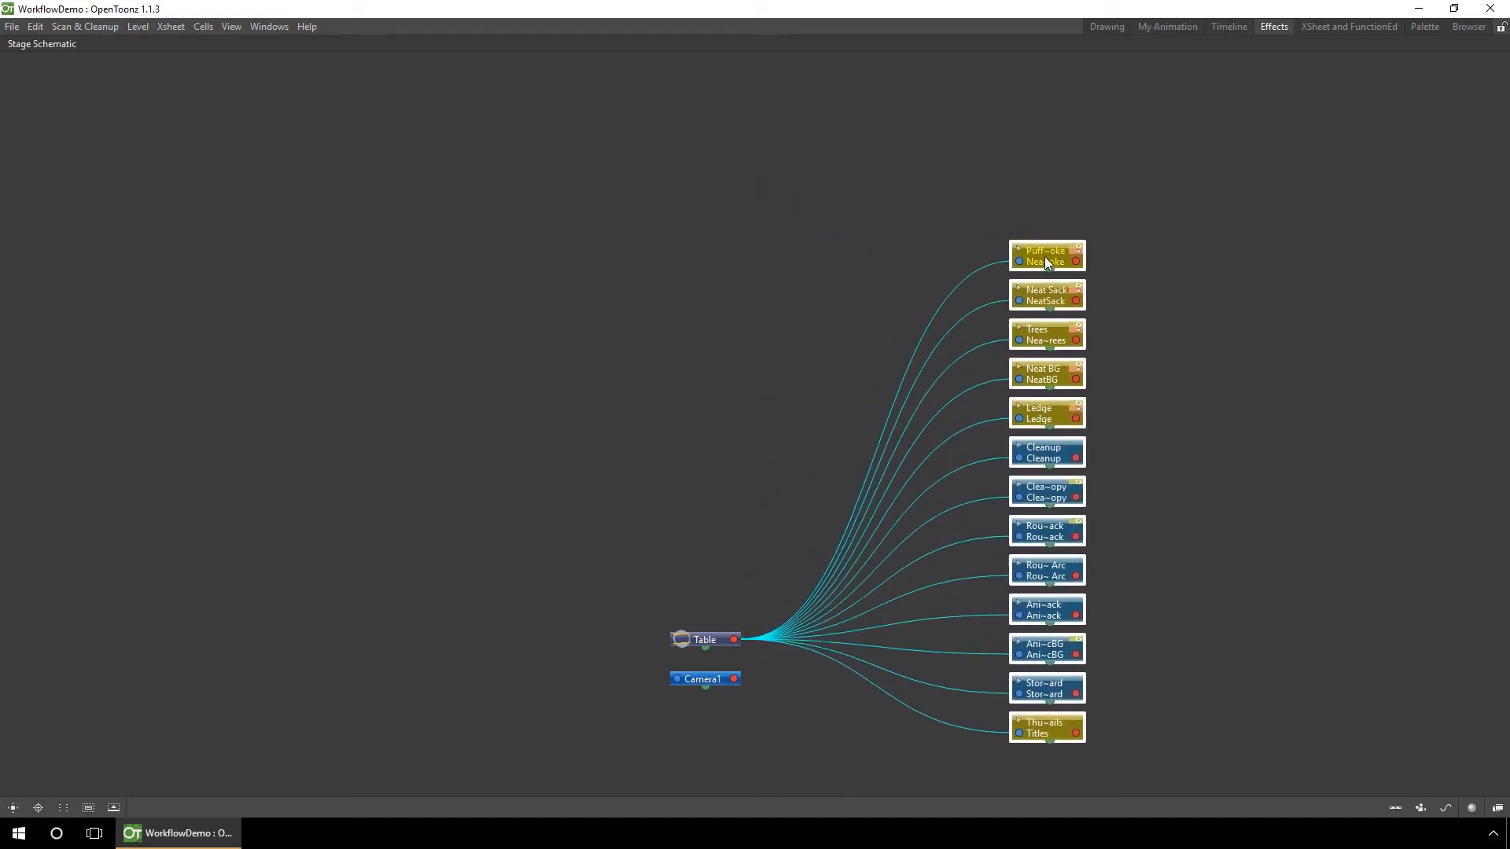
pyautogui.click(1064, 357)
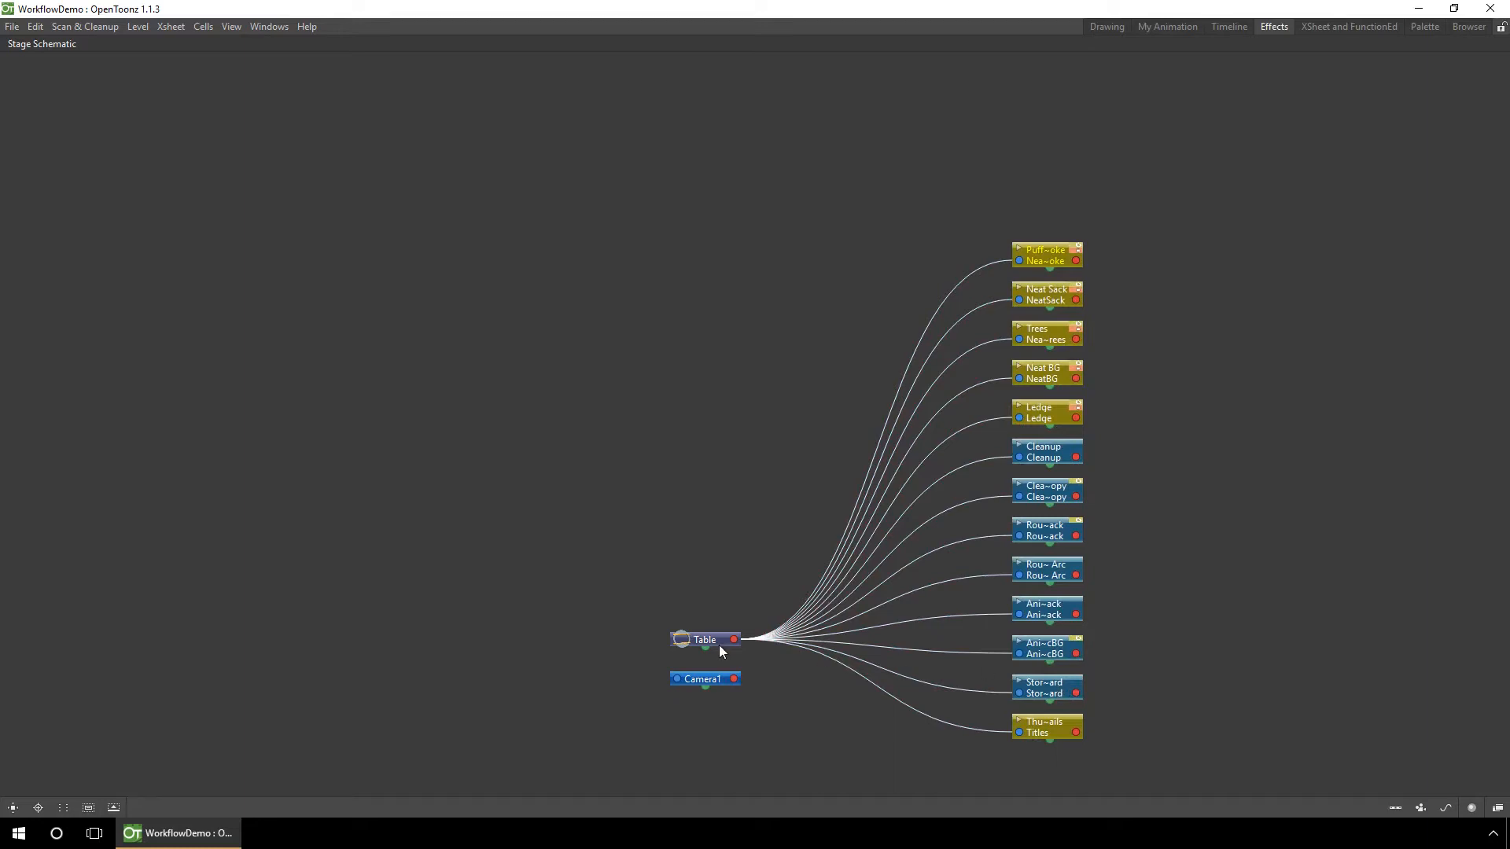
# Switch to the FX schematic and move all column nodes well away from the XSheet node.
pyautogui.click(1497, 808)
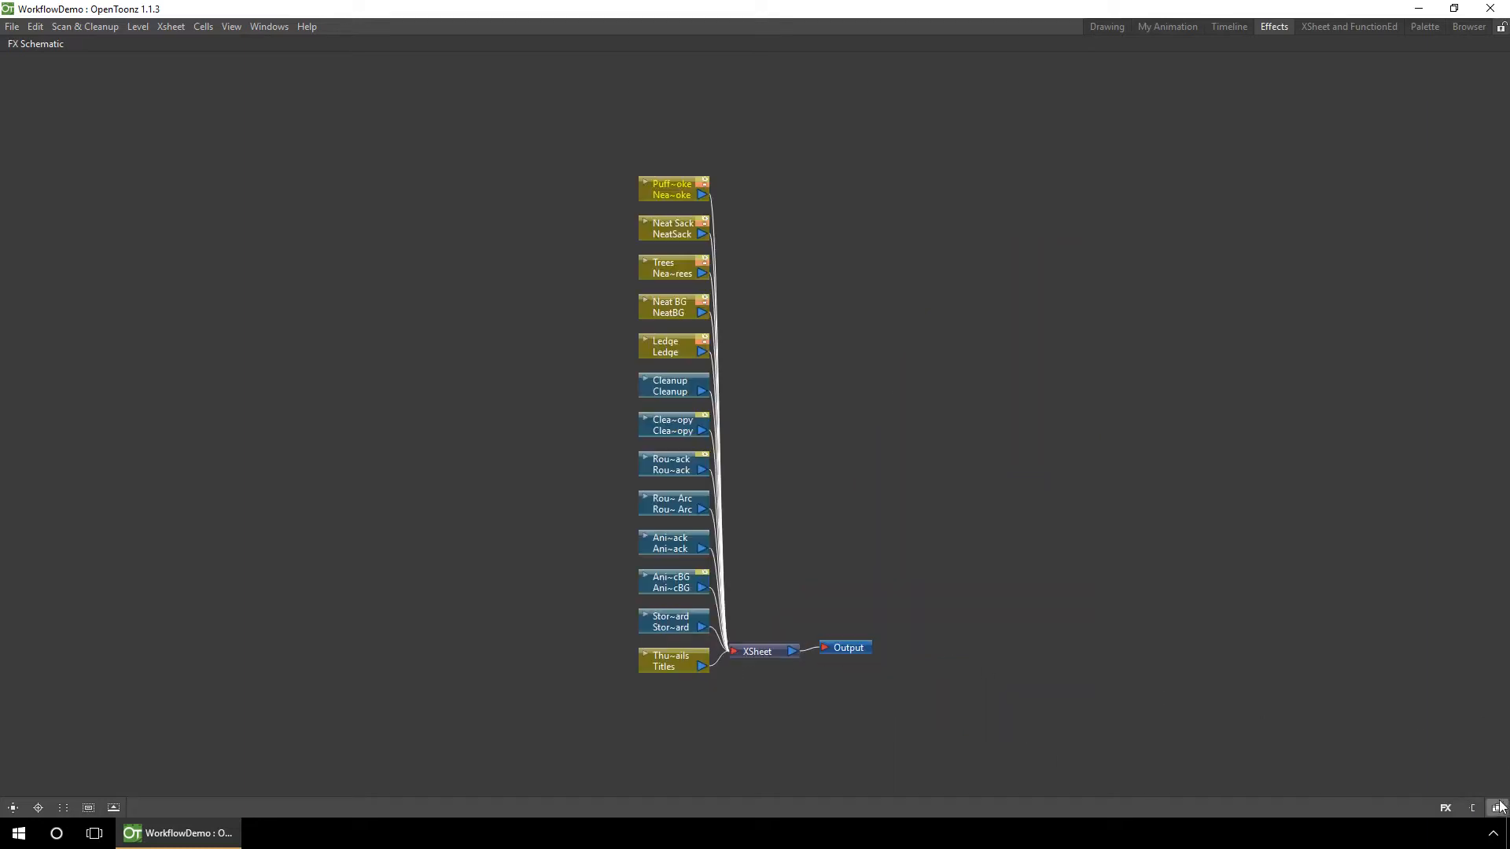
pyautogui.moveTo(564, 164); pyautogui.dragTo(674, 714)
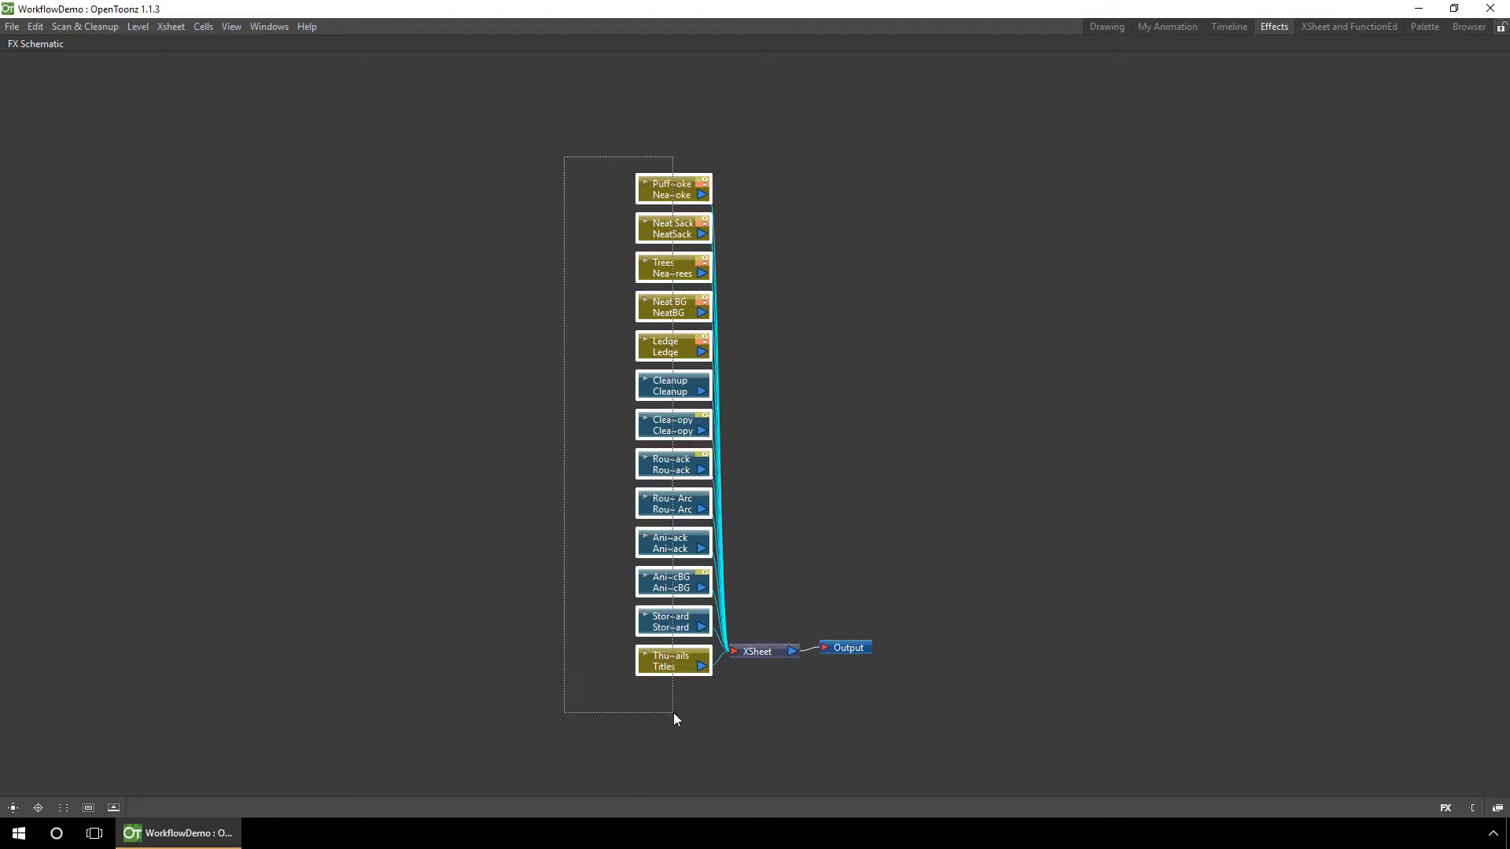
pyautogui.moveTo(647, 183); pyautogui.dragTo(380, 194)
pyautogui.click(609, 258)
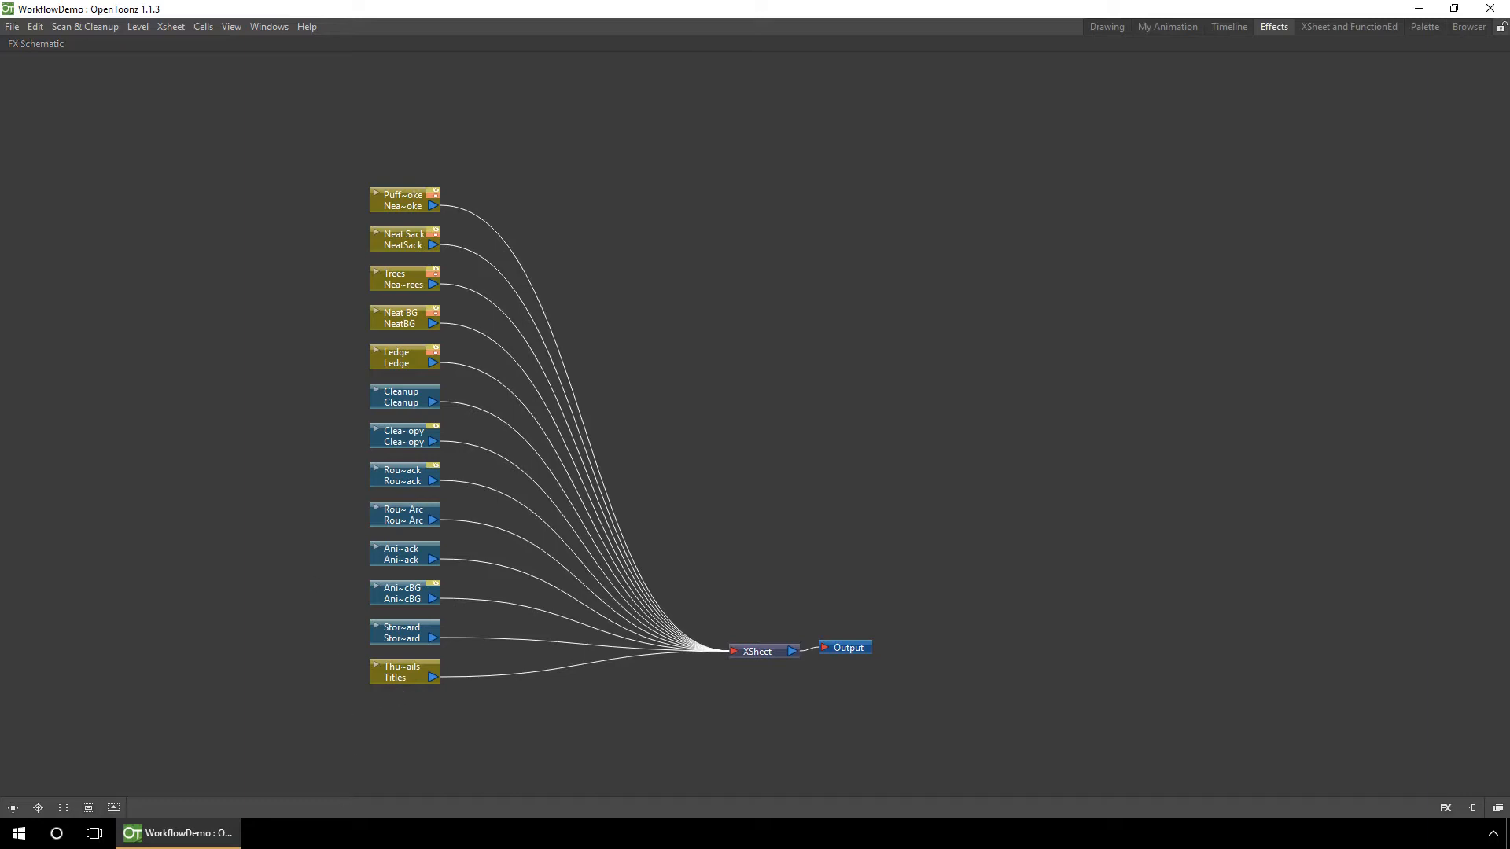
# Move the group of blue nodes from Cleanup down to the storyboard below the Titles node.
pyautogui.moveTo(366, 385); pyautogui.dragTo(450, 644)
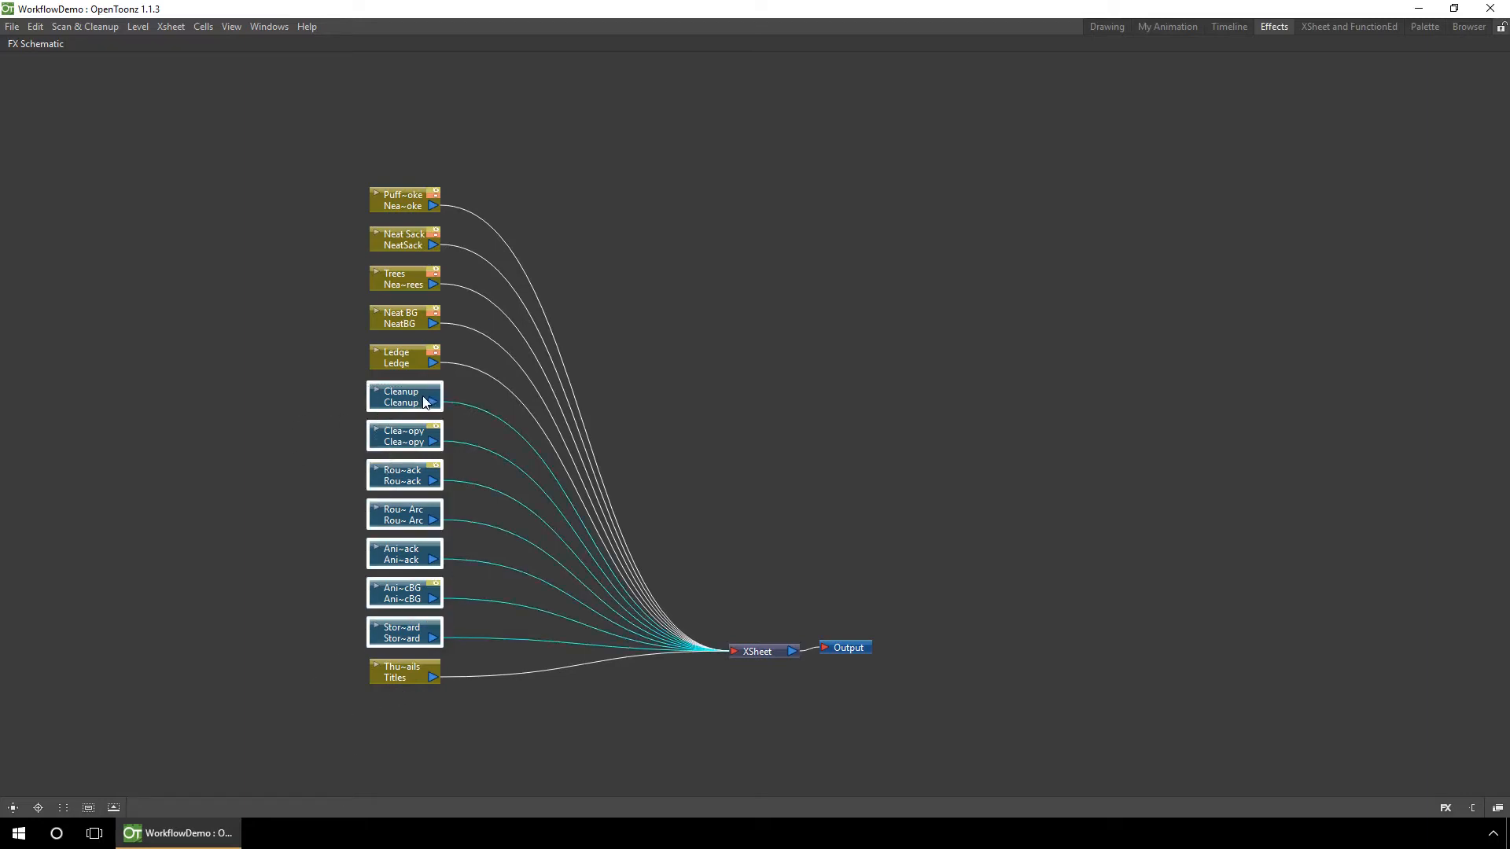
pyautogui.moveTo(424, 401); pyautogui.dragTo(422, 764)
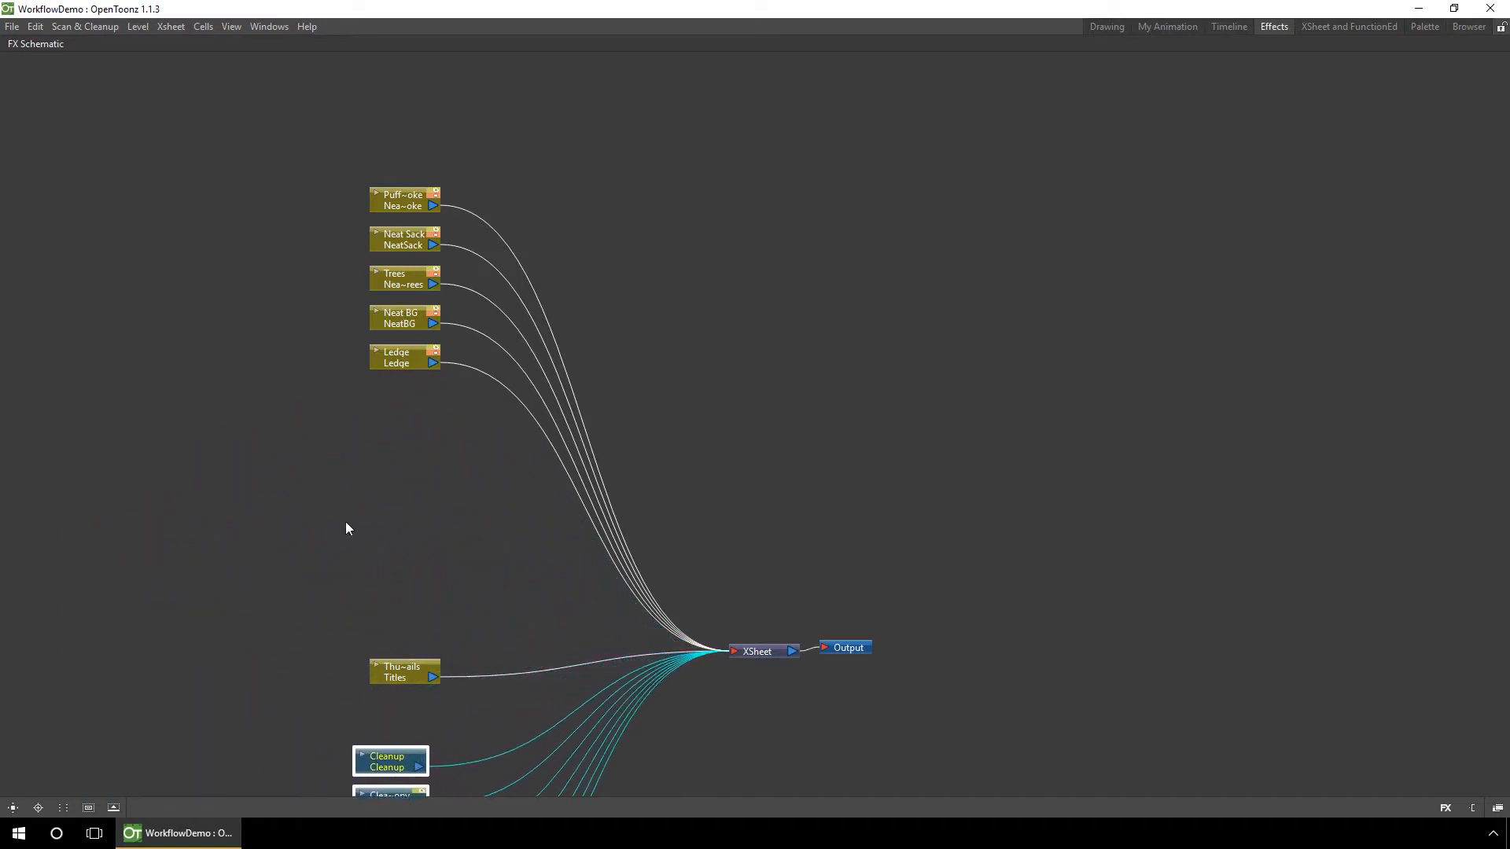
# Move the Ledge node down next to the Titles node, and shift both away from XSheet beside the blue Cleanup nodes.
pyautogui.click(404, 368)
pyautogui.moveTo(403, 368); pyautogui.dragTo(409, 635)
pyautogui.click(402, 579)
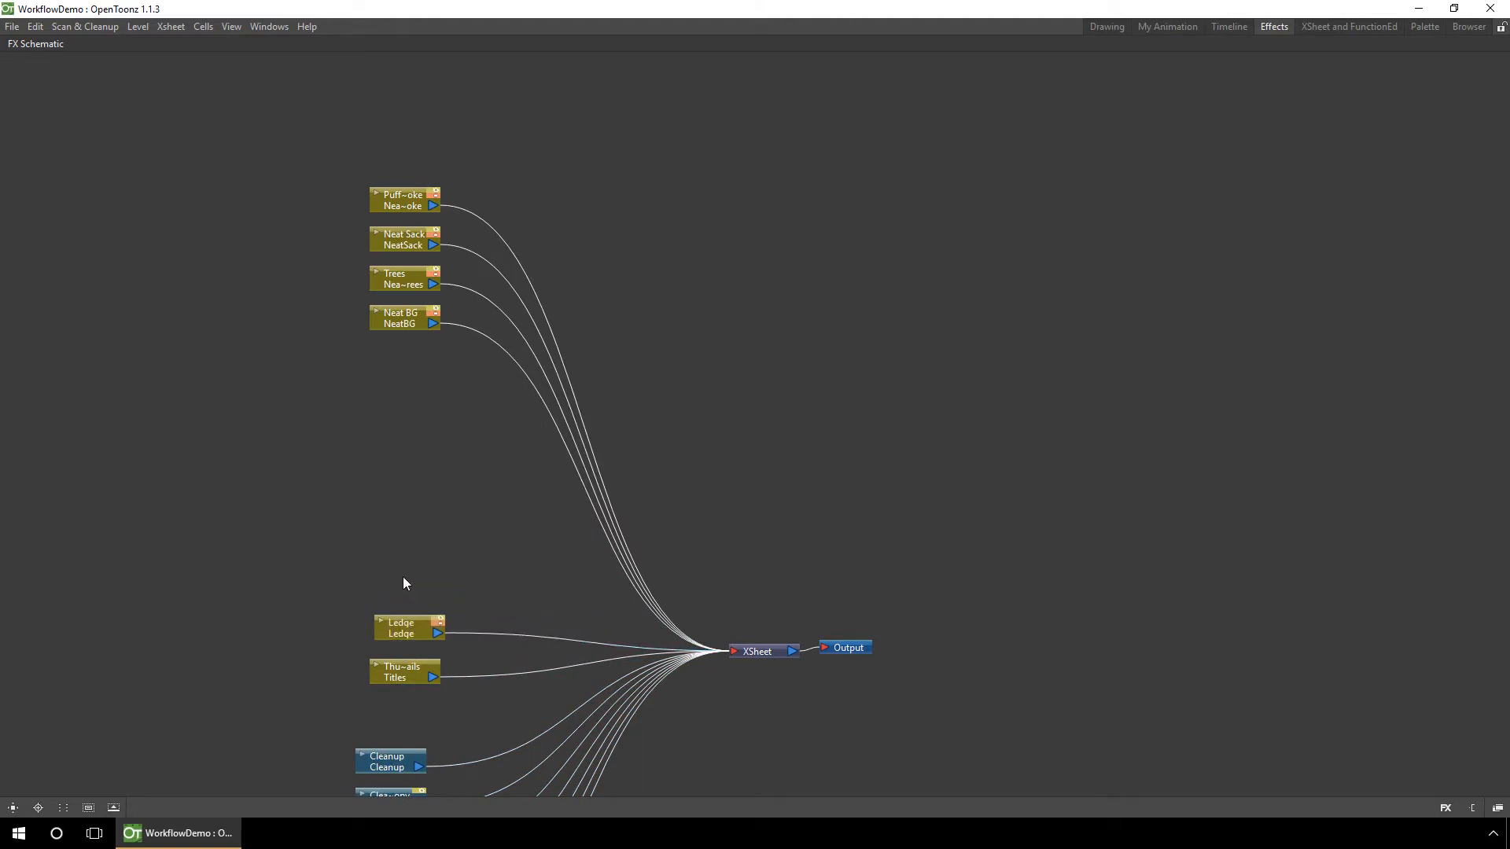
pyautogui.moveTo(306, 566); pyautogui.dragTo(275, 771)
pyautogui.click(365, 522)
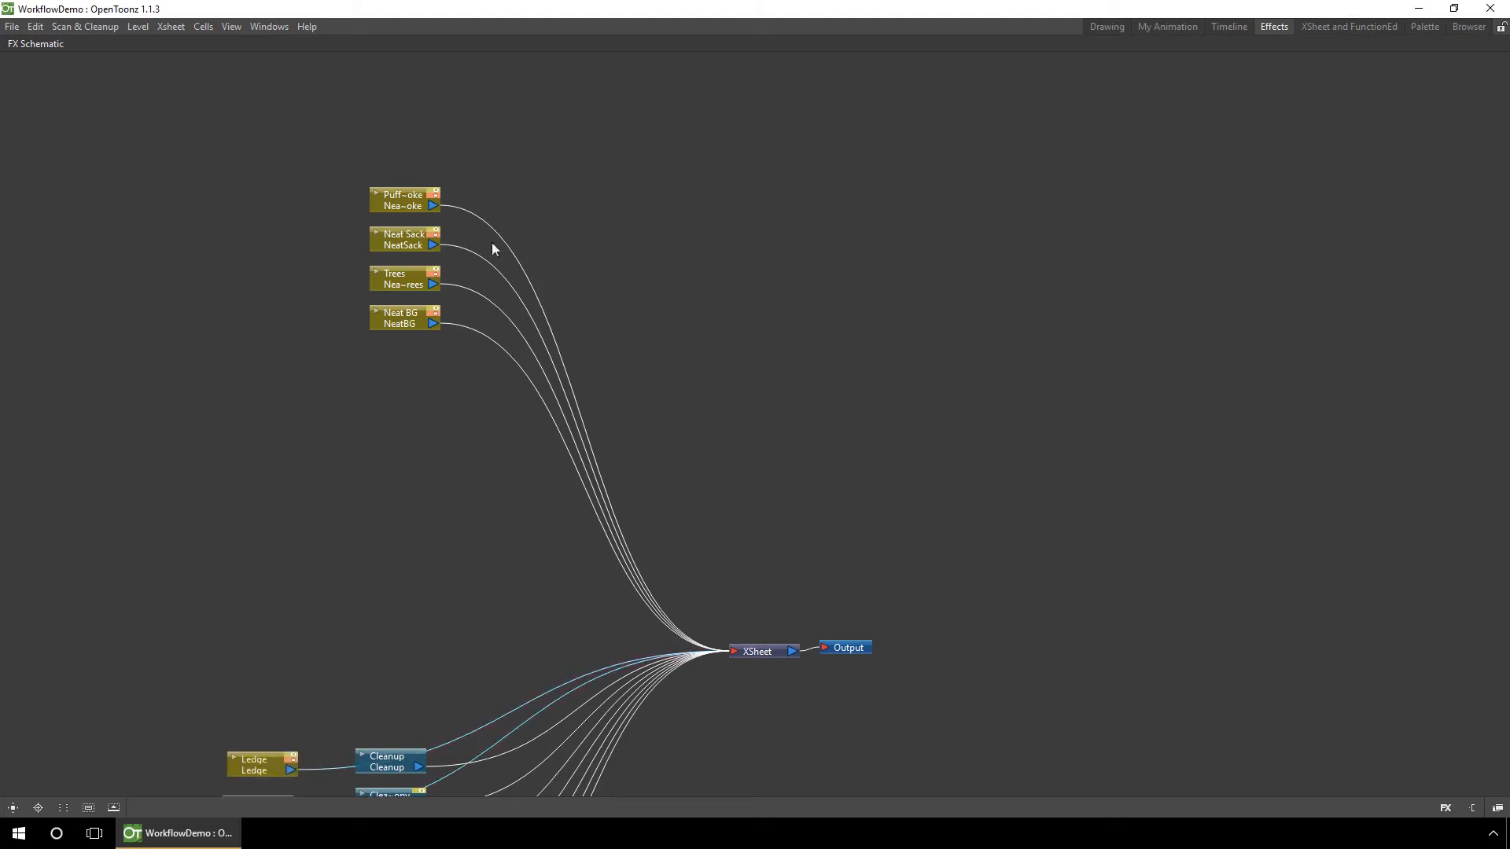
# Restore the normal room layout and move the Puff of smoke, Neat Sack, Trees and Neat BG nodes down level with XSheet.
pyautogui.press('`')
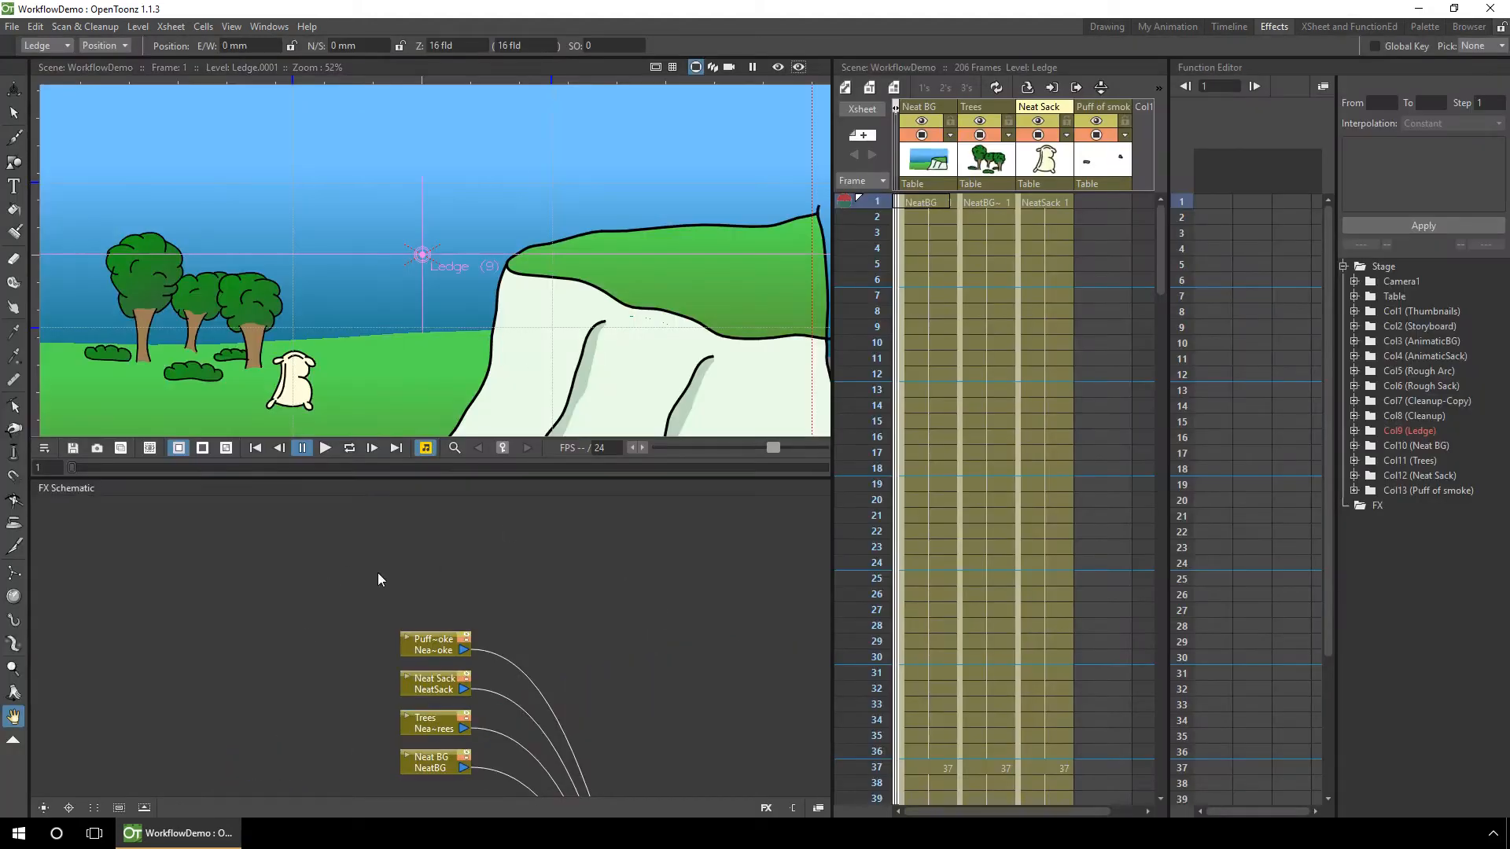
pyautogui.moveTo(362, 657); pyautogui.dragTo(183, 554)
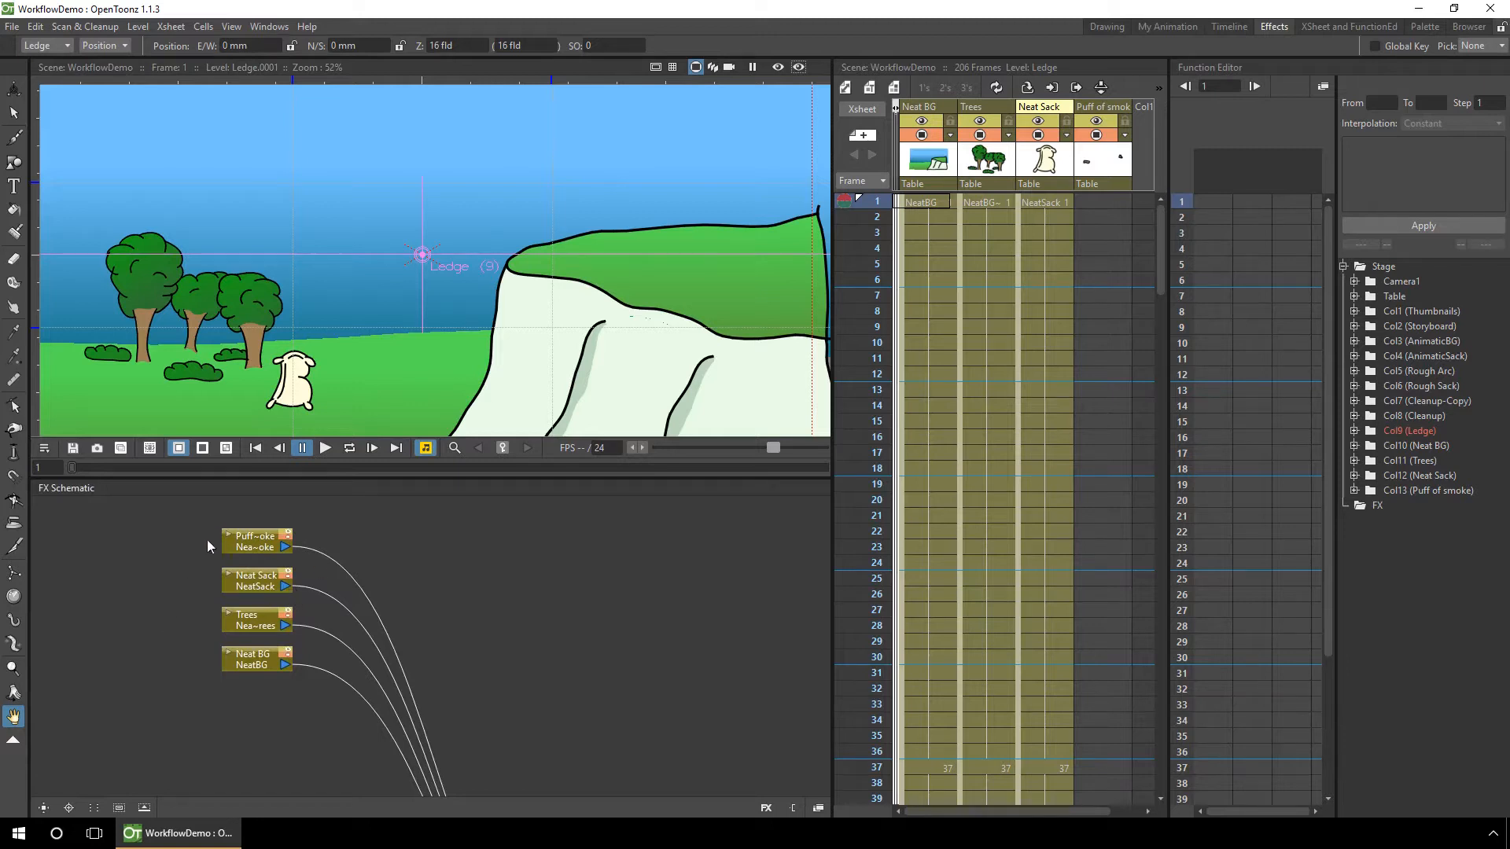
pyautogui.moveTo(179, 523); pyautogui.dragTo(291, 668)
pyautogui.moveTo(256, 548); pyautogui.dragTo(187, 677)
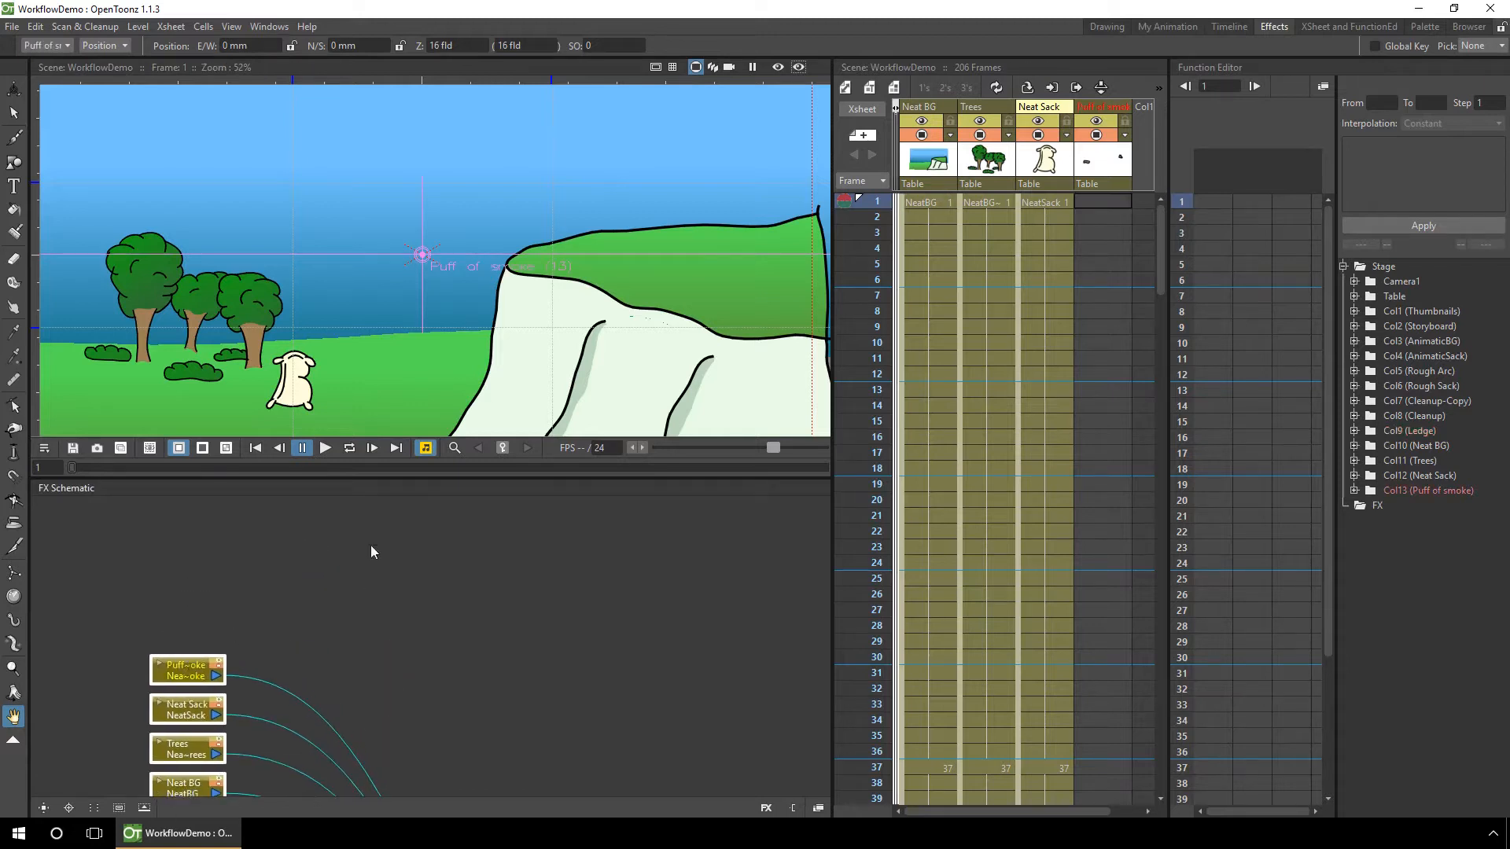
pyautogui.moveTo(375, 535); pyautogui.dragTo(334, 371)
pyautogui.moveTo(57, 516); pyautogui.dragTo(177, 631)
pyautogui.moveTo(148, 514); pyautogui.dragTo(261, 785)
pyautogui.moveTo(501, 686); pyautogui.dragTo(640, 465)
pyautogui.click(300, 541)
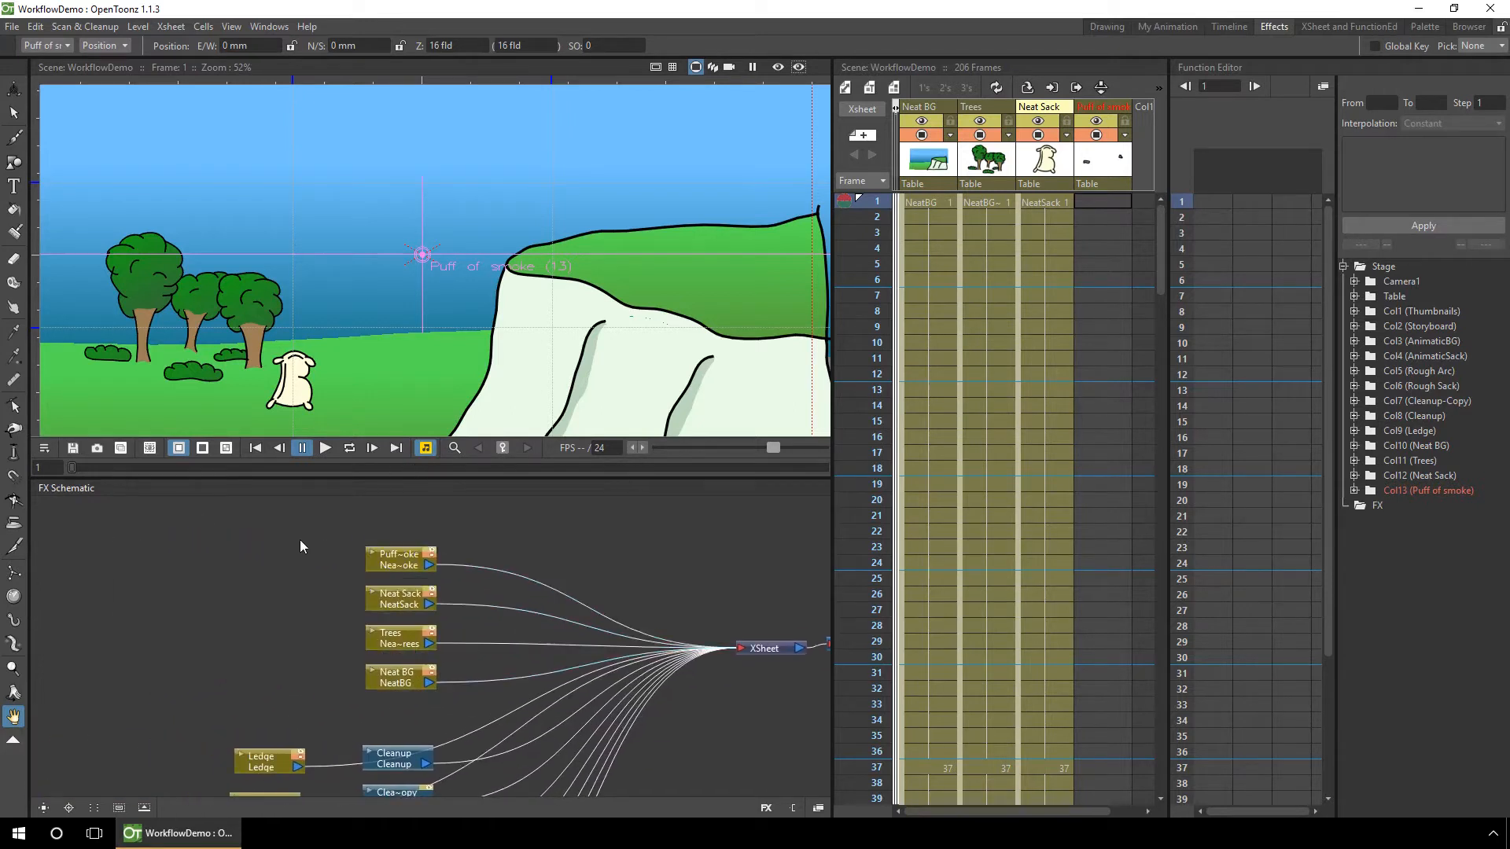
# Move the Puff of smoke, Neat Sack, Trees and Neat BG nodes together farther away from the XSheet node.
pyautogui.moveTo(293, 516); pyautogui.dragTo(450, 681)
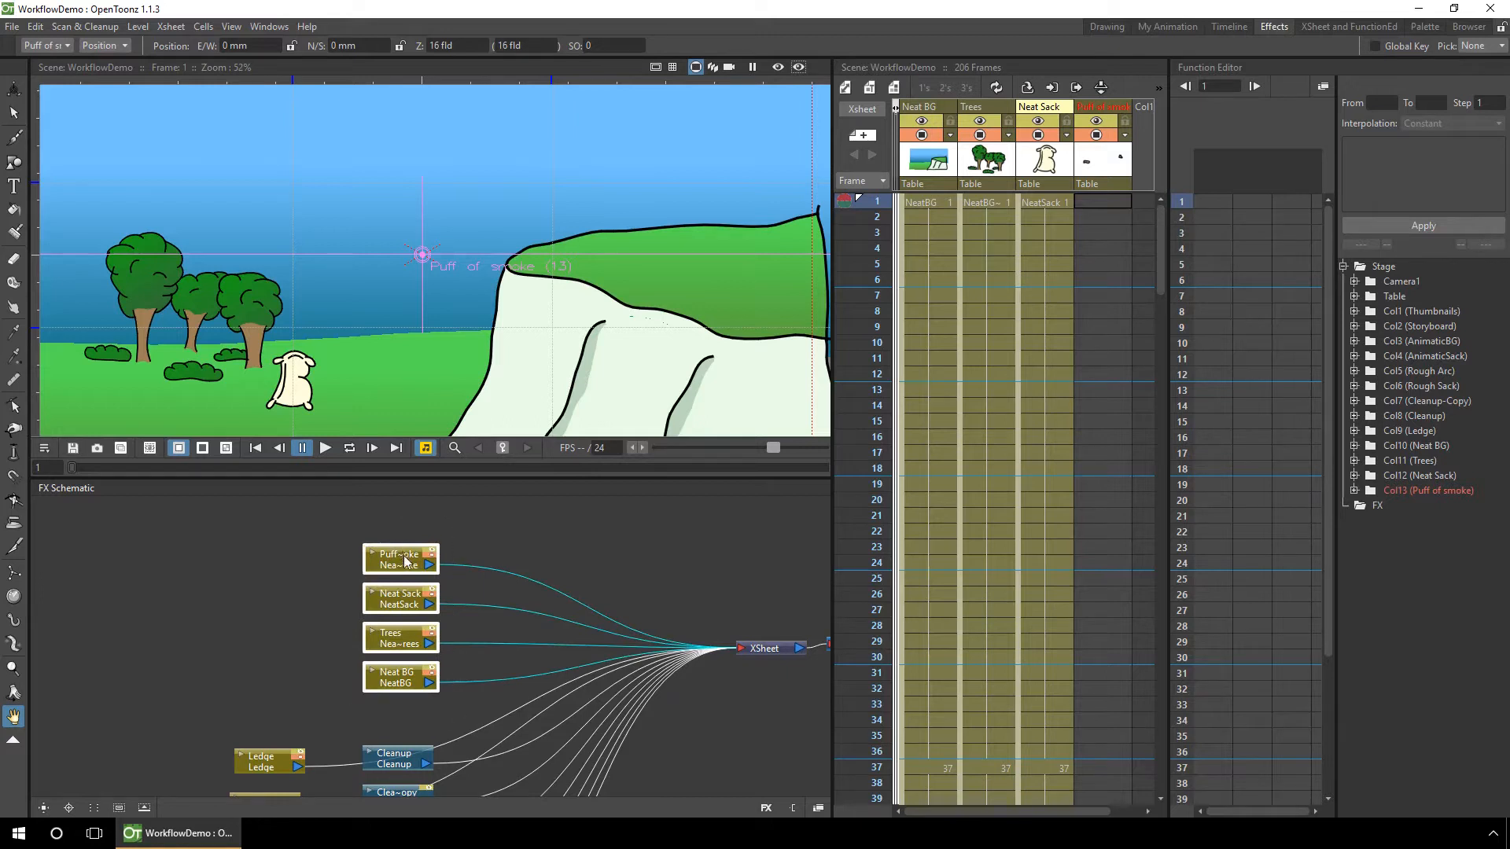
pyautogui.moveTo(409, 563); pyautogui.dragTo(122, 541)
pyautogui.click(264, 520)
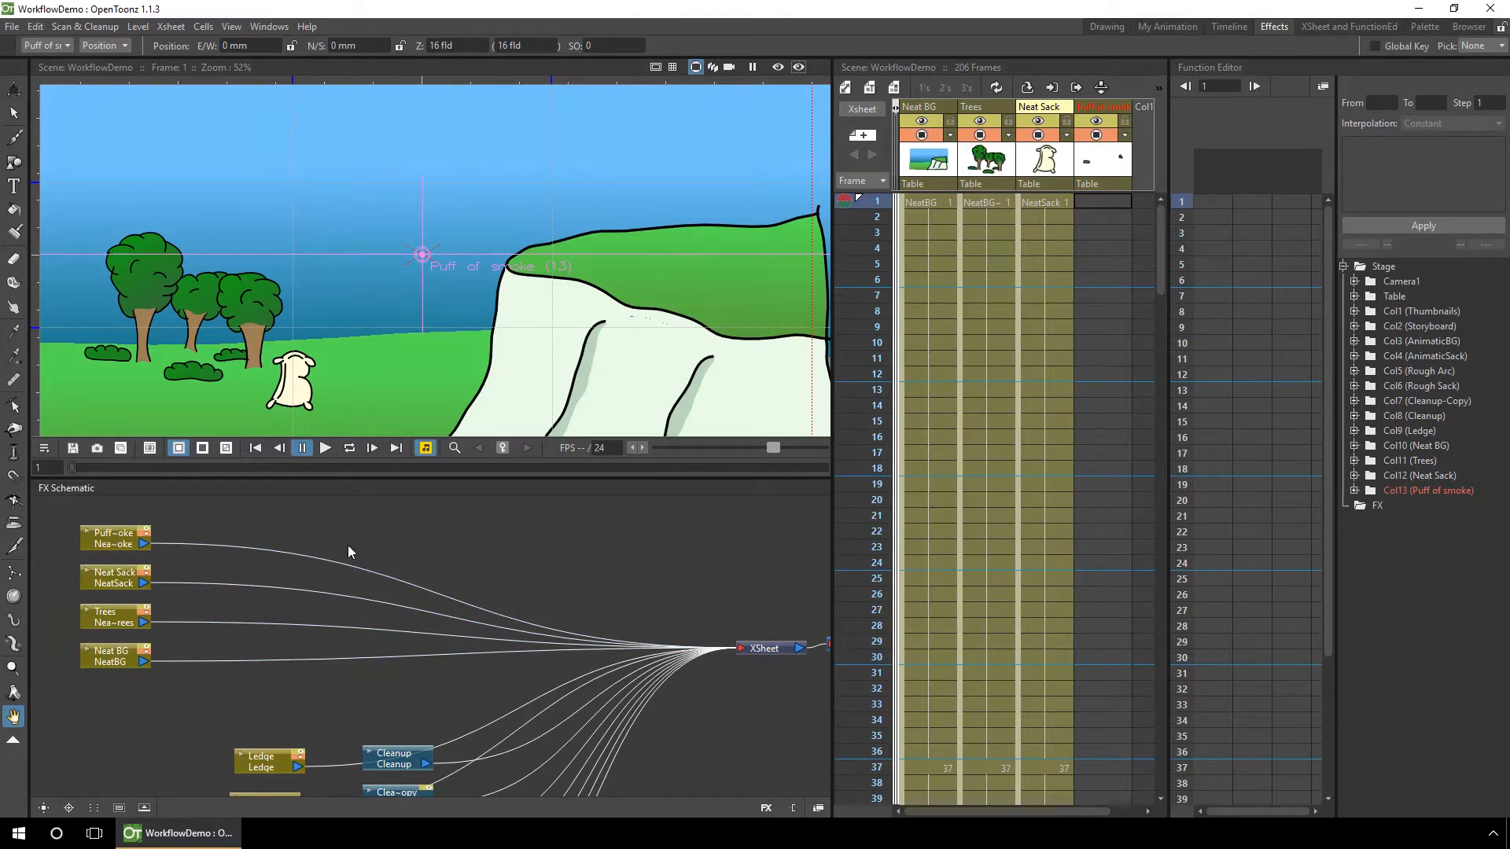
pyautogui.moveTo(356, 530)
pyautogui.mouseDown()
pyautogui.moveTo(412, 490)
pyautogui.moveTo(330, 581)
pyautogui.moveTo(342, 539)
pyautogui.mouseUp()
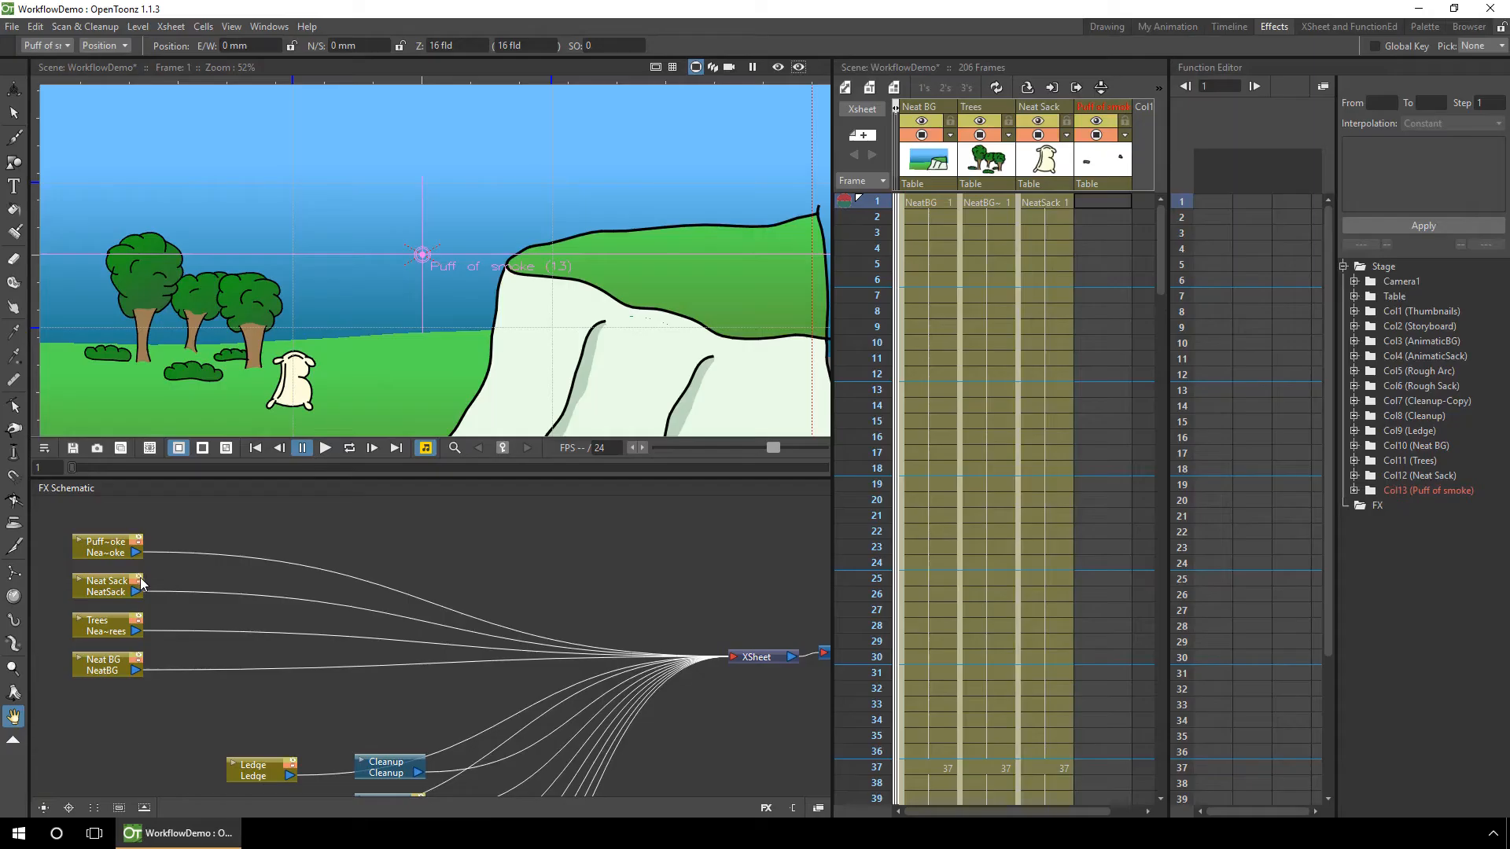
# Turn Neat Sack's preview and camera stand visibility off and back on.
pyautogui.click(275, 302)
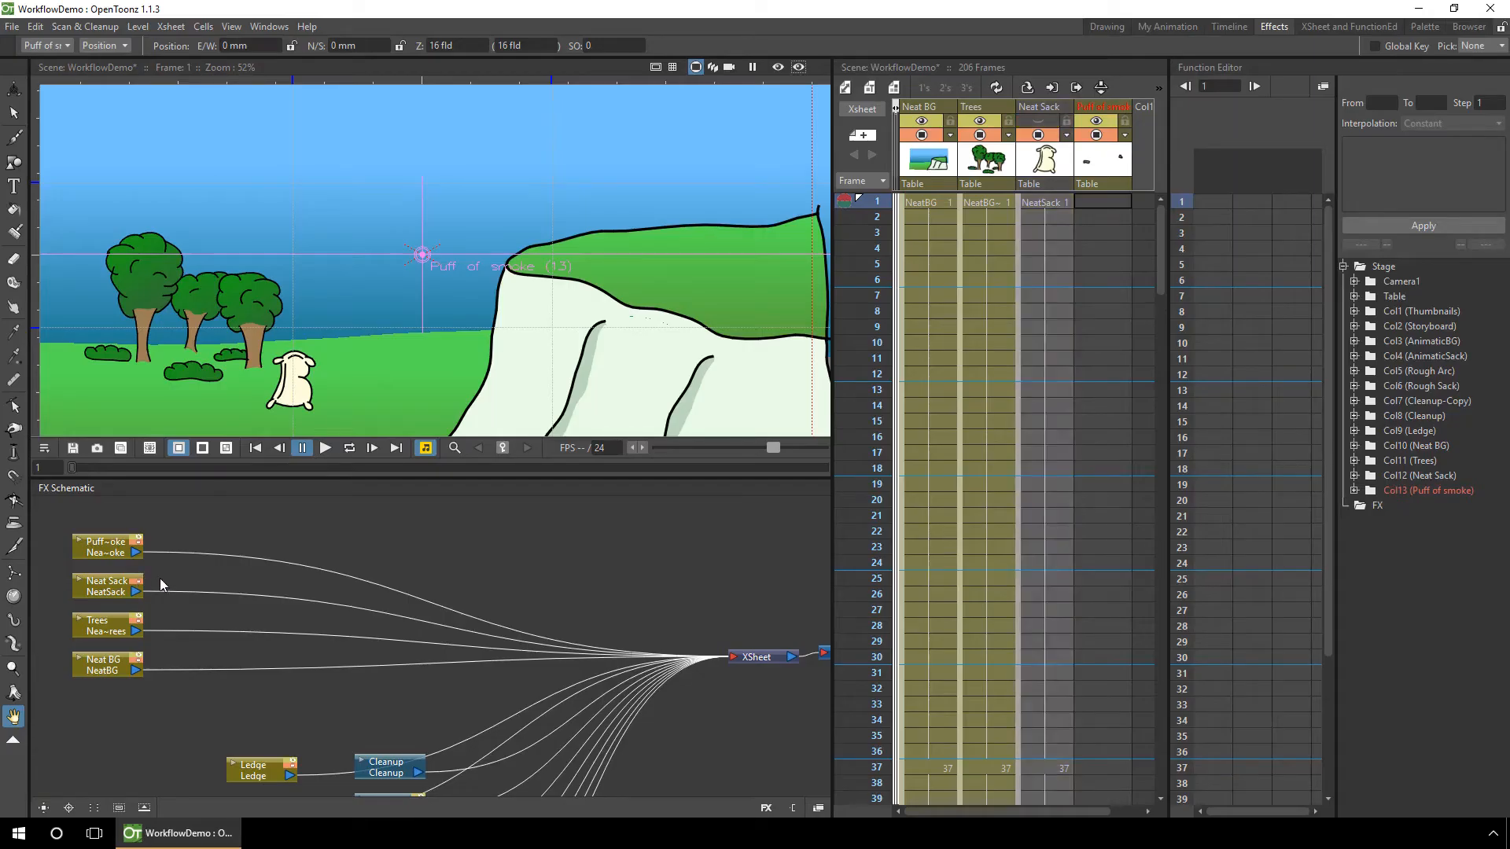
pyautogui.click(1038, 122)
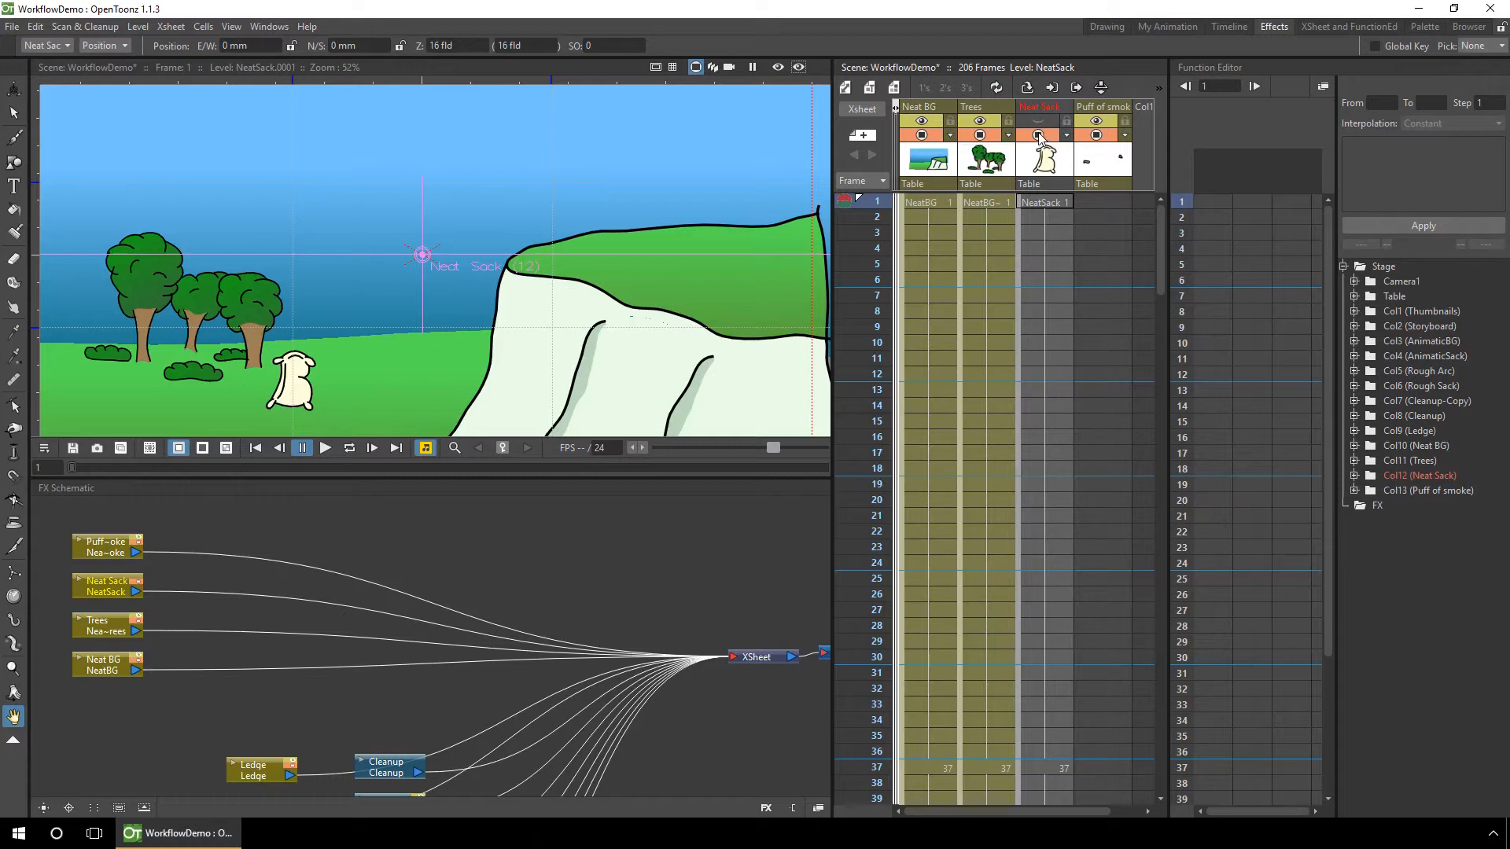
pyautogui.click(1038, 133)
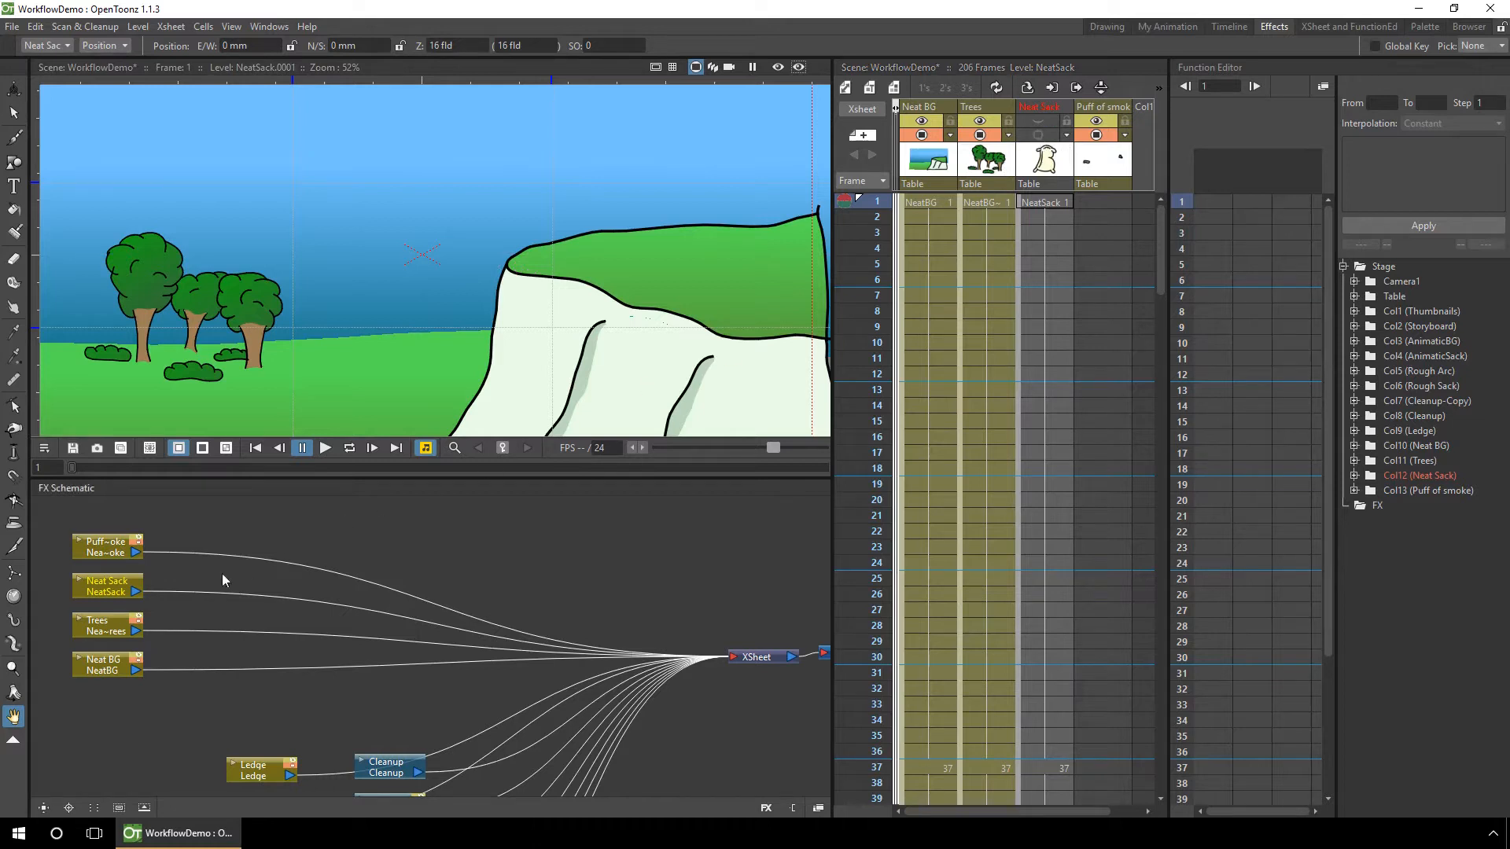
pyautogui.click(136, 582)
pyautogui.click(138, 581)
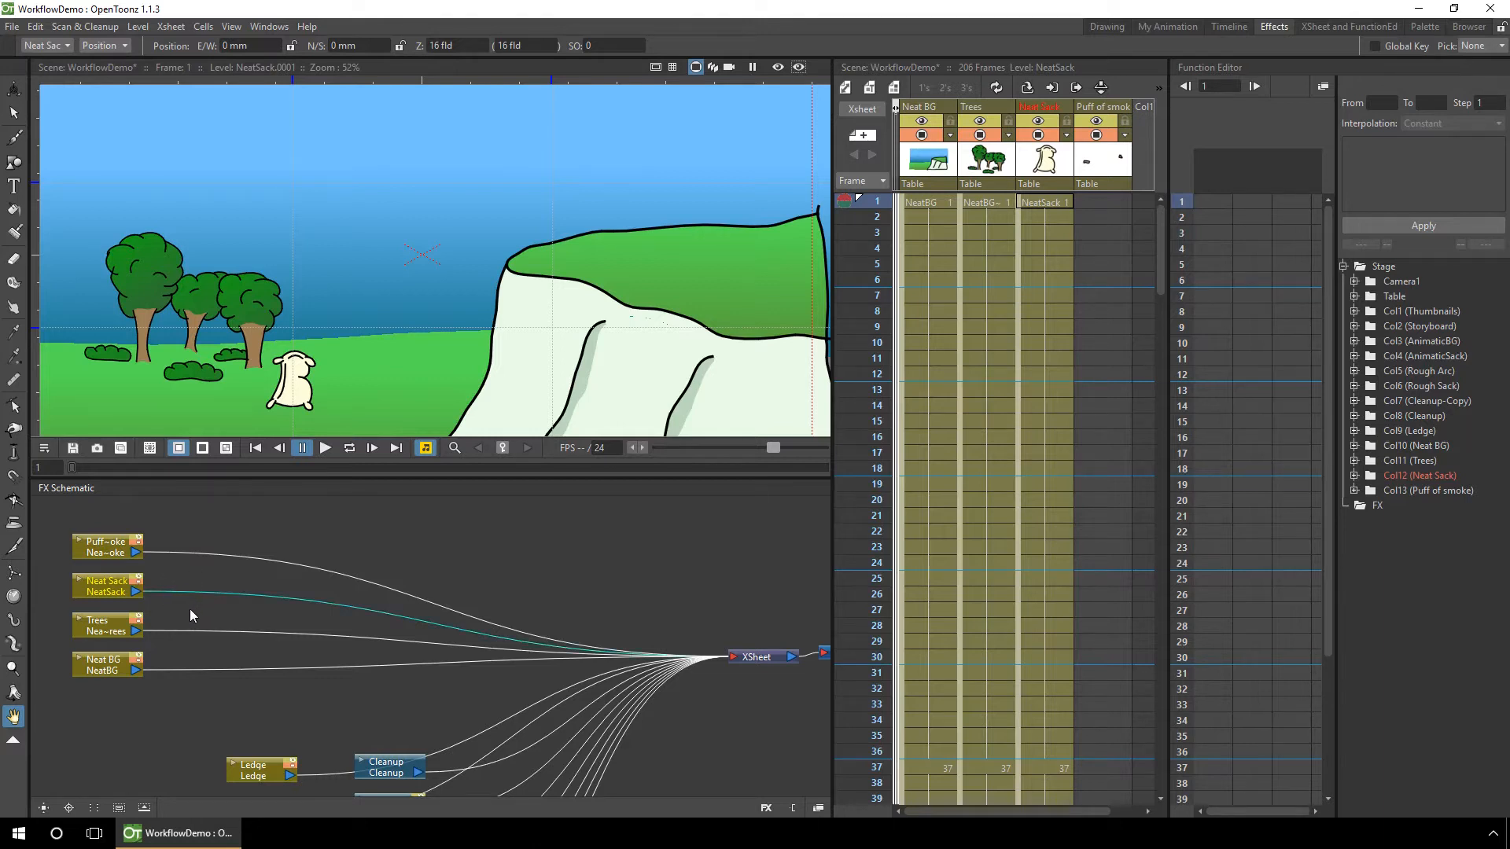
# Delete the link between Neat Sack and XSheet, and reconnect the two nodes.
pyautogui.press('Delete')
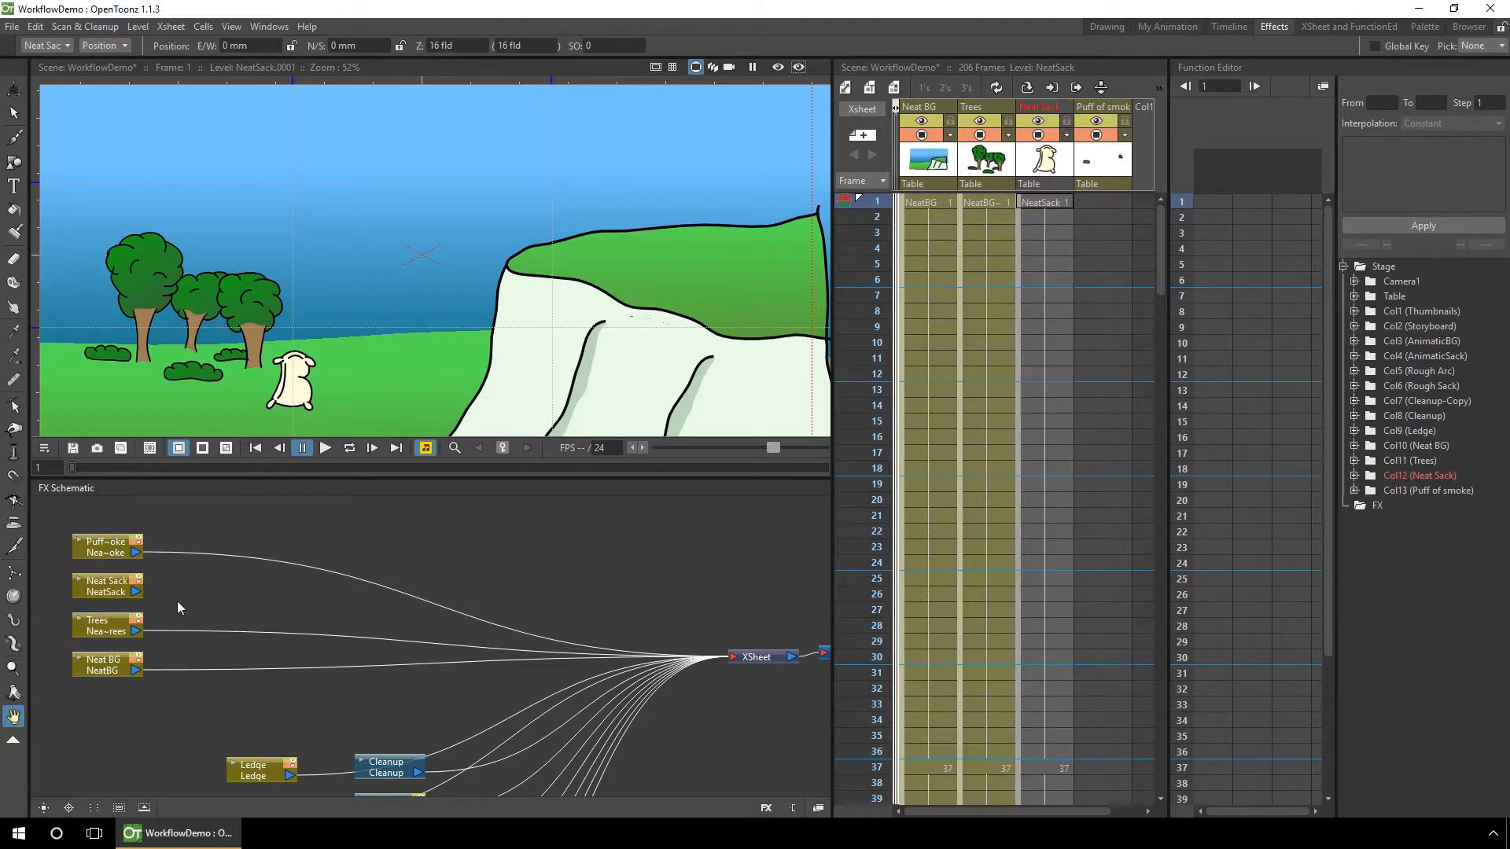
pyautogui.moveTo(139, 596); pyautogui.dragTo(733, 659)
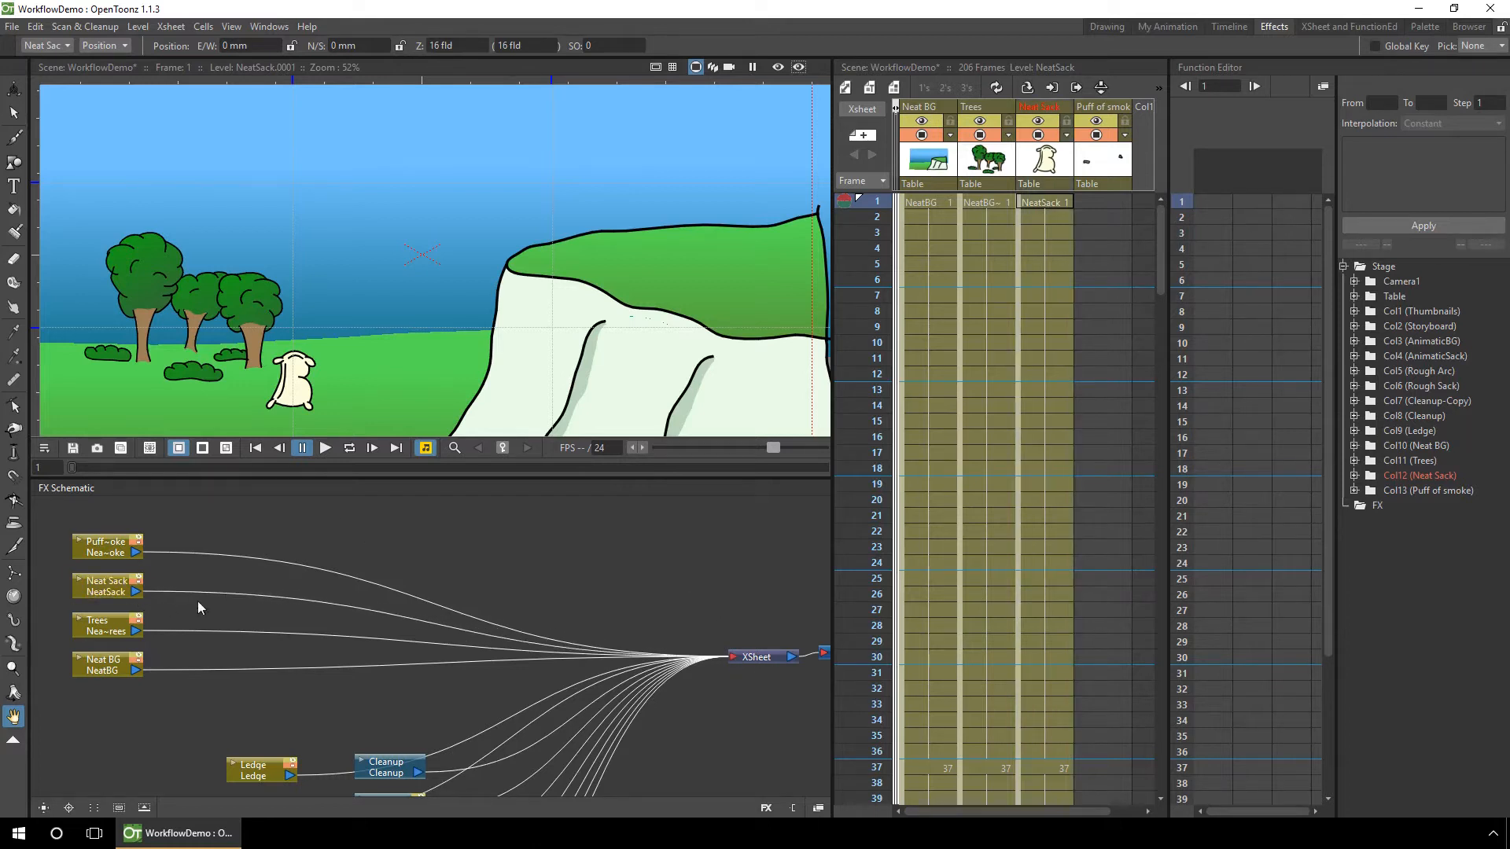
# Stagger the Trees, Neat Sack and Puff of smoke nodes diagonally up from Neat BG toward XSheet.
pyautogui.moveTo(49, 513); pyautogui.dragTo(150, 641)
pyautogui.moveTo(102, 553); pyautogui.dragTo(193, 553)
pyautogui.moveTo(123, 519); pyautogui.dragTo(273, 553)
pyautogui.moveTo(202, 508); pyautogui.dragTo(275, 552)
pyautogui.moveTo(275, 549); pyautogui.dragTo(362, 545)
pyautogui.click(197, 560)
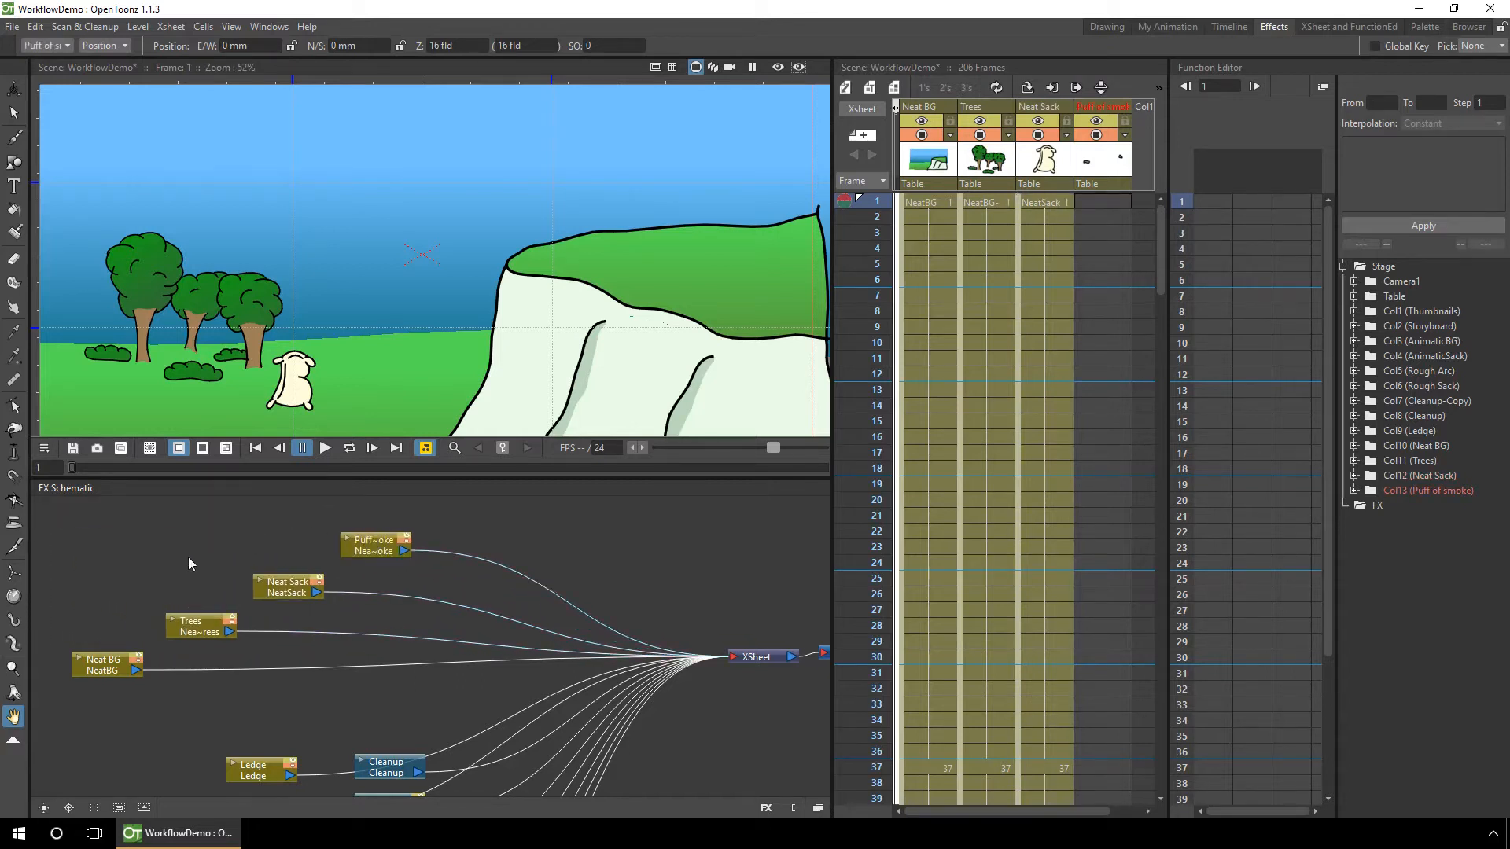
# Expand the thumbnails of the Neat BG, Trees, Neat Sack and Puff of smoke nodes.
pyautogui.click(151, 462)
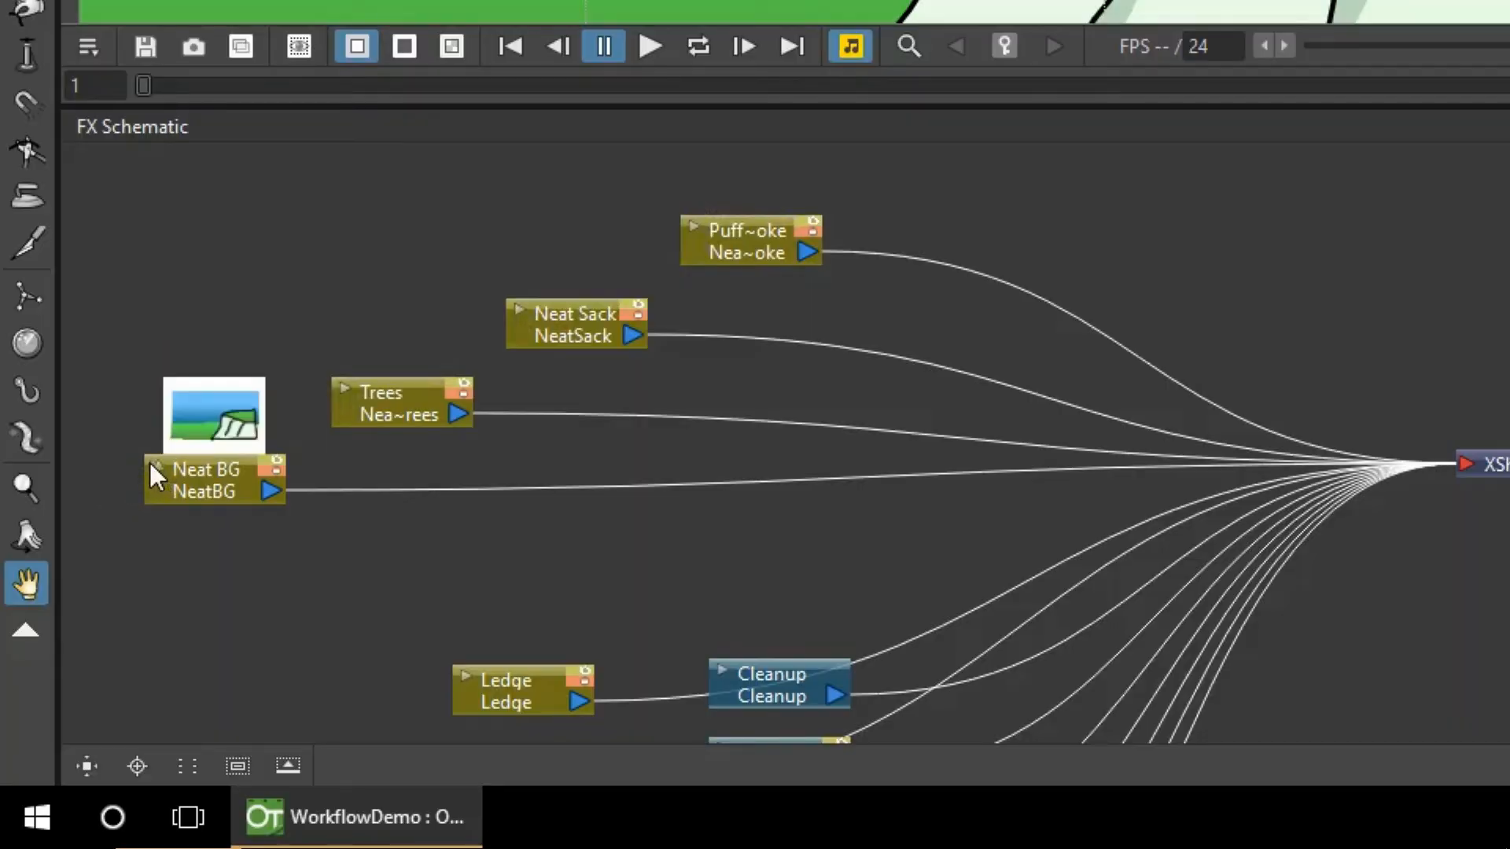
pyautogui.click(347, 388)
pyautogui.click(518, 309)
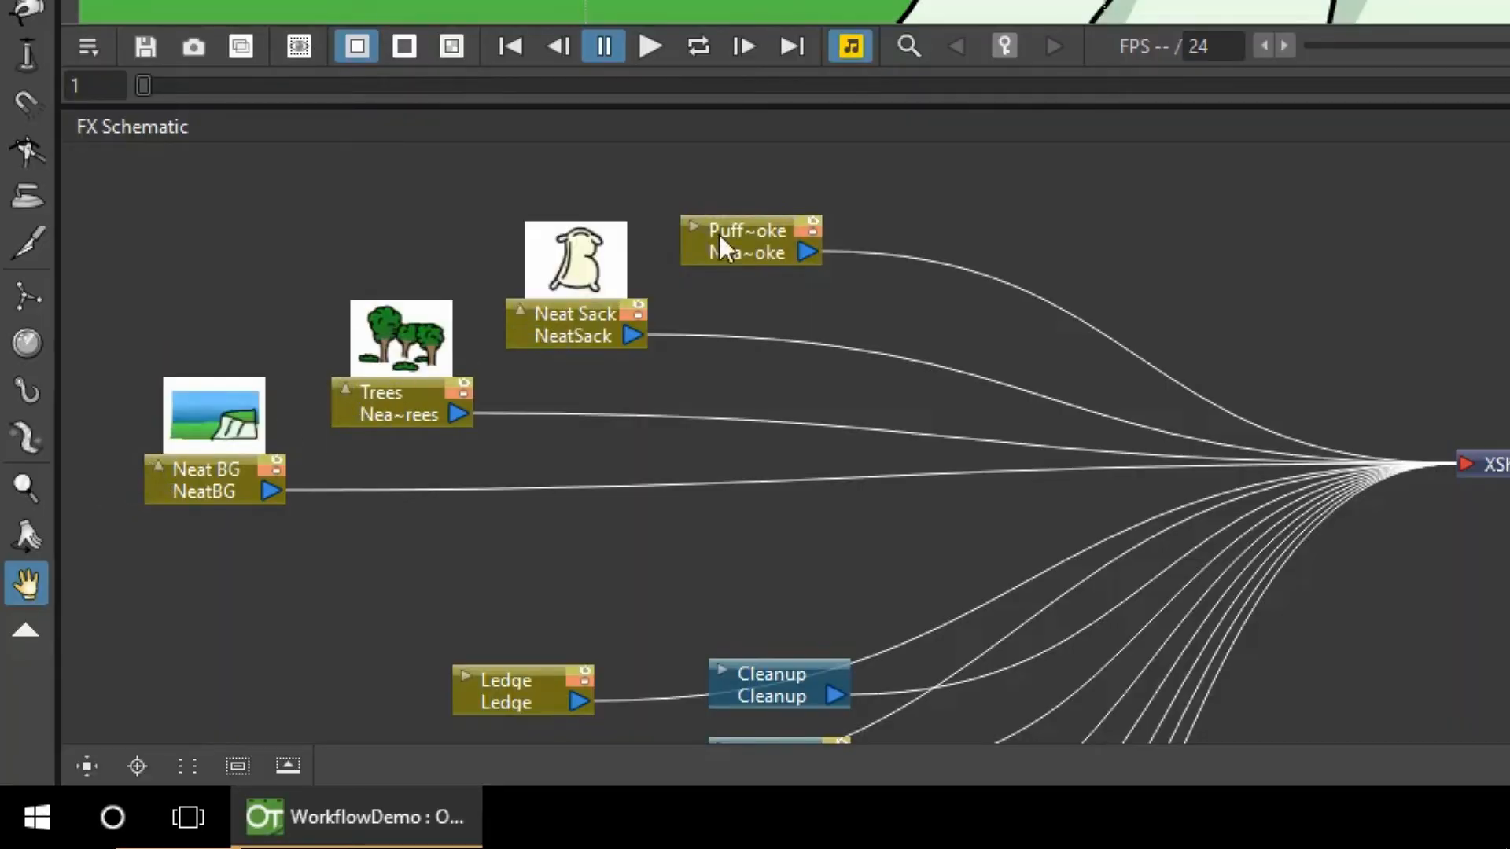
pyautogui.click(694, 227)
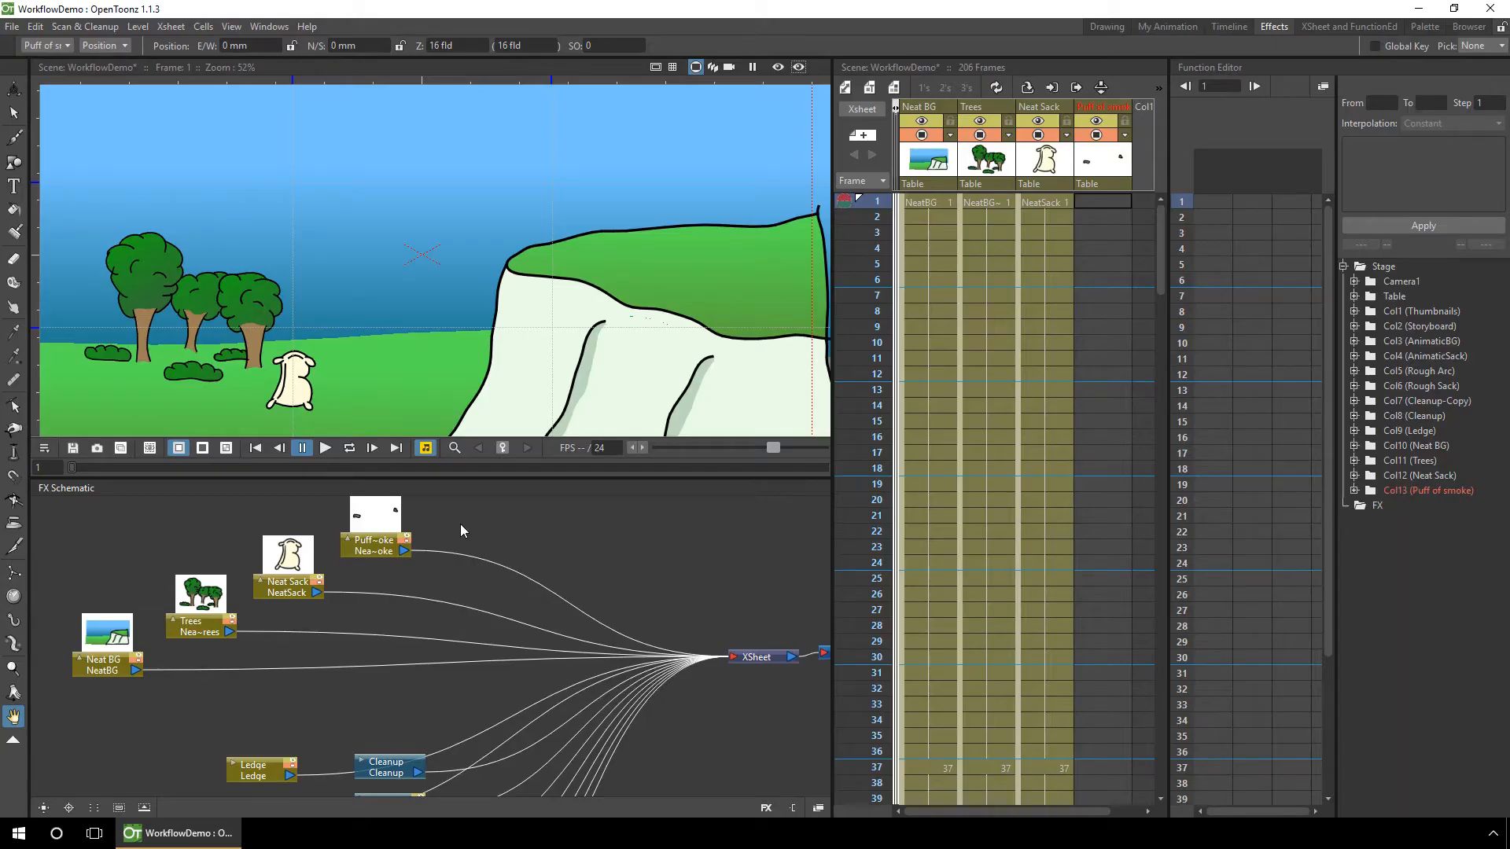
# Collapse the thumbnails of the Puff of smoke, Neat Sack, Trees and Neat BG nodes.
pyautogui.click(347, 539)
pyautogui.click(256, 582)
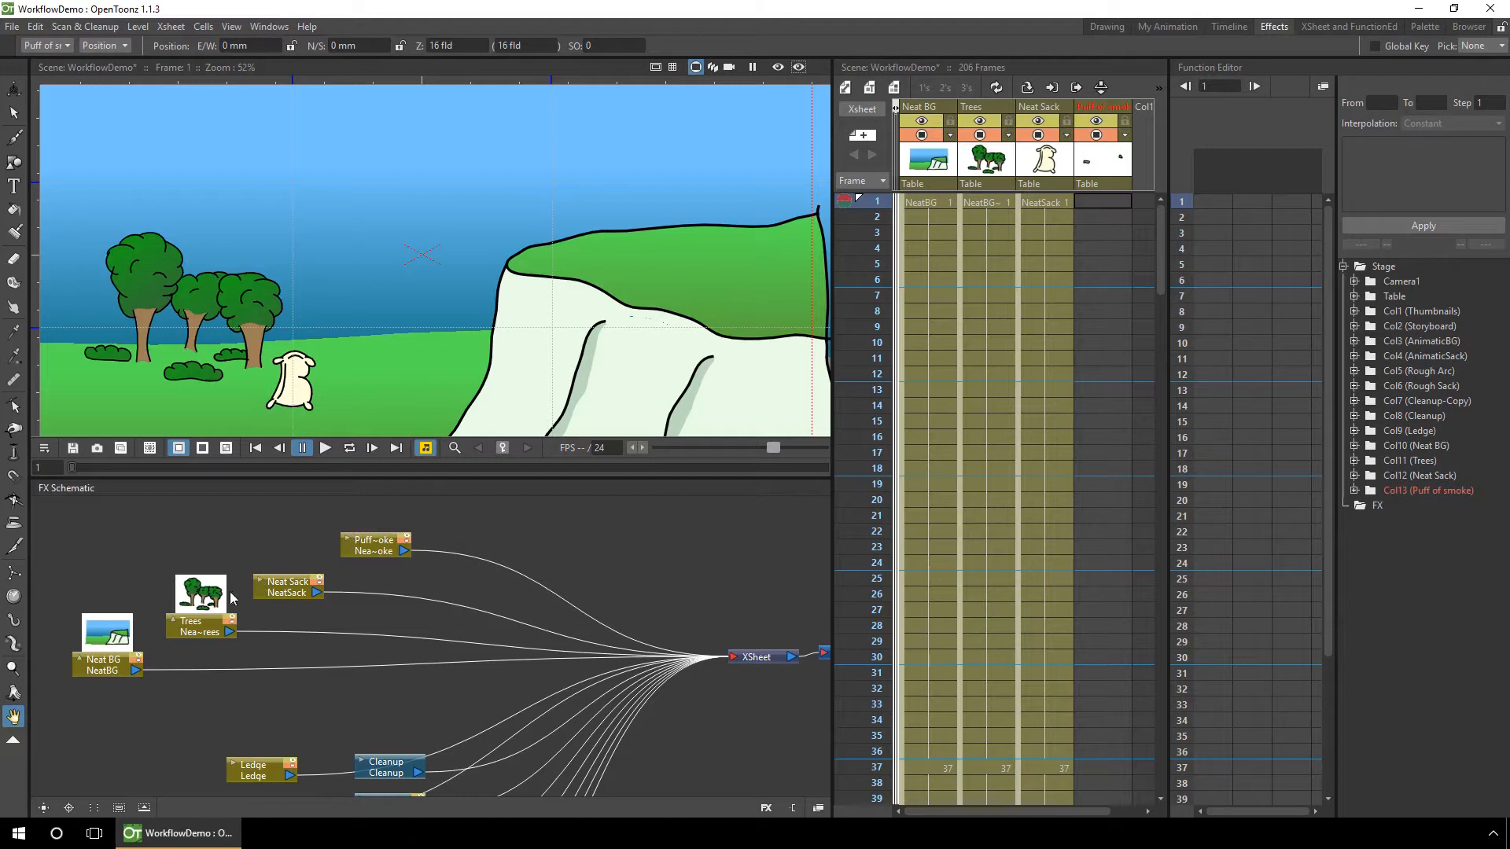
pyautogui.click(173, 619)
pyautogui.click(79, 656)
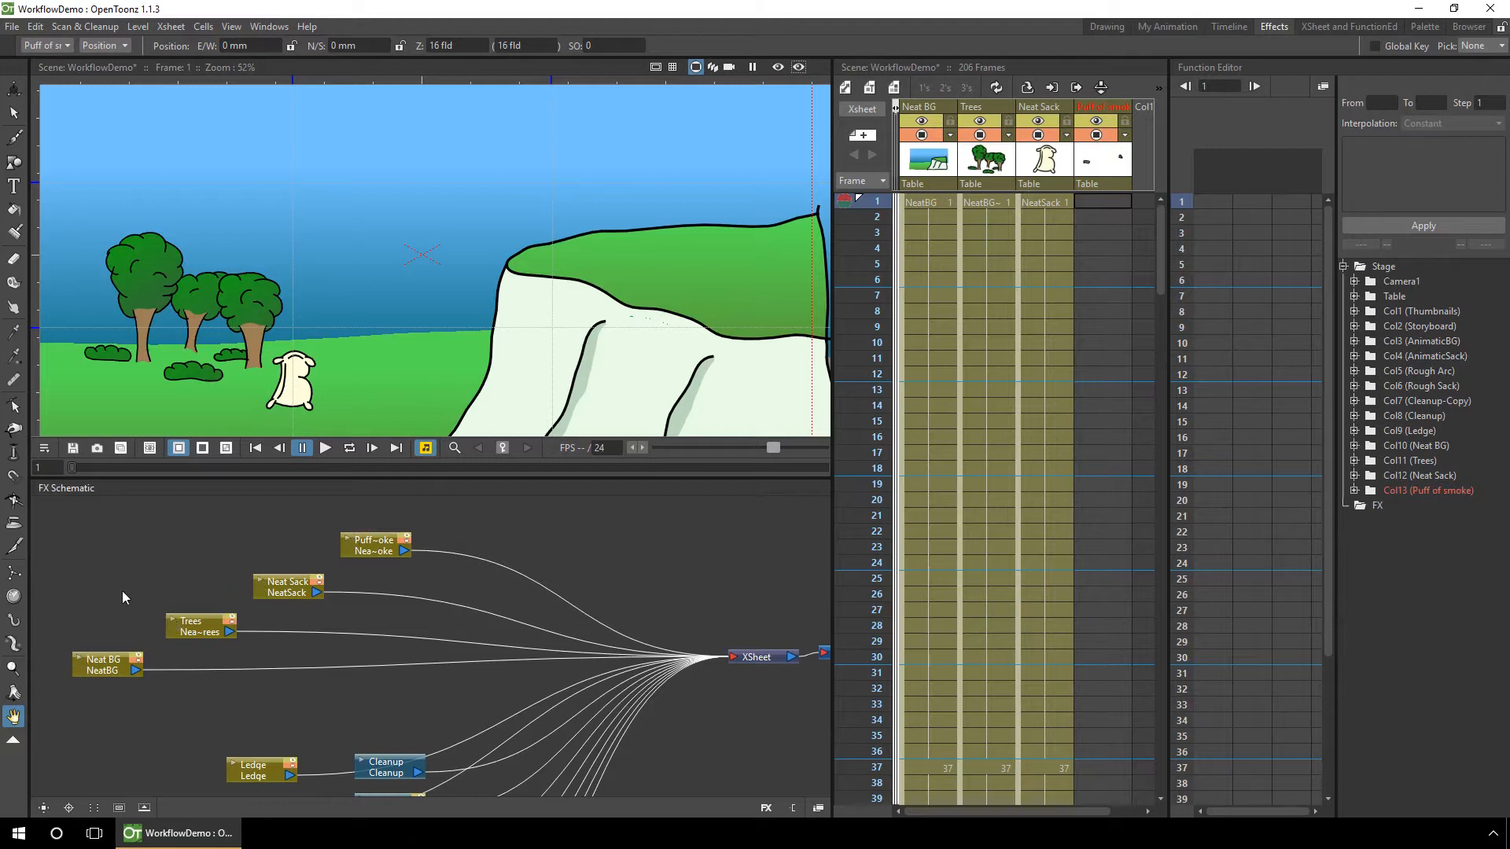
# Realign the Trees, Neat Sack and Puff of smoke nodes into a vertical column above Neat BG.
pyautogui.moveTo(114, 520); pyautogui.dragTo(420, 637)
pyautogui.moveTo(198, 629); pyautogui.dragTo(106, 626)
pyautogui.click(176, 608)
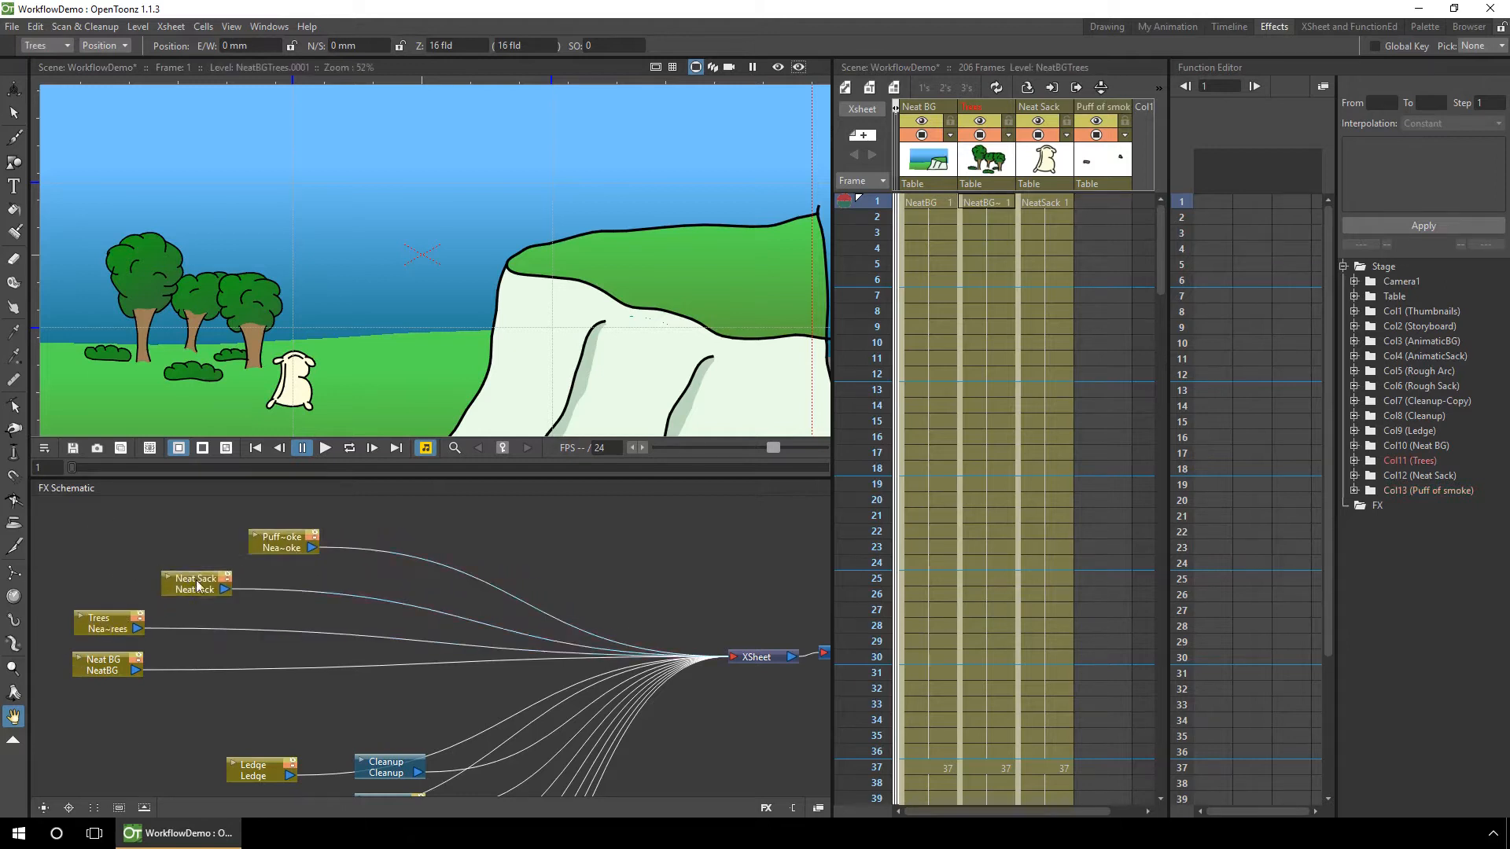
pyautogui.moveTo(198, 583); pyautogui.dragTo(116, 579)
pyautogui.moveTo(261, 548); pyautogui.dragTo(95, 547)
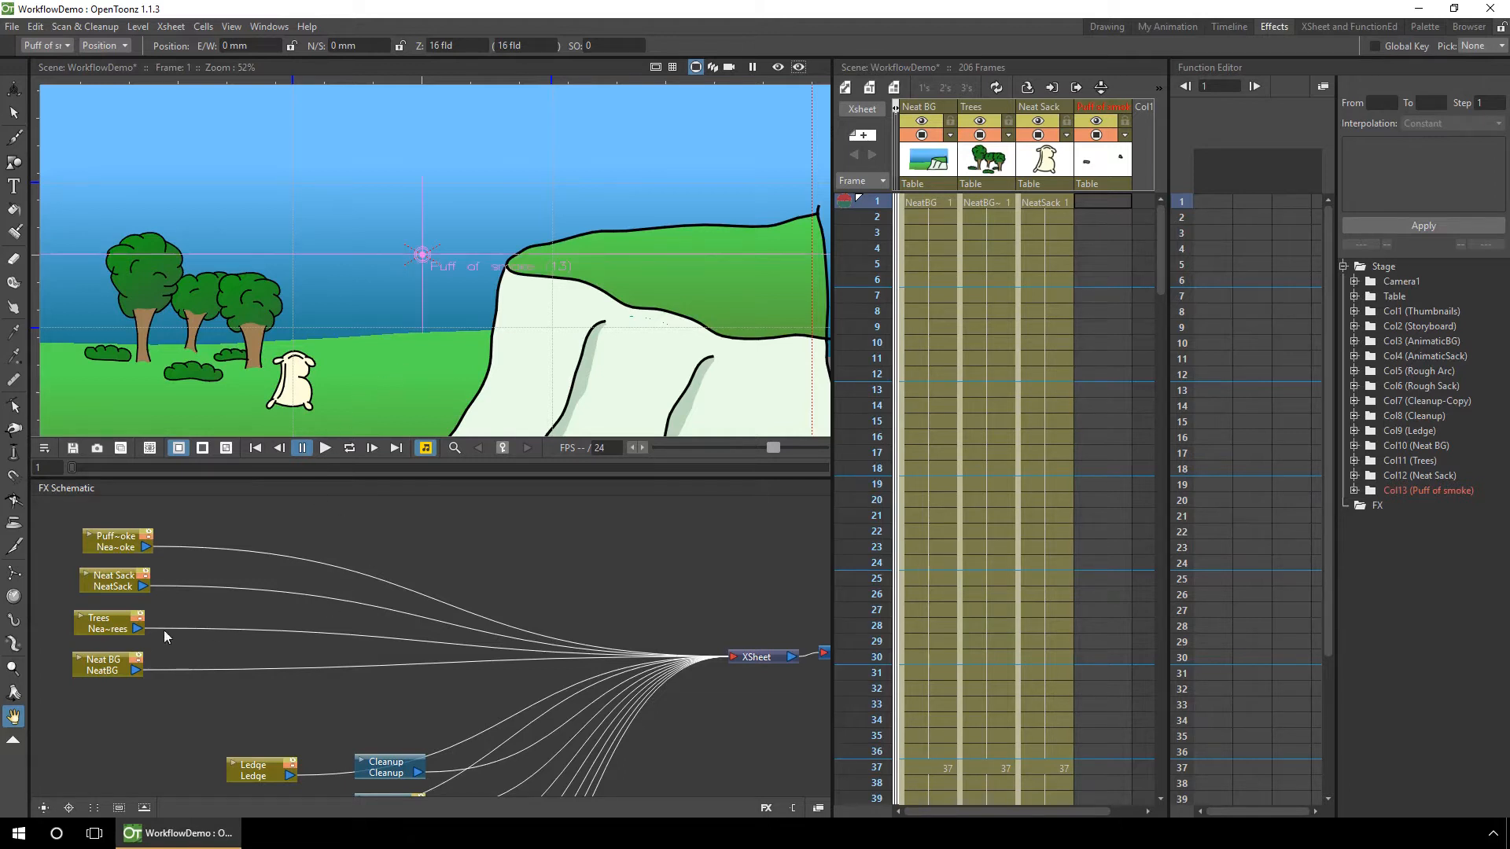
# Turn off the preview and camera stand visibility of the Neat BG node.
pyautogui.click(138, 657)
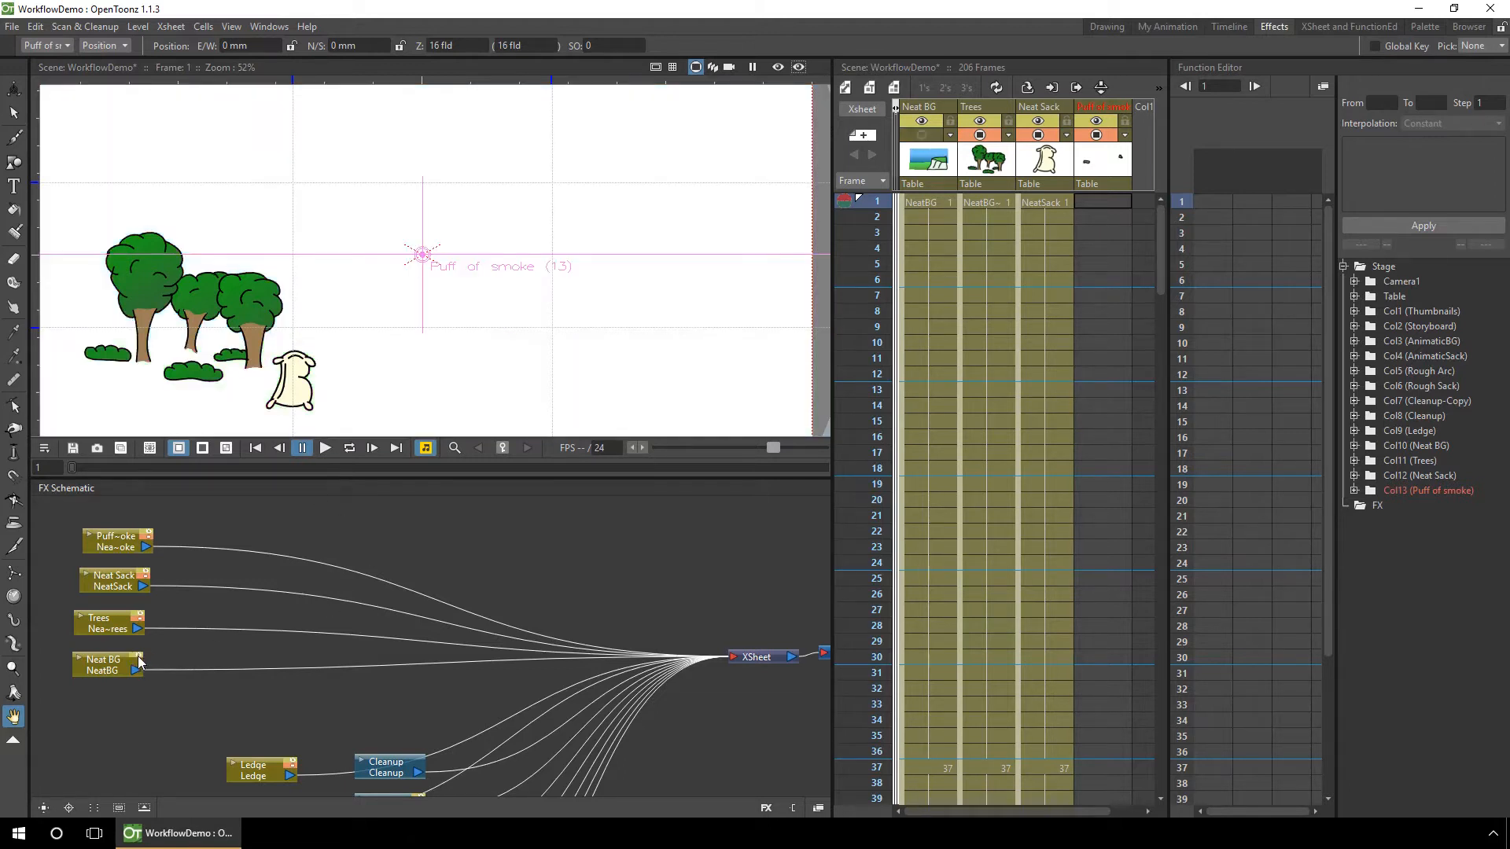
pyautogui.rightClick(353, 517)
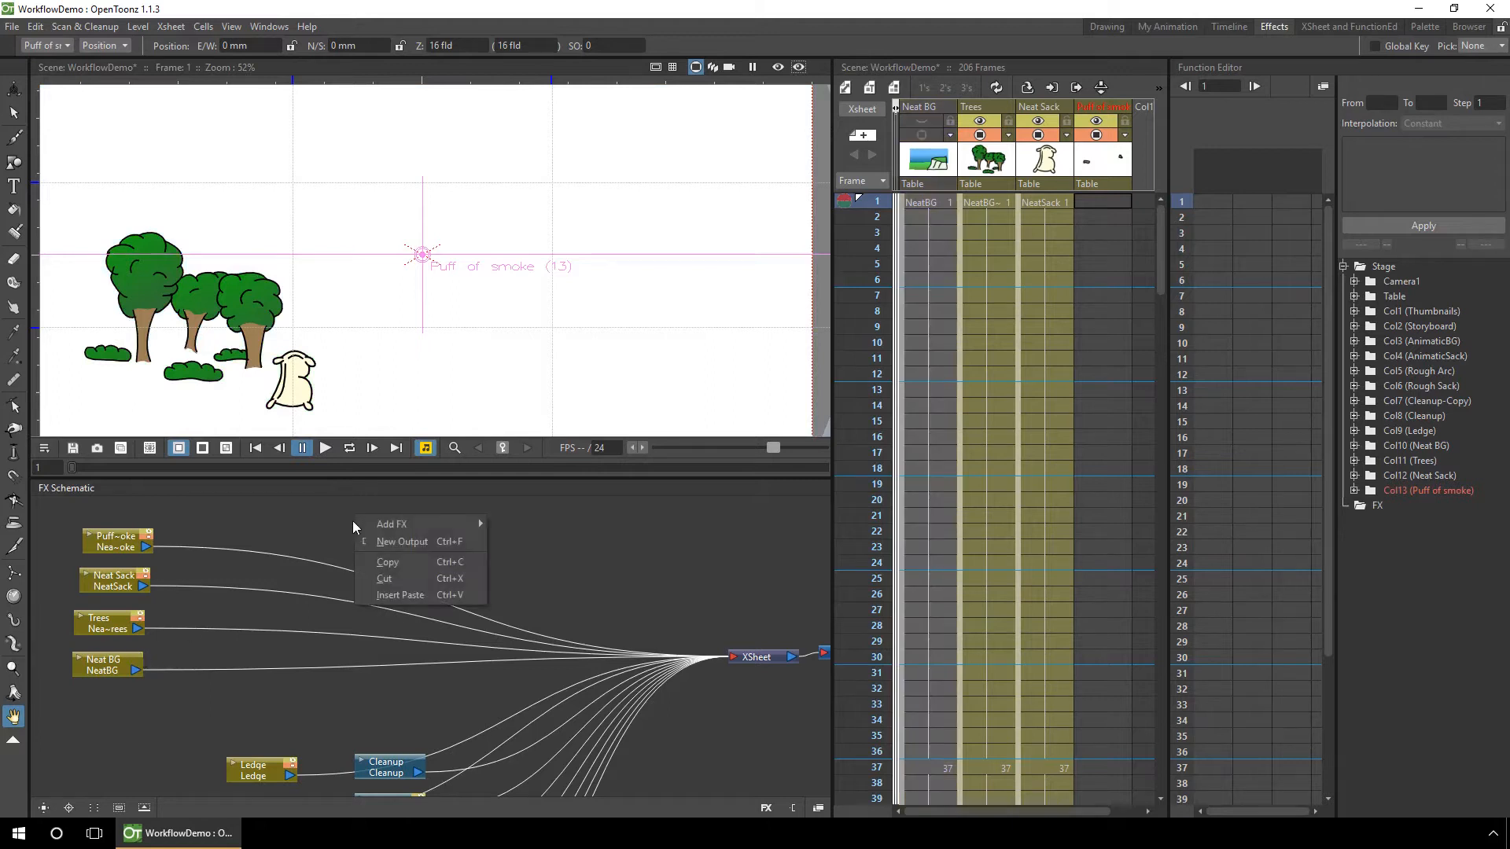
pyautogui.moveTo(384, 523)
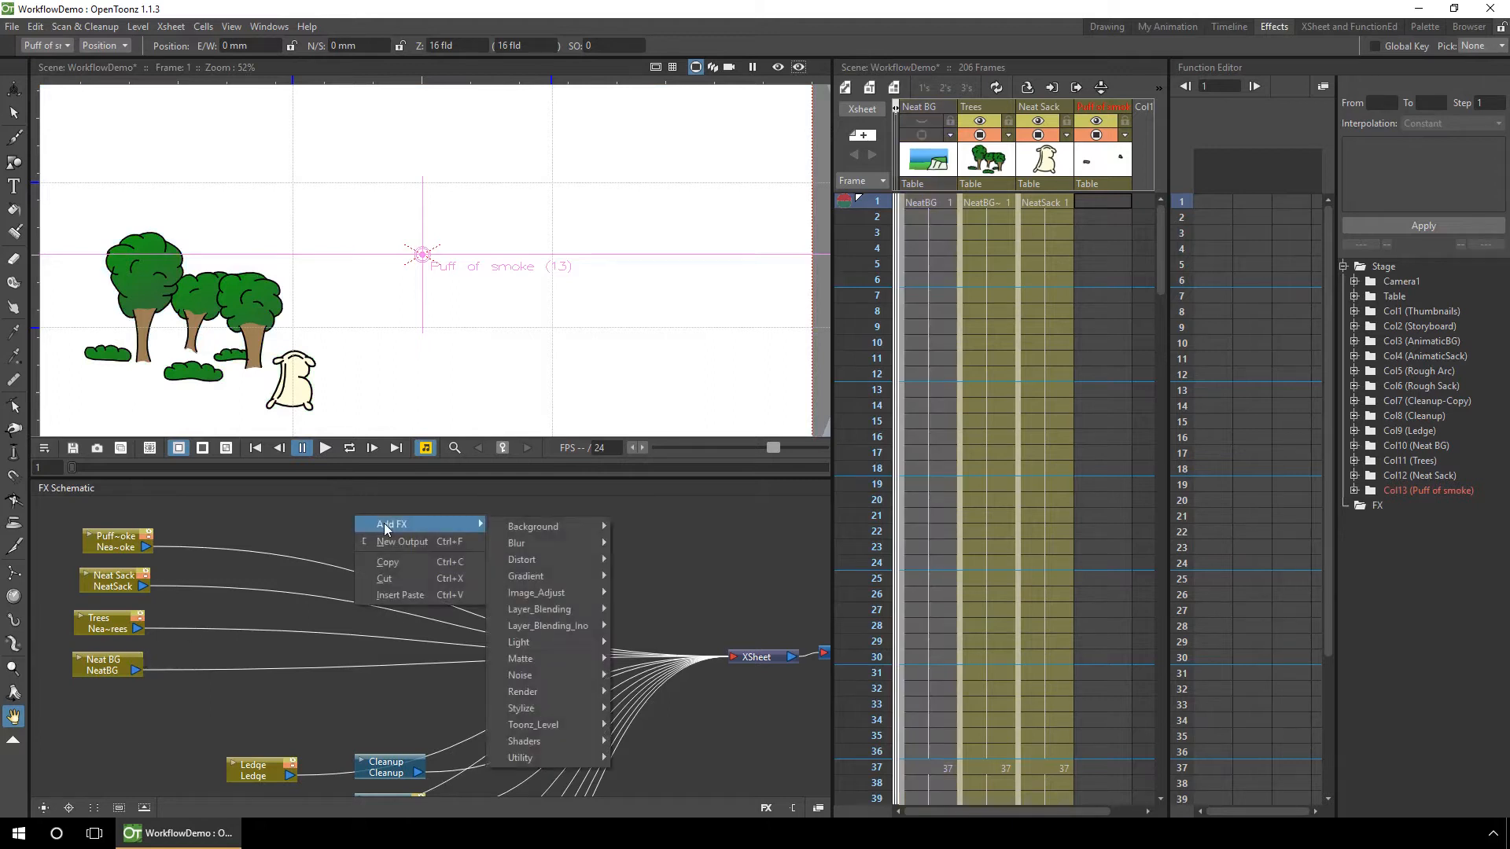
pyautogui.click(333, 520)
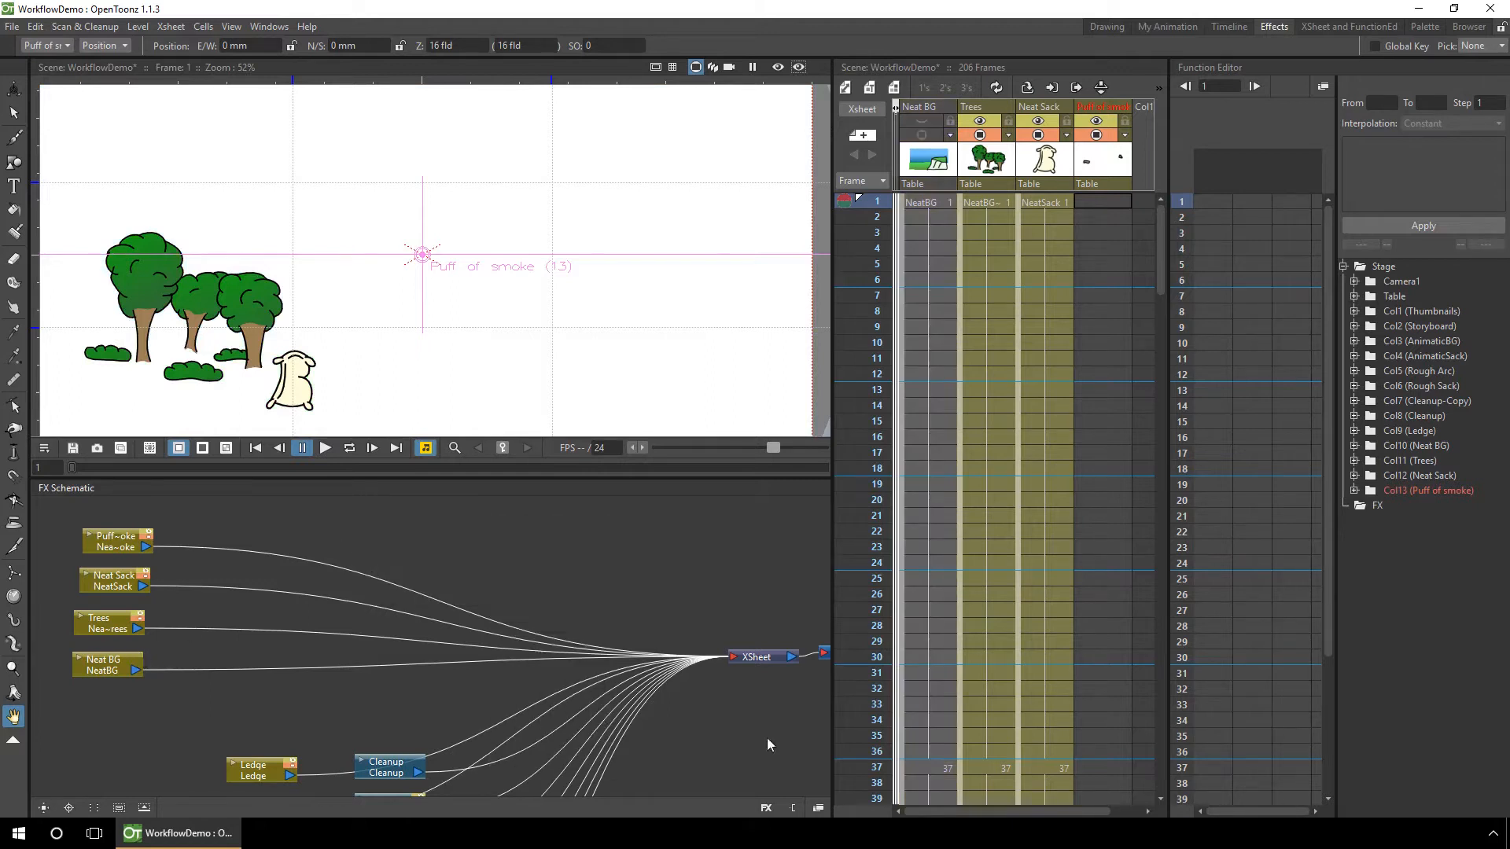
# Add a Color Card effect from the Background category, place its node in the space above the links to XSheet, and close the FX Browser.
pyautogui.click(766, 809)
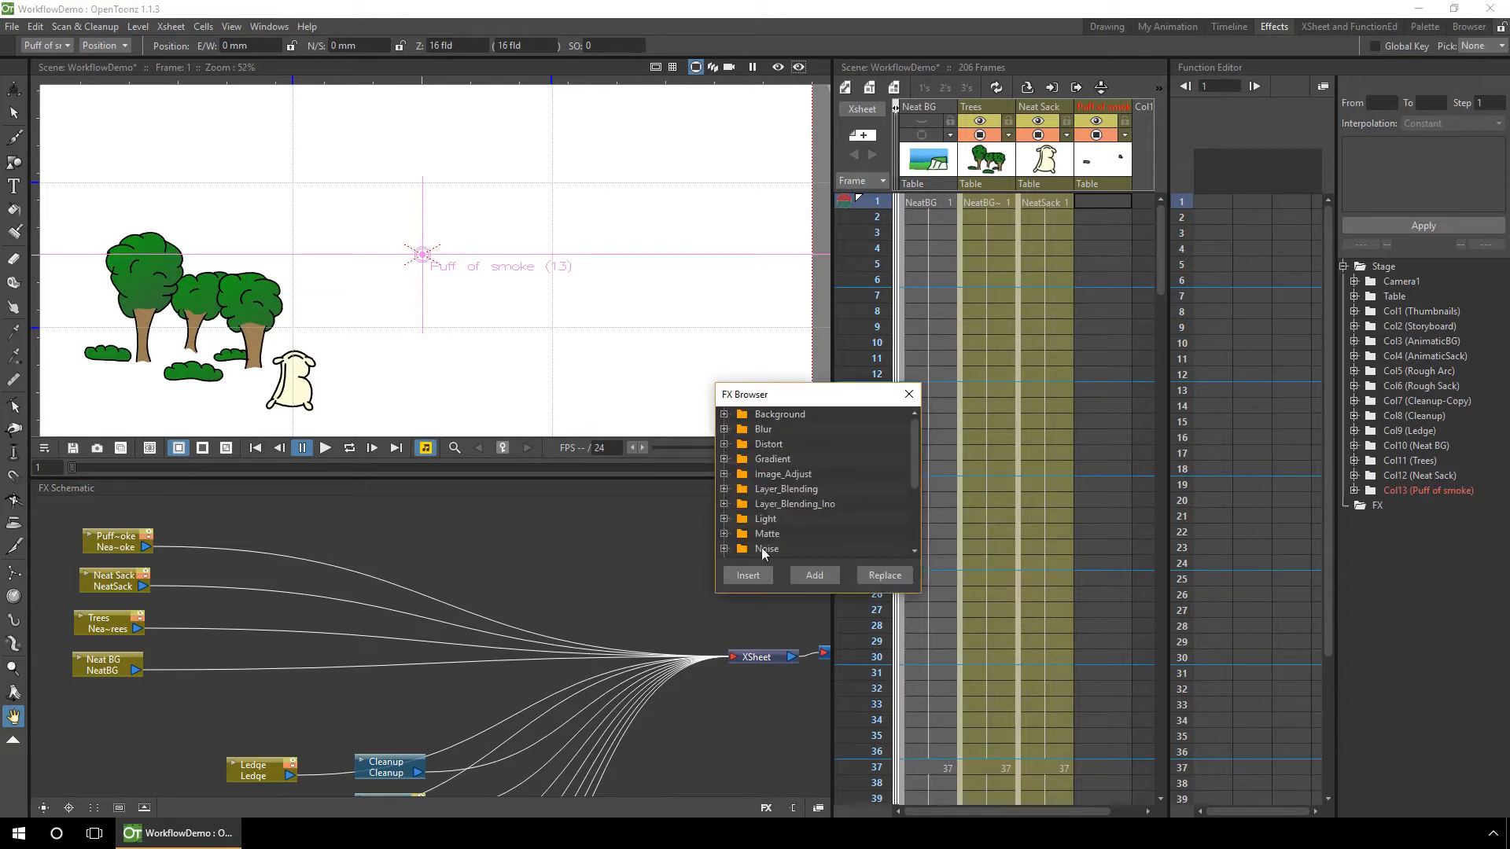
pyautogui.click(724, 414)
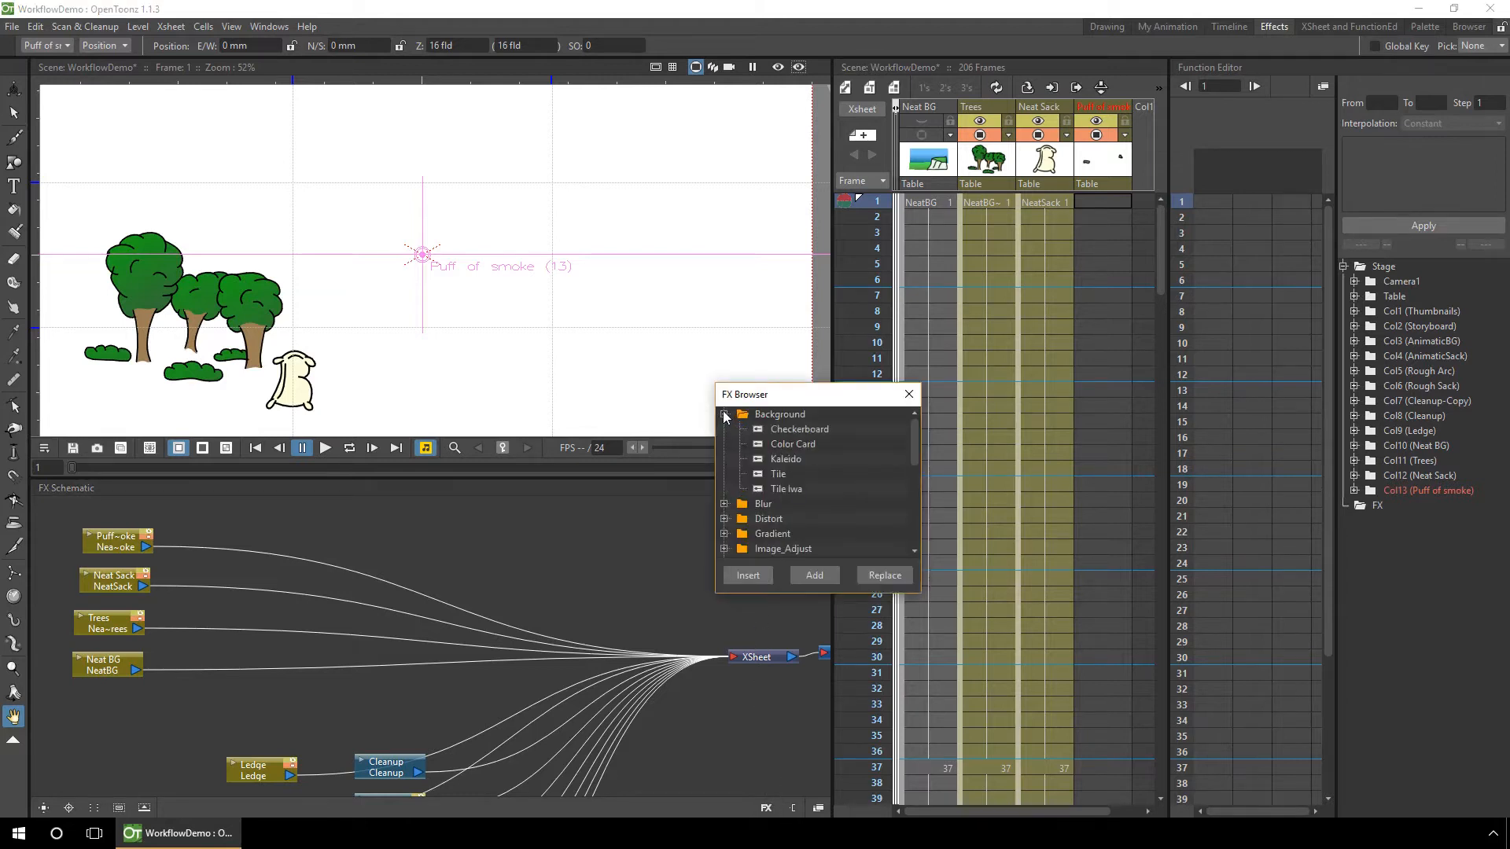
pyautogui.click(798, 446)
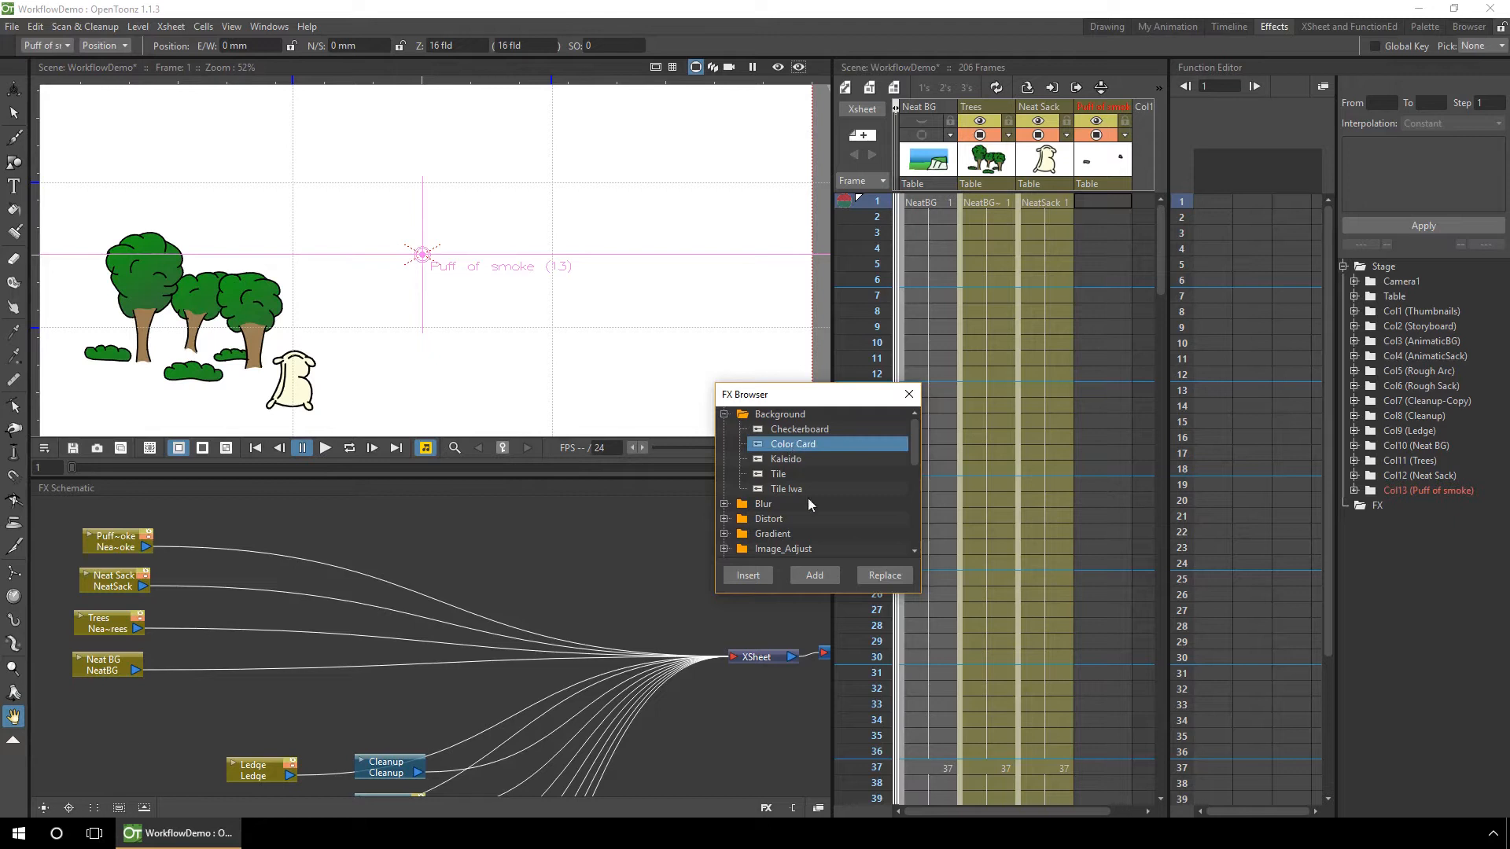
pyautogui.click(813, 575)
pyautogui.moveTo(670, 659); pyautogui.dragTo(472, 519)
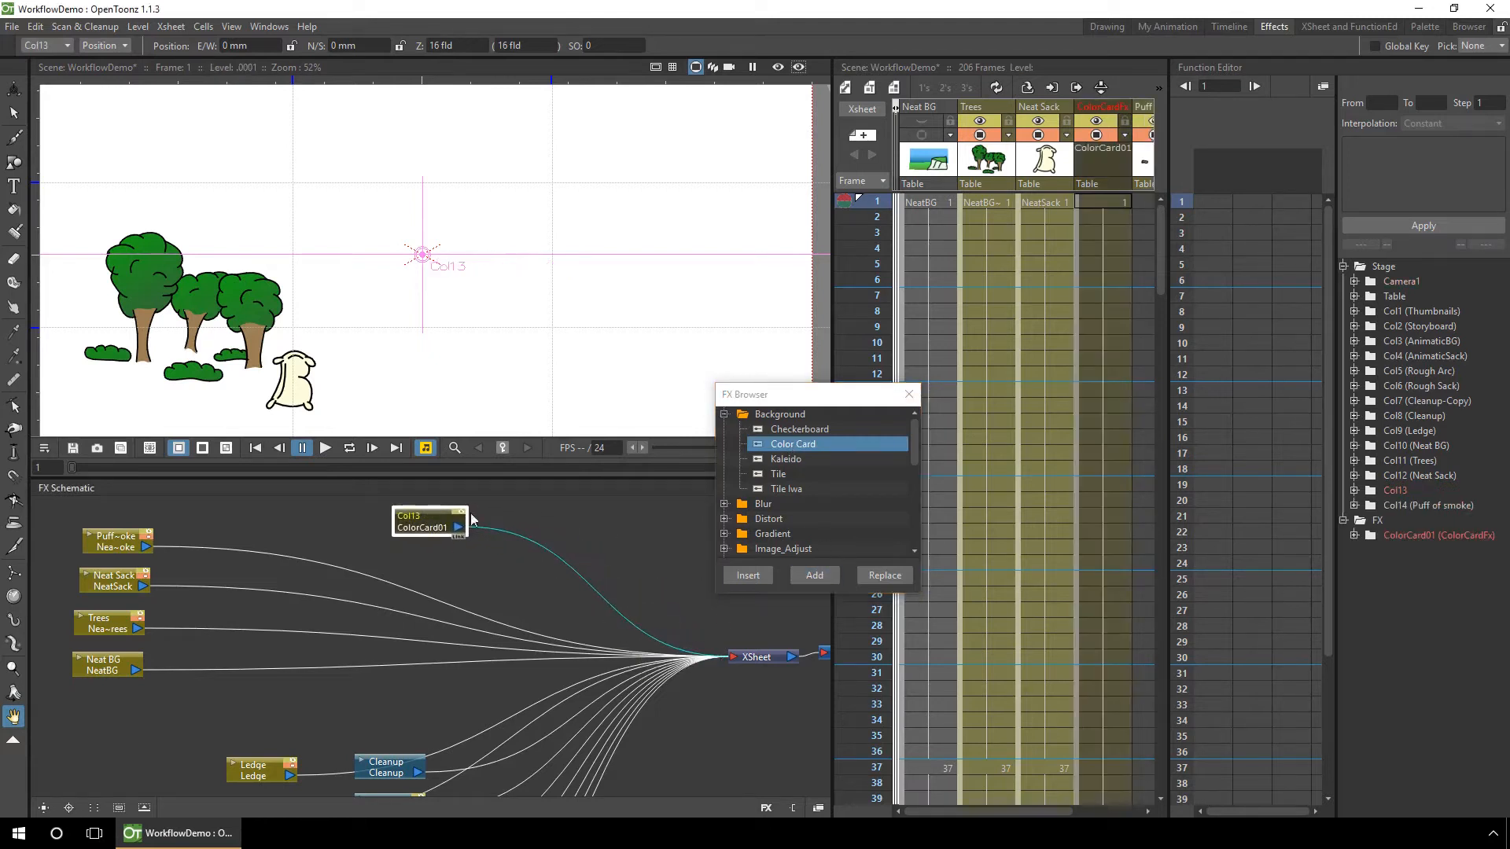
pyautogui.click(427, 542)
pyautogui.click(426, 517)
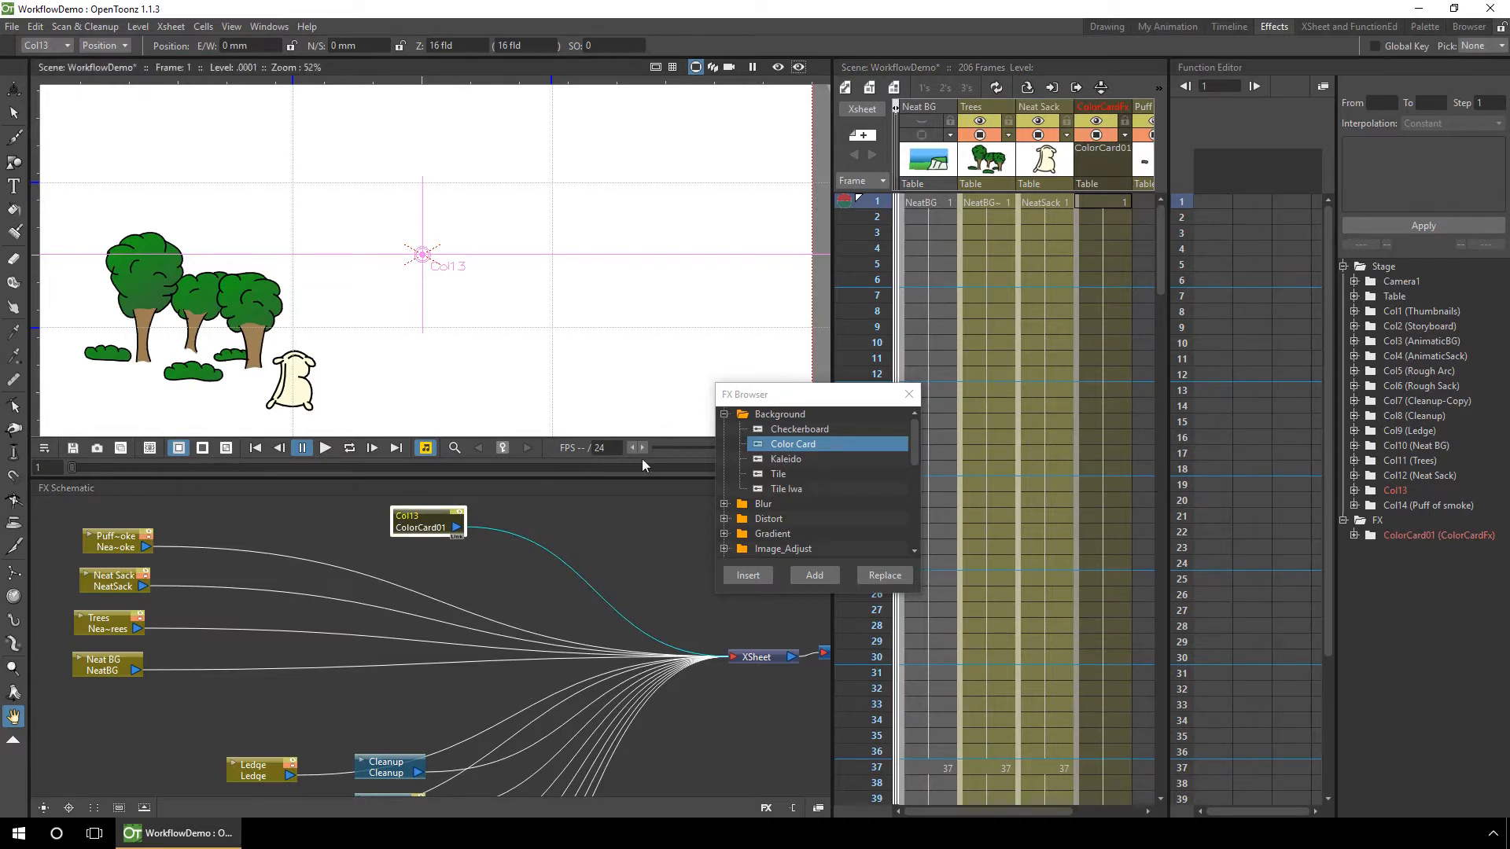
pyautogui.click(909, 394)
pyautogui.click(427, 545)
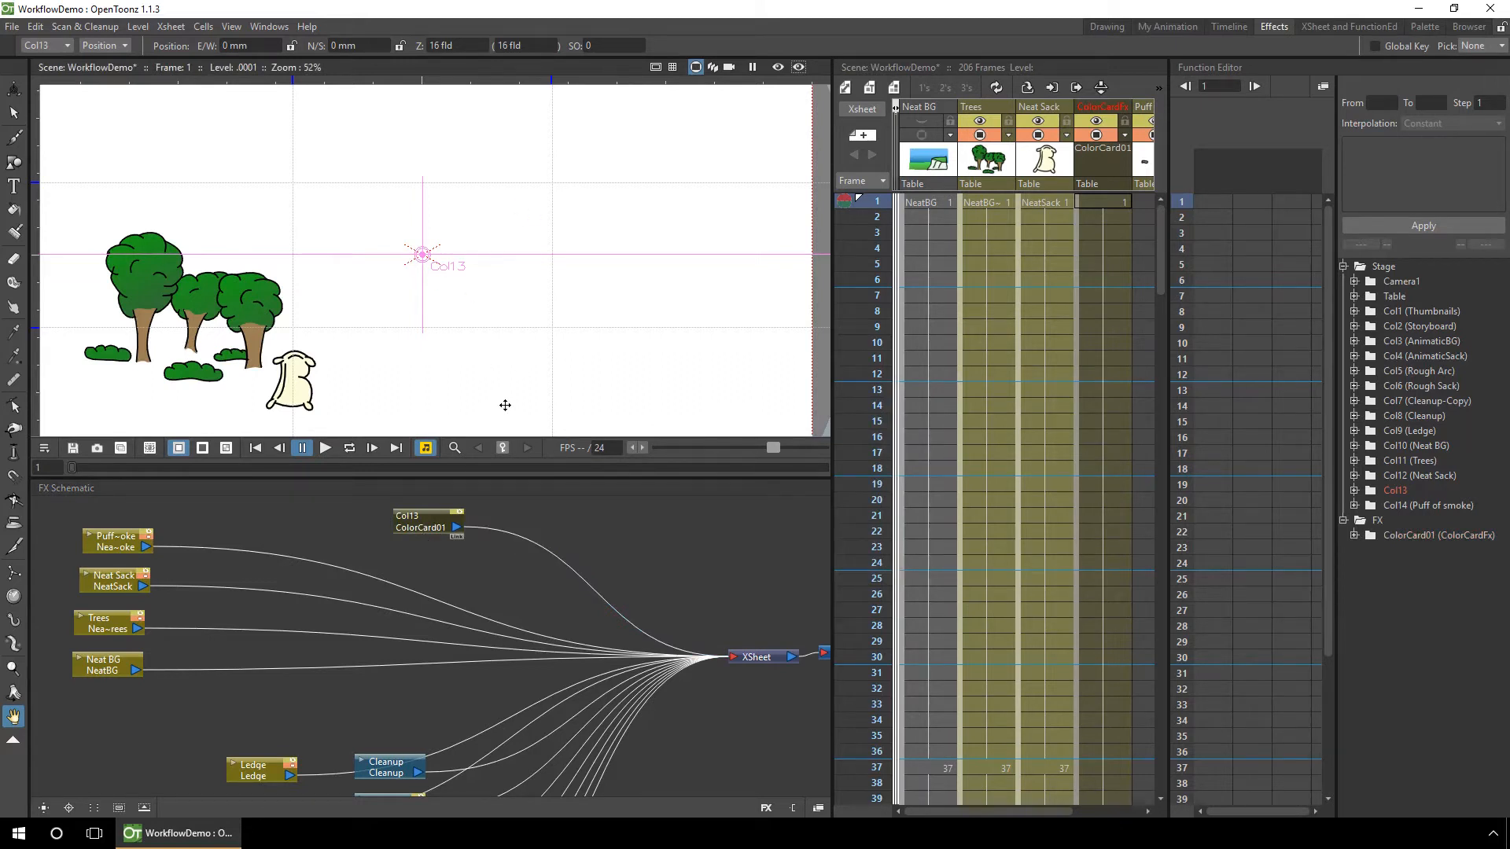
# Turn on the viewer preview and move the Color Card column between Neat BG and Trees in the Xsheet.
pyautogui.hotkey('shift', 'space')
pyautogui.scroll(-3, 532, 205)
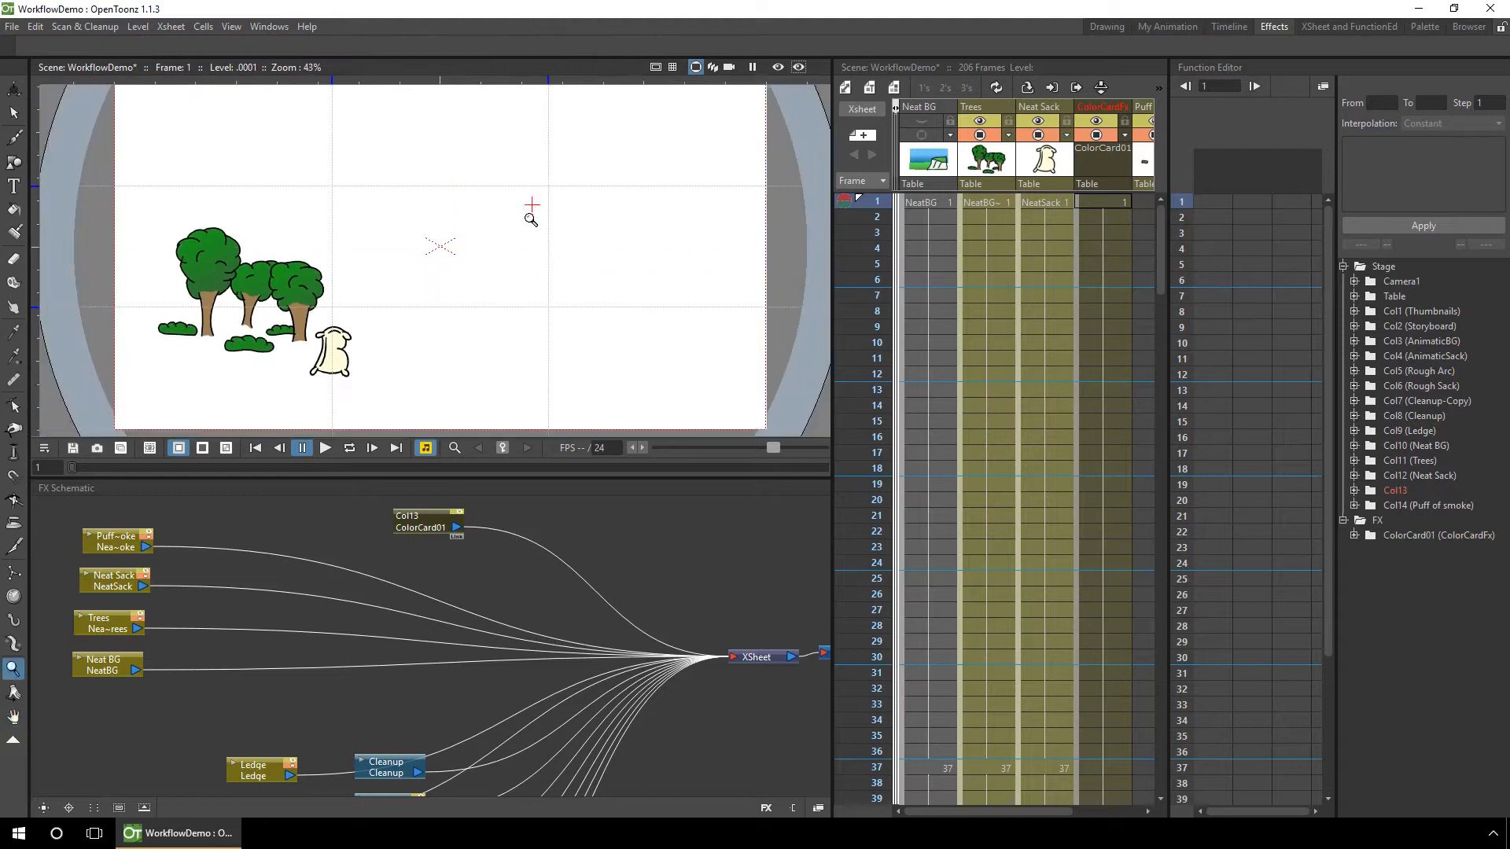
pyautogui.press('space')
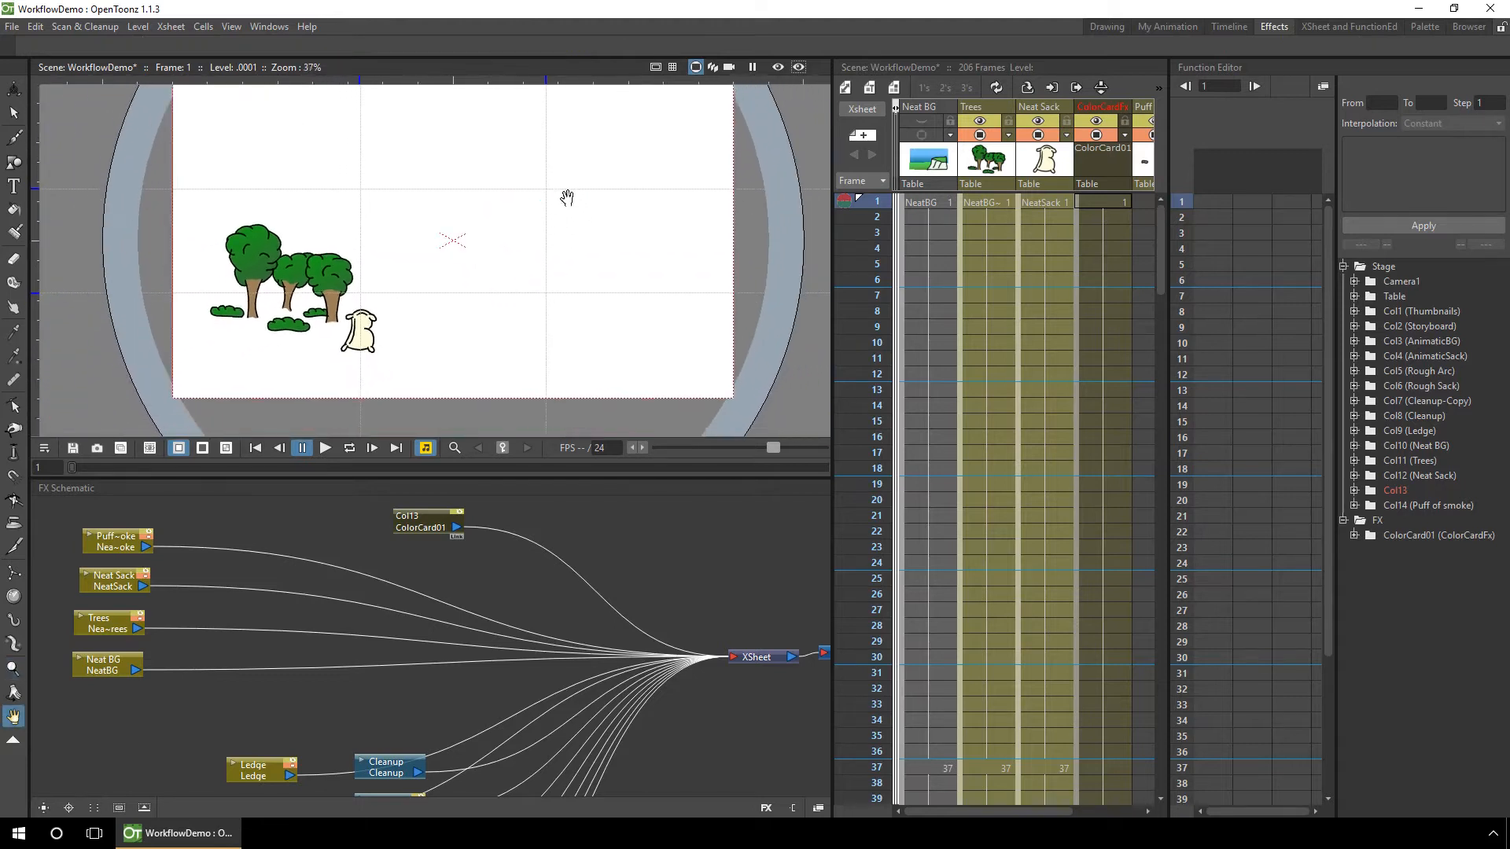
pyautogui.click(777, 68)
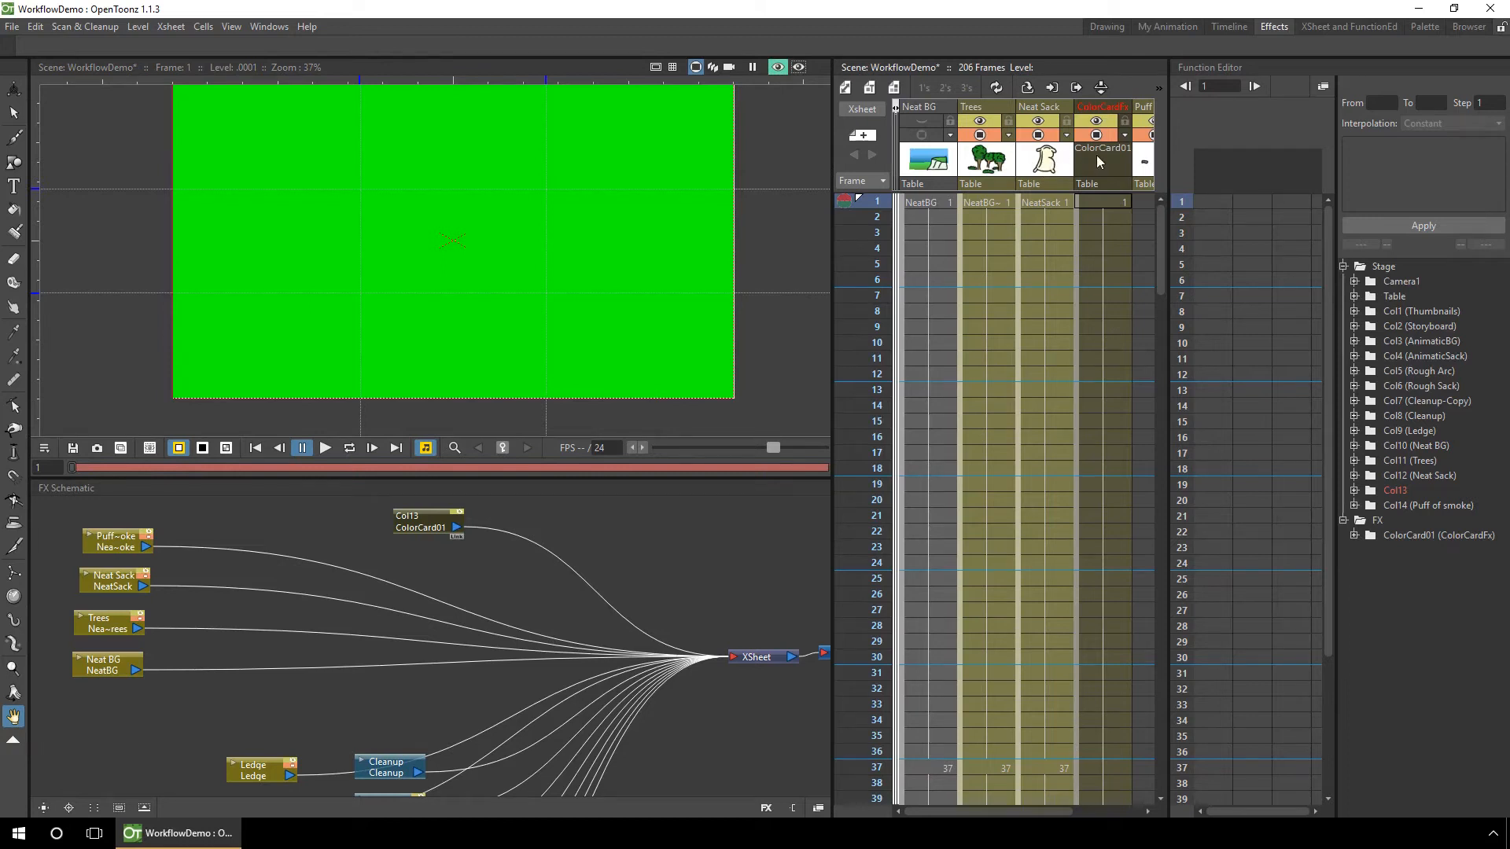
pyautogui.click(1096, 108)
pyautogui.moveTo(1096, 110); pyautogui.dragTo(986, 119)
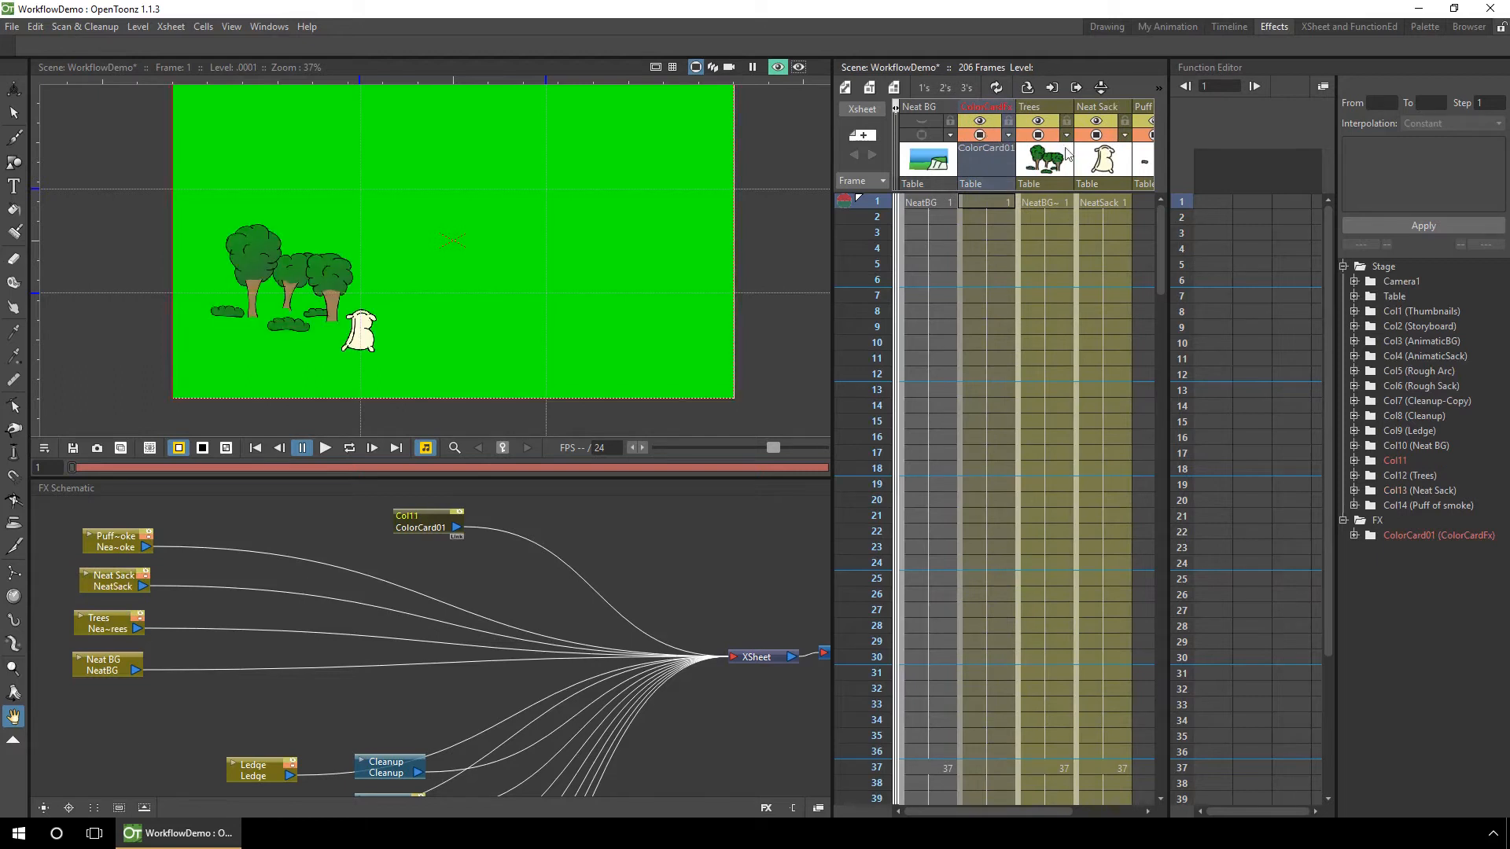
# Set the Color Card's colour to orange with R 255, G 128, B 59.
pyautogui.doubleClick(427, 529)
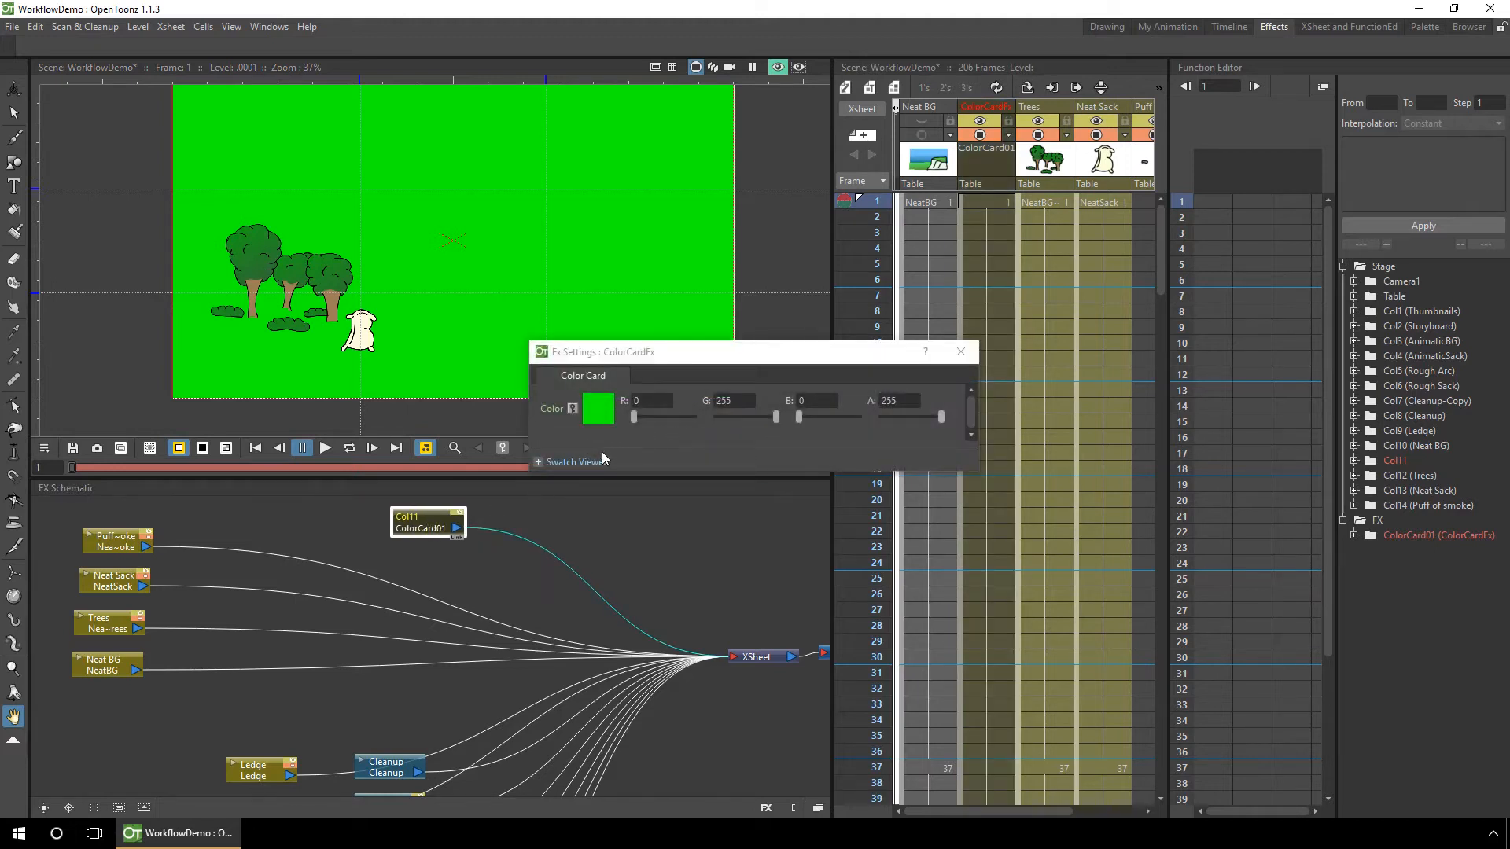
pyautogui.click(654, 402)
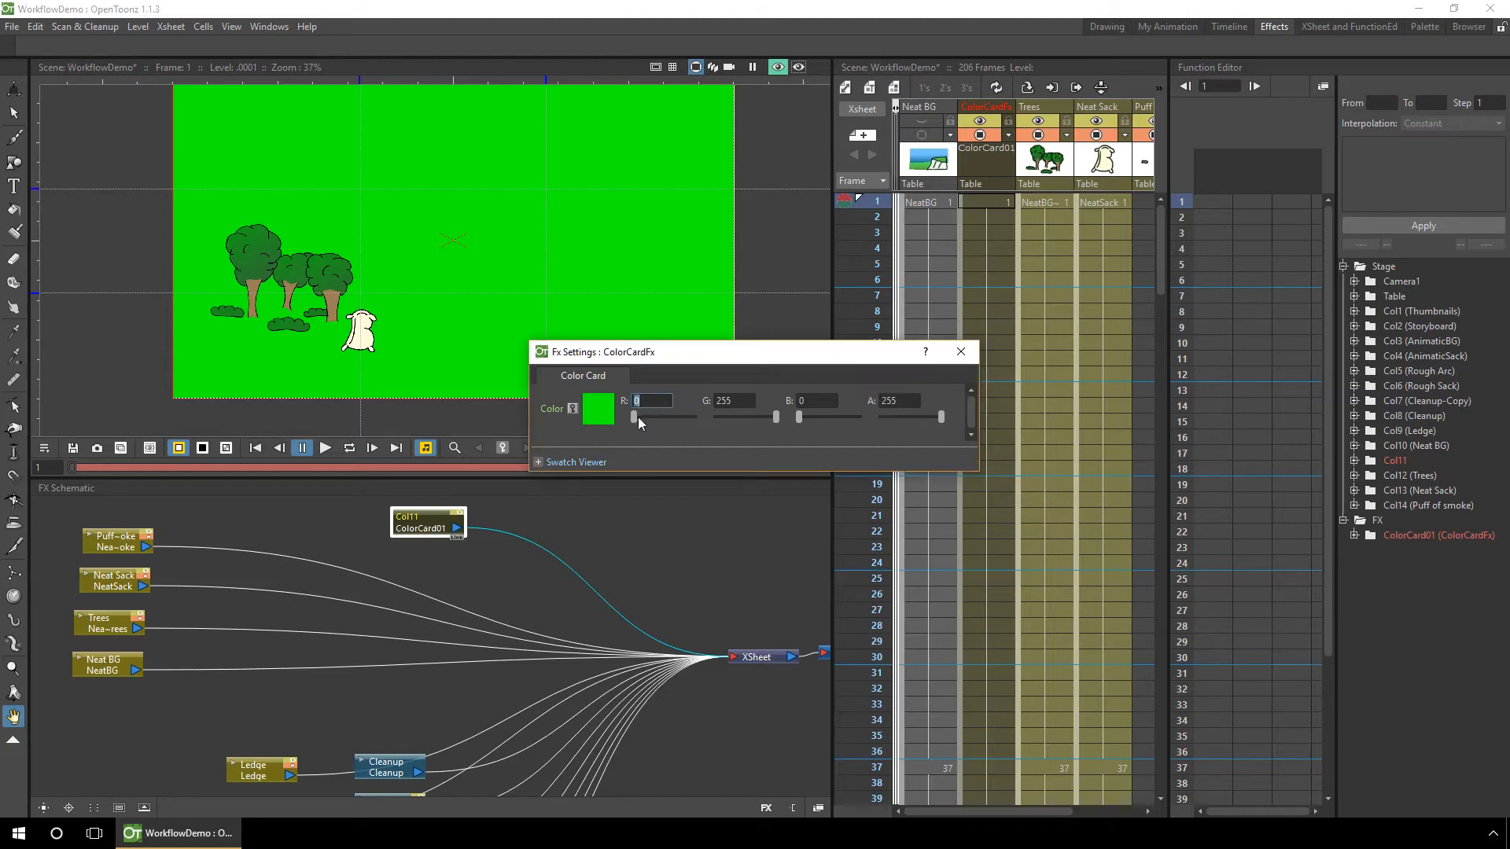
pyautogui.moveTo(636, 417); pyautogui.dragTo(666, 417)
pyautogui.click(600, 411)
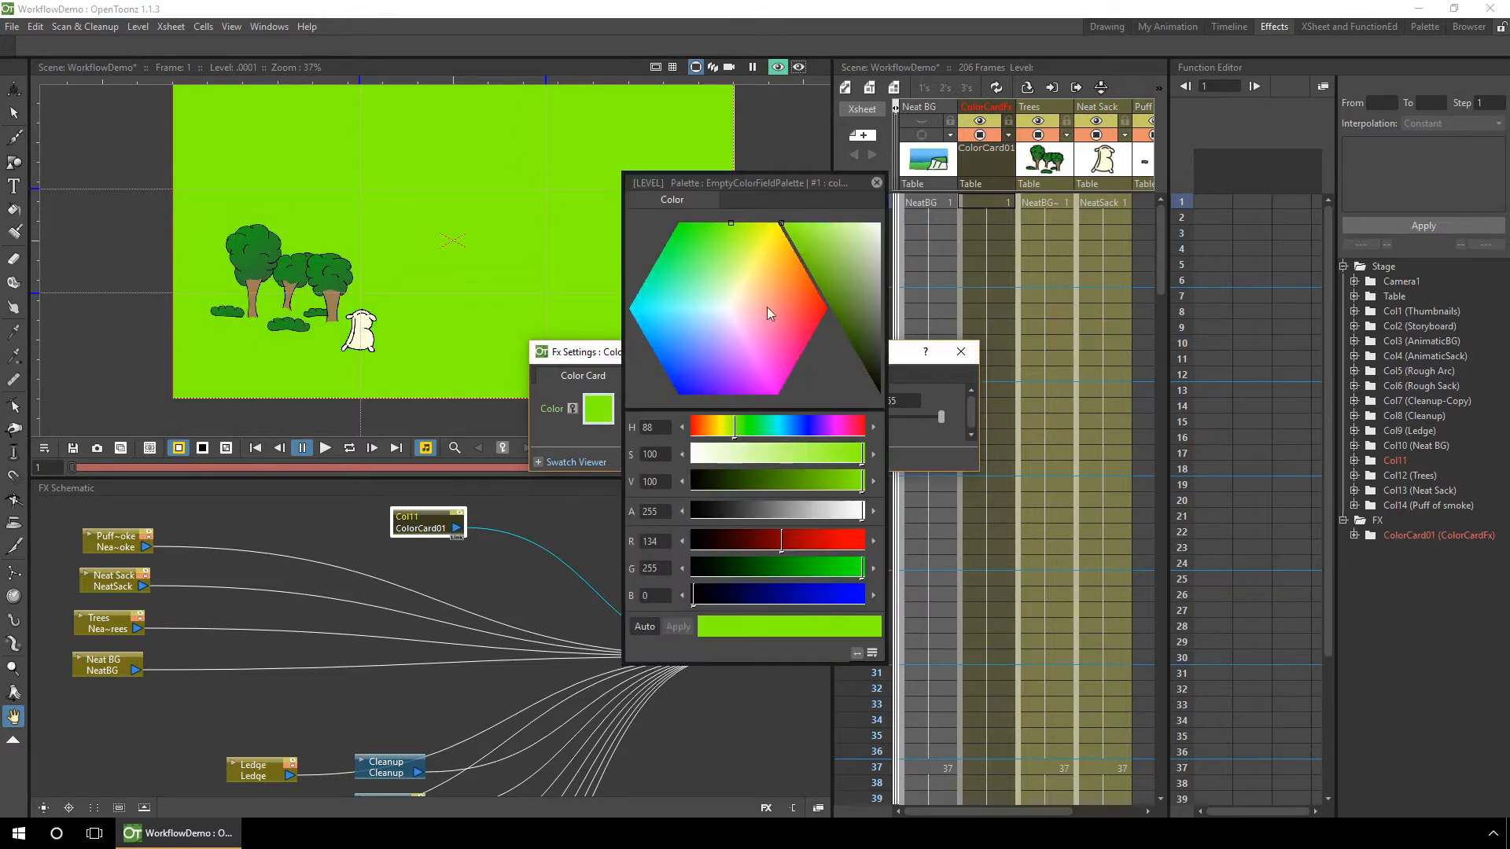
pyautogui.click(791, 285)
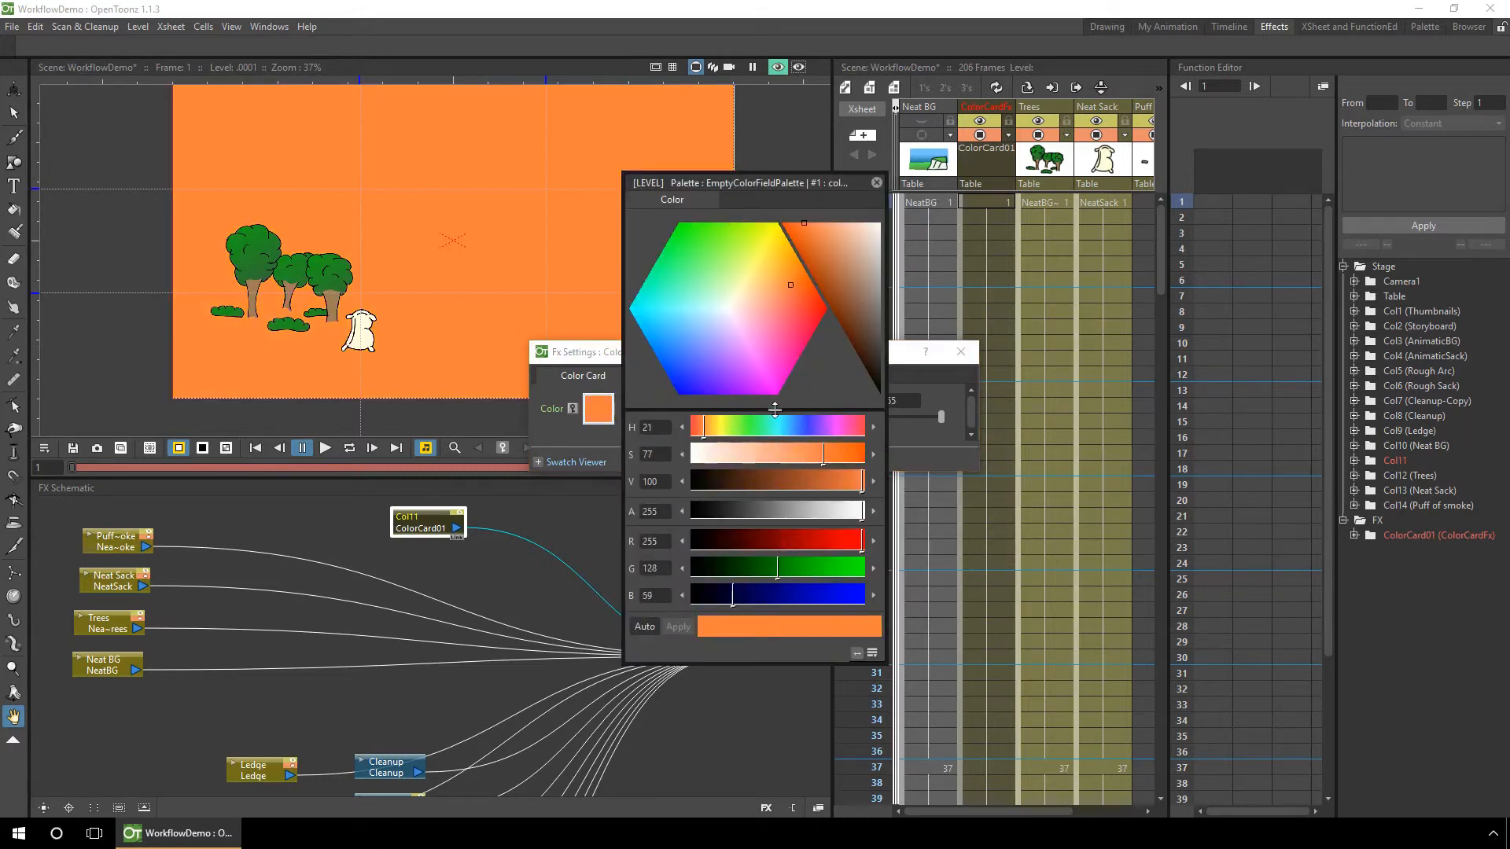
pyautogui.click(876, 182)
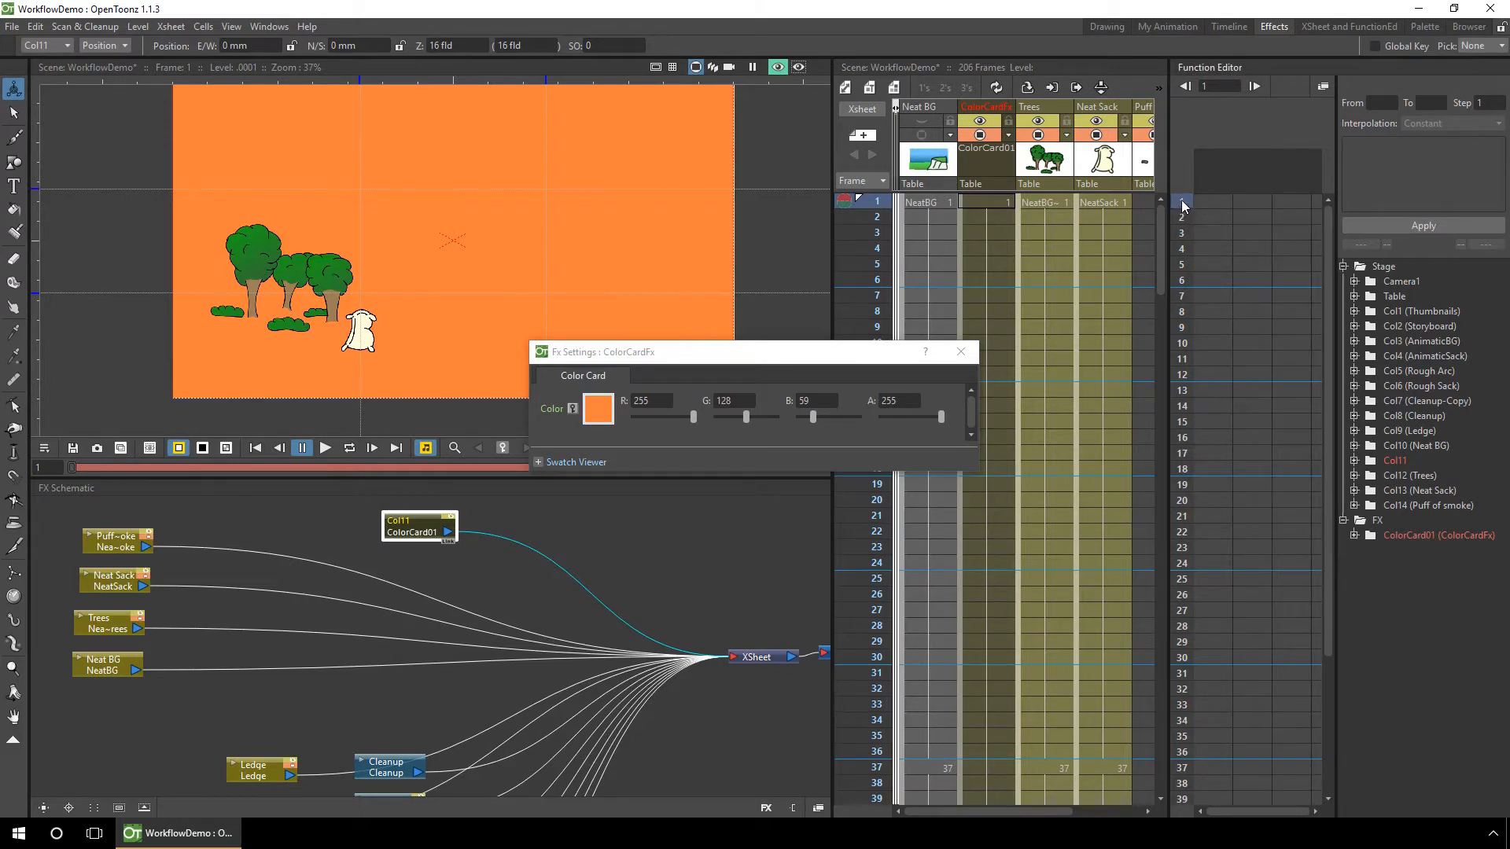
# Keyframe the Color Card's orange colour at frames 1 and 24, with its colour channels displayed in the Function Editor.
pyautogui.click(572, 407)
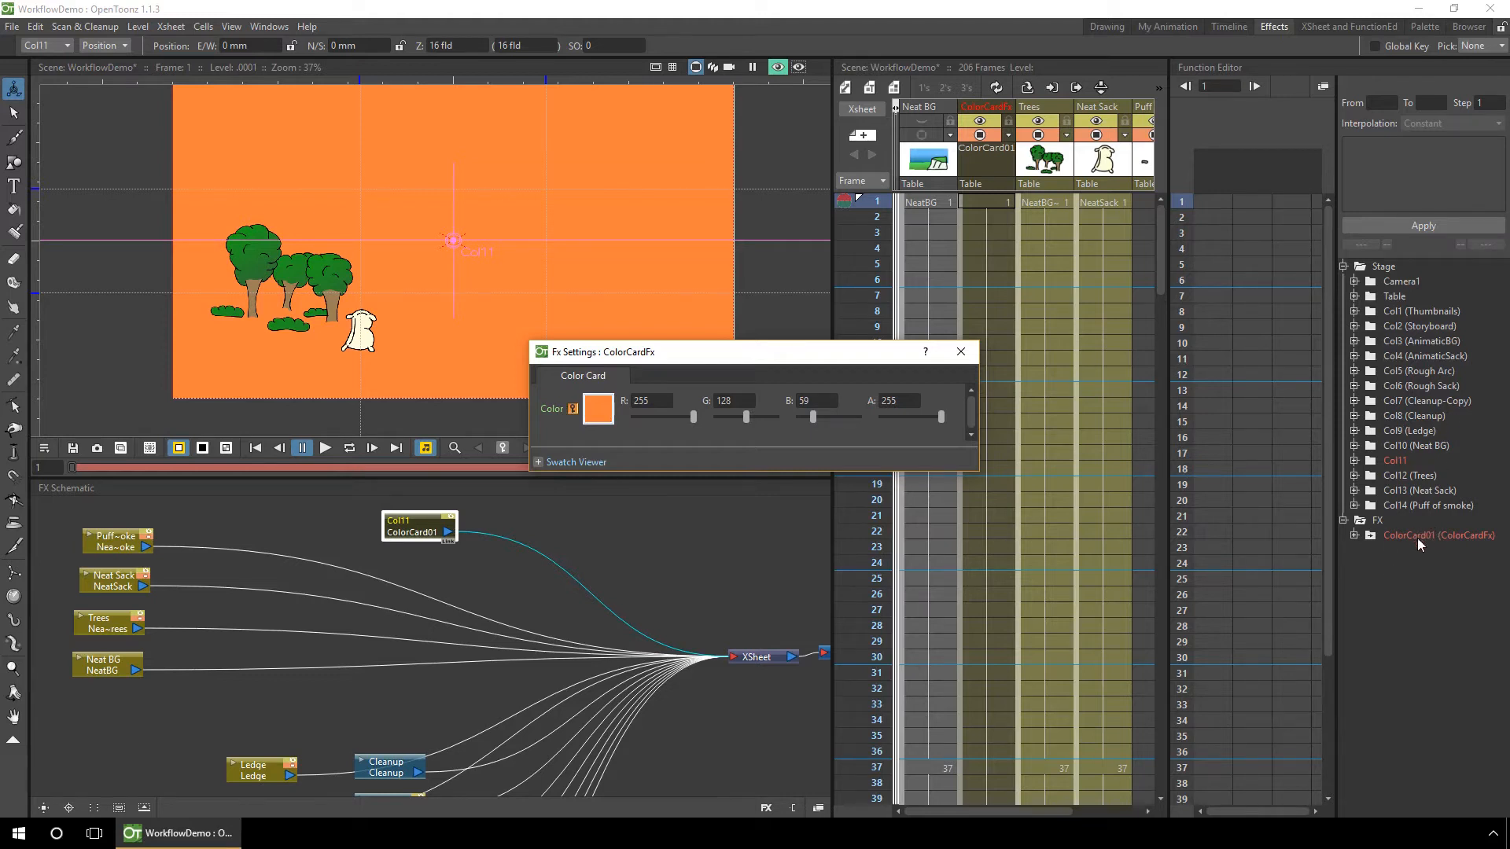
pyautogui.click(1354, 536)
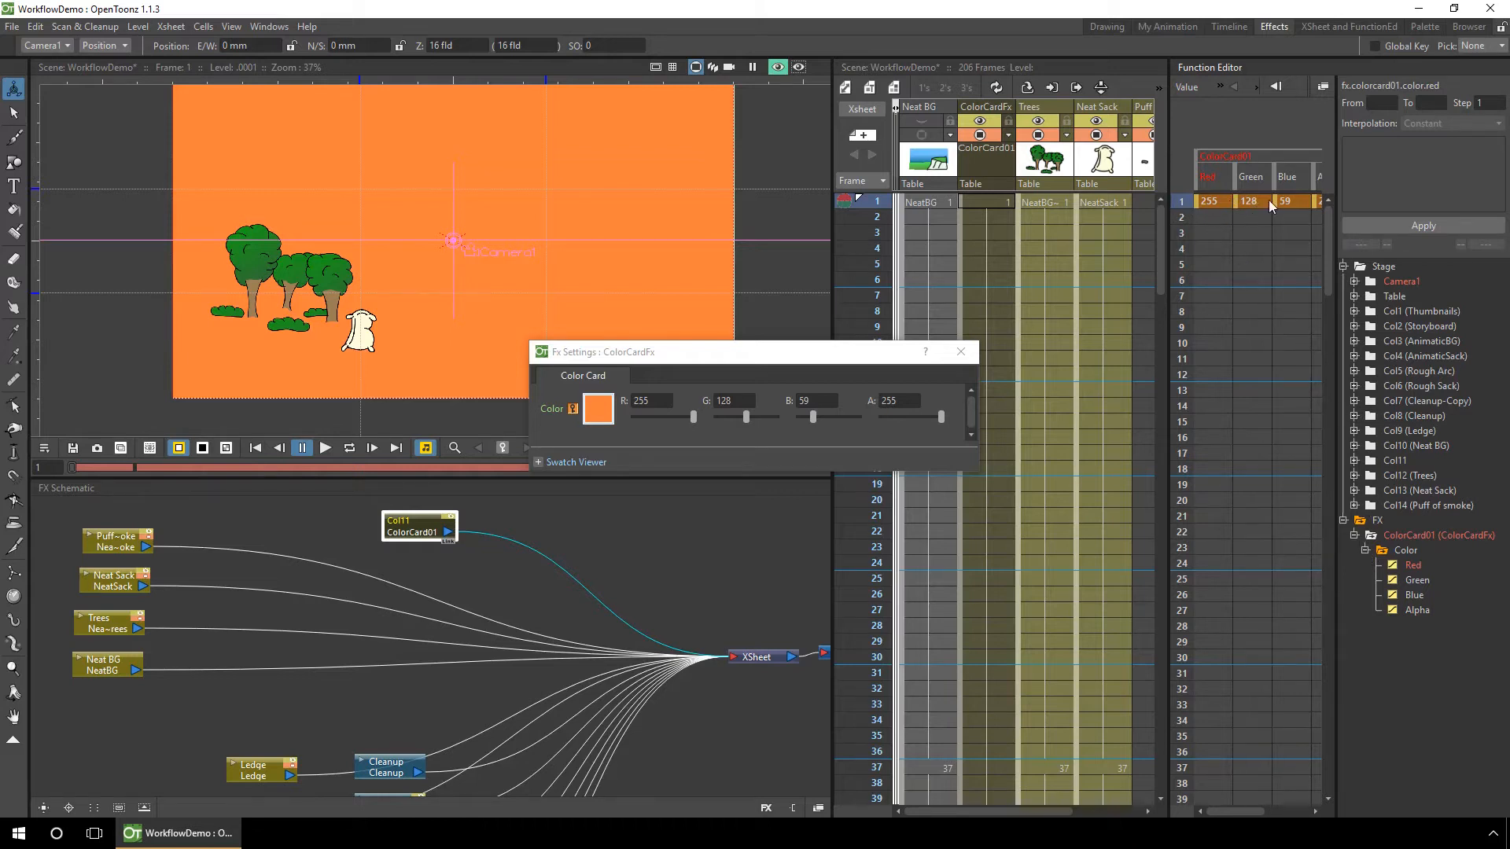
pyautogui.click(1182, 564)
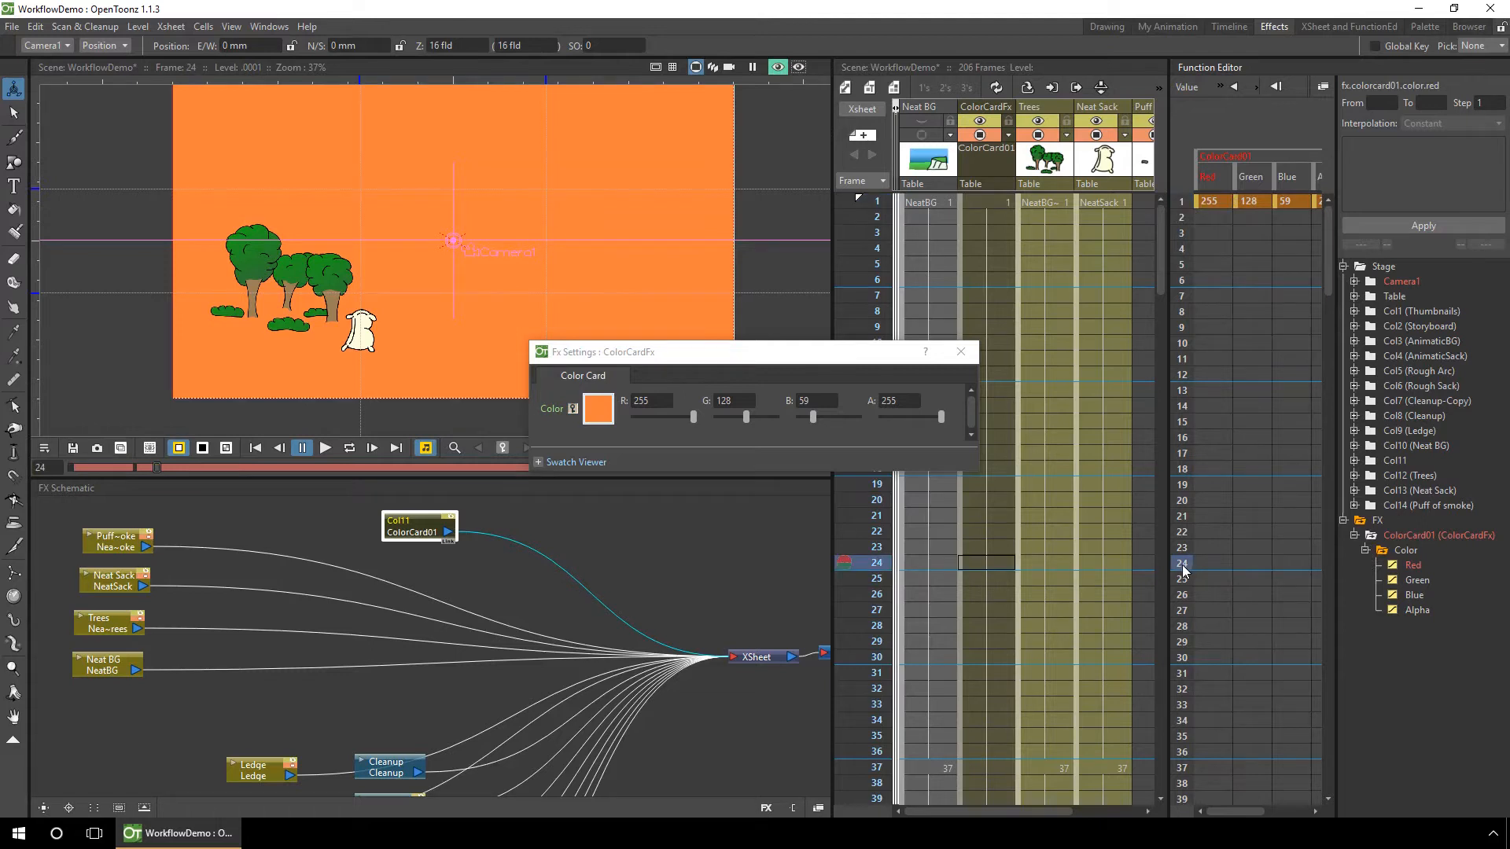
pyautogui.click(573, 409)
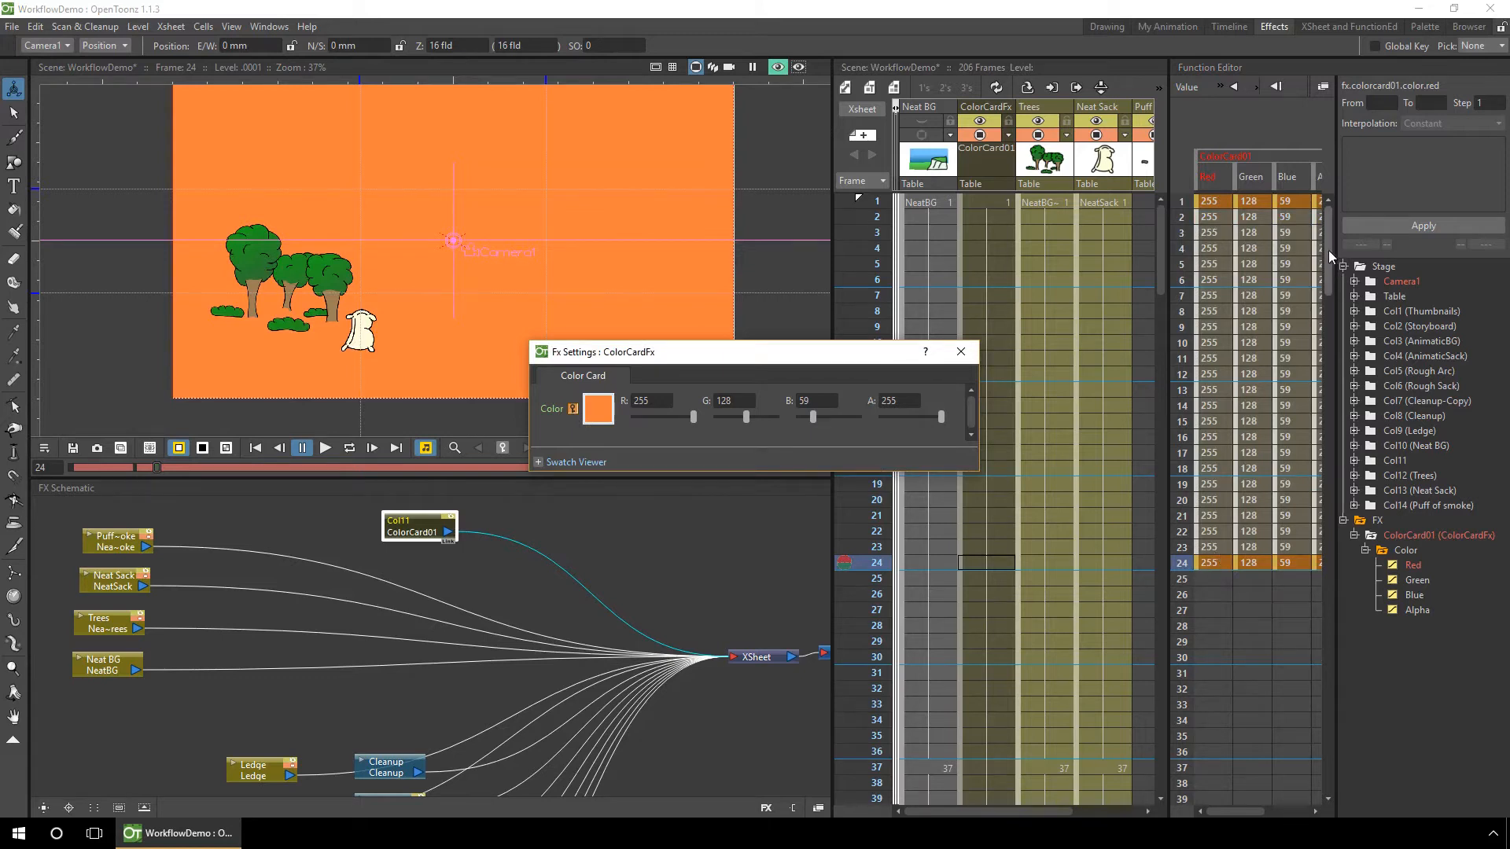
# Keyframe the Color Card's colour at frame 41 as brown with R 121 and G 65.
pyautogui.moveTo(1328, 252); pyautogui.dragTo(1331, 299)
pyautogui.click(1184, 634)
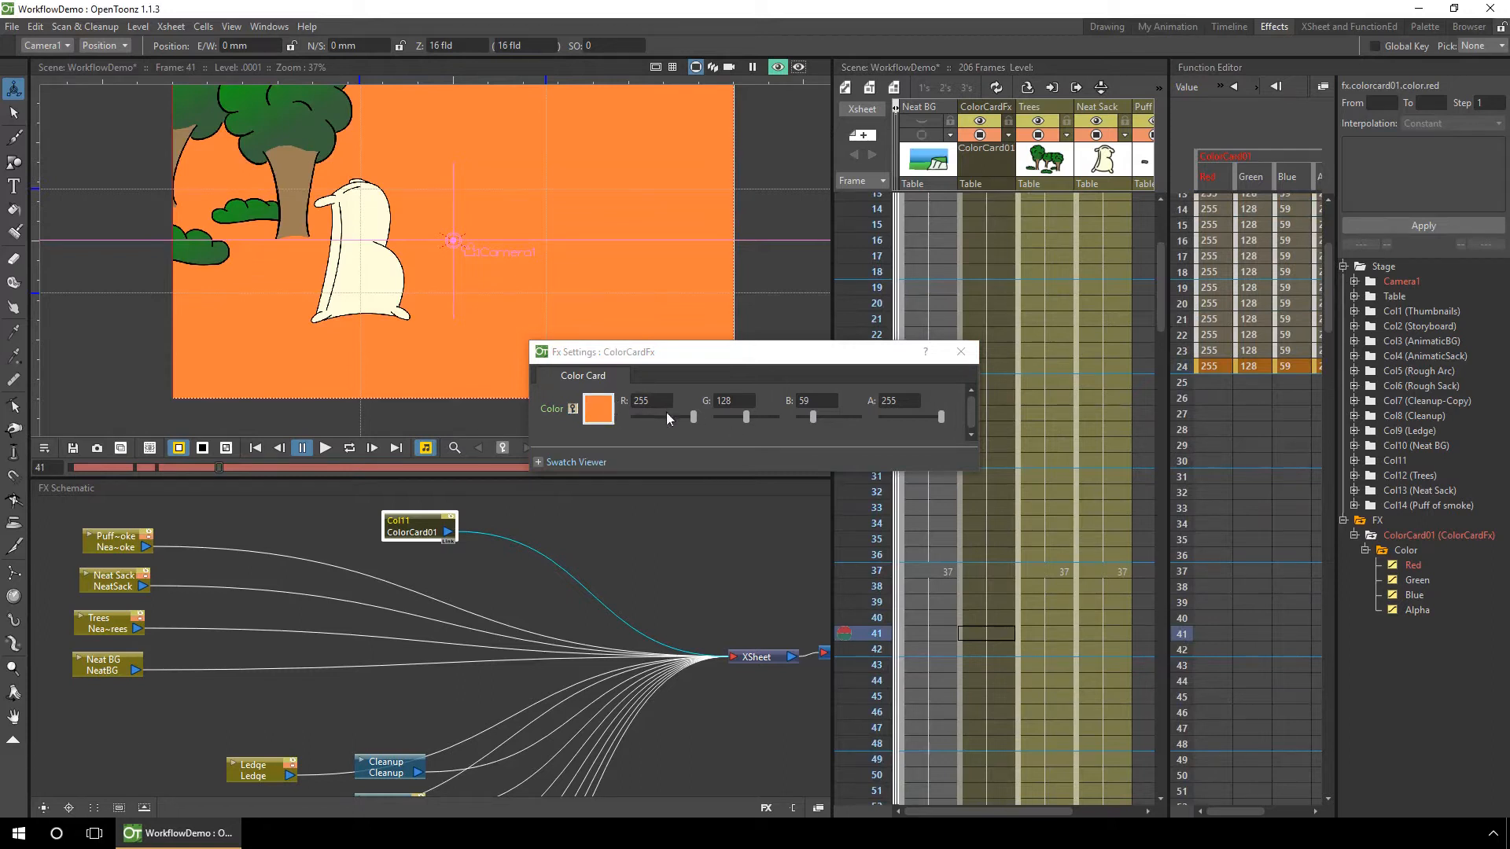
pyautogui.moveTo(692, 414); pyautogui.dragTo(733, 418)
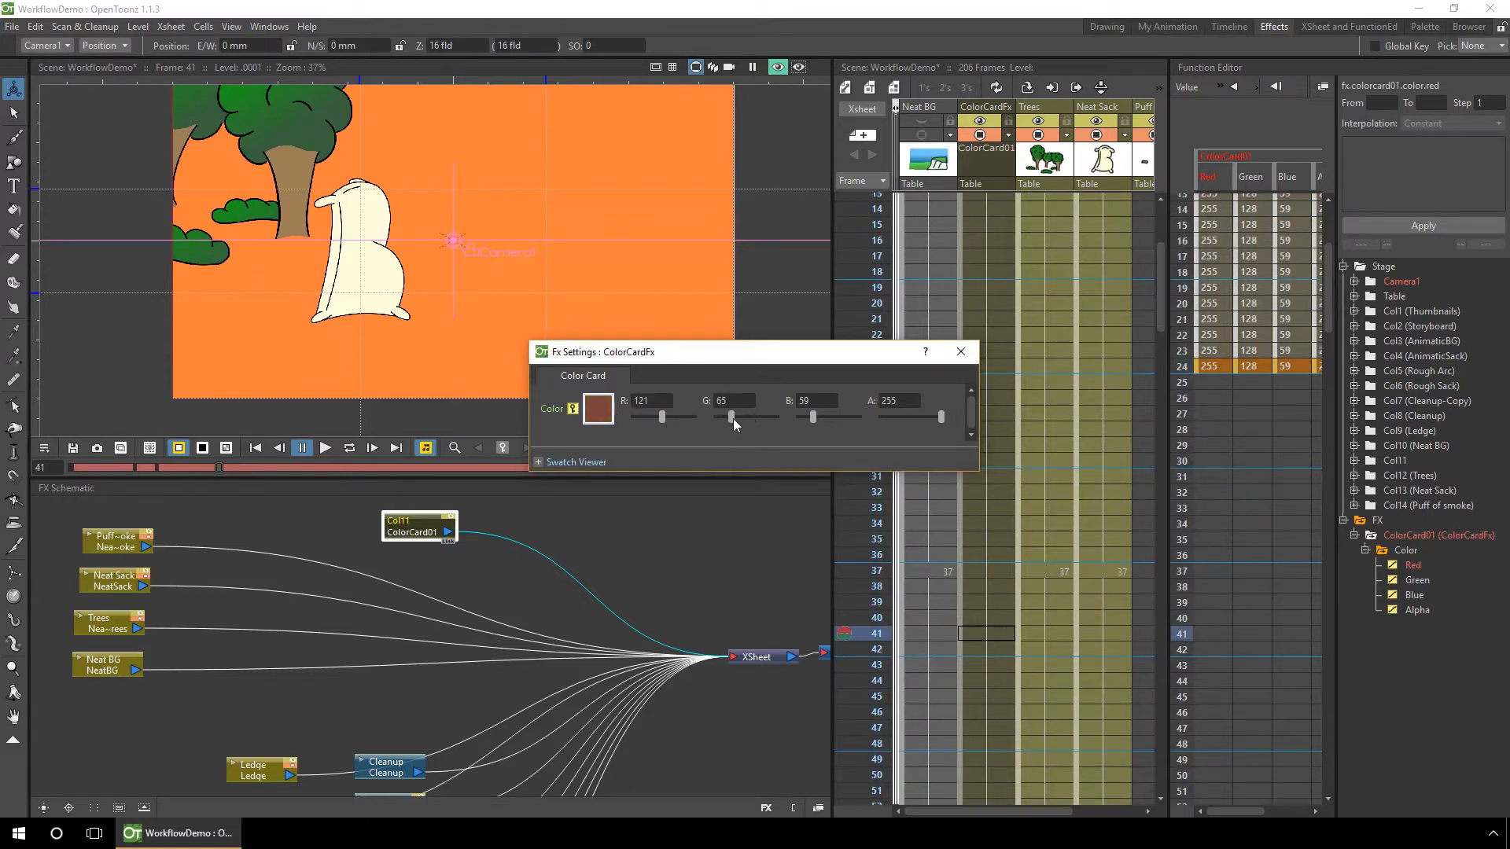
pyautogui.click(573, 408)
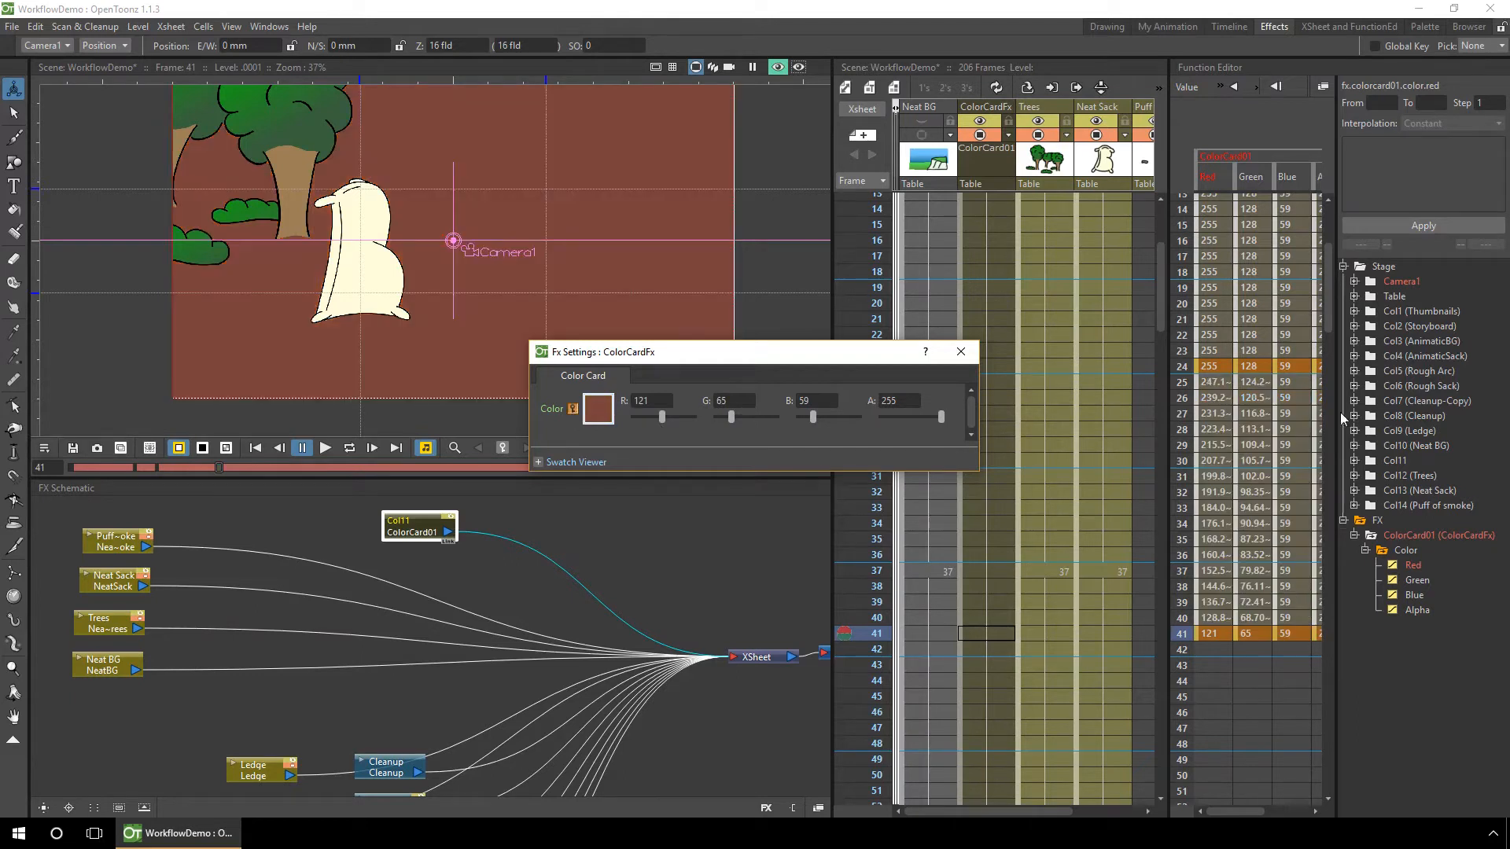
# Keyframe the Color Card's colour at frame 72 as light green with R 161, G 239, B 129.
pyautogui.moveTo(1323, 295); pyautogui.dragTo(1228, 493)
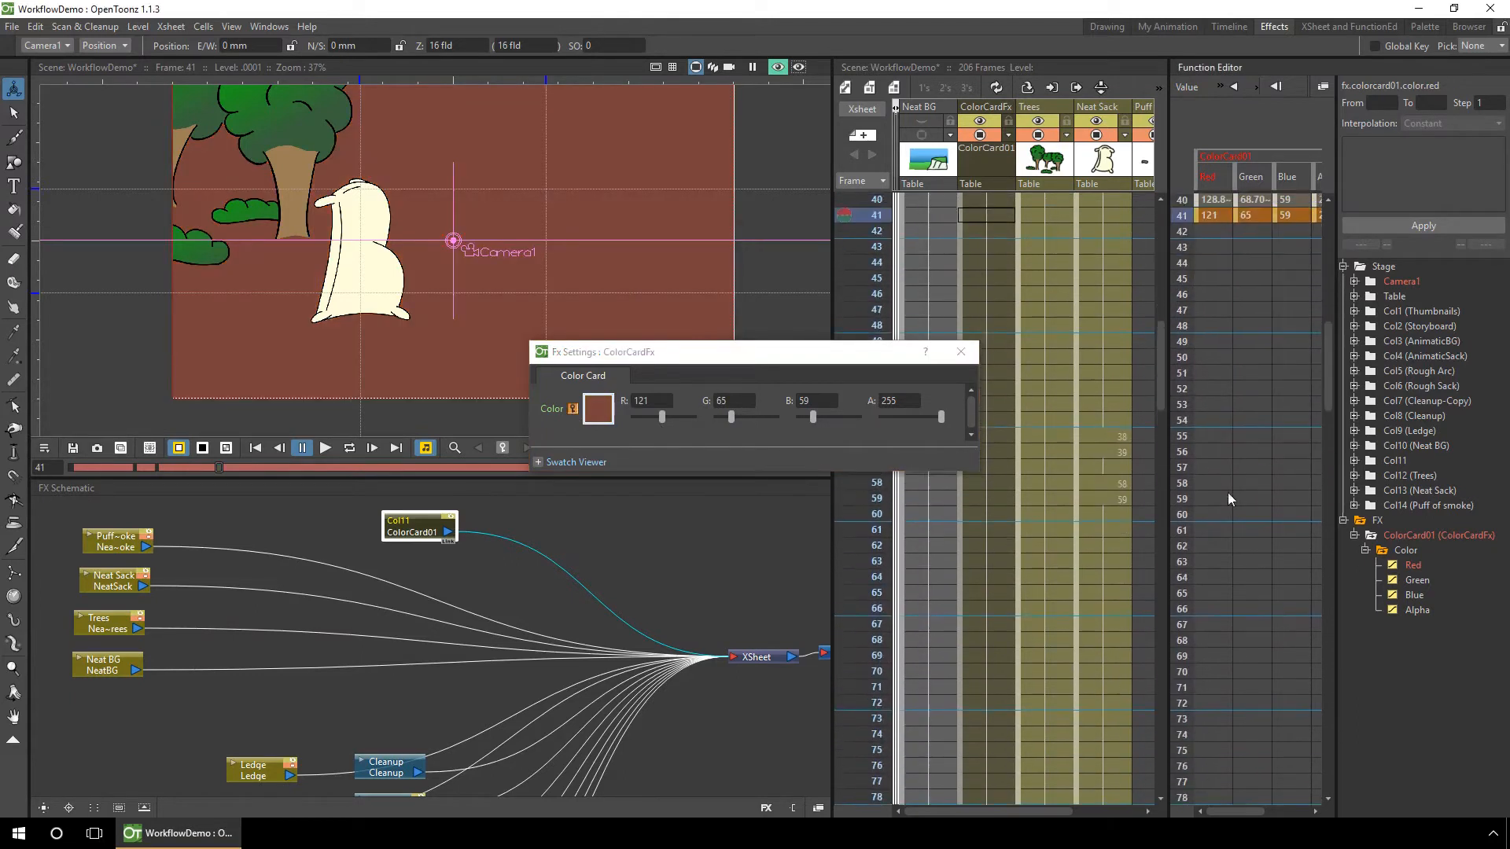
pyautogui.click(1181, 705)
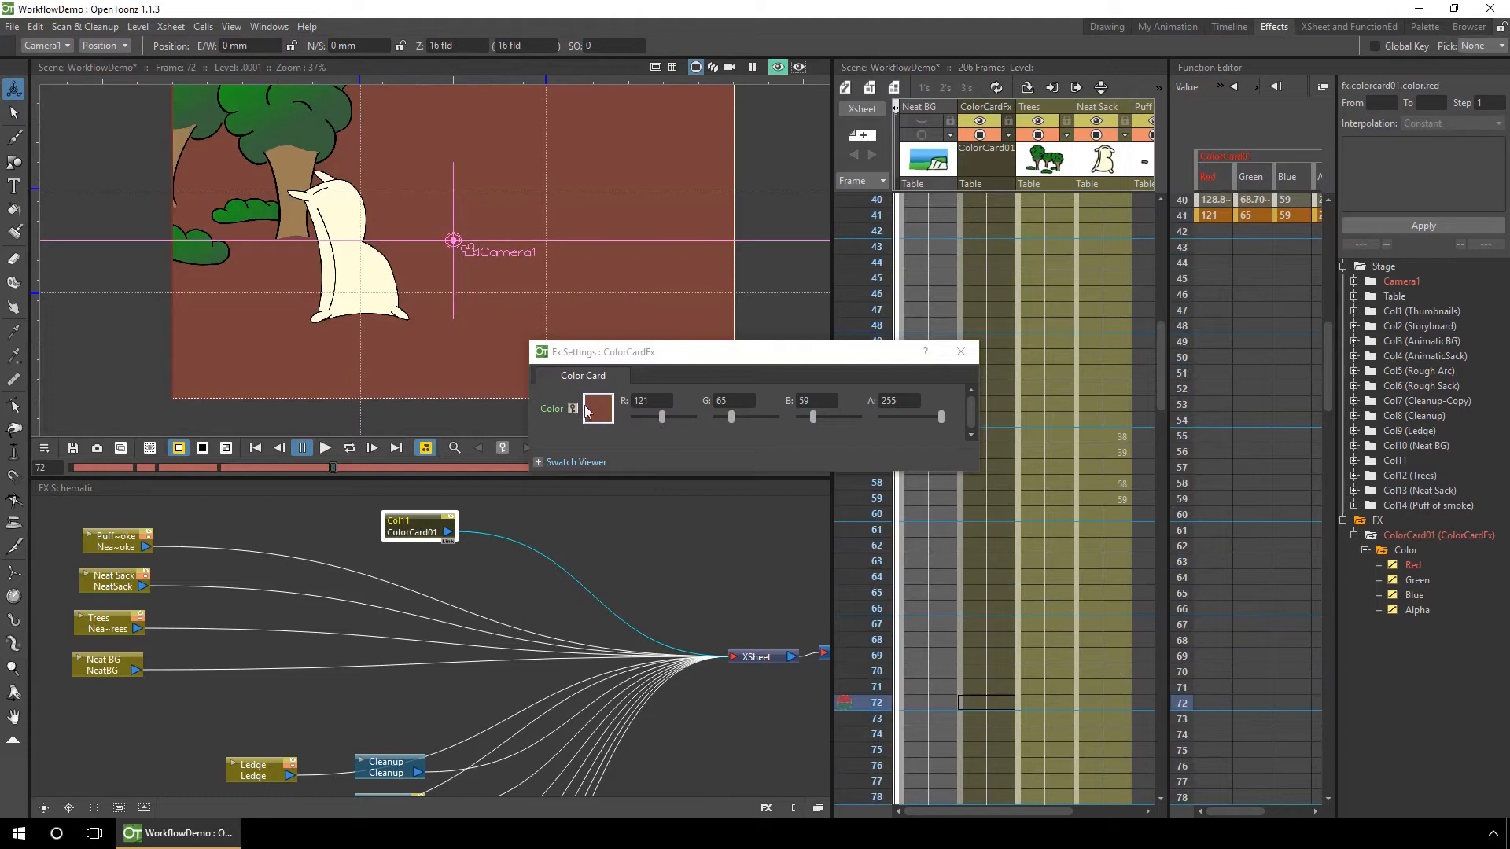
pyautogui.click(599, 410)
pyautogui.moveTo(715, 304); pyautogui.dragTo(709, 247)
pyautogui.moveTo(809, 241); pyautogui.dragTo(837, 233)
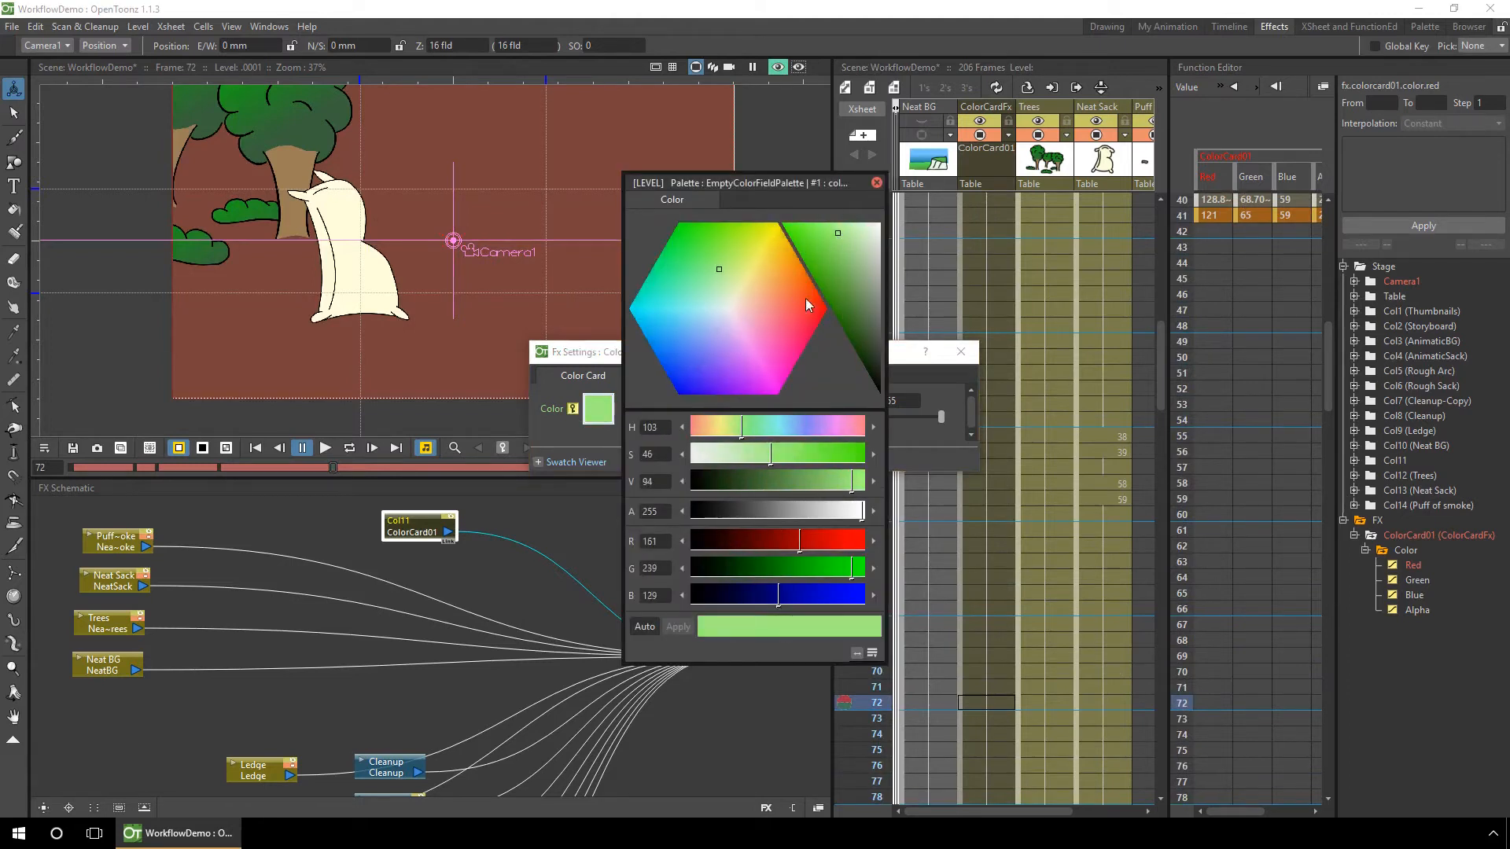
pyautogui.click(878, 183)
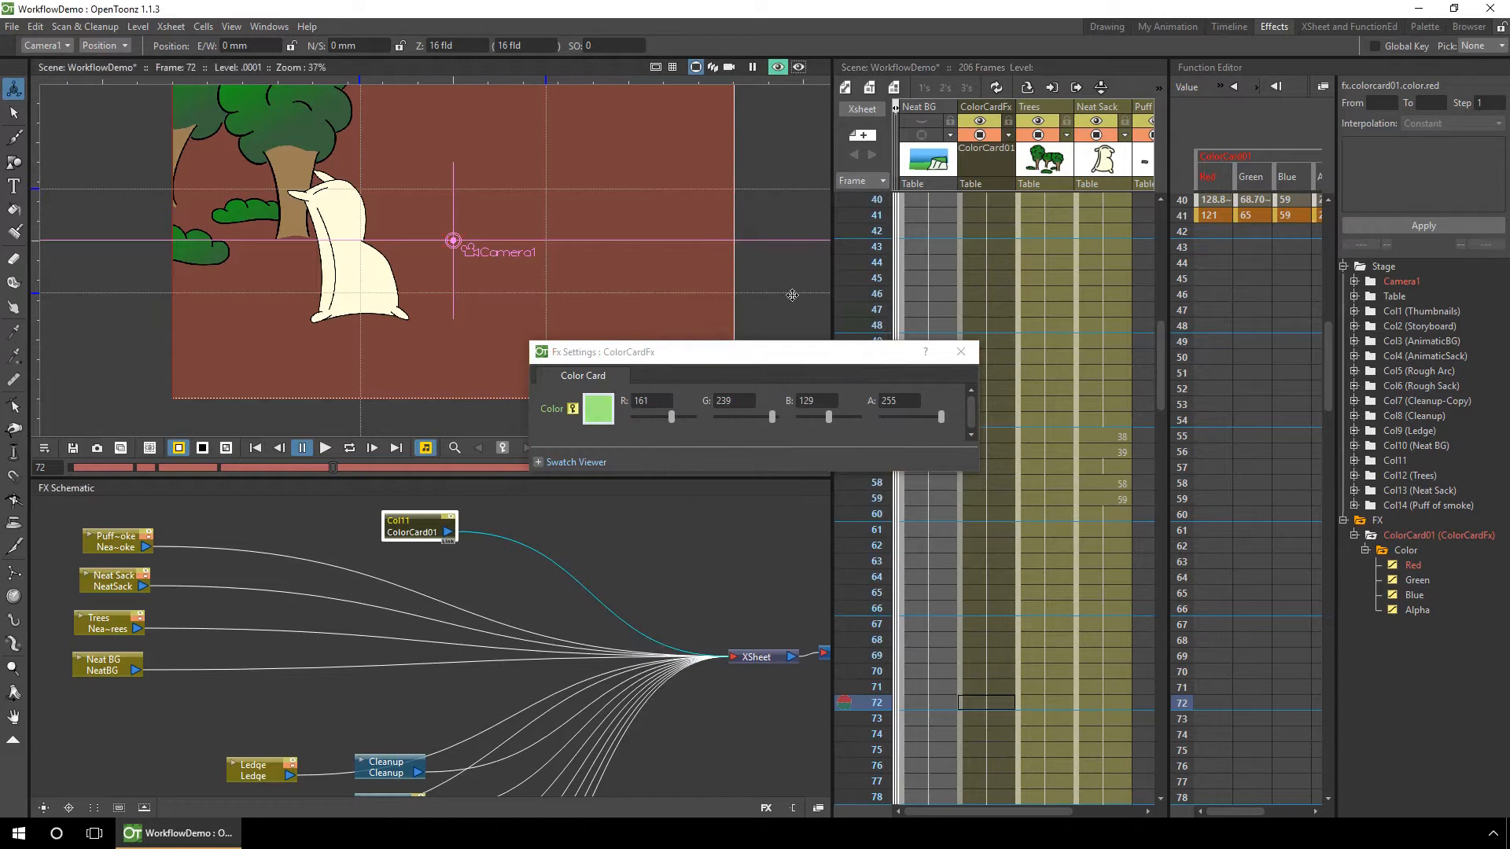
pyautogui.click(573, 410)
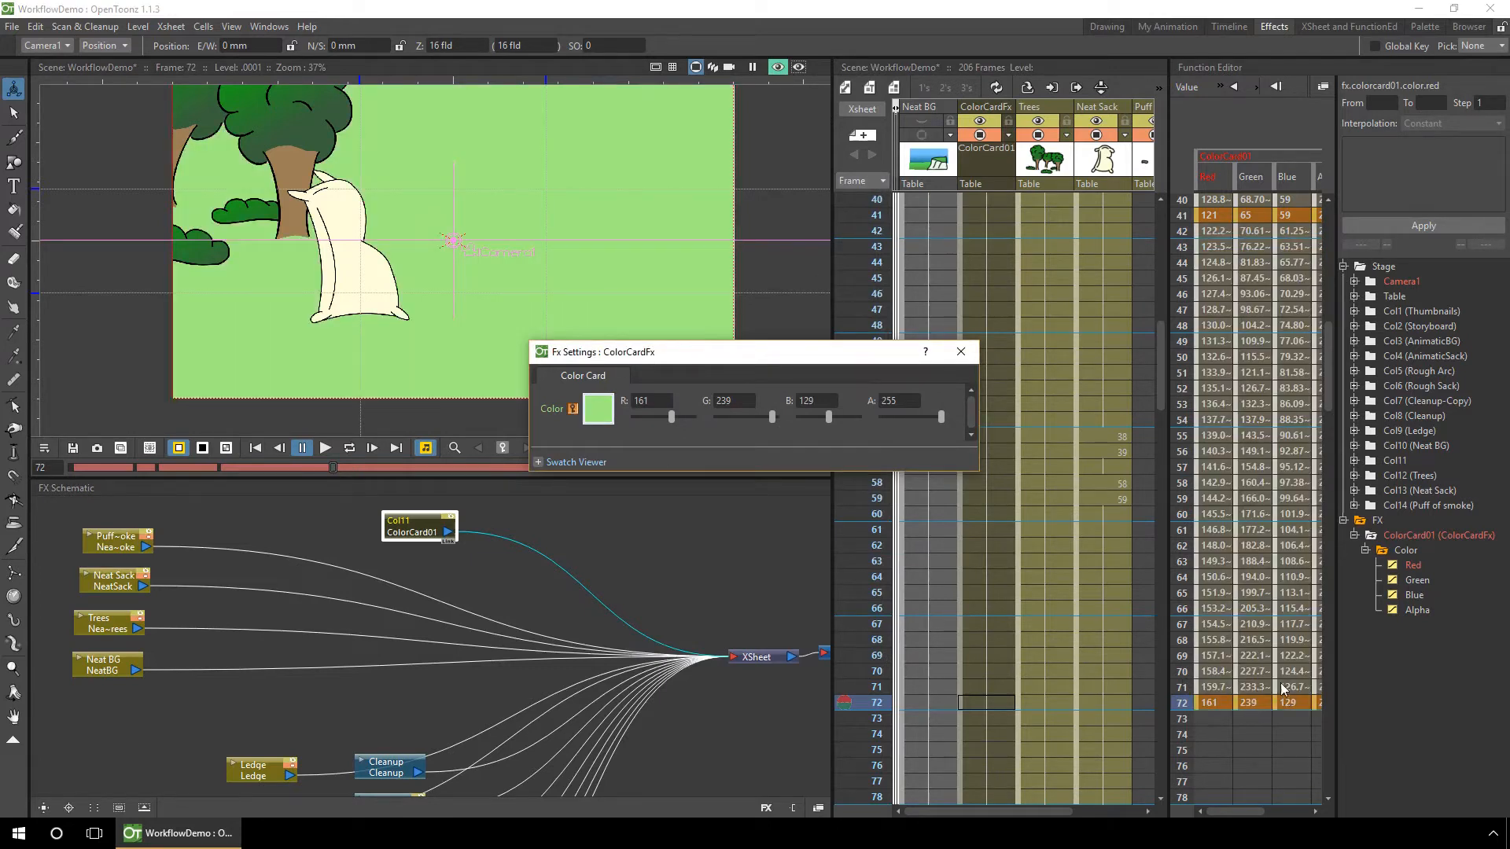
# Play the colour animation from frame 1 in the viewer, and close both the effect settings and the preview.
pyautogui.moveTo(1328, 341); pyautogui.dragTo(1305, 220)
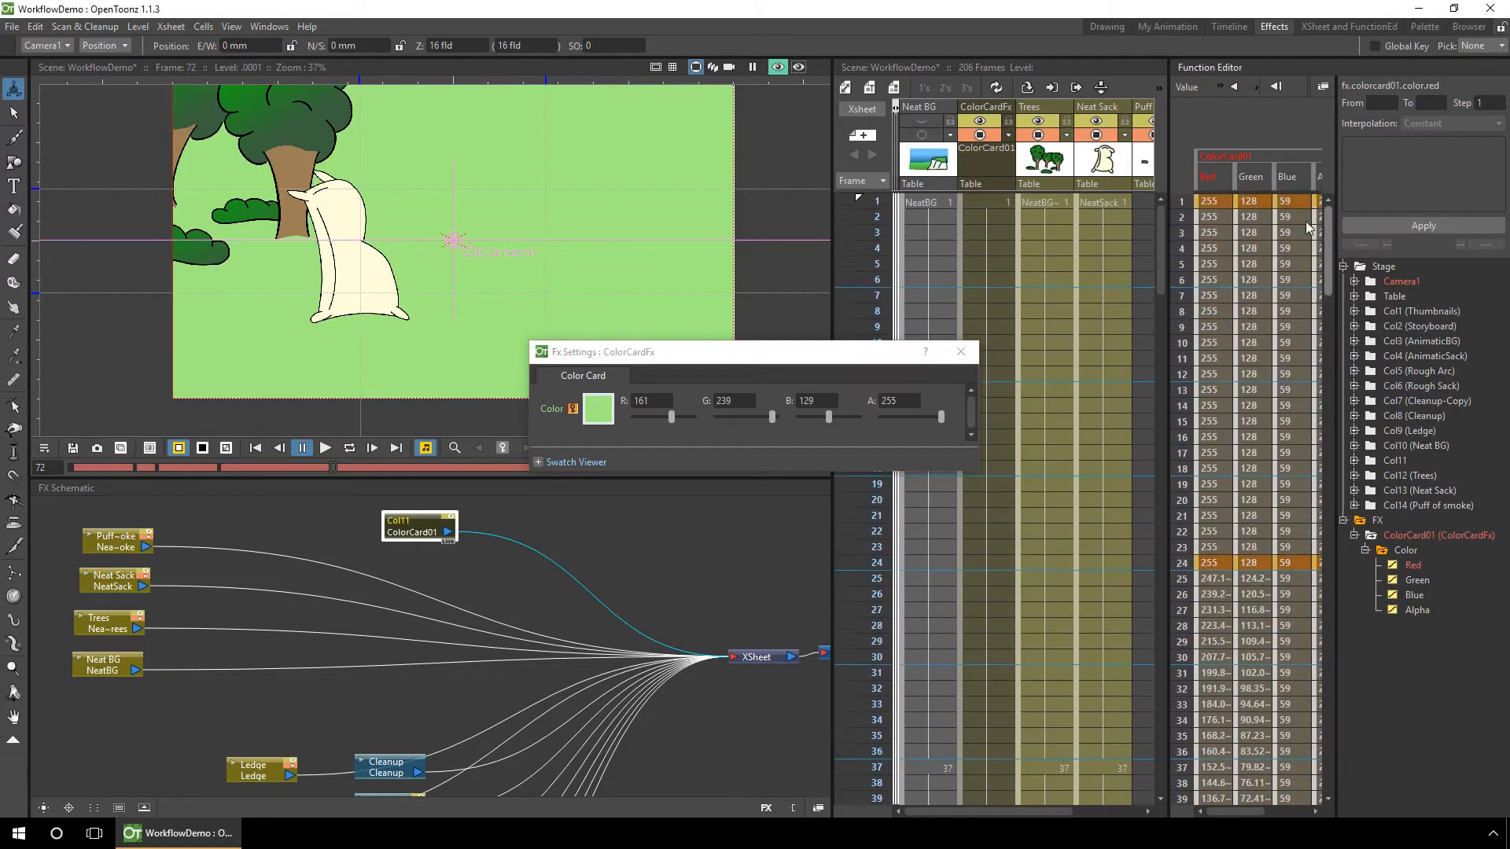
pyautogui.click(1181, 201)
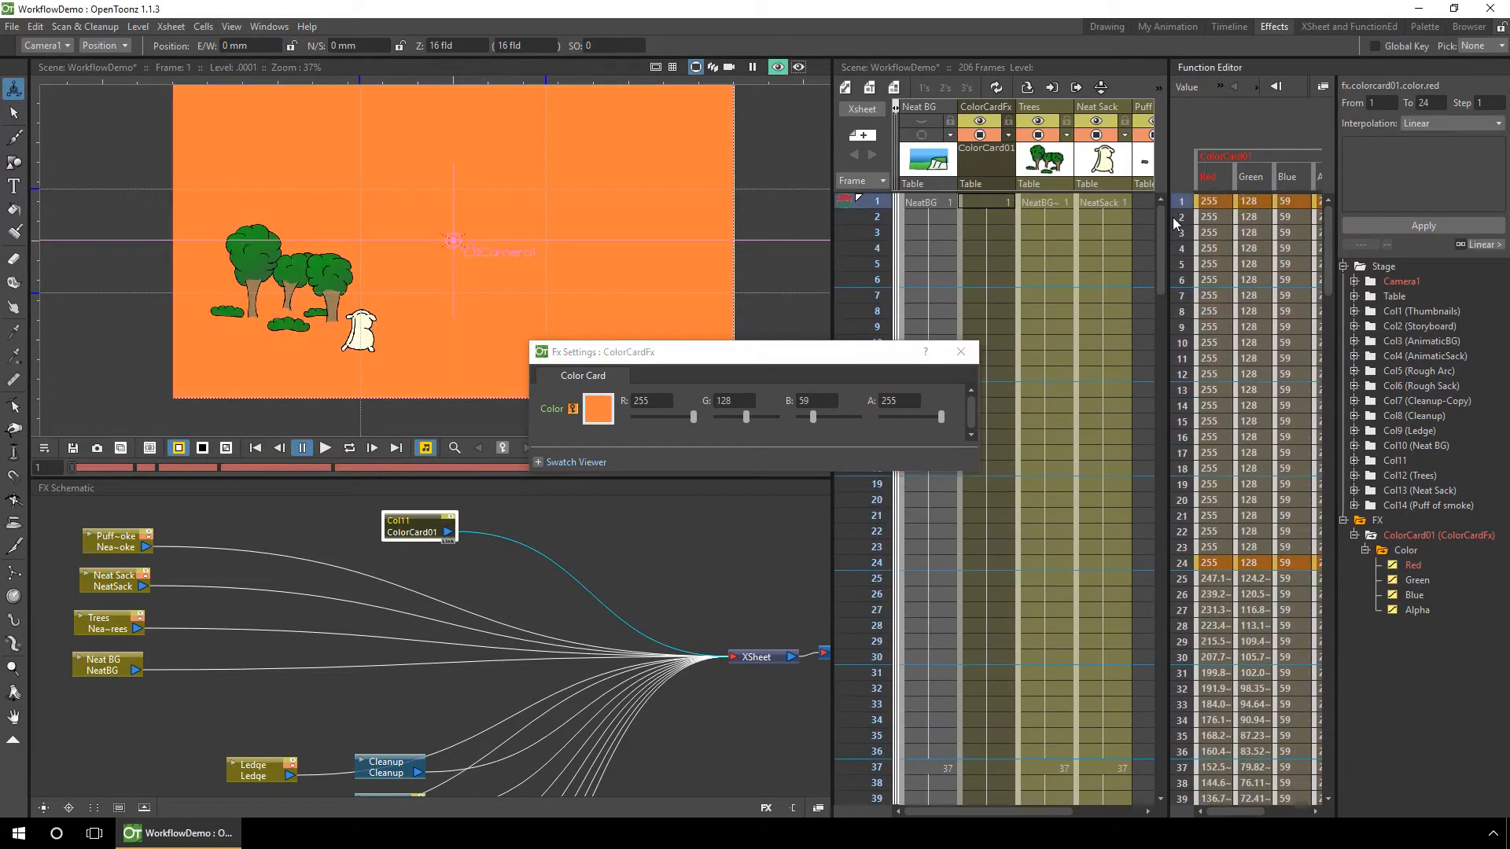
pyautogui.click(325, 447)
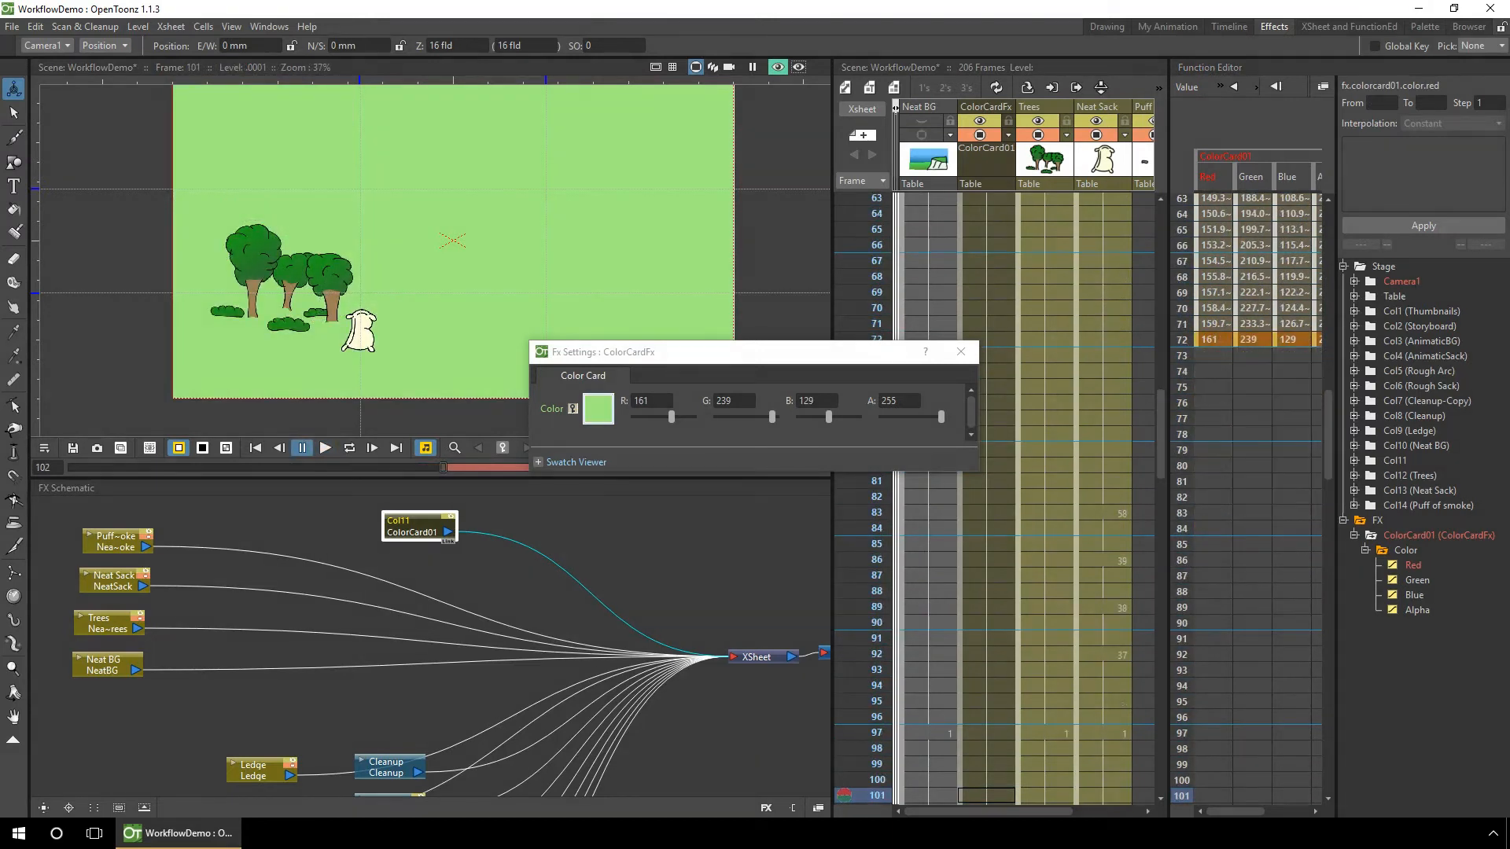
pyautogui.click(960, 351)
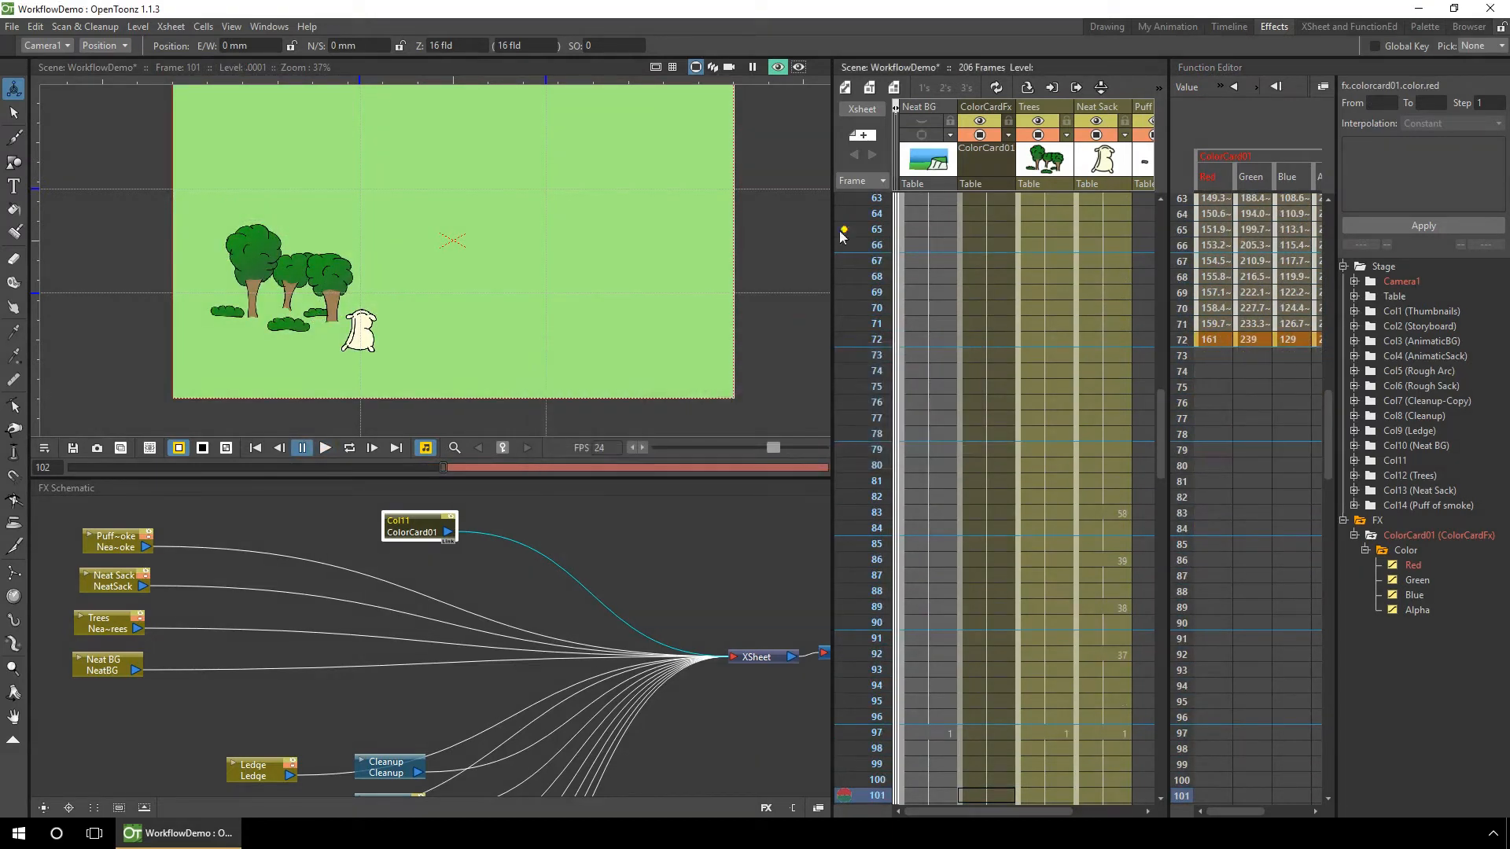
pyautogui.click(778, 70)
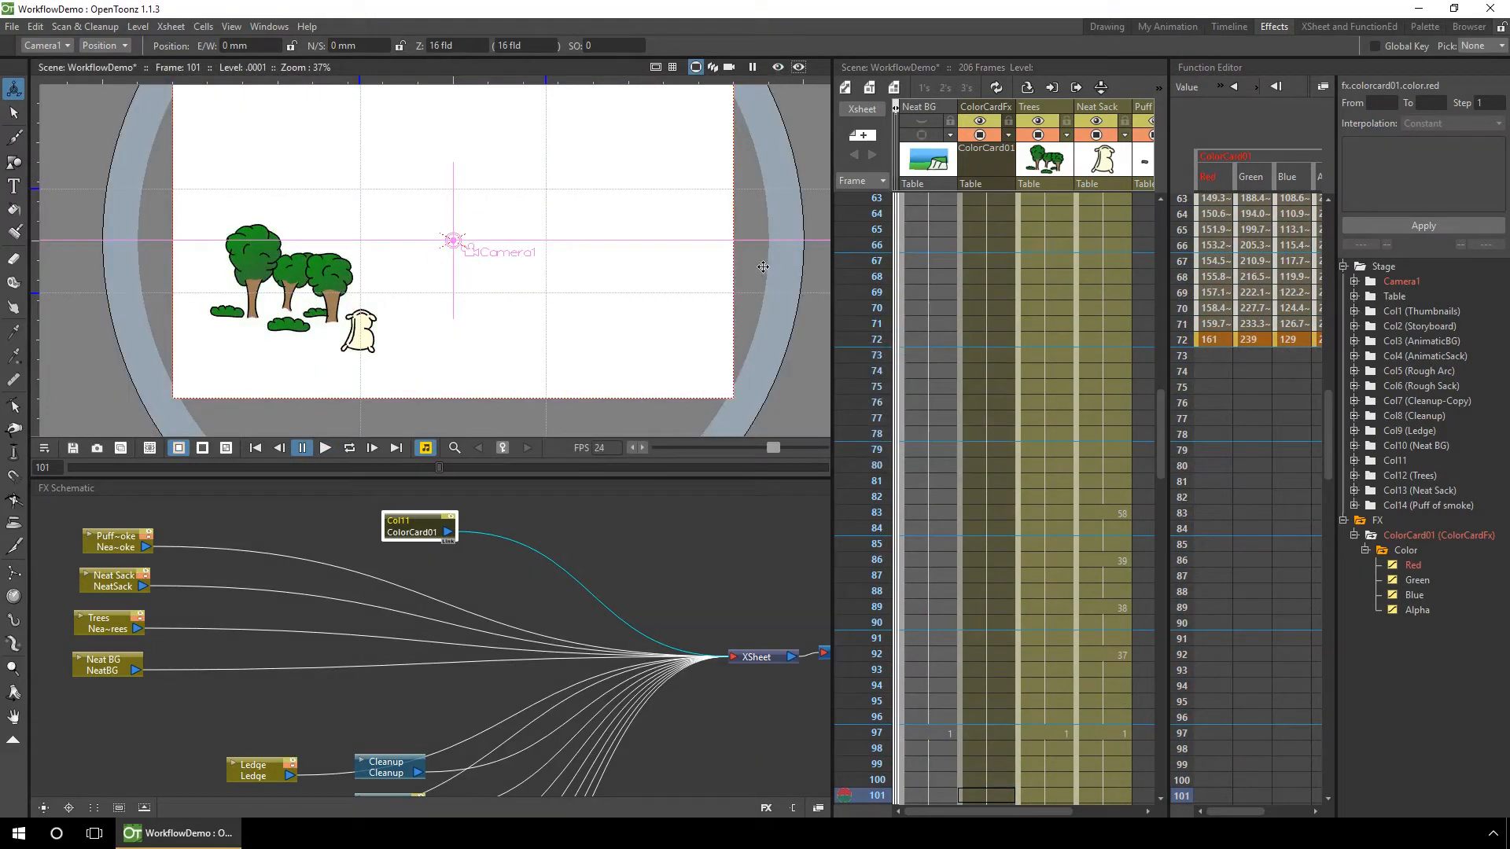
# Preview the rendered scene fitted to its window, play it from the first frame, and close it.
pyautogui.hotkey('ctrl', 'r')
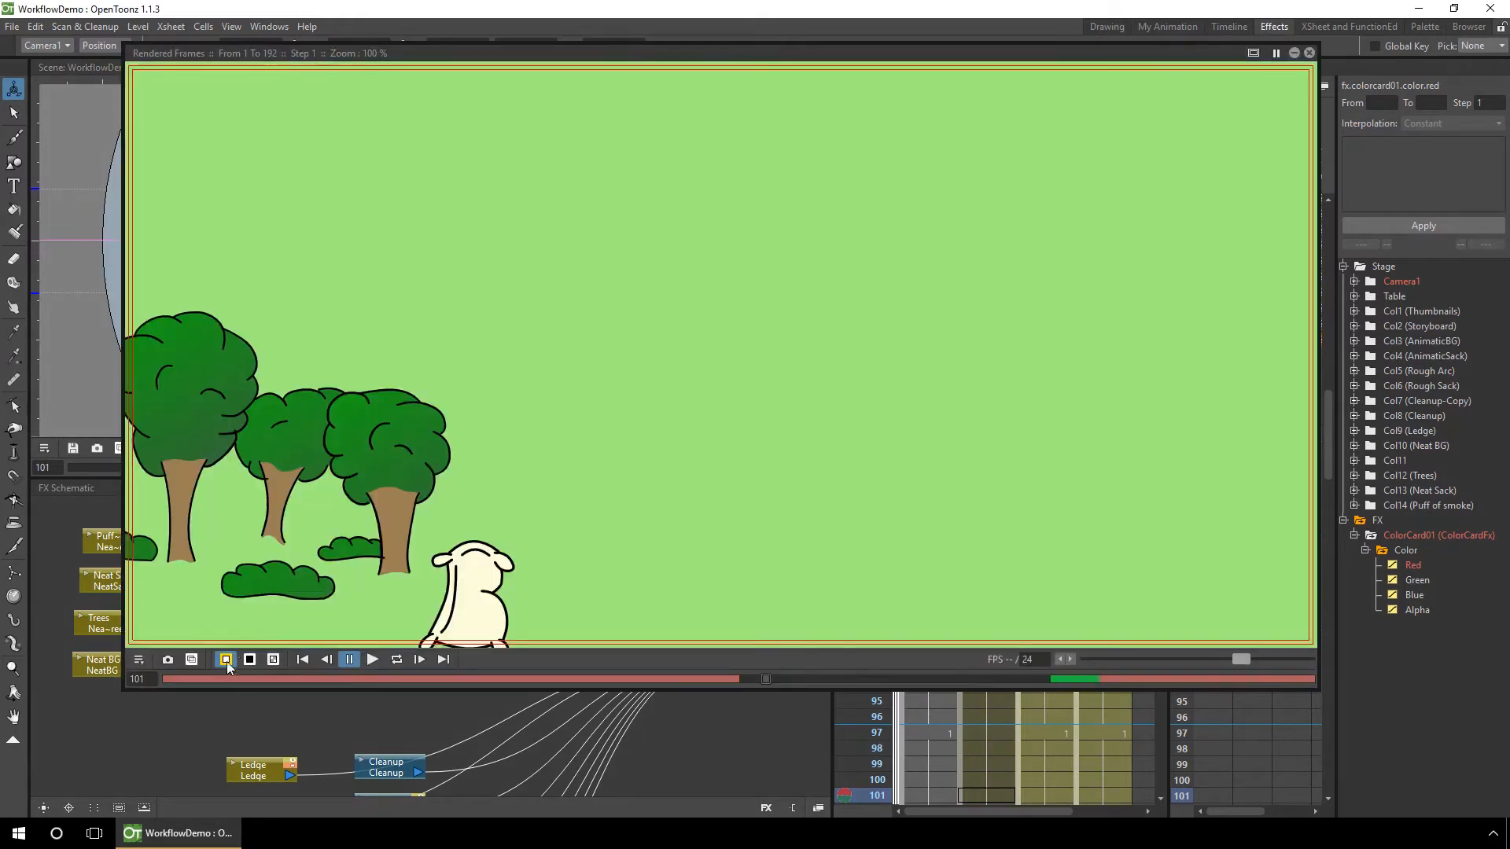
pyautogui.click(302, 660)
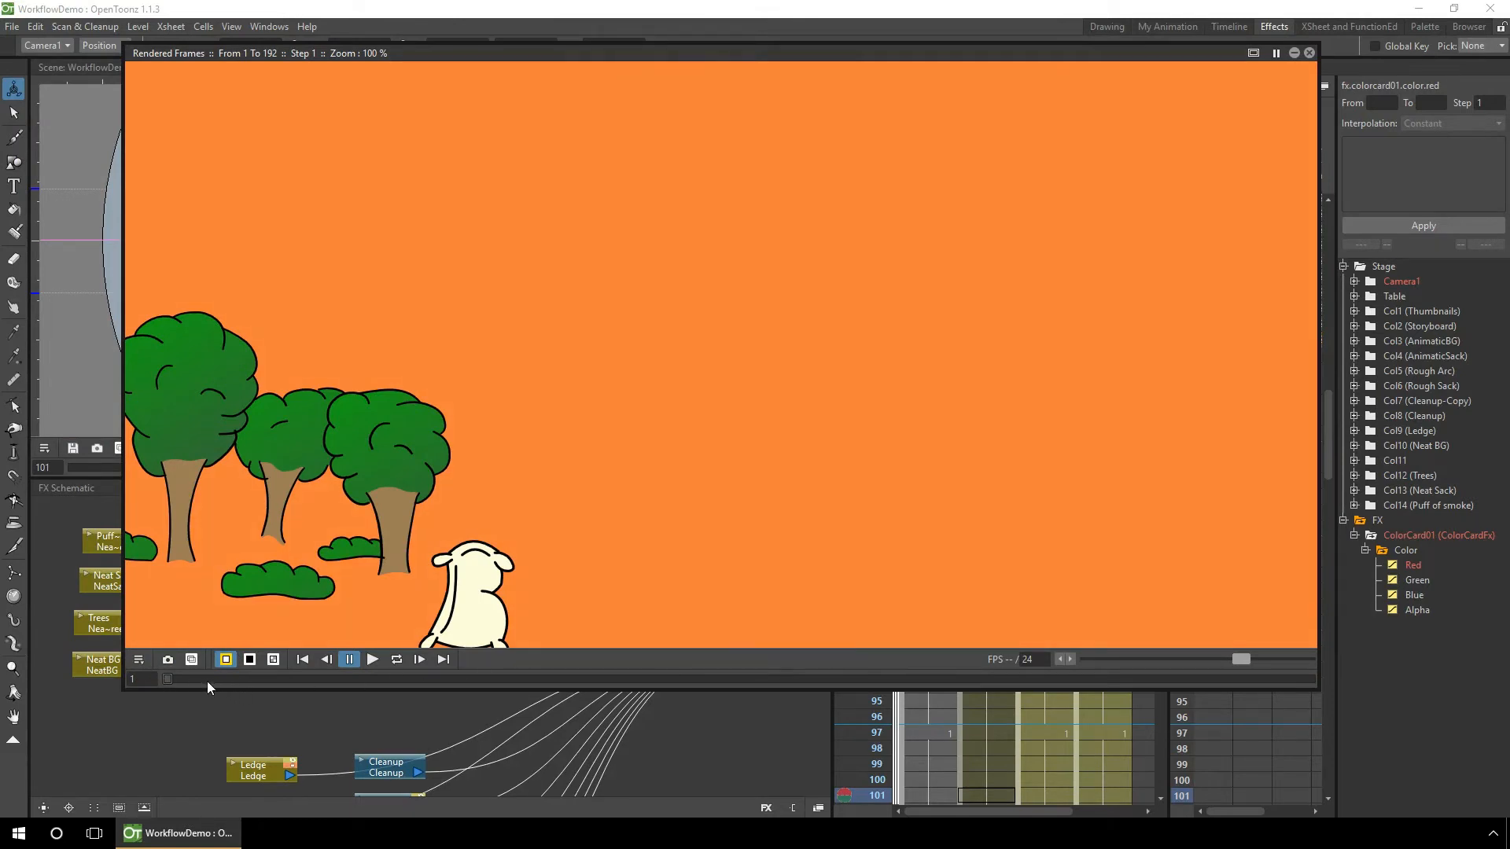
pyautogui.rightClick(553, 312)
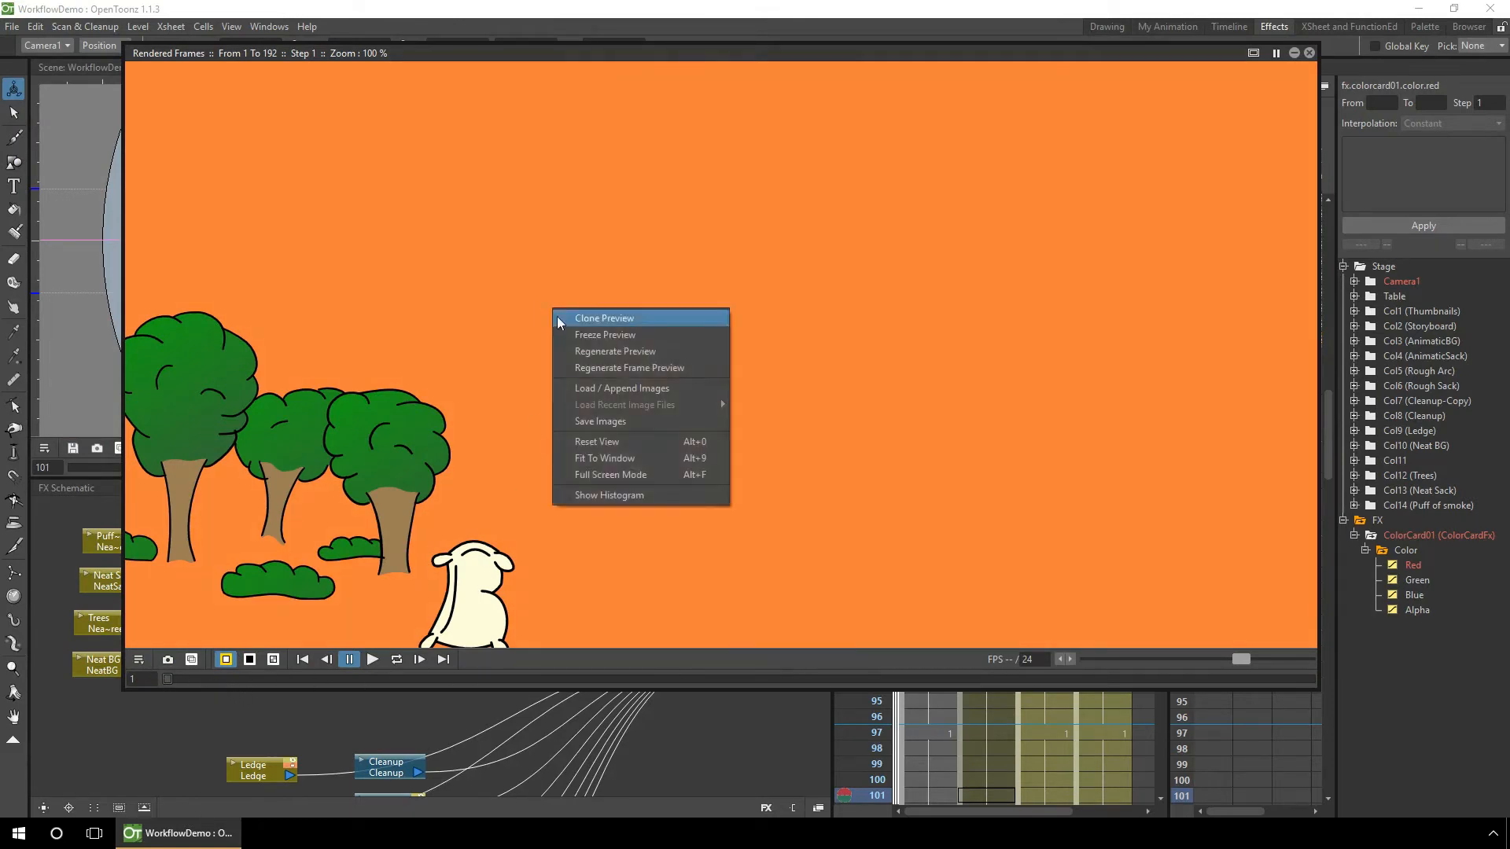
pyautogui.click(609, 462)
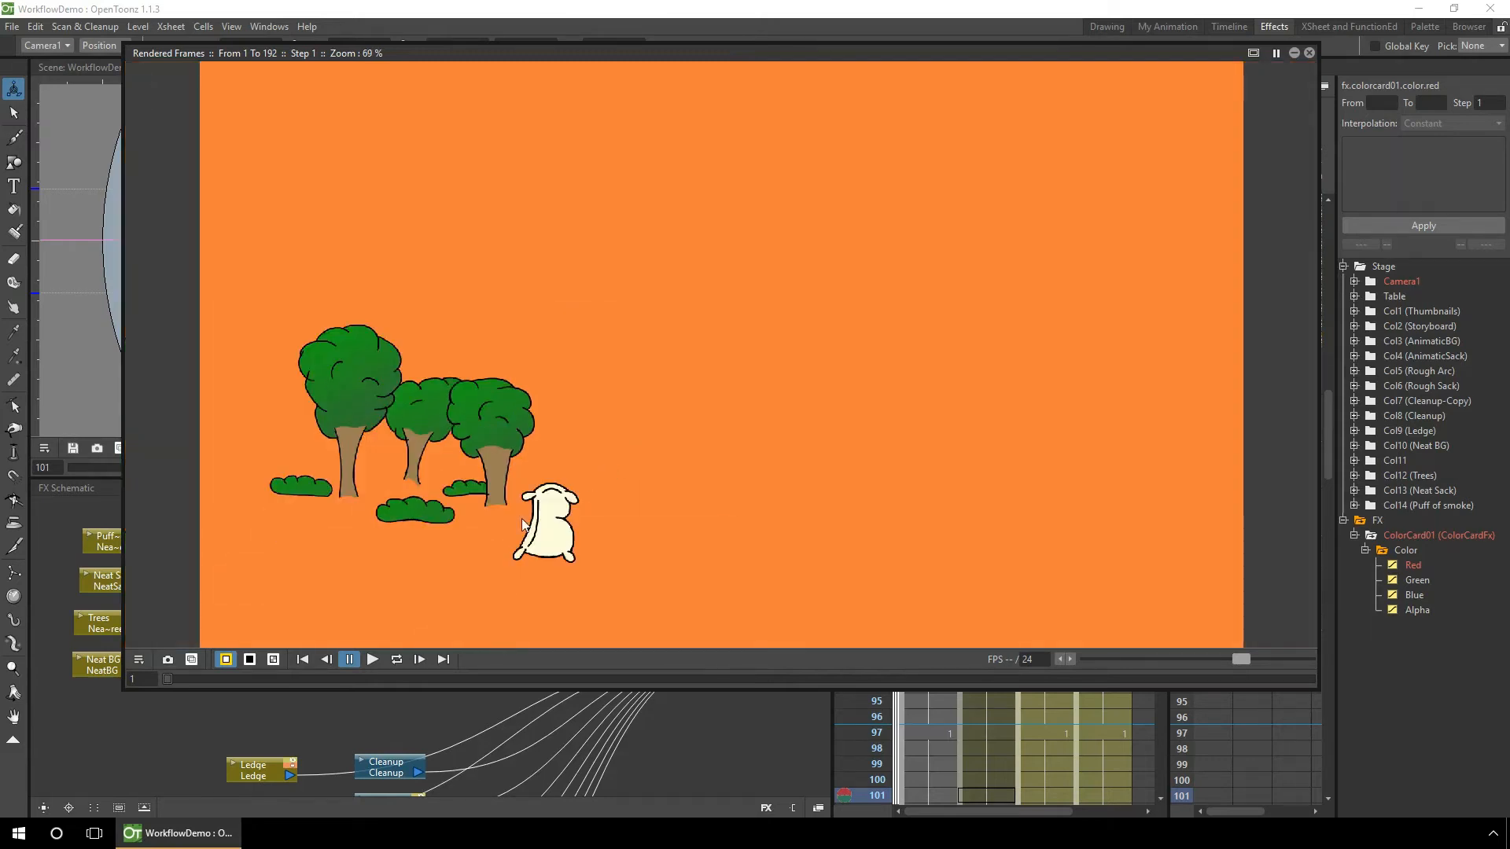
pyautogui.click(373, 659)
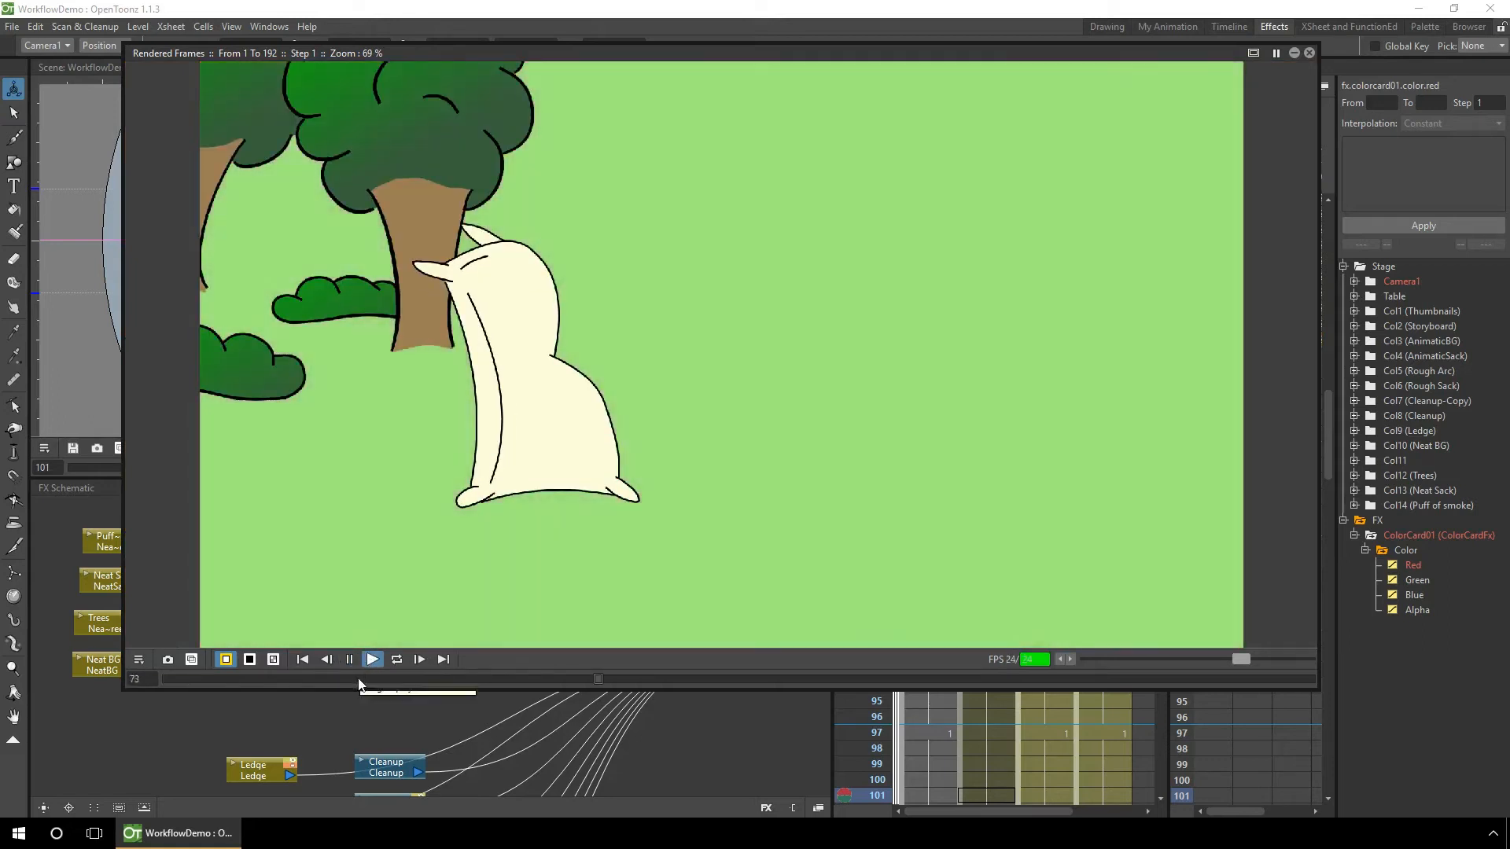
pyautogui.click(350, 660)
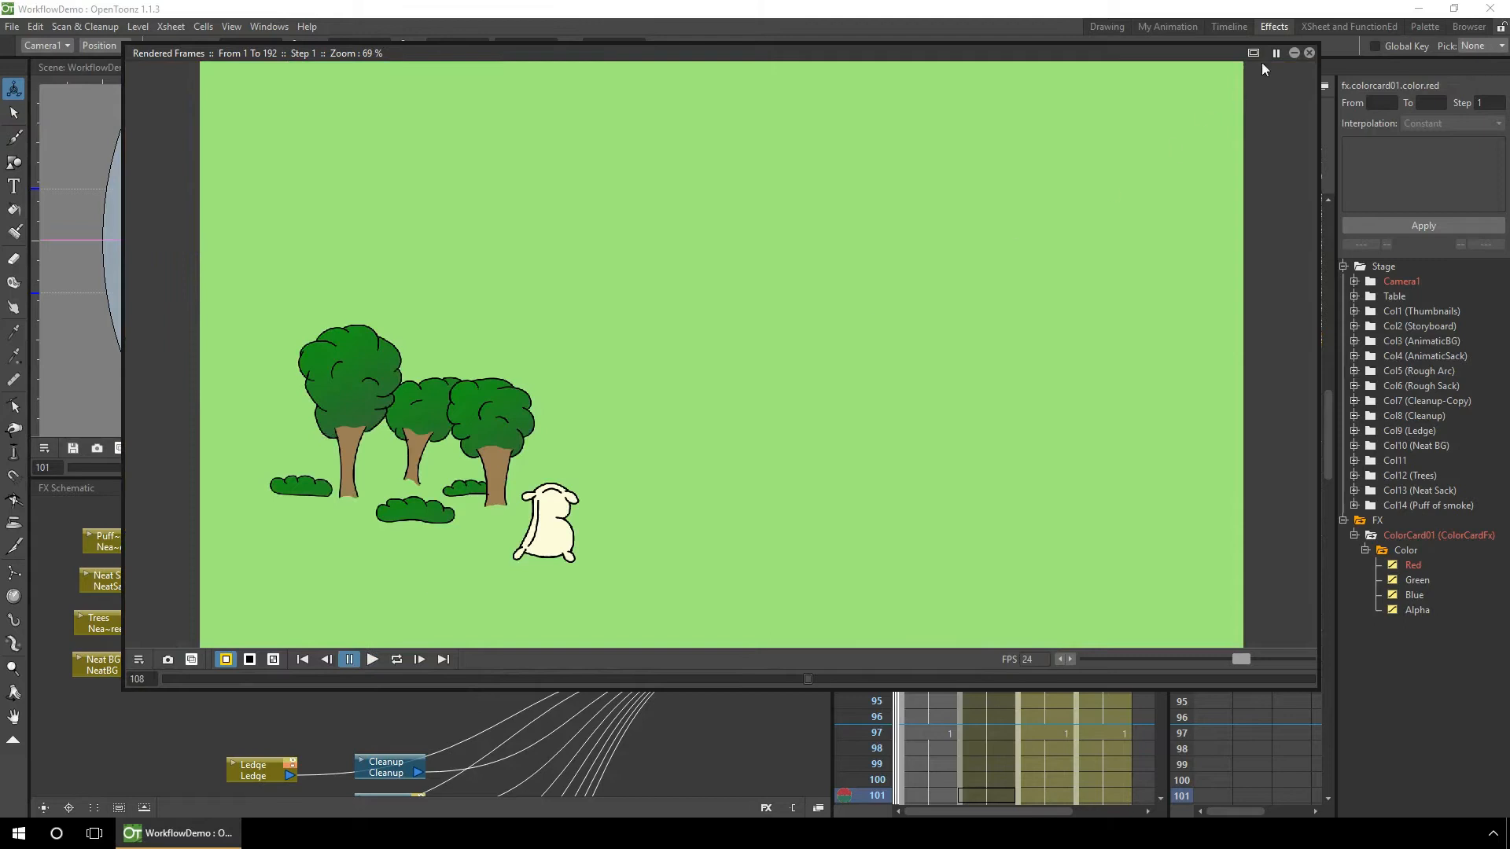
pyautogui.click(1310, 52)
# Cut the Color Card node from the FX schematic.
pyautogui.click(419, 531)
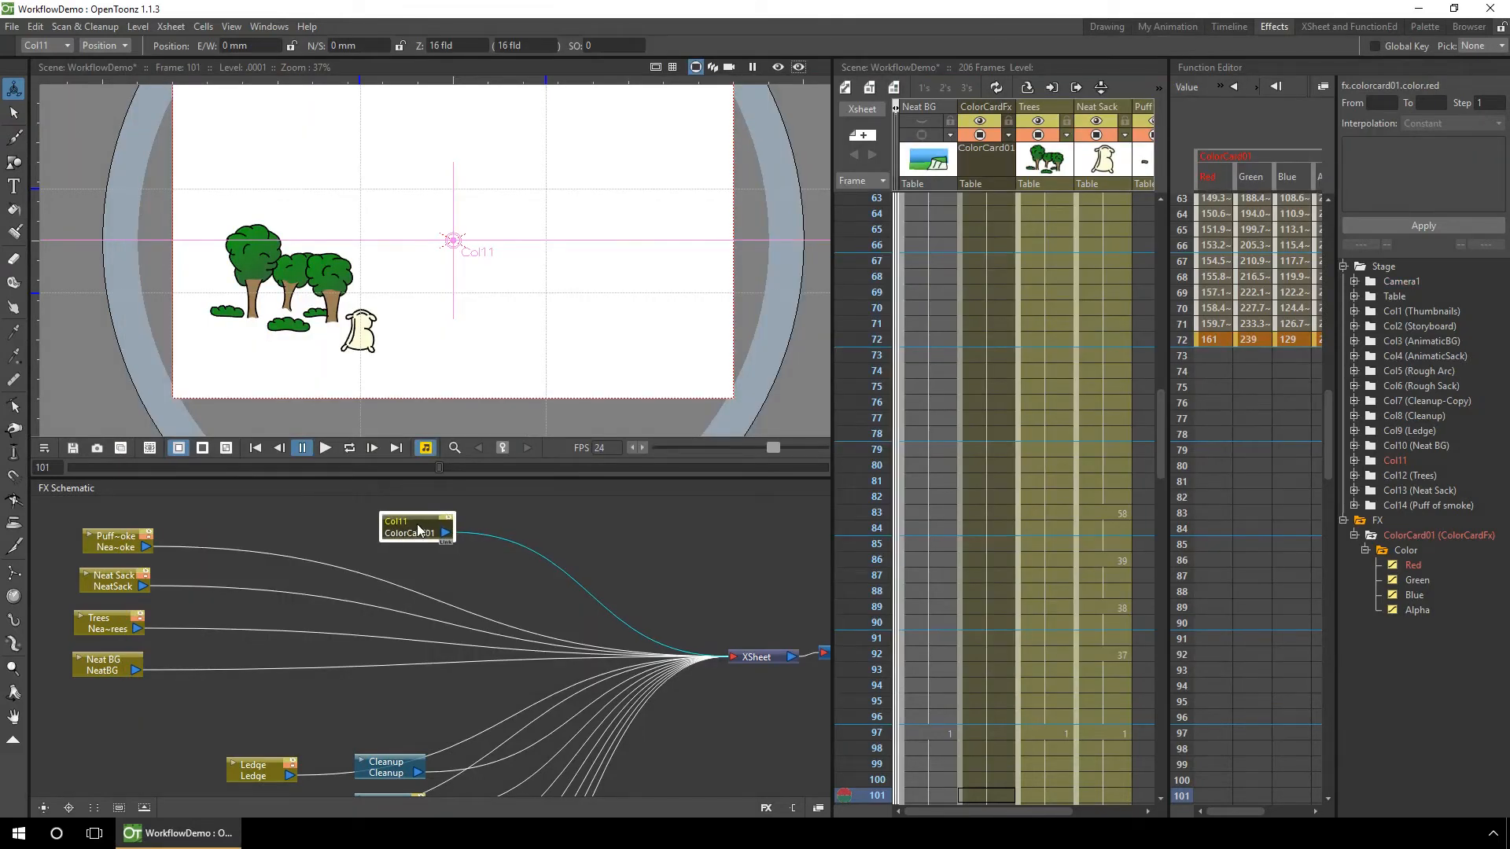
pyautogui.rightClick(420, 531)
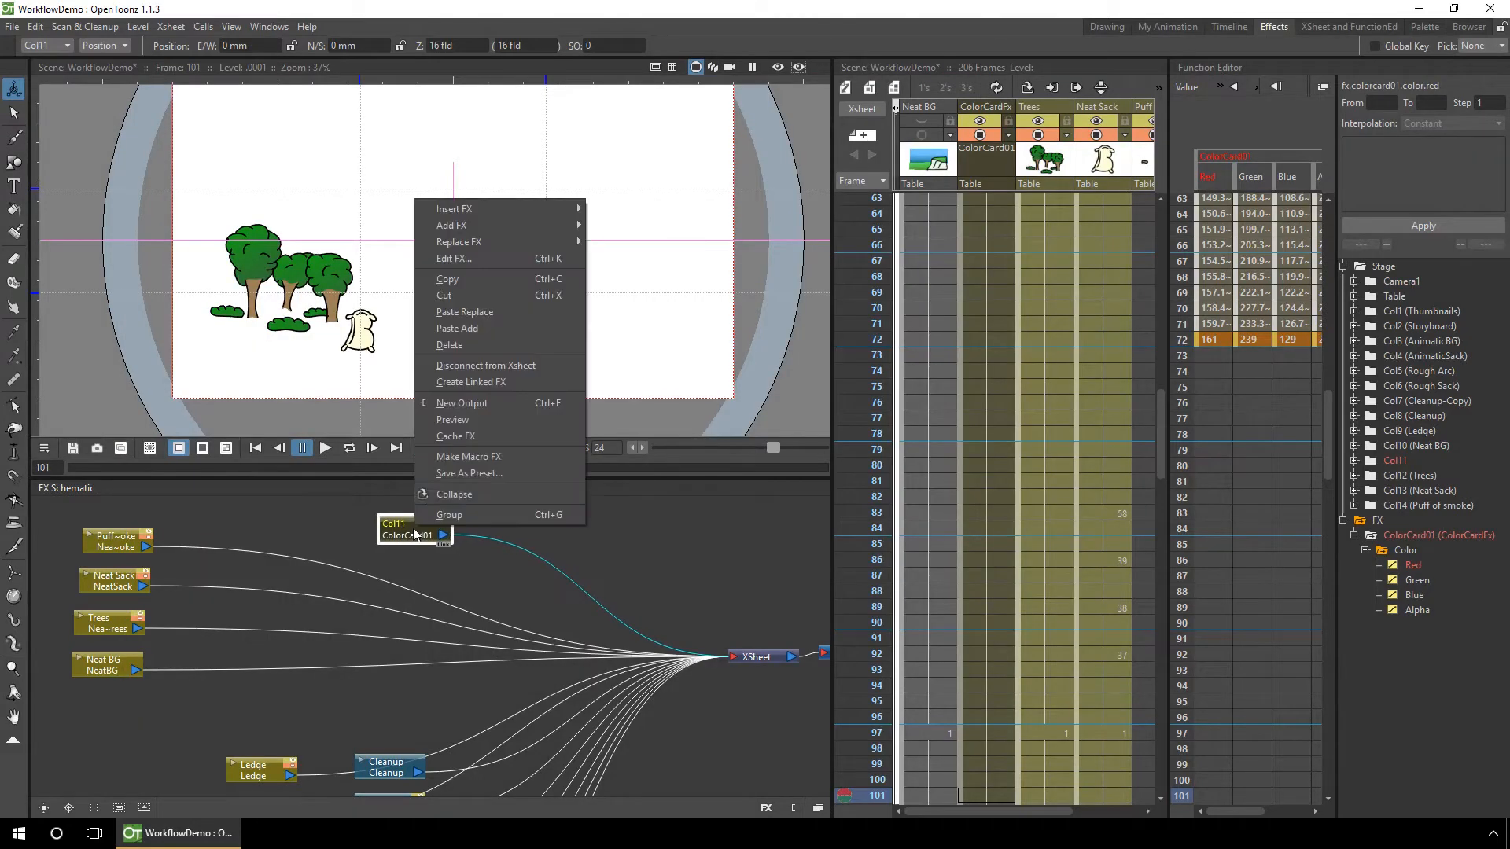
pyautogui.click(472, 295)
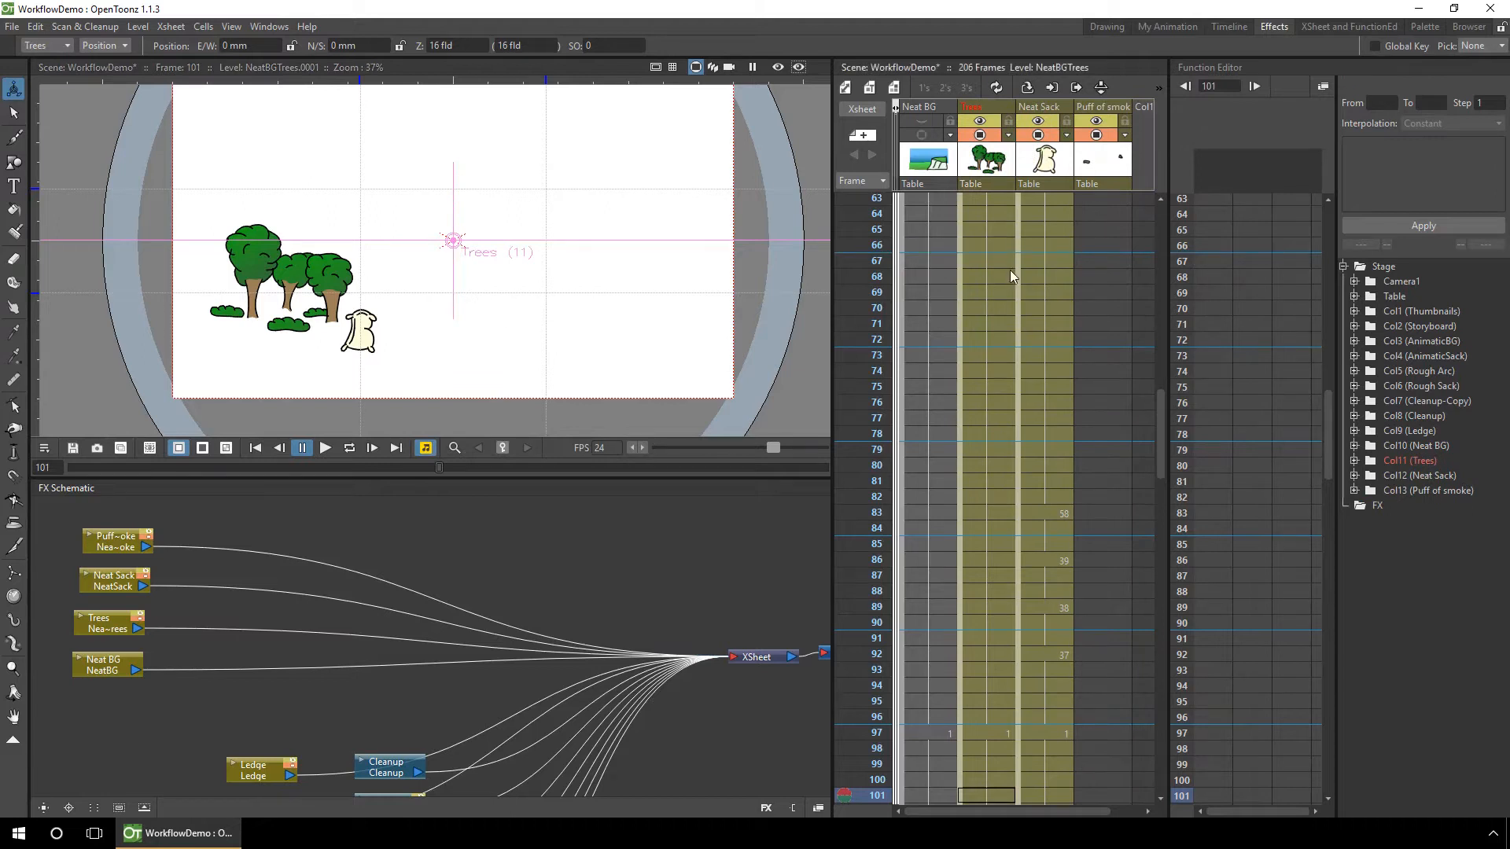
# Turn the Neat BG column's render and camera stand visibility back on, and go to frame 37 in the Trees column.
pyautogui.click(922, 135)
pyautogui.click(921, 122)
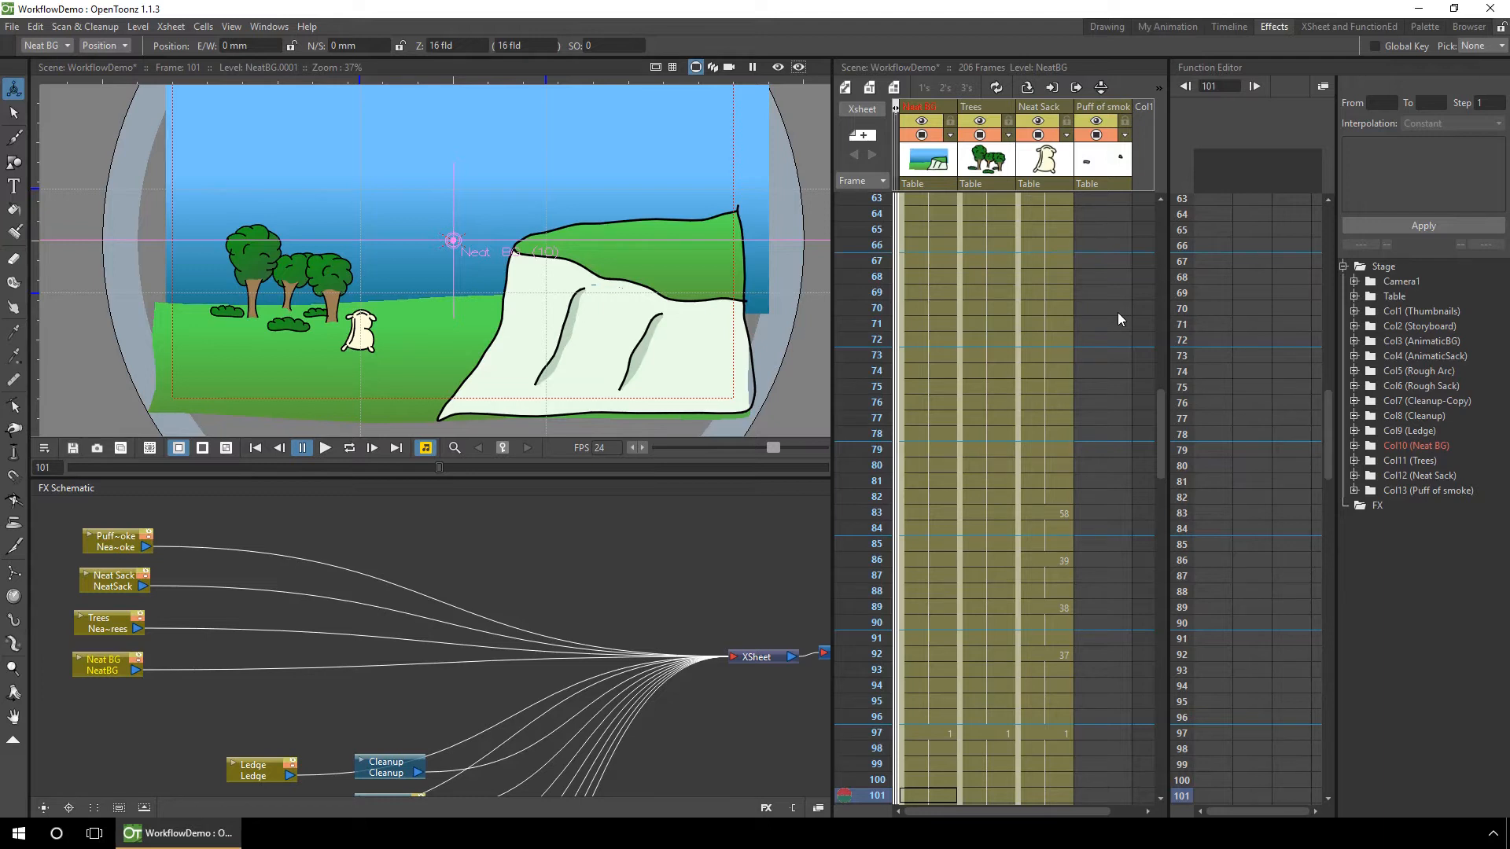
pyautogui.moveTo(1160, 452); pyautogui.dragTo(1156, 361)
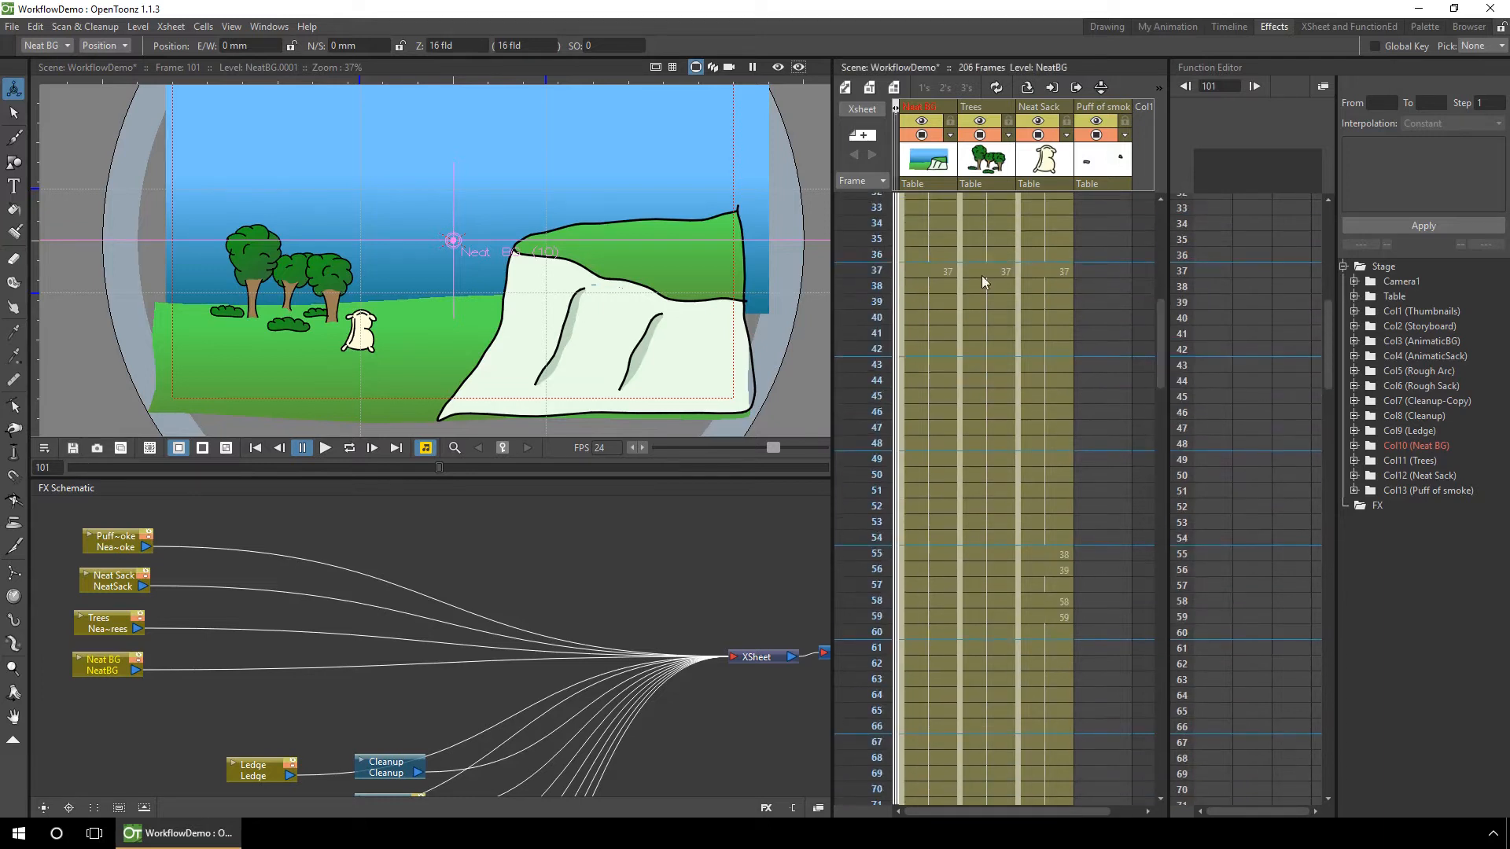
pyautogui.click(873, 271)
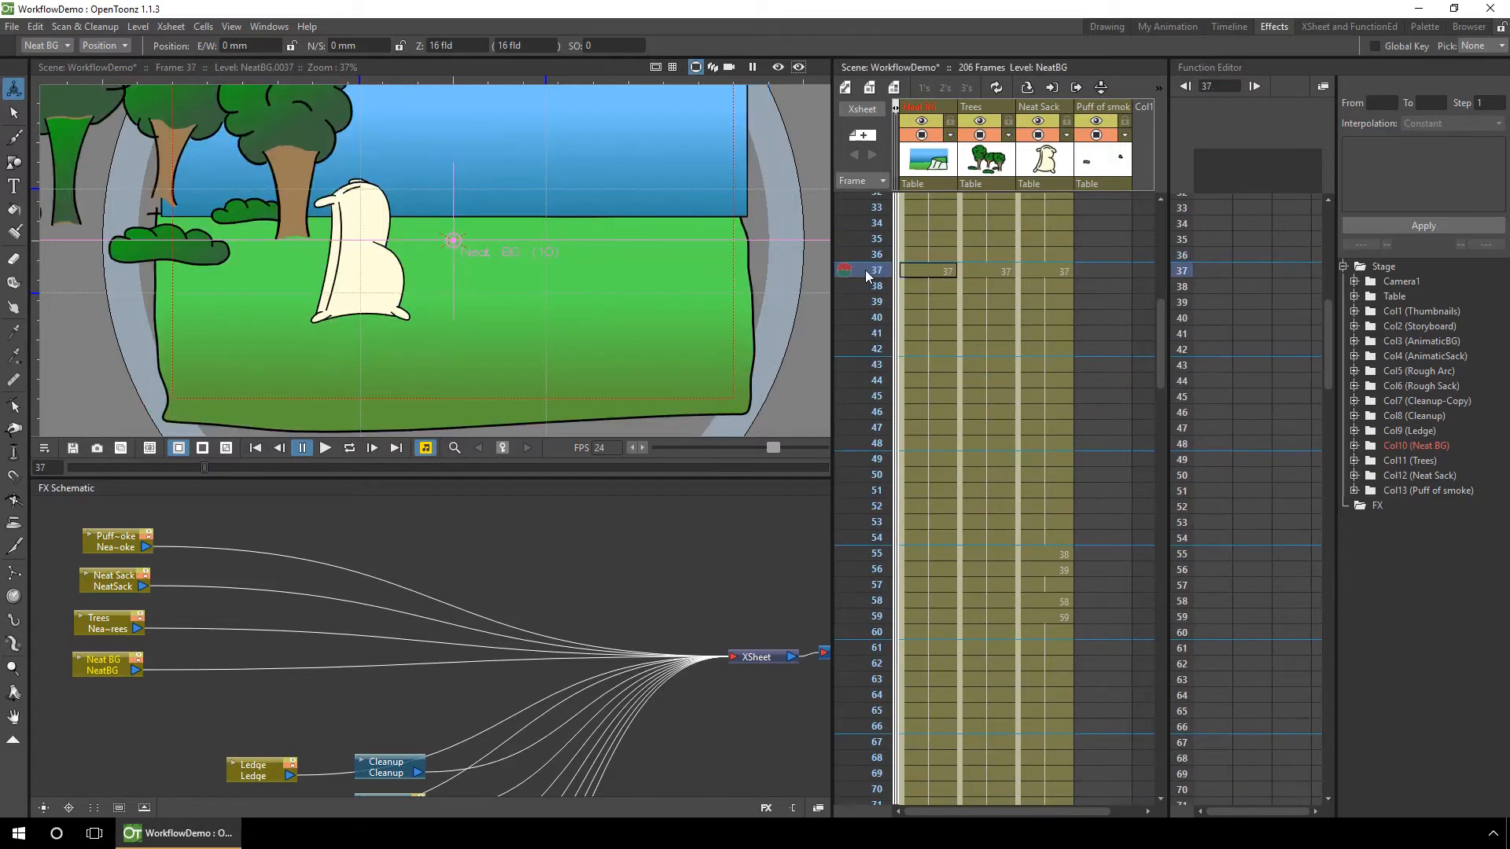
pyautogui.click(991, 268)
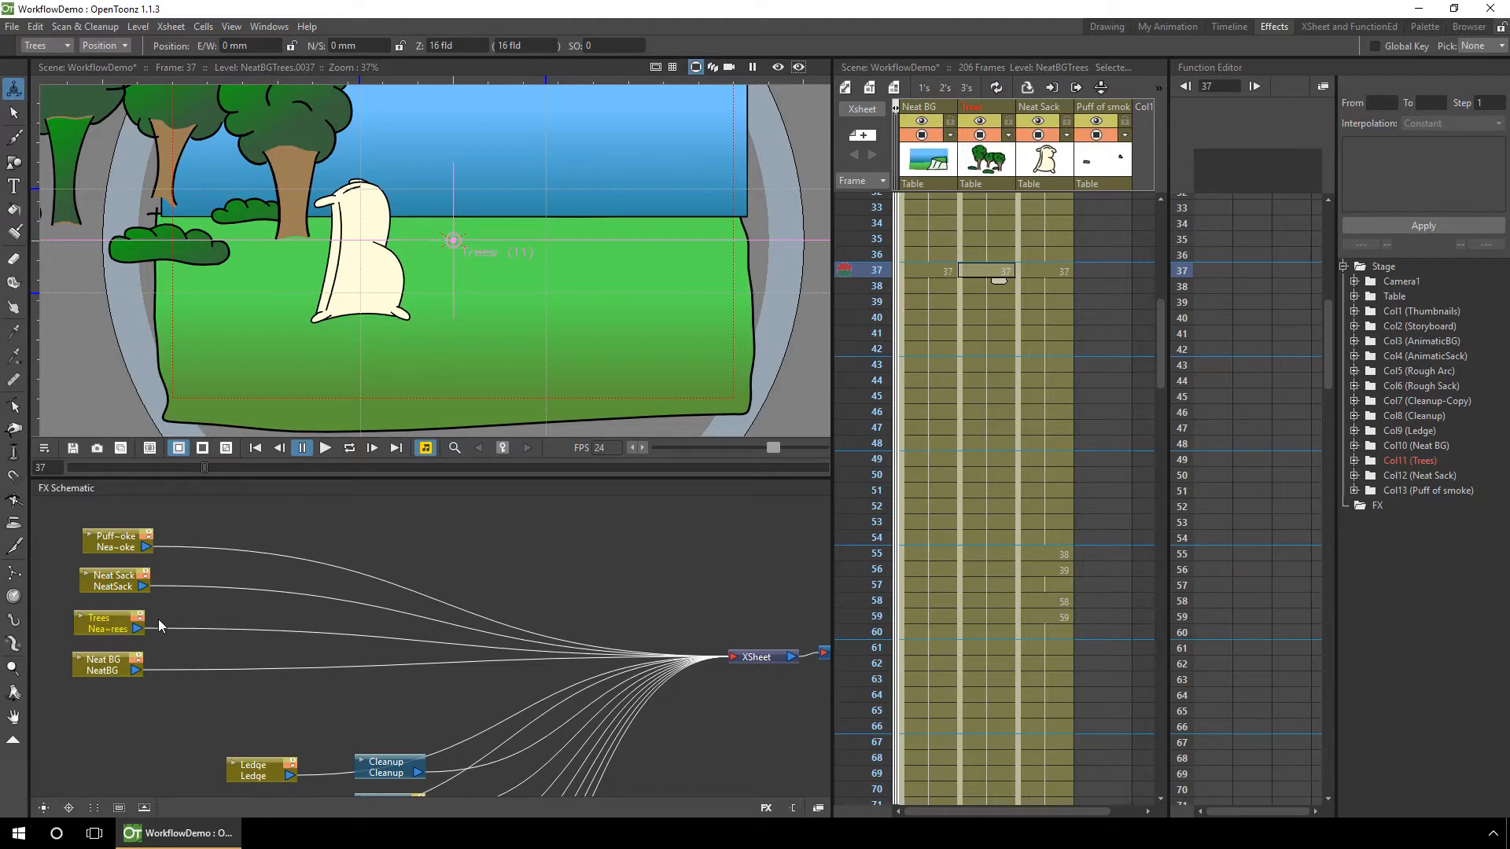
# Turn on the viewer's preview, insert a Blur effect after the Trees node, and space the new node away from it.
pyautogui.click(778, 67)
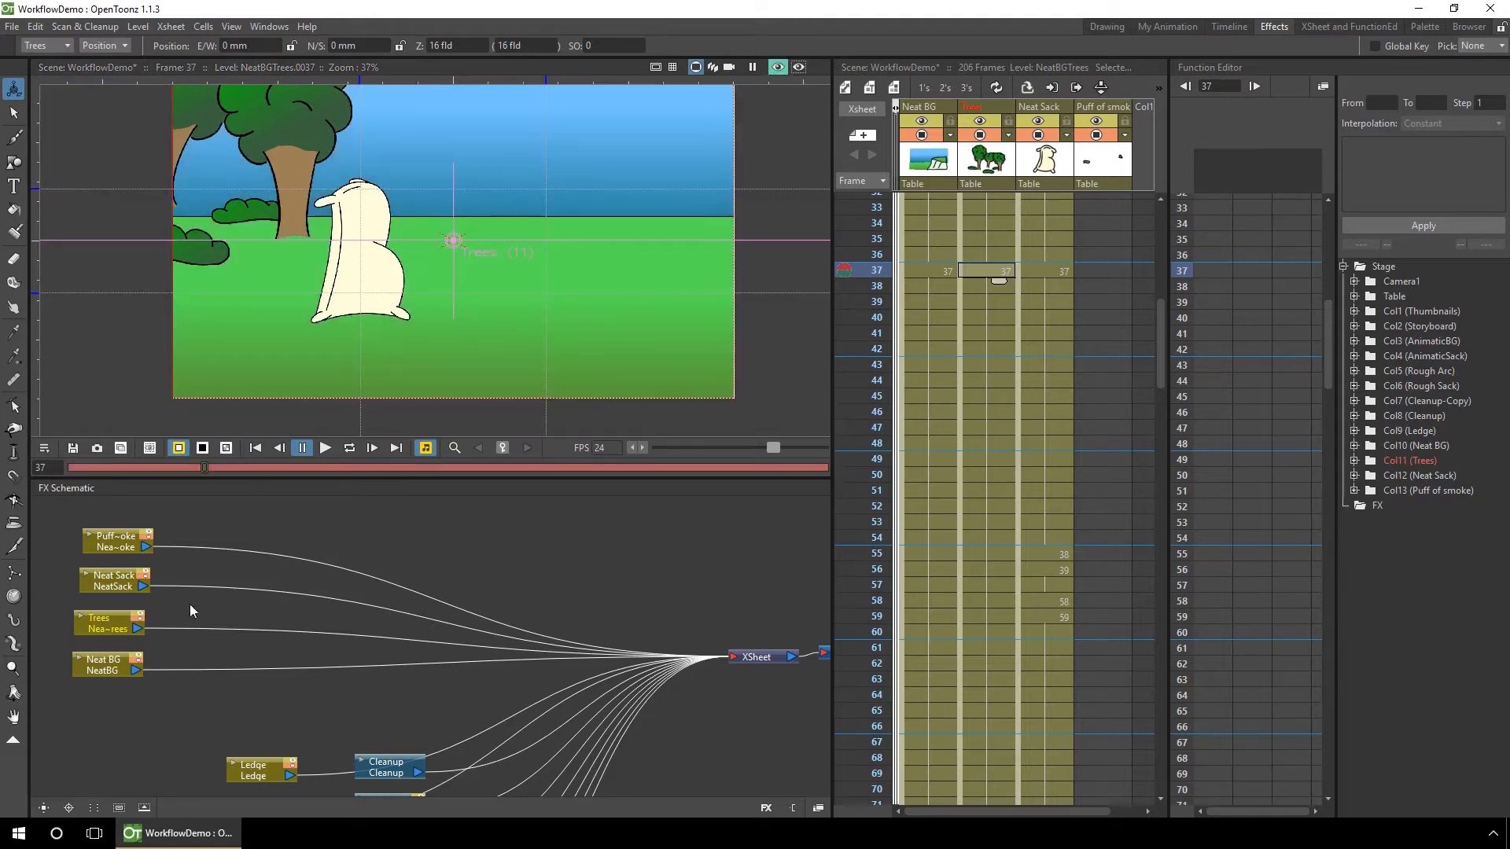
pyautogui.rightClick(111, 614)
pyautogui.moveTo(176, 381)
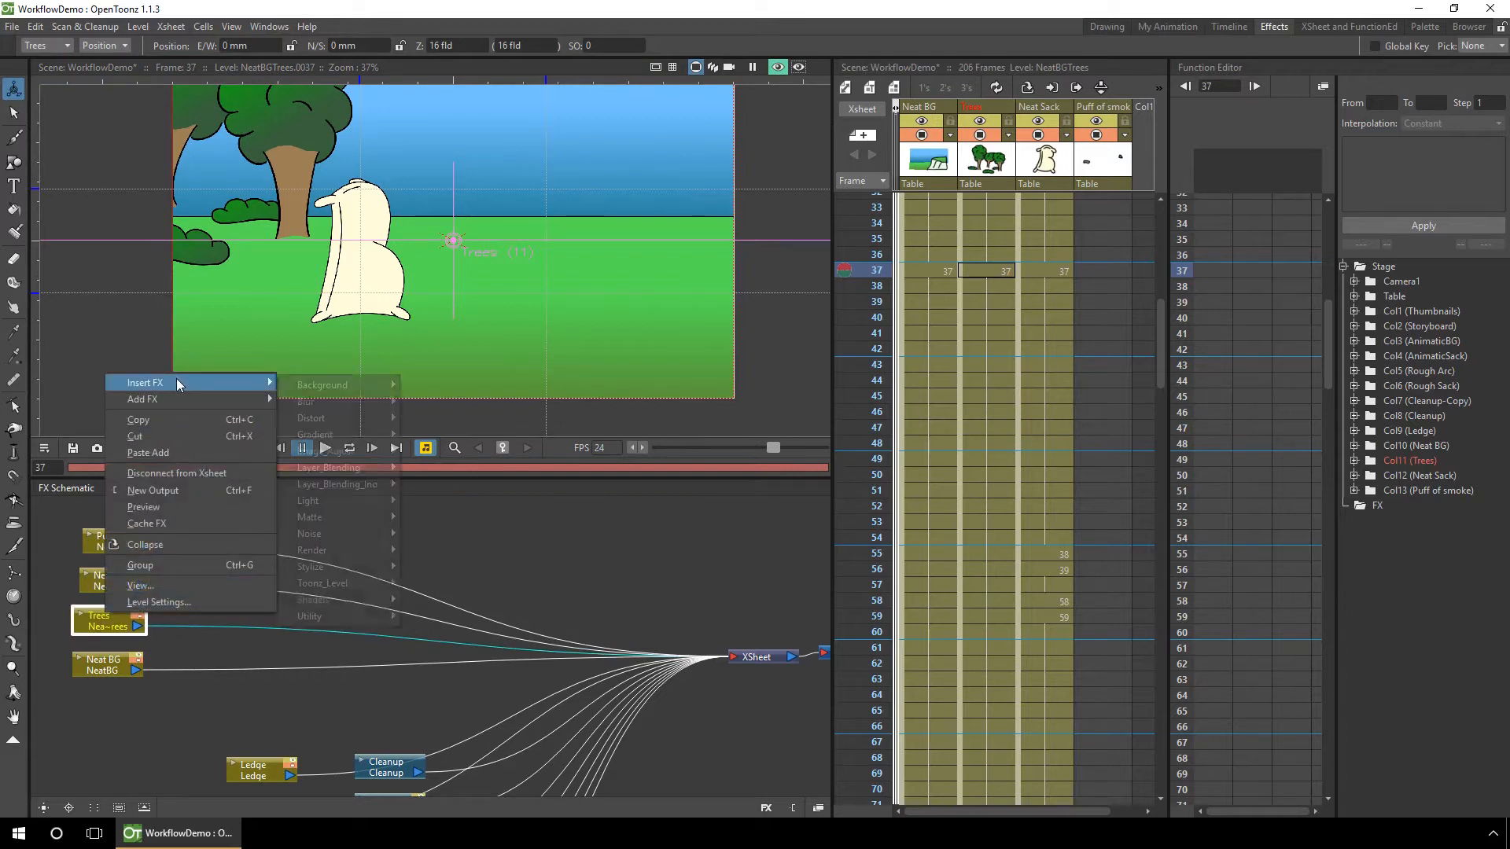
pyautogui.moveTo(344, 401)
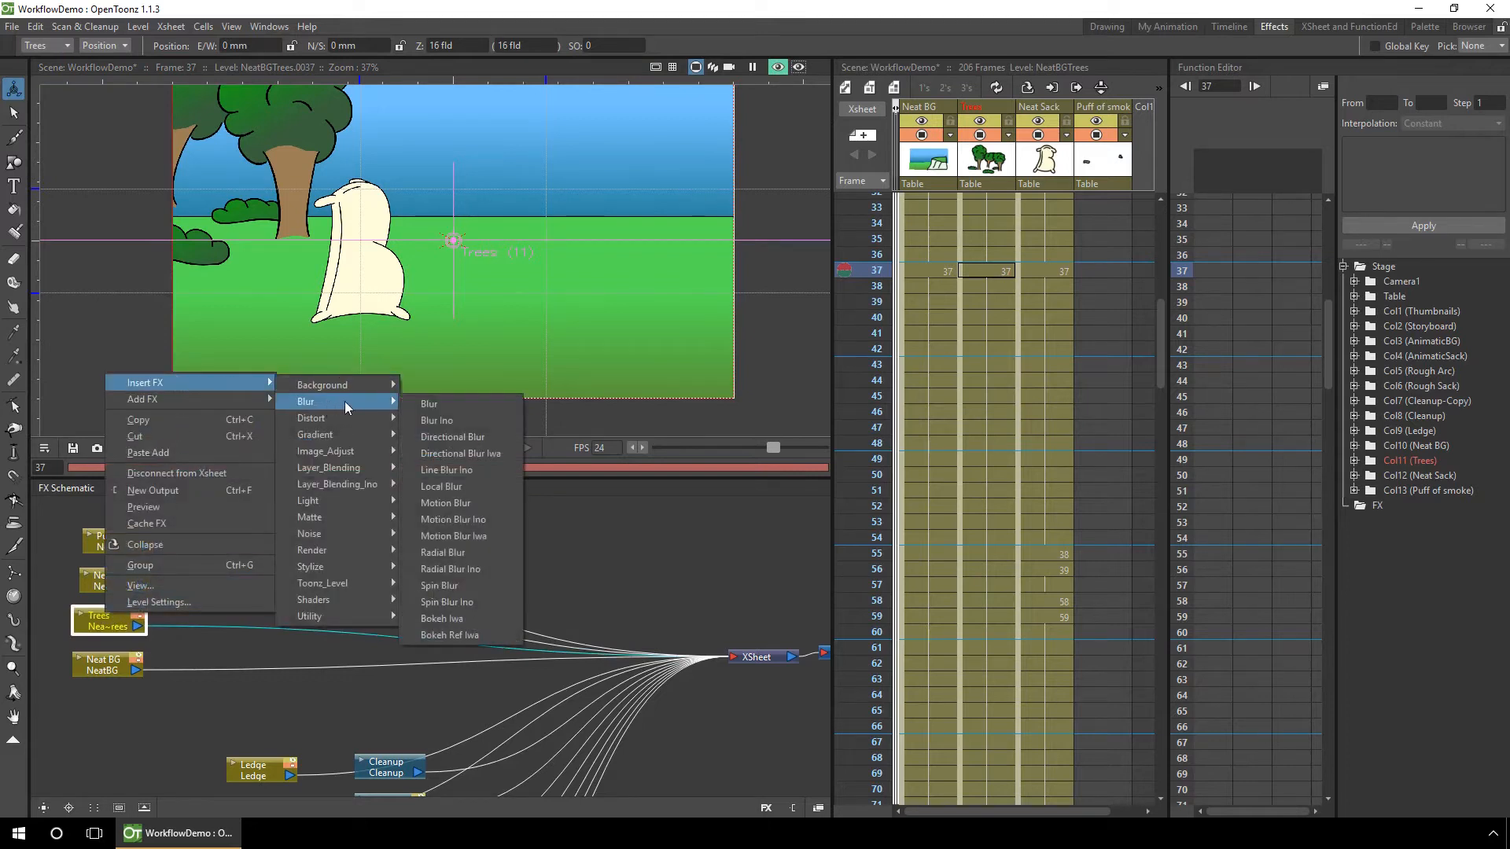
pyautogui.click(472, 403)
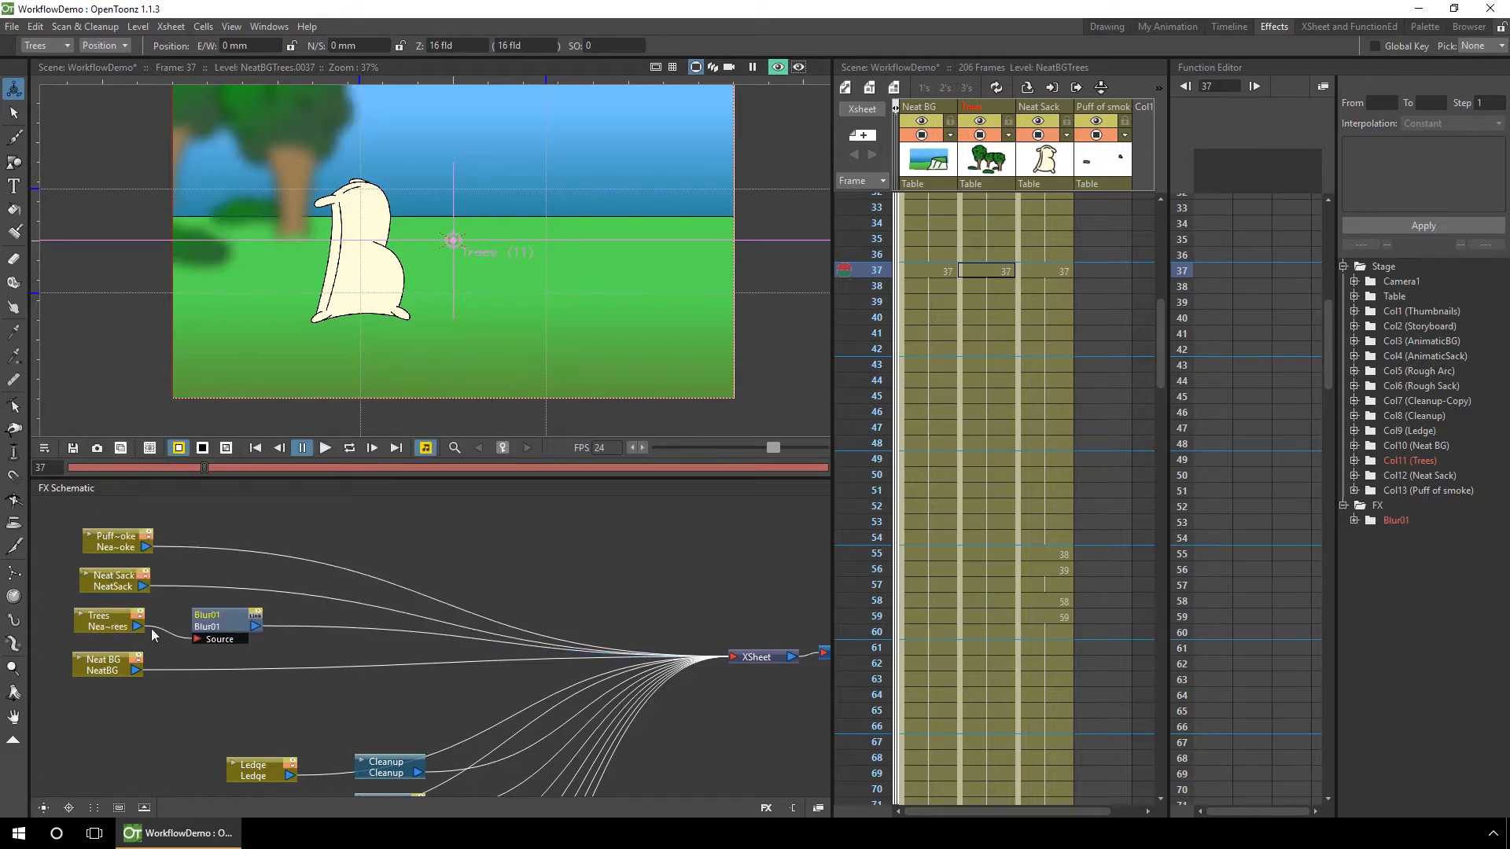
pyautogui.moveTo(228, 620); pyautogui.dragTo(256, 623)
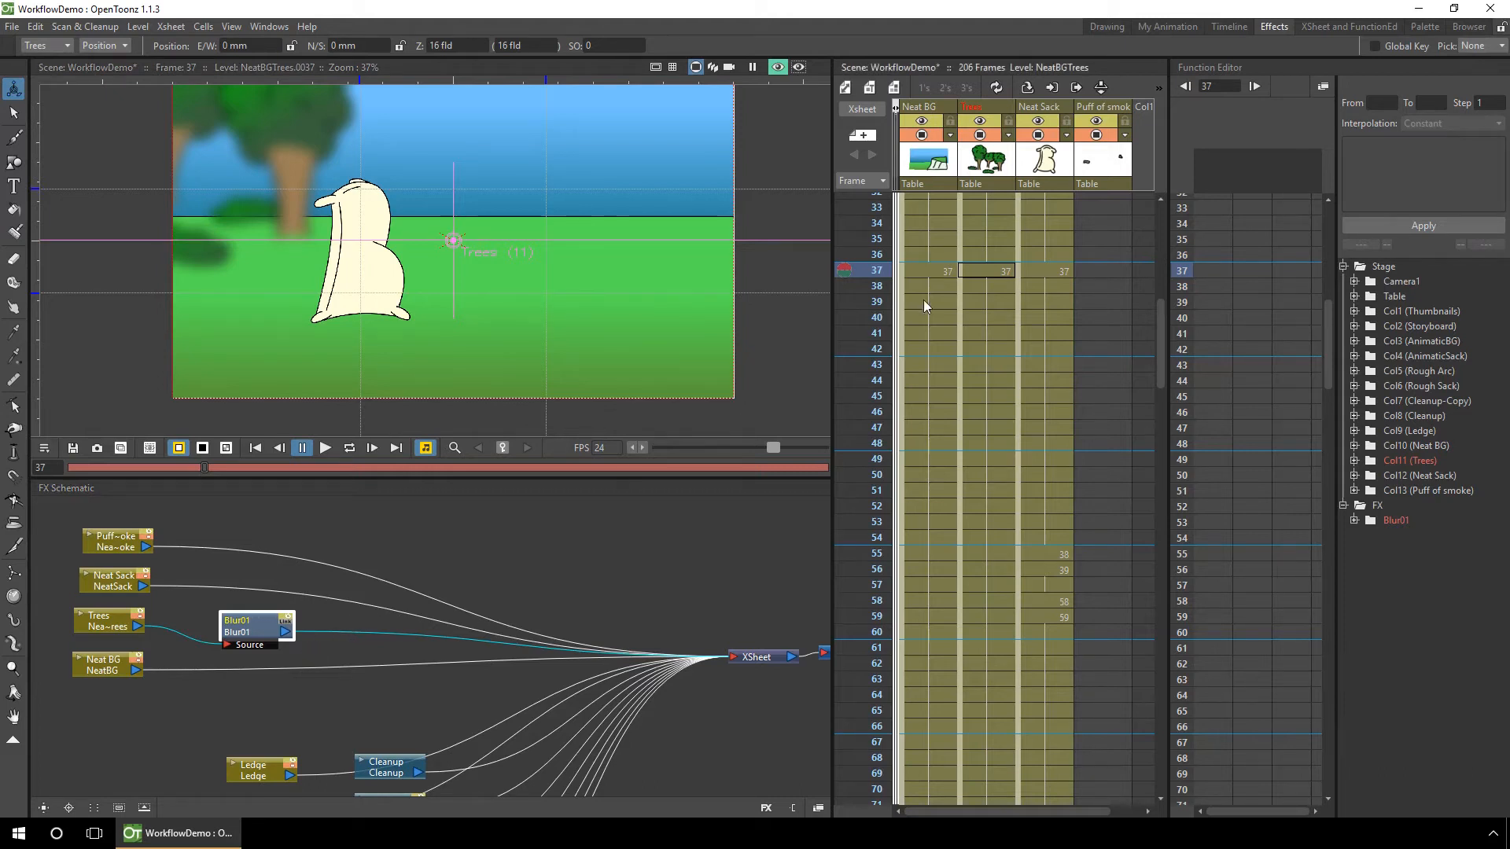
# Open the Blur effect's settings at frame 36 and keyframe its value at 0 mm.
pyautogui.click(986, 254)
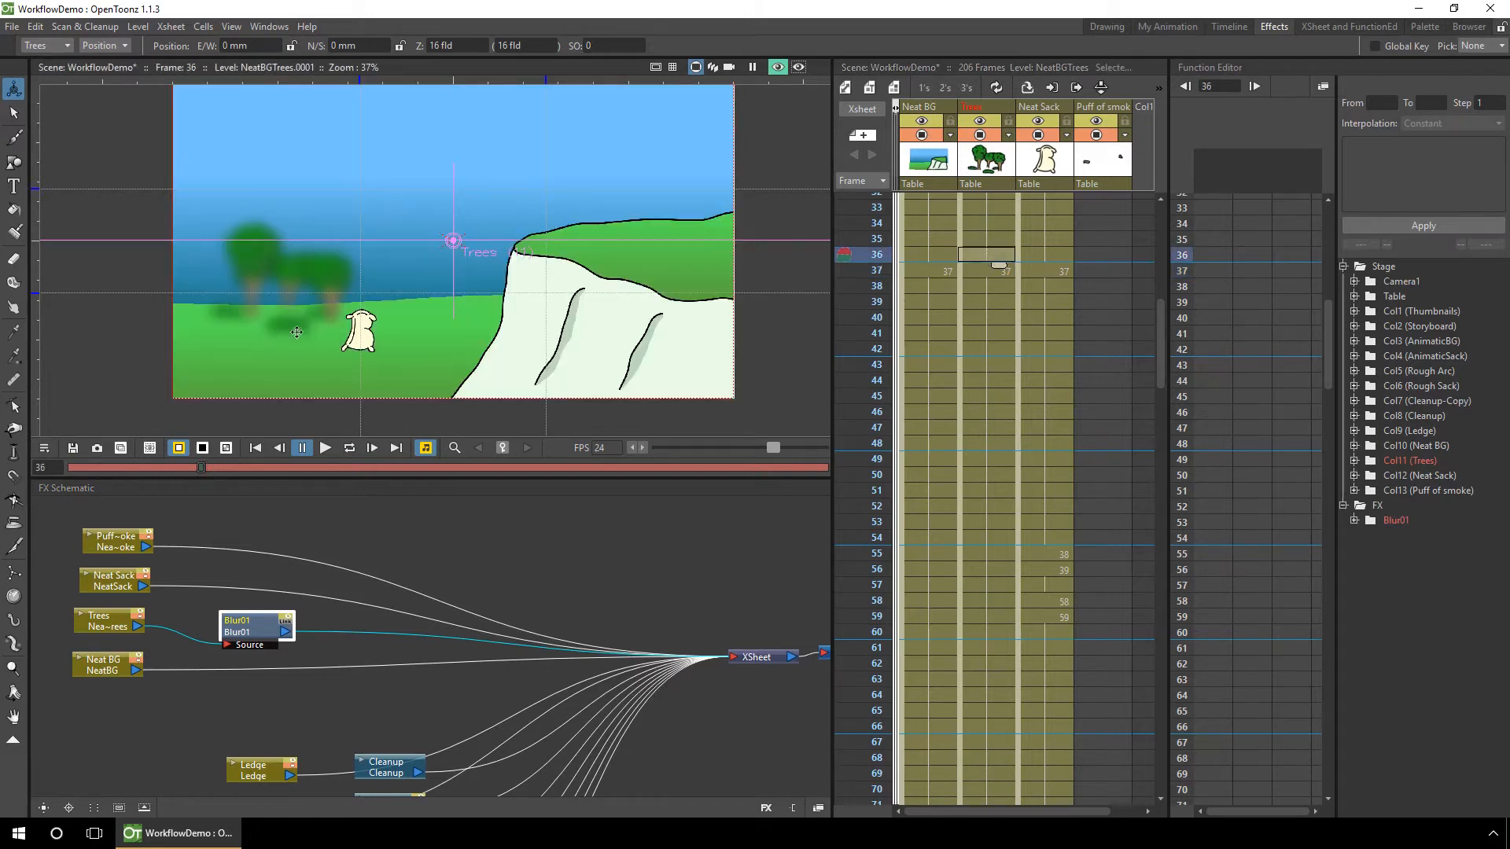
pyautogui.doubleClick(257, 631)
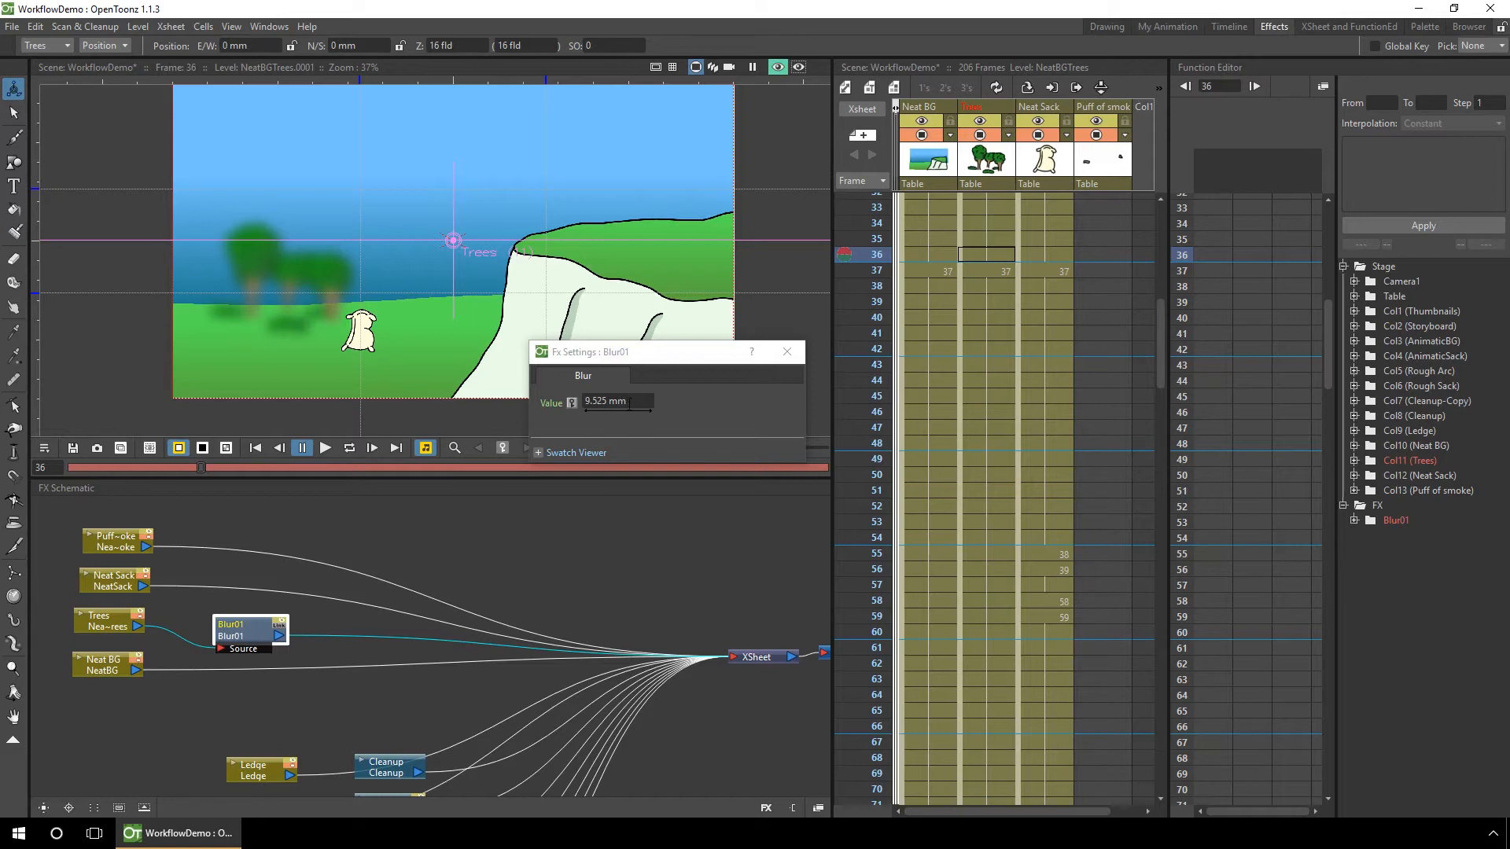
pyautogui.moveTo(640, 401); pyautogui.dragTo(572, 405)
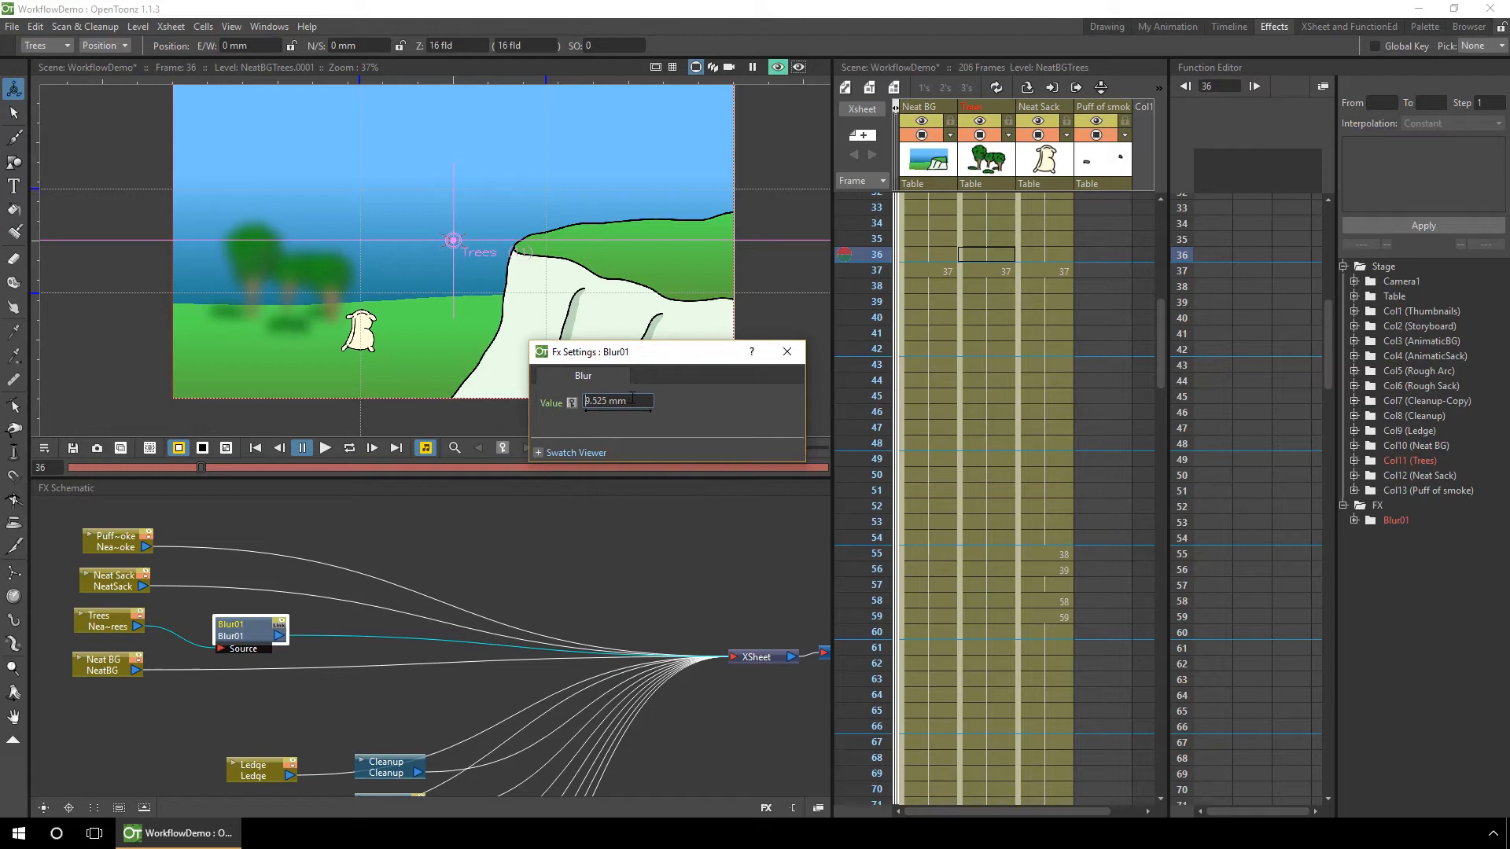
pyautogui.moveTo(629, 401); pyautogui.dragTo(575, 405)
pyautogui.press('Return')
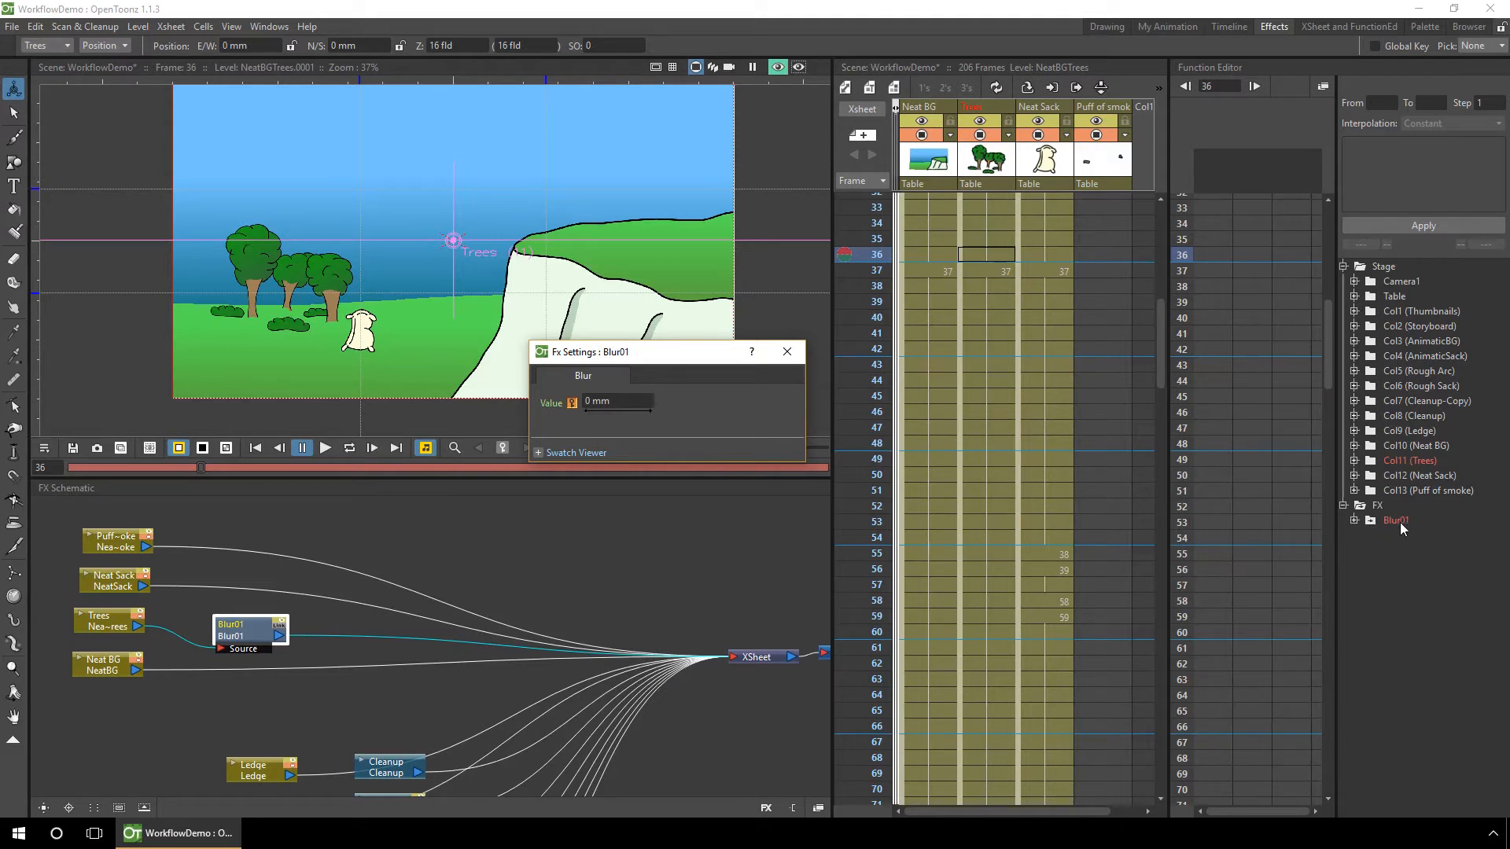
# Show the Blur's Value channel in the Function Editor and keyframe it at 3 mm on frame 37.
pyautogui.click(1354, 521)
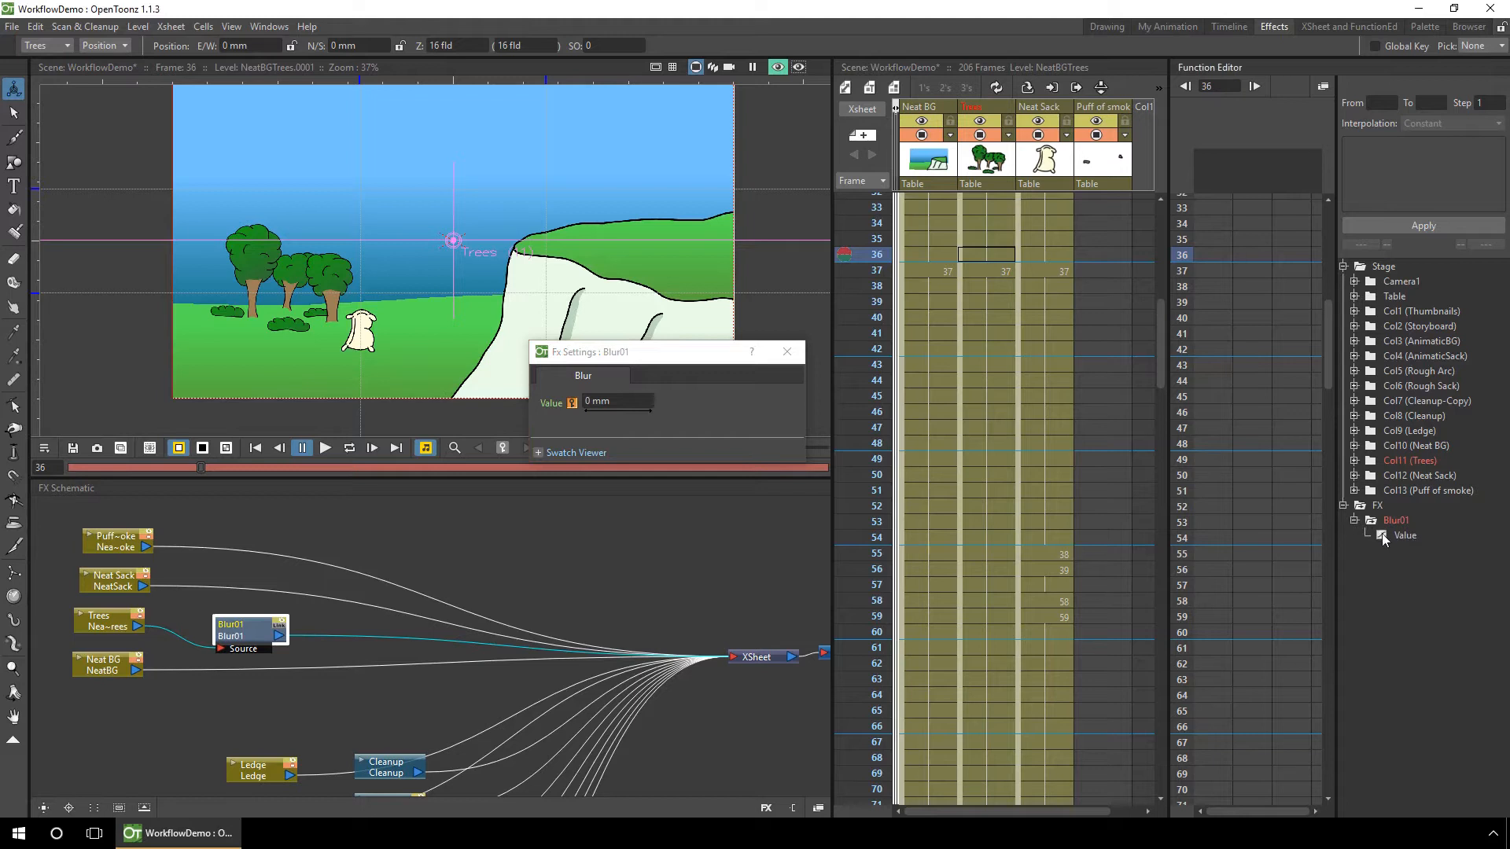
pyautogui.click(1382, 535)
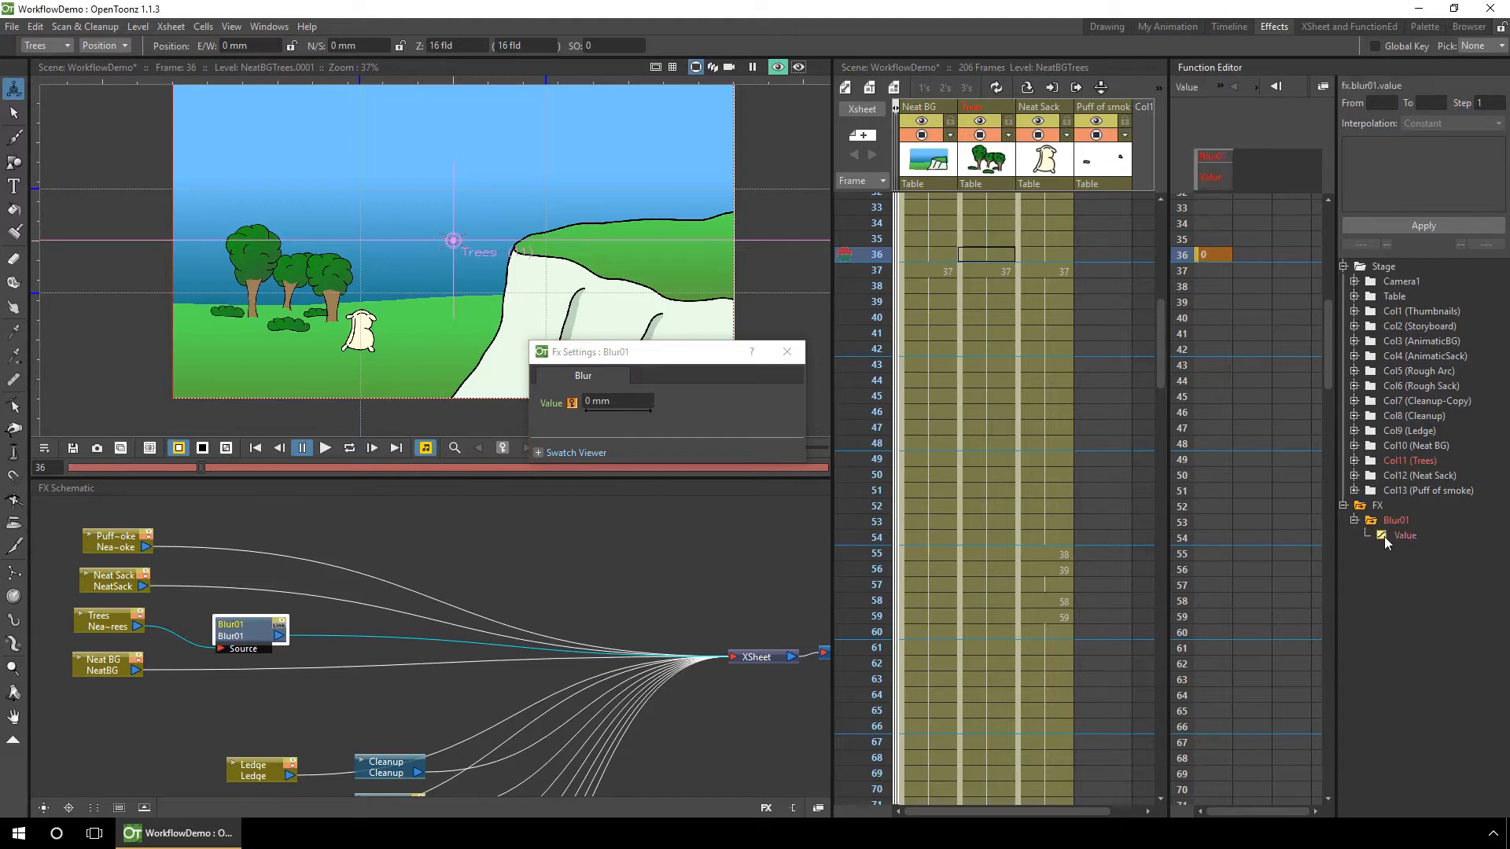
pyautogui.click(1206, 270)
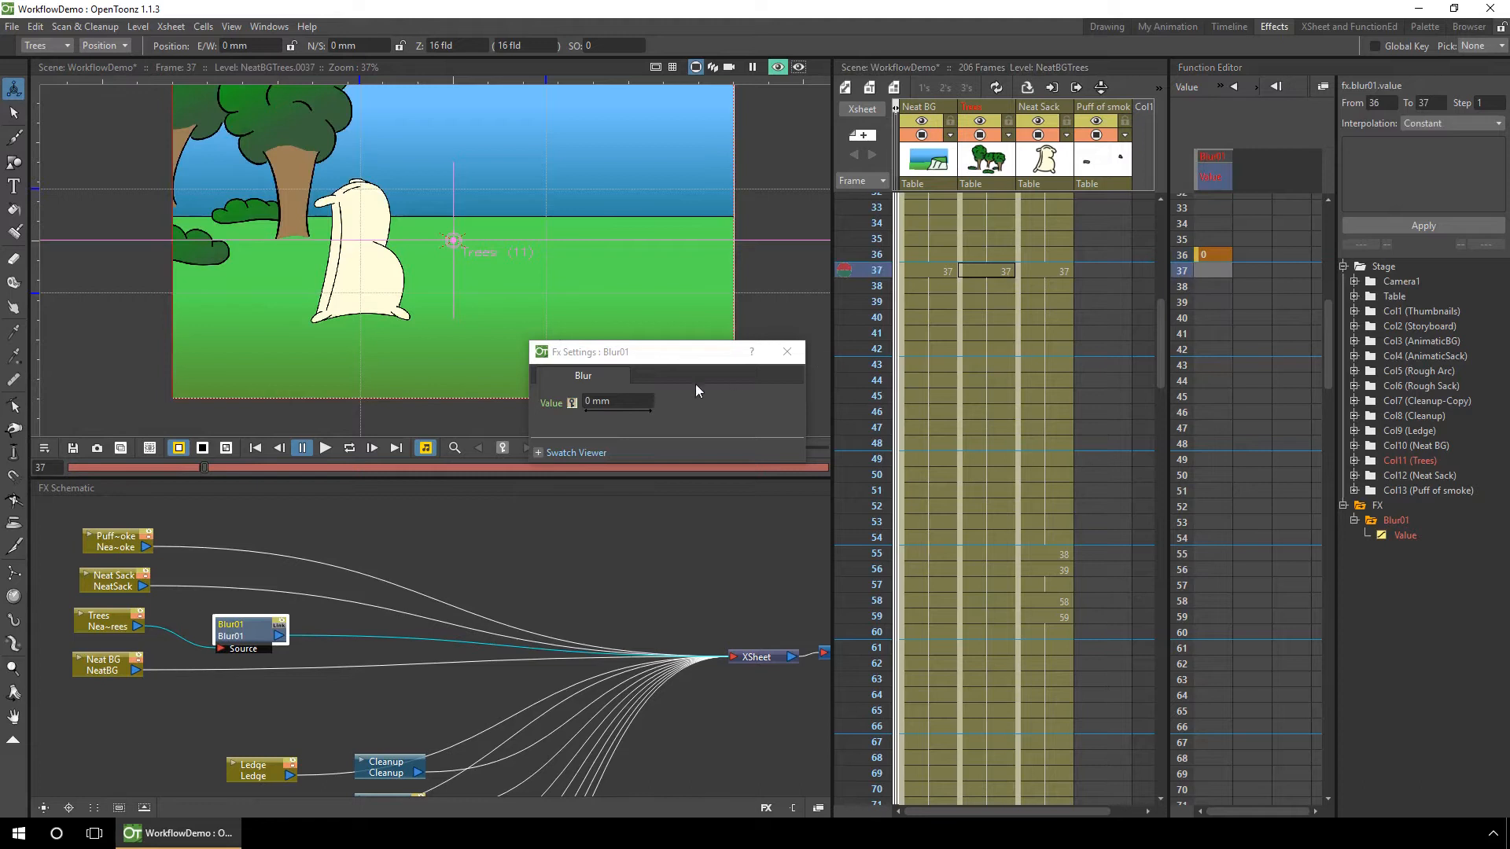
pyautogui.click(631, 401)
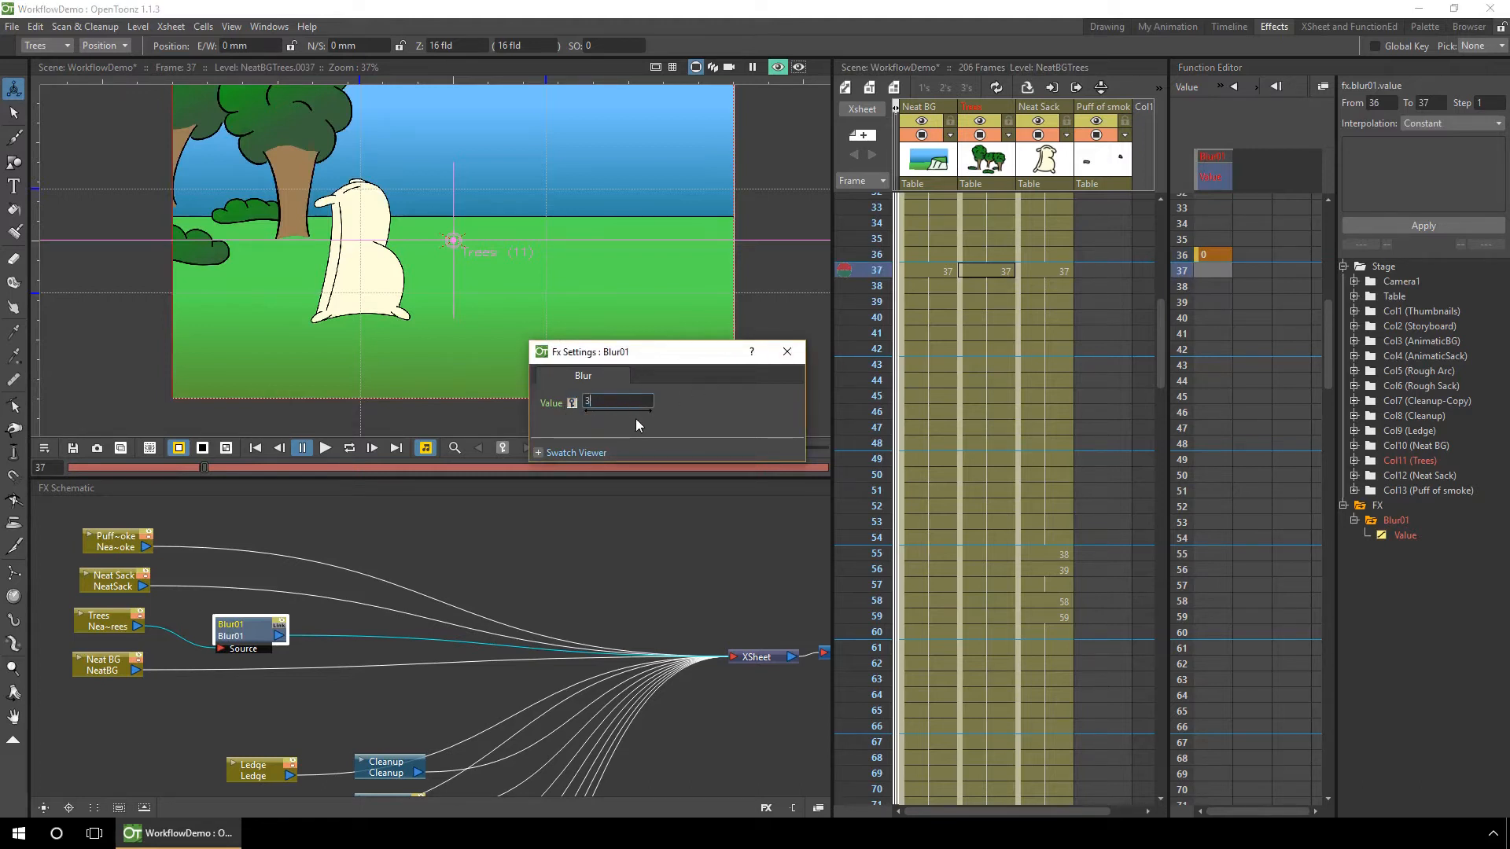
pyautogui.write('3')
pyautogui.press('Return')
pyautogui.click(571, 403)
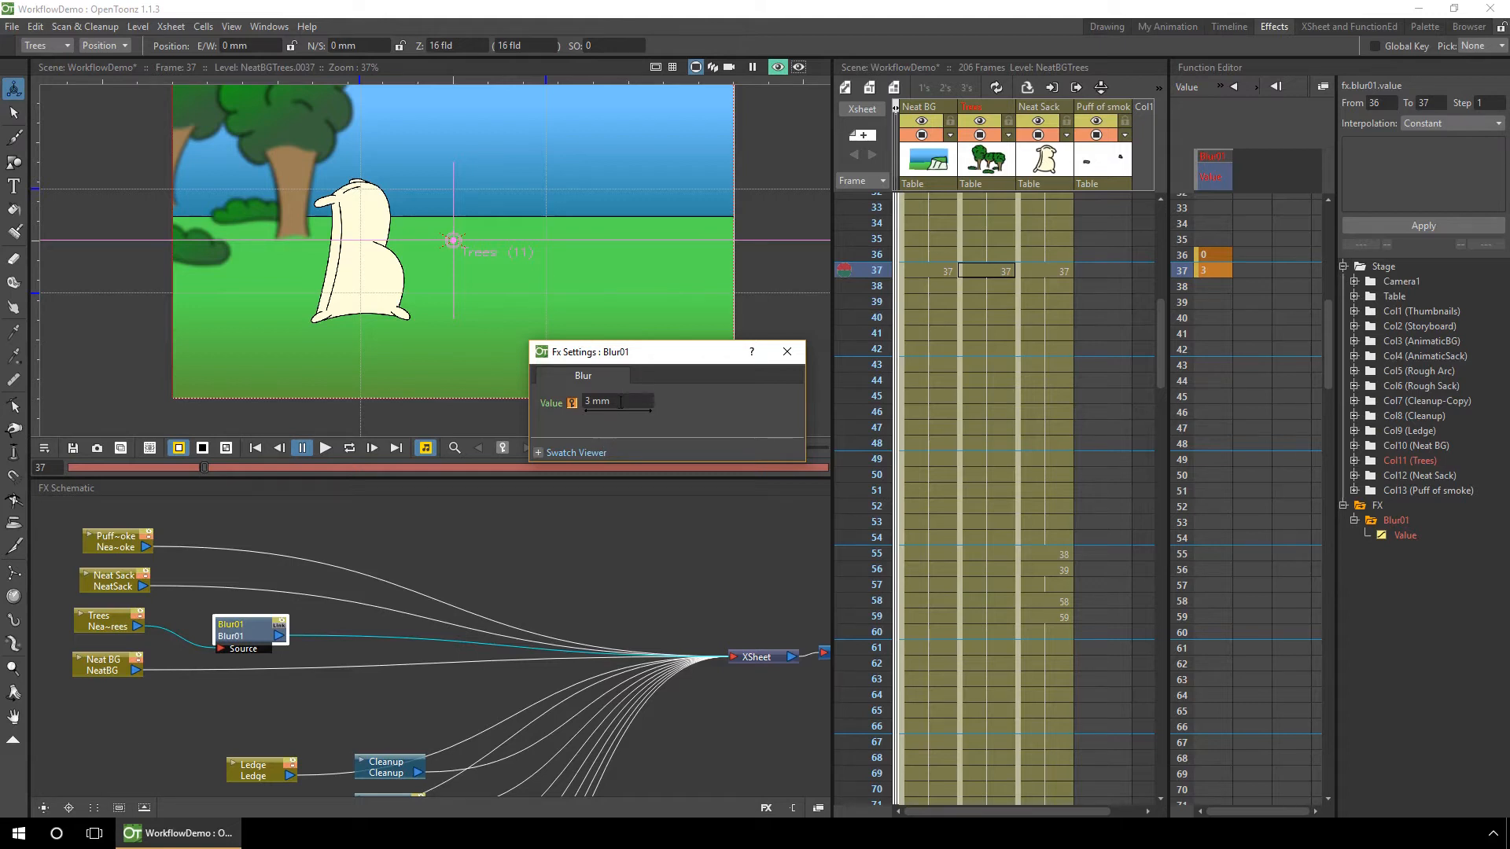
# Change the Blur's keyframe value at frame 37 to 4 mm.
pyautogui.click(621, 402)
pyautogui.write('4')
pyautogui.press('Return')
pyautogui.moveTo(664, 411); pyautogui.dragTo(680, 413)
pyautogui.moveTo(533, 422); pyautogui.dragTo(538, 420)
pyautogui.doubleClick(1215, 270)
pyautogui.moveTo(1228, 271); pyautogui.dragTo(1182, 274)
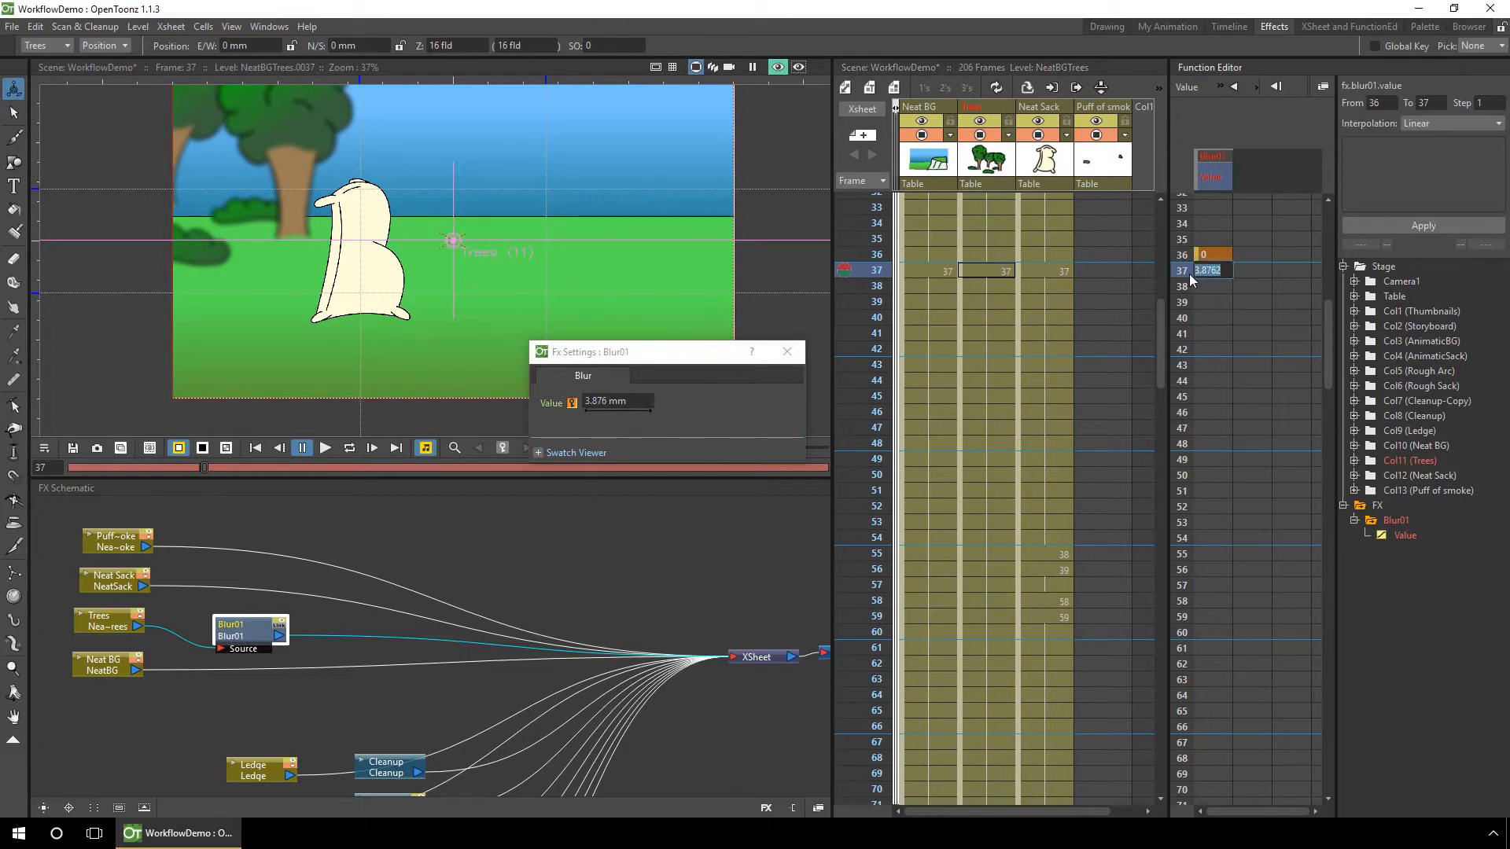
pyautogui.press('Return')
# Keyframe the Blur's value at 4 mm on frame 96, the last frame before the shot changes.
pyautogui.moveTo(1159, 316); pyautogui.dragTo(1213, 462)
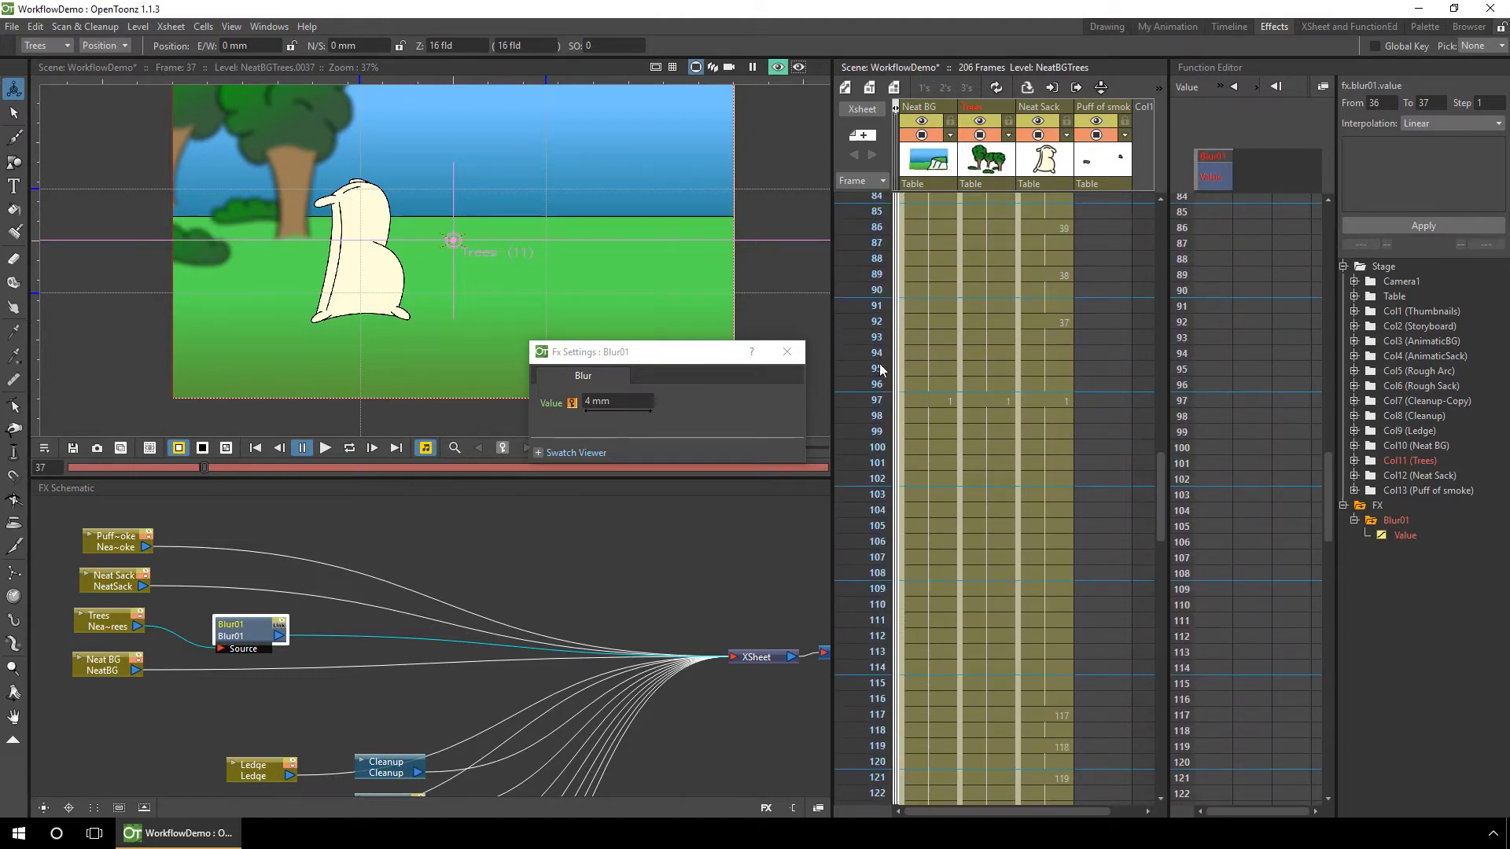
pyautogui.click(880, 385)
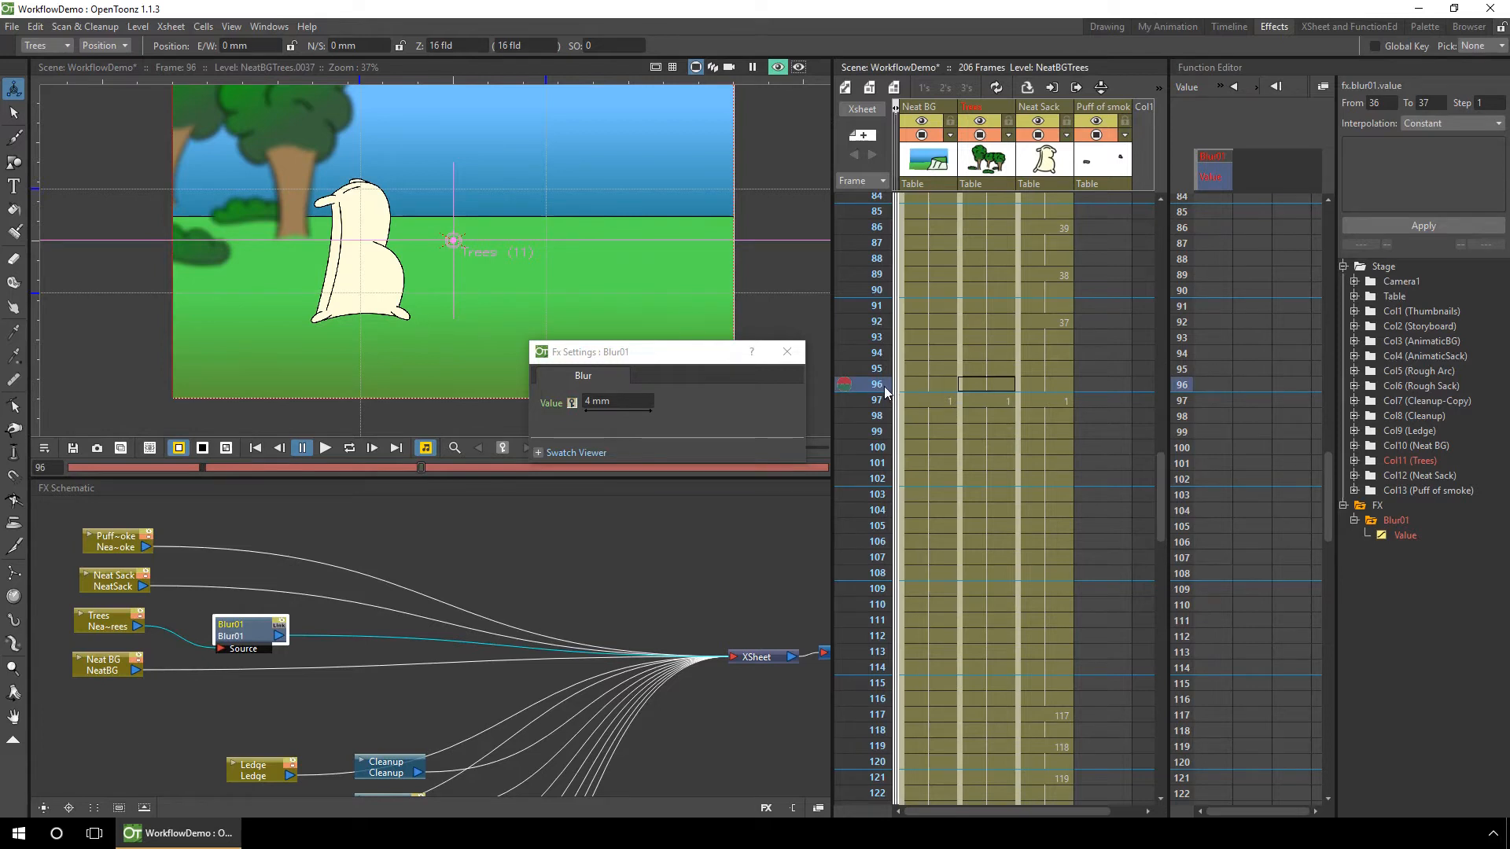
pyautogui.click(878, 401)
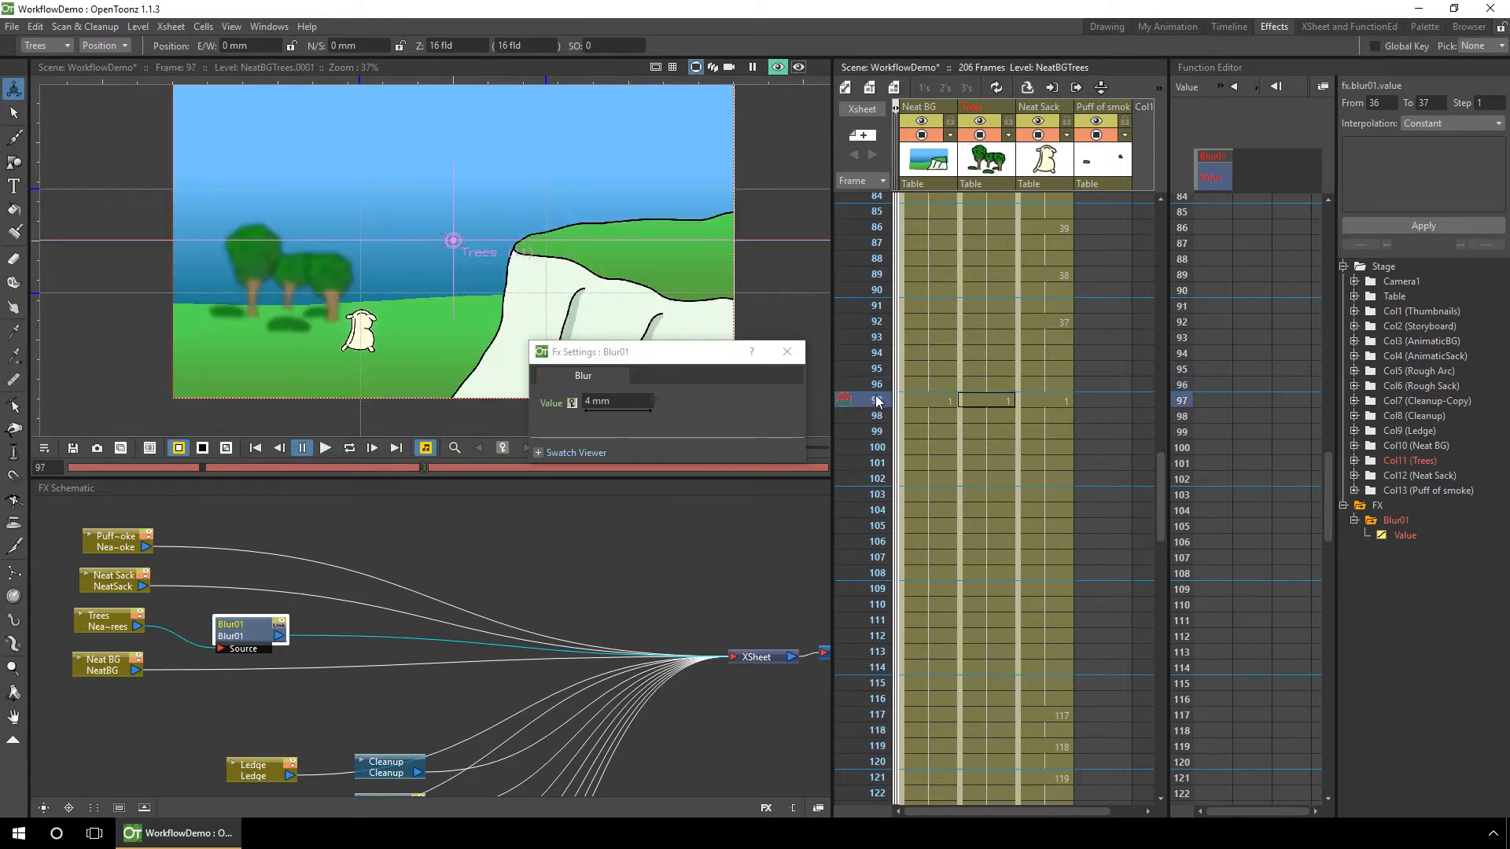
pyautogui.click(877, 385)
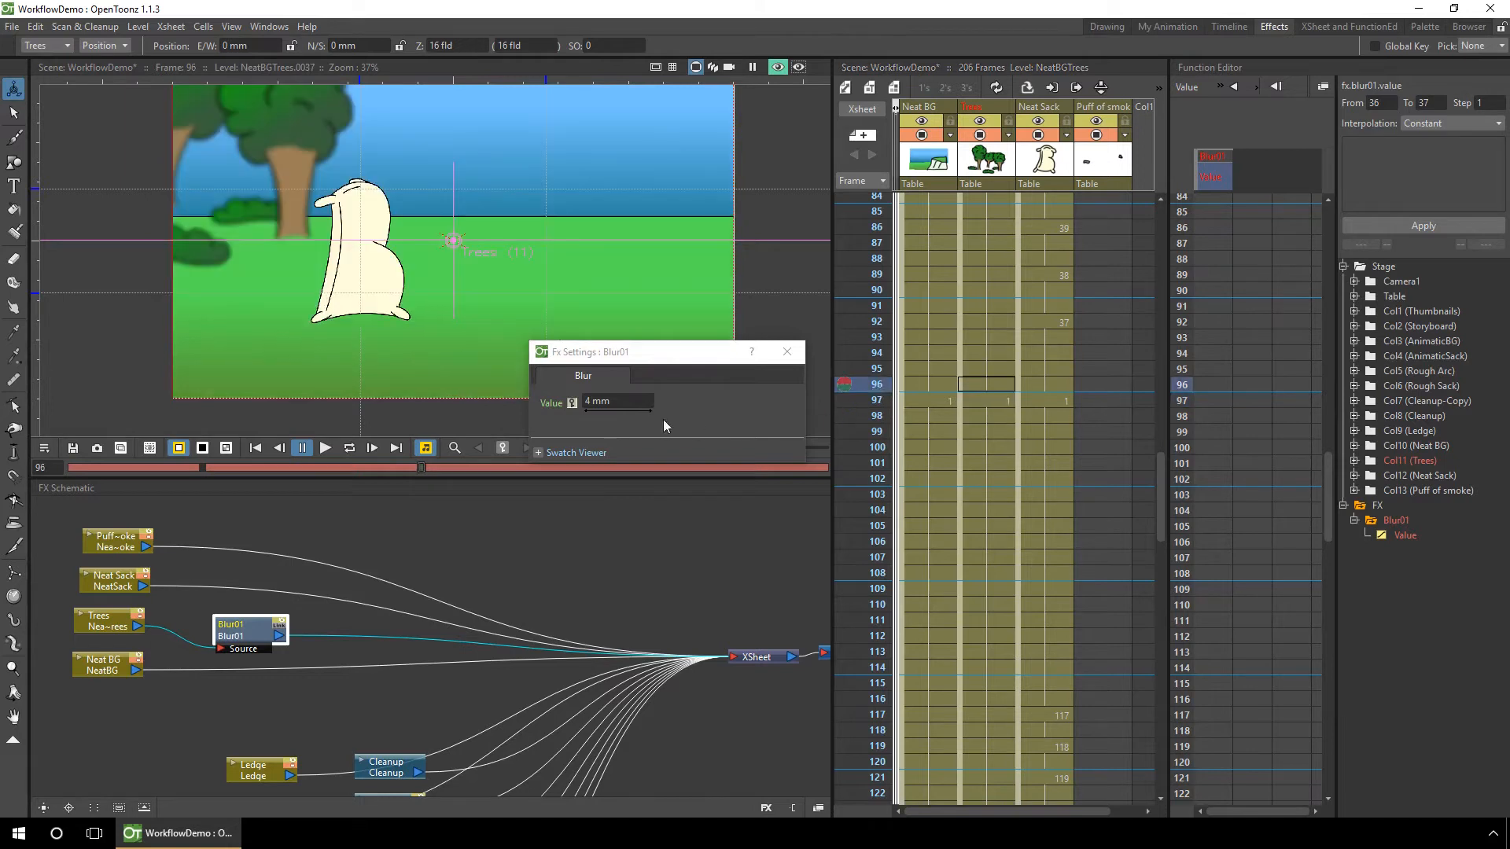
pyautogui.click(572, 403)
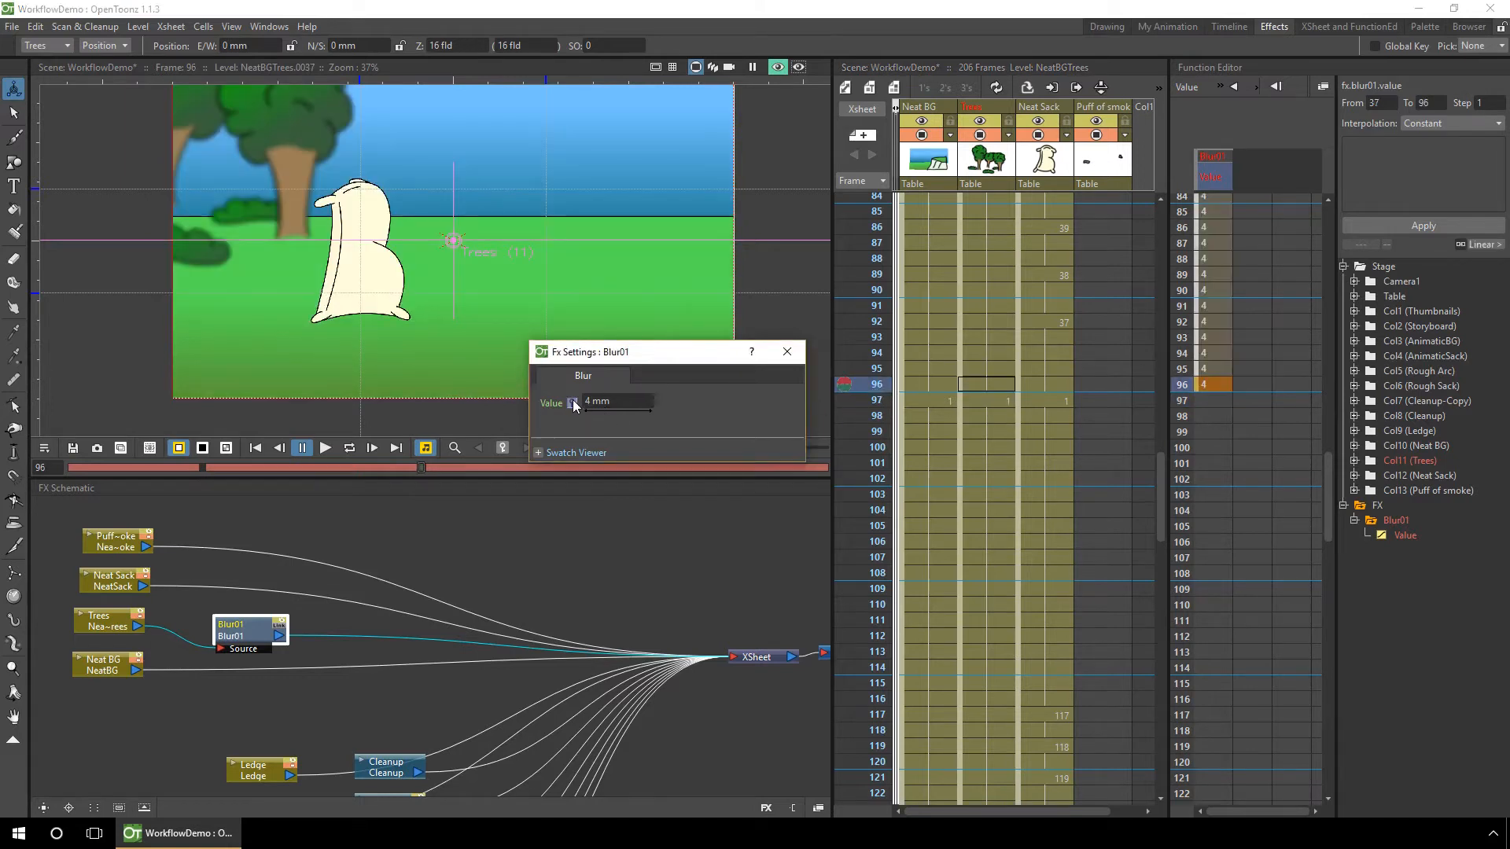
# Keyframe the Blur's value at 0 mm on frame 97.
pyautogui.moveTo(1328, 482)
pyautogui.mouseDown()
pyautogui.moveTo(1338, 280)
pyautogui.moveTo(1346, 440)
pyautogui.moveTo(1337, 465)
pyautogui.moveTo(1319, 463)
pyautogui.mouseUp()
pyautogui.click(1217, 431)
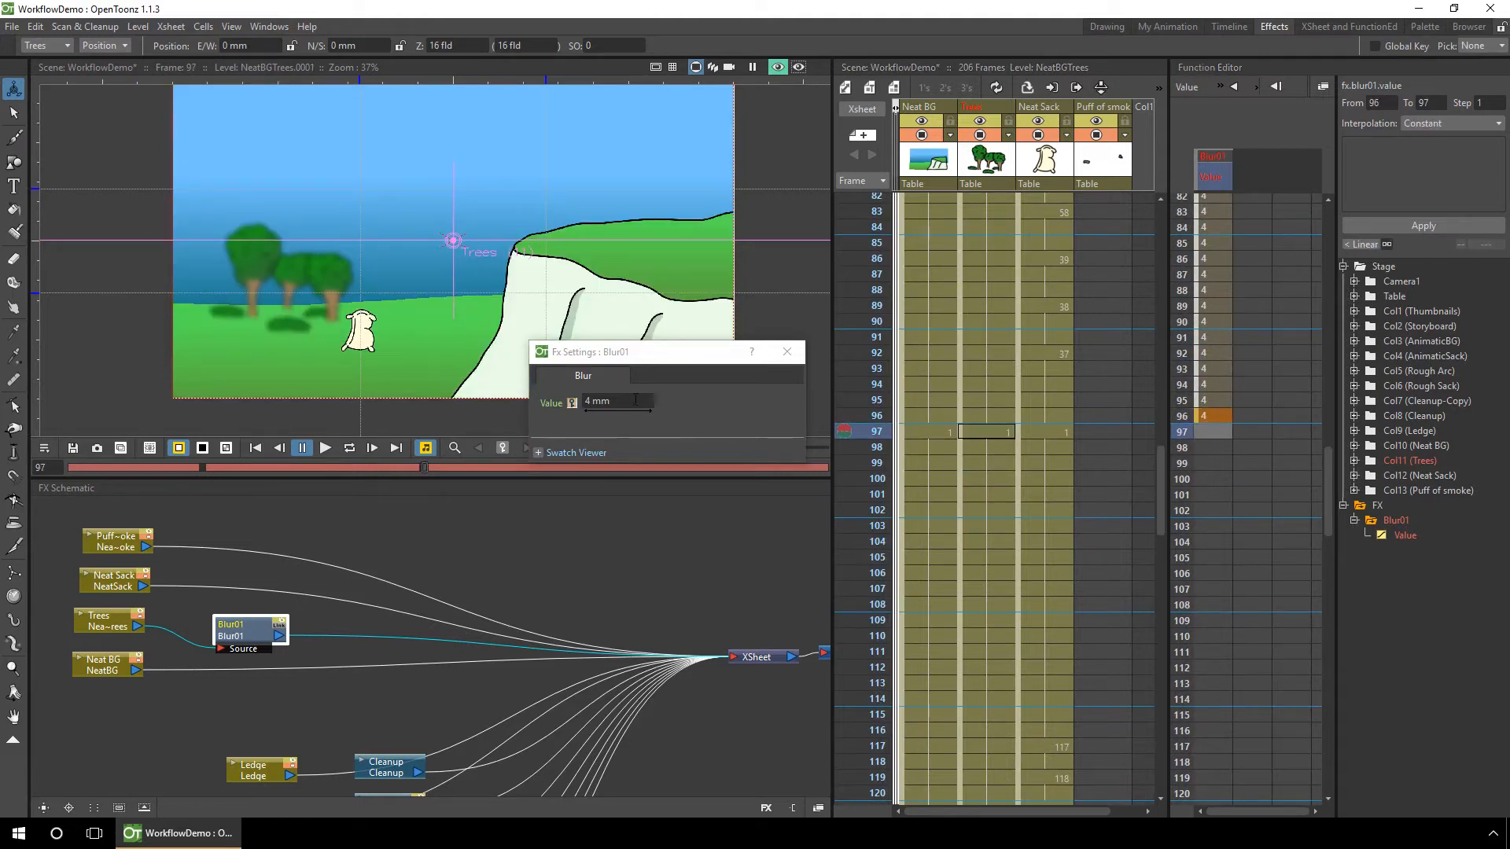
pyautogui.click(572, 403)
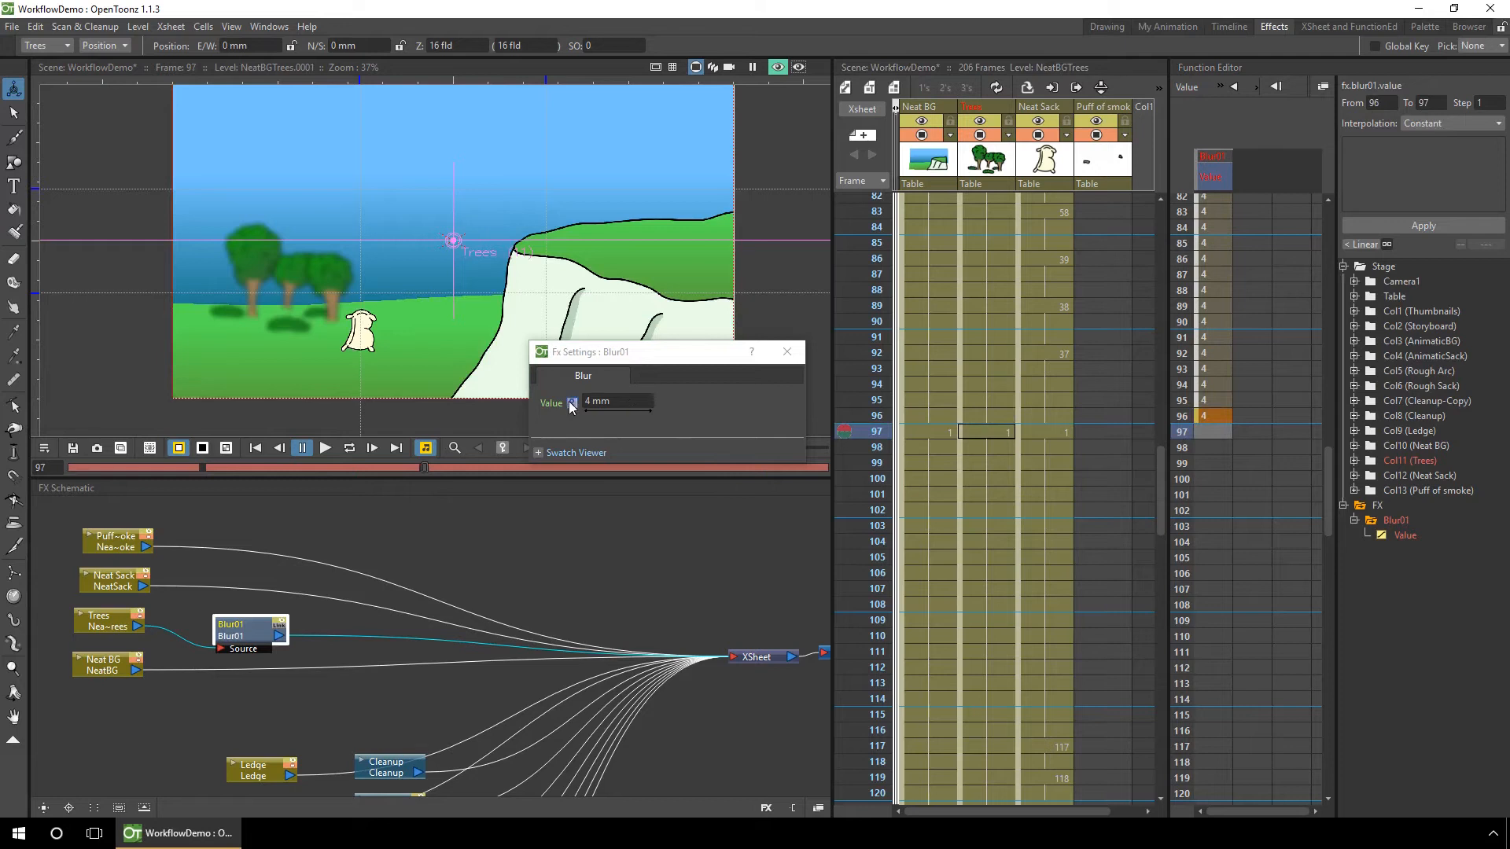
pyautogui.click(1219, 431)
pyautogui.doubleClick(1218, 431)
pyautogui.press('Return')
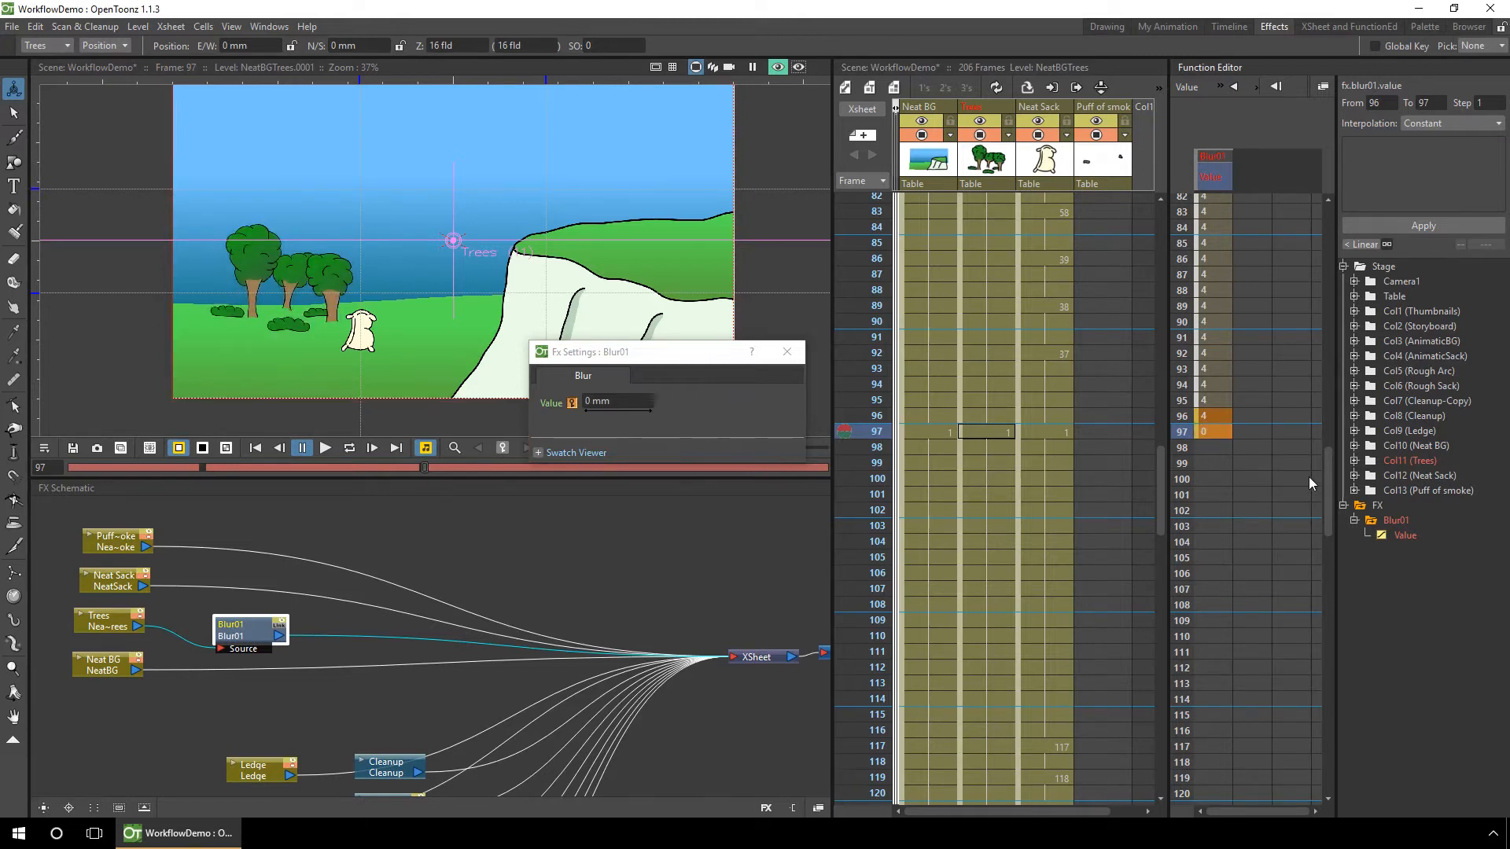
# Delete the Blur keyframe at frame 96 and inspect the interpolated values between frames 37 and 97.
pyautogui.moveTo(1329, 484); pyautogui.dragTo(1329, 449)
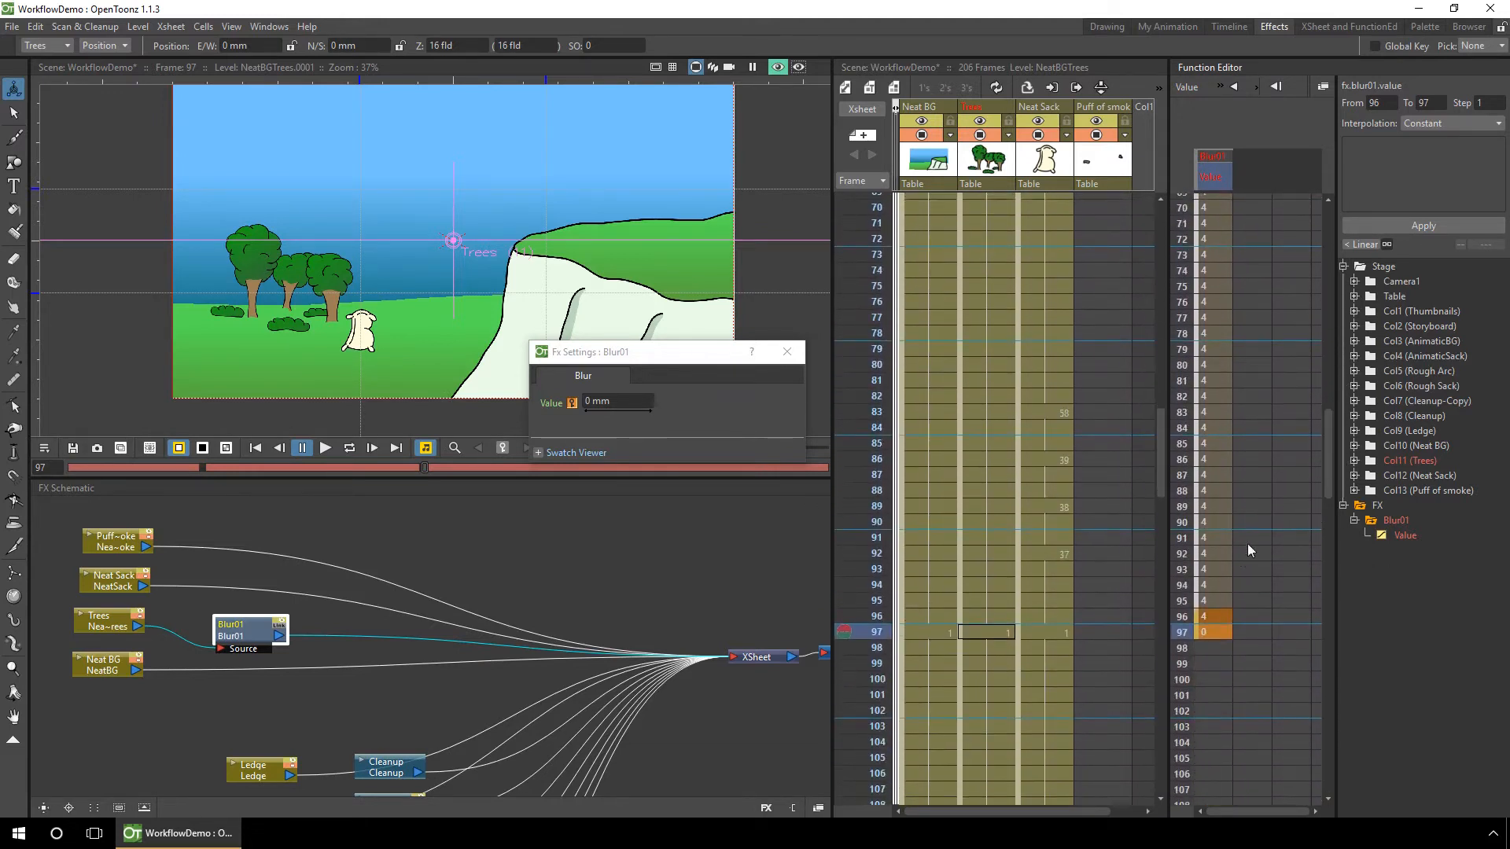
pyautogui.click(1215, 613)
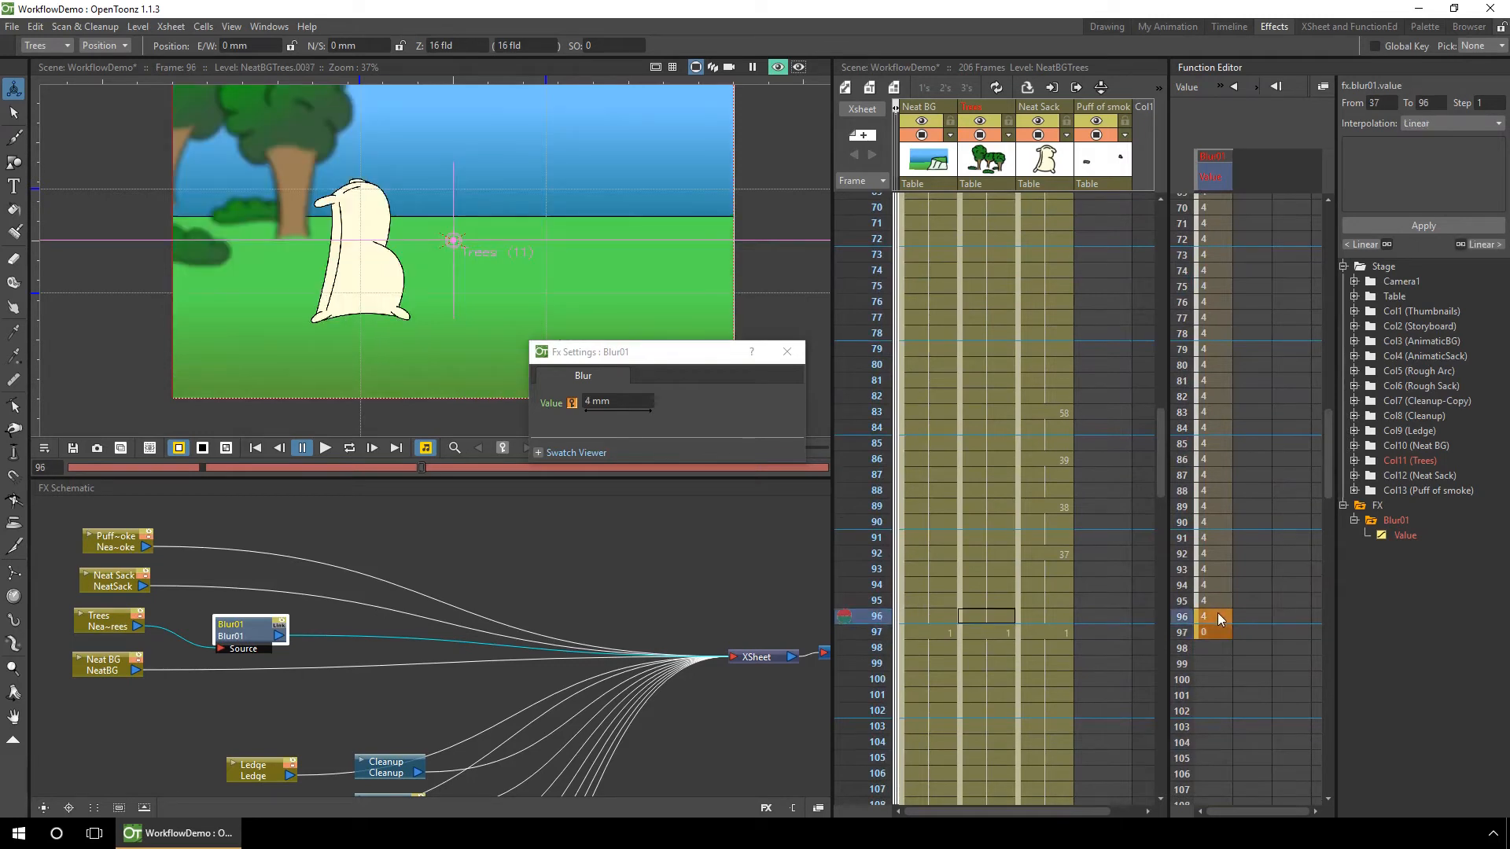
pyautogui.press('Delete')
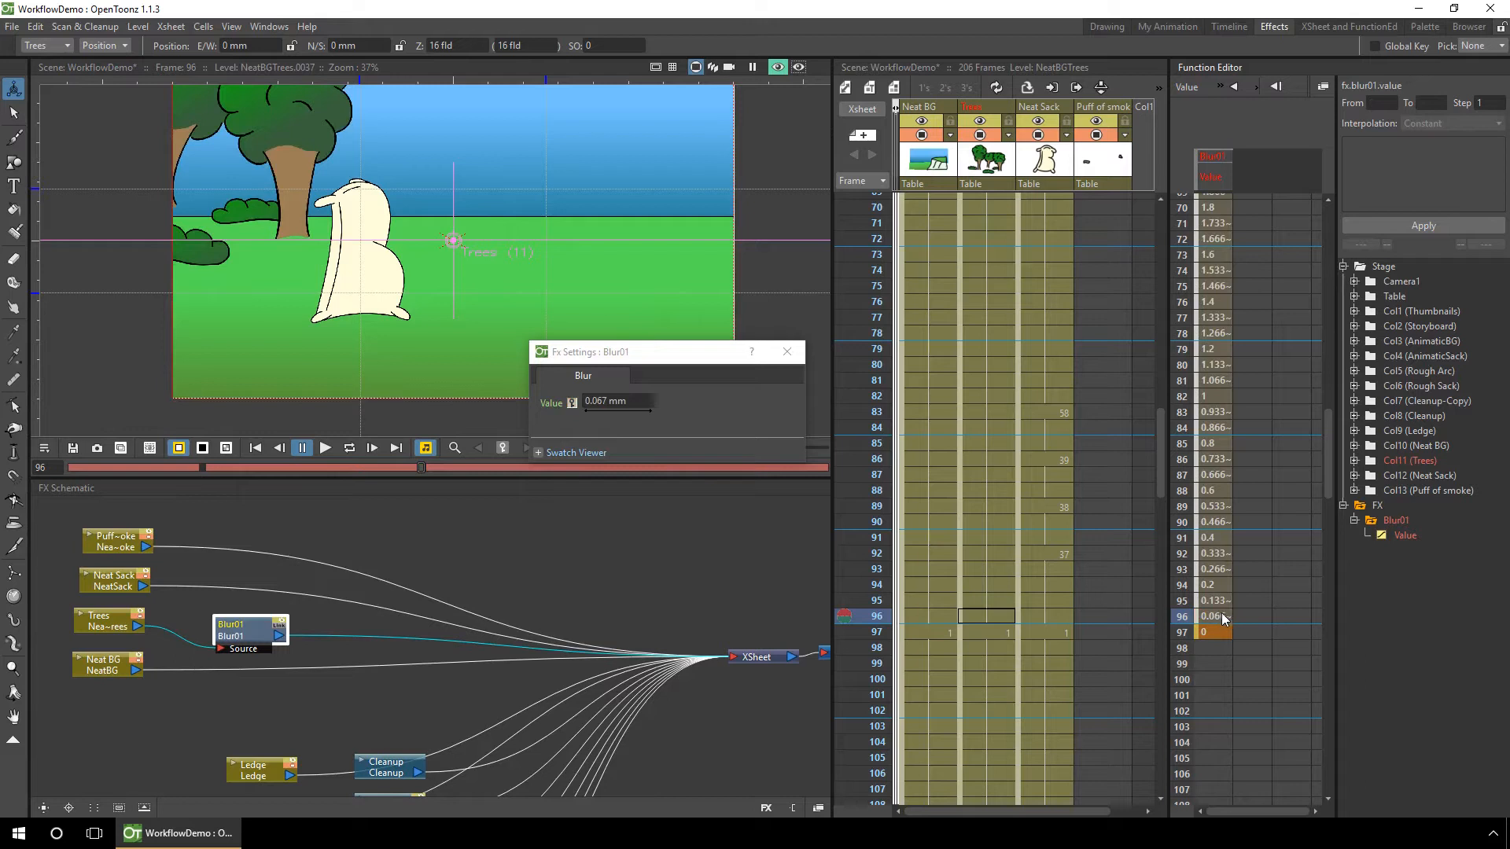
pyautogui.moveTo(1331, 460); pyautogui.dragTo(1329, 344)
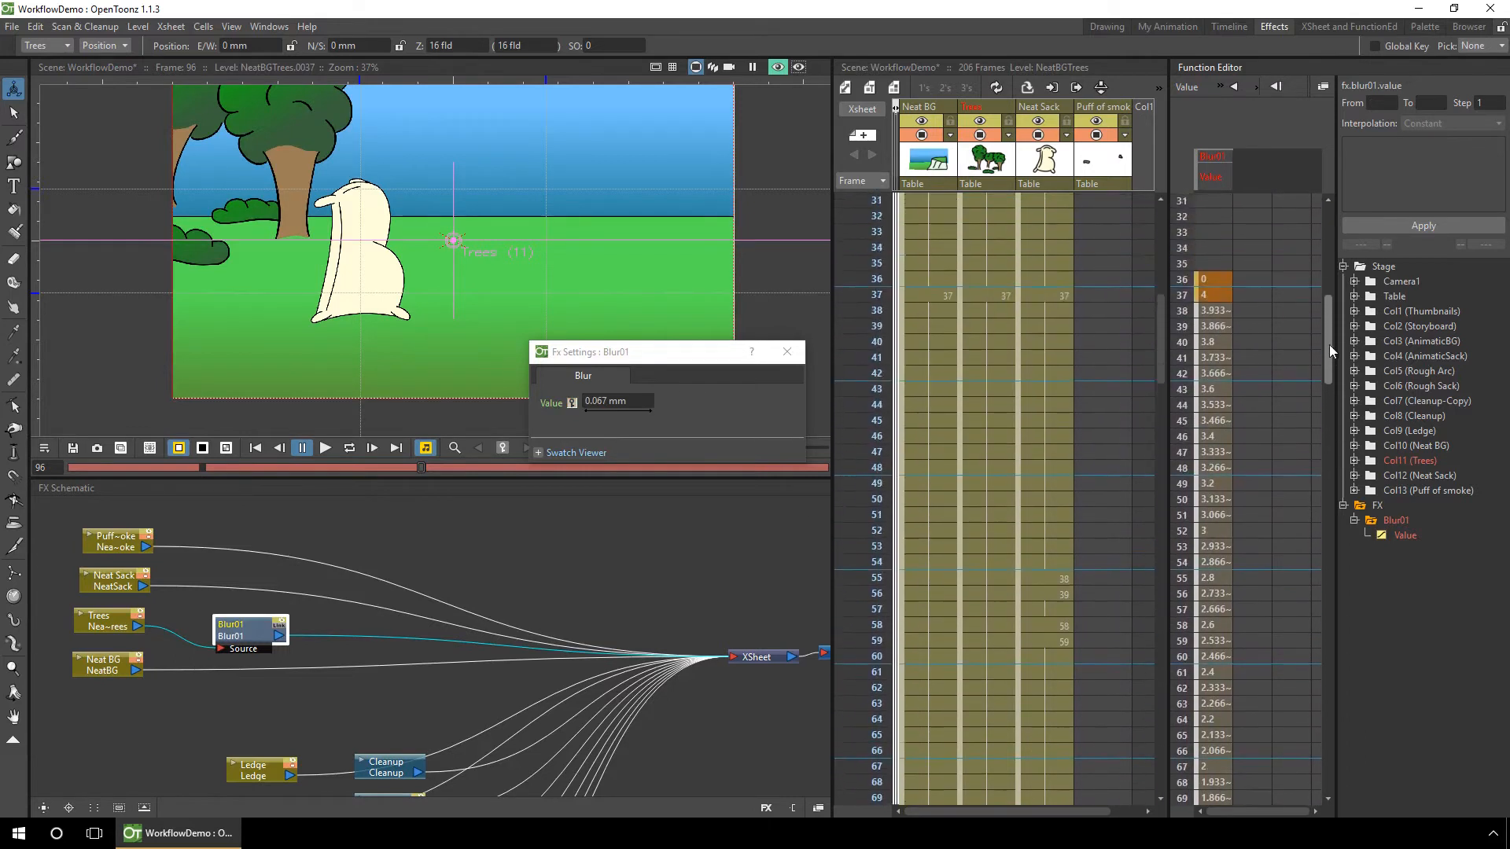
pyautogui.click(1181, 353)
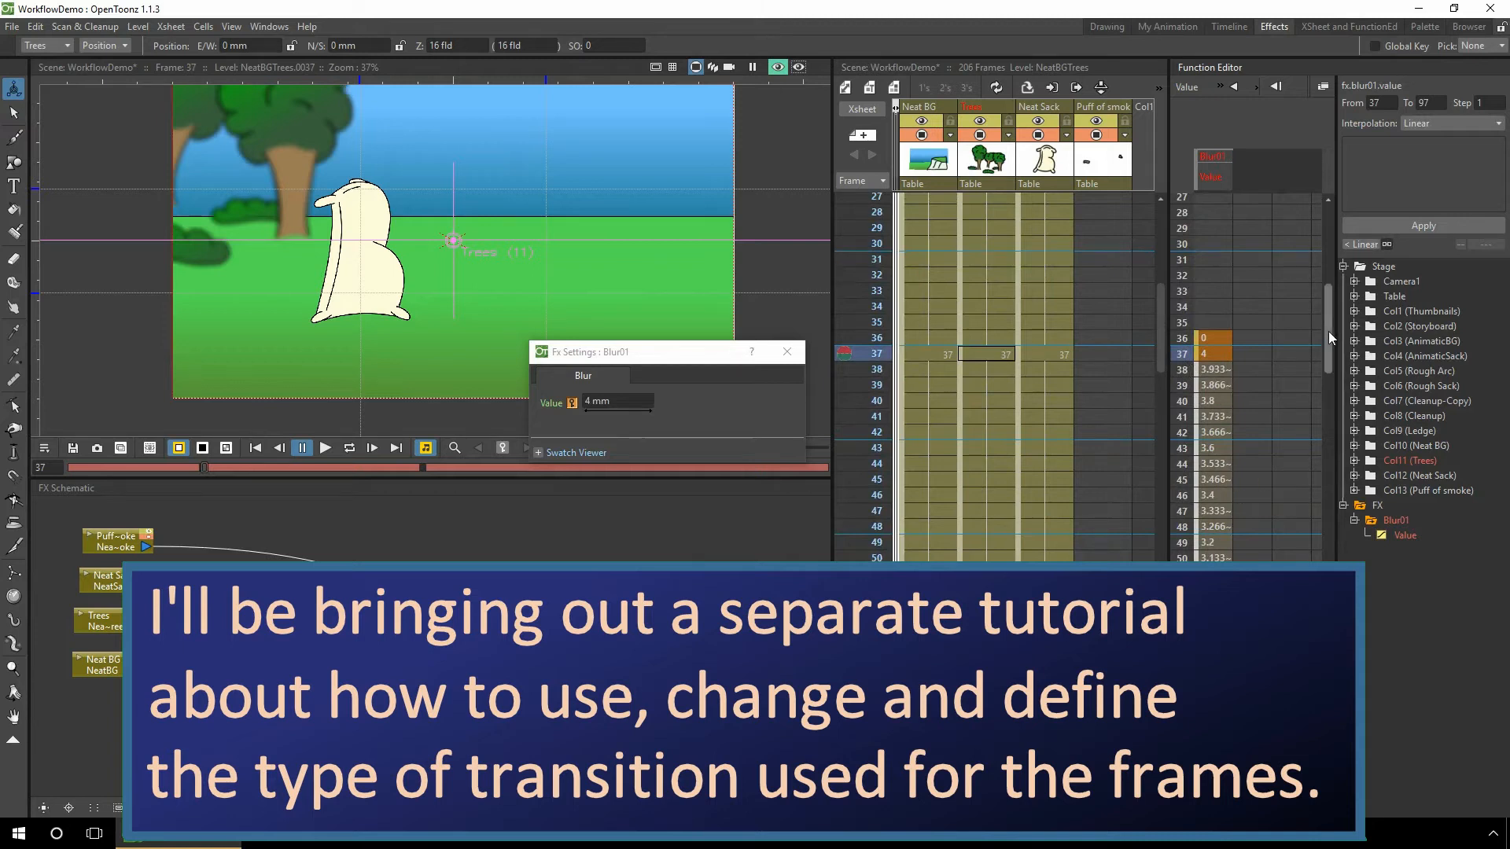
pyautogui.moveTo(1329, 332); pyautogui.dragTo(1339, 463)
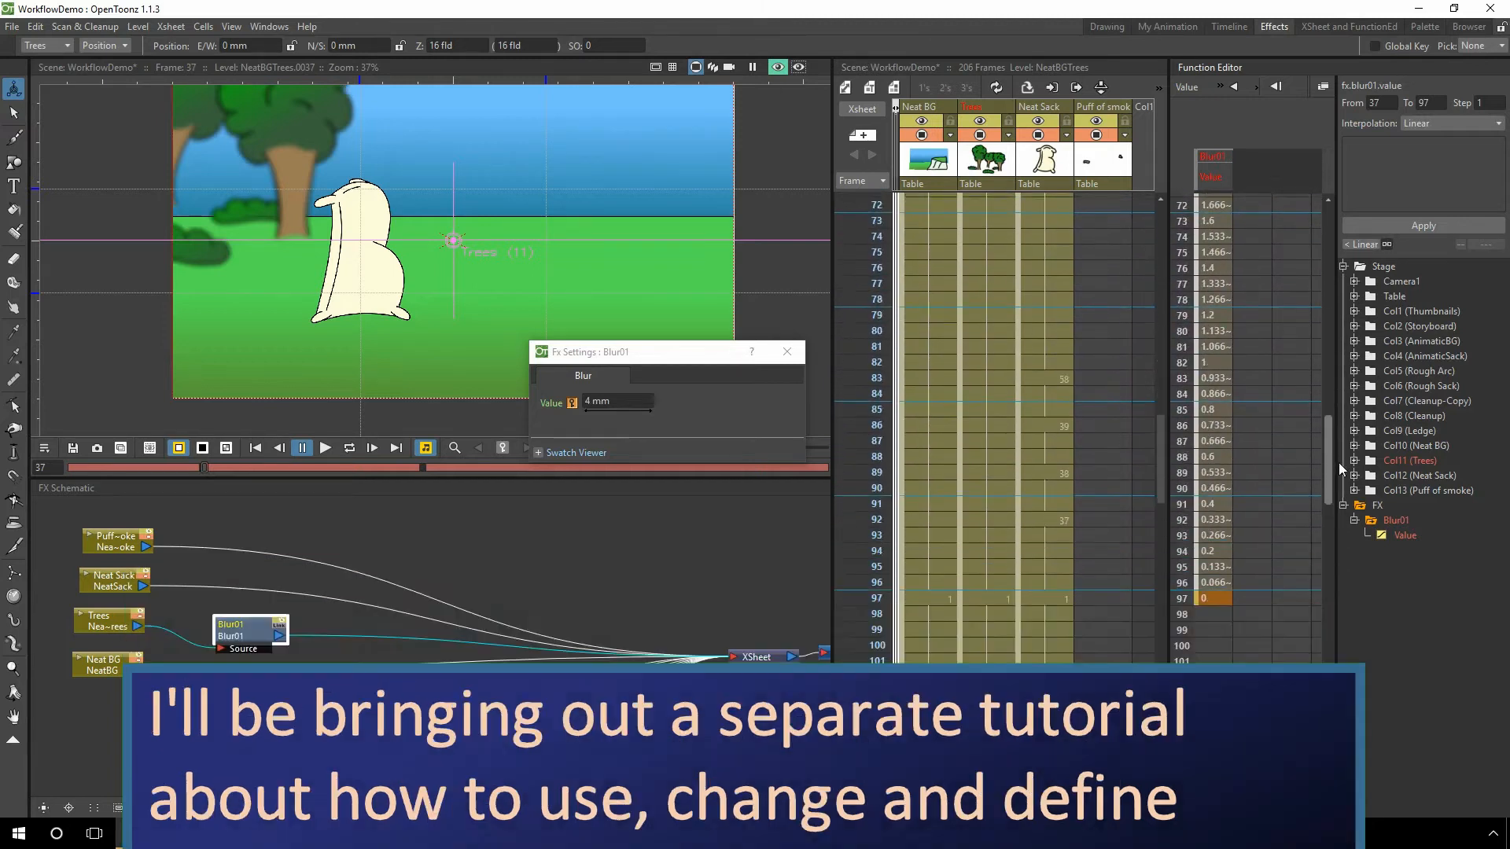
# Restore the Blur keyframe at frame 96 with a value of 4.
pyautogui.doubleClick(1216, 586)
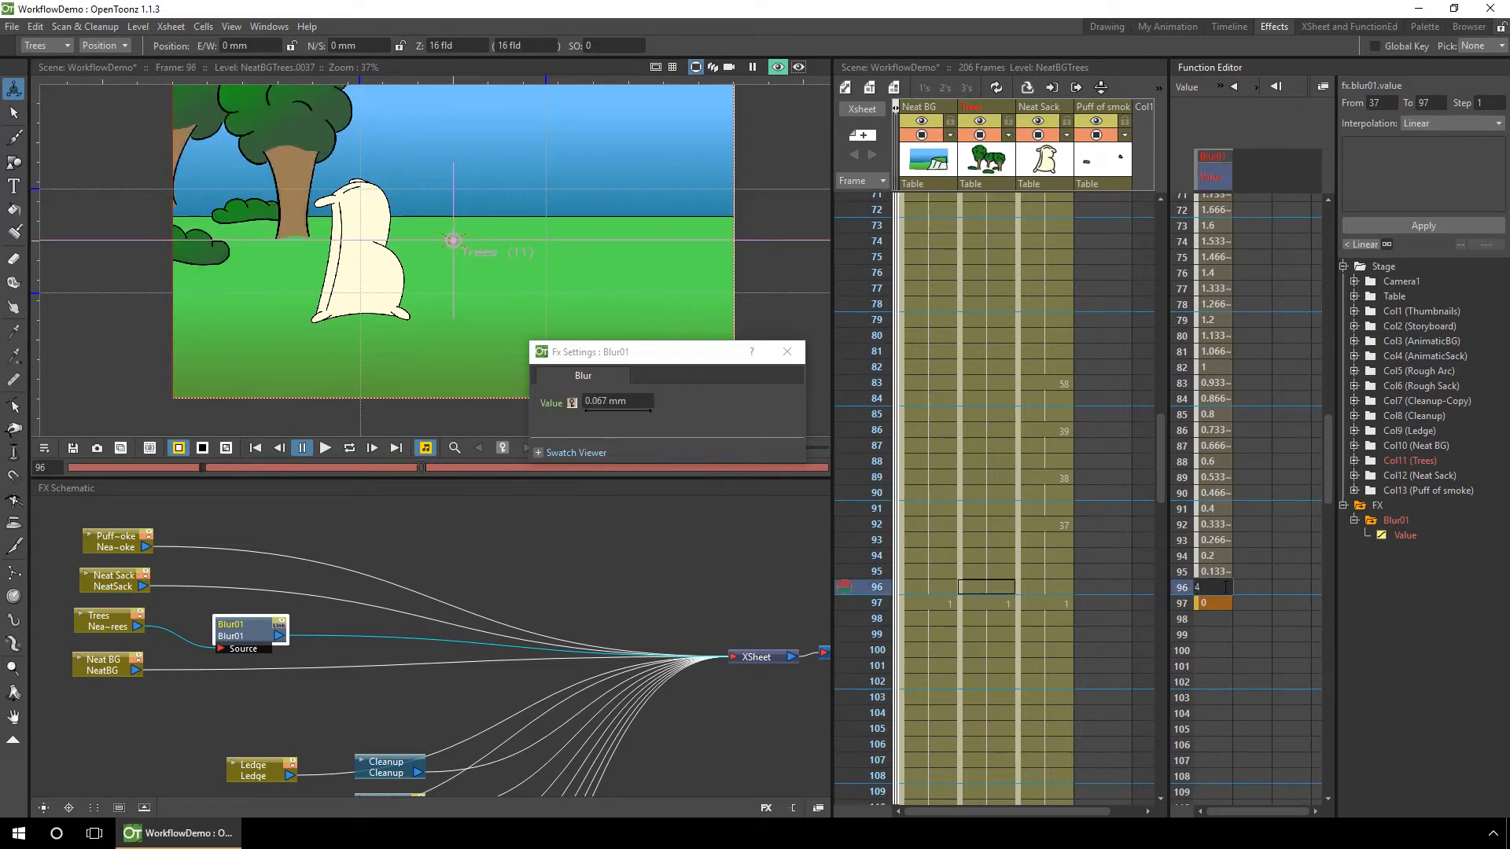
pyautogui.write('4')
pyautogui.press('Return')
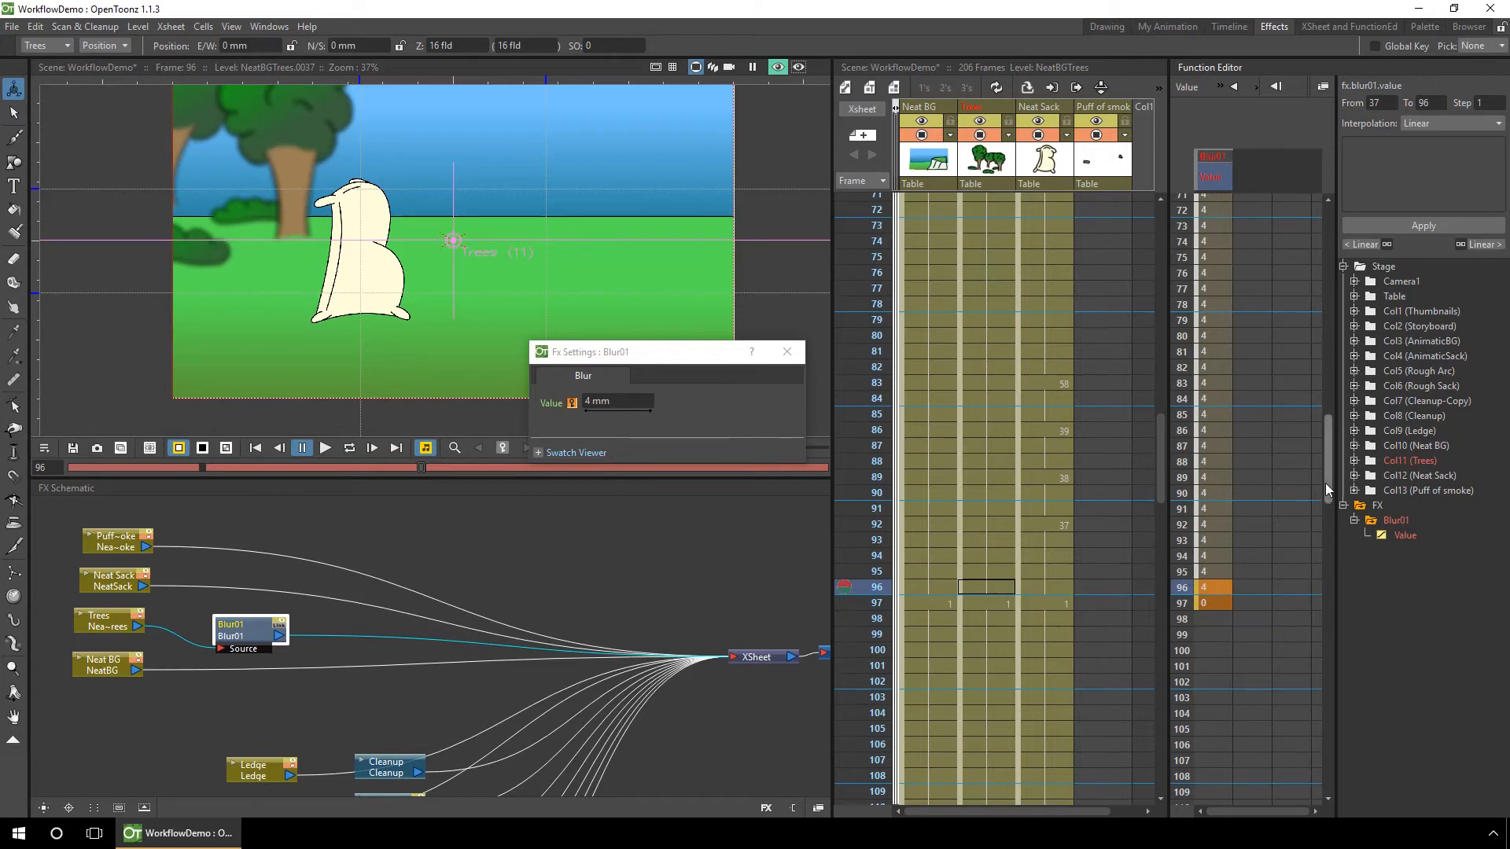
# Render a full preview of the scene, fit it to the window, play it from the first frame to check the tree blur, and close it.
pyautogui.moveTo(1324, 482)
pyautogui.mouseDown()
pyautogui.moveTo(1314, 342)
pyautogui.moveTo(1334, 506)
pyautogui.mouseUp()
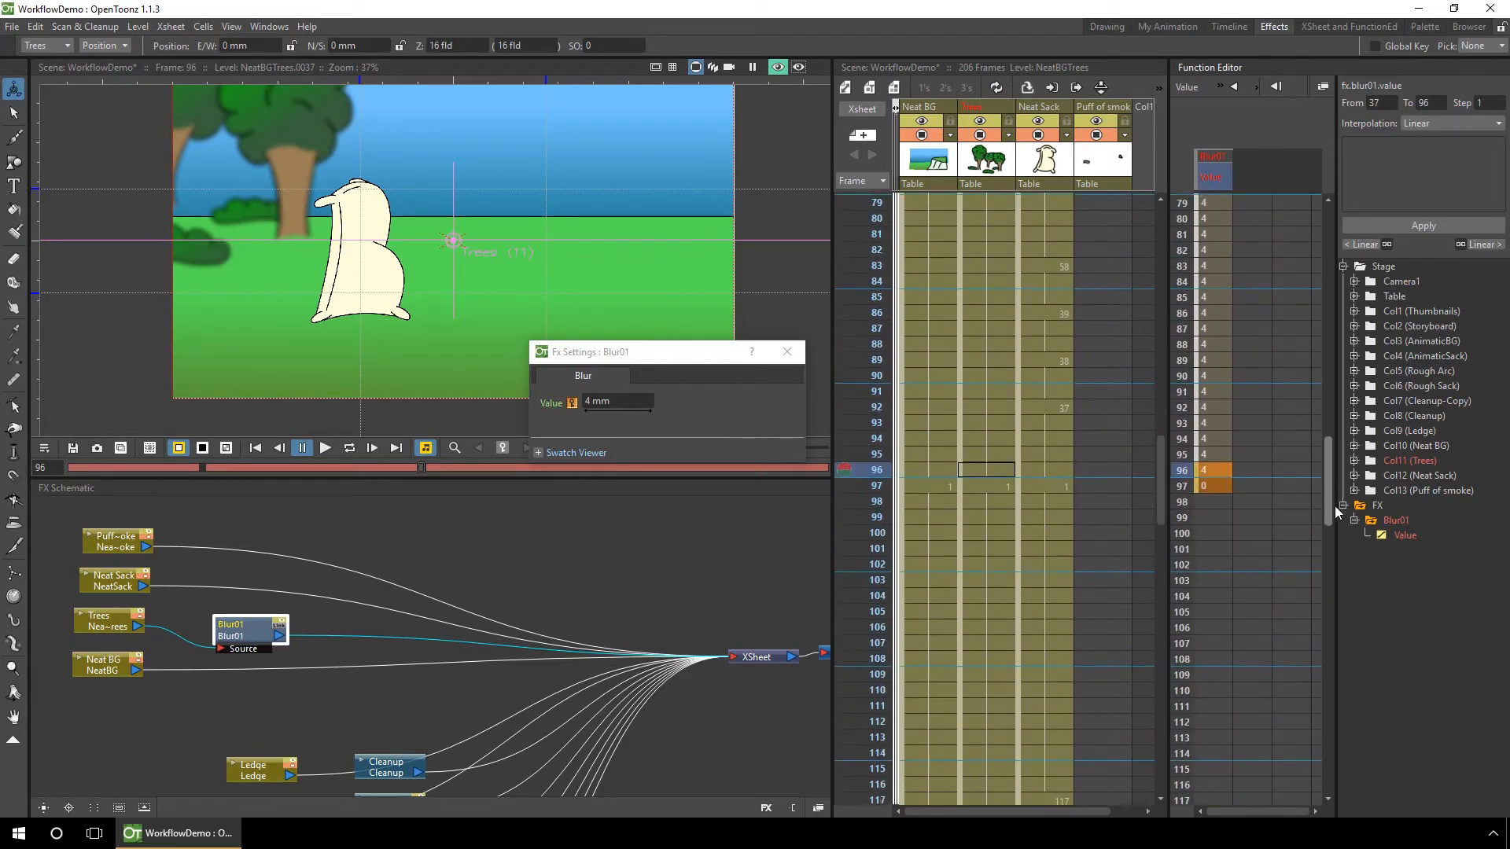
pyautogui.click(789, 361)
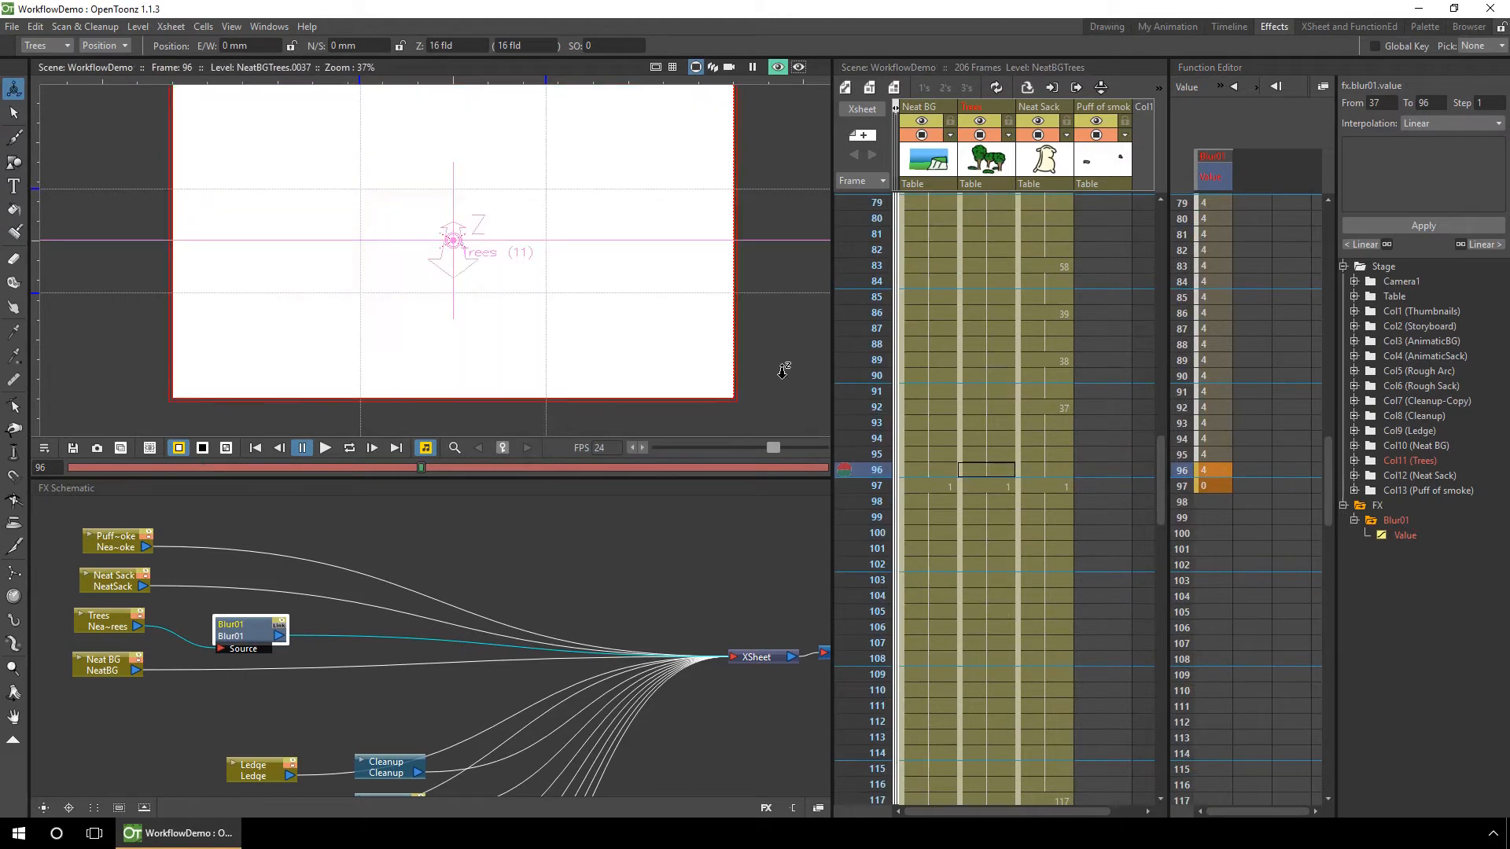
pyautogui.hotkey('ctrl', 'r')
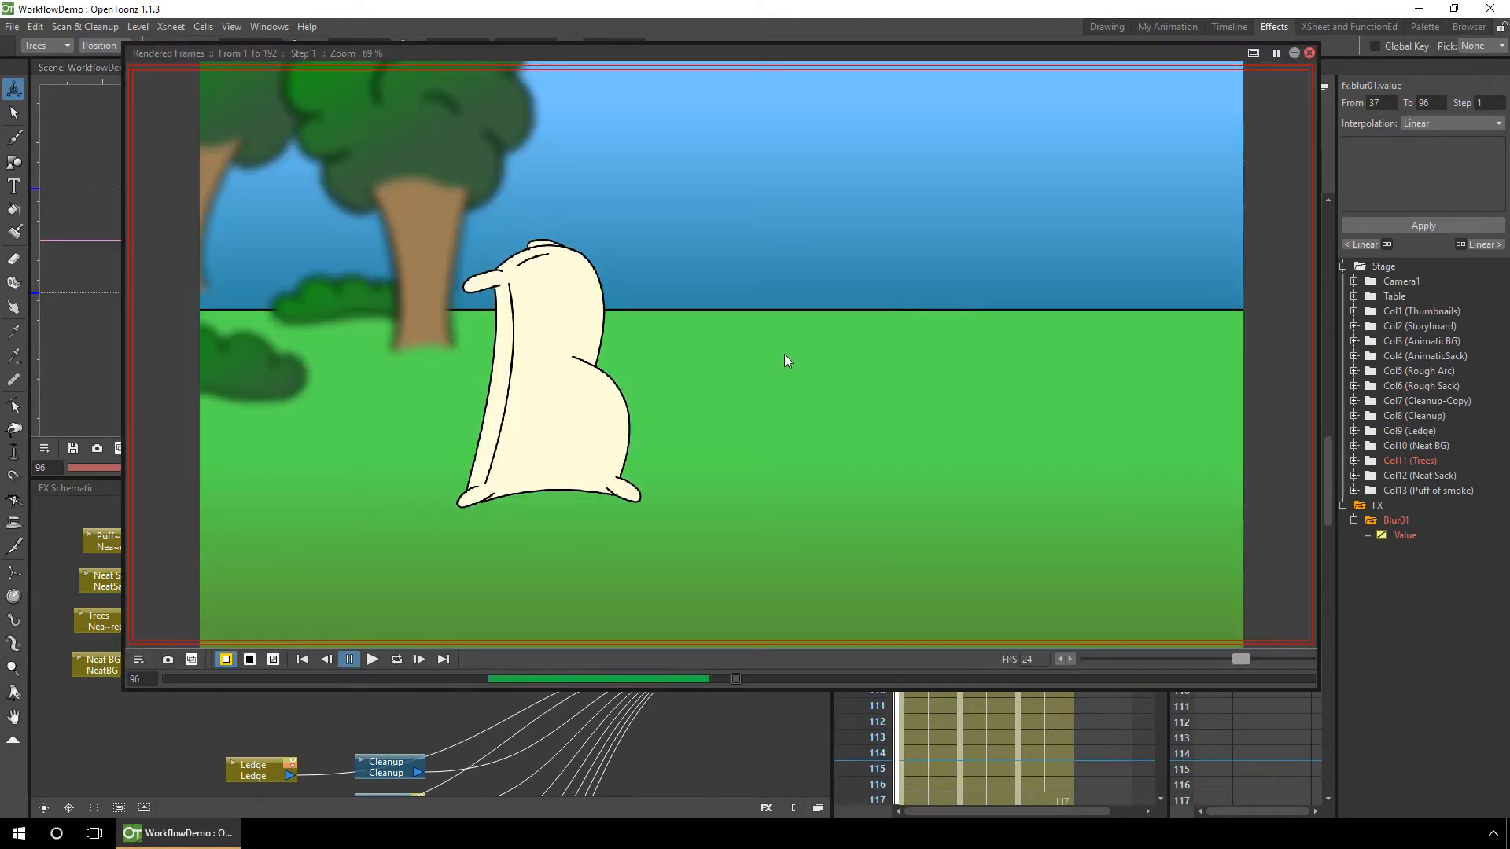
pyautogui.rightClick(791, 354)
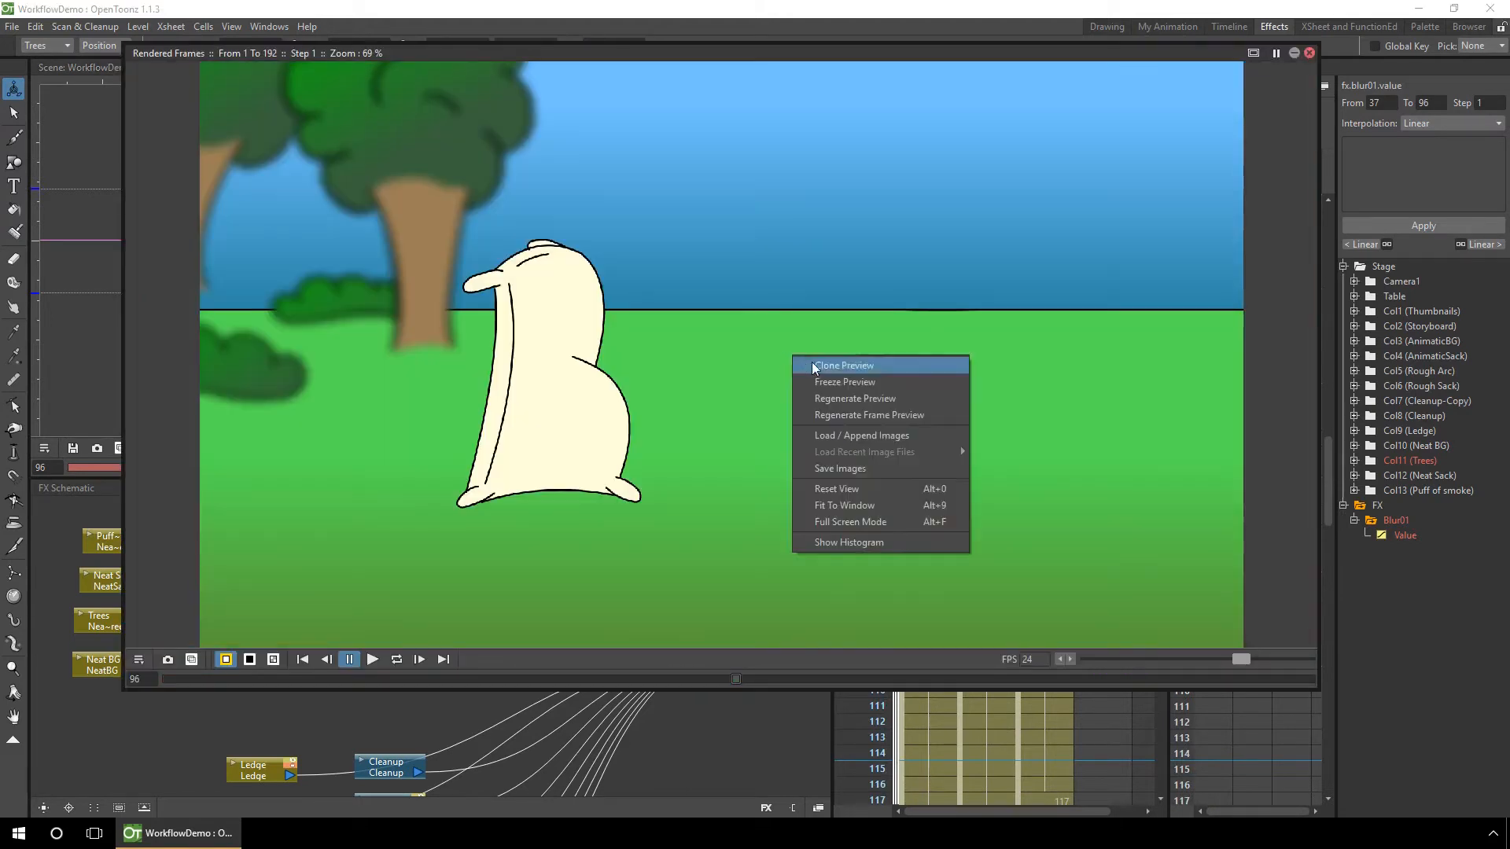
pyautogui.click(836, 511)
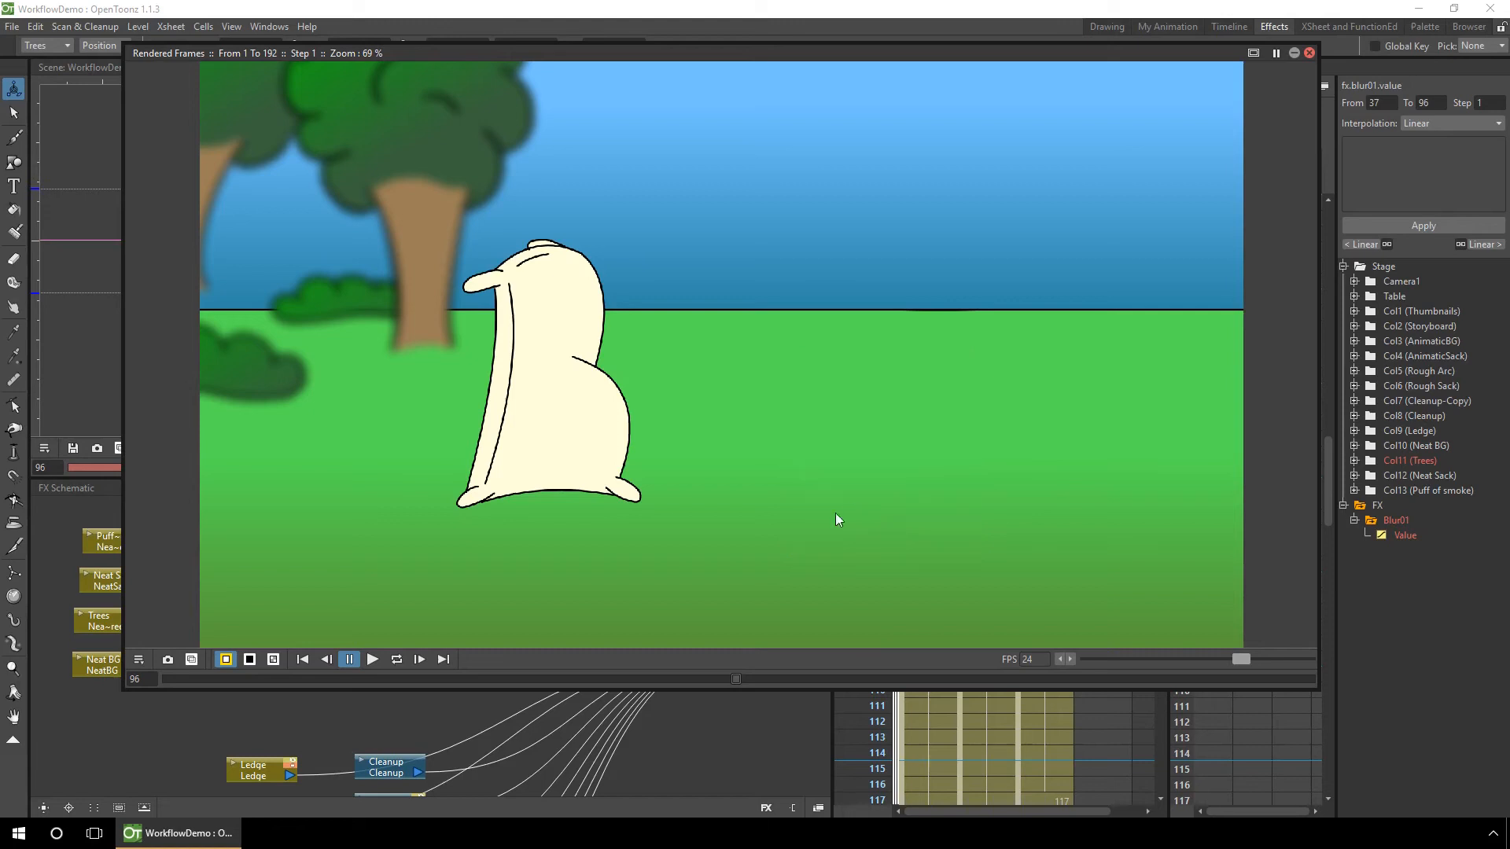
pyautogui.click(303, 660)
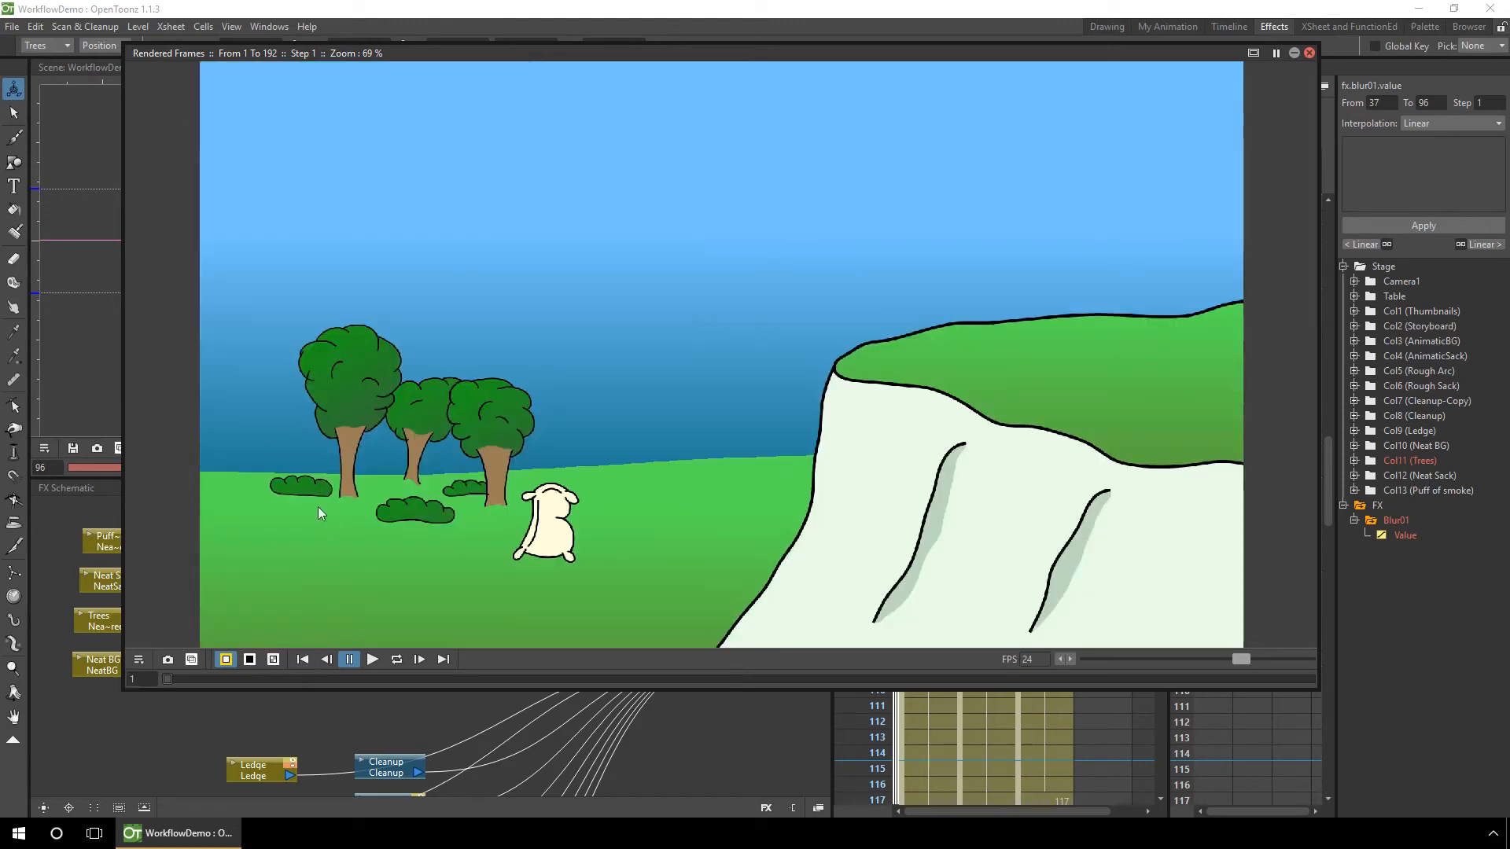
pyautogui.click(373, 659)
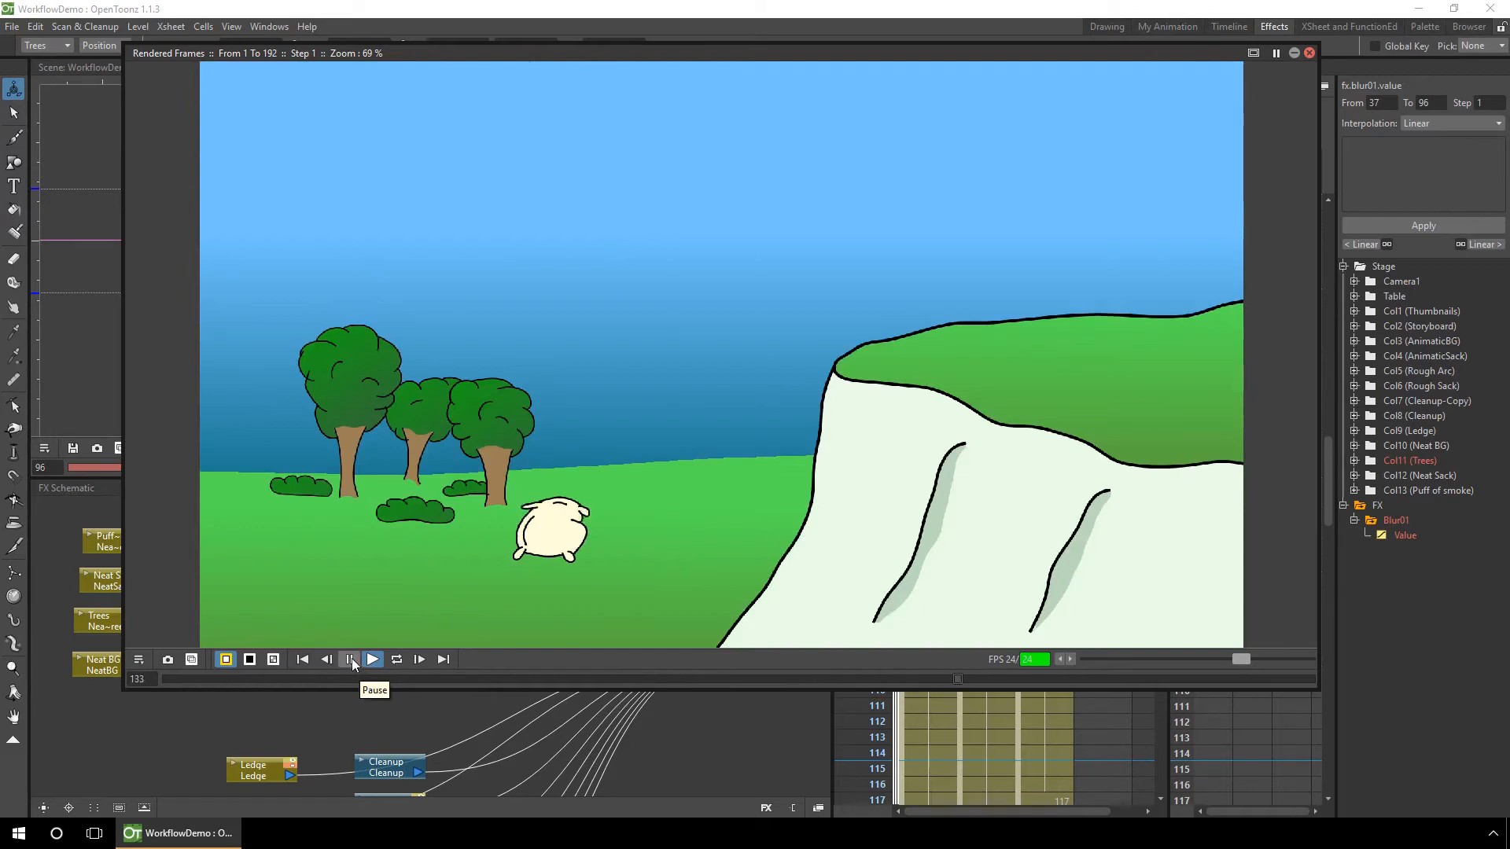
pyautogui.click(351, 659)
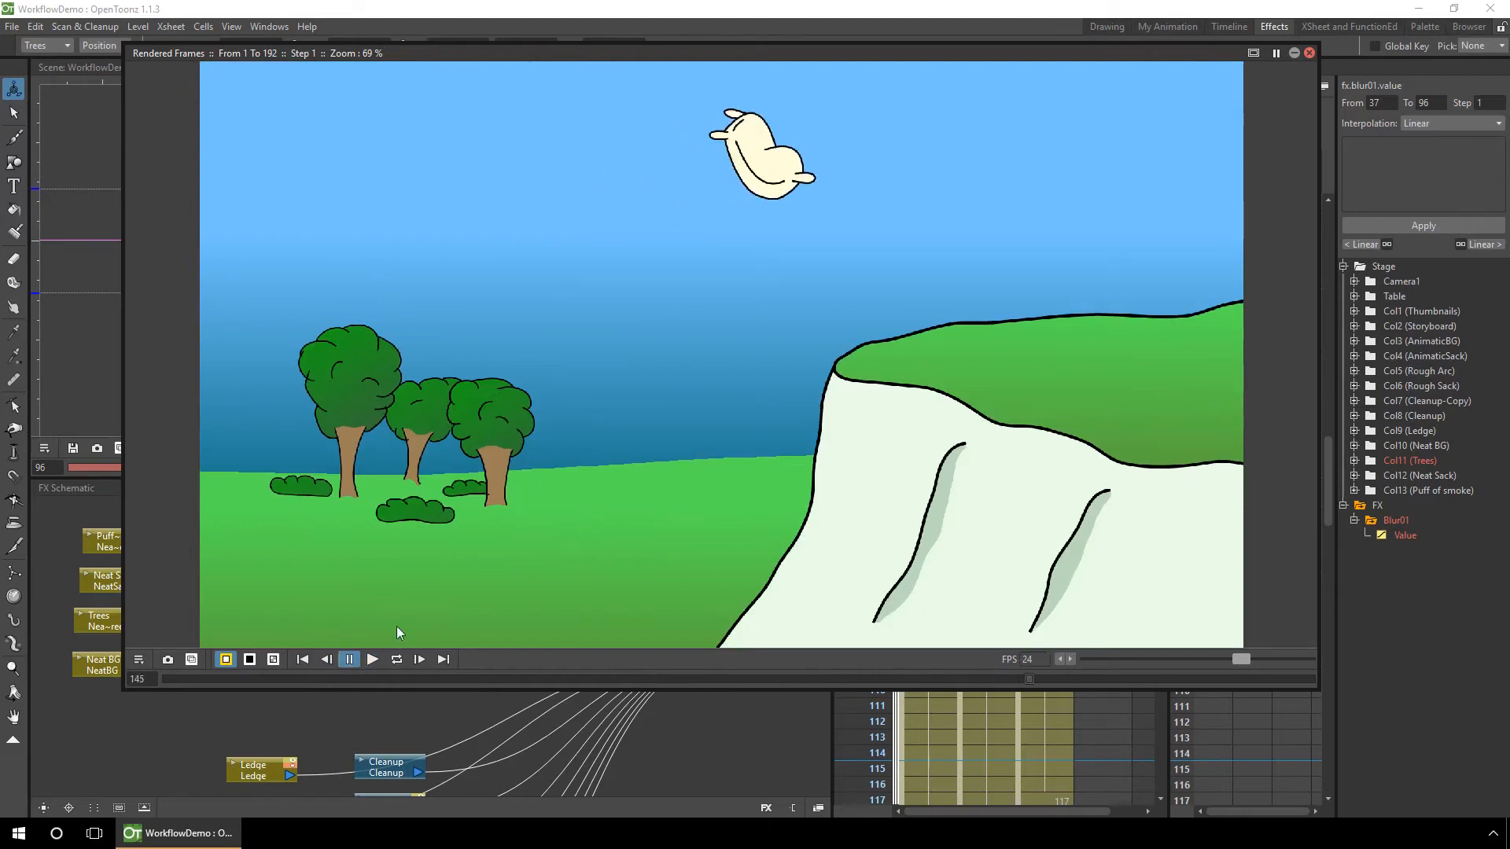
pyautogui.click(1310, 53)
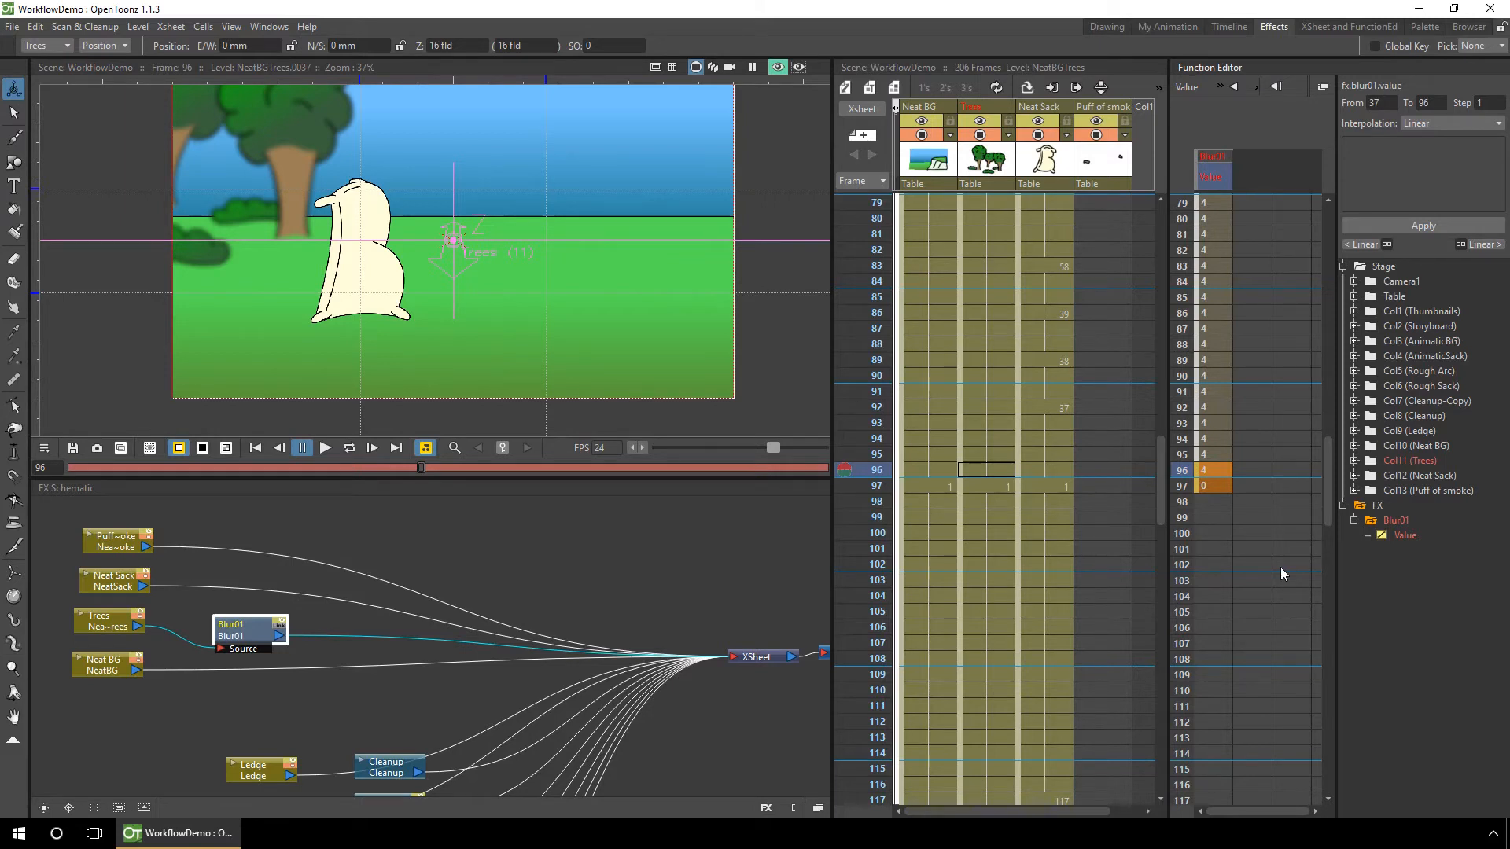
pyautogui.rightClick(98, 619)
pyautogui.moveTo(192, 386)
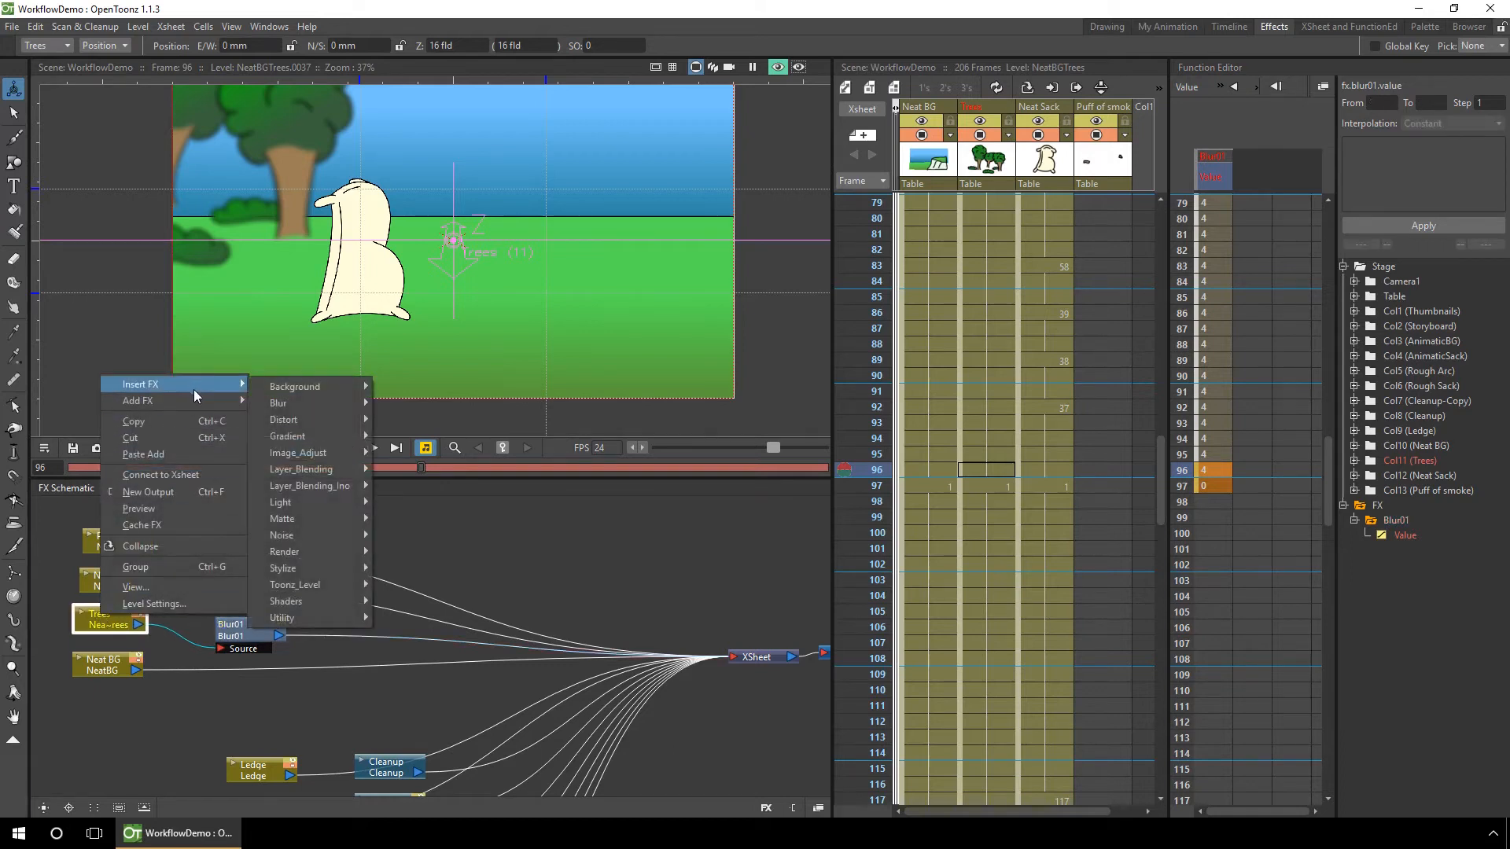
pyautogui.moveTo(313, 404)
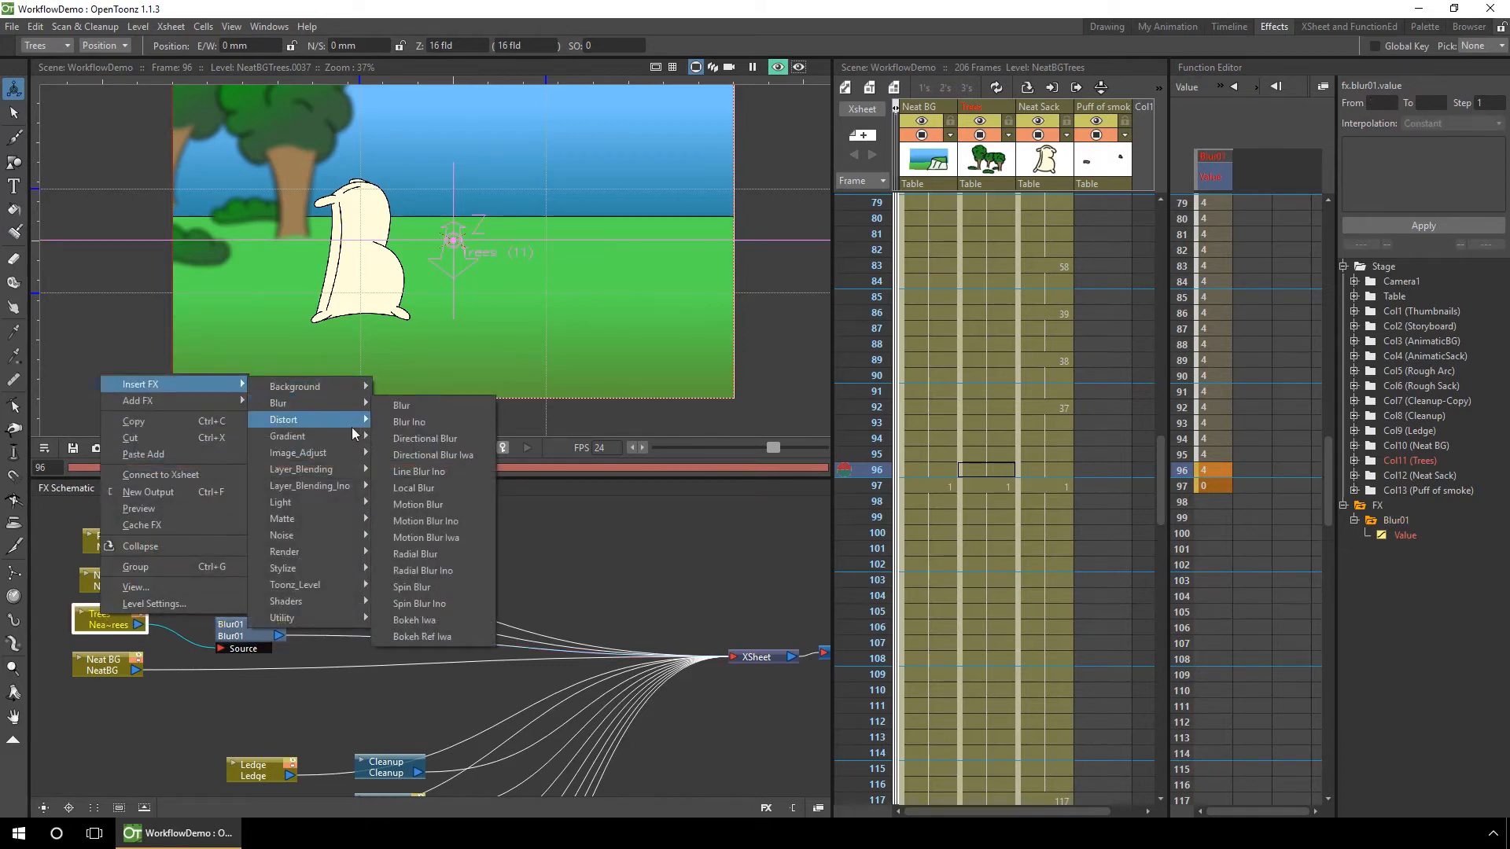
pyautogui.click(564, 542)
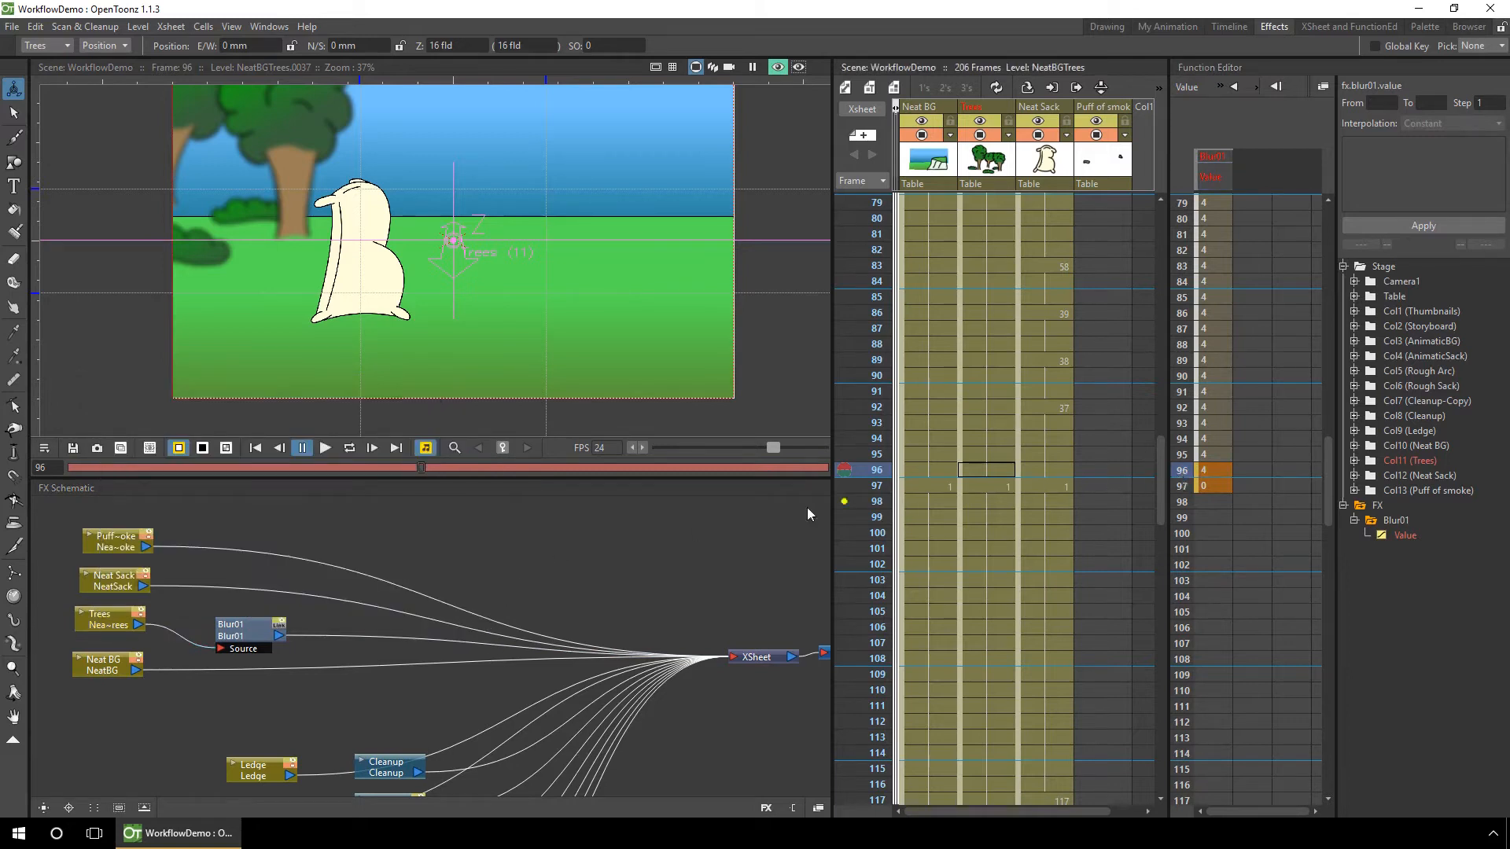
# Delete the trees' Blur keyframe at frame 97 and re-enter it with a value of 0.
pyautogui.doubleClick(253, 625)
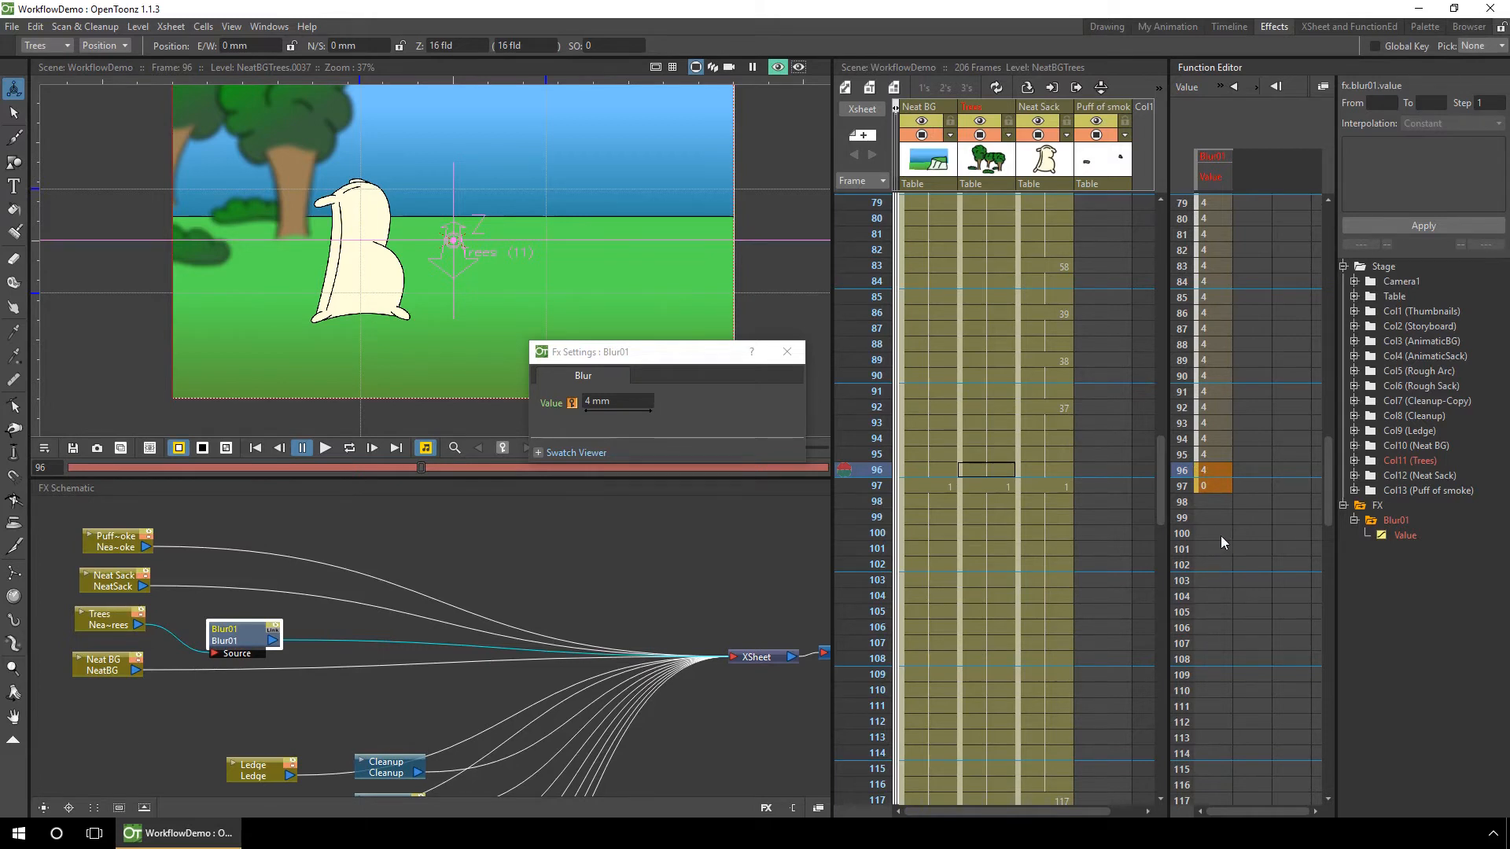
pyautogui.moveTo(1215, 549); pyautogui.dragTo(1206, 593)
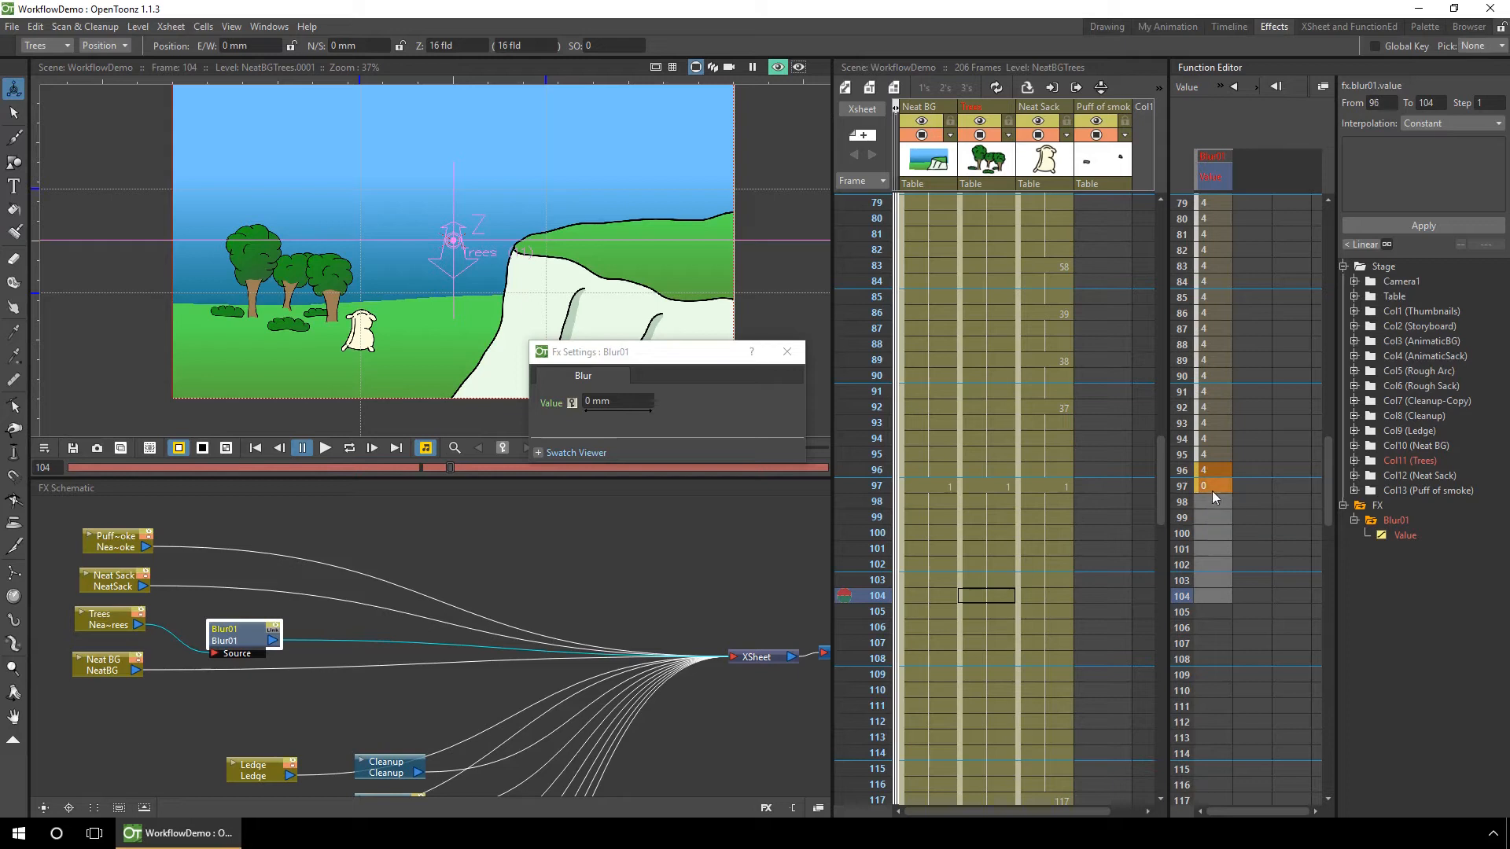
pyautogui.press('Delete')
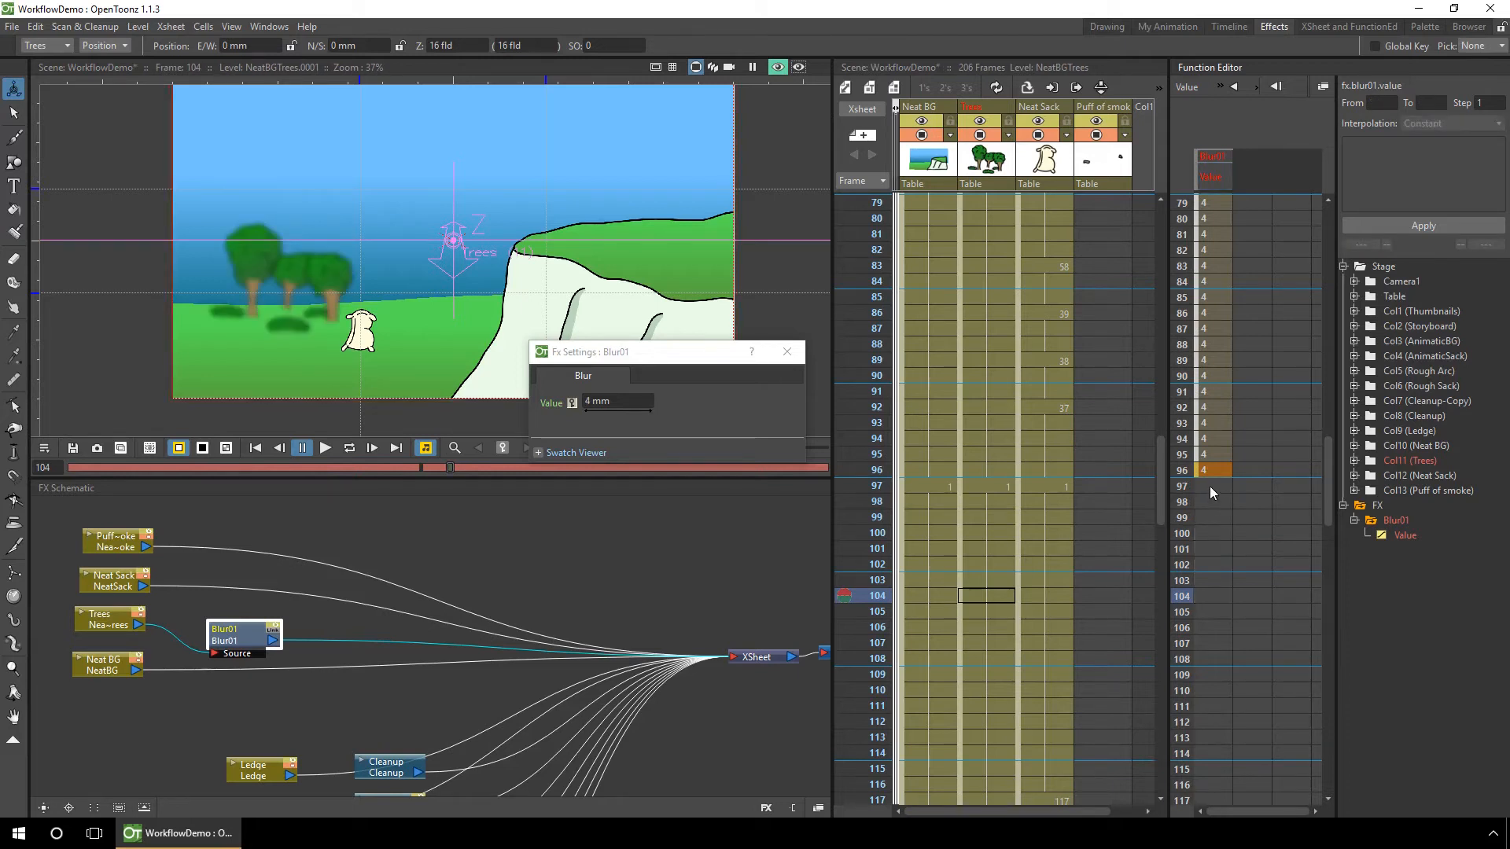
pyautogui.doubleClick(1210, 486)
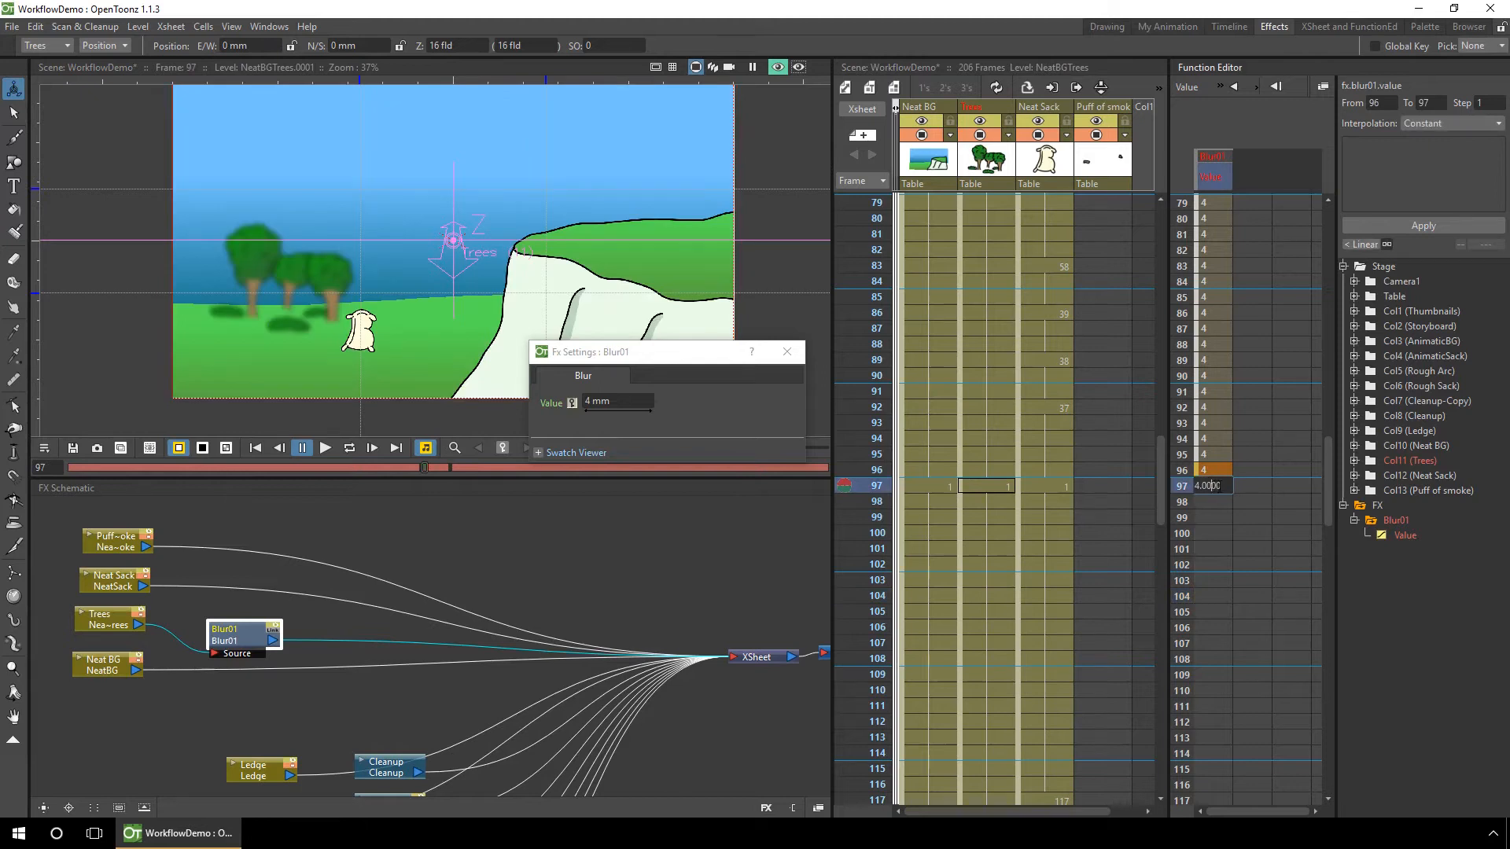
pyautogui.doubleClick(1218, 486)
pyautogui.write('0')
pyautogui.press('Return')
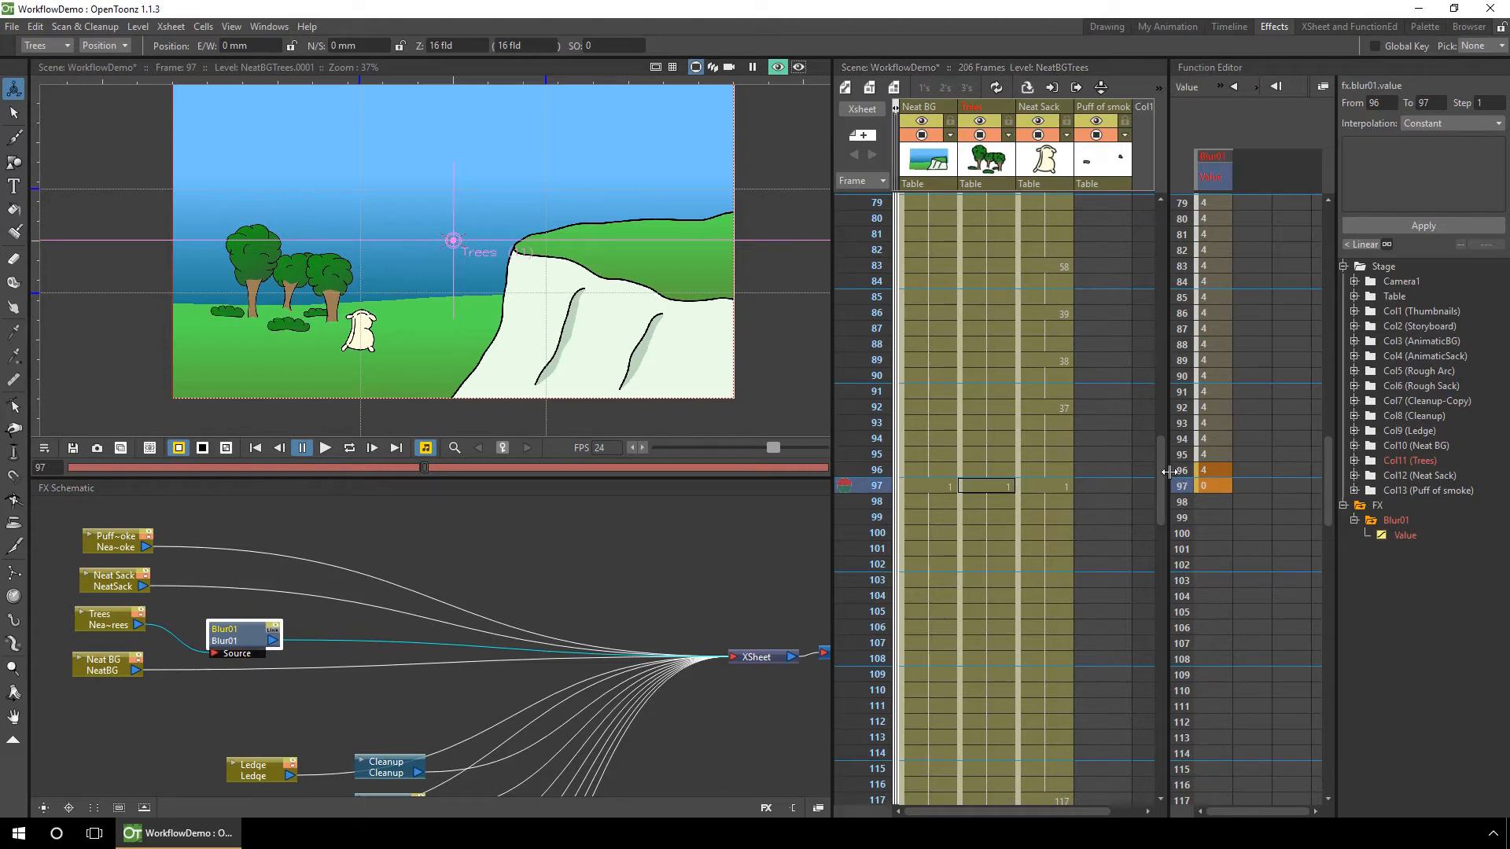
# Turn off the viewer preview and scrub the sack's jump between frames 133 and 136, stopping on frame 135.
pyautogui.moveTo(1160, 475); pyautogui.dragTo(1178, 610)
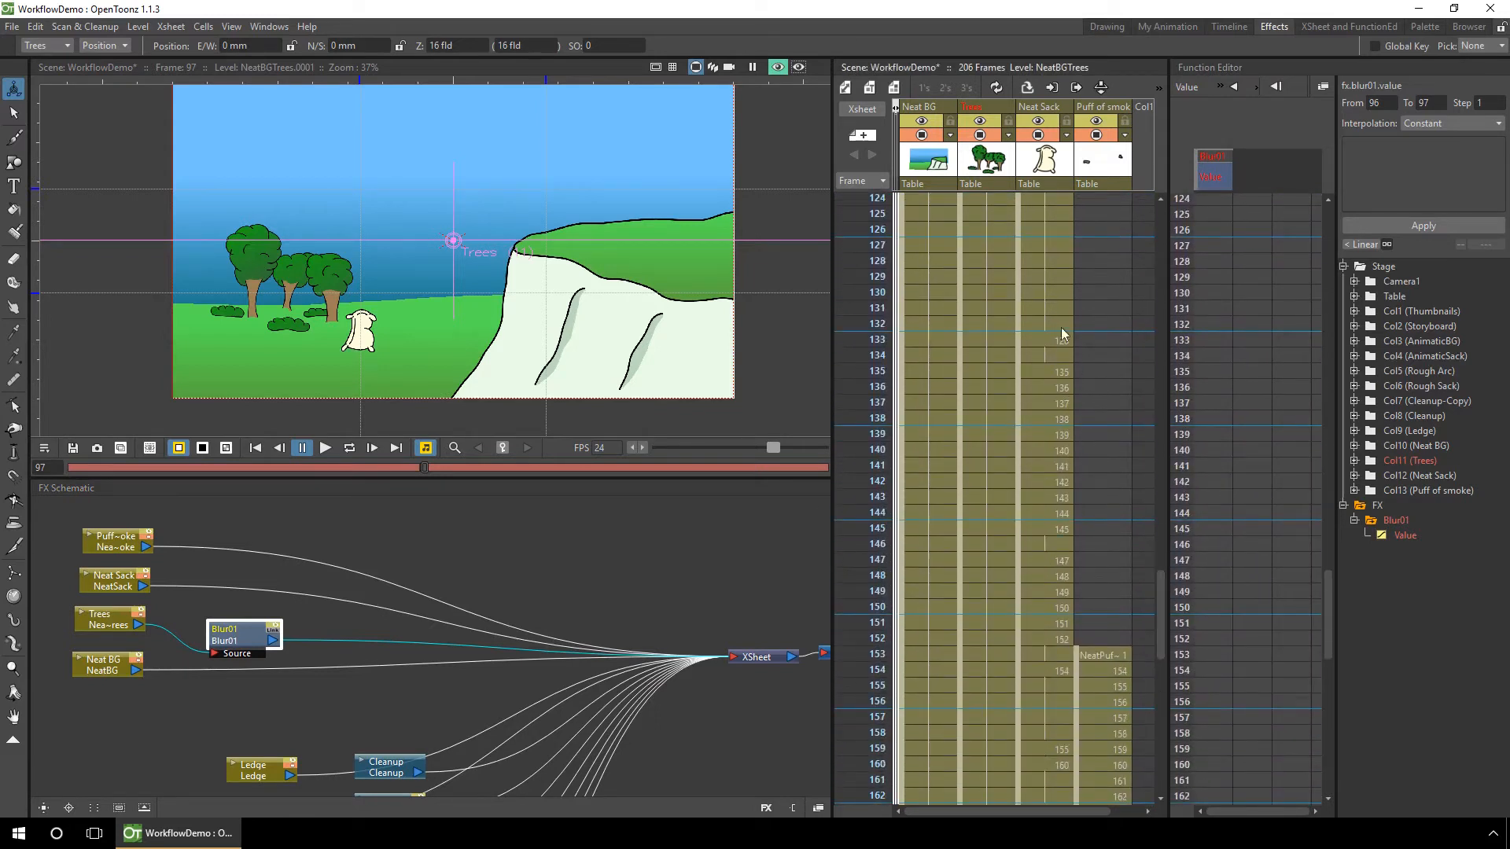
pyautogui.click(885, 339)
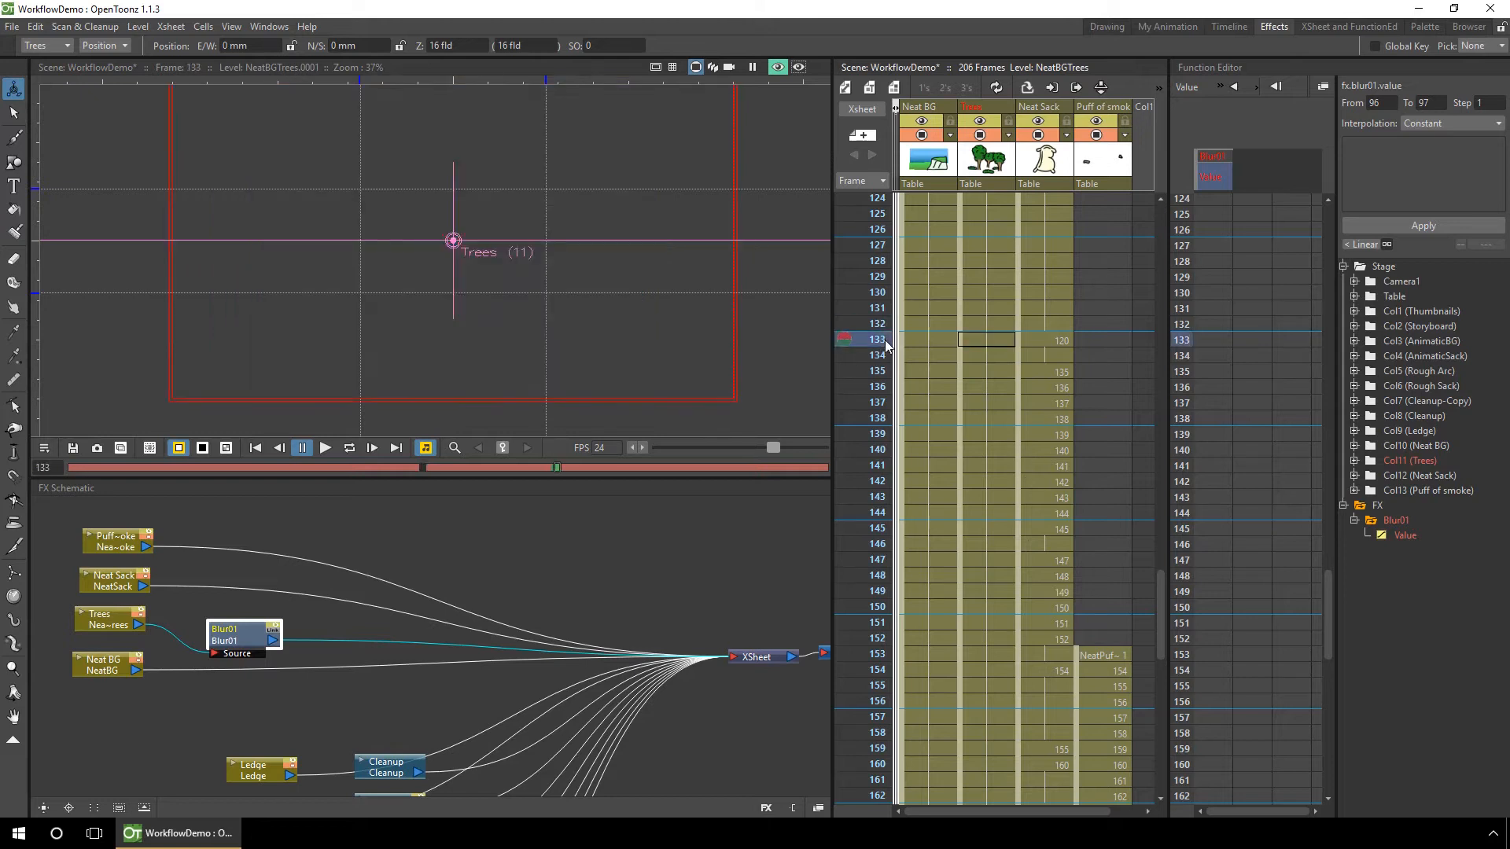
pyautogui.click(778, 67)
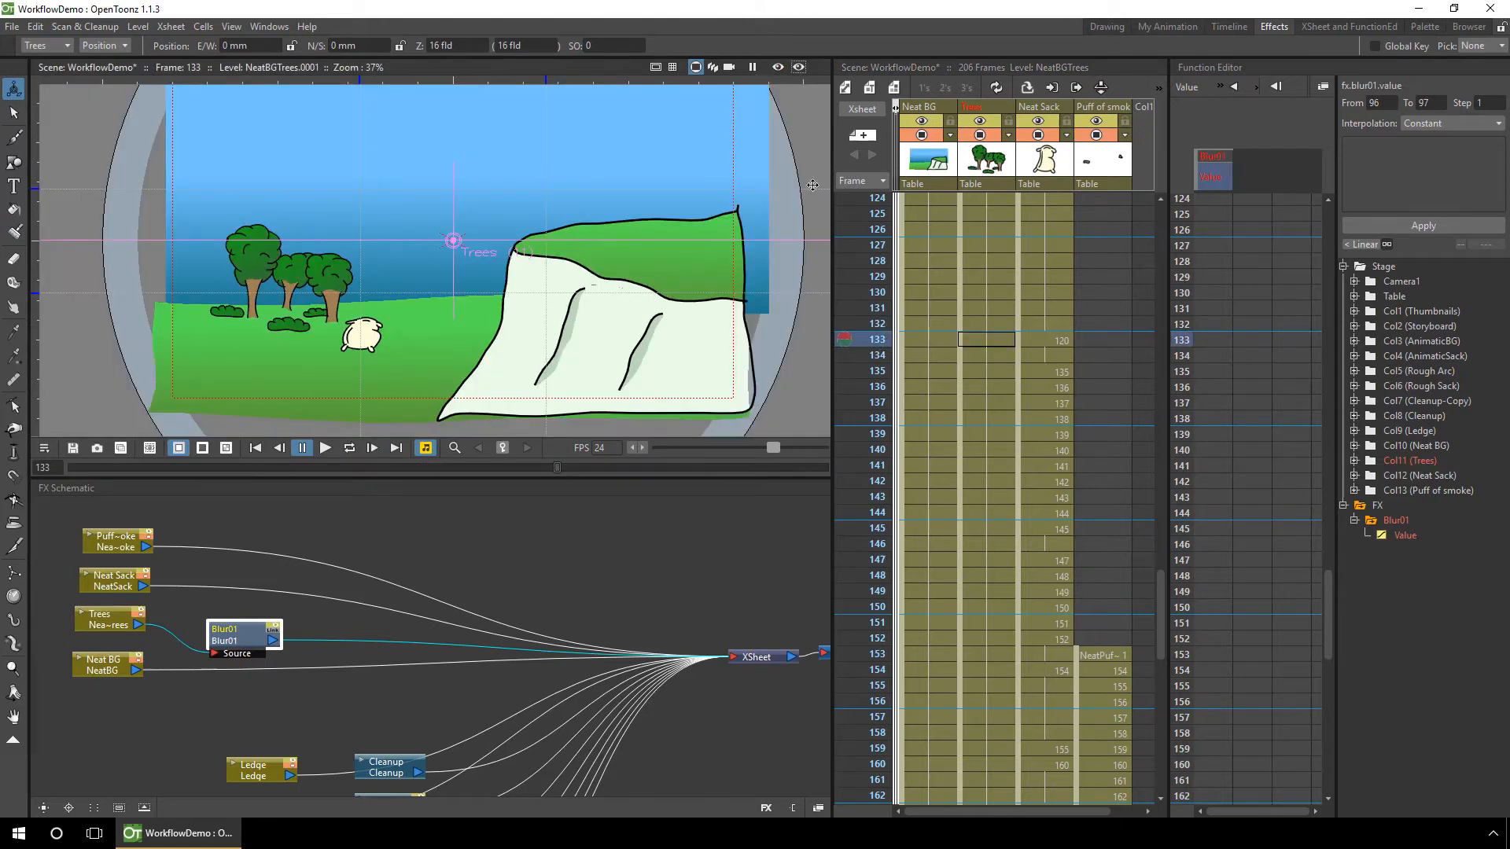
pyautogui.moveTo(882, 343); pyautogui.dragTo(881, 388)
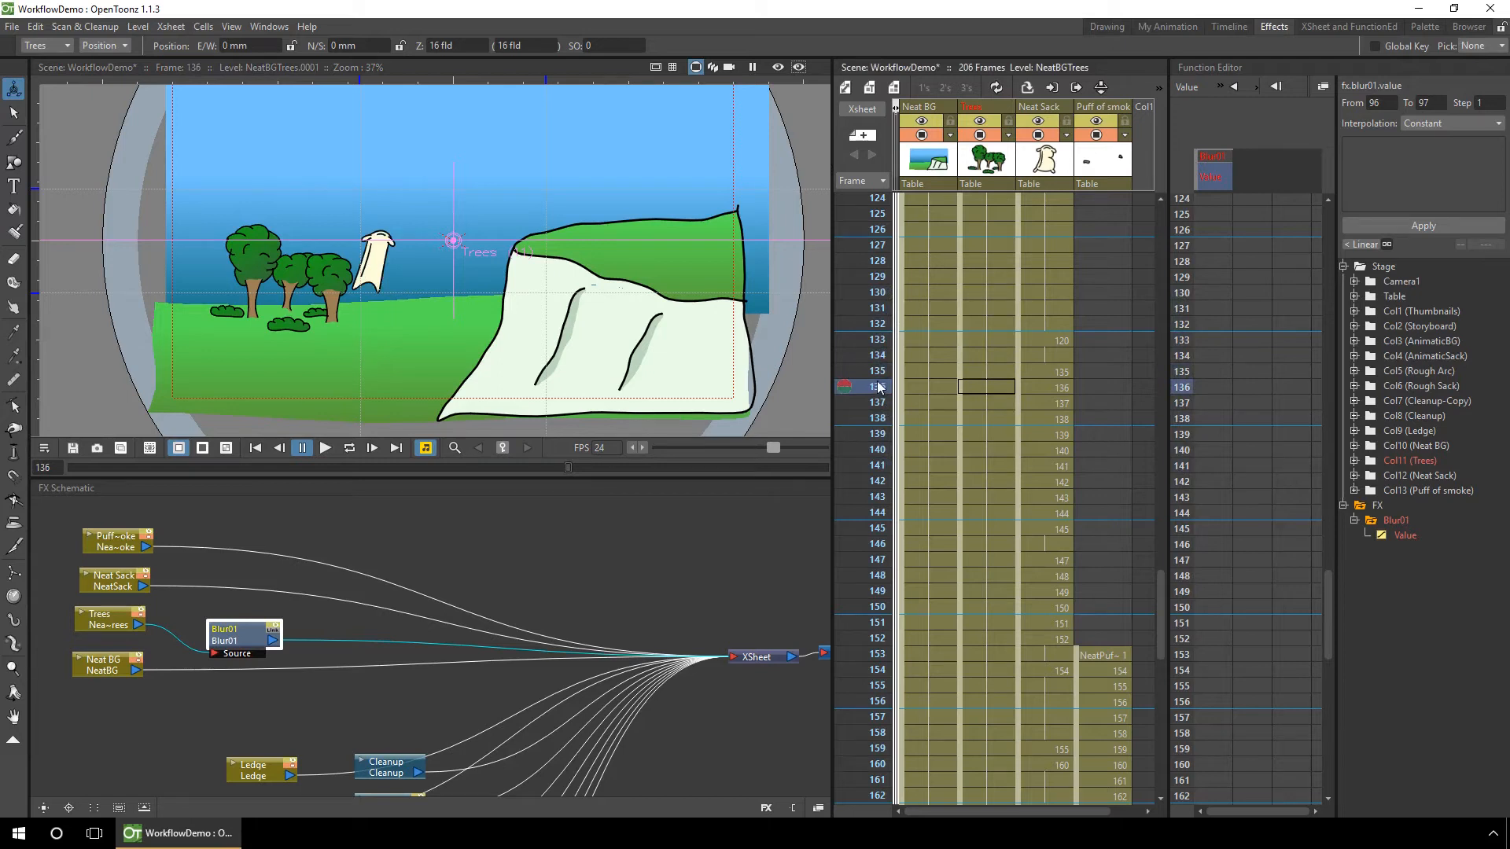
pyautogui.moveTo(879, 387)
pyautogui.mouseDown()
pyautogui.moveTo(883, 442)
pyautogui.moveTo(881, 355)
pyautogui.moveTo(875, 380)
pyautogui.mouseUp()
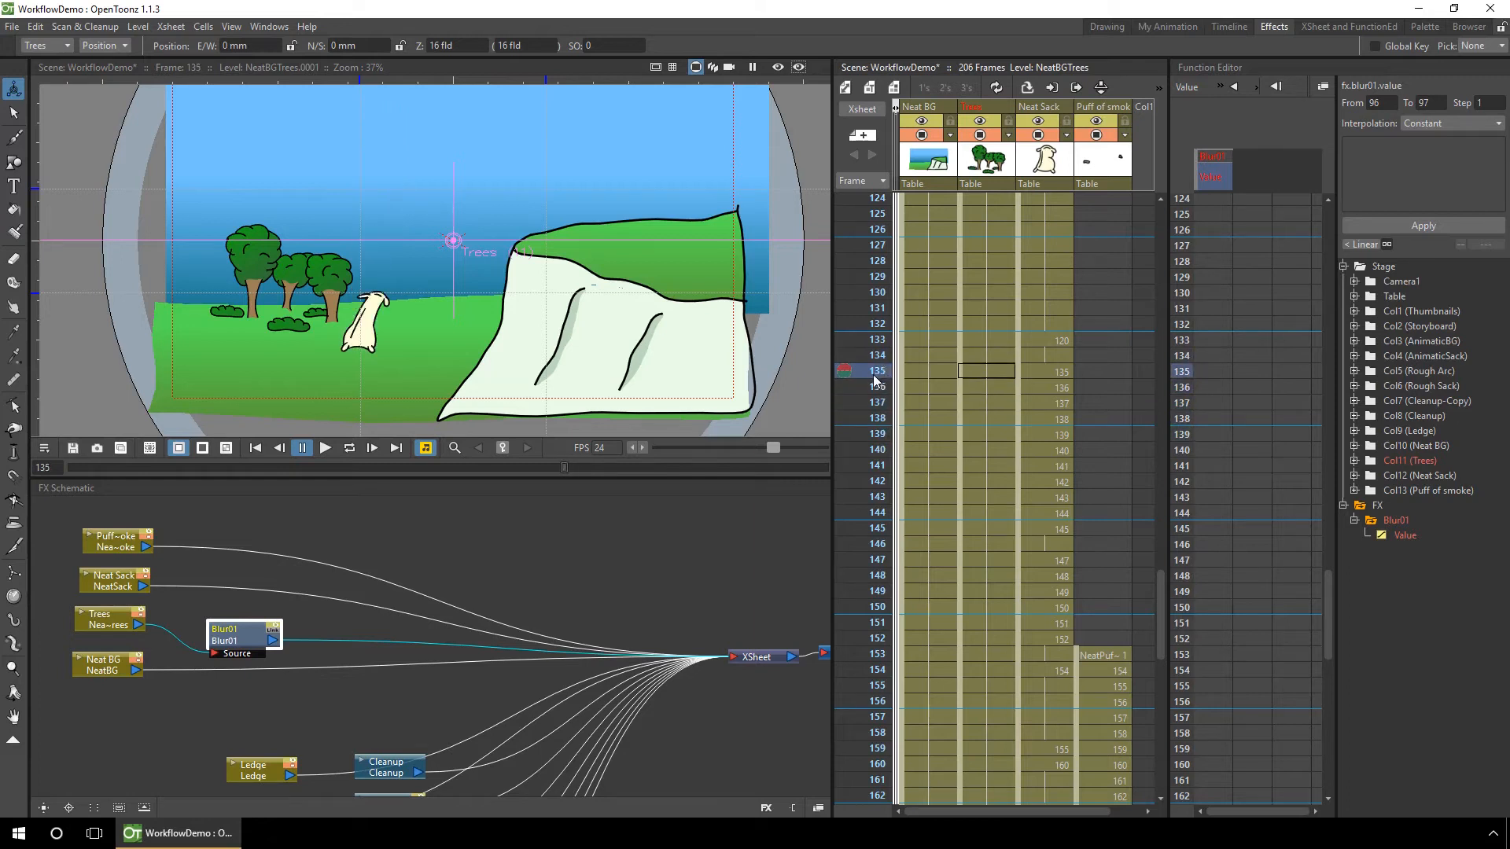
# Space out the Puff of smoke and Neat Sack nodes and insert a Directional Blur effect after Neat Sack.
pyautogui.moveTo(118, 546); pyautogui.dragTo(108, 527)
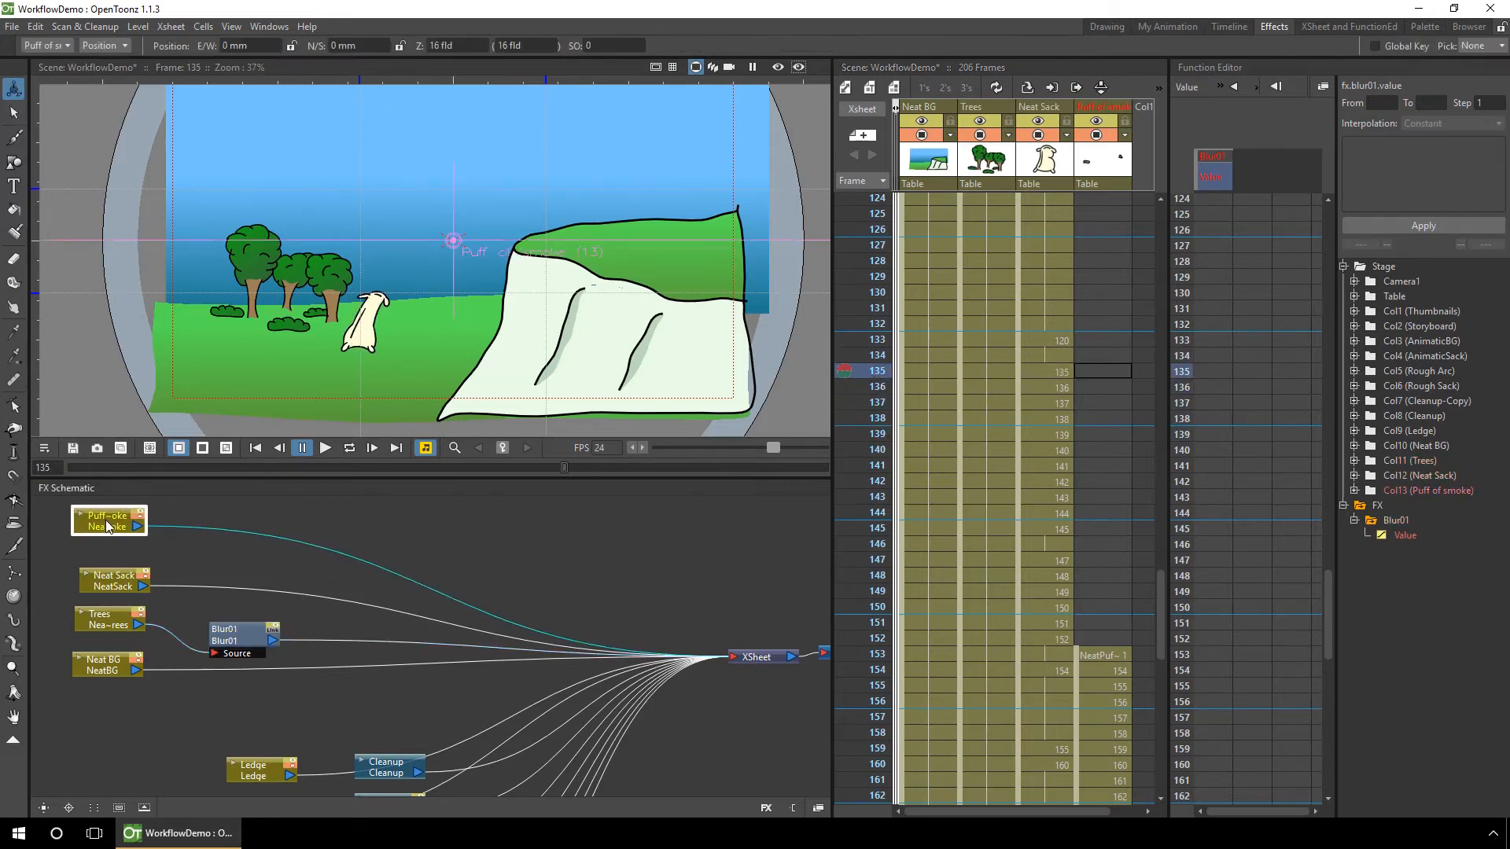
pyautogui.moveTo(110, 585); pyautogui.dragTo(101, 575)
pyautogui.rightClick(101, 576)
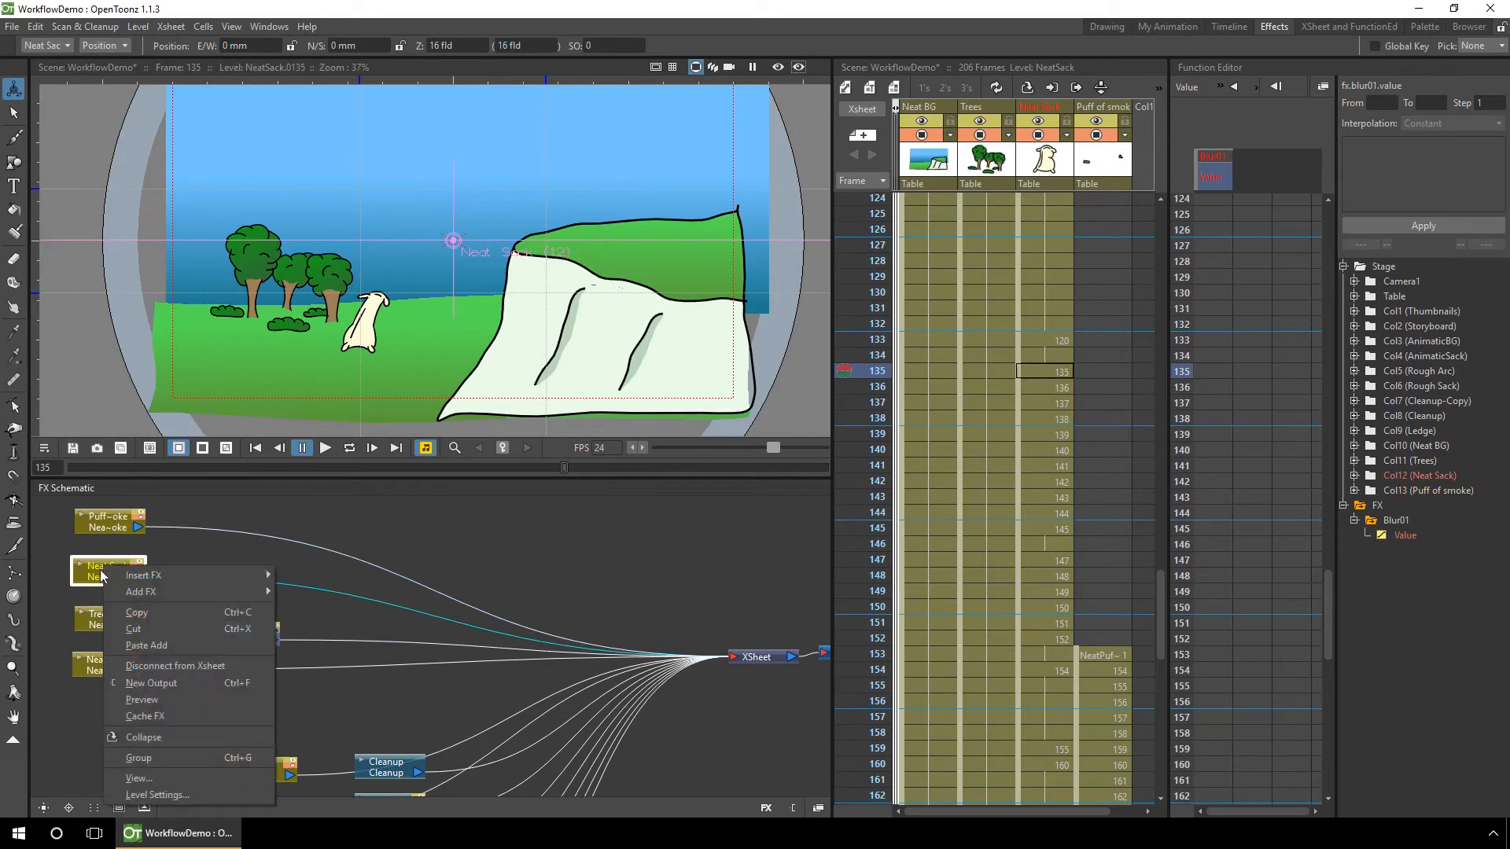
pyautogui.moveTo(142, 578)
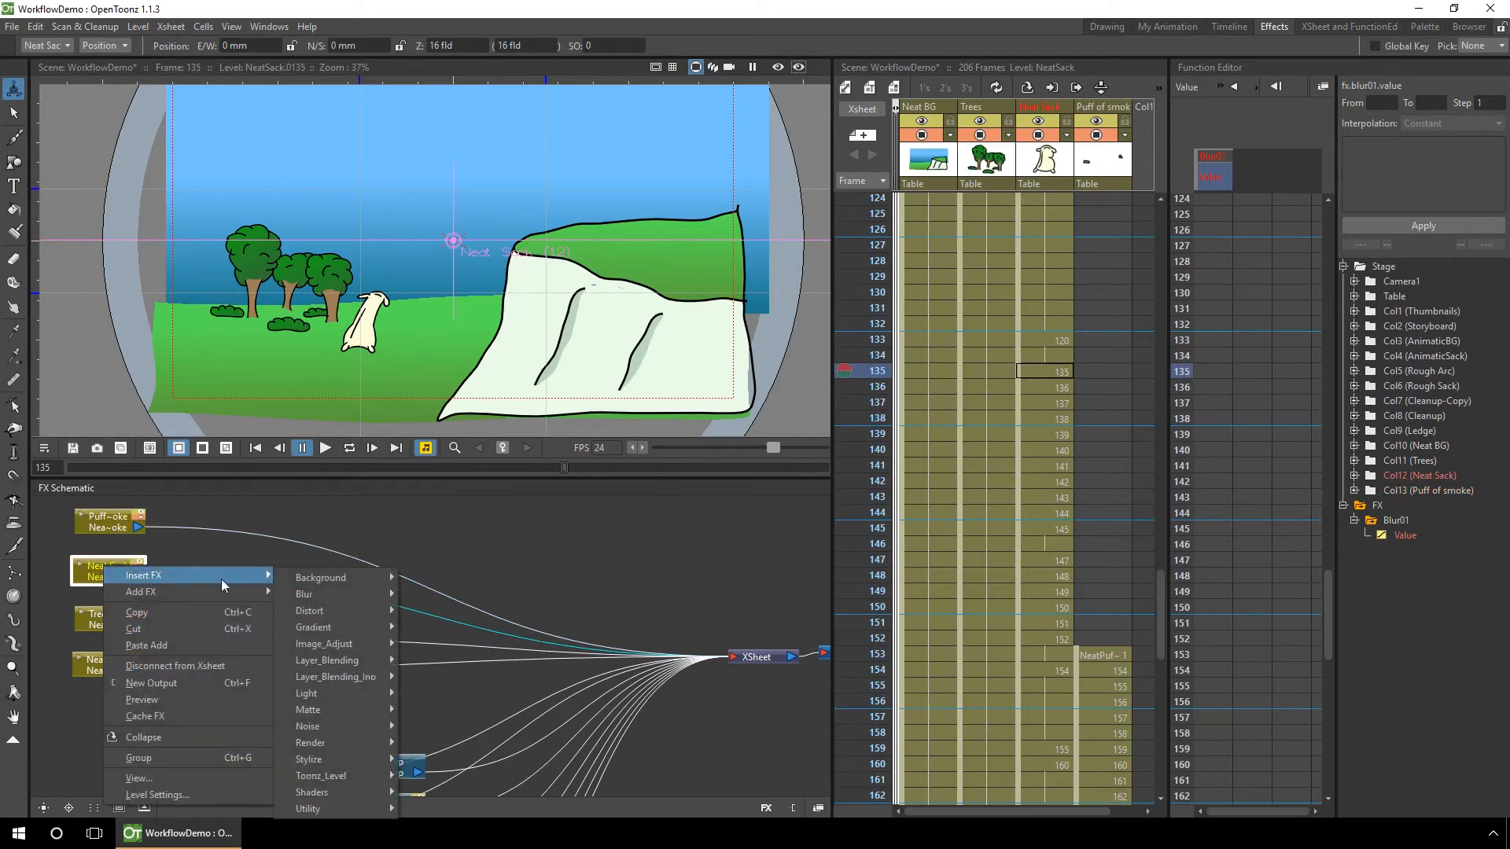
pyautogui.moveTo(337, 593)
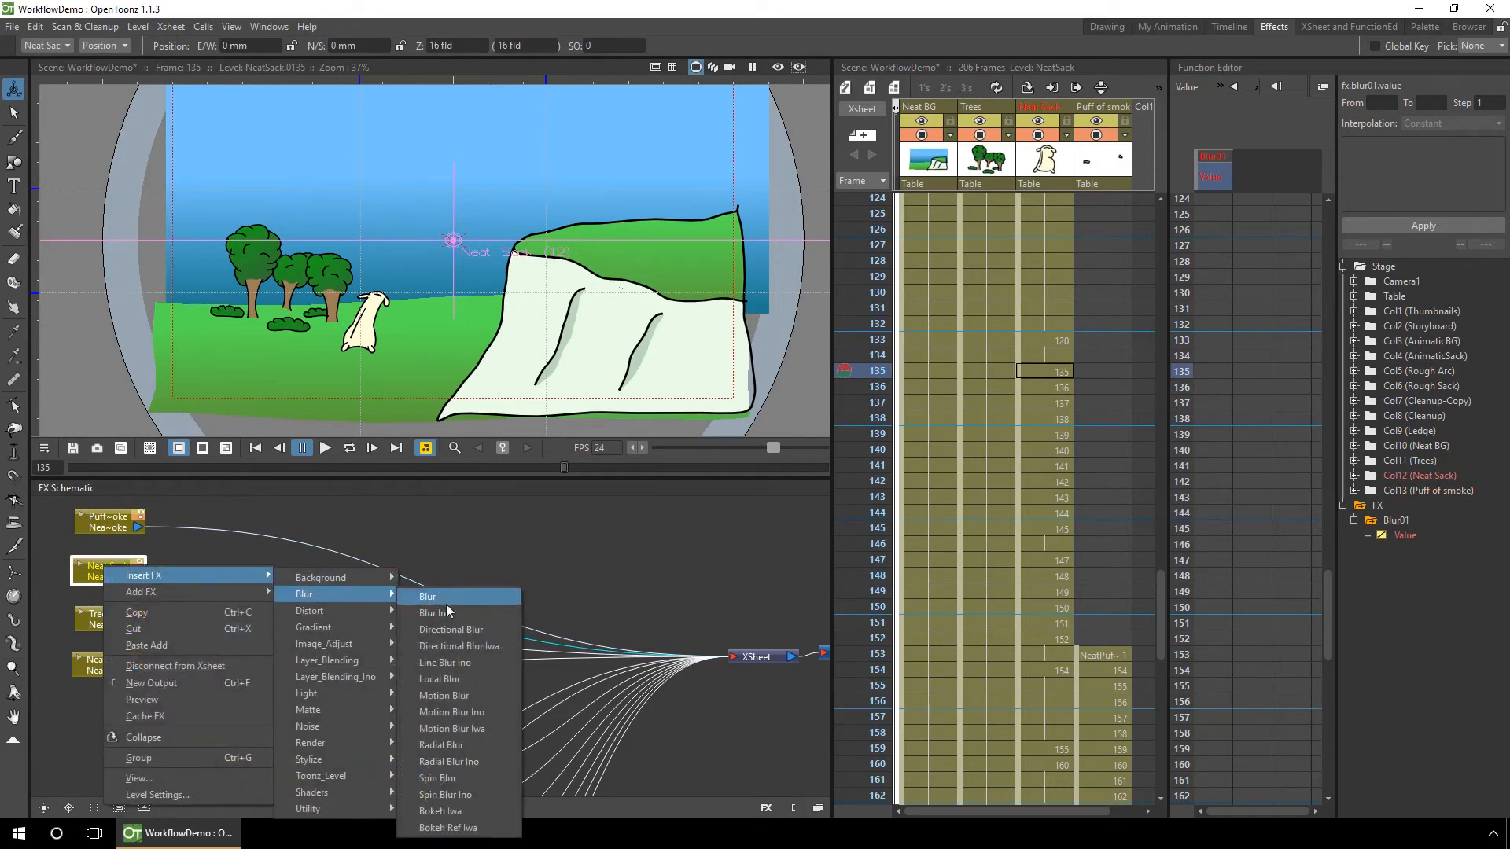
pyautogui.click(474, 634)
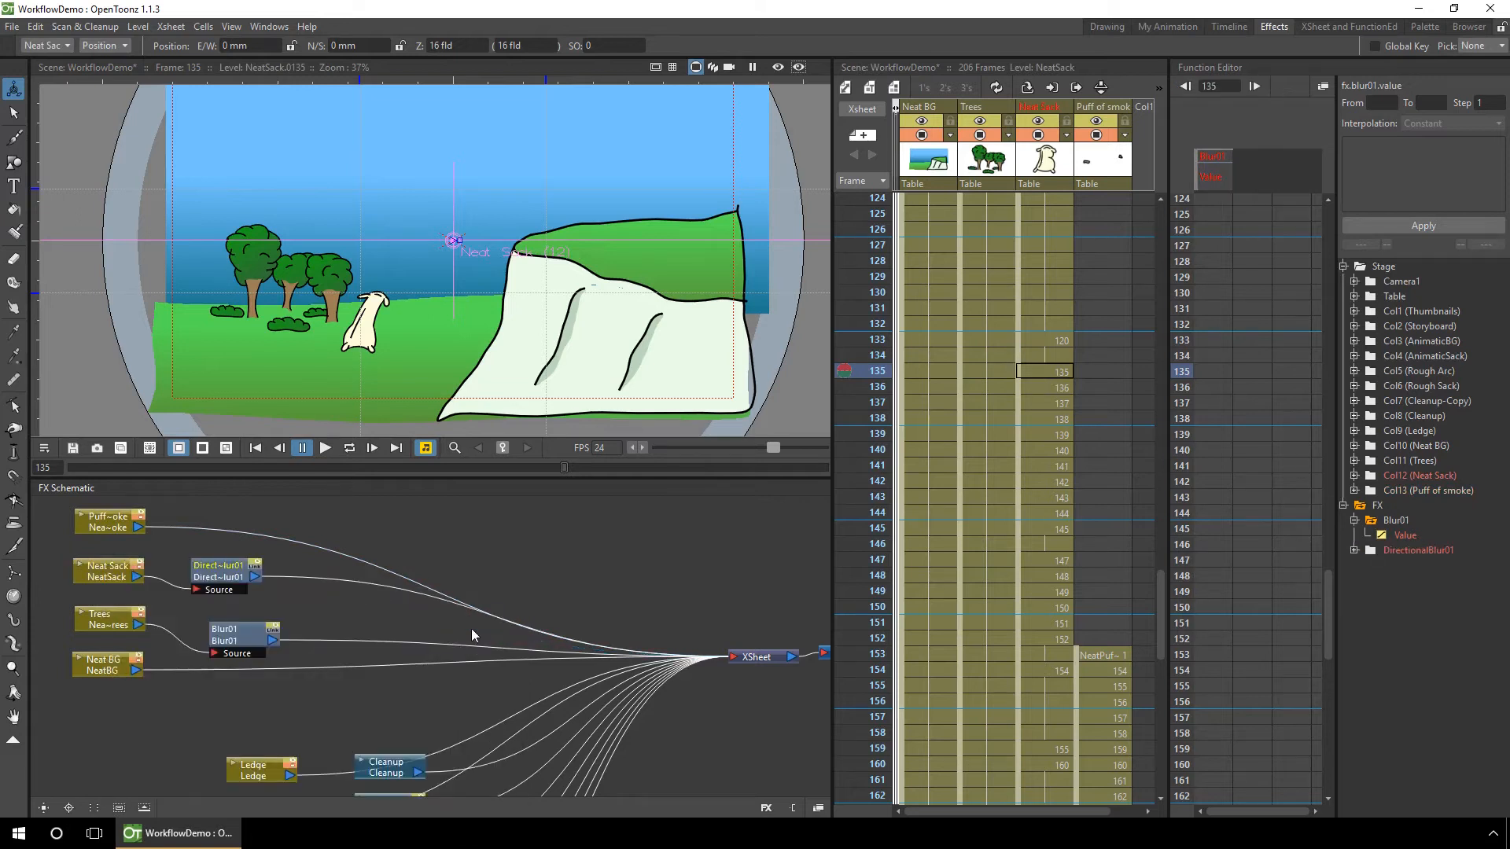
# Set the Directional Blur's intensity to 0 mm and keyframe both its intensity and 0° angle at frame 135.
pyautogui.doubleClick(221, 573)
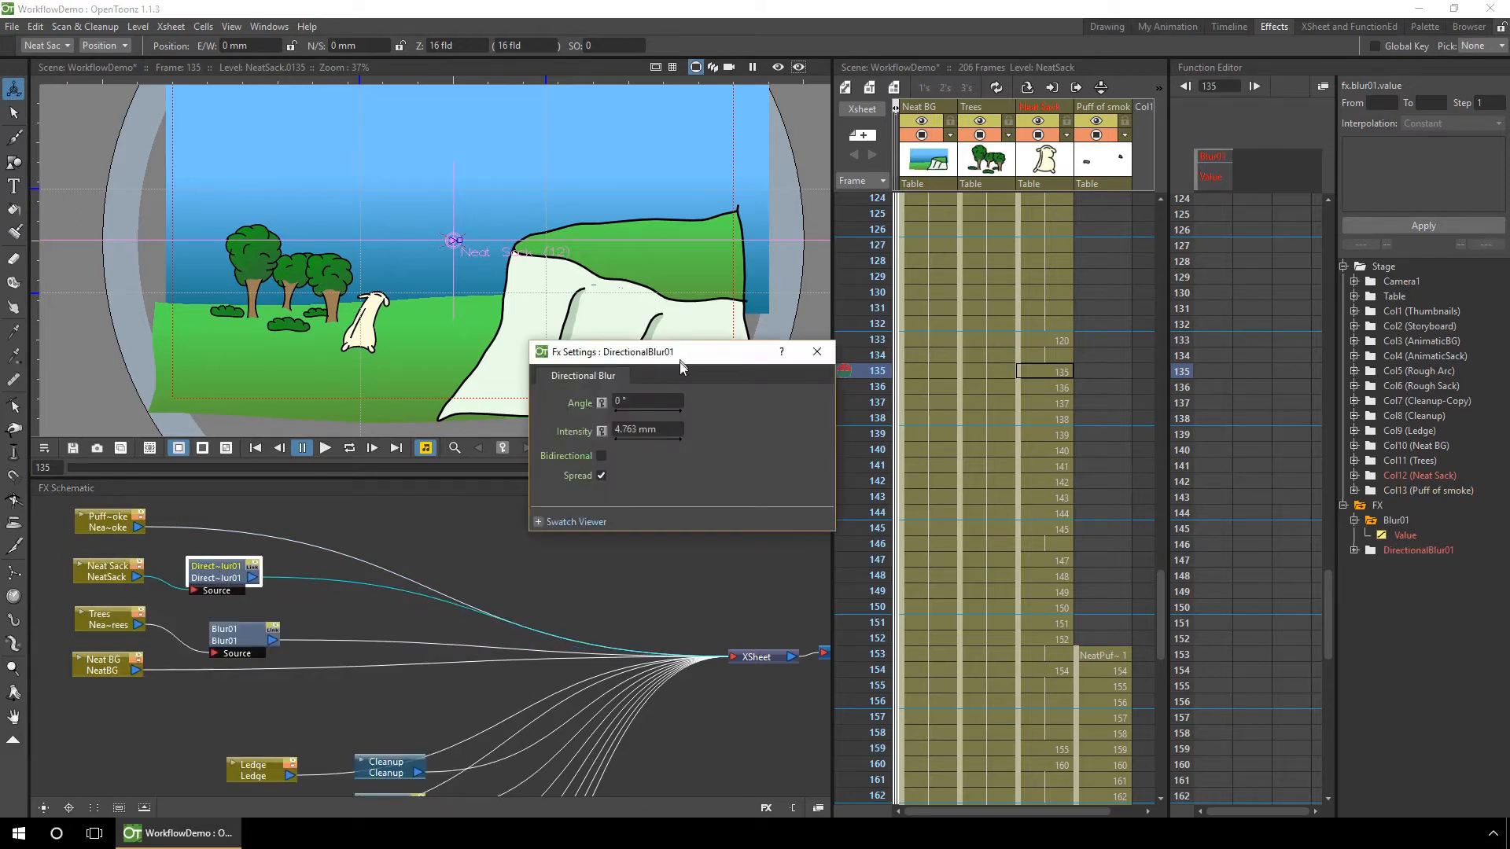
pyautogui.moveTo(679, 362); pyautogui.dragTo(654, 459)
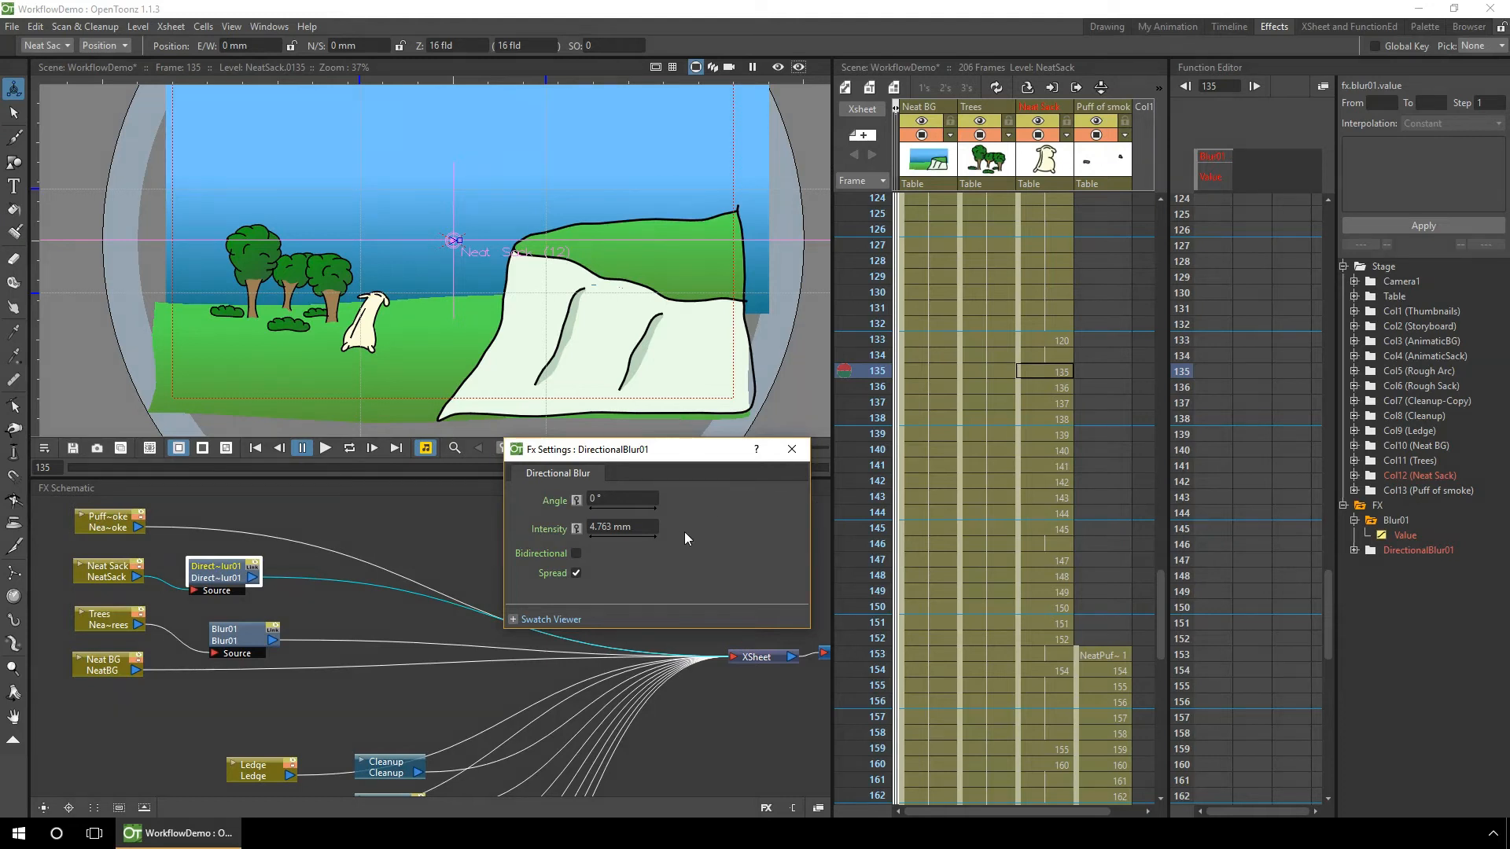
pyautogui.click(629, 527)
pyautogui.write('0')
pyautogui.press('Return')
pyautogui.click(577, 529)
pyautogui.click(578, 503)
# Display the Directional Blur's Intensity and Angle channels in the Function Editor.
pyautogui.click(1354, 520)
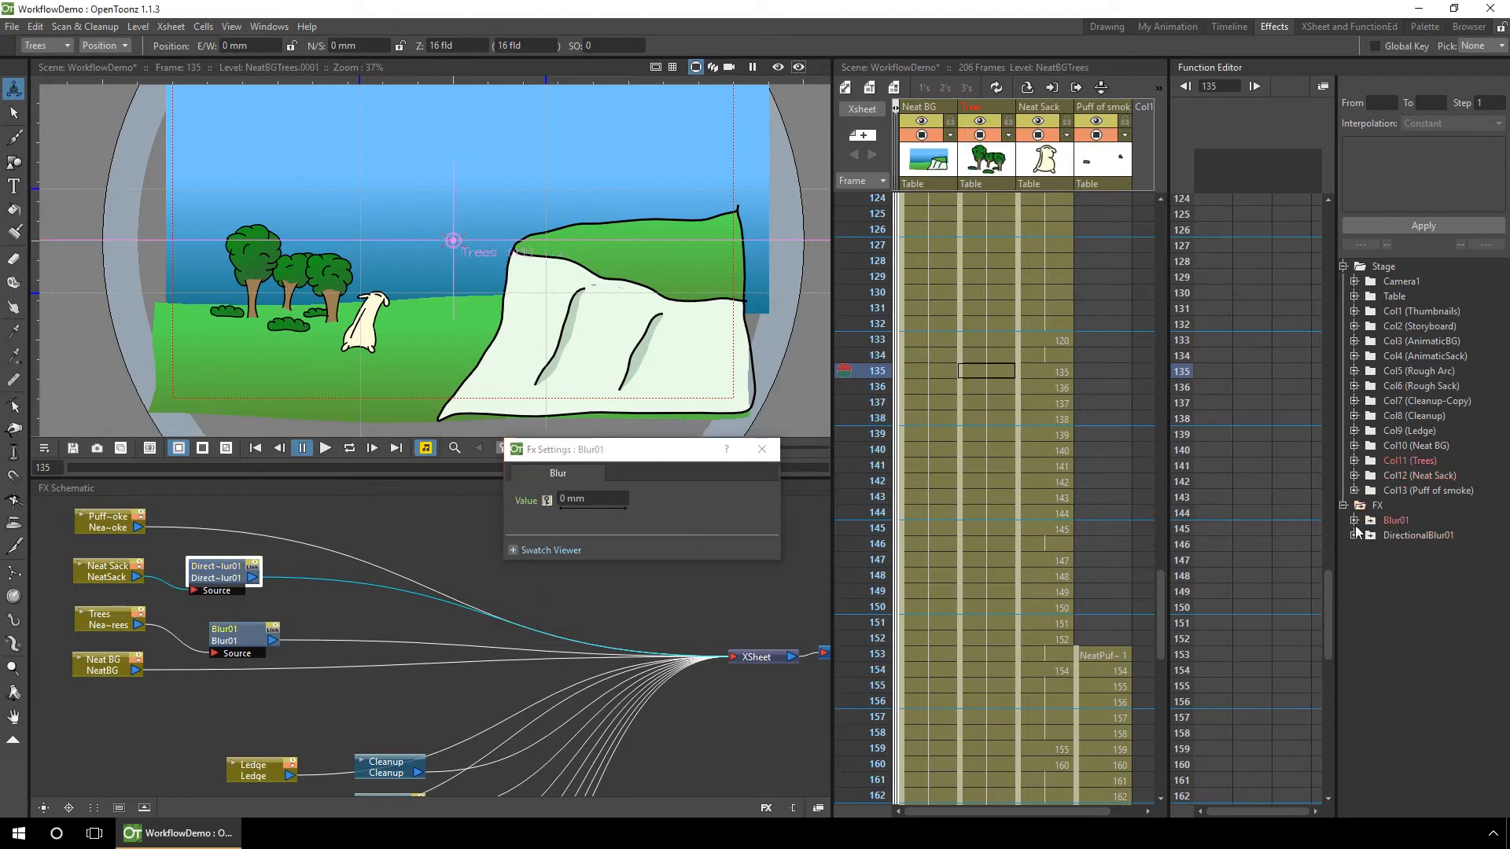
pyautogui.click(1354, 536)
pyautogui.click(1382, 551)
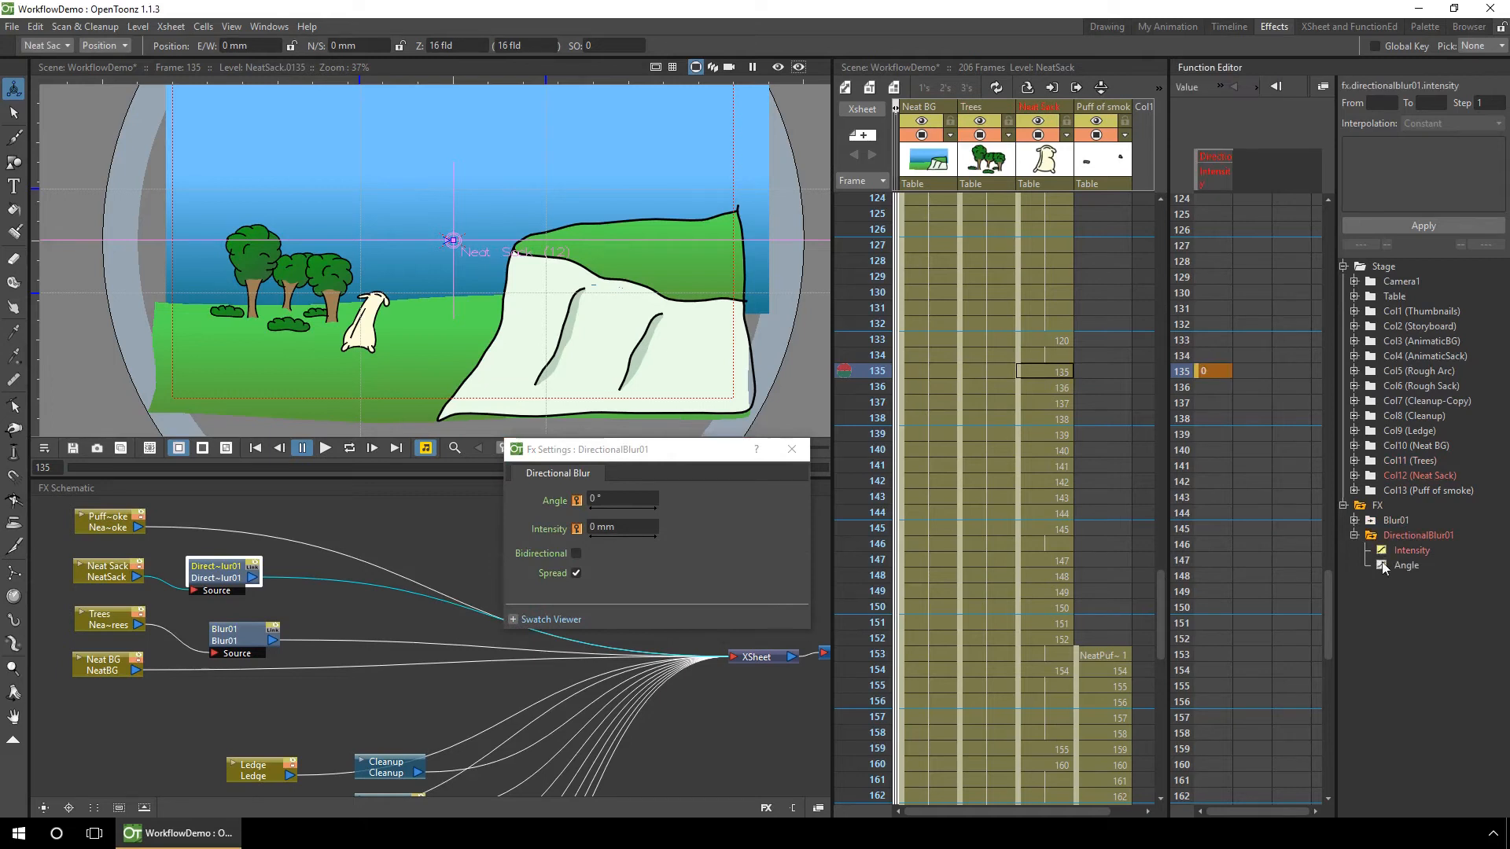
pyautogui.click(1383, 565)
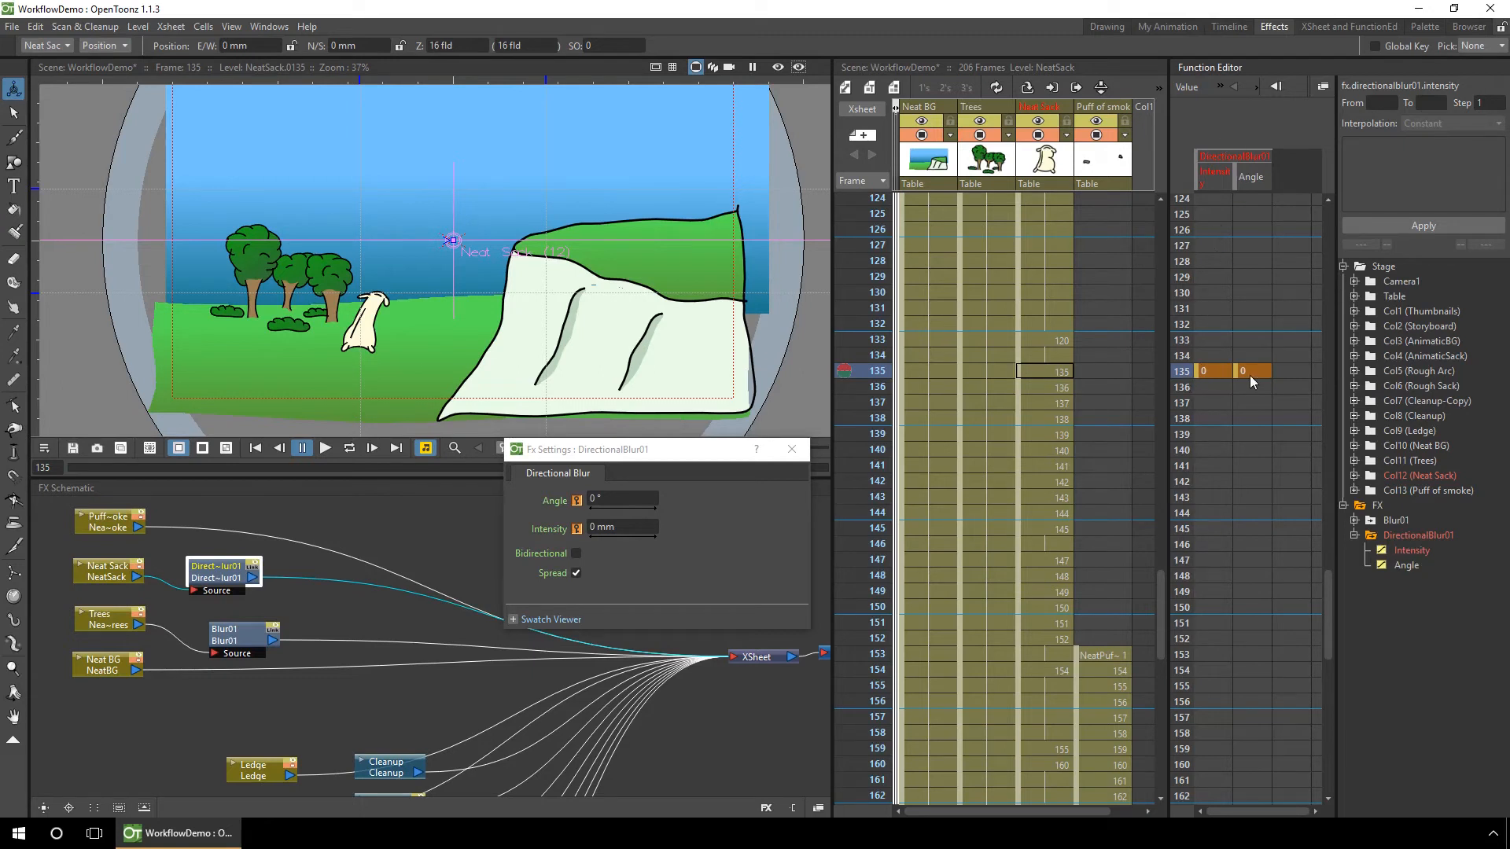
# At frame 136, try a Directional Blur angle of -90°, set the intensity to 5 mm, and keyframe both parameters.
pyautogui.click(1183, 387)
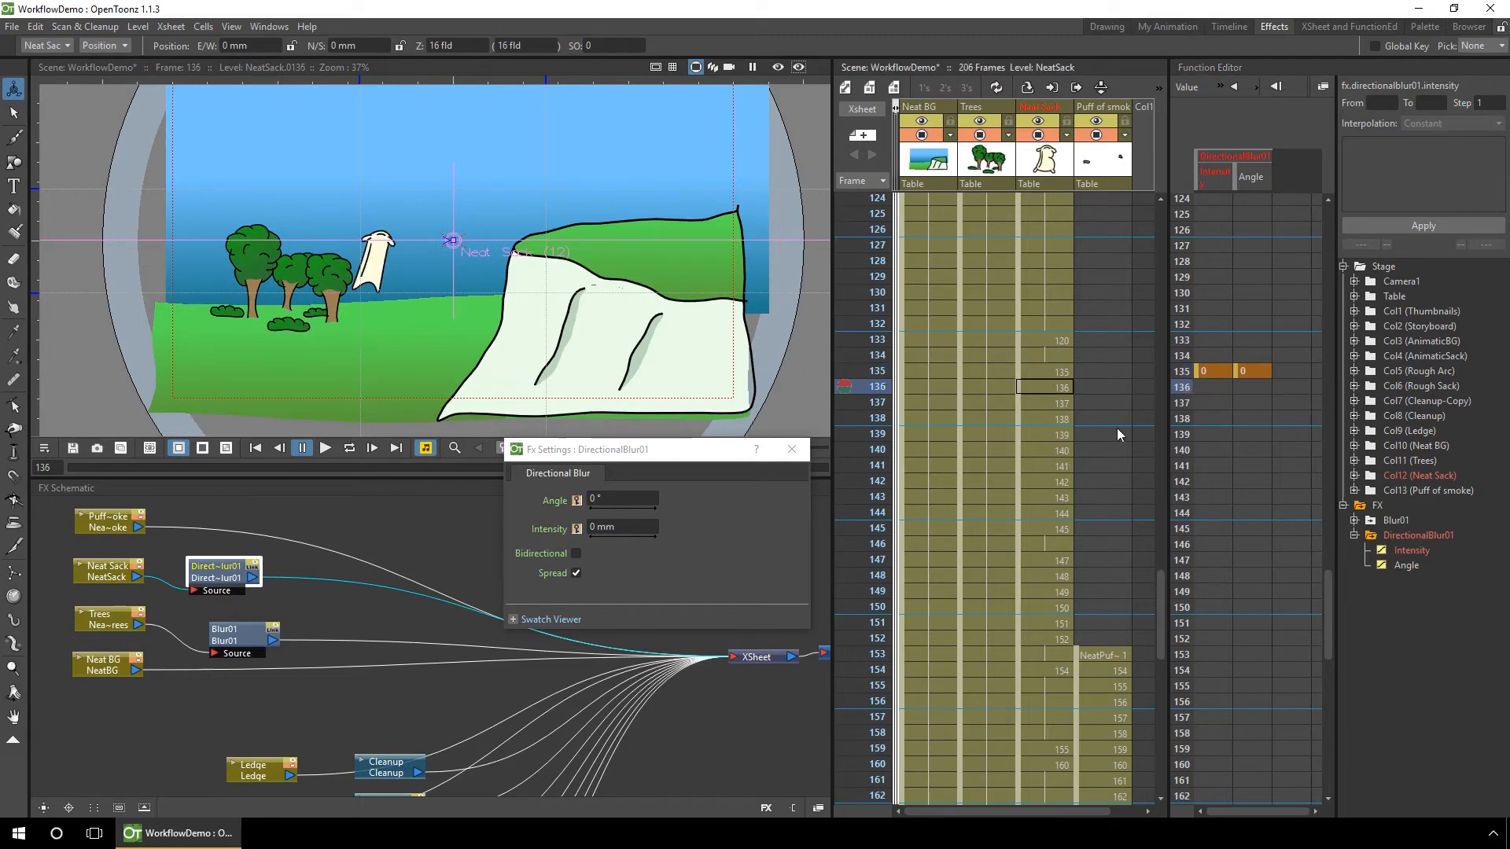
pyautogui.click(619, 503)
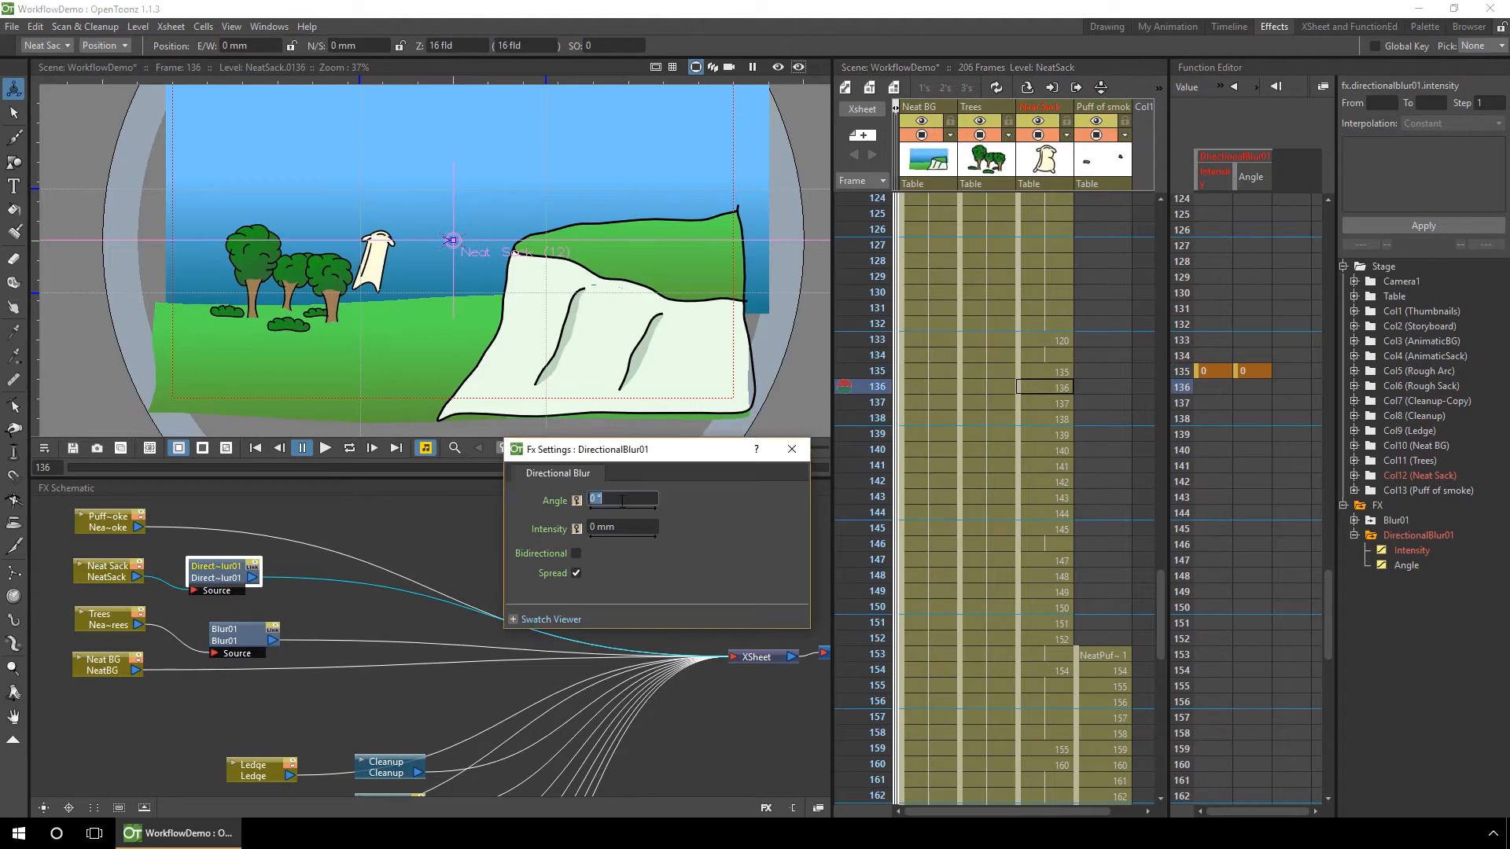
pyautogui.write('-90')
pyautogui.press('Return')
pyautogui.click(635, 527)
pyautogui.write('5')
pyautogui.press('Return')
pyautogui.click(577, 528)
pyautogui.click(577, 501)
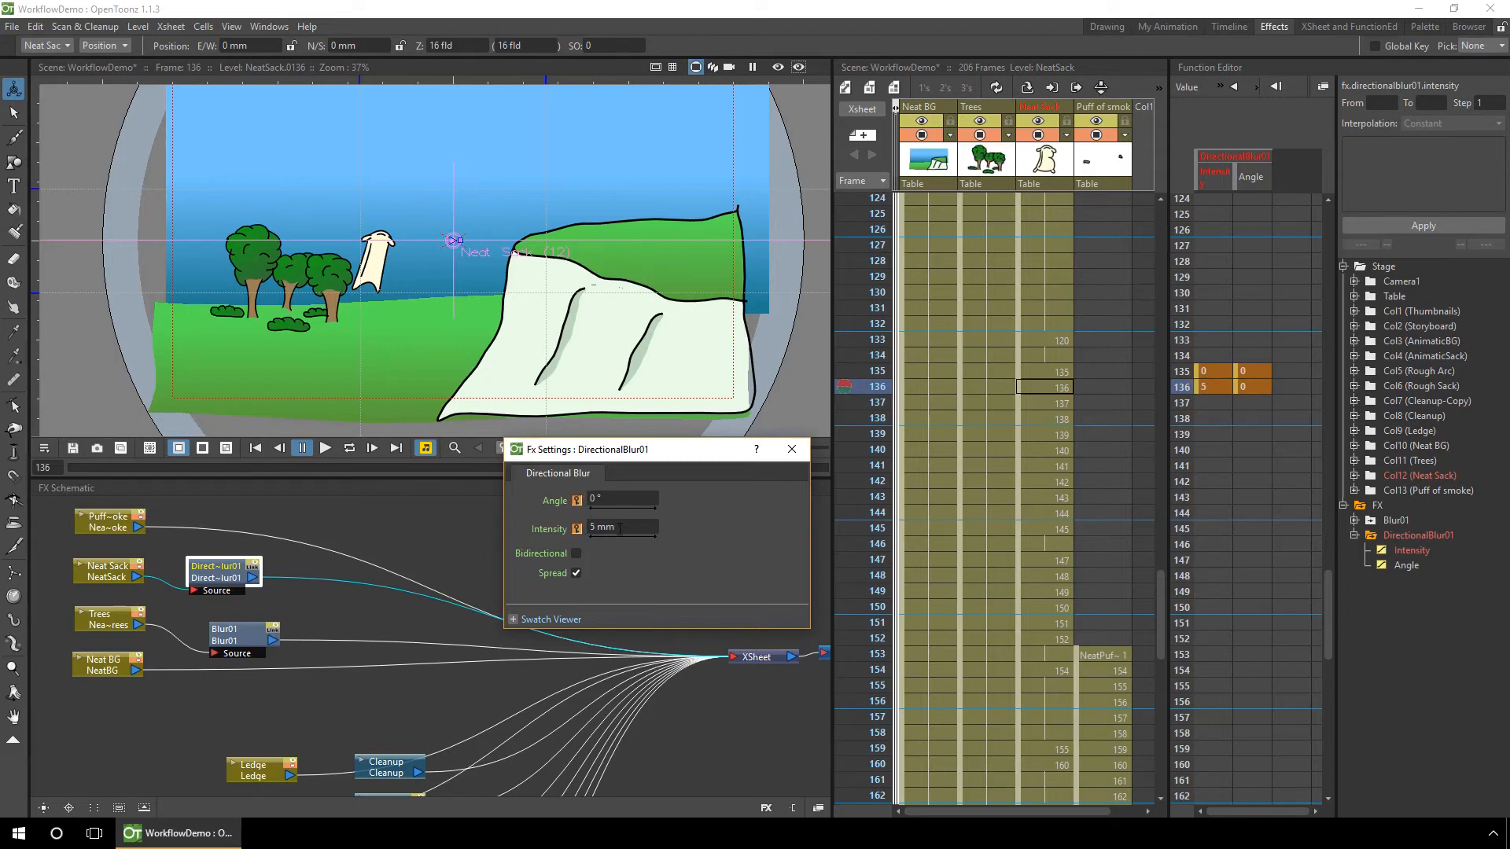
# Turn on the rendered preview in the viewer, inspect the blurred sack up close at frame 136, and save the scene.
pyautogui.click(777, 67)
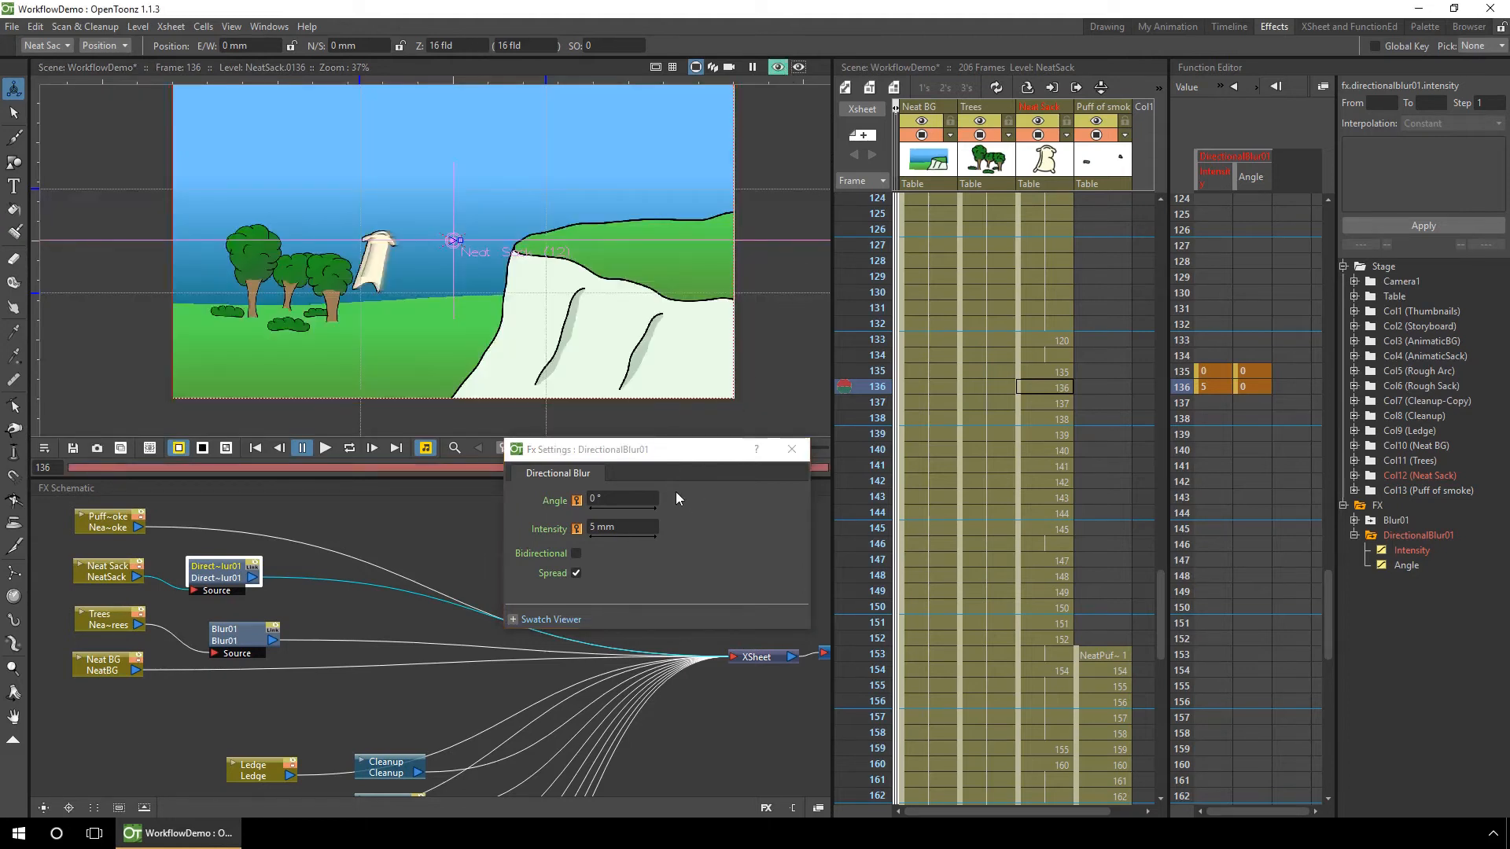
pyautogui.hotkey('shift', 'space')
pyautogui.moveTo(369, 273); pyautogui.dragTo(398, 303)
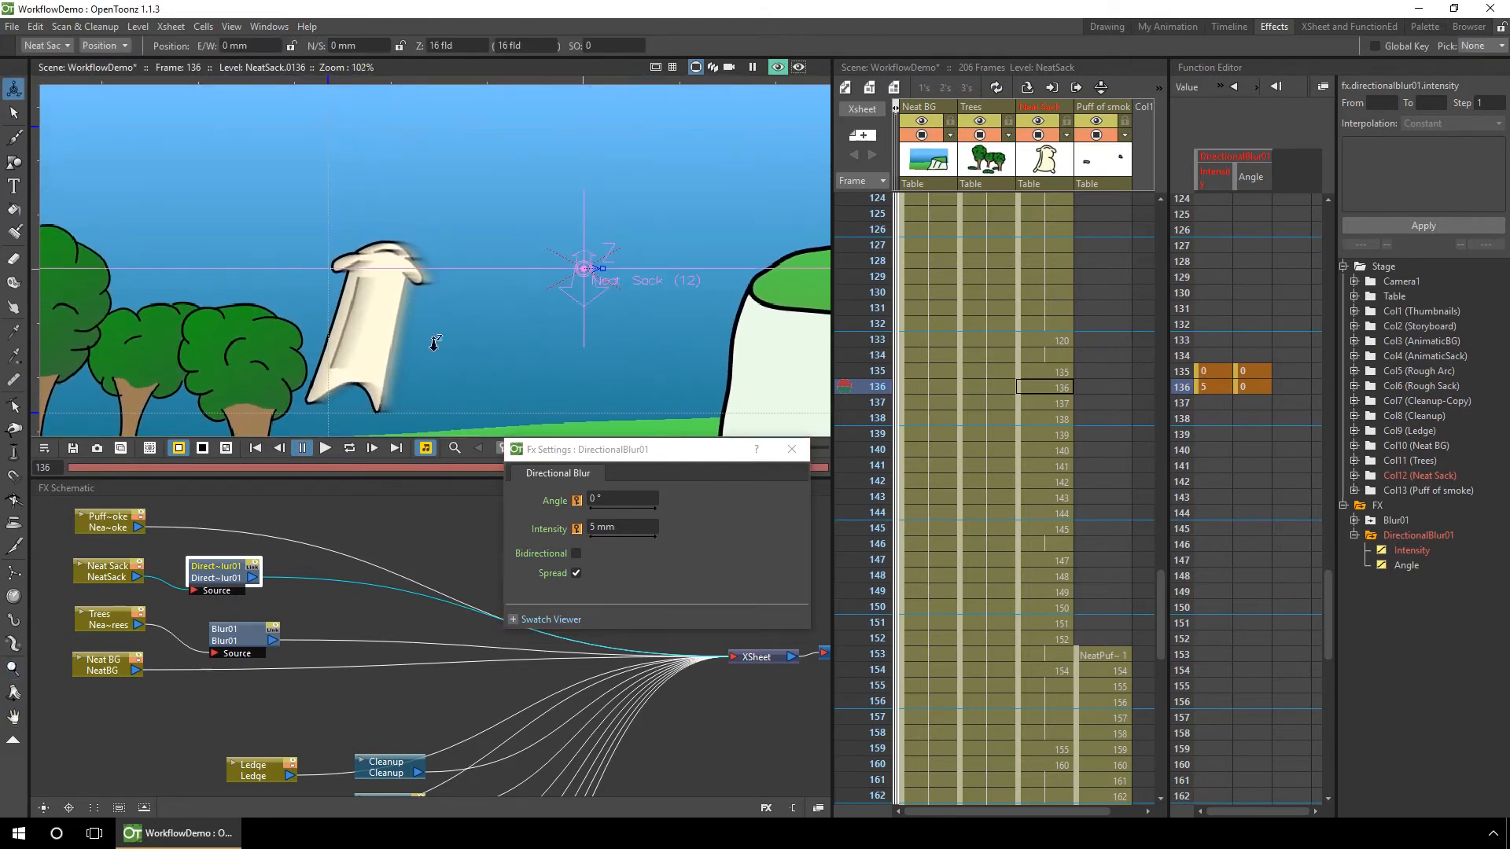
pyautogui.hotkey('ctrl', 's')
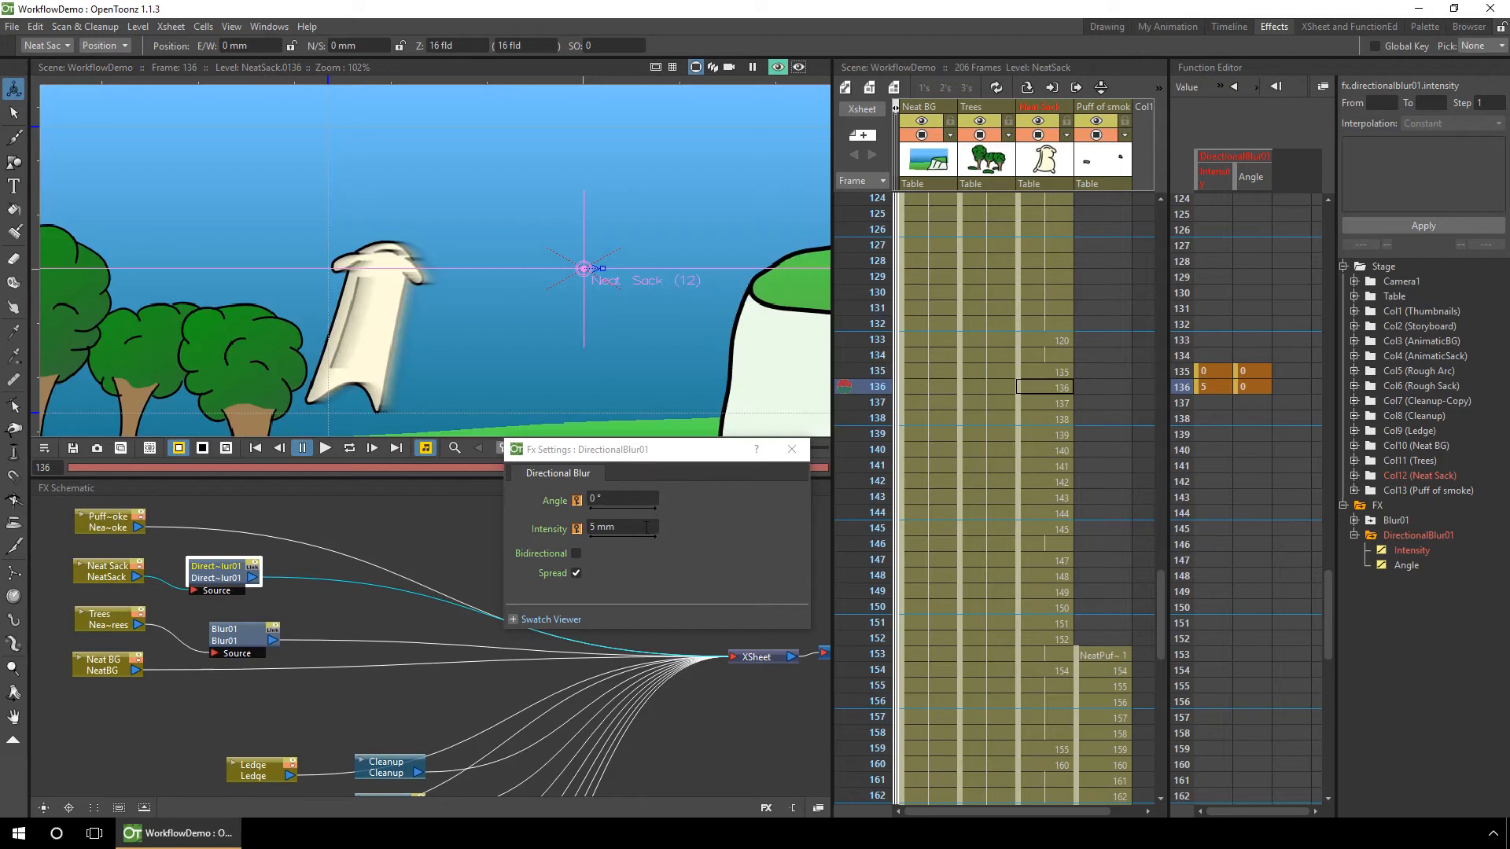
# At frame 136, set the Directional Blur's angle to -90° and its intensity to 10 mm.
pyautogui.click(617, 499)
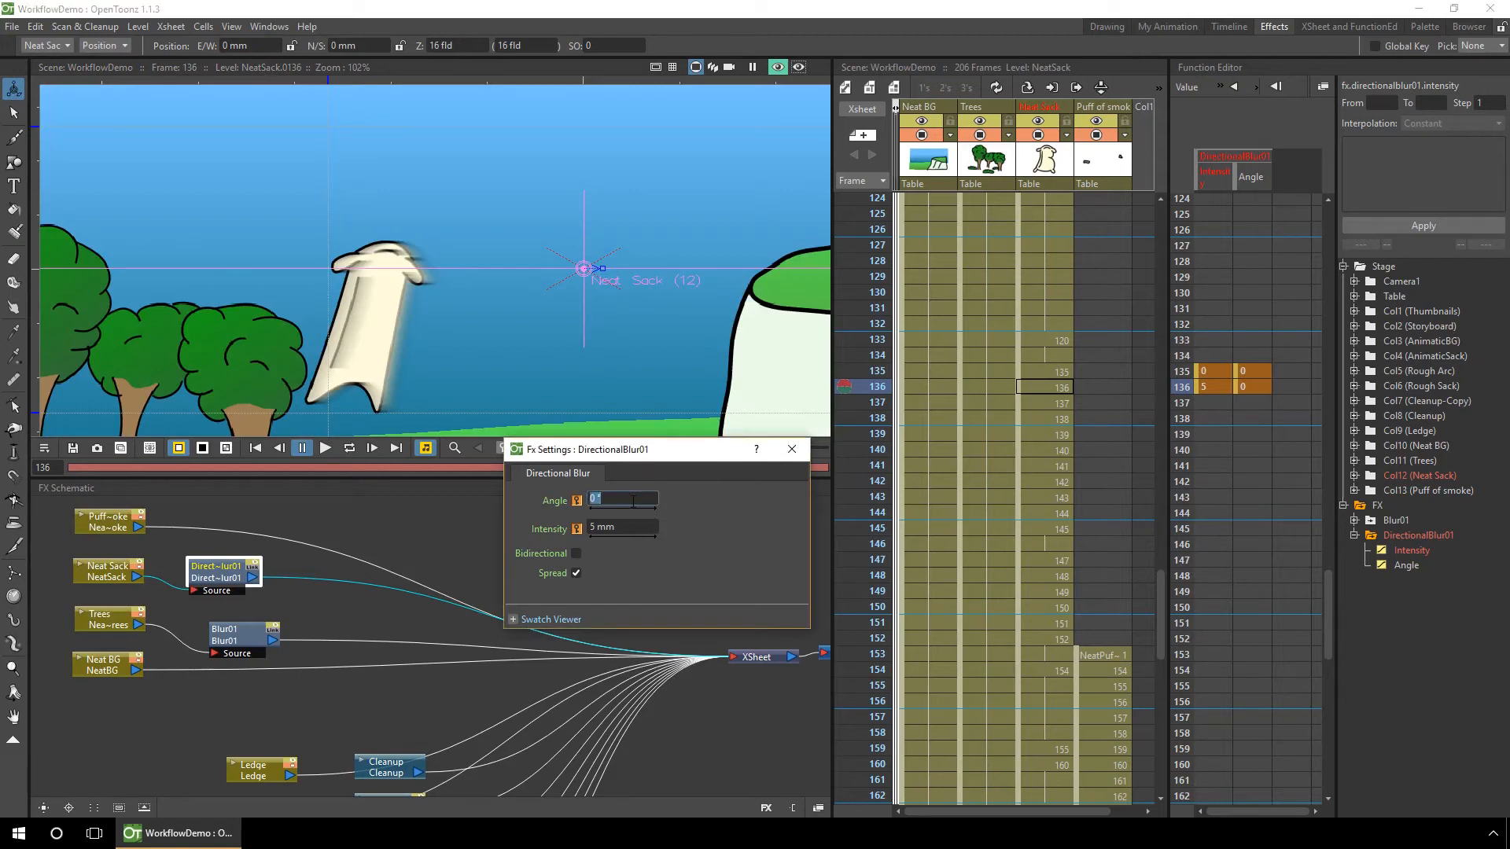
pyautogui.write('-90')
pyautogui.press('Return')
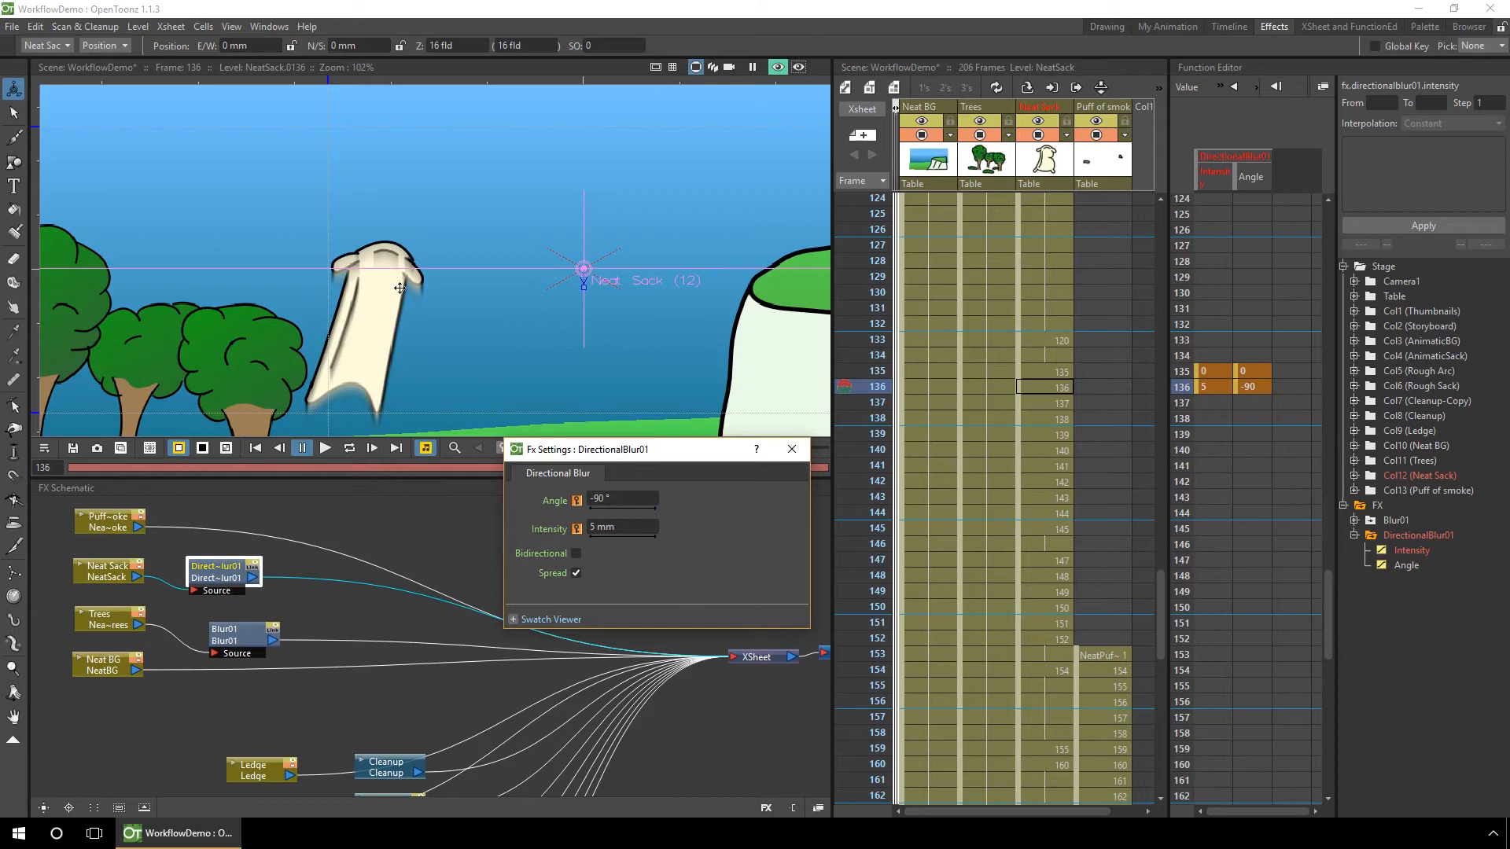
pyautogui.click(628, 529)
pyautogui.write('10')
pyautogui.press('Return')
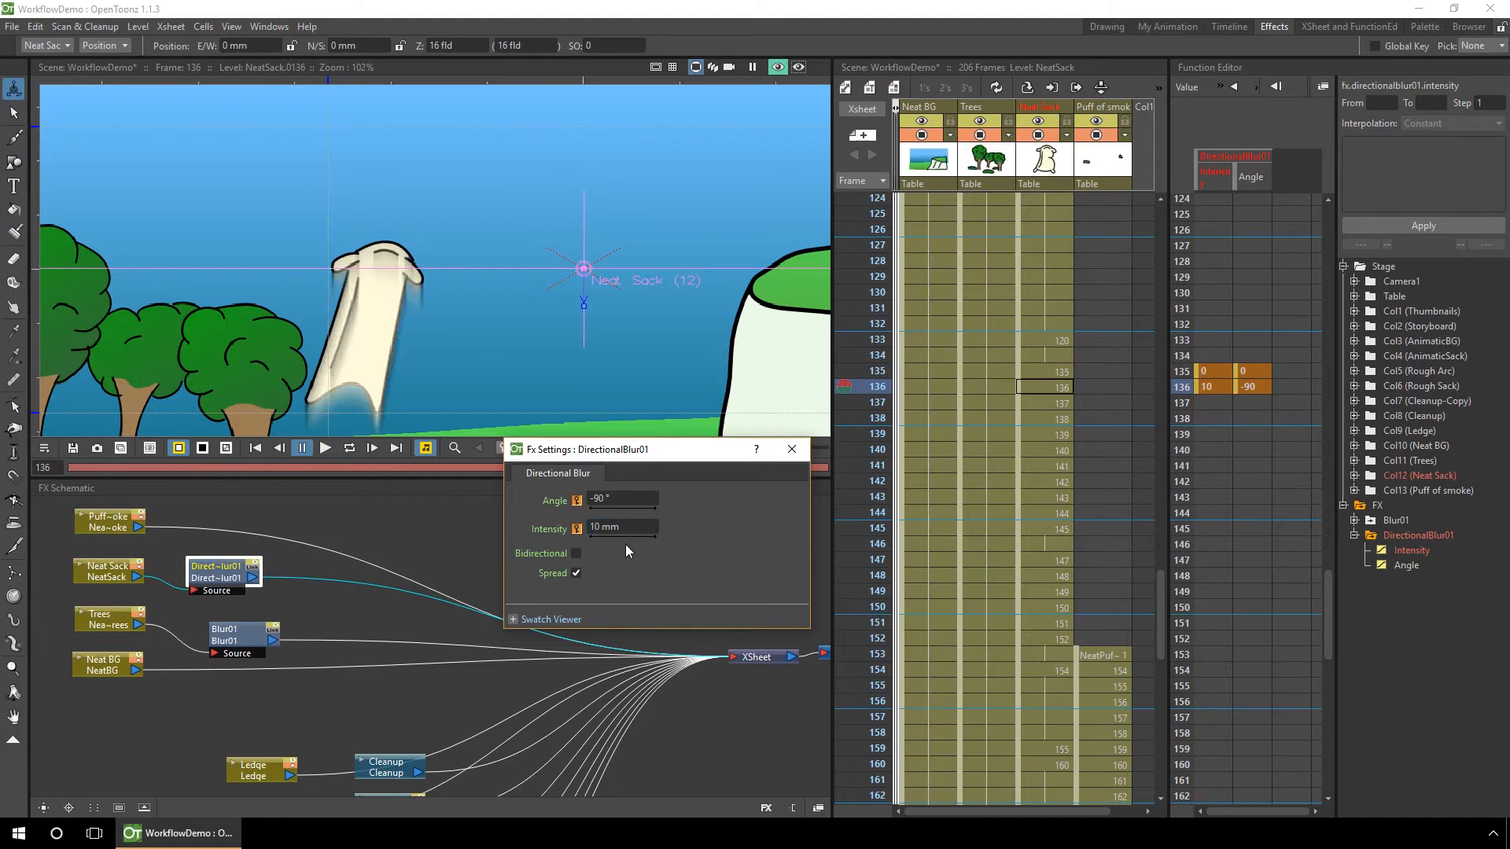
# Examine the directional blur on the jumping sack from frame 137 through frame 140.
pyautogui.click(878, 402)
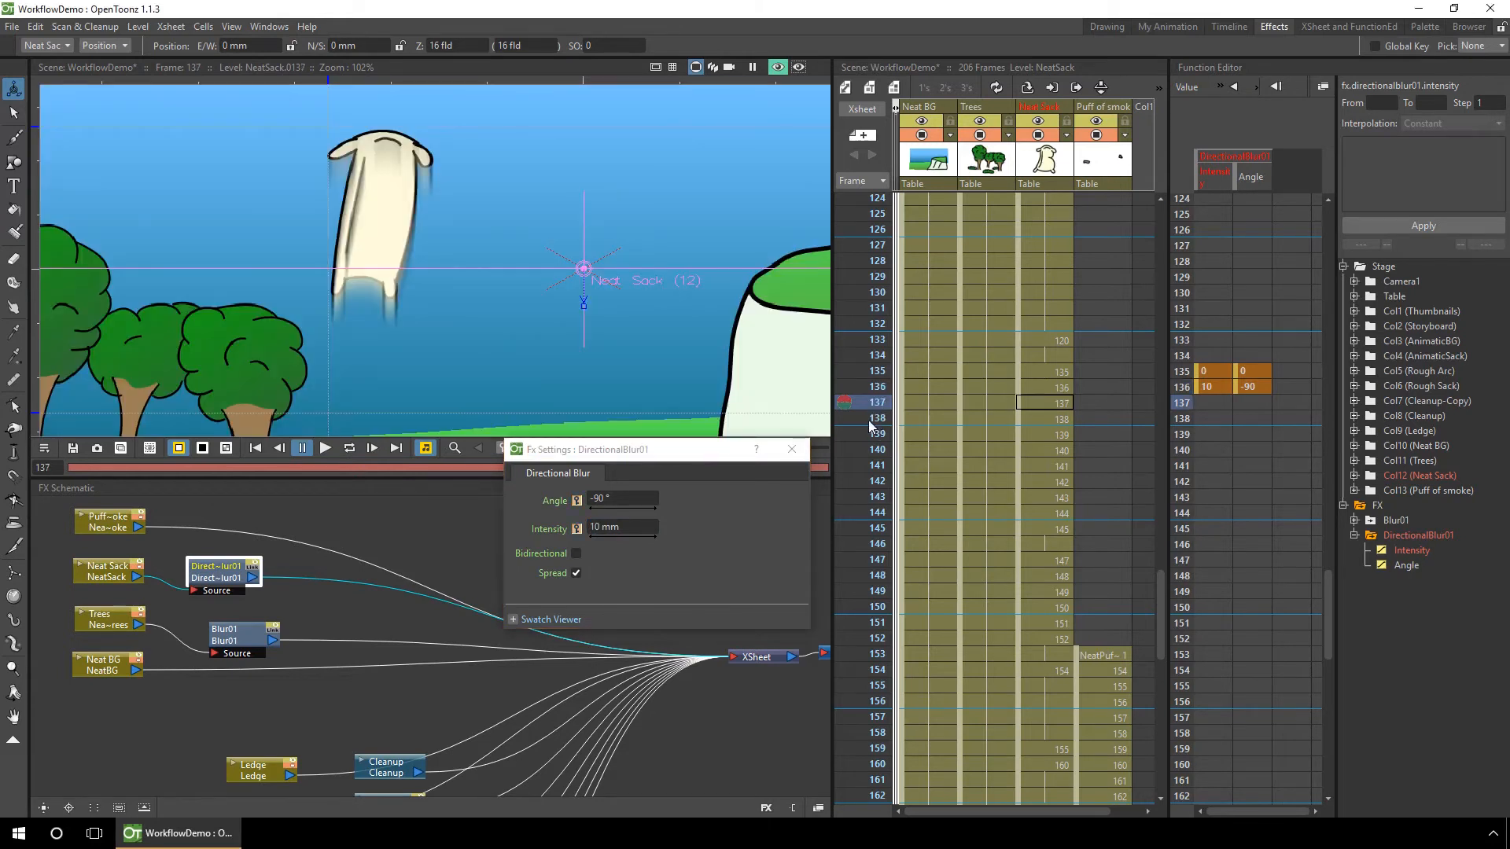
pyautogui.click(875, 419)
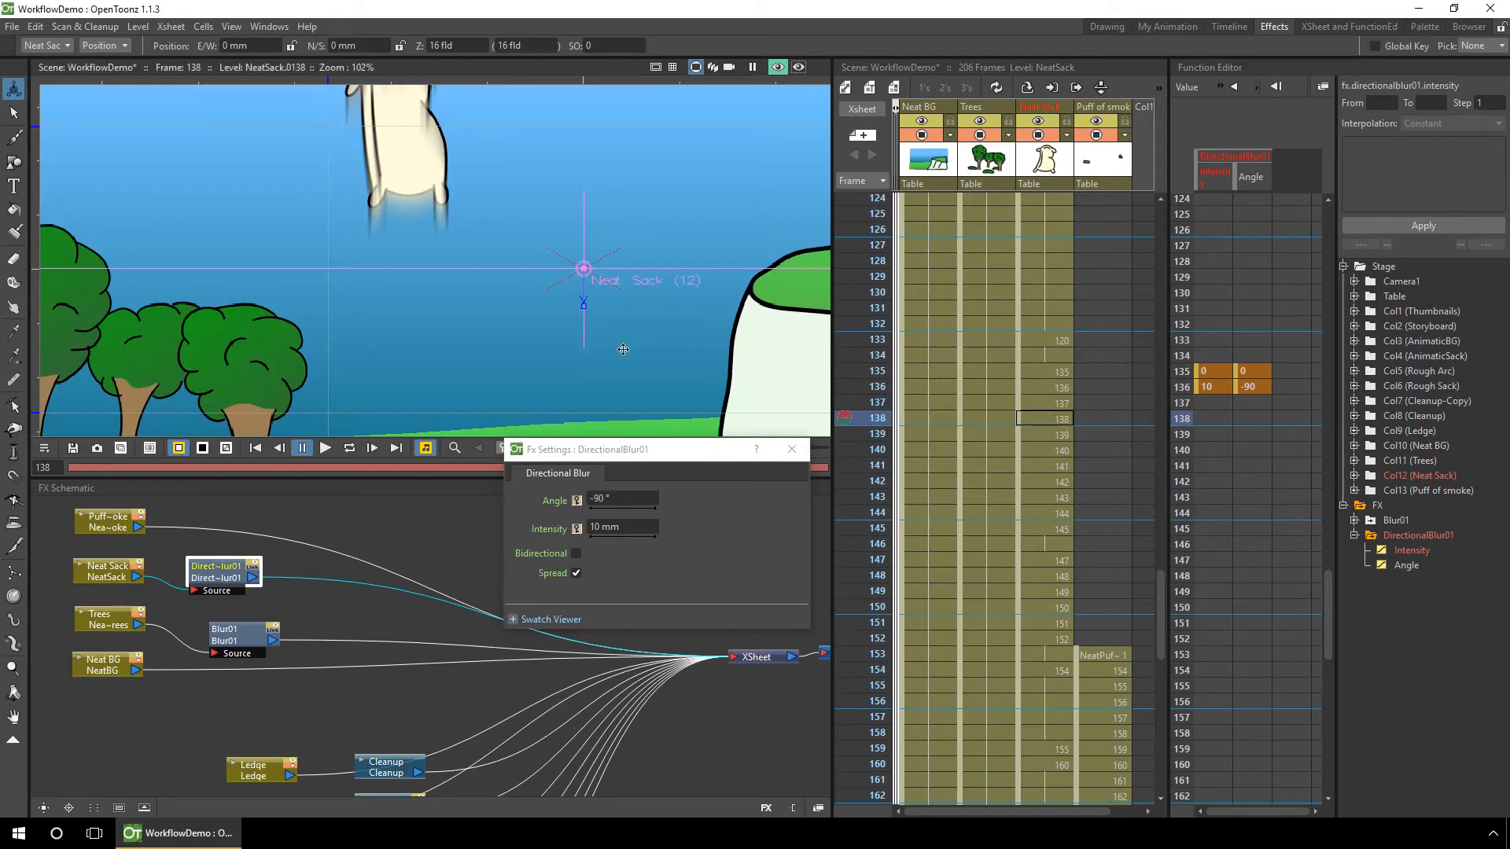
pyautogui.hotkey('shift', 'space')
pyautogui.moveTo(596, 343); pyautogui.dragTo(570, 371)
pyautogui.press('space')
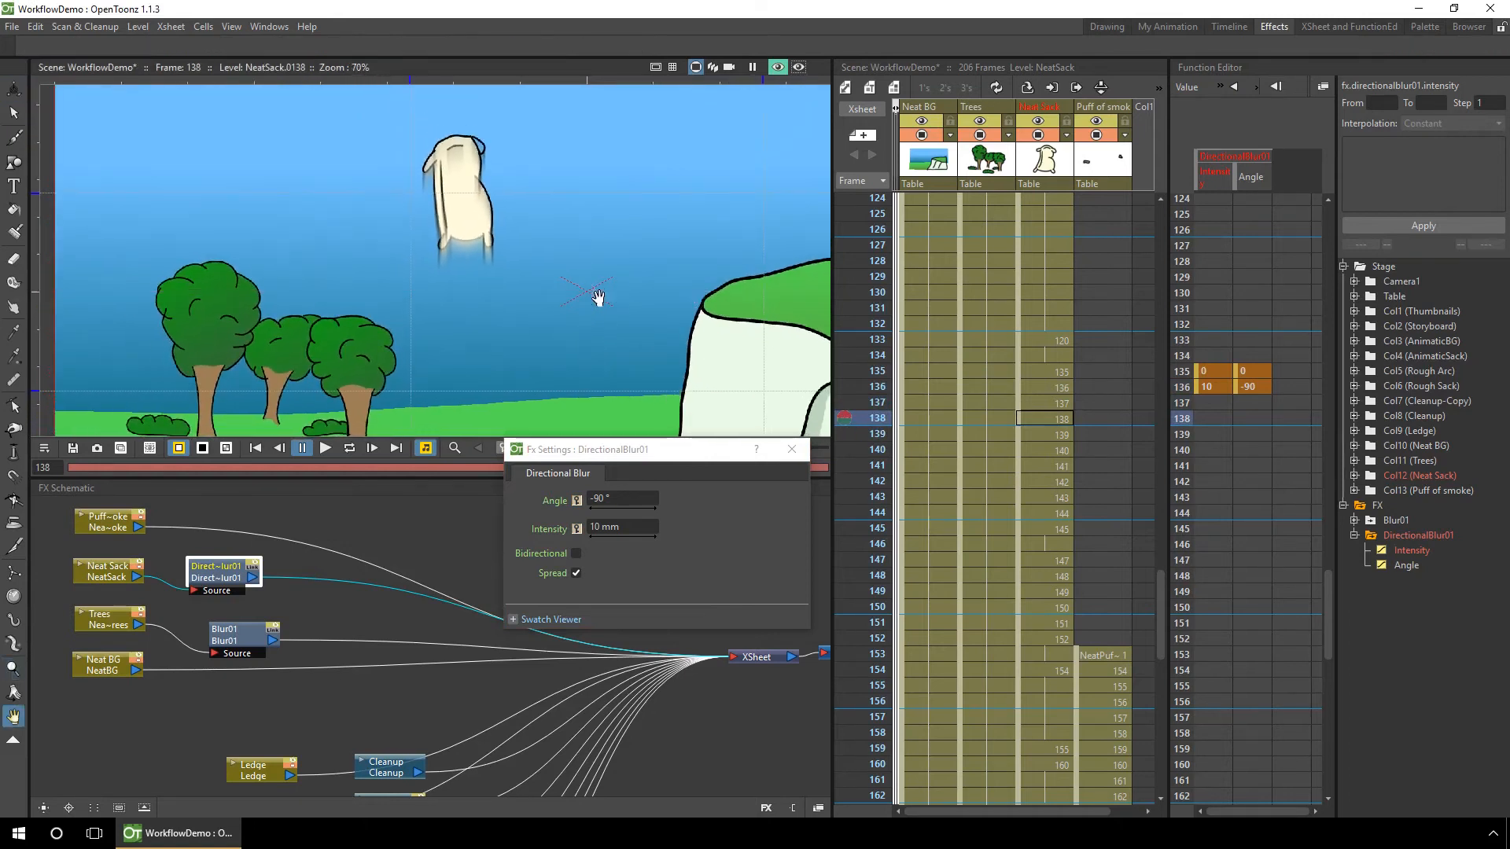
pyautogui.moveTo(606, 270); pyautogui.dragTo(574, 320)
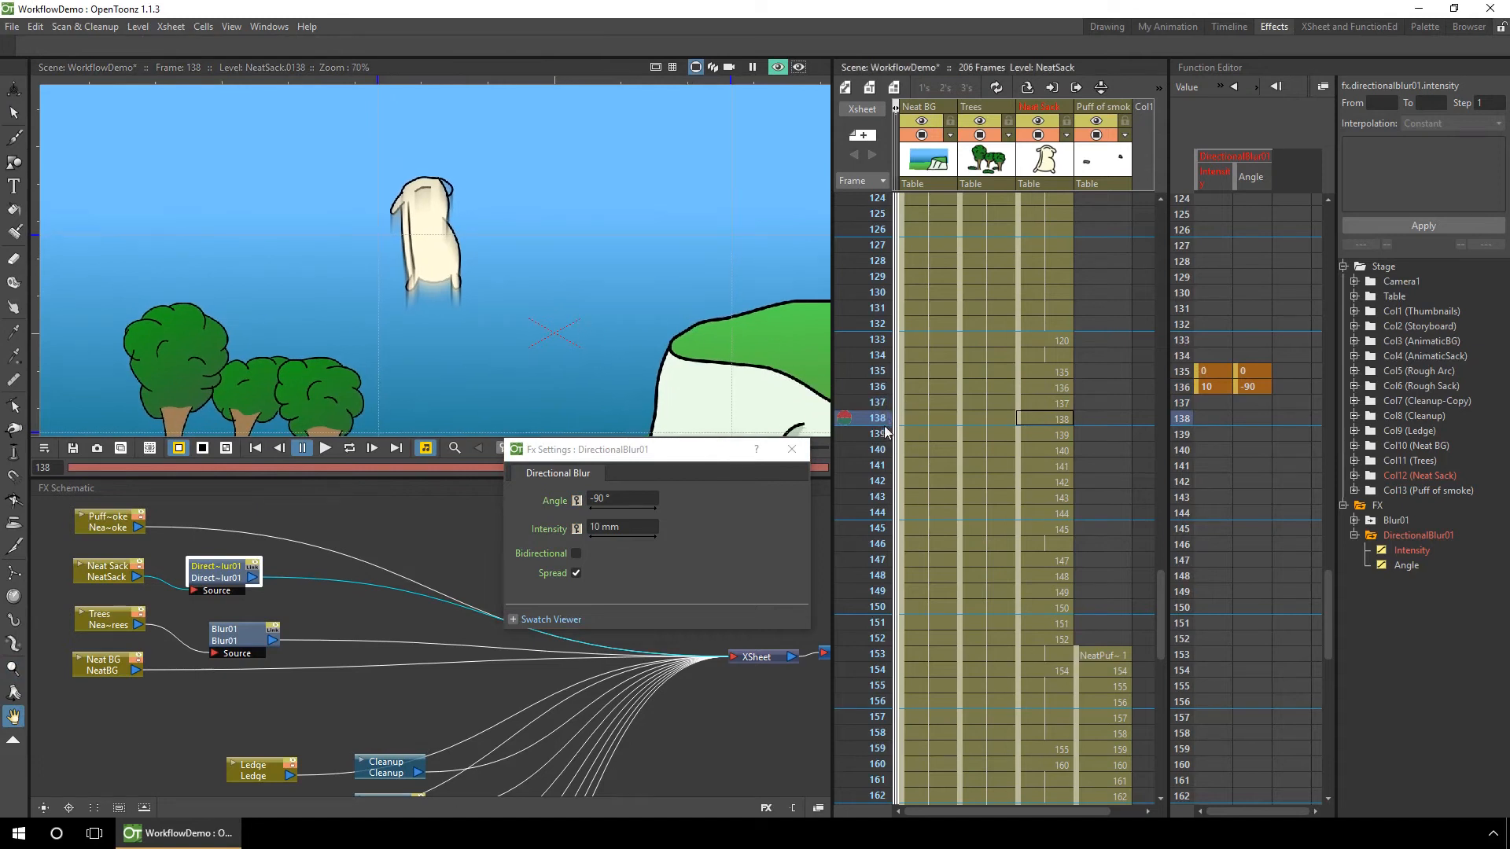
pyautogui.click(877, 439)
pyautogui.click(878, 450)
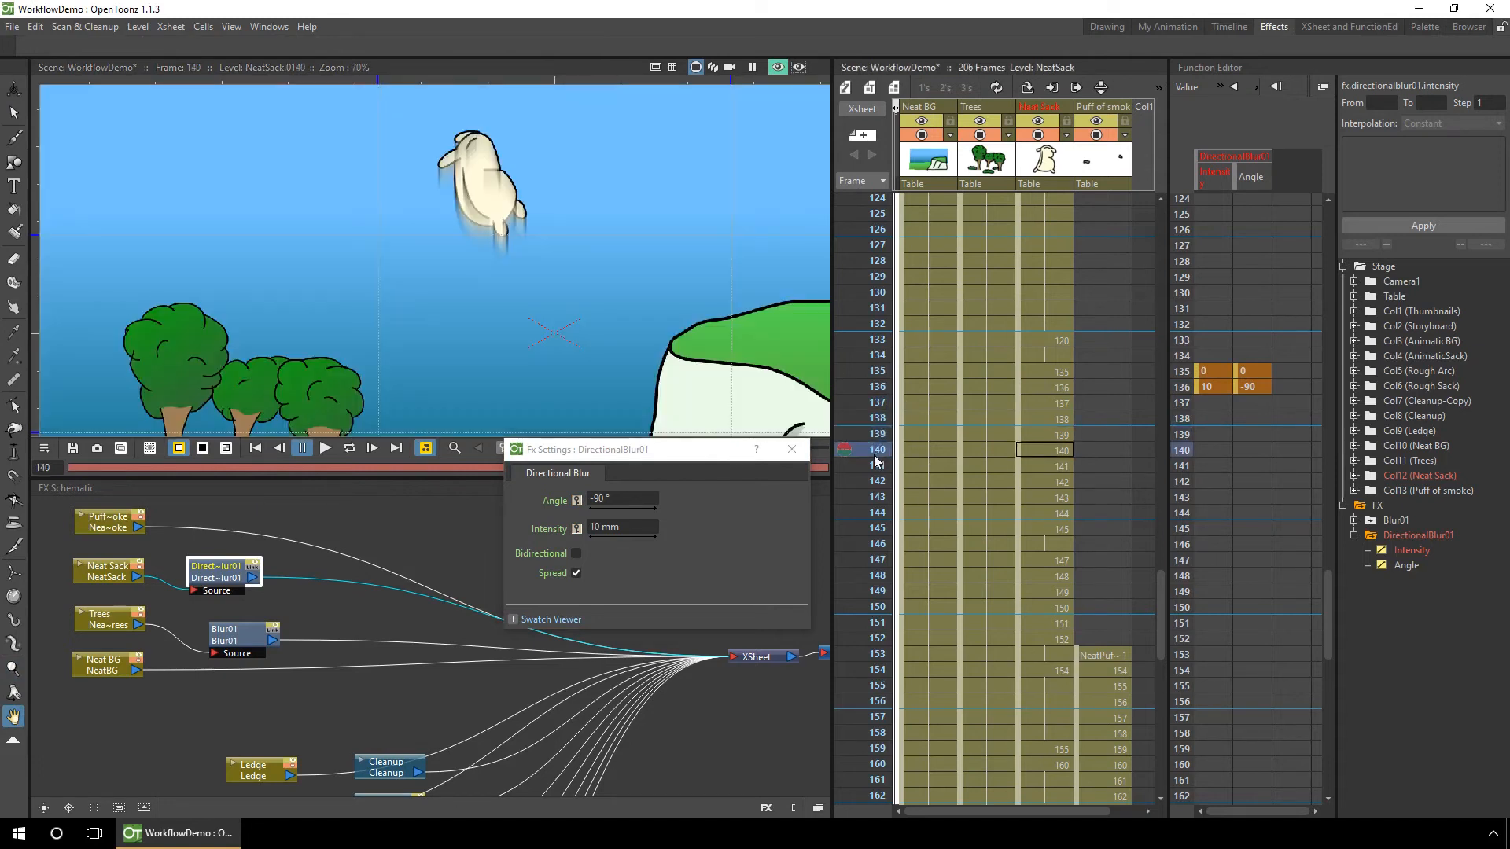
# Keyframe the Directional Blur's current angle and intensity at frame 139.
pyautogui.click(875, 435)
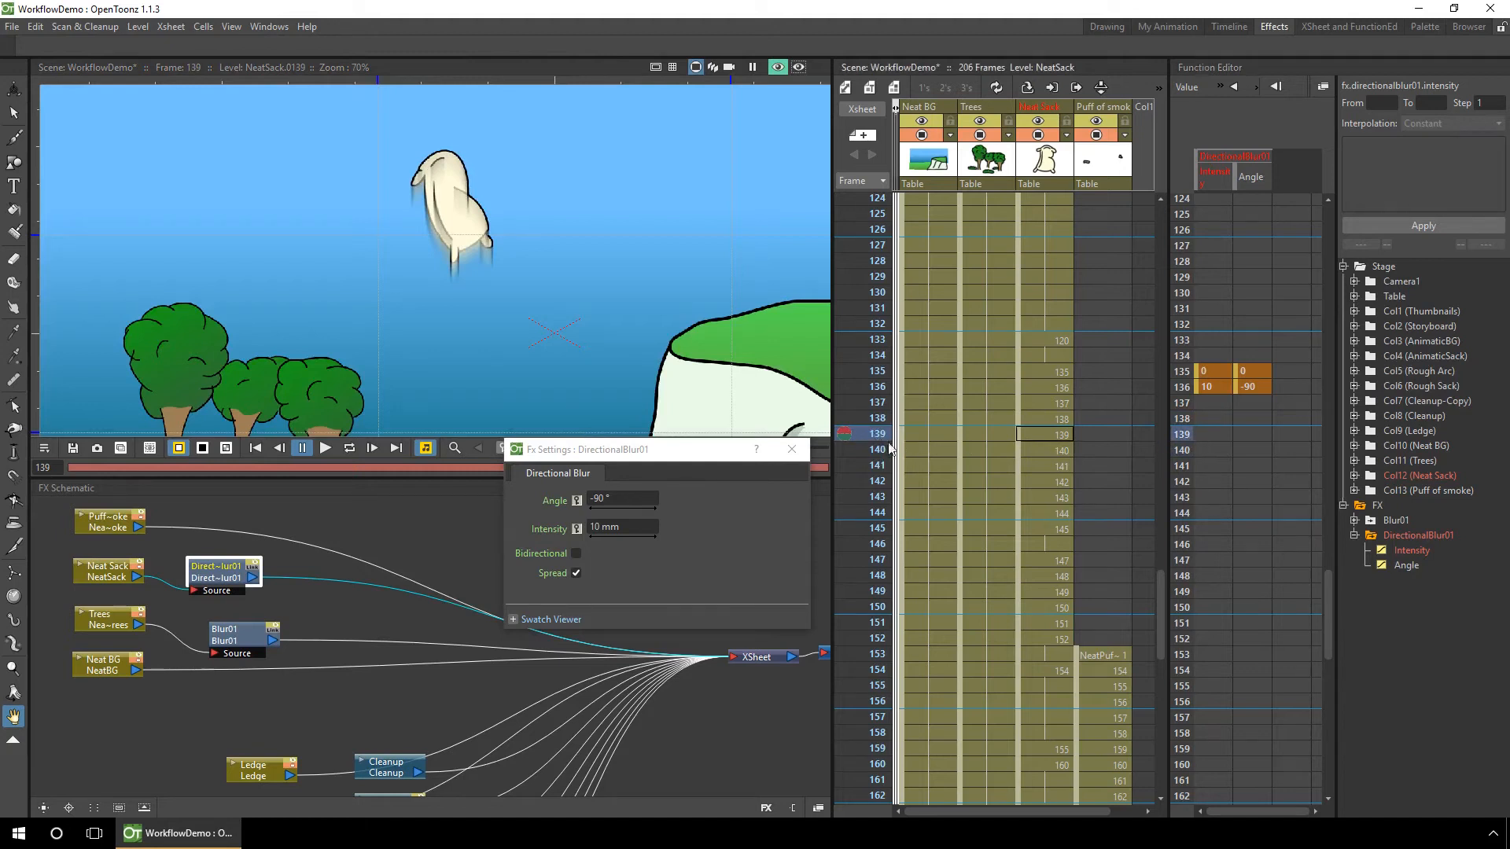
pyautogui.click(577, 500)
pyautogui.click(577, 528)
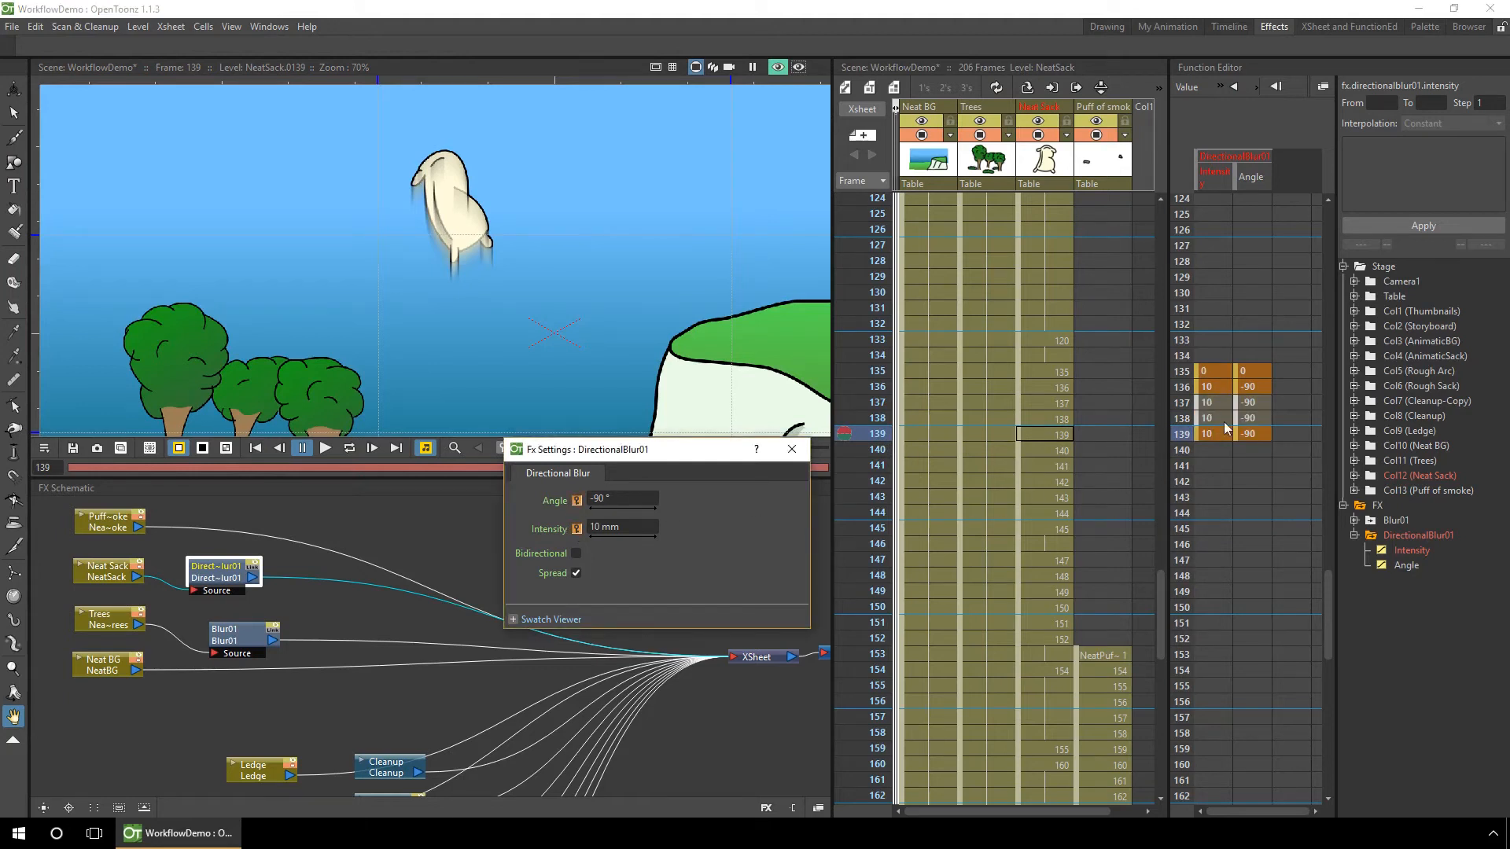
# Set the Directional Blur's intensity and angle keyframes at frame 140 to 0 in the Function Editor, and save the scene.
pyautogui.click(1184, 450)
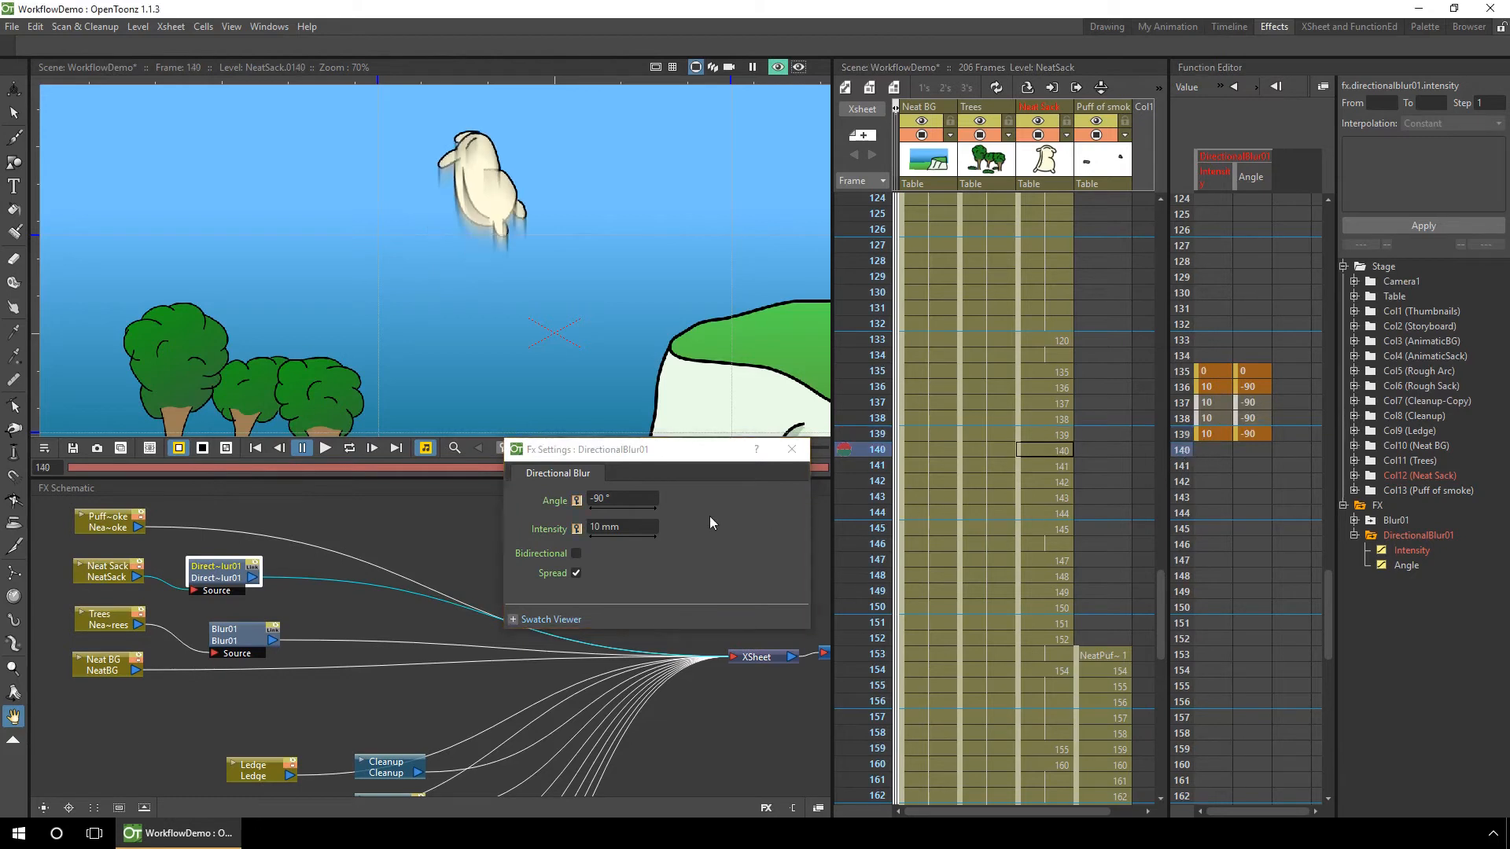
pyautogui.doubleClick(1215, 450)
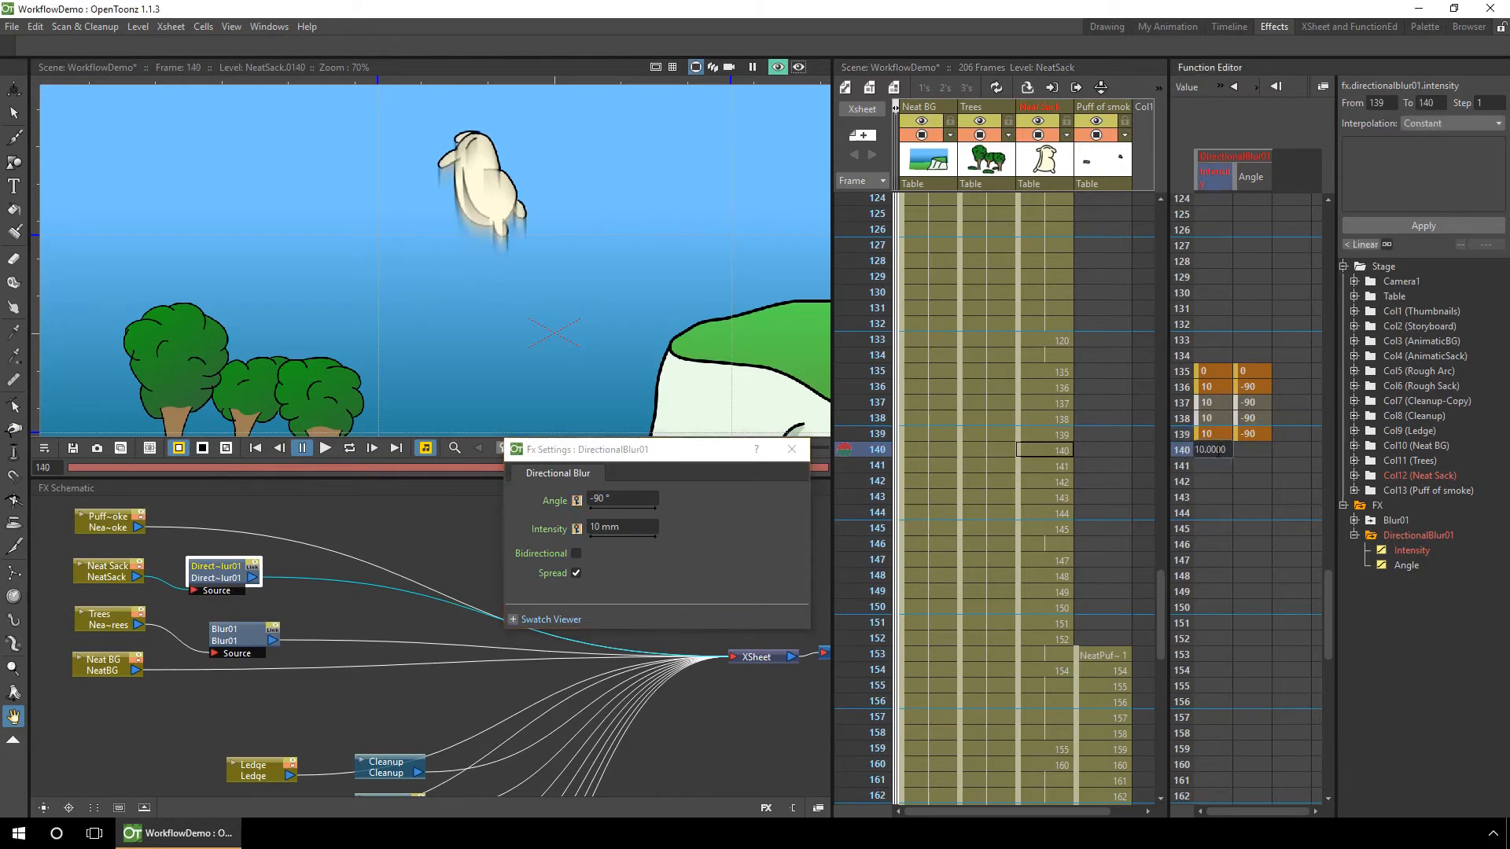
pyautogui.write('0')
pyautogui.press('Return')
pyautogui.doubleClick(1252, 450)
pyautogui.moveTo(1263, 449); pyautogui.dragTo(1220, 450)
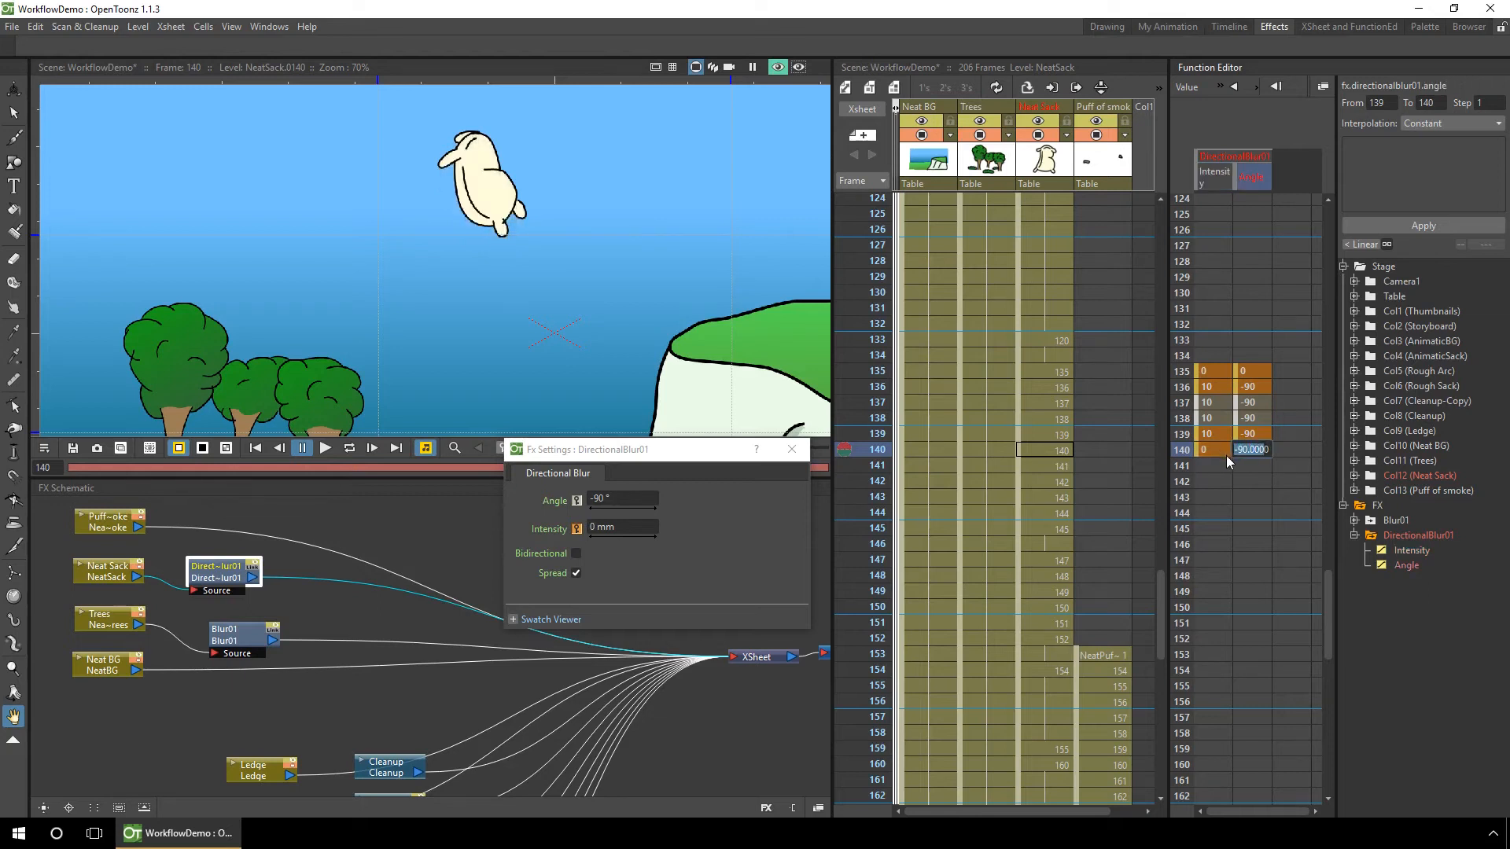
pyautogui.write('0')
pyautogui.press('Return')
pyautogui.moveTo(1180, 357); pyautogui.dragTo(1180, 379)
pyautogui.hotkey('ctrl', 's')
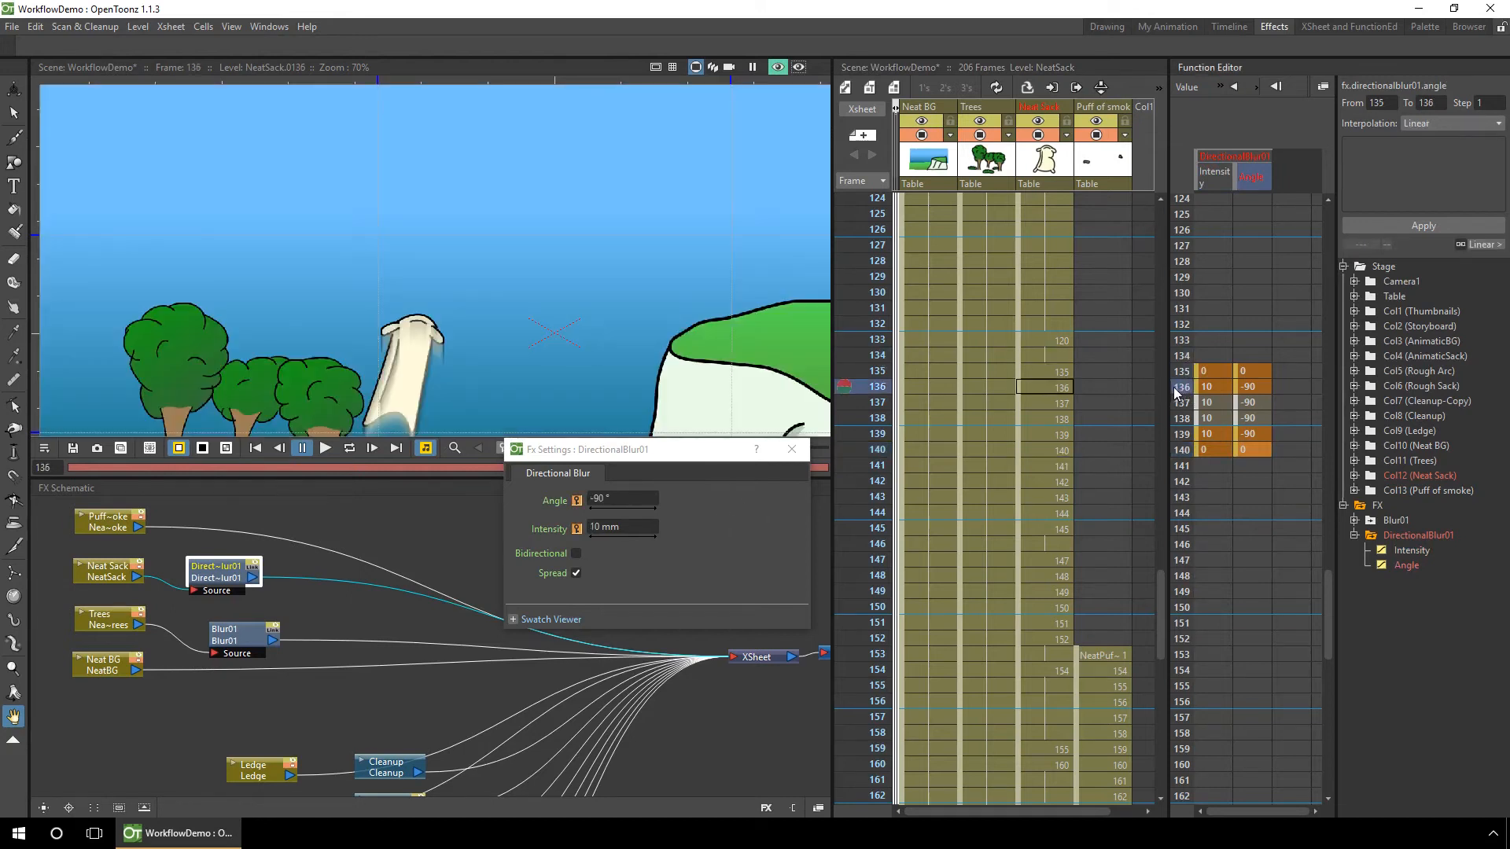
# Render a preview of the scene, play it from the first frame, replay the jump from about frame 98, and close the preview.
pyautogui.hotkey('ctrl', 'r')
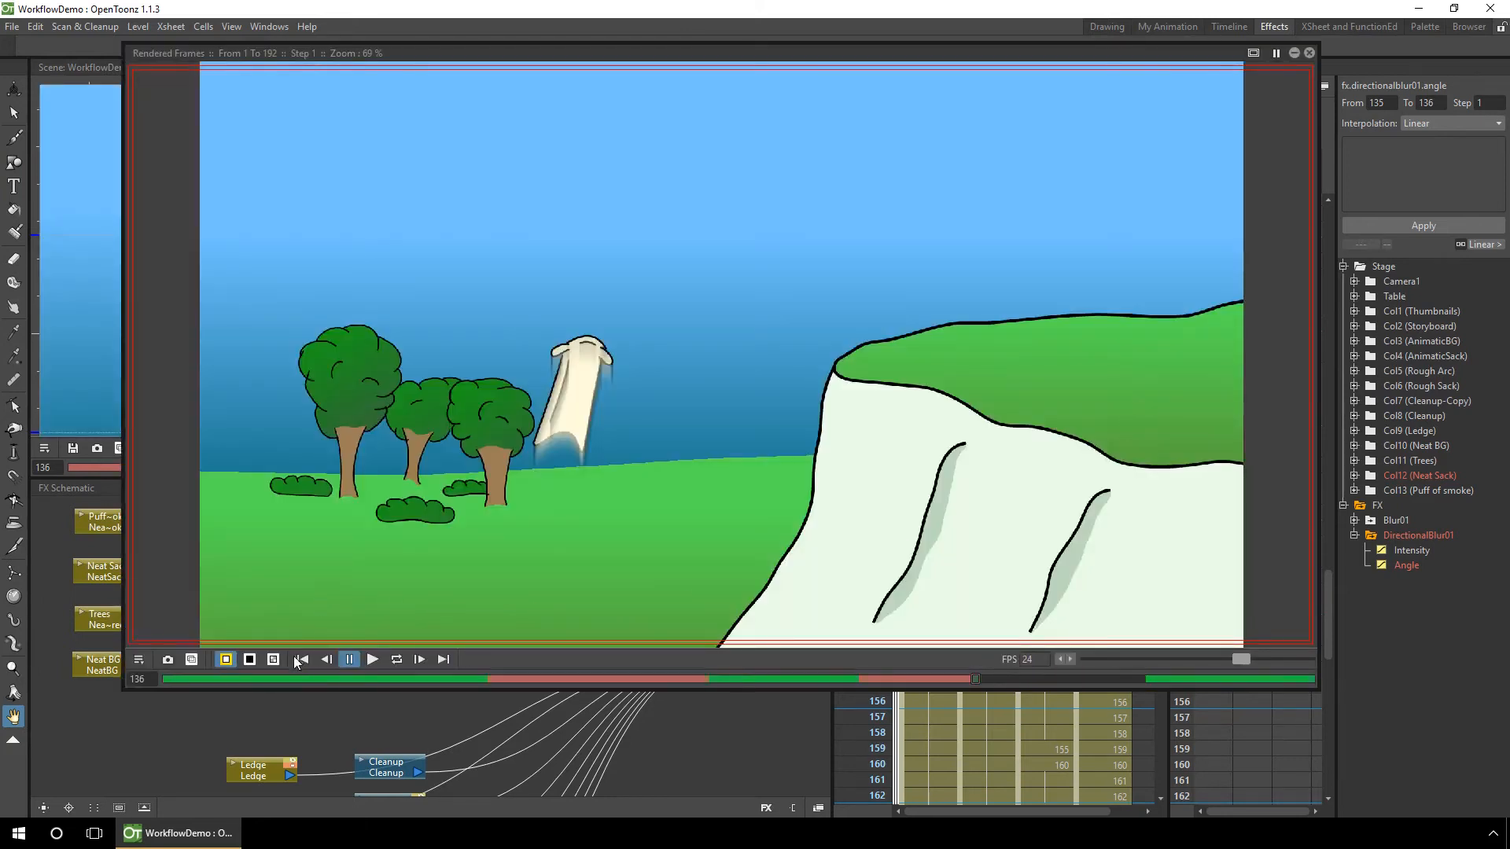
pyautogui.click(298, 659)
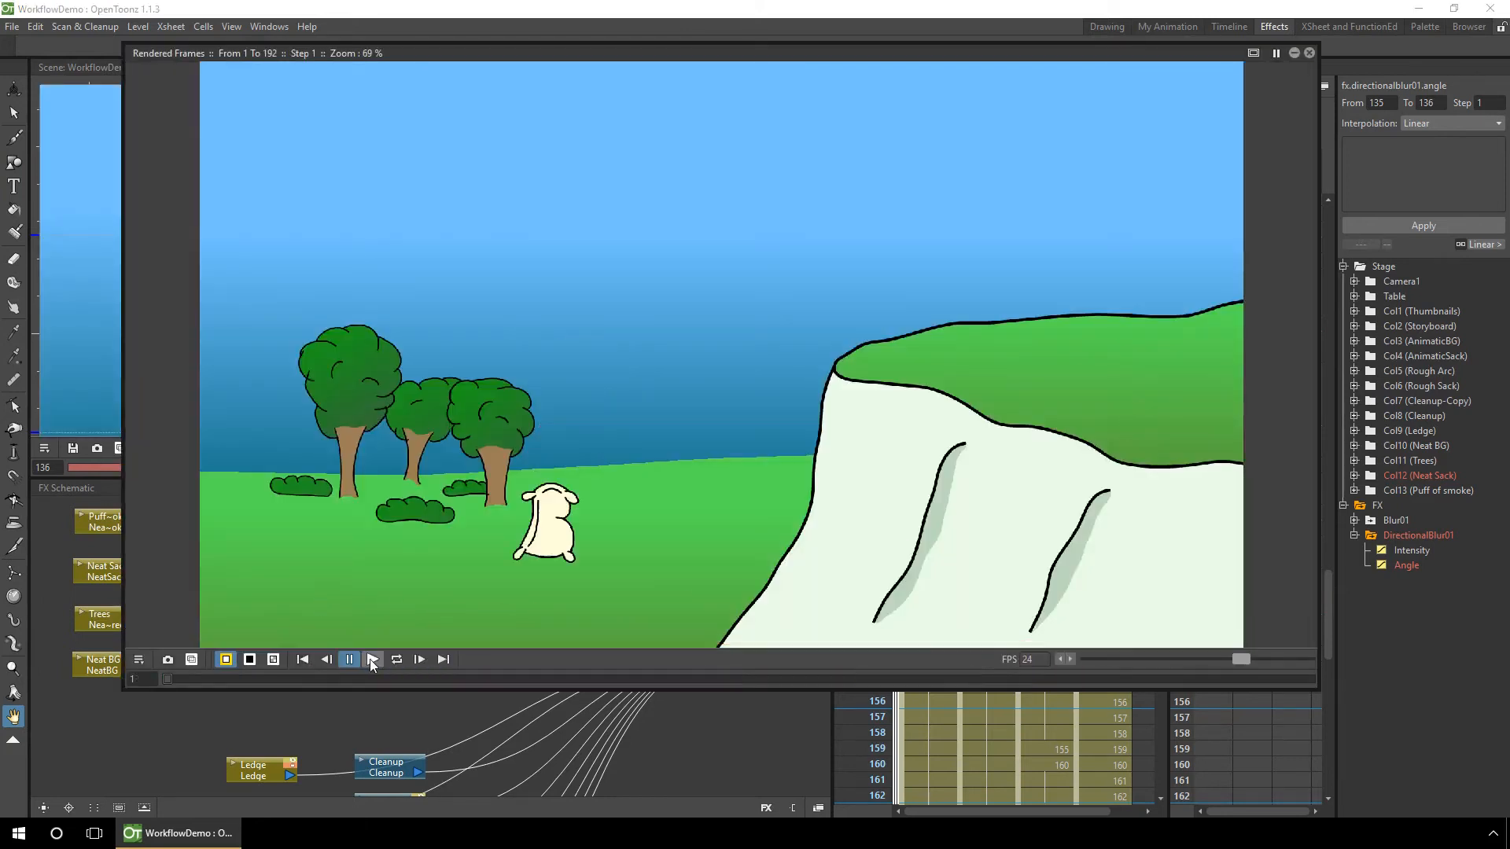
pyautogui.click(371, 659)
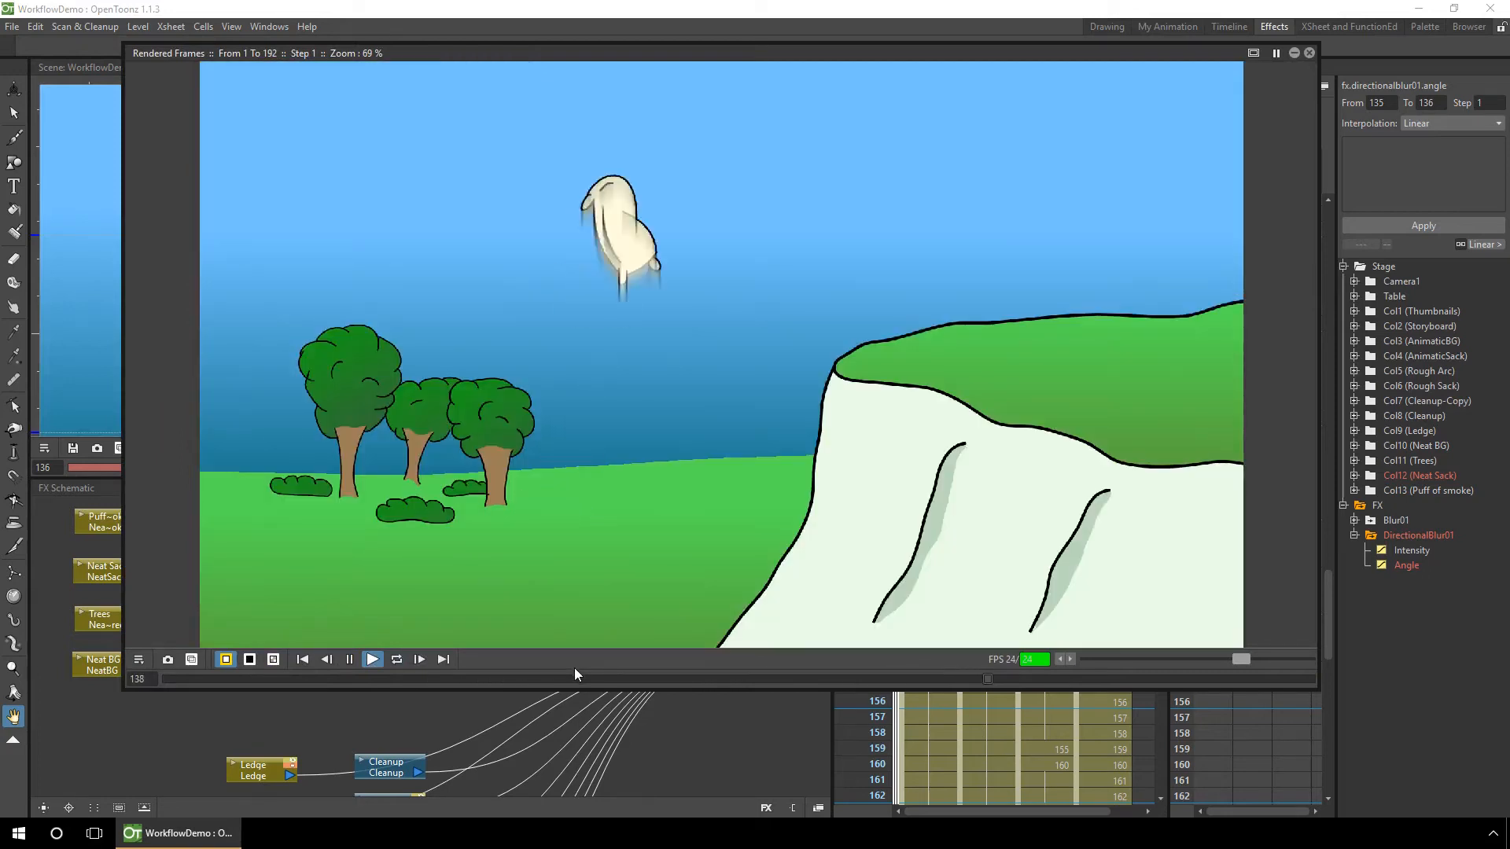
pyautogui.click(356, 658)
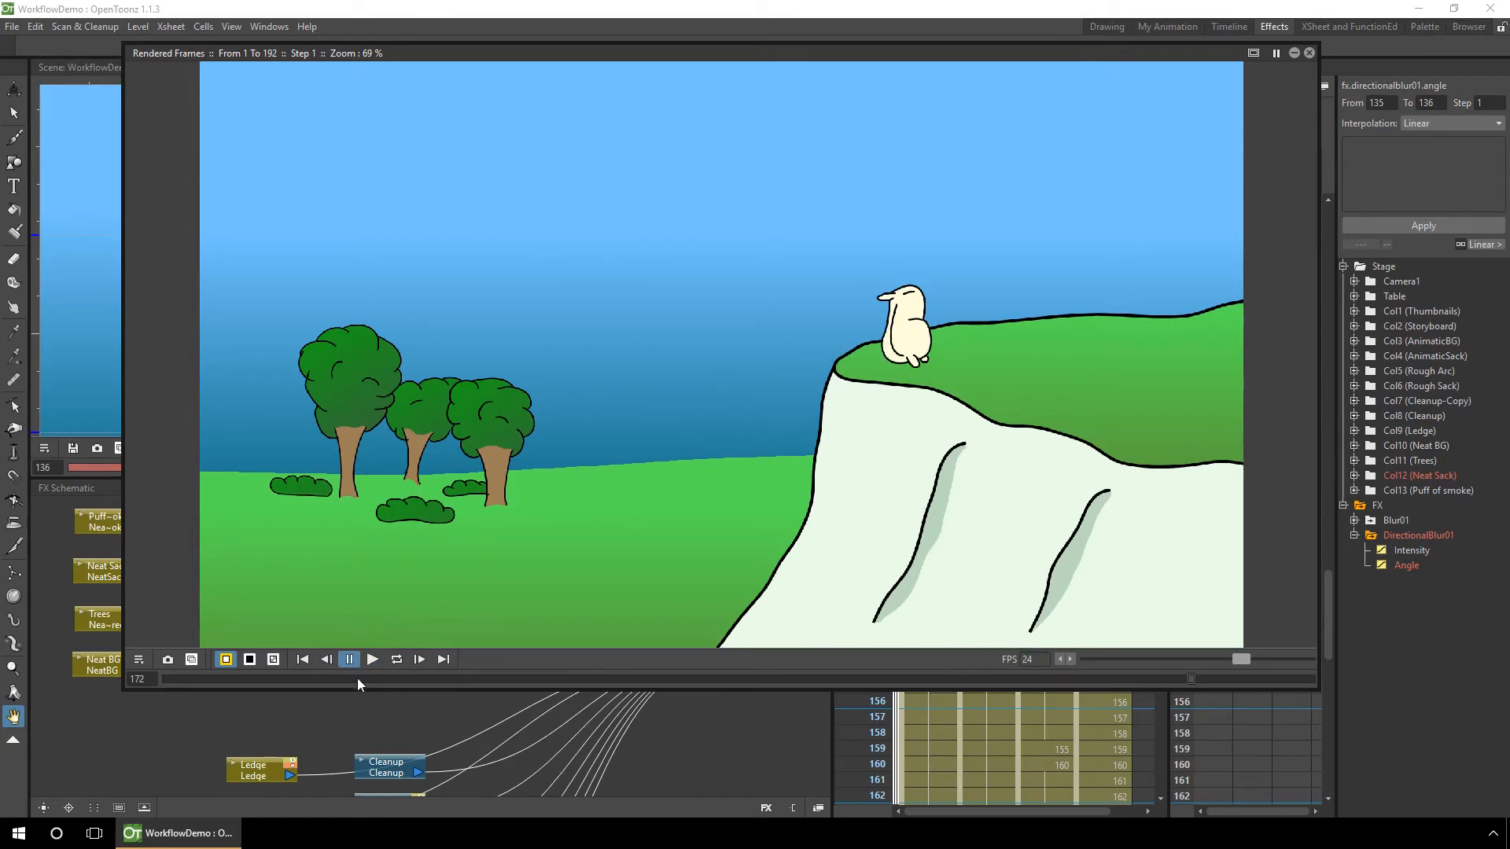
pyautogui.moveTo(1189, 681); pyautogui.dragTo(749, 681)
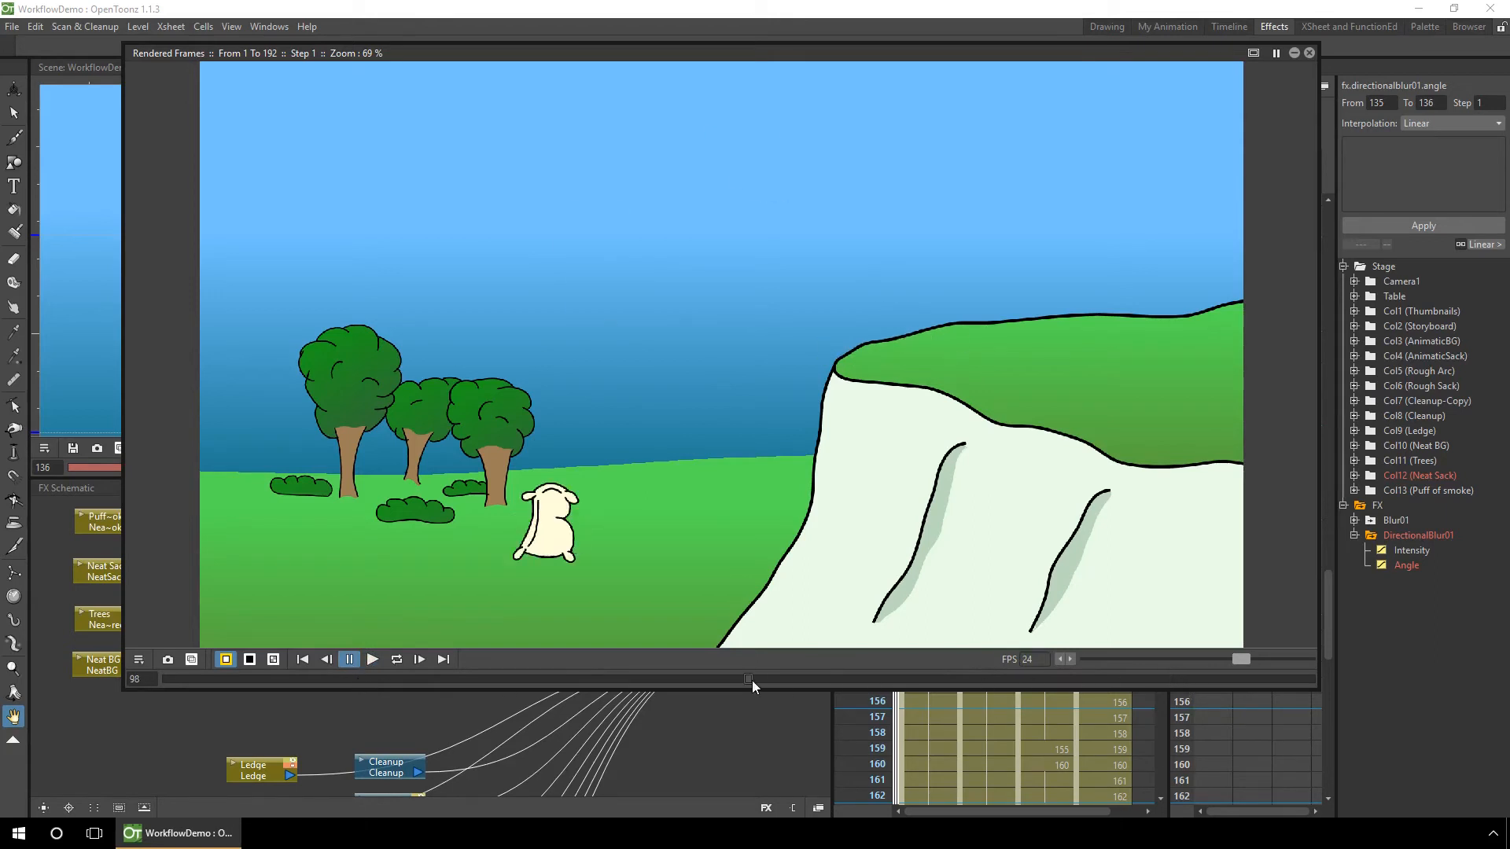
pyautogui.click(373, 659)
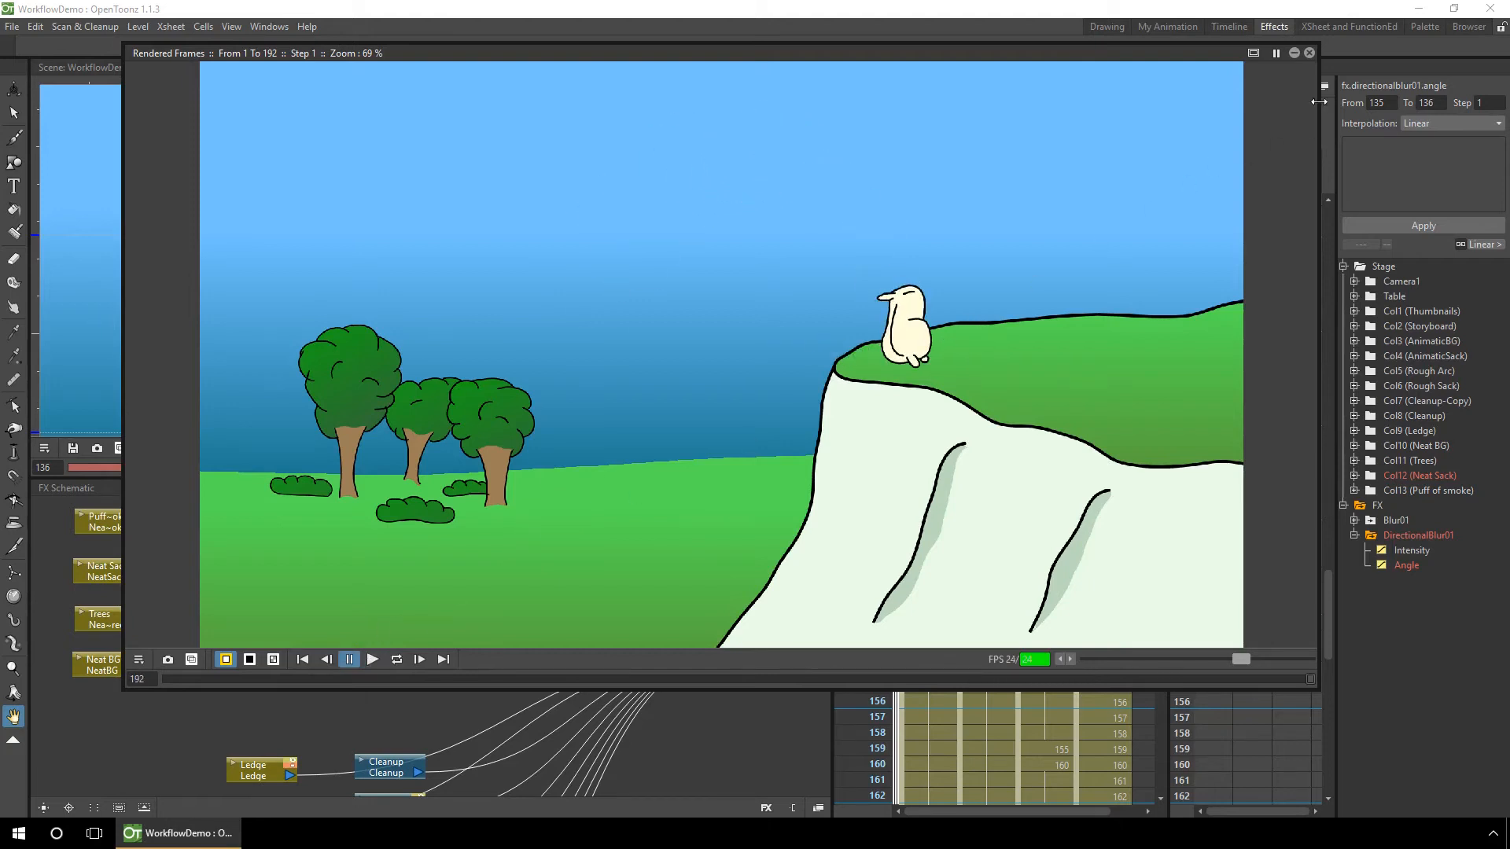
pyautogui.click(1309, 54)
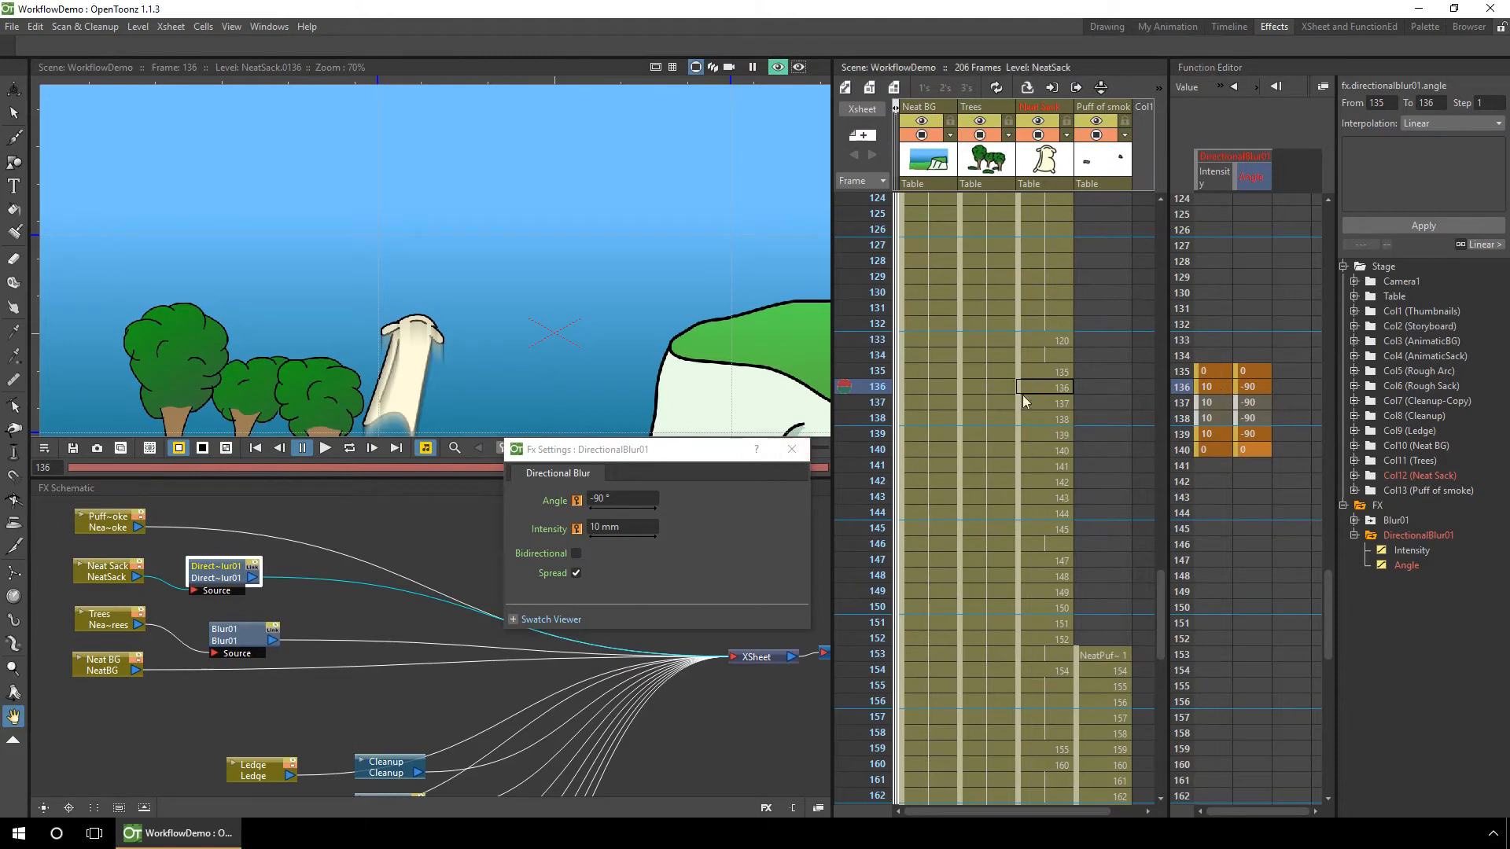
# Try a Directional Blur intensity of 20 mm at frame 136 and inspect the sack's trail.
pyautogui.click(1219, 387)
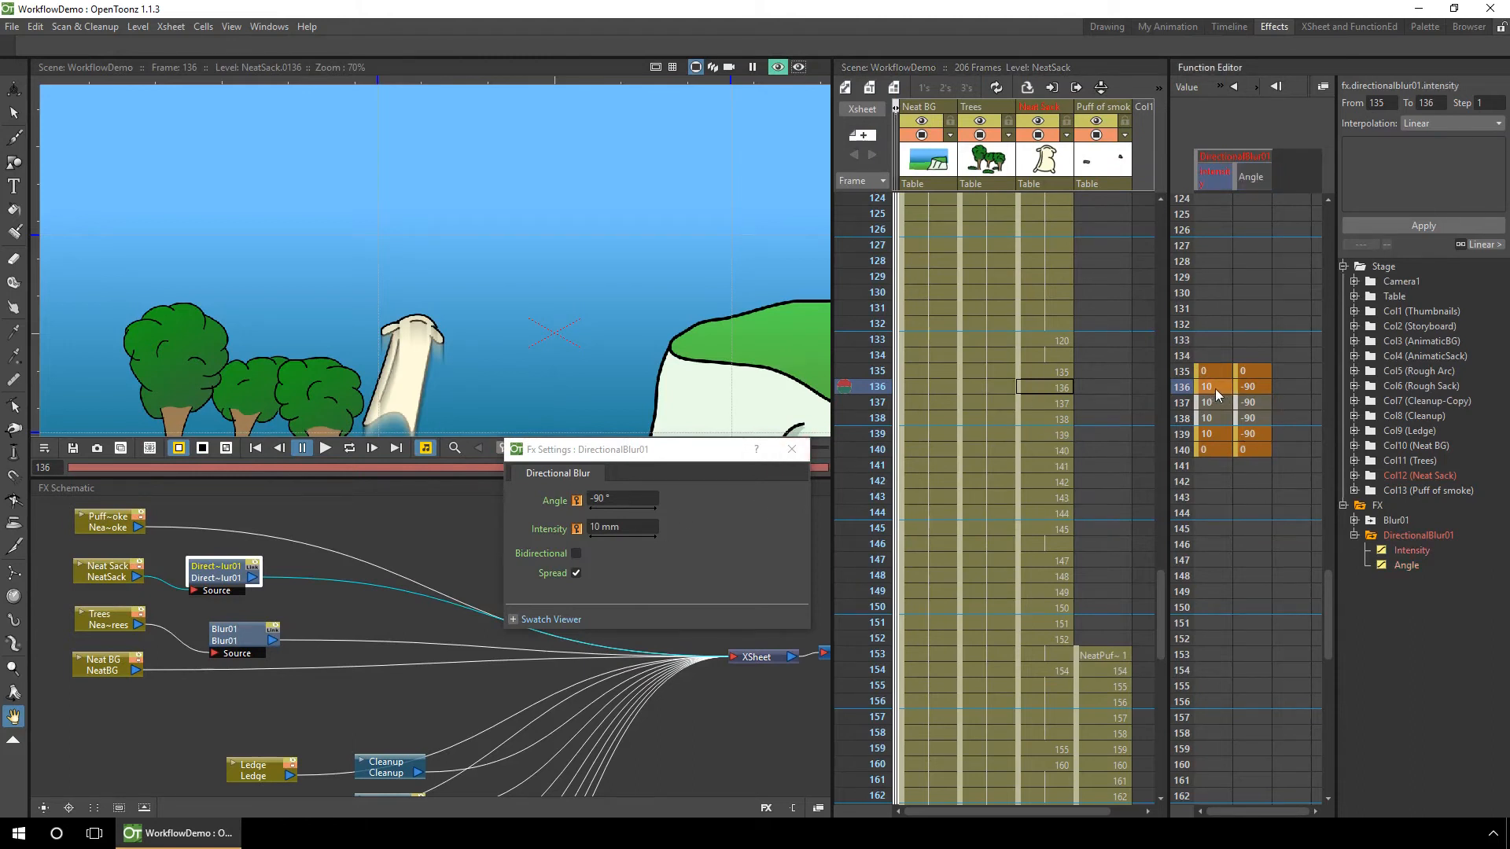
pyautogui.moveTo(1224, 387); pyautogui.dragTo(1209, 387)
pyautogui.write('20')
pyautogui.press('Return')
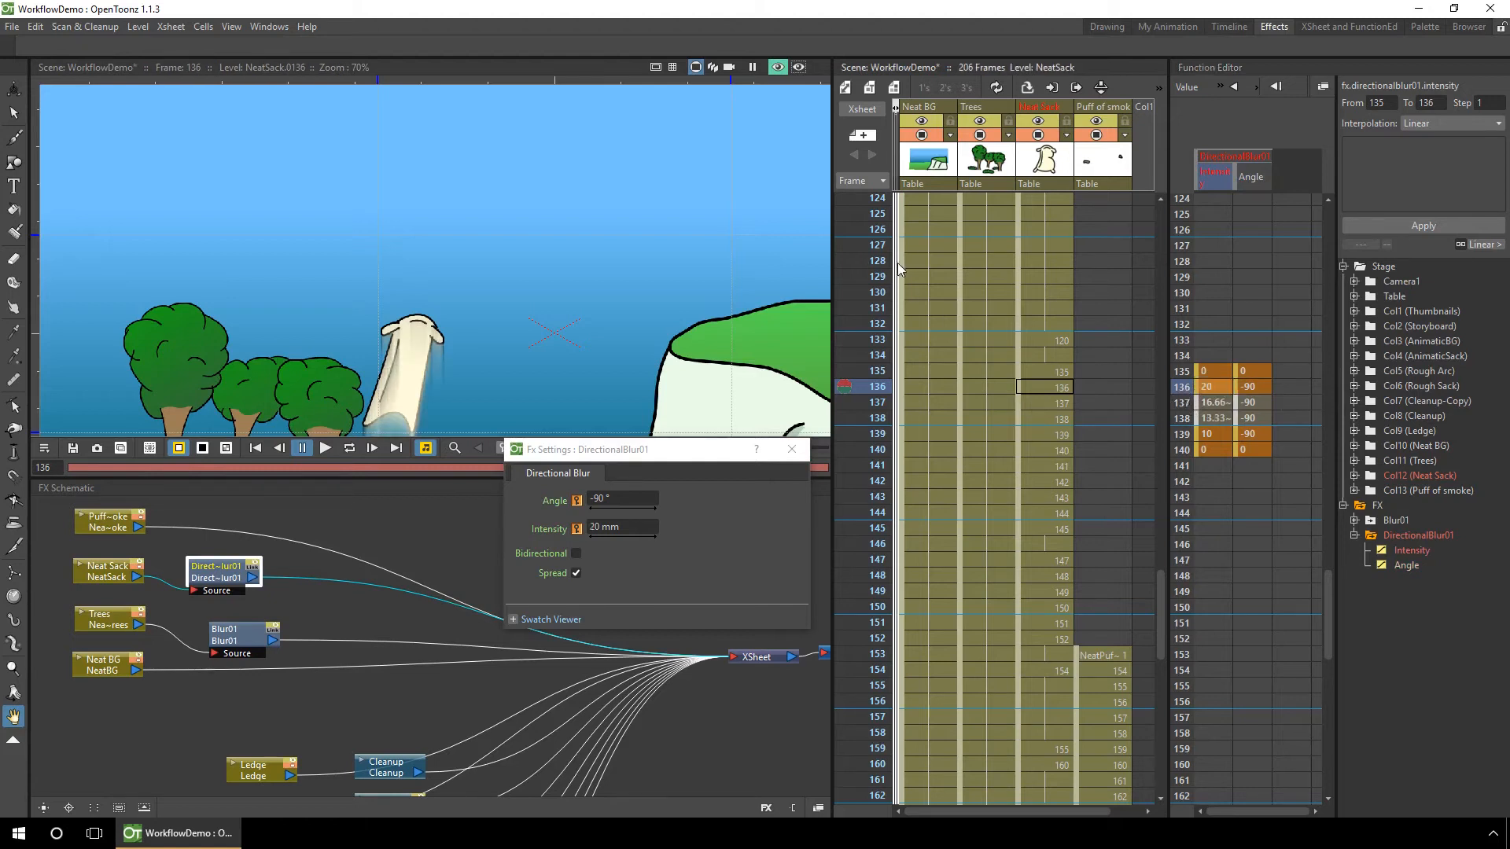
pyautogui.moveTo(485, 352); pyautogui.dragTo(482, 274)
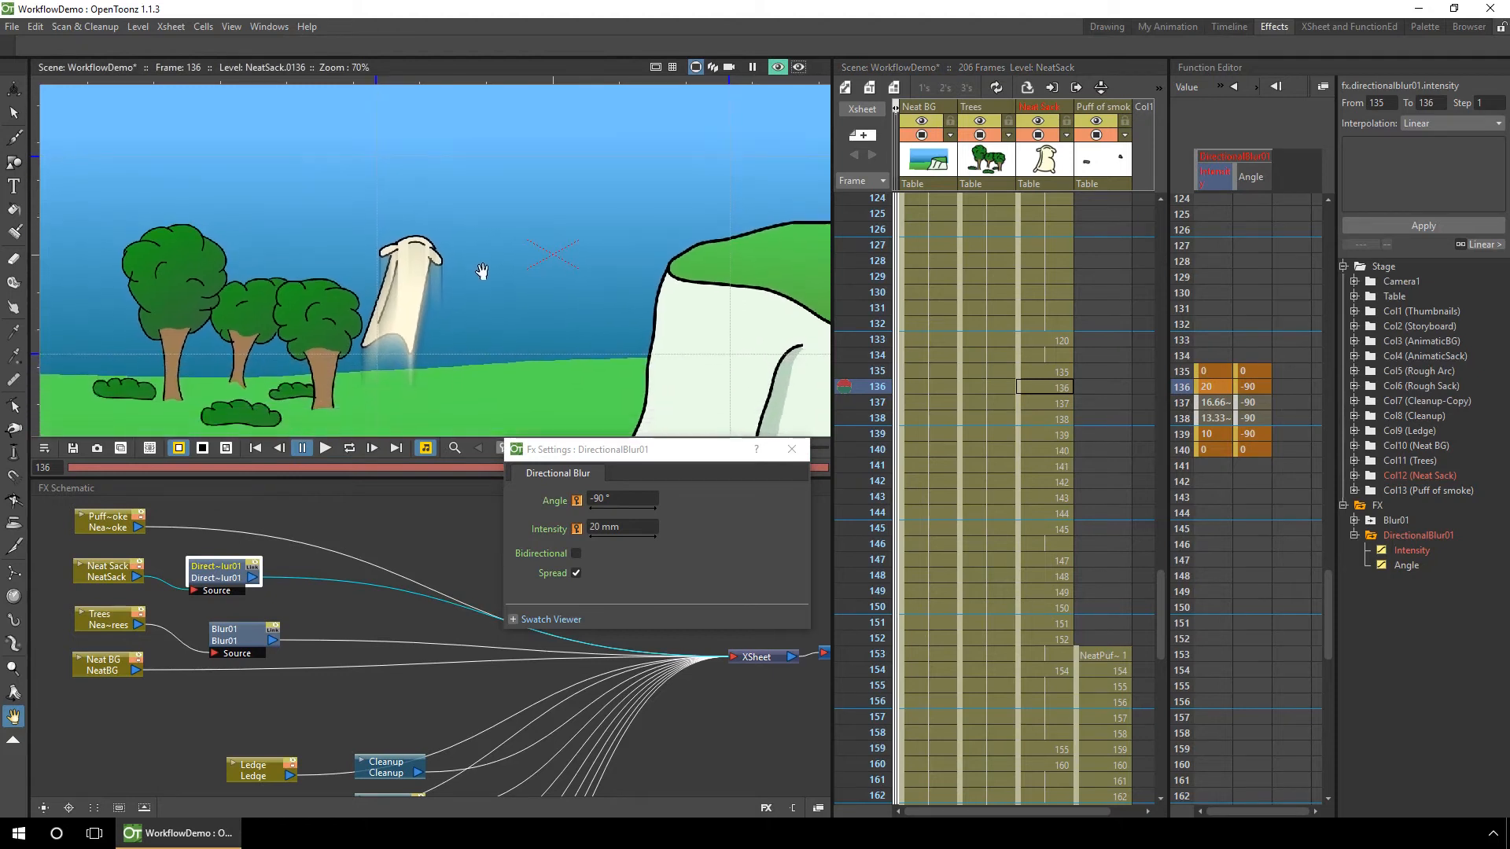
# Set the Directional Blur's intensity keyframes at frames 136 and 139 to 30 mm in the Function Editor.
pyautogui.doubleClick(1229, 387)
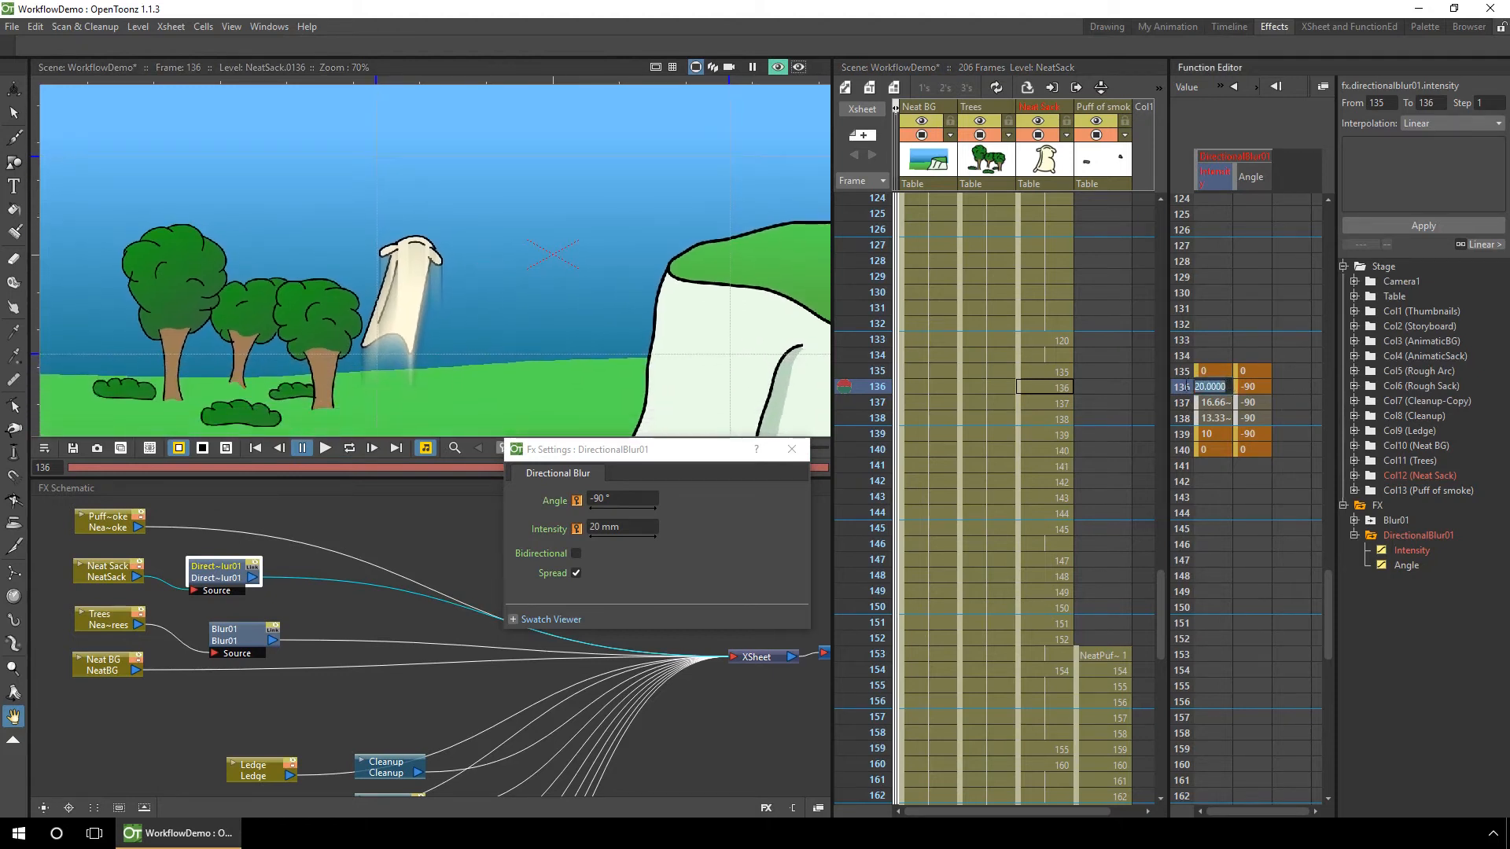
pyautogui.write('30')
pyautogui.press('Return')
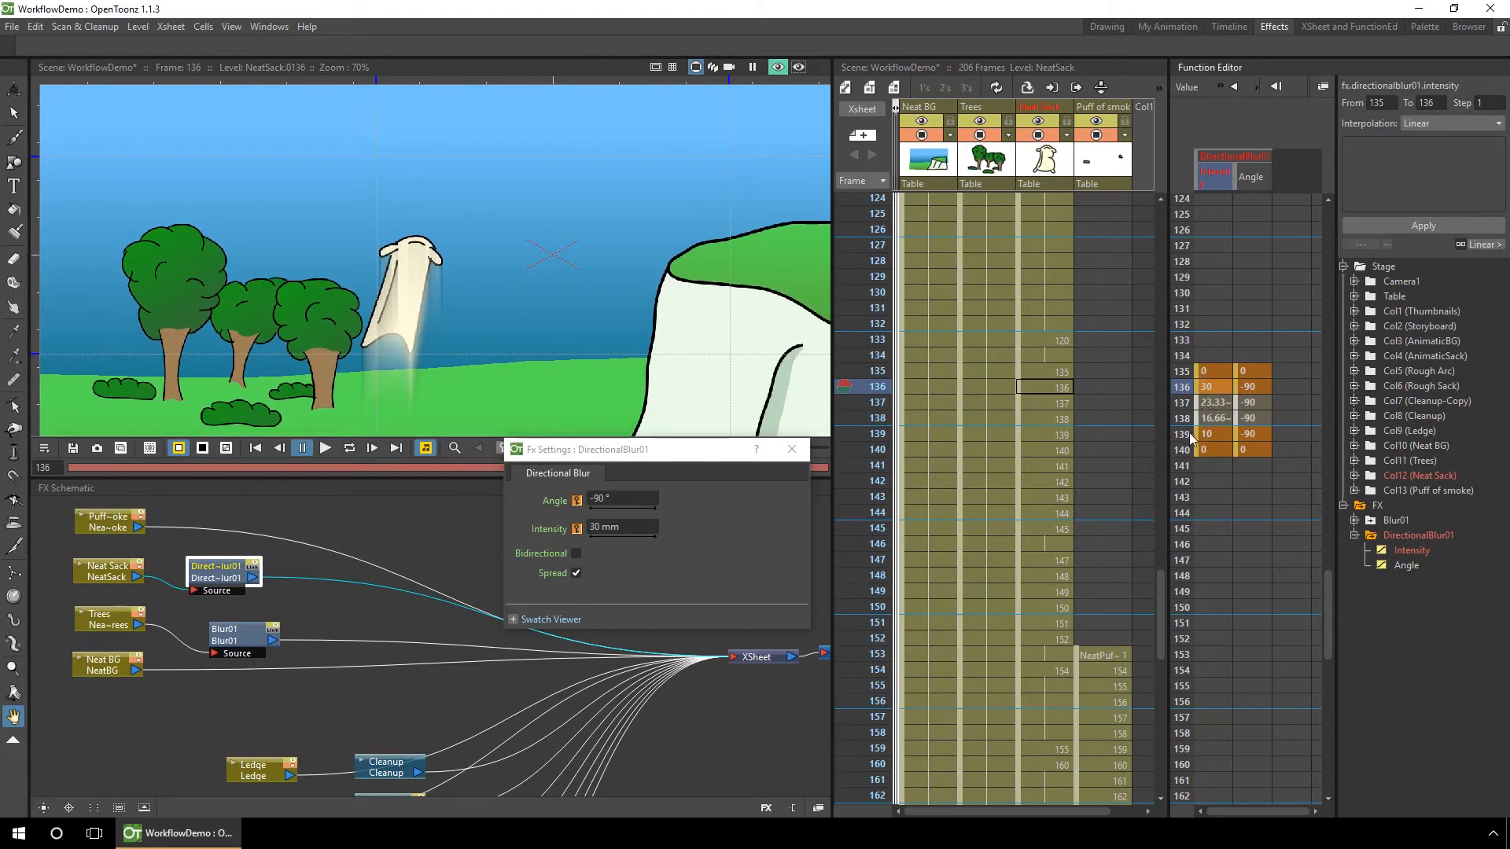
pyautogui.click(1189, 433)
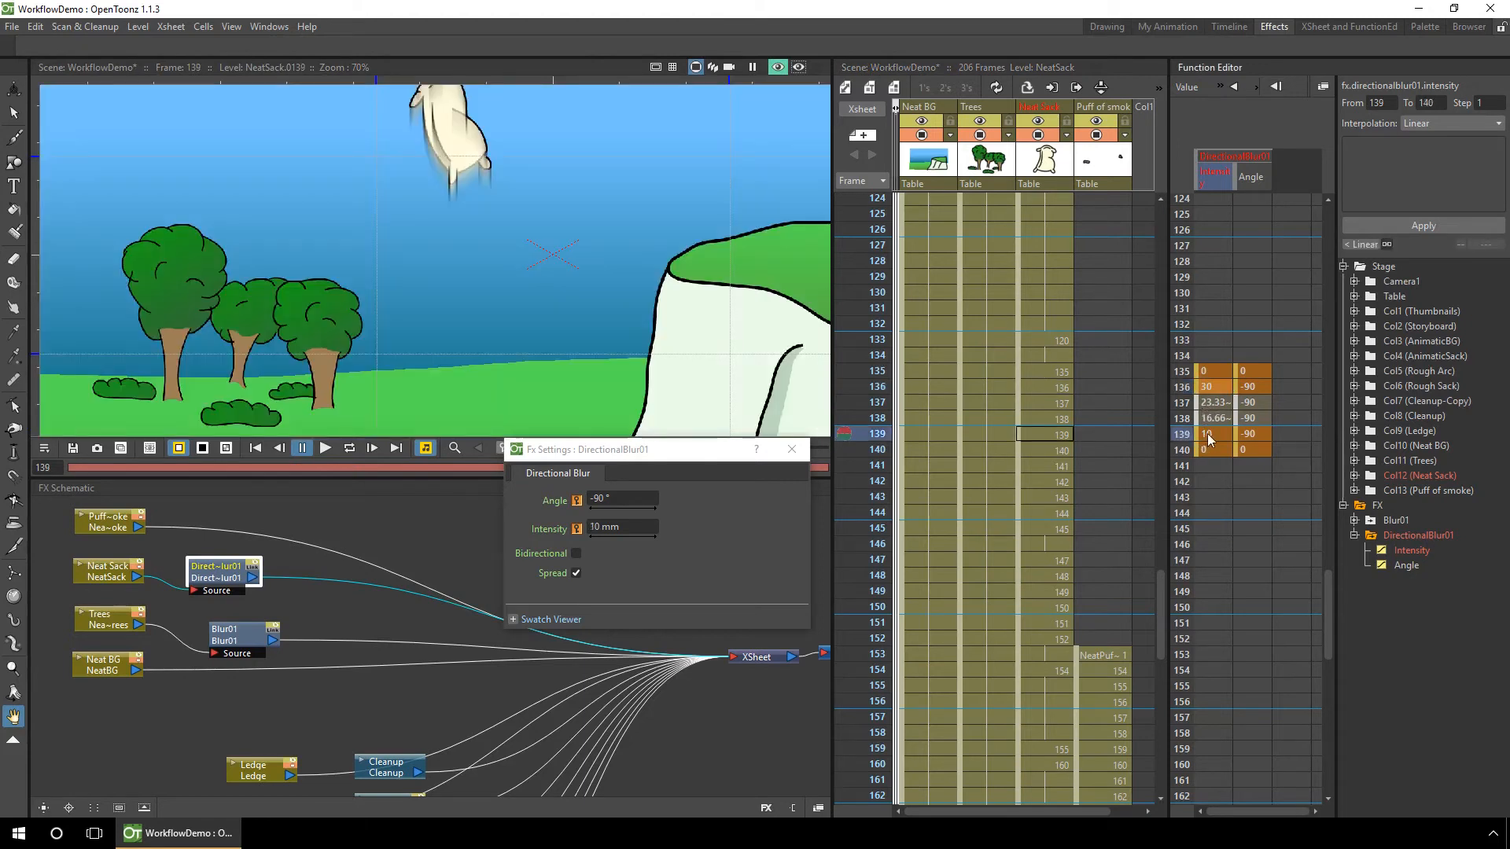
pyautogui.doubleClick(1208, 437)
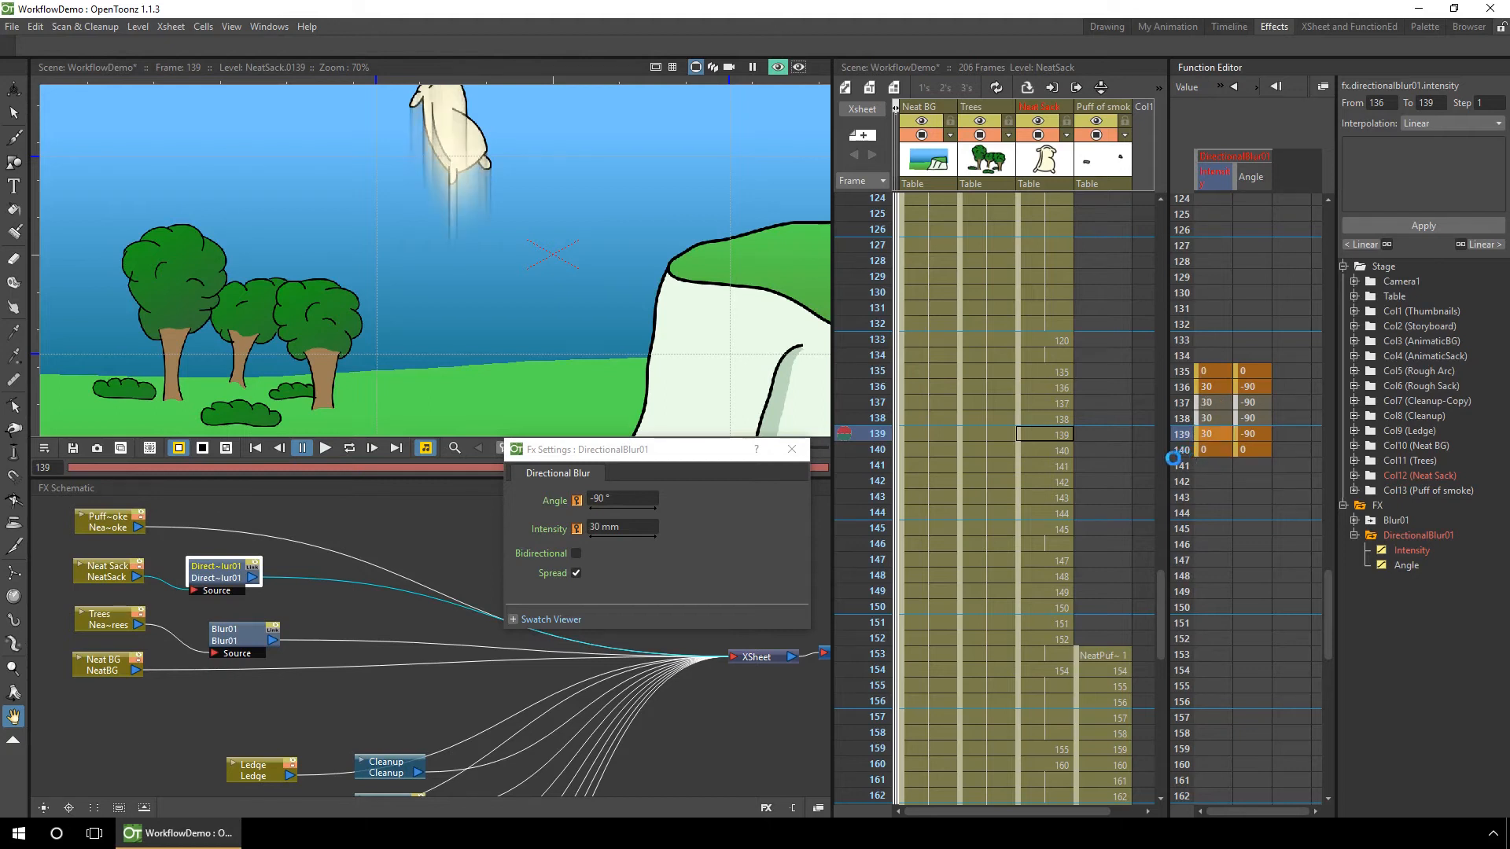
# Render the preview again, play the sack's jump with the stronger blur, and pause the playback after the landing.
pyautogui.hotkey('ctrl', 'r')
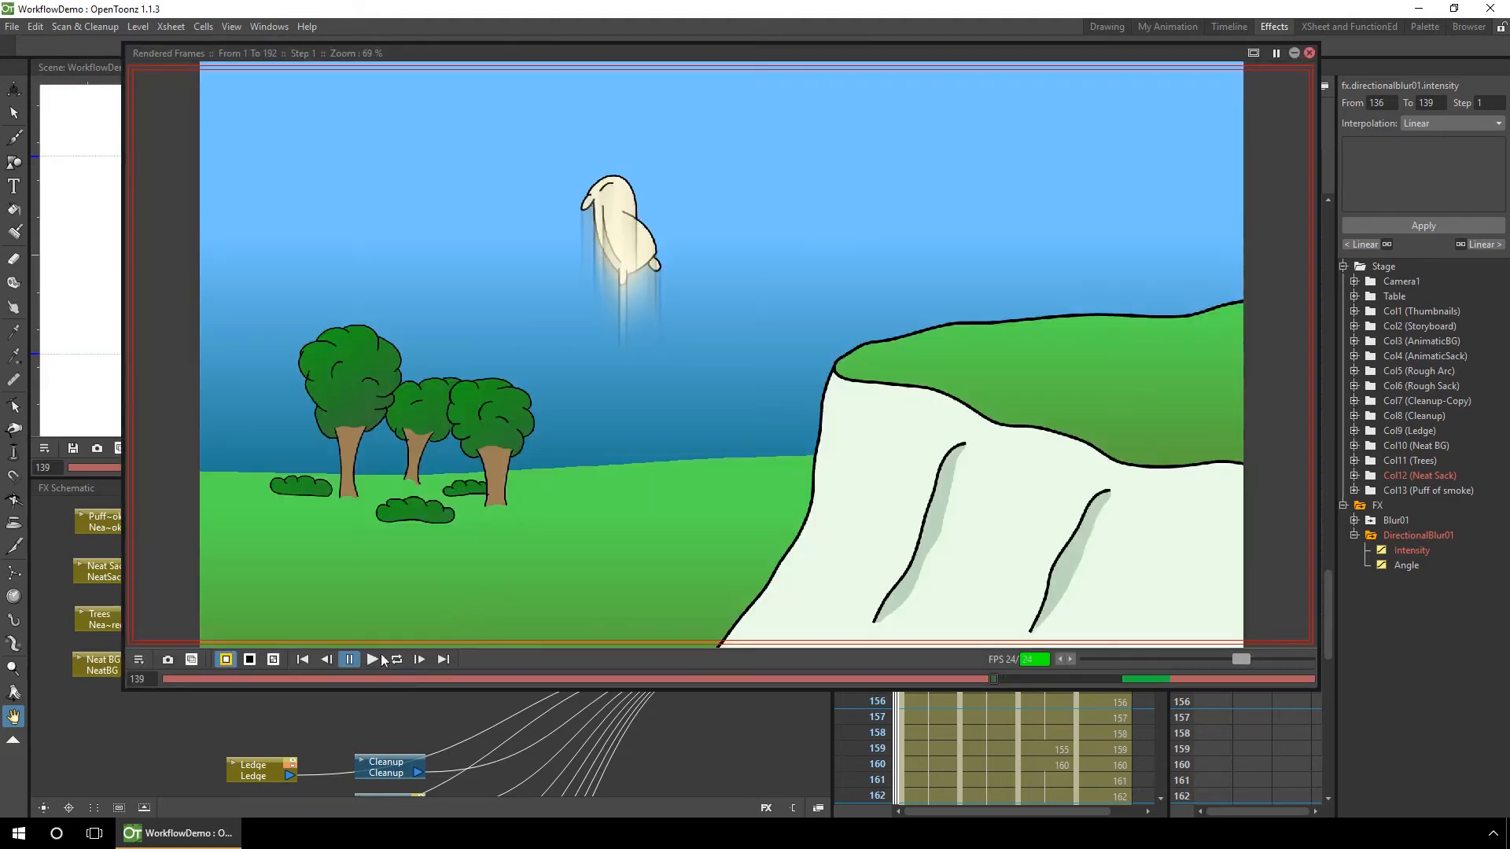
pyautogui.click(357, 679)
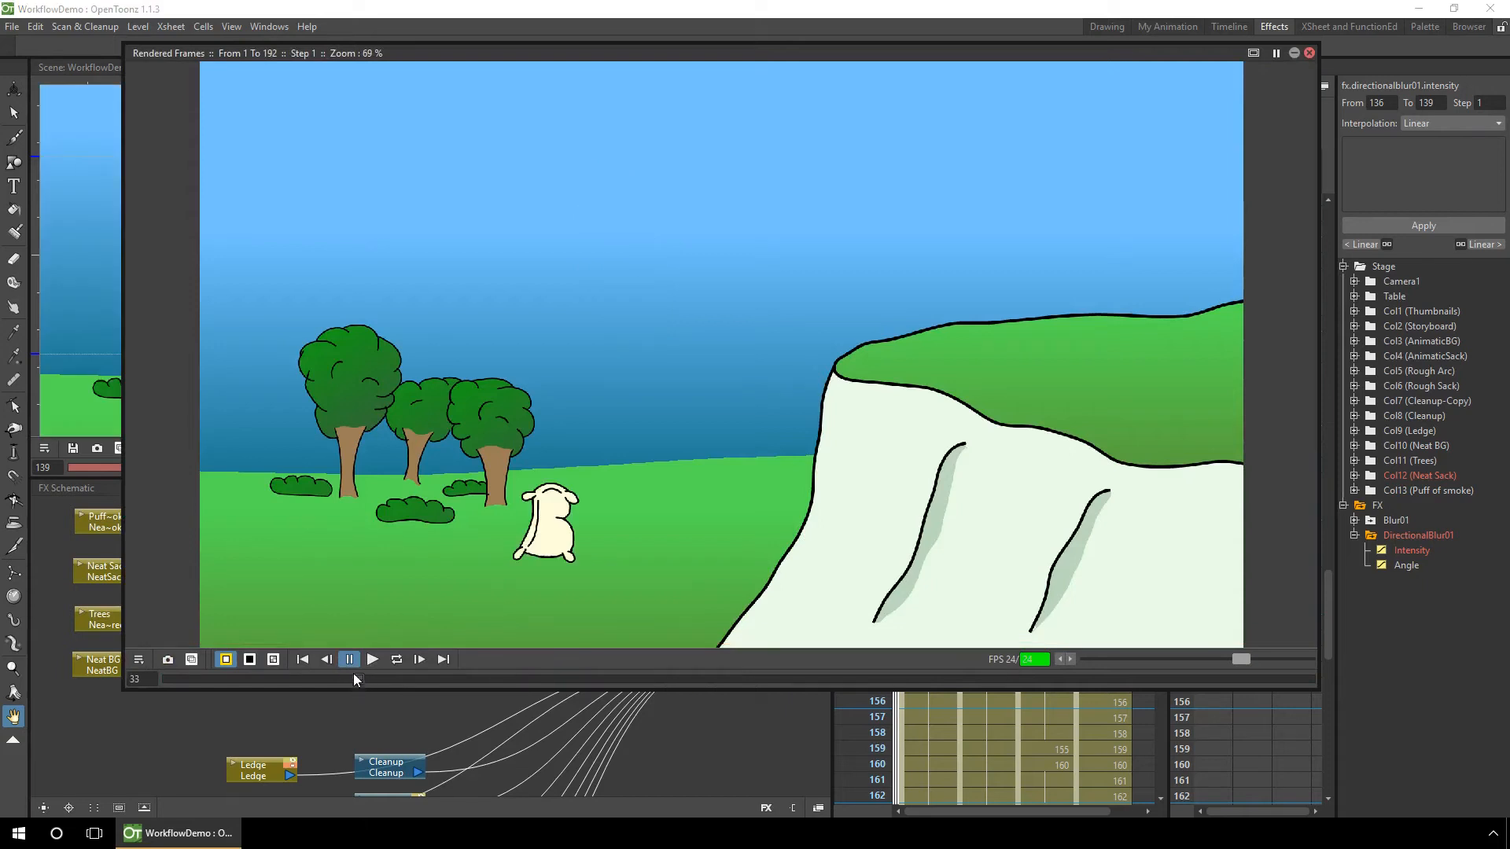
pyautogui.click(370, 659)
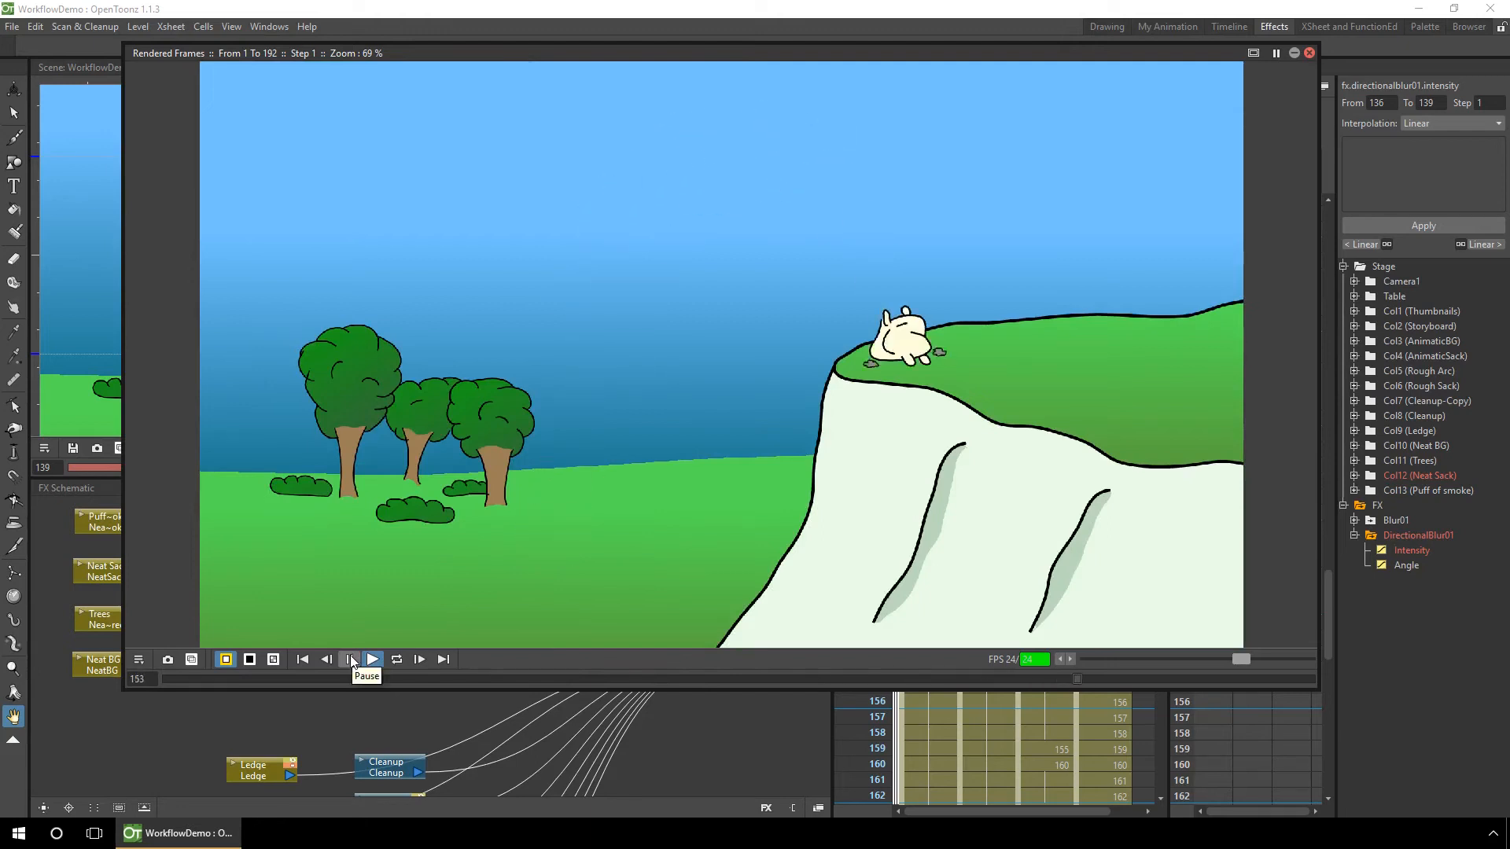
pyautogui.click(350, 659)
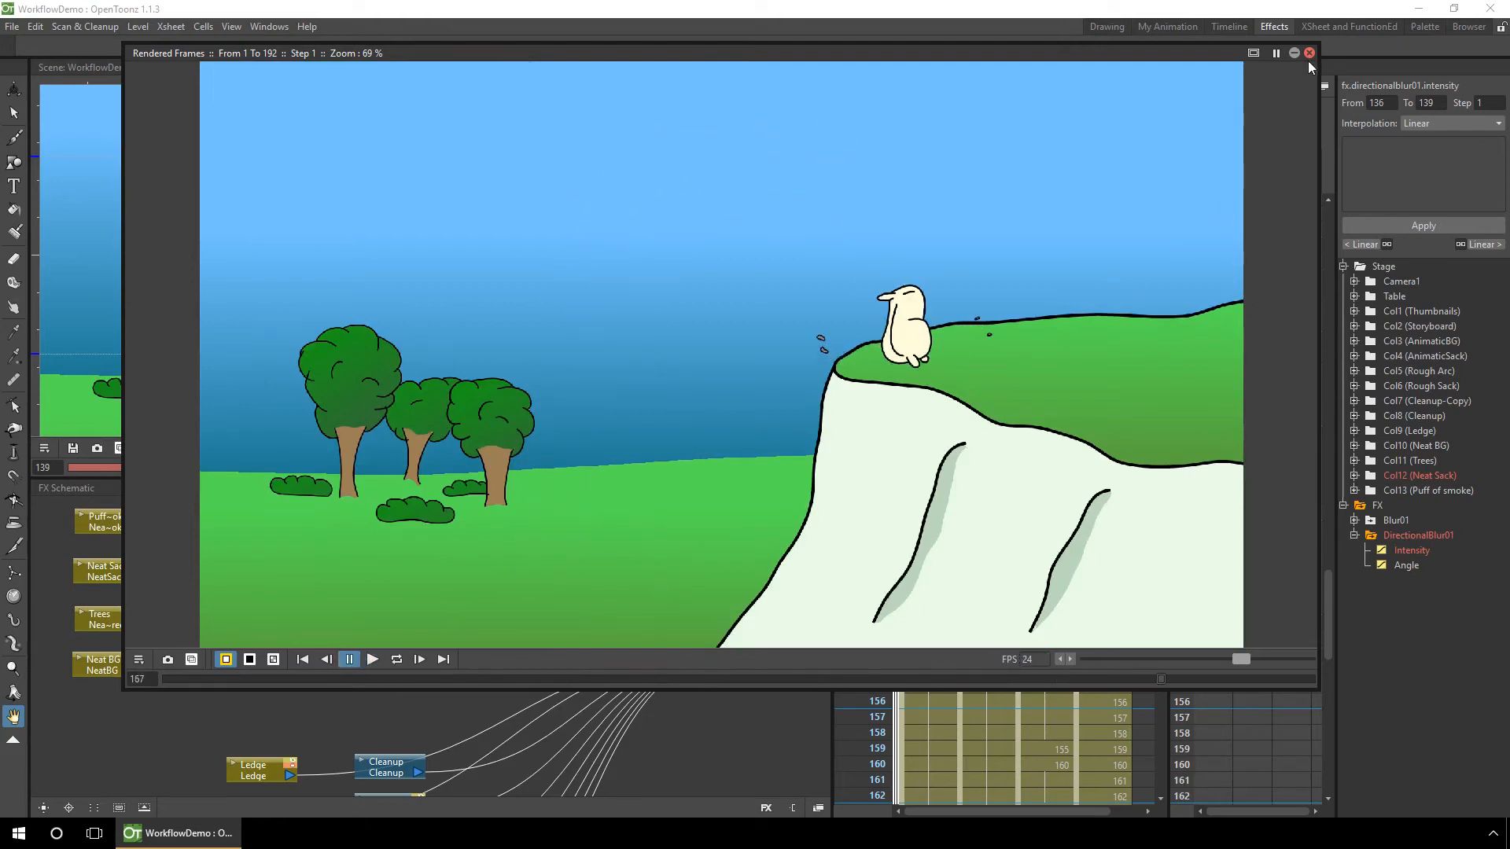
# Close the rendered preview and collapse the Directional Blur entry in the Function Editor's effects tree.
pyautogui.click(1309, 53)
pyautogui.click(803, 445)
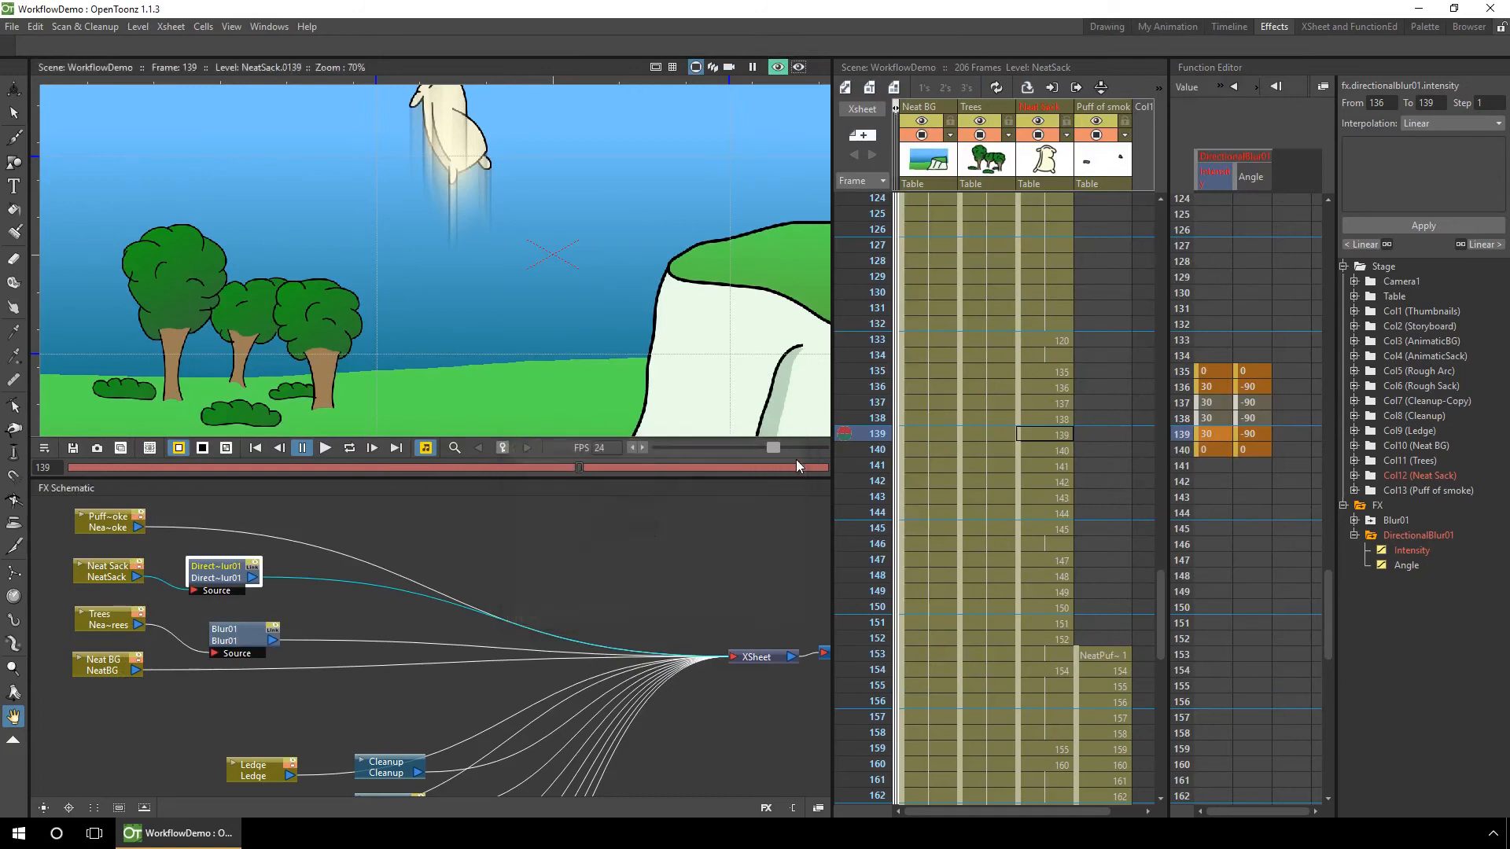
pyautogui.click(1380, 550)
pyautogui.click(1380, 564)
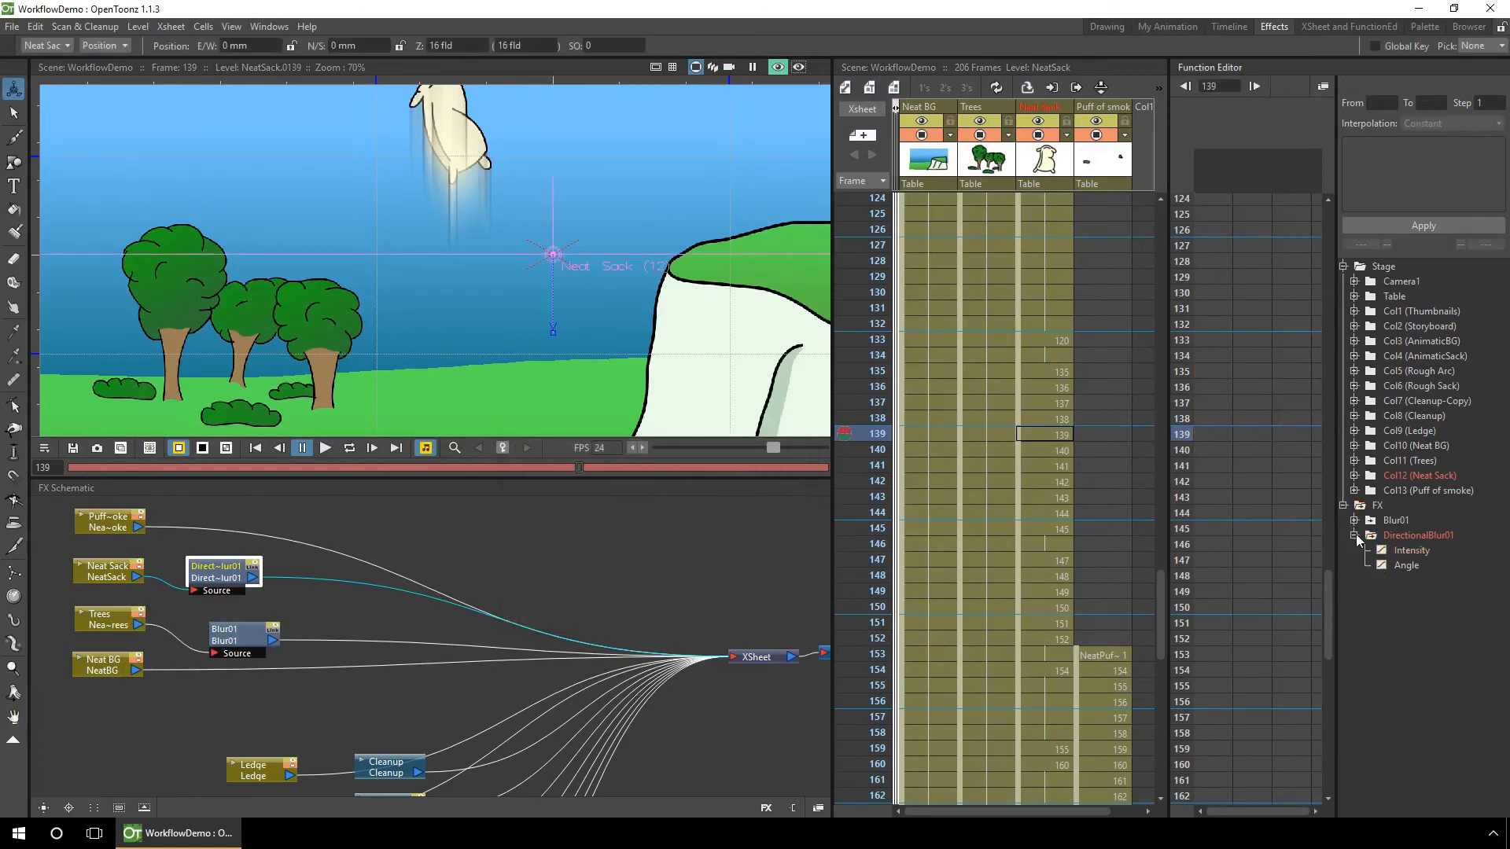
pyautogui.click(1354, 536)
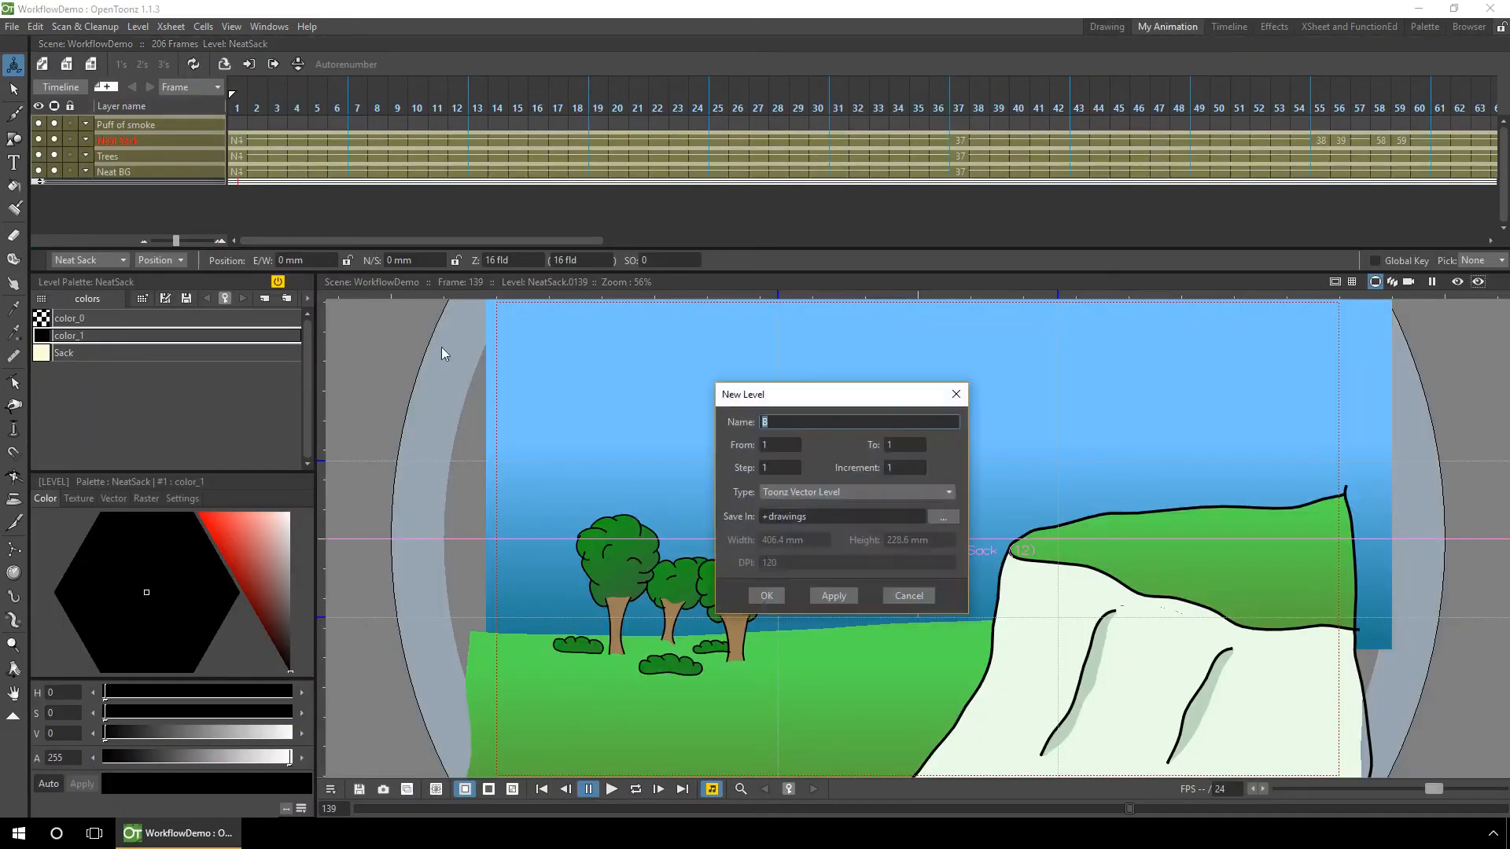
# Create a new Toonz vector level above the Neat Sack layer and name its layer Sun.
pyautogui.press('Return')
pyautogui.doubleClick(126, 141)
pyautogui.write('Sun')
pyautogui.press('Return')
# Draw a large filled circle for the sun in the upper-left corner of the sky.
pyautogui.click(14, 139)
pyautogui.moveTo(576, 368); pyautogui.dragTo(602, 475)
pyautogui.moveTo(462, 374)
pyautogui.mouseDown()
pyautogui.moveTo(605, 516)
pyautogui.moveTo(589, 500)
pyautogui.mouseUp()
# Expose the sun drawing across frames 1 to 36 and again from frame 97, and recolour it golden yellow.
pyautogui.click(14, 89)
pyautogui.moveTo(481, 241); pyautogui.dragTo(1085, 242)
pyautogui.moveTo(1035, 134); pyautogui.dragTo(992, 135)
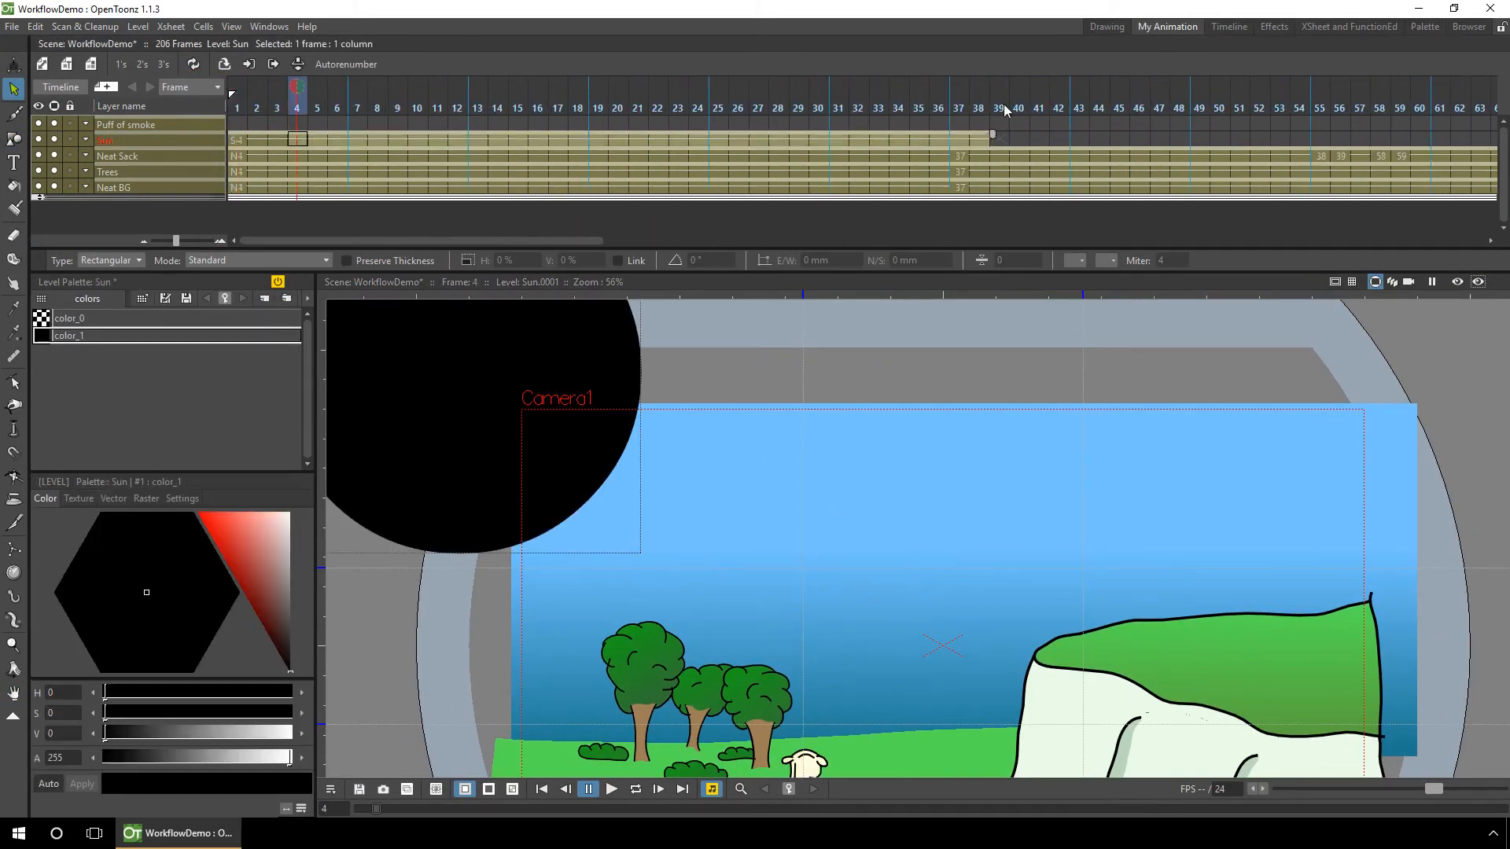
pyautogui.click(940, 140)
pyautogui.moveTo(481, 241); pyautogui.dragTo(1011, 241)
pyautogui.click(826, 143)
pyautogui.click(275, 538)
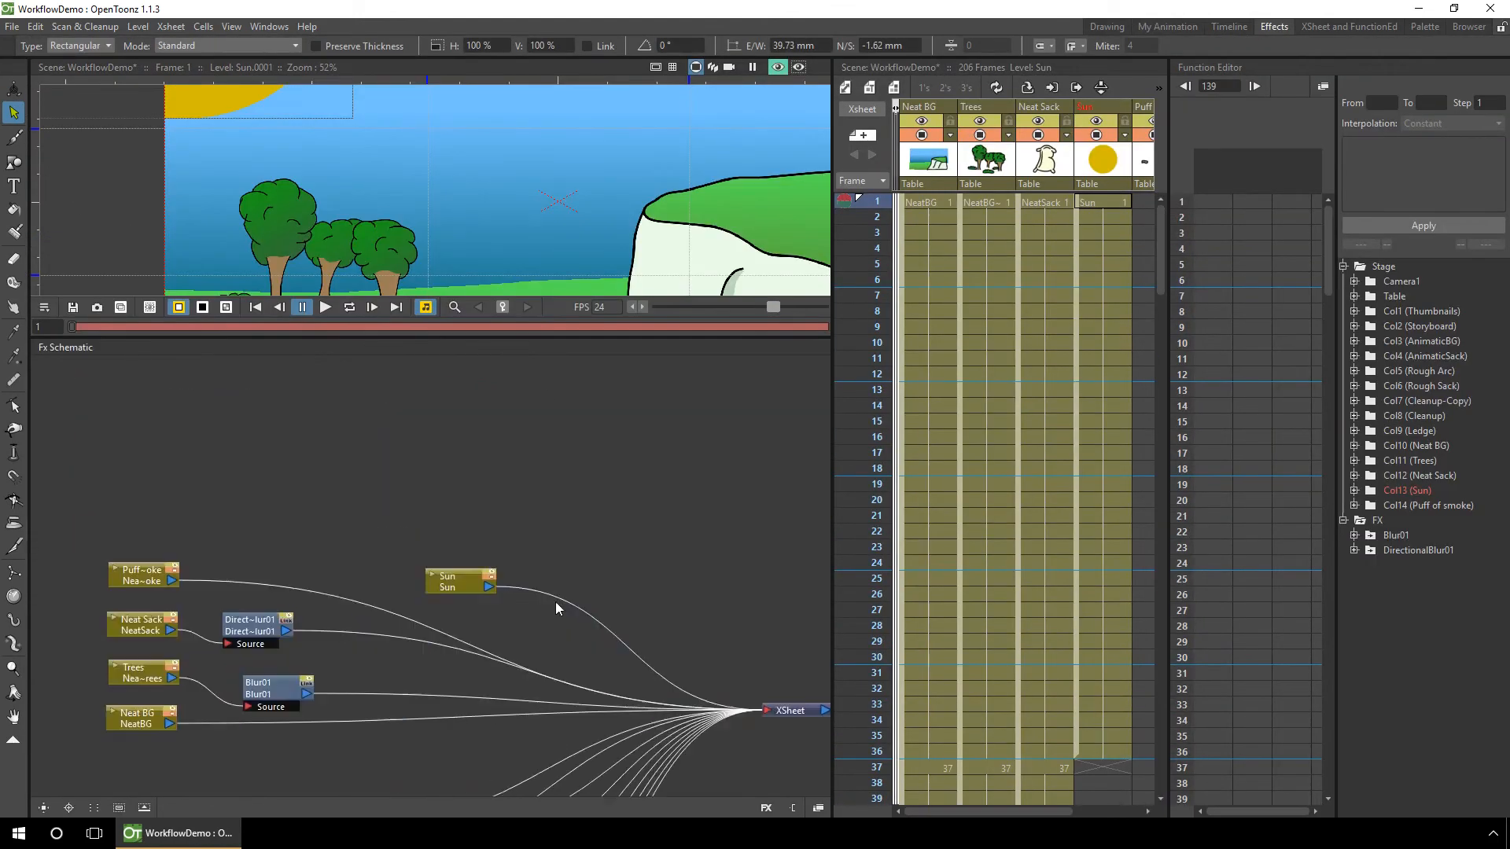
# Insert a Glow light effect between the Sun node and the XSheet node.
pyautogui.rightClick(144, 499)
pyautogui.moveTo(236, 506)
pyautogui.moveTo(396, 516)
pyautogui.moveTo(346, 624)
pyautogui.click(519, 661)
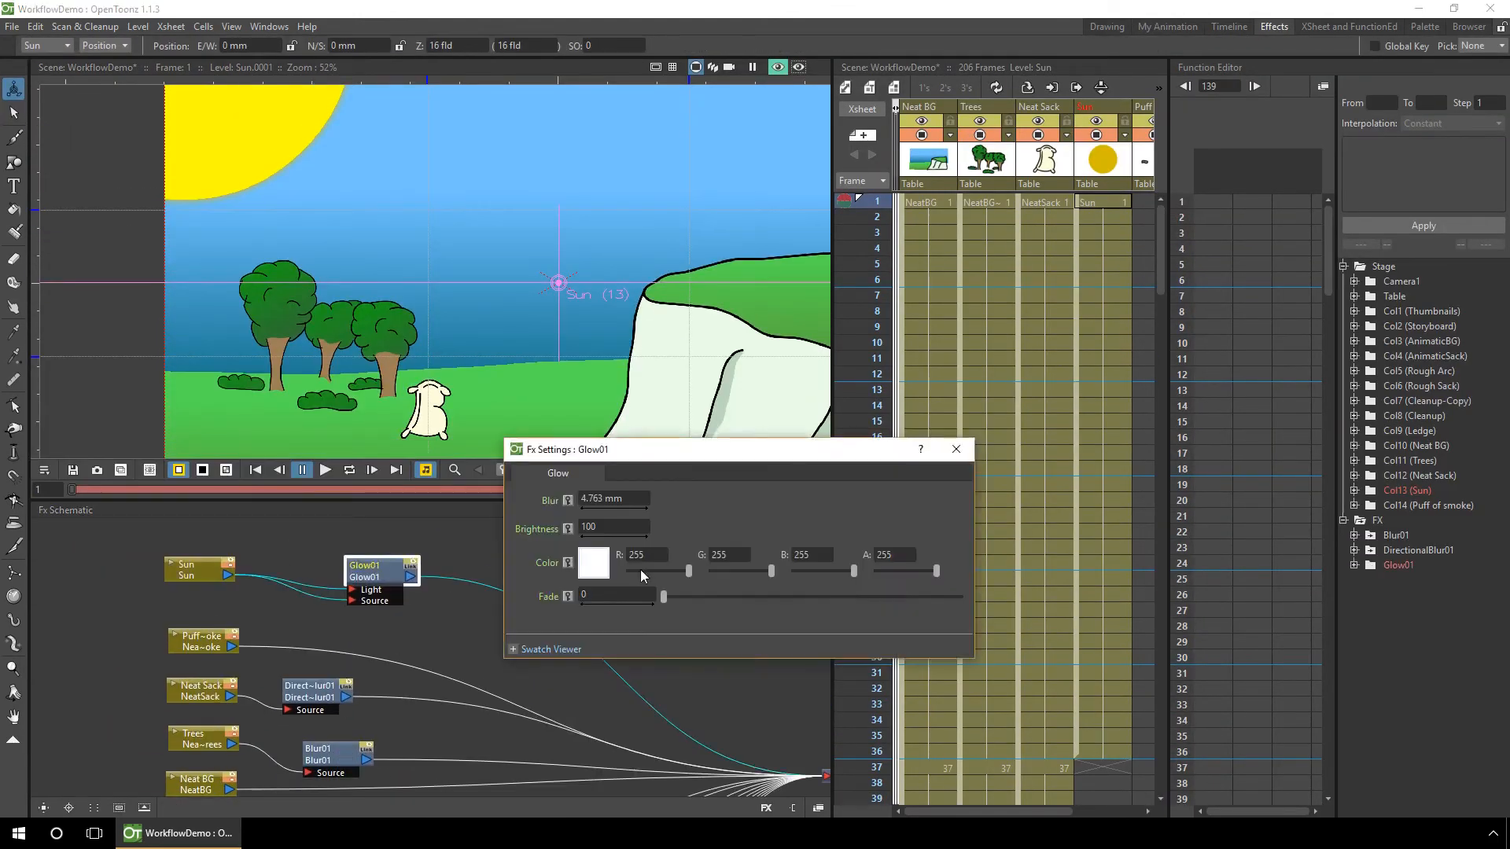
# Set the sun's Glow to a 50 mm blur, brightness 200 and an orange colour of RGB 255, 158, 21.
pyautogui.click(594, 562)
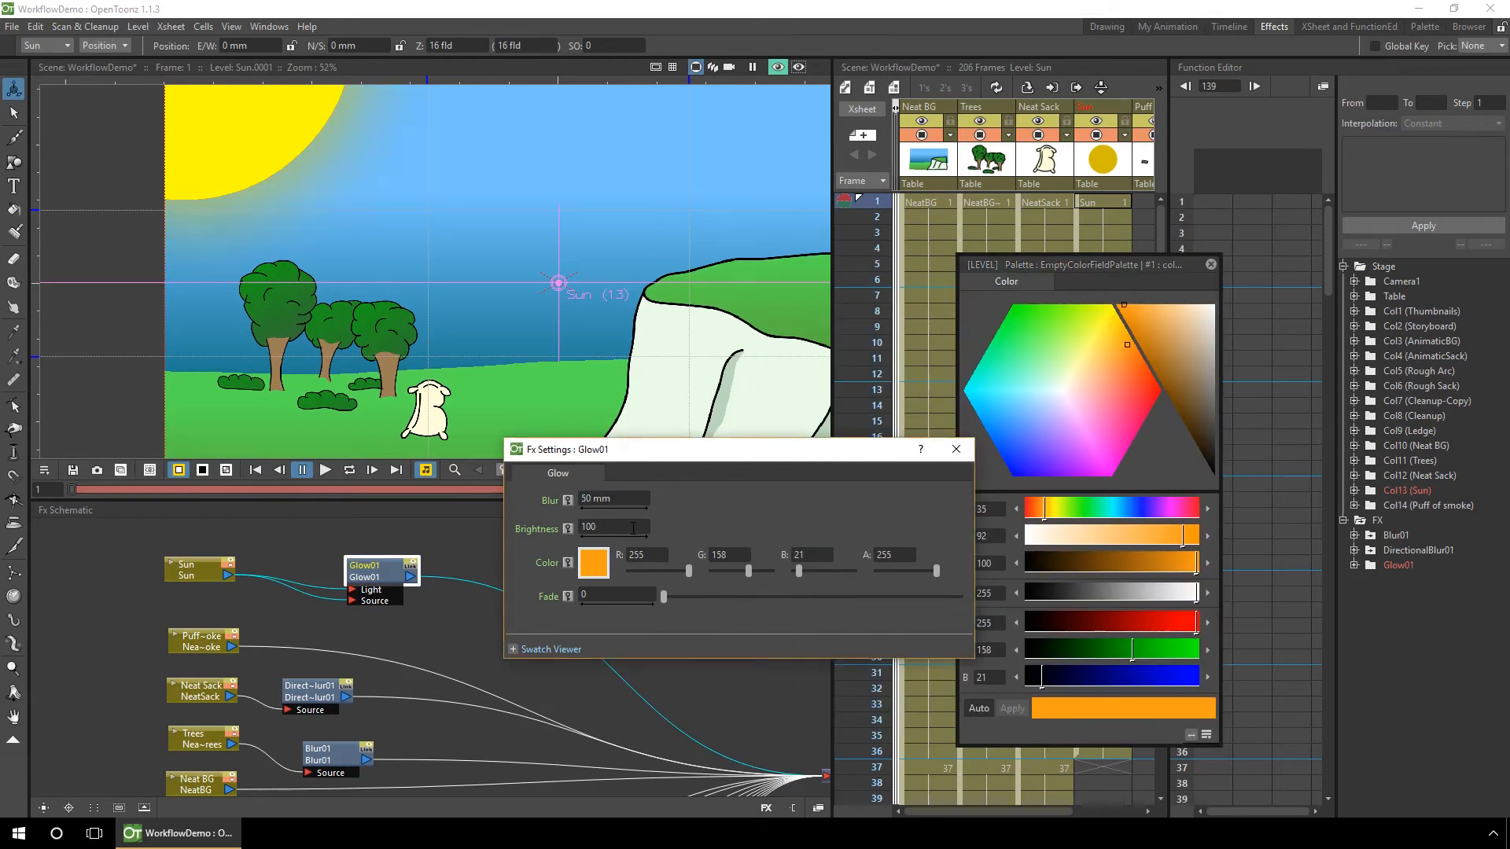
pyautogui.click(955, 449)
pyautogui.click(1211, 265)
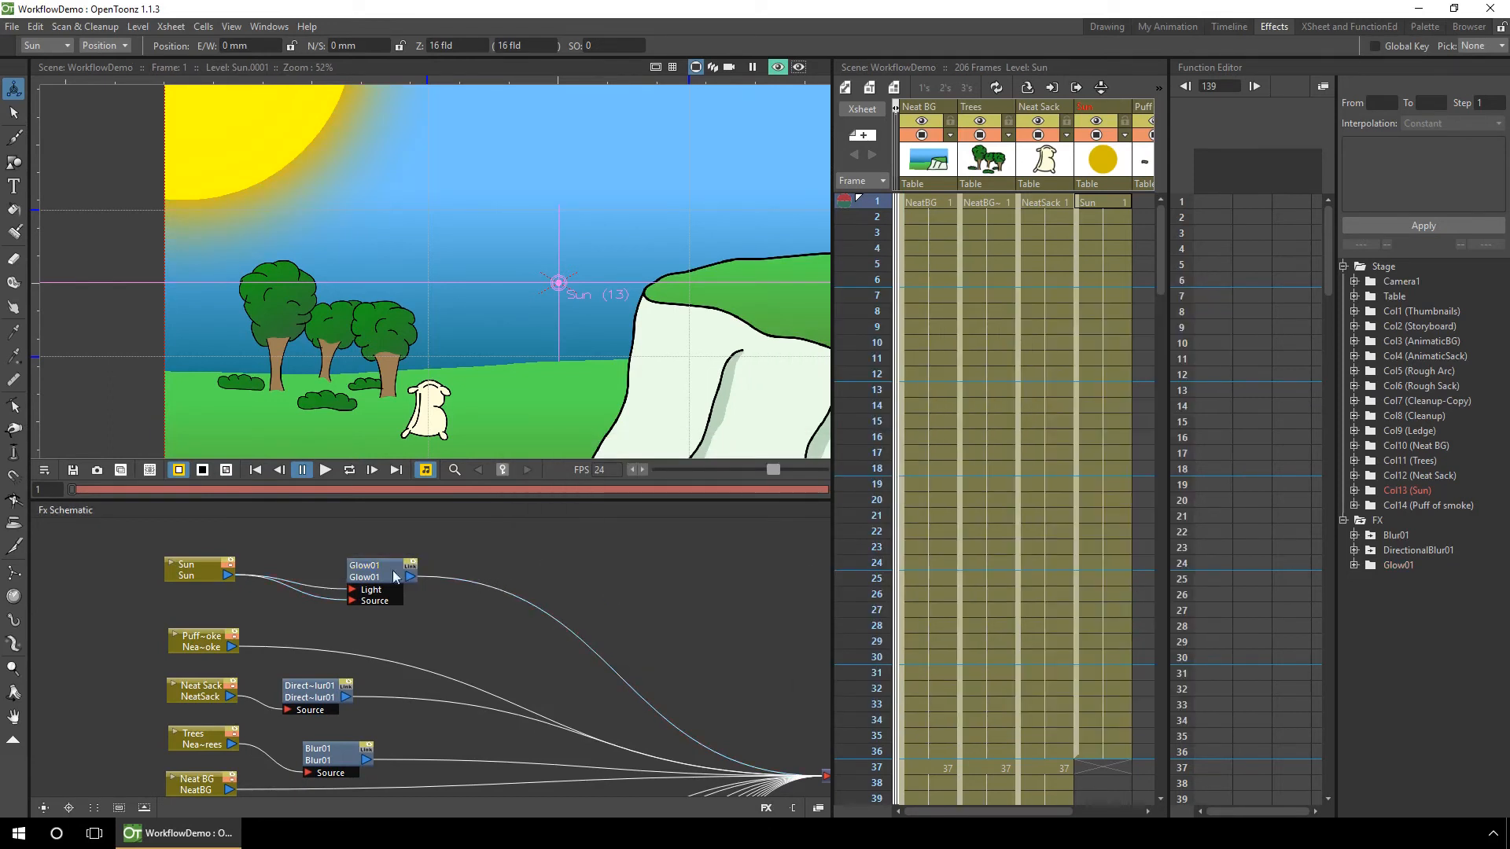
# Look through the light effects that can be inserted after the Sun node, including Glow.
pyautogui.rightClick(189, 572)
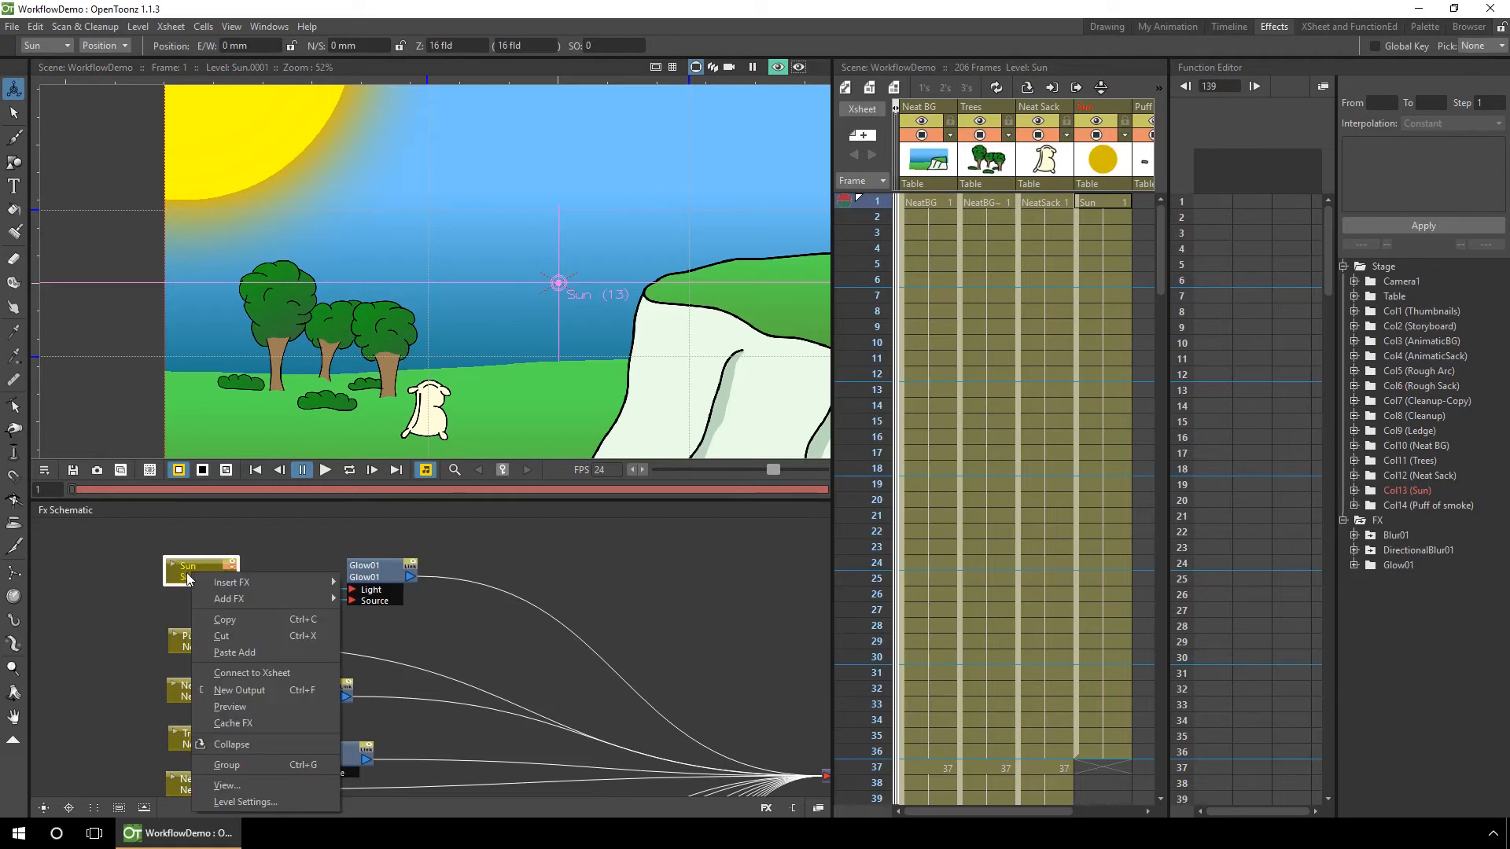
pyautogui.moveTo(301, 582)
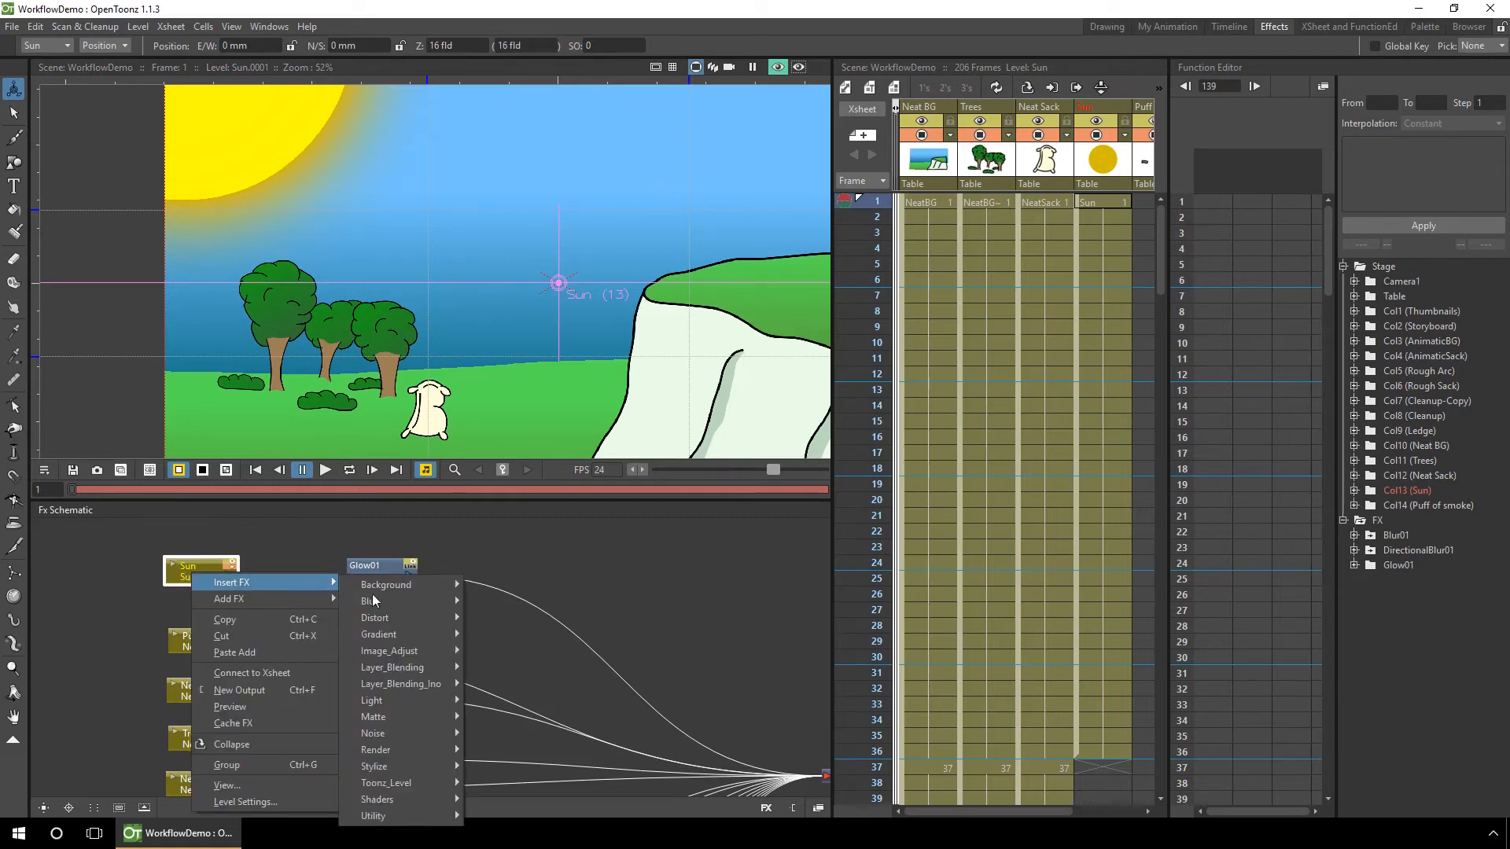
pyautogui.moveTo(431, 698)
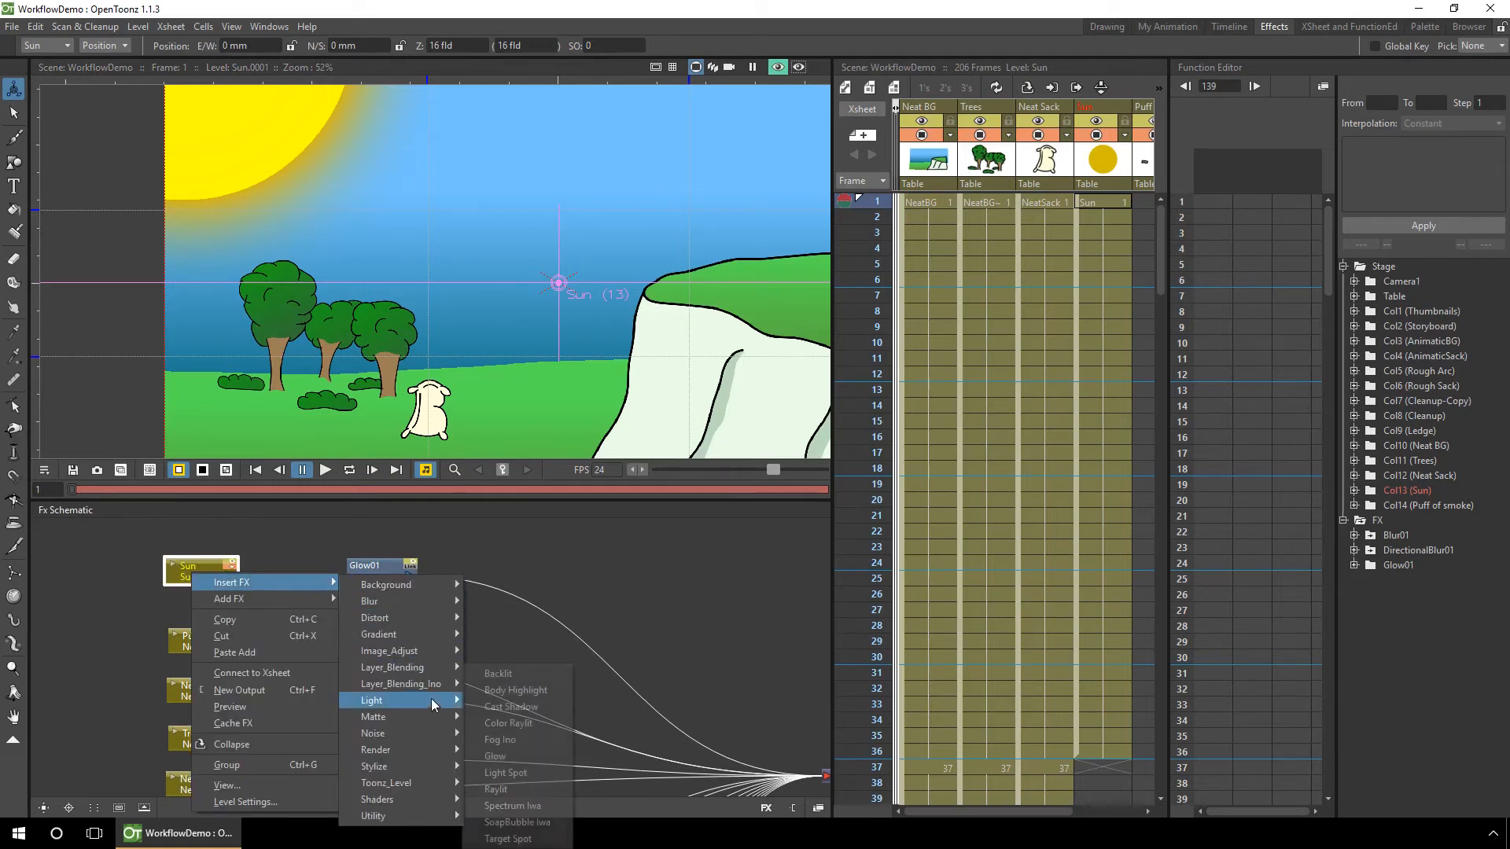
pyautogui.click(519, 754)
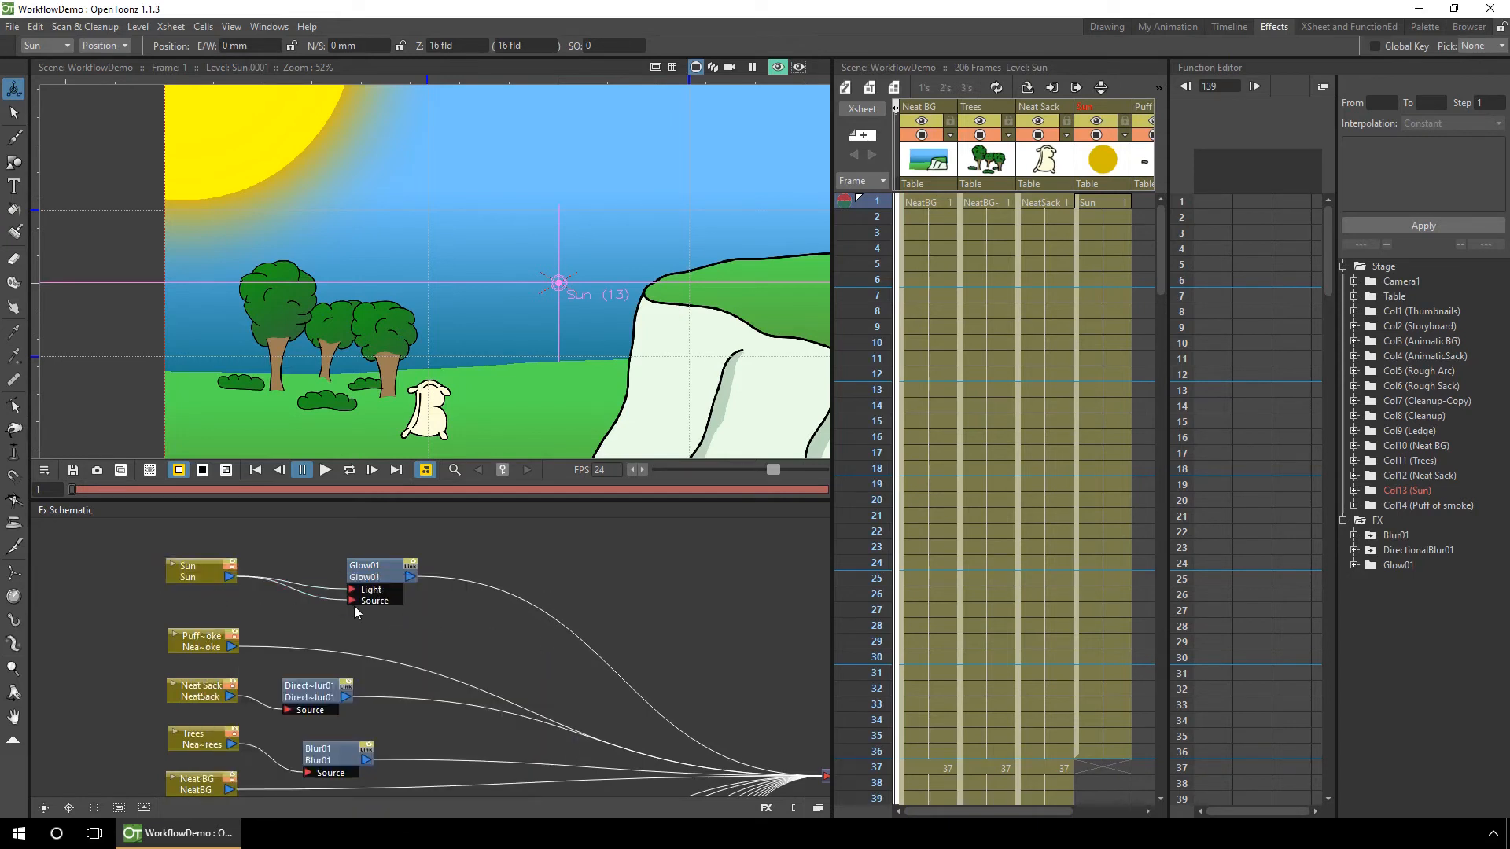
# Raise the sun Glow's fade to about 71.7, close its settings, and save the scene.
pyautogui.doubleClick(364, 574)
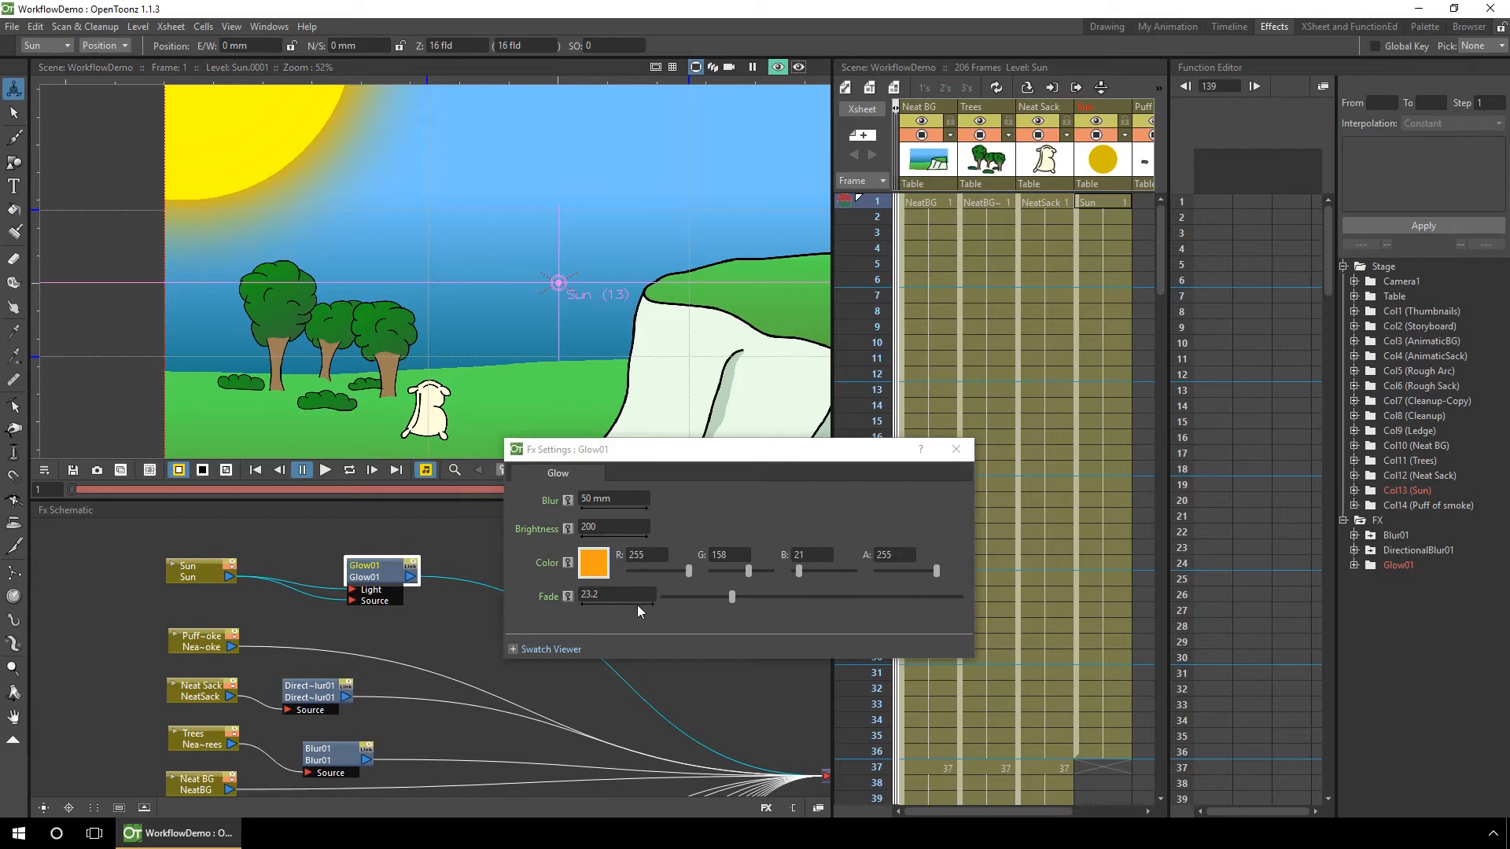
pyautogui.moveTo(733, 597); pyautogui.dragTo(875, 609)
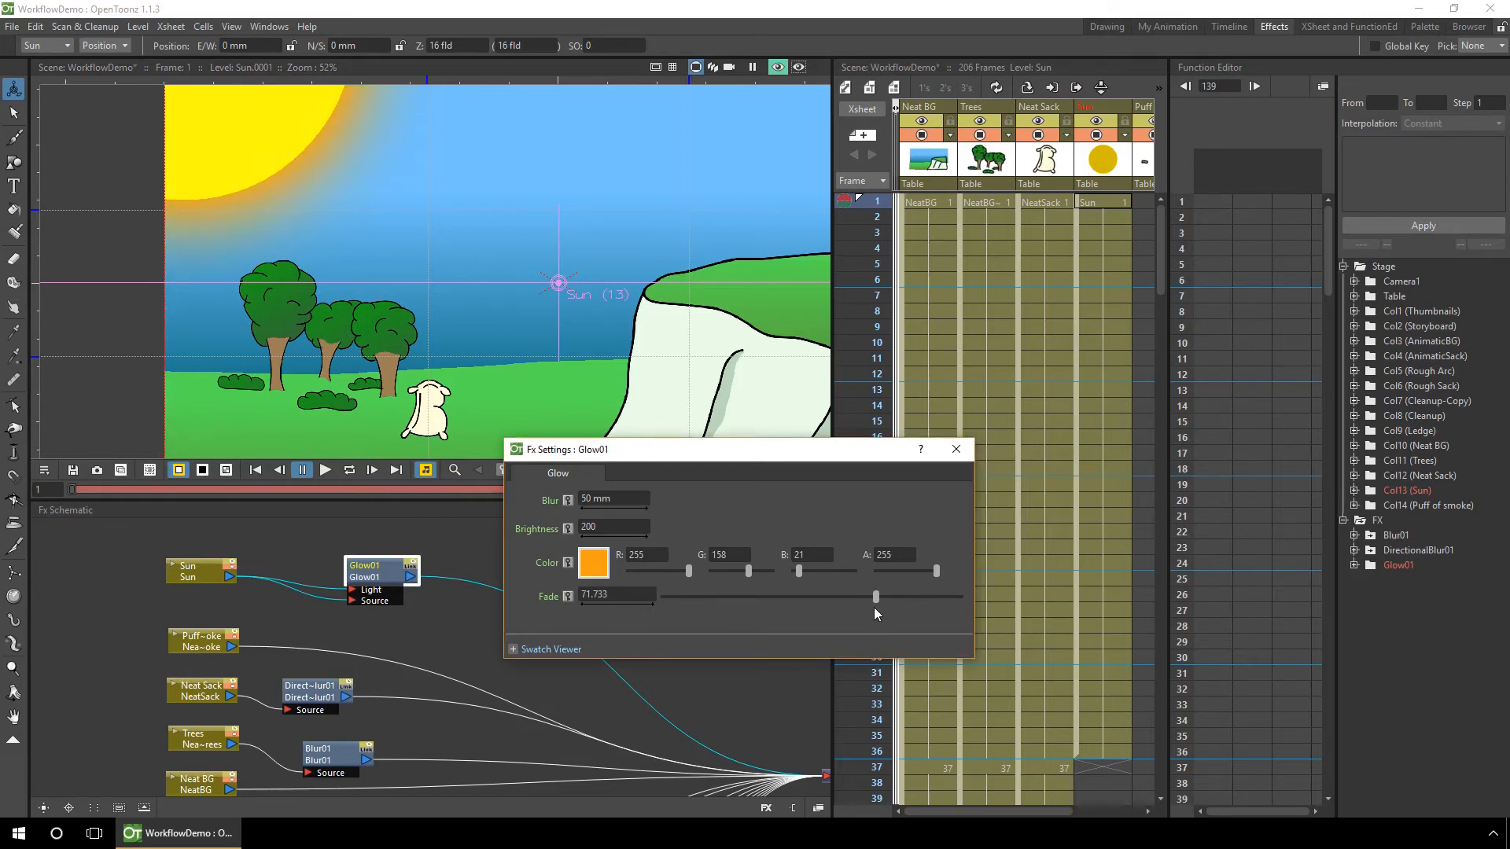
pyautogui.click(956, 449)
pyautogui.click(745, 575)
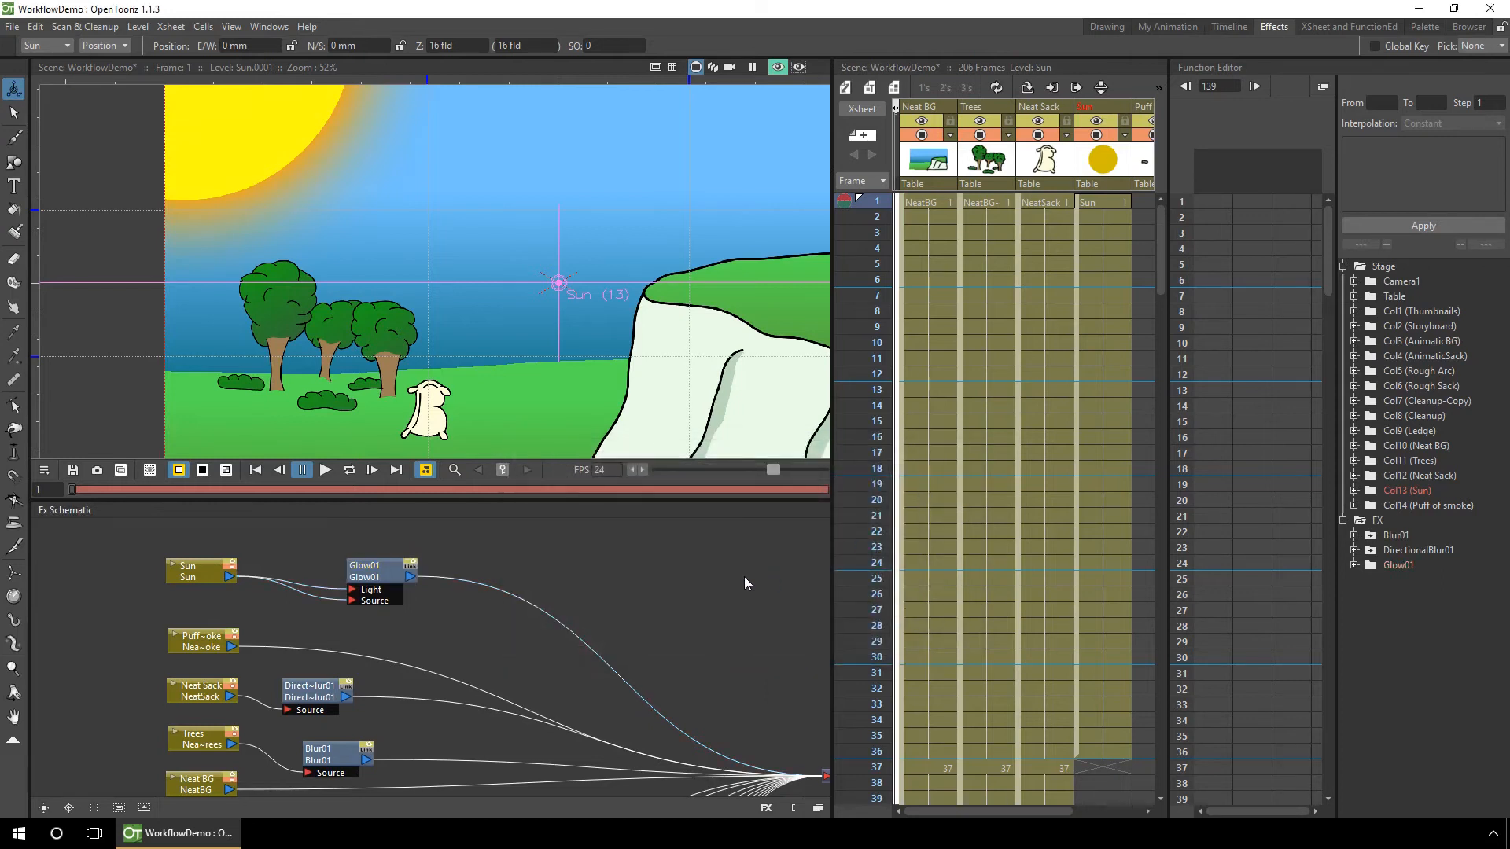
pyautogui.hotkey('ctrl', 's')
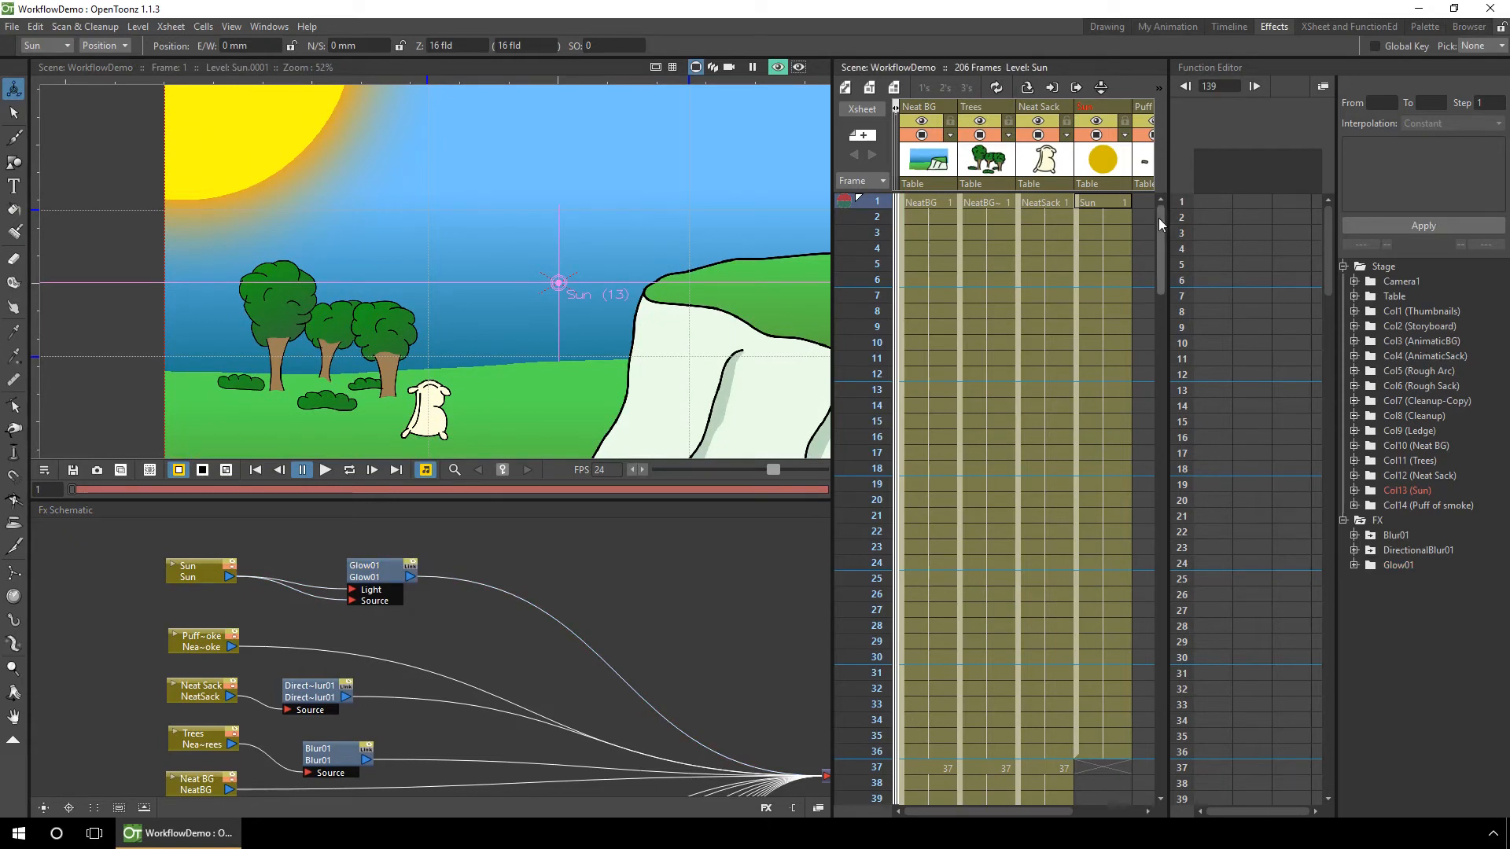
# Check the sun's exposure in the Xsheet at frames 36, 37 and 97, and return to frame 1.
pyautogui.moveTo(1158, 218); pyautogui.dragTo(1157, 269)
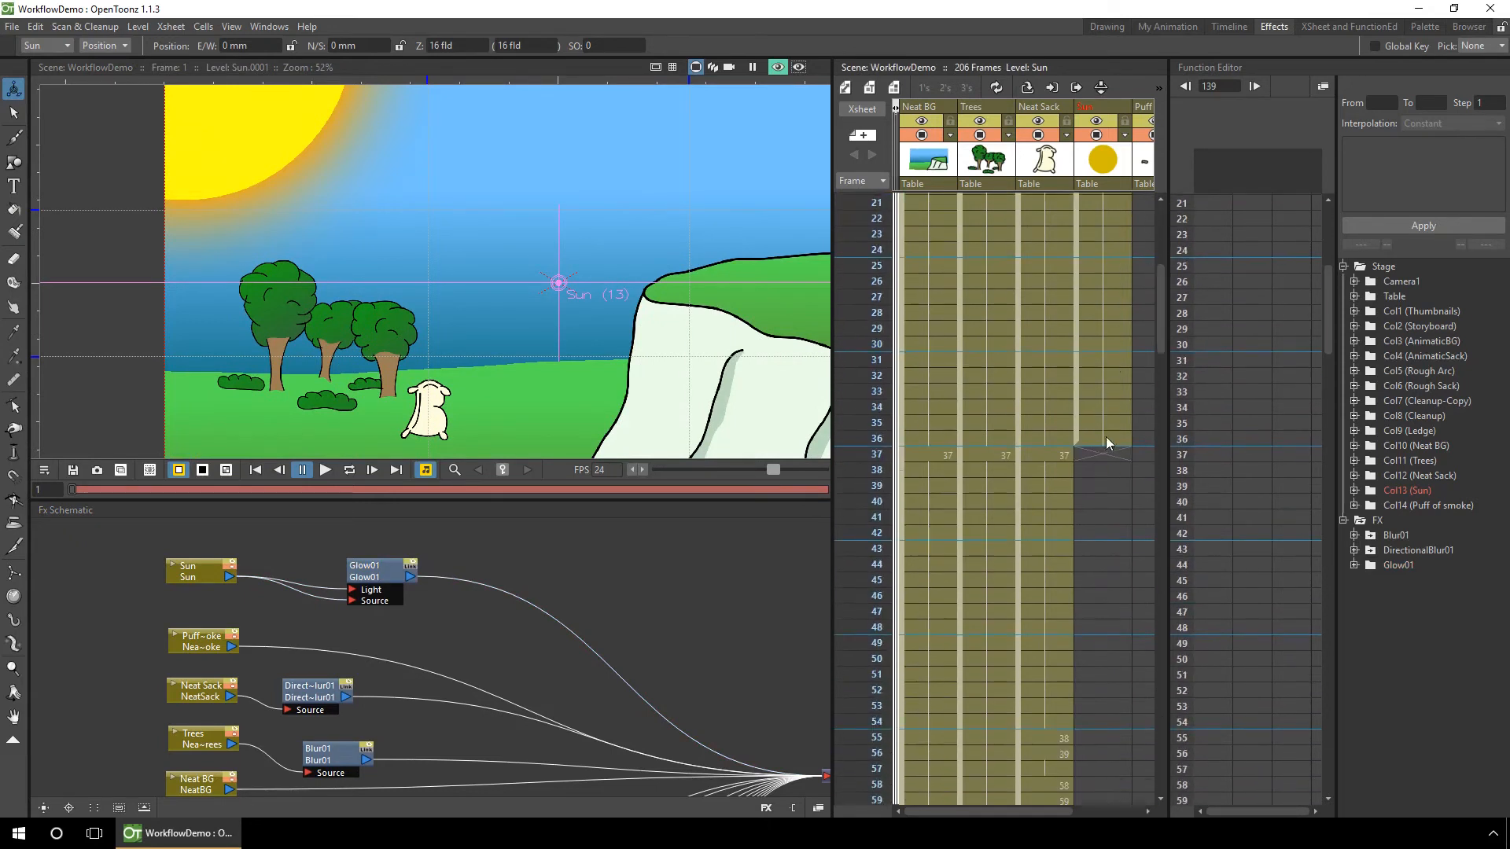
pyautogui.click(1106, 438)
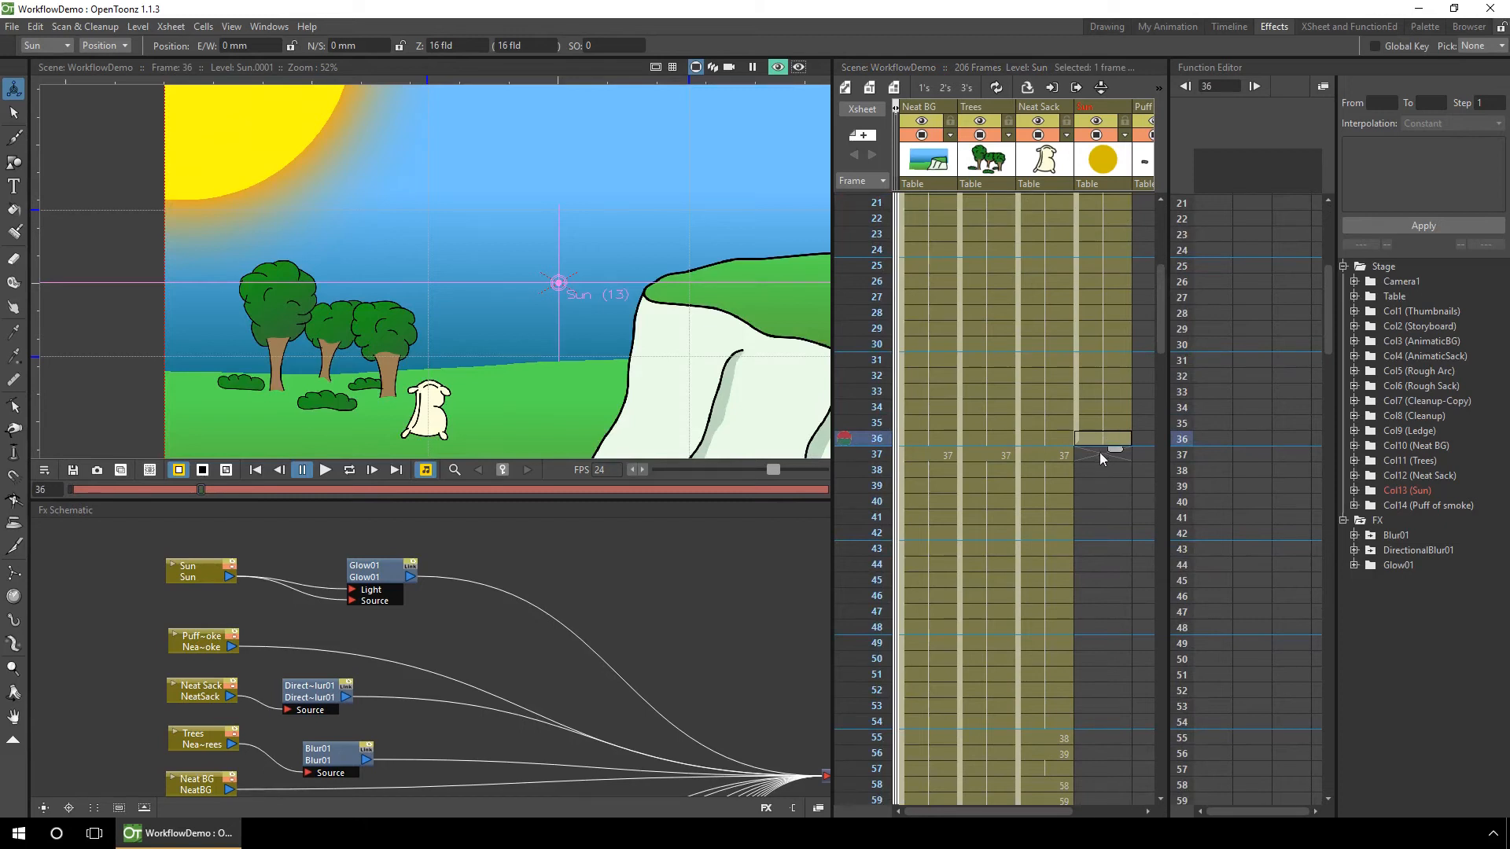
pyautogui.click(1097, 455)
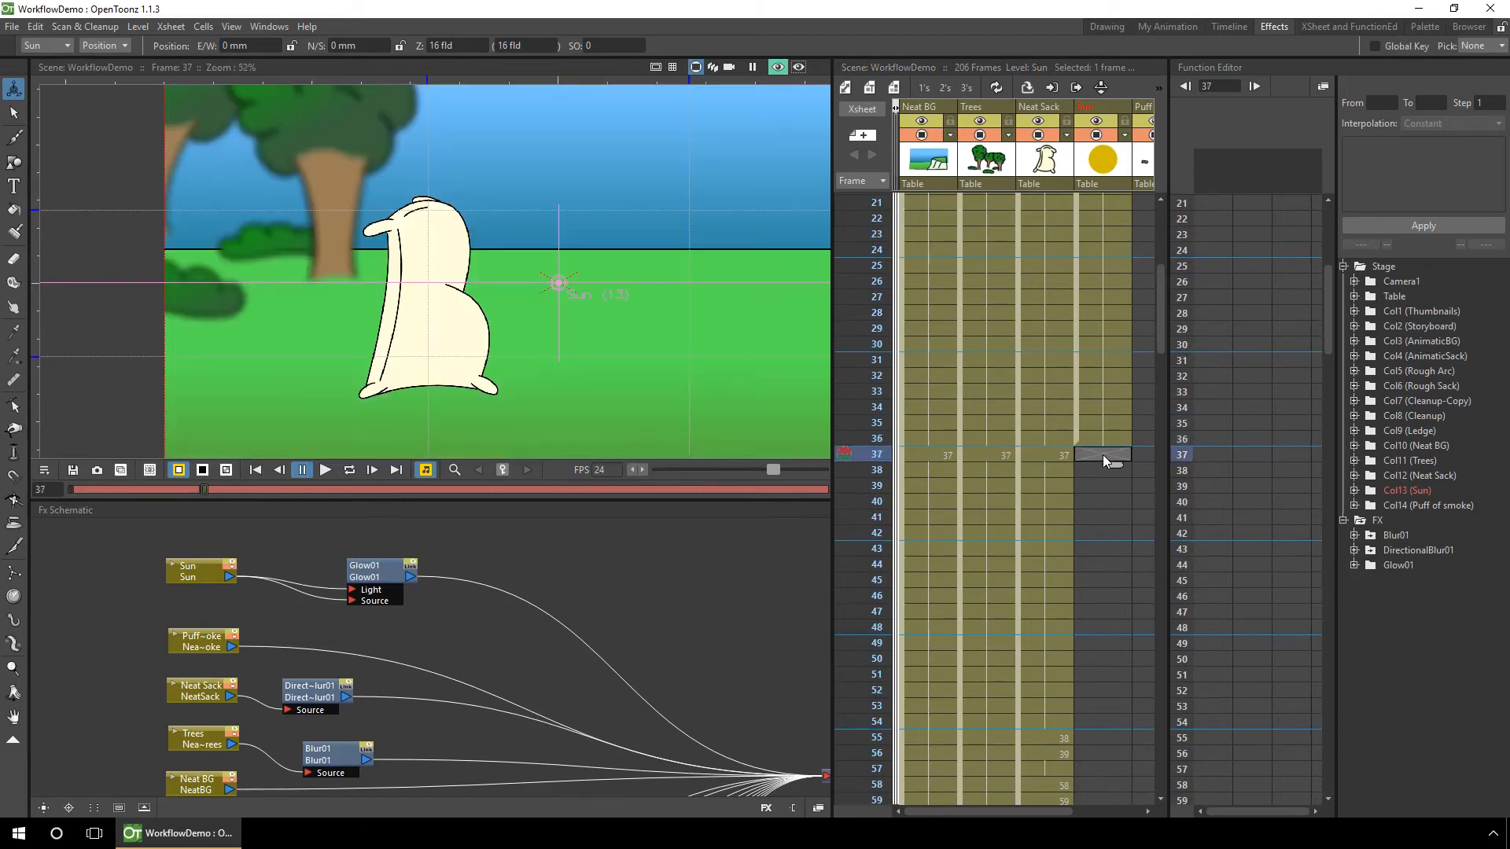
pyautogui.moveTo(1162, 333); pyautogui.dragTo(1184, 510)
pyautogui.scroll(-1, 1183, 511)
pyautogui.click(1109, 485)
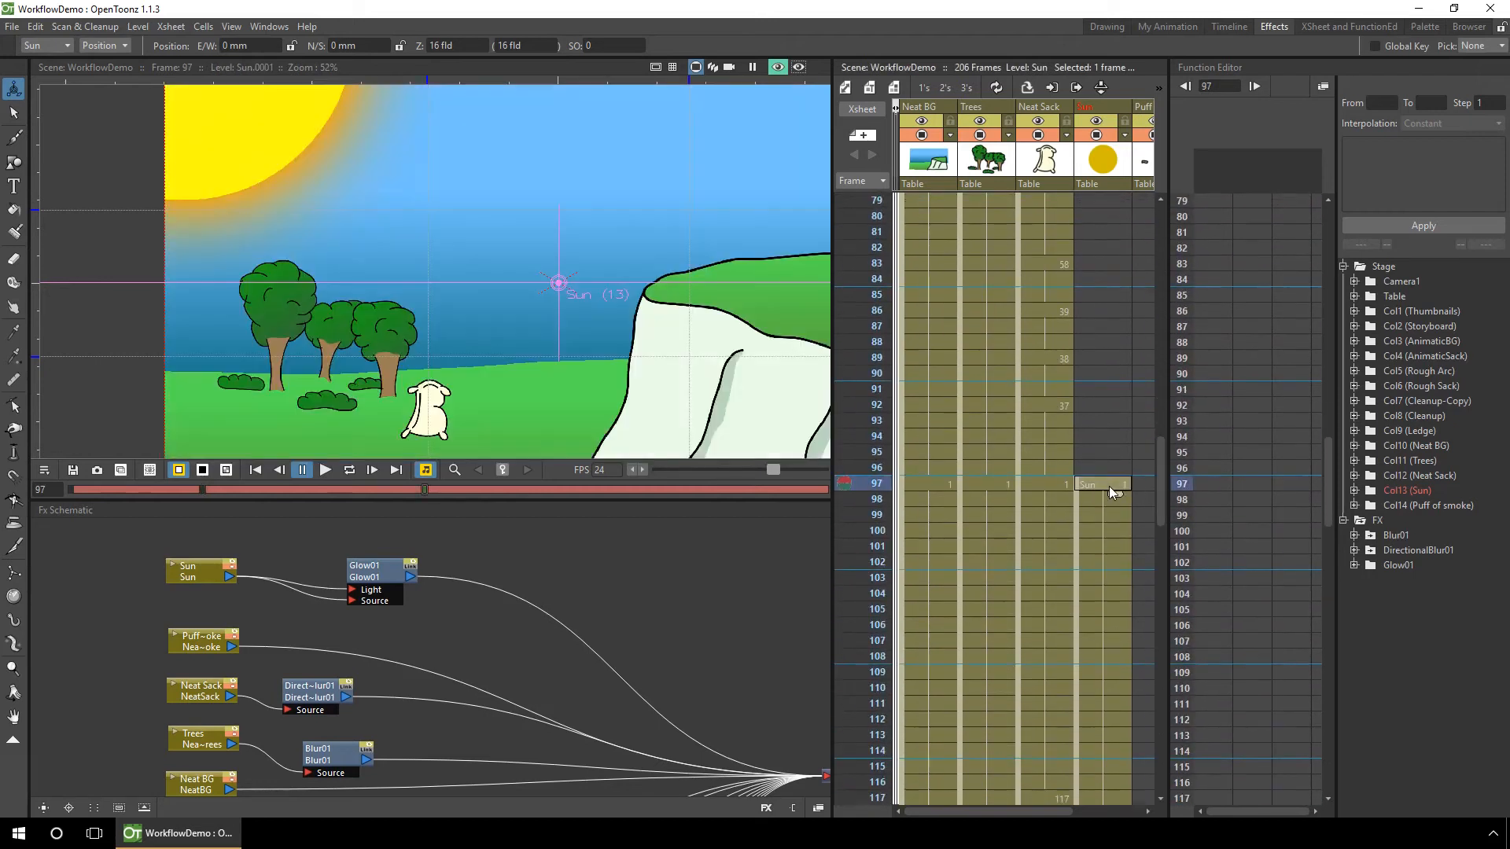
pyautogui.moveTo(1164, 494); pyautogui.dragTo(1160, 228)
pyautogui.click(873, 202)
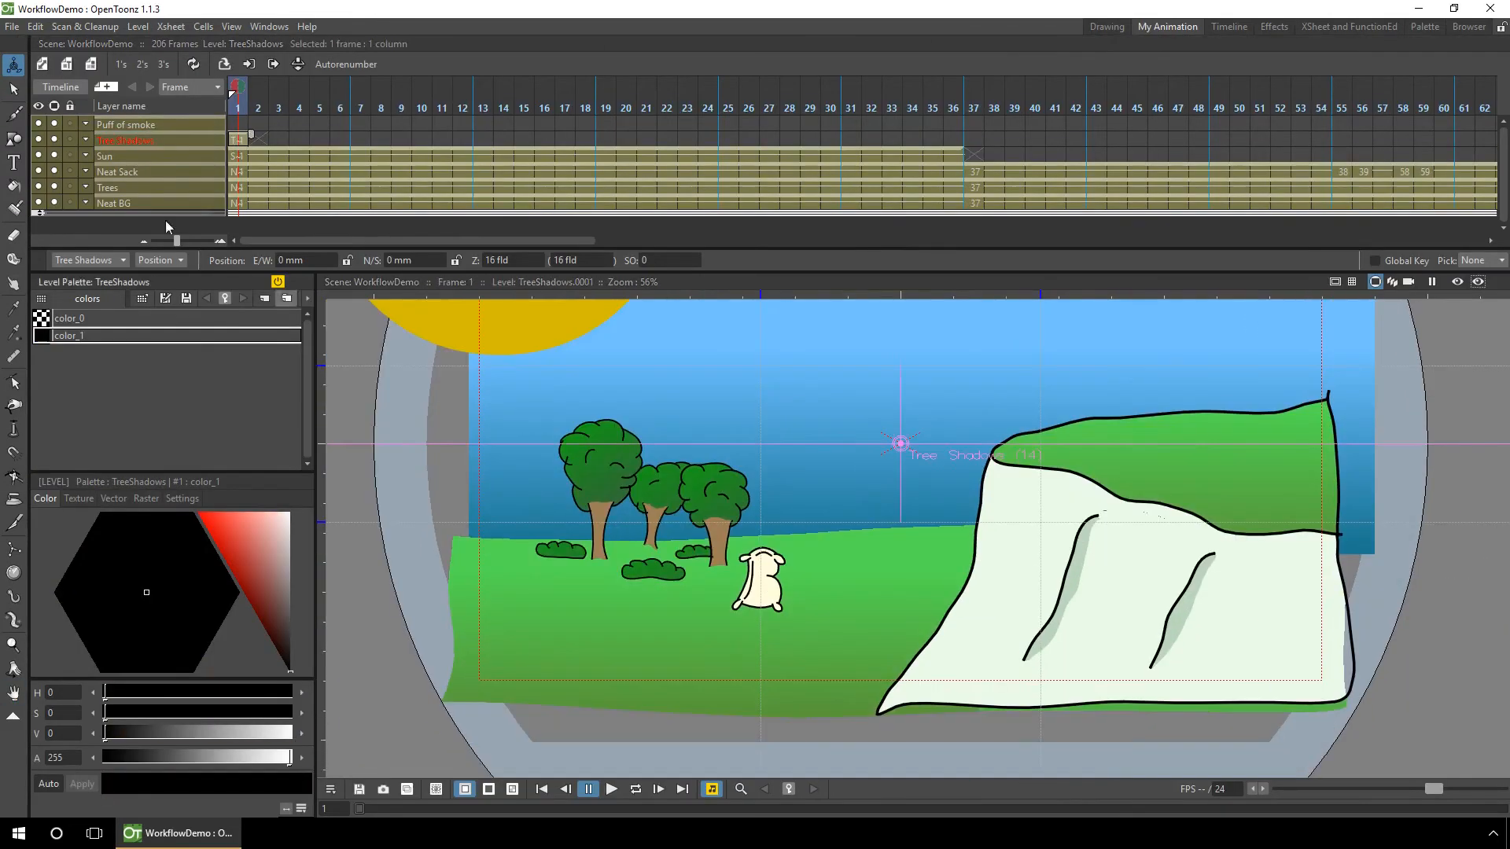
# Draw filled black ellipses as ground shadows under the trees and bushes on the Tree Shadows layer at frame 1, and save.
pyautogui.moveTo(540, 552); pyautogui.dragTo(598, 567)
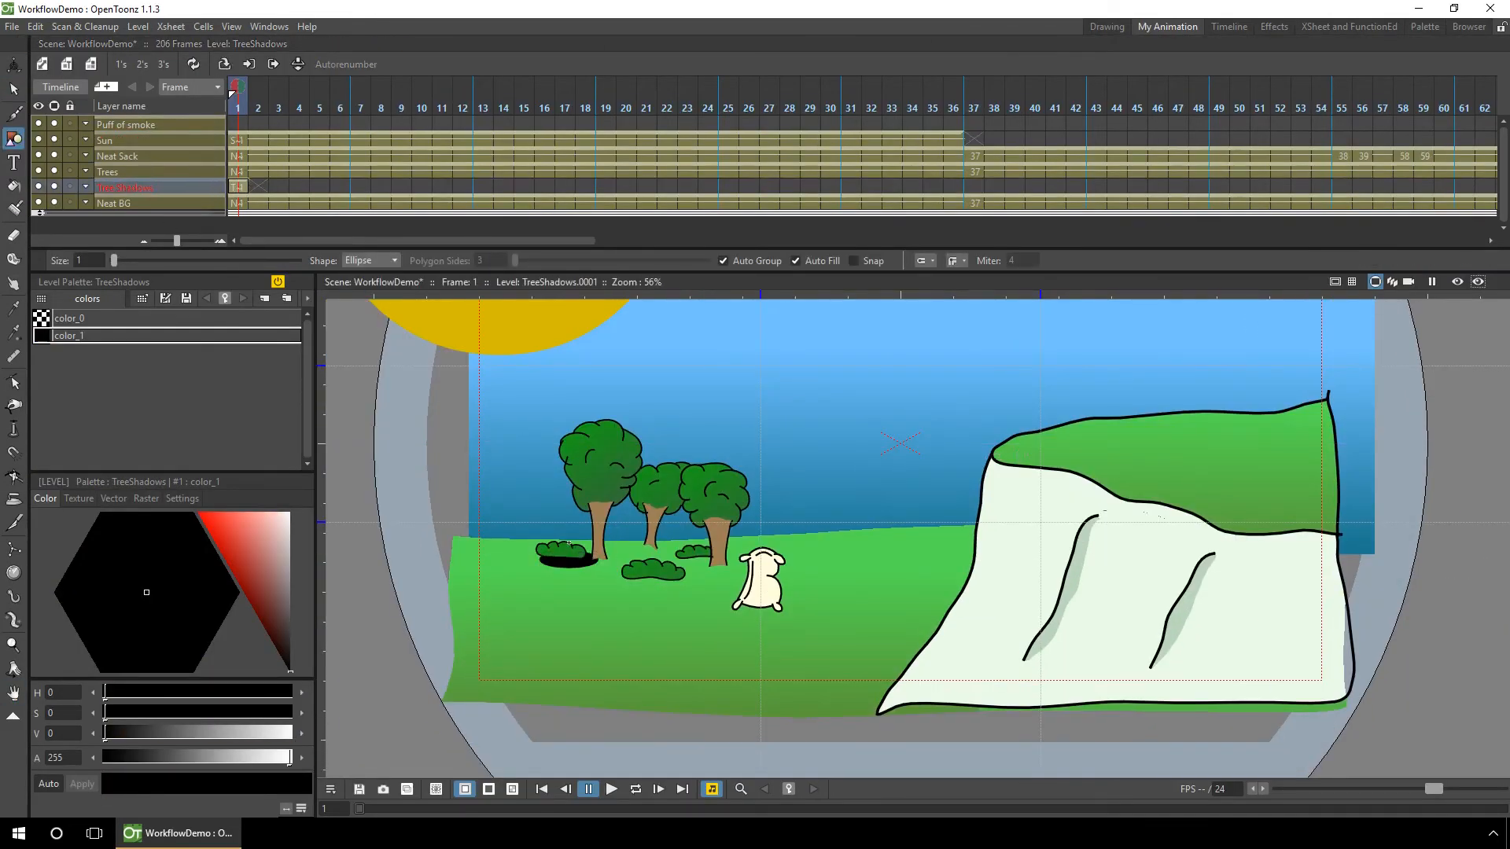
pyautogui.moveTo(584, 546); pyautogui.dragTo(737, 568)
pyautogui.moveTo(705, 555); pyautogui.dragTo(802, 578)
pyautogui.moveTo(627, 575); pyautogui.dragTo(699, 591)
pyautogui.click(15, 89)
pyautogui.hotkey('ctrl', 's')
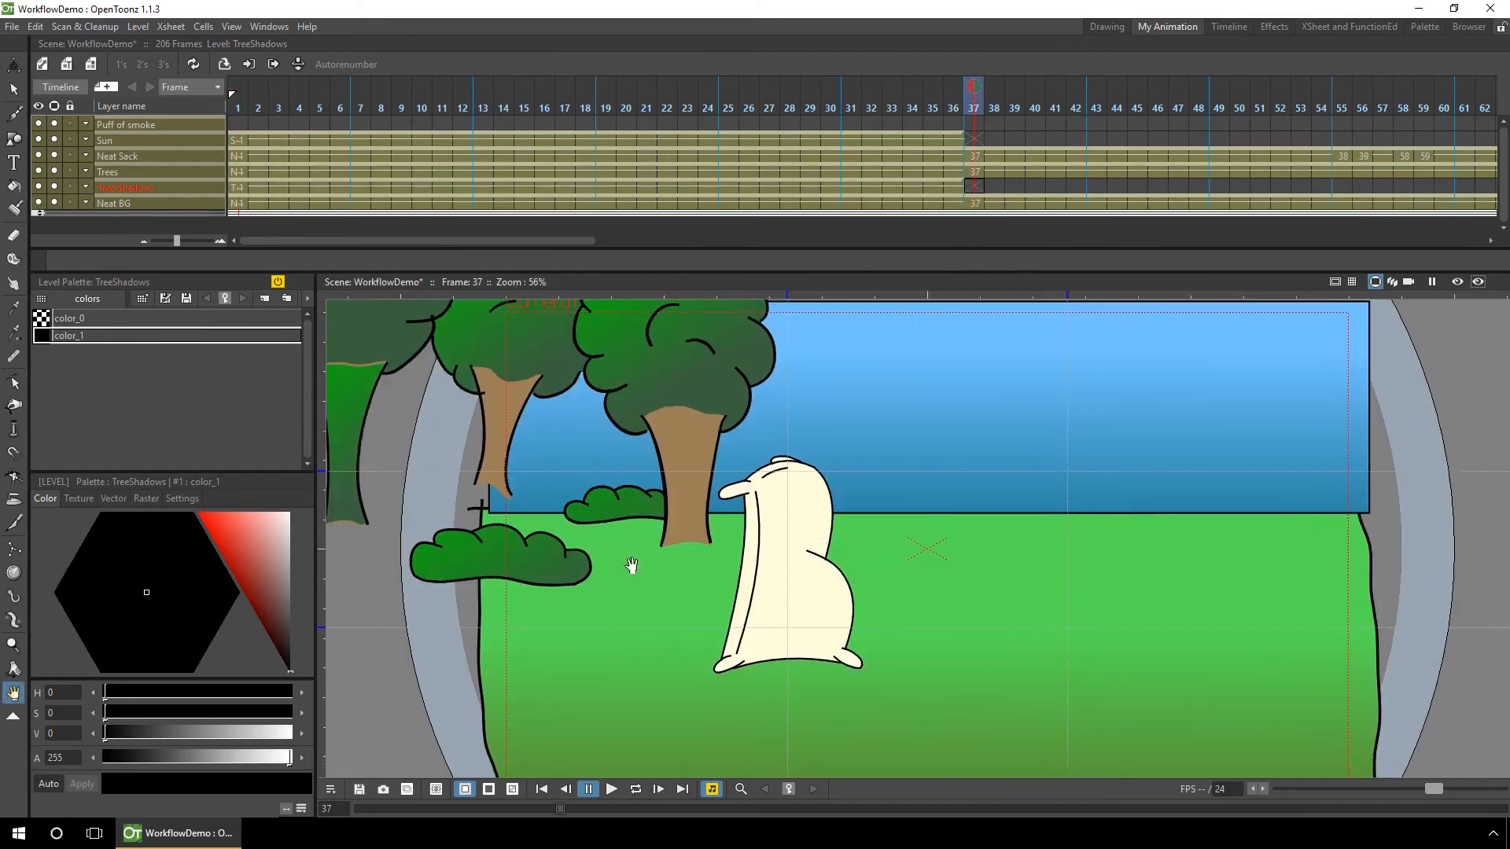
# Draw larger black ellipse shadows beneath the close-up trees and bushes at frame 37 of the Tree Shadows layer.
pyautogui.moveTo(422, 577); pyautogui.dragTo(632, 603)
pyautogui.moveTo(566, 514); pyautogui.dragTo(727, 542)
pyautogui.moveTo(462, 495); pyautogui.dragTo(716, 543)
pyautogui.click(14, 89)
pyautogui.moveTo(589, 495)
pyautogui.mouseDown()
pyautogui.moveTo(589, 514)
pyautogui.moveTo(926, 582)
pyautogui.mouseUp()
# Extend the tree shadow drawings over the remaining shots, including the one starting at frame 97, and switch to the Effects room.
pyautogui.click(14, 139)
pyautogui.click(14, 88)
pyautogui.moveTo(983, 187); pyautogui.dragTo(1479, 185)
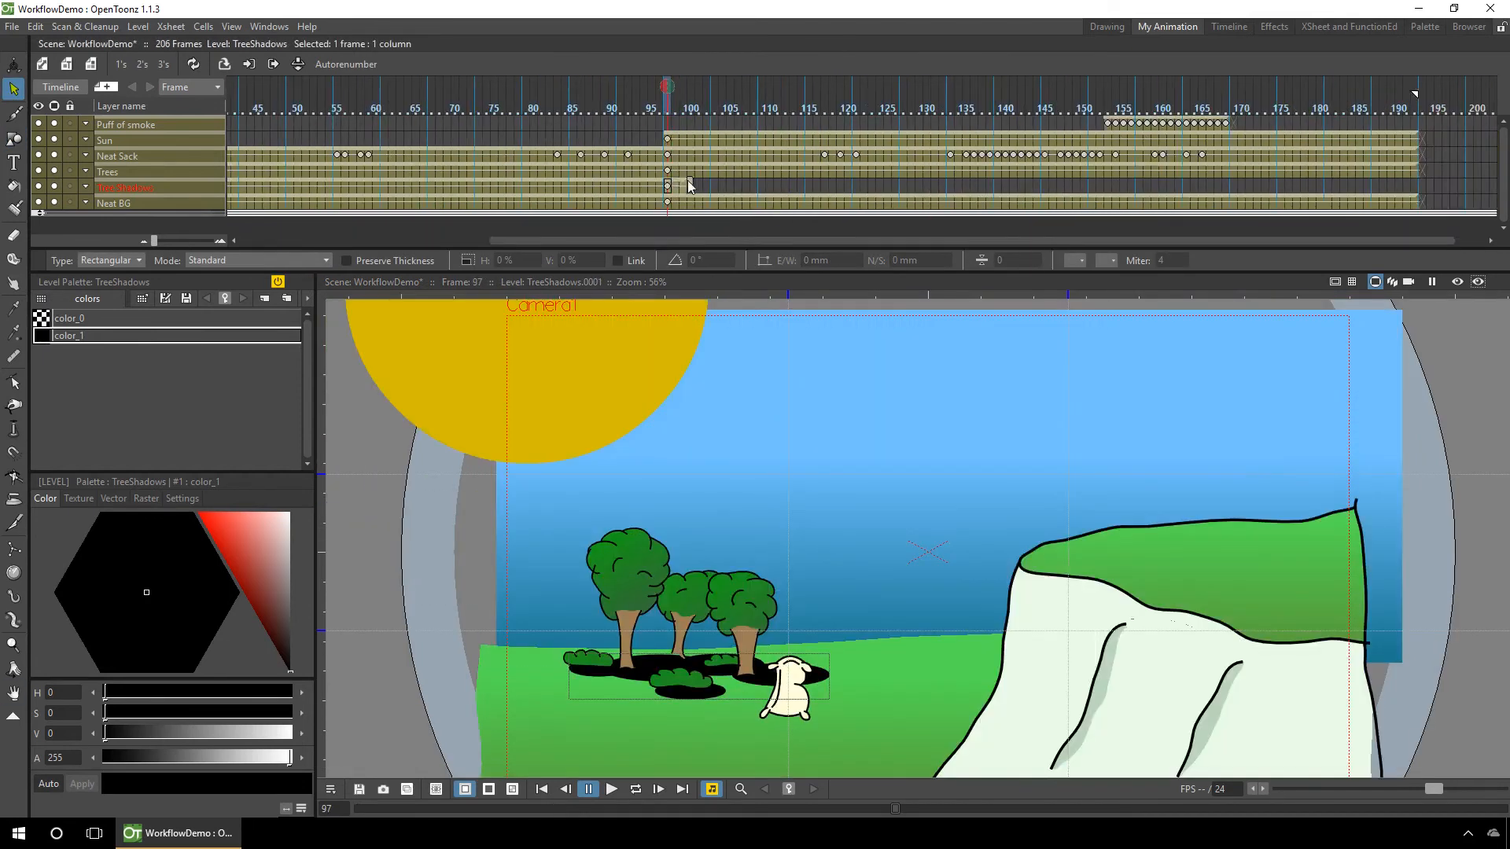
pyautogui.click(1274, 26)
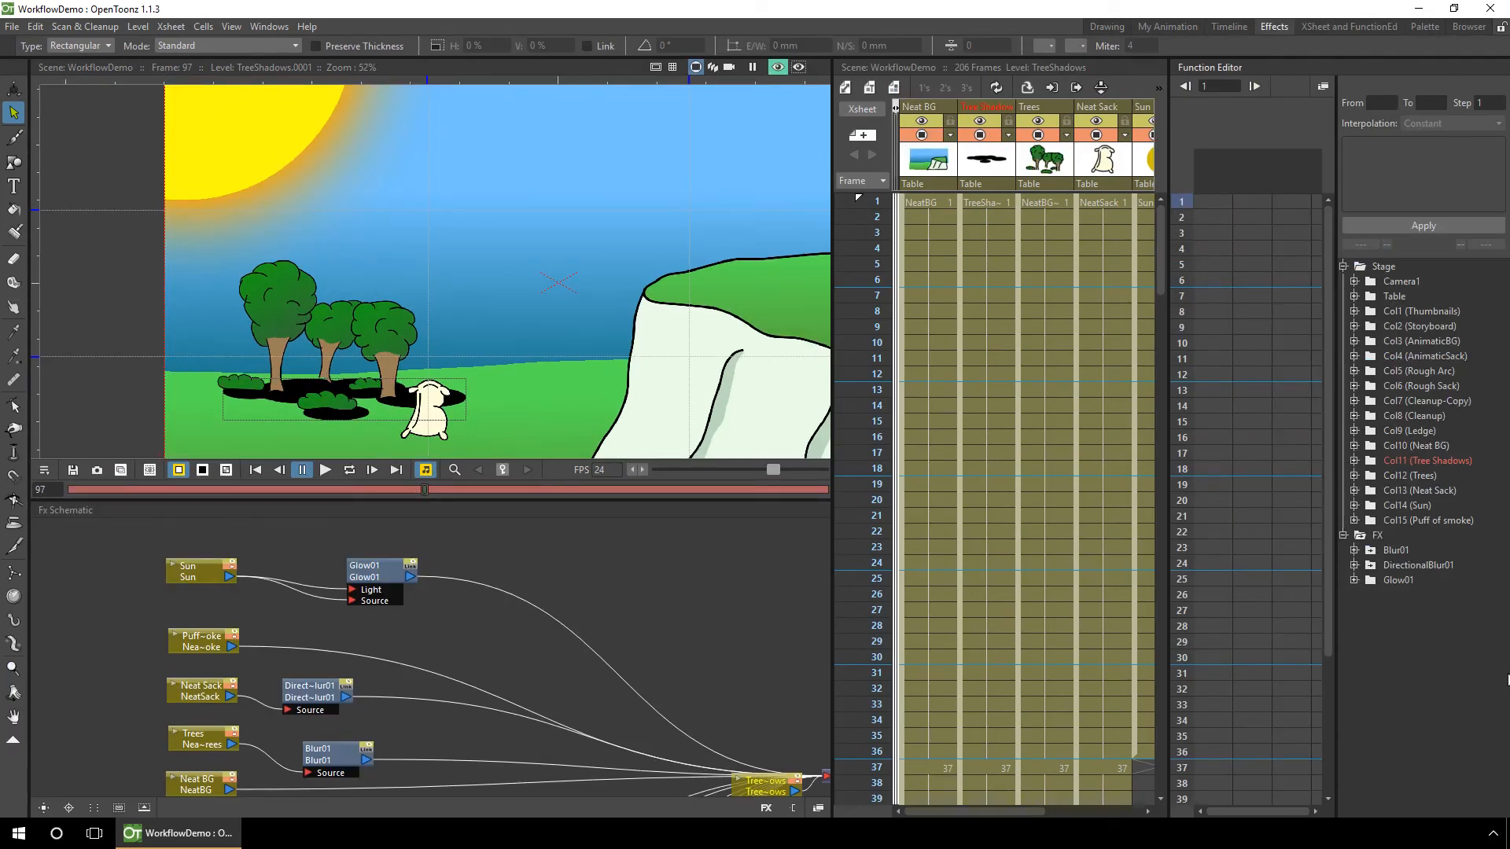
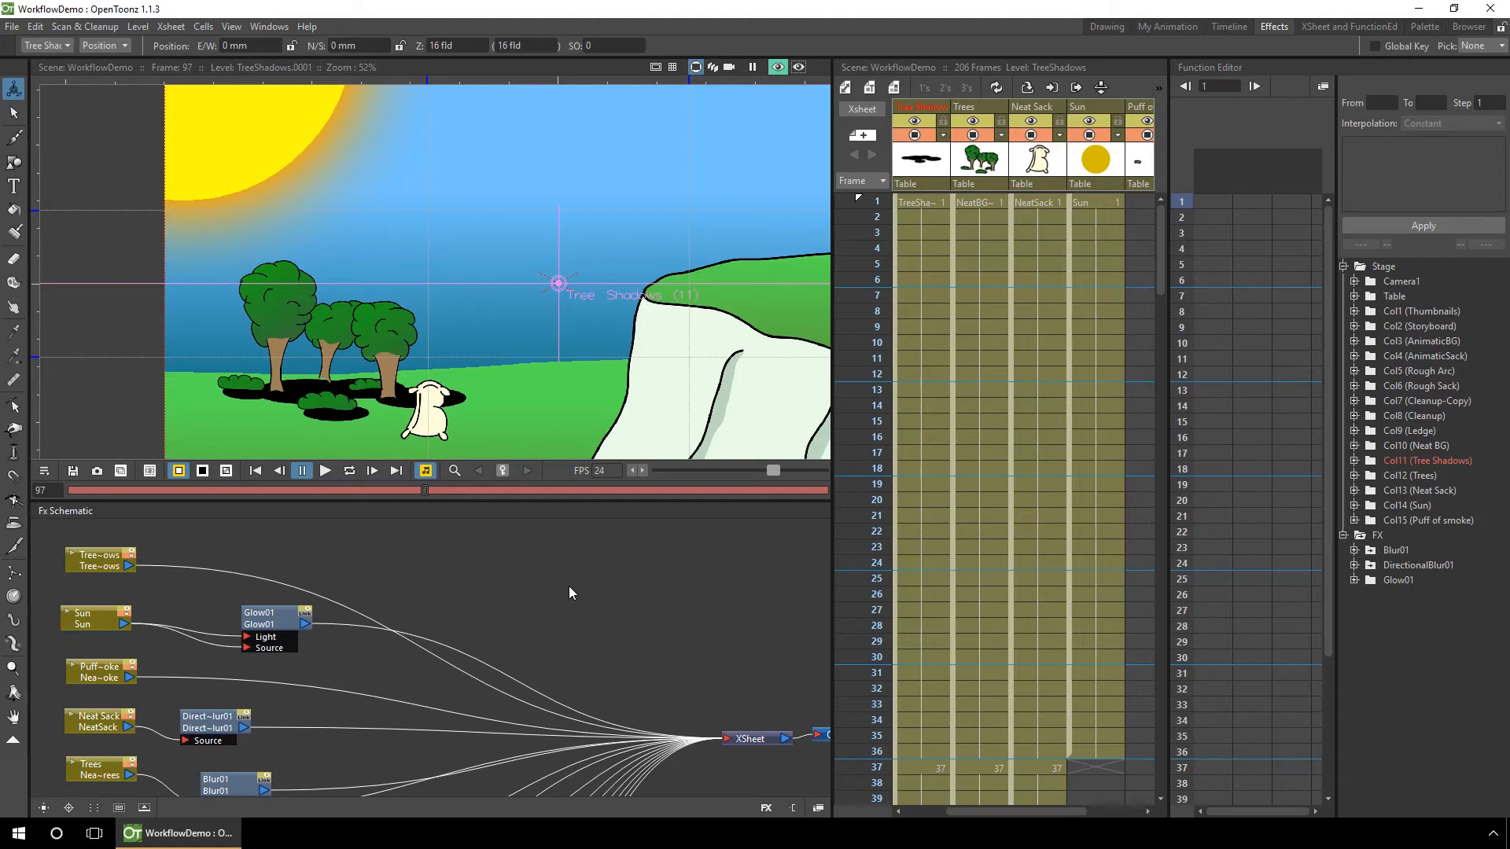
# Insert a Blur effect after the Tree Shadows node, look over its settings, and place its node beside the shadows node.
pyautogui.rightClick(96, 566)
pyautogui.moveTo(152, 571)
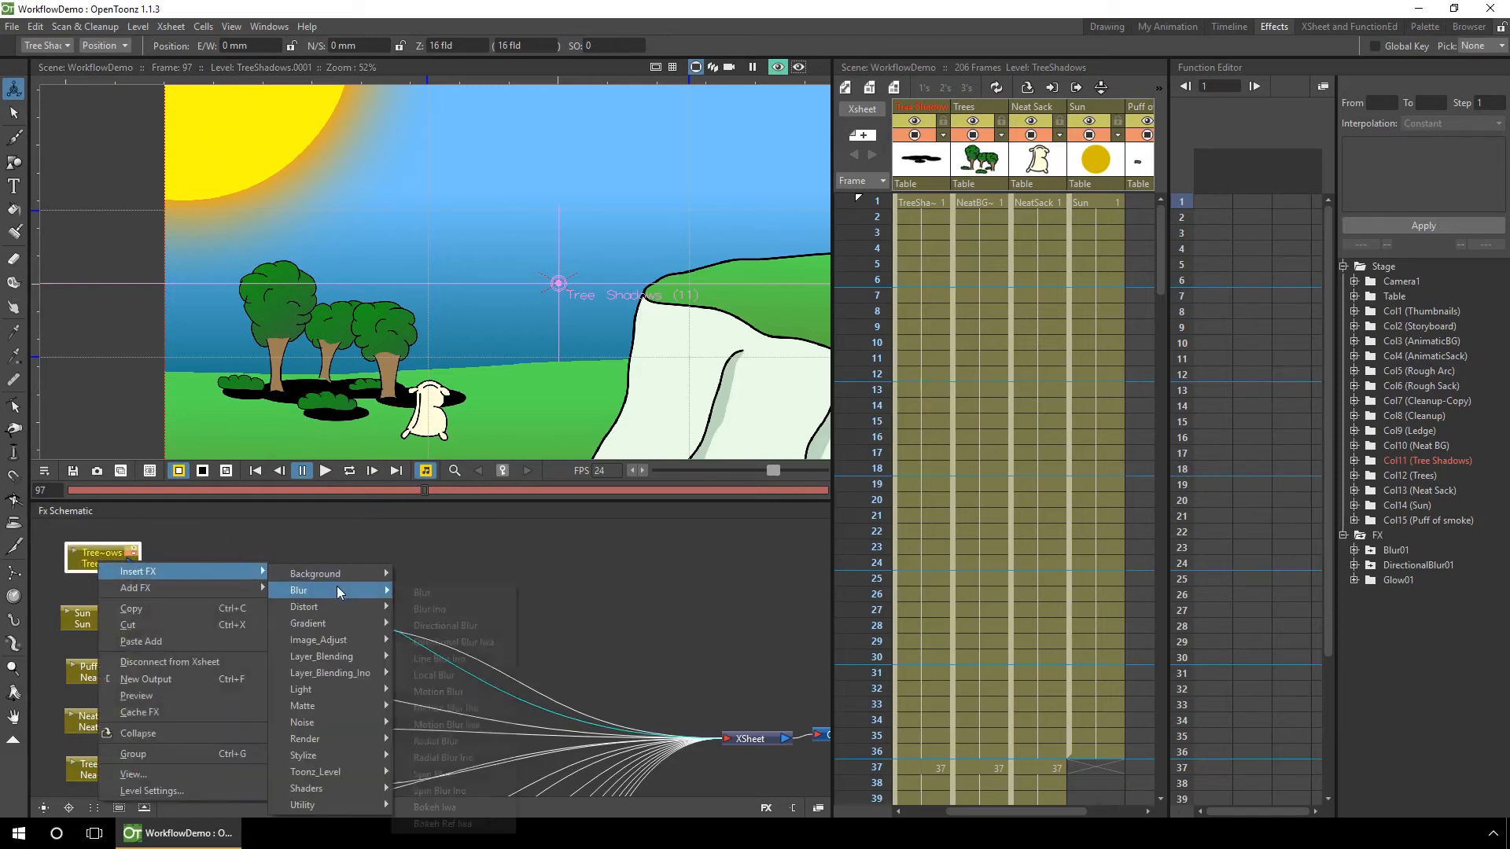
pyautogui.moveTo(336, 590)
pyautogui.click(425, 598)
pyautogui.moveTo(338, 551); pyautogui.dragTo(267, 567)
pyautogui.doubleClick(267, 567)
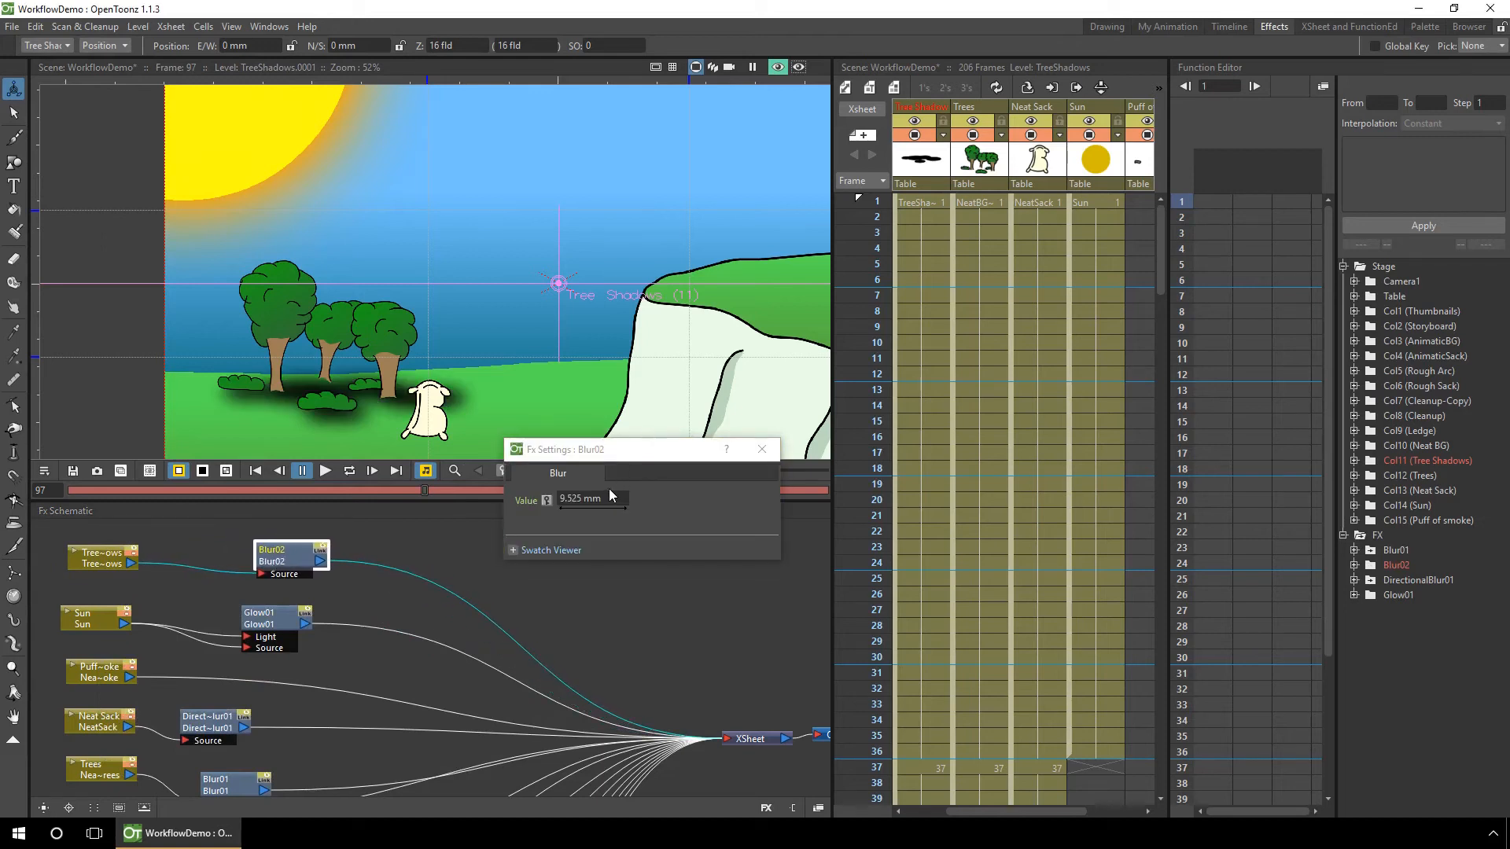
pyautogui.moveTo(615, 453); pyautogui.dragTo(603, 488)
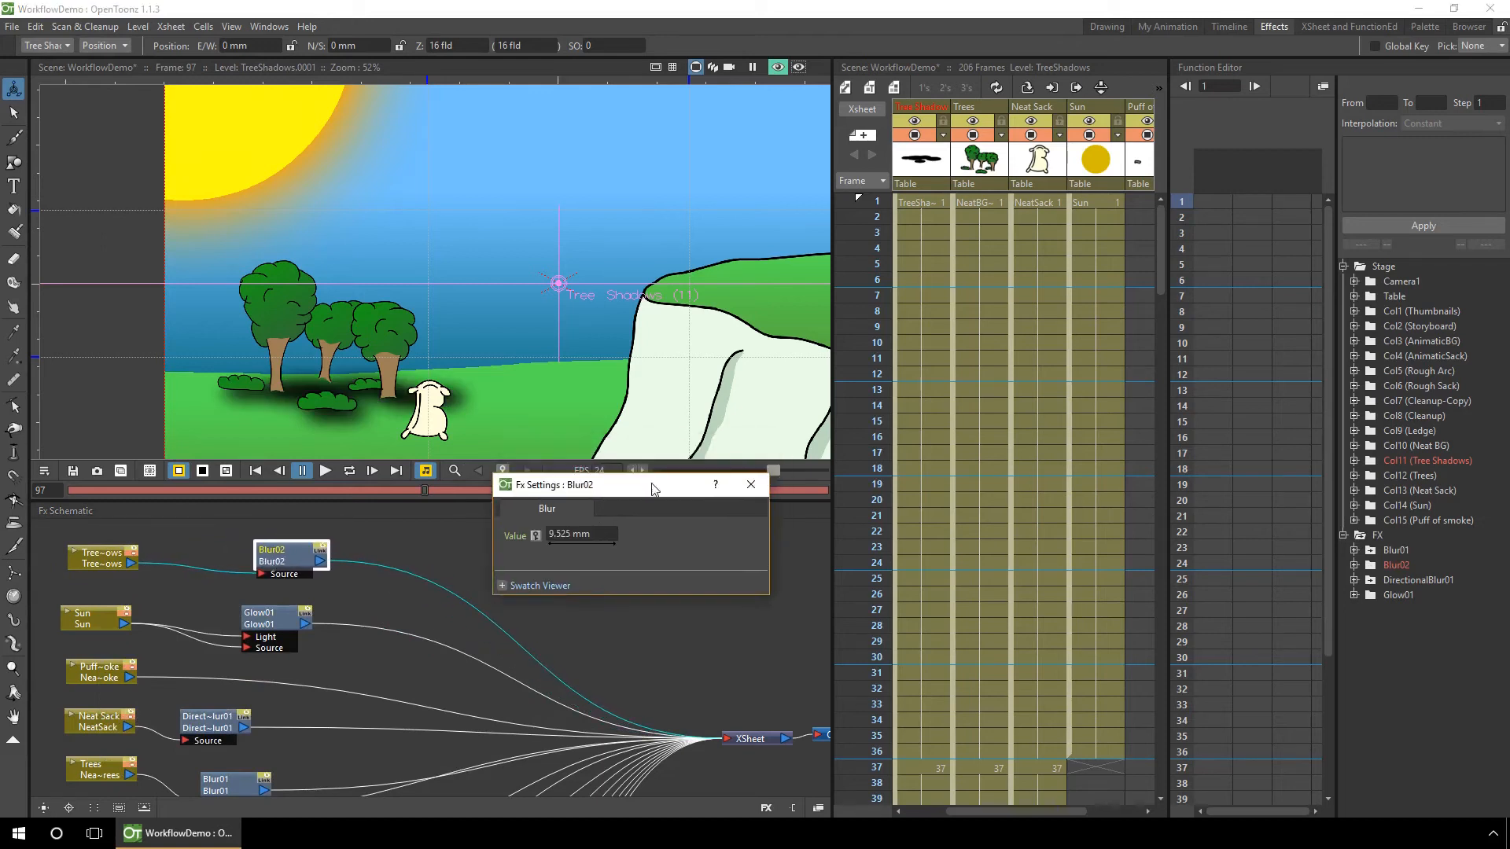
pyautogui.click(753, 484)
pyautogui.moveTo(283, 562); pyautogui.dragTo(254, 561)
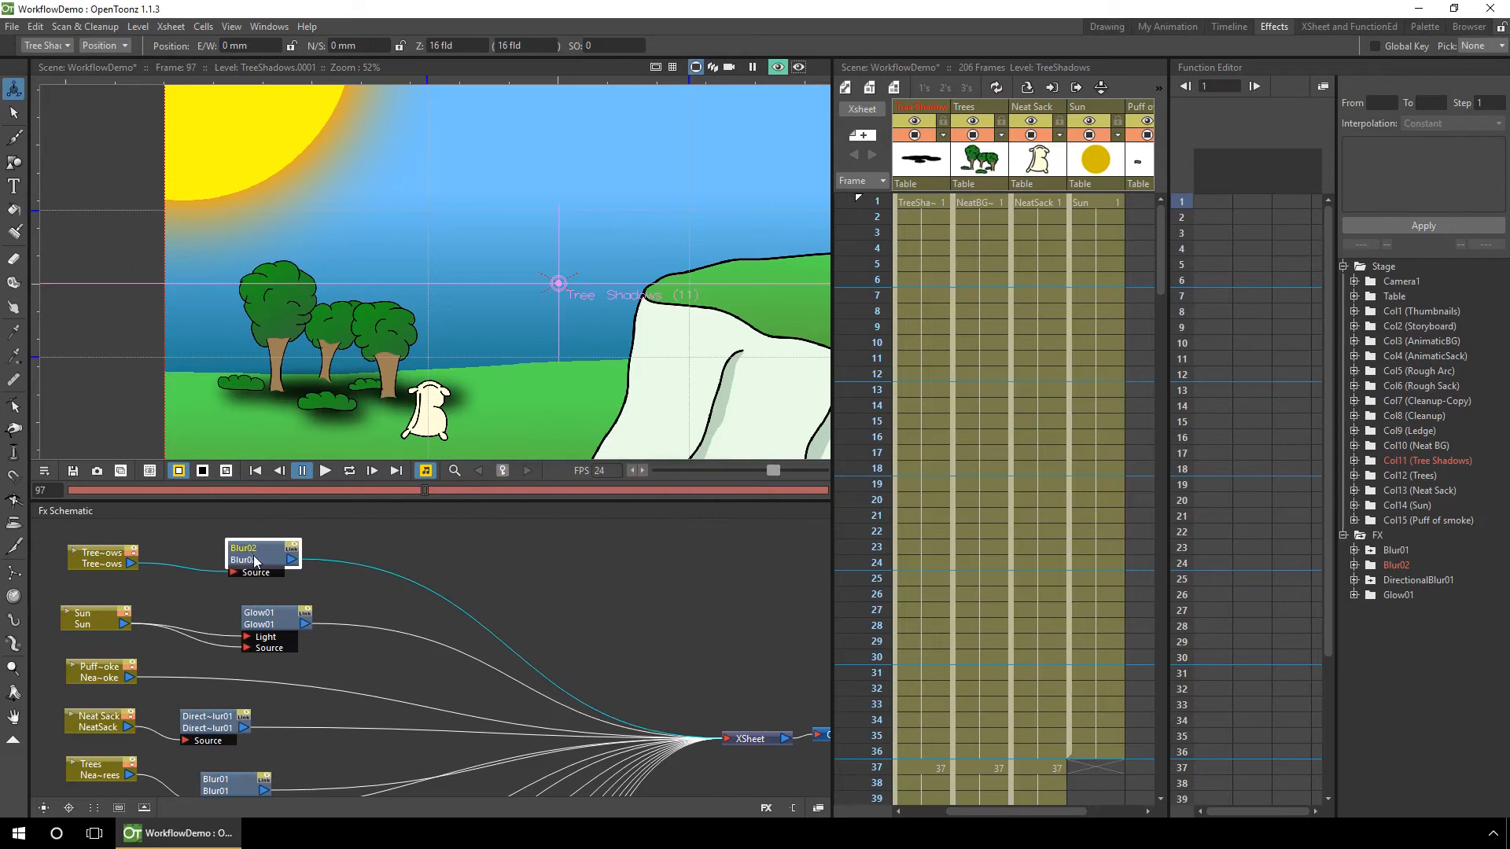
# Insert a Transparency layer-blending effect after the shadows' Blur node and open its settings.
pyautogui.rightClick(254, 561)
pyautogui.moveTo(338, 263)
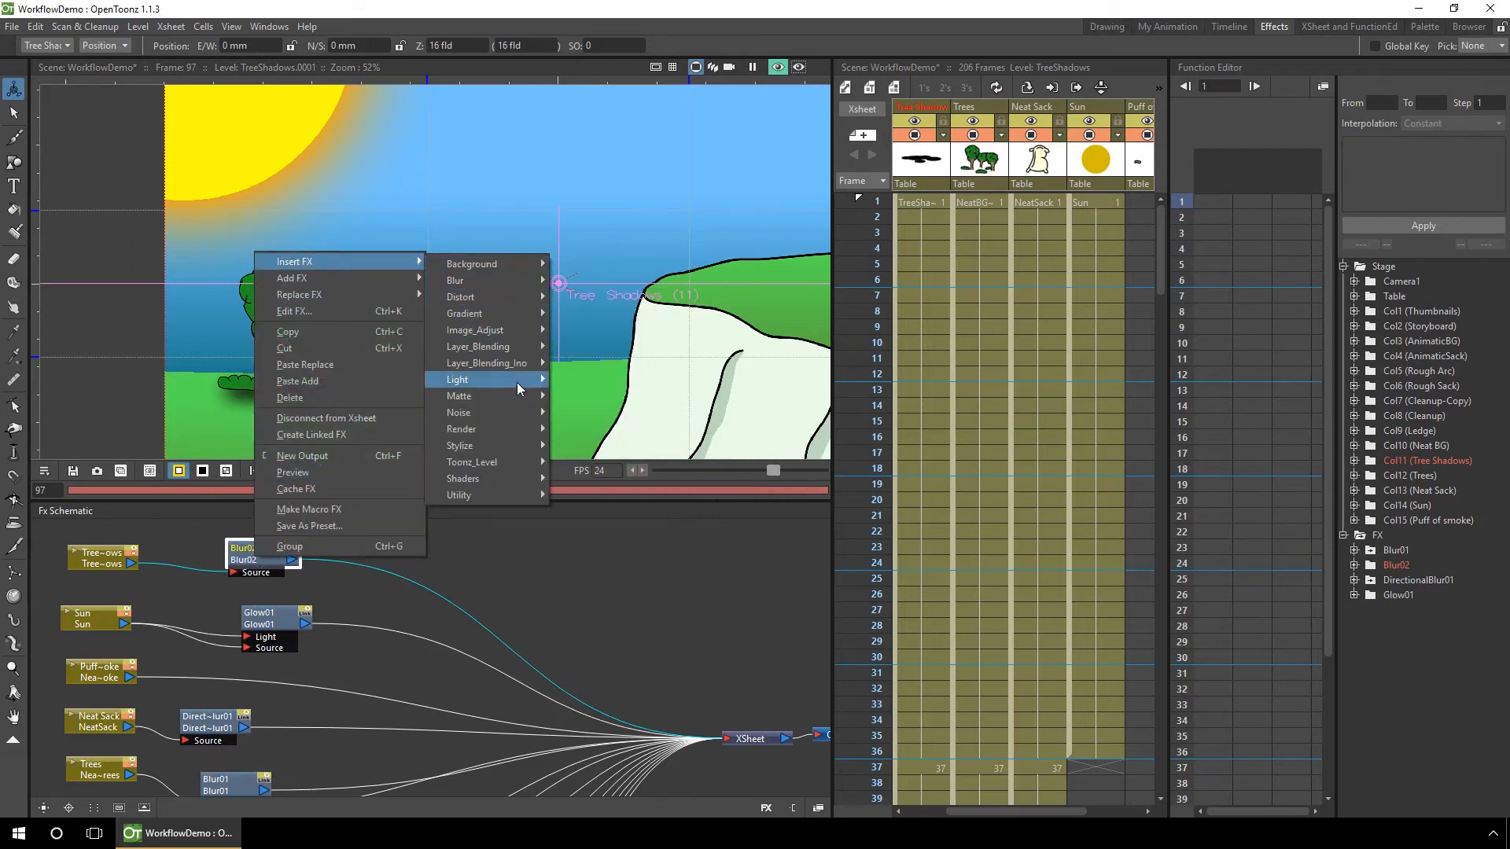
pyautogui.moveTo(527, 350)
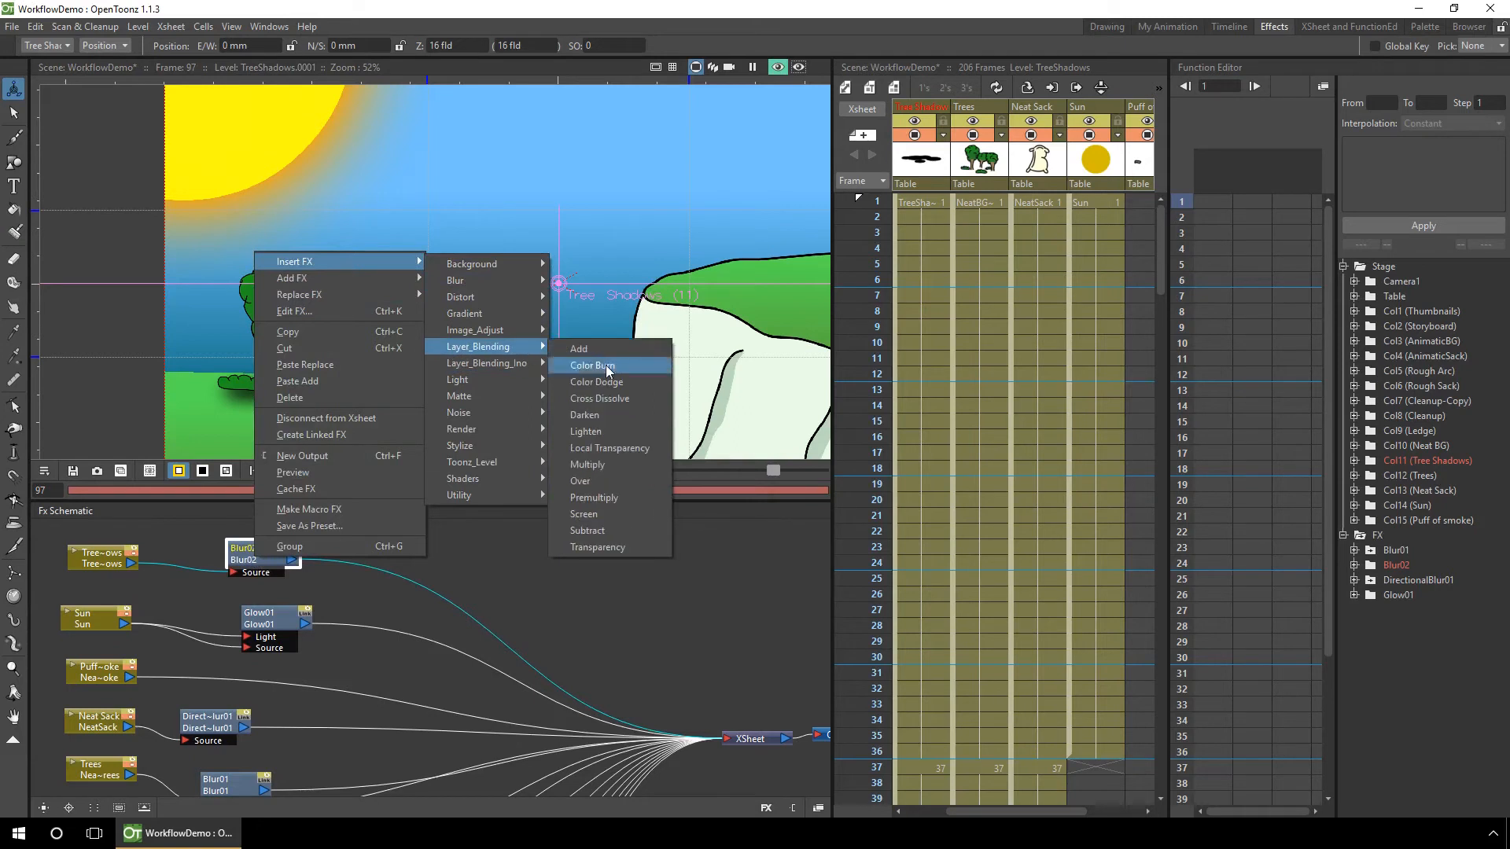
pyautogui.click(603, 547)
pyautogui.moveTo(364, 568); pyautogui.dragTo(415, 582)
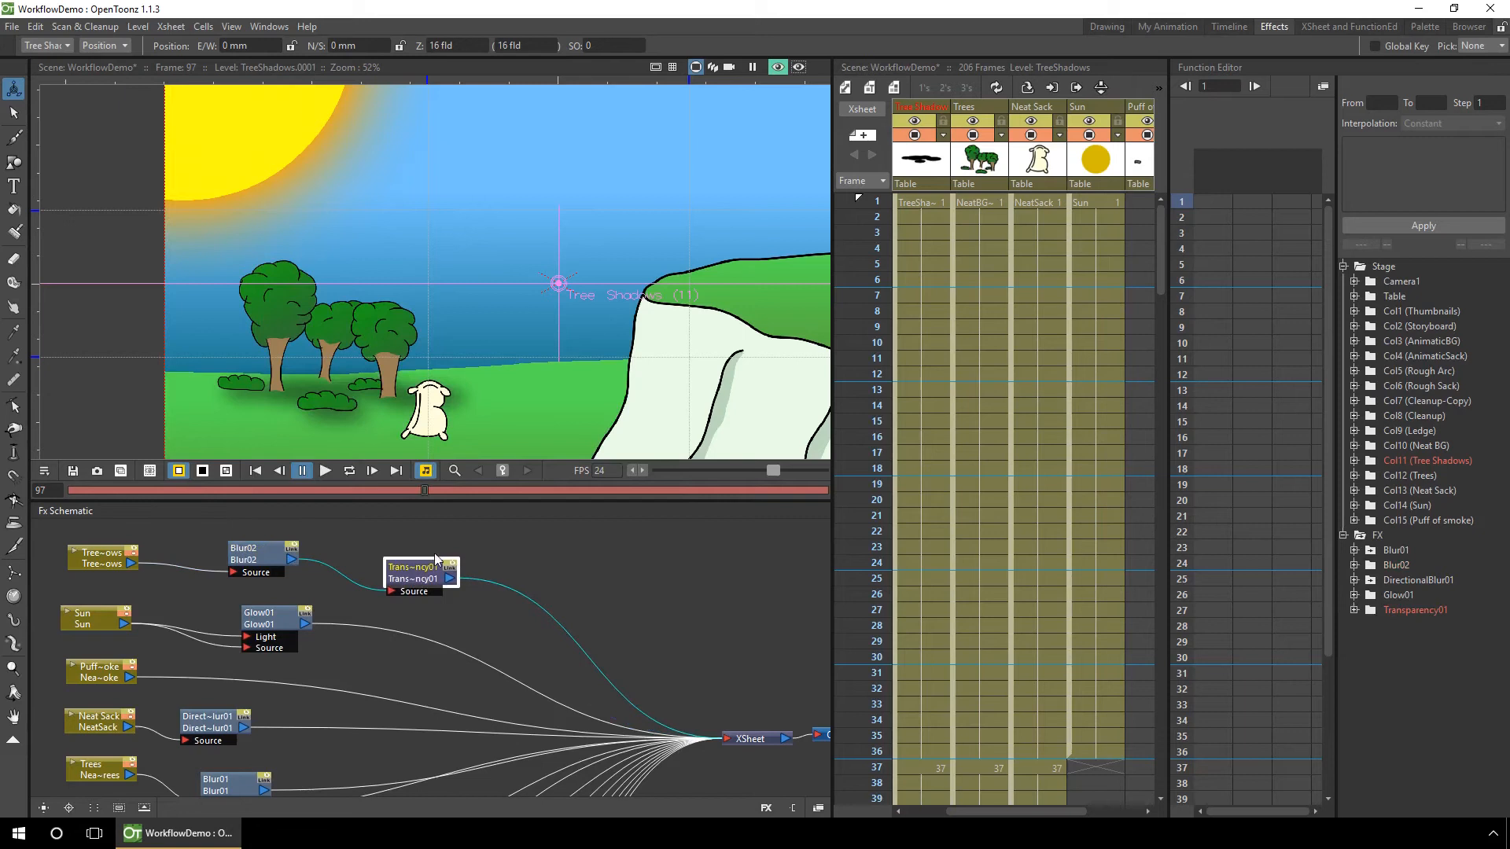
pyautogui.moveTo(416, 573); pyautogui.dragTo(410, 579)
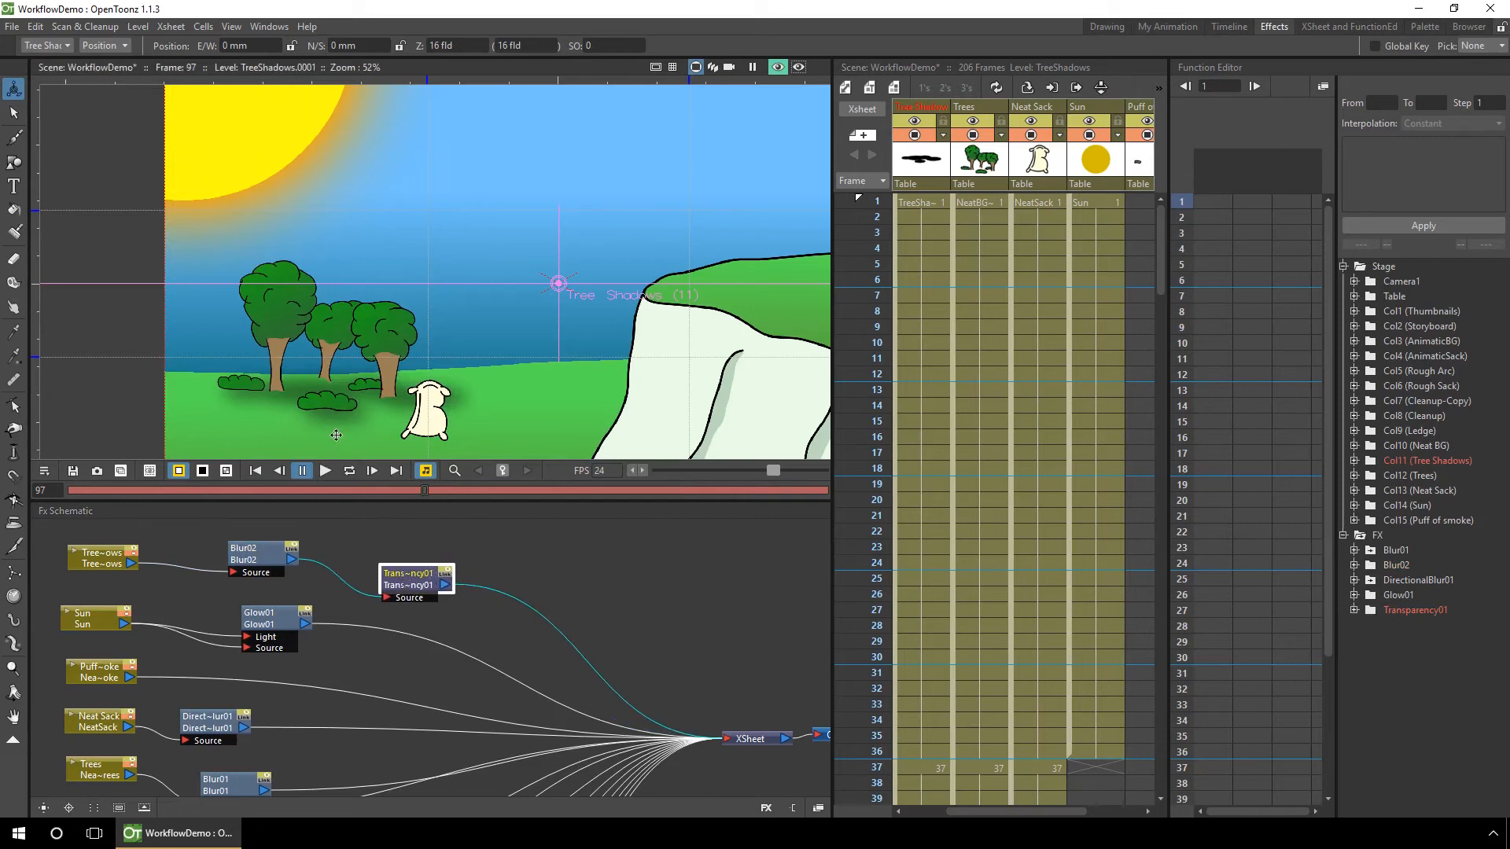
pyautogui.doubleClick(421, 582)
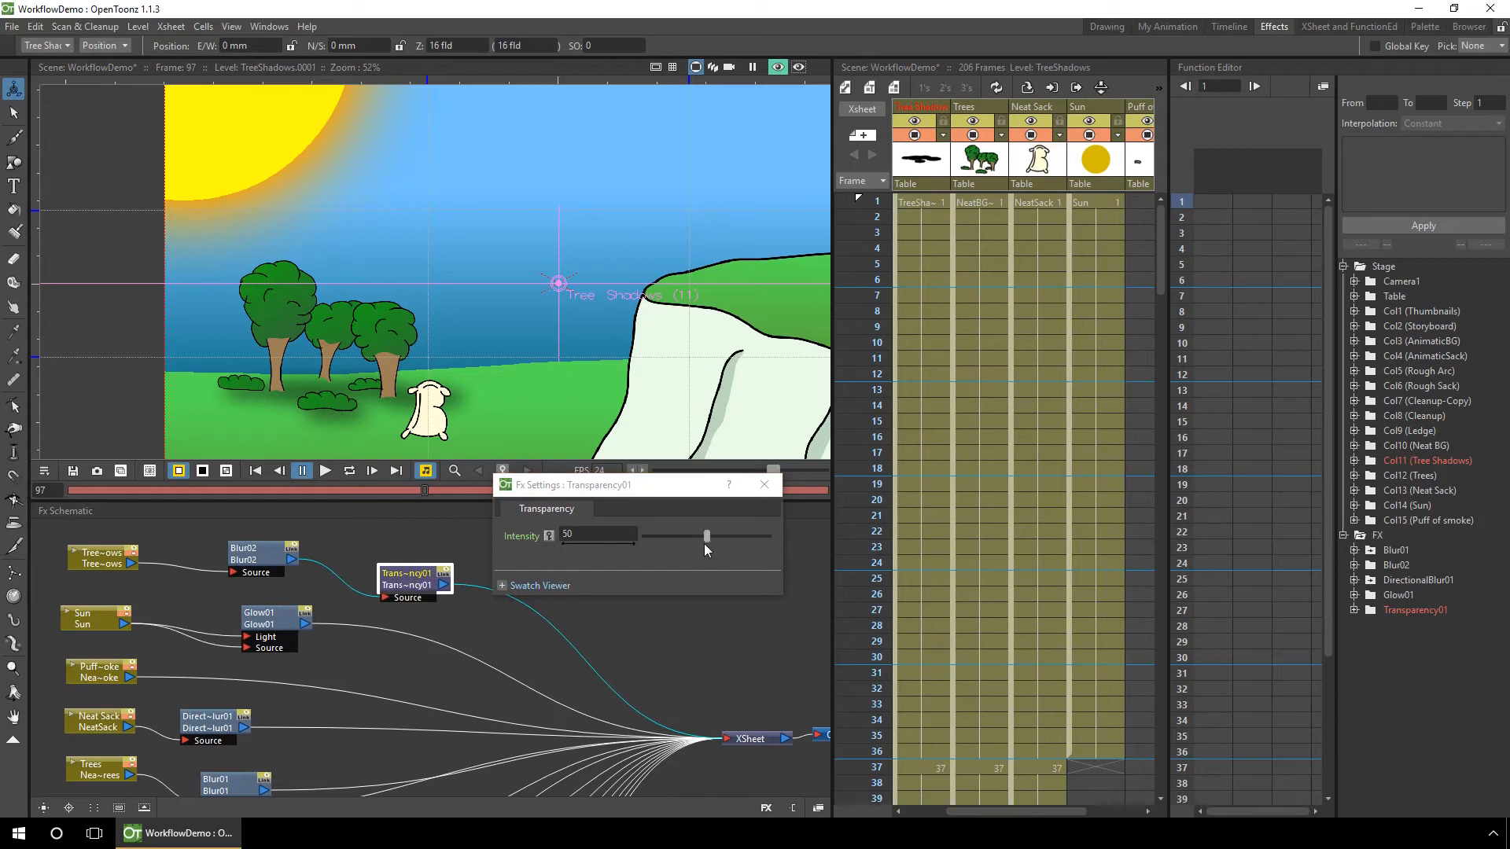
# Try an intensity of 0 for the tree shadows' Transparency effect, settle on about 58.71, and close its settings.
pyautogui.moveTo(705, 536); pyautogui.dragTo(619, 574)
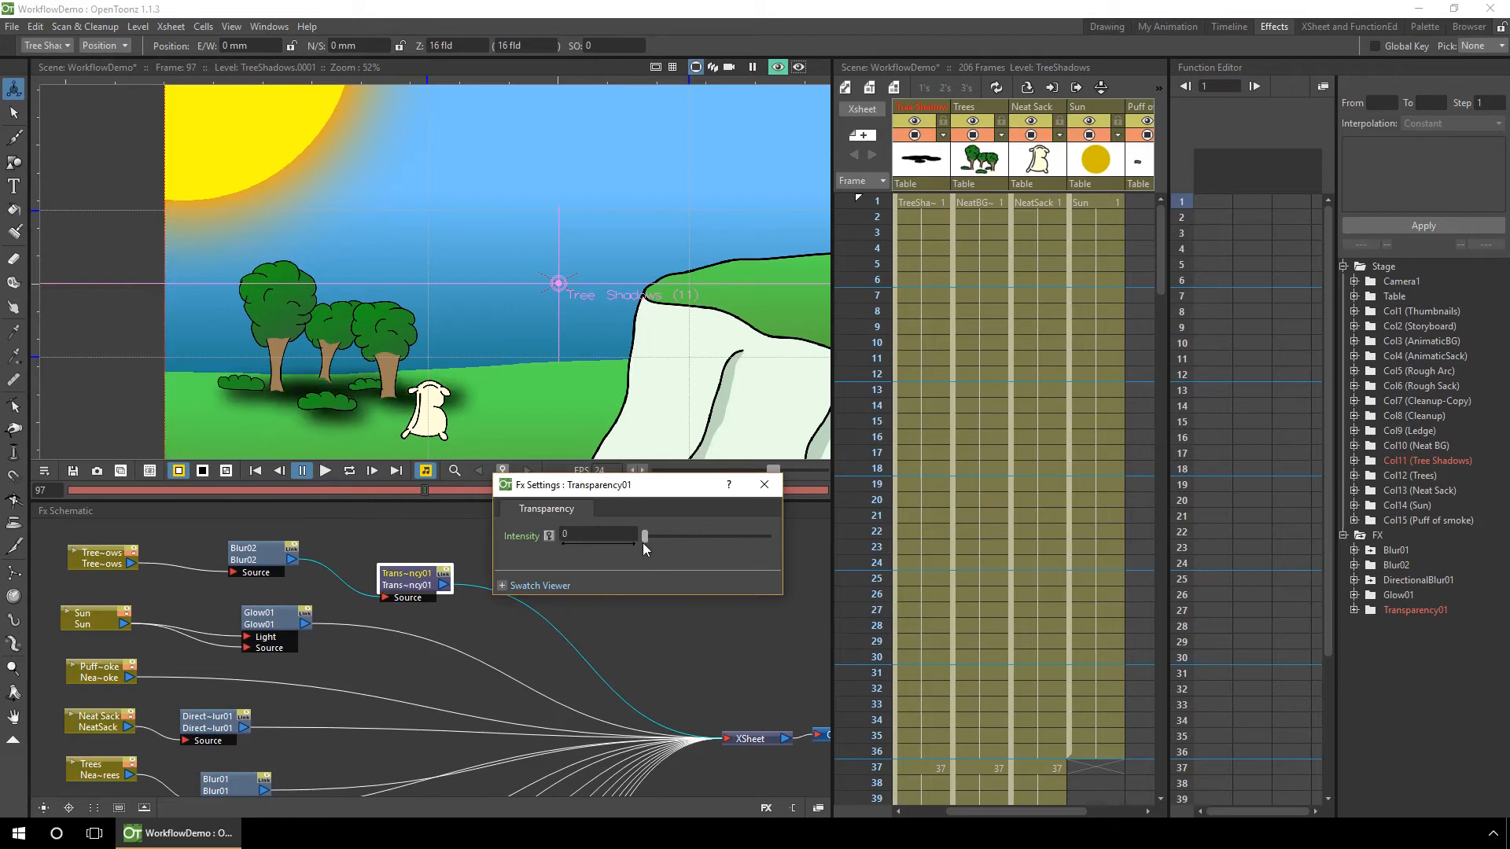
pyautogui.moveTo(644, 537); pyautogui.dragTo(715, 535)
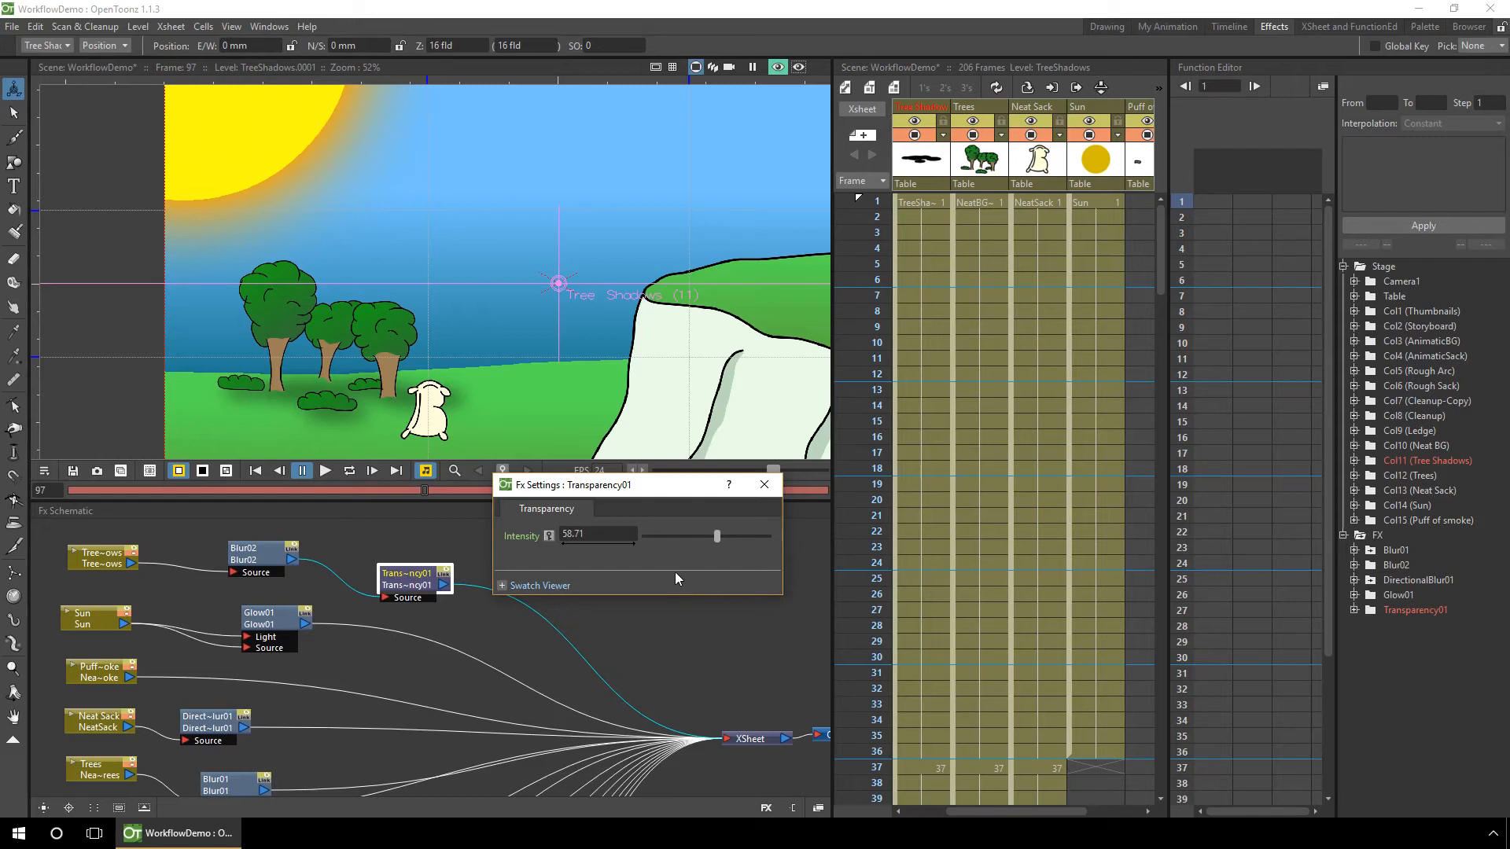
pyautogui.click(764, 485)
pyautogui.click(675, 590)
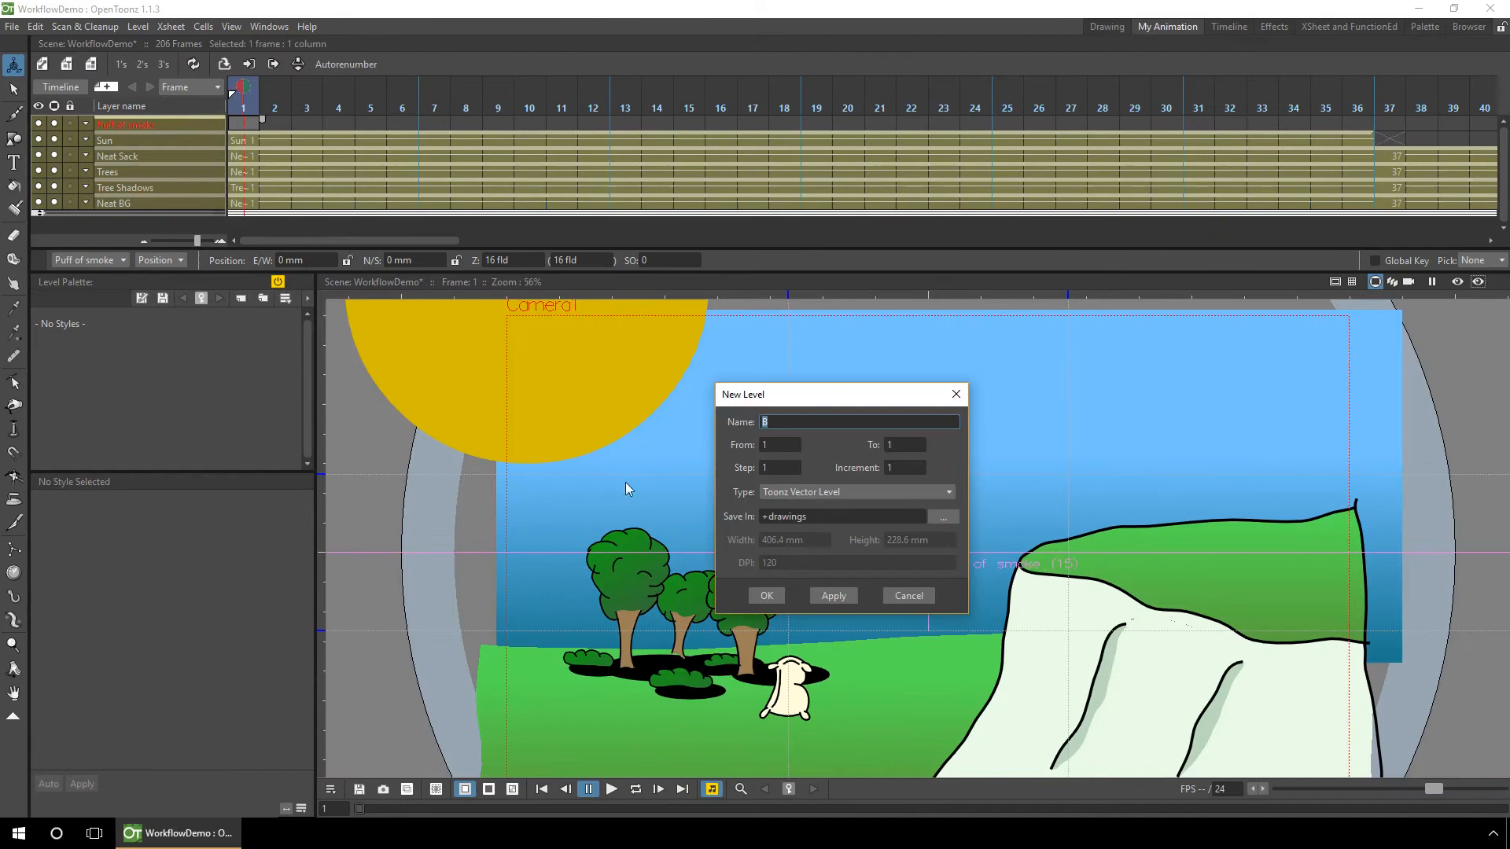
# Create a SackShadow vector level, move its layer beneath Neat Sack, and draw a filled black ellipse under the sack at frame 1.
pyautogui.press('Return')
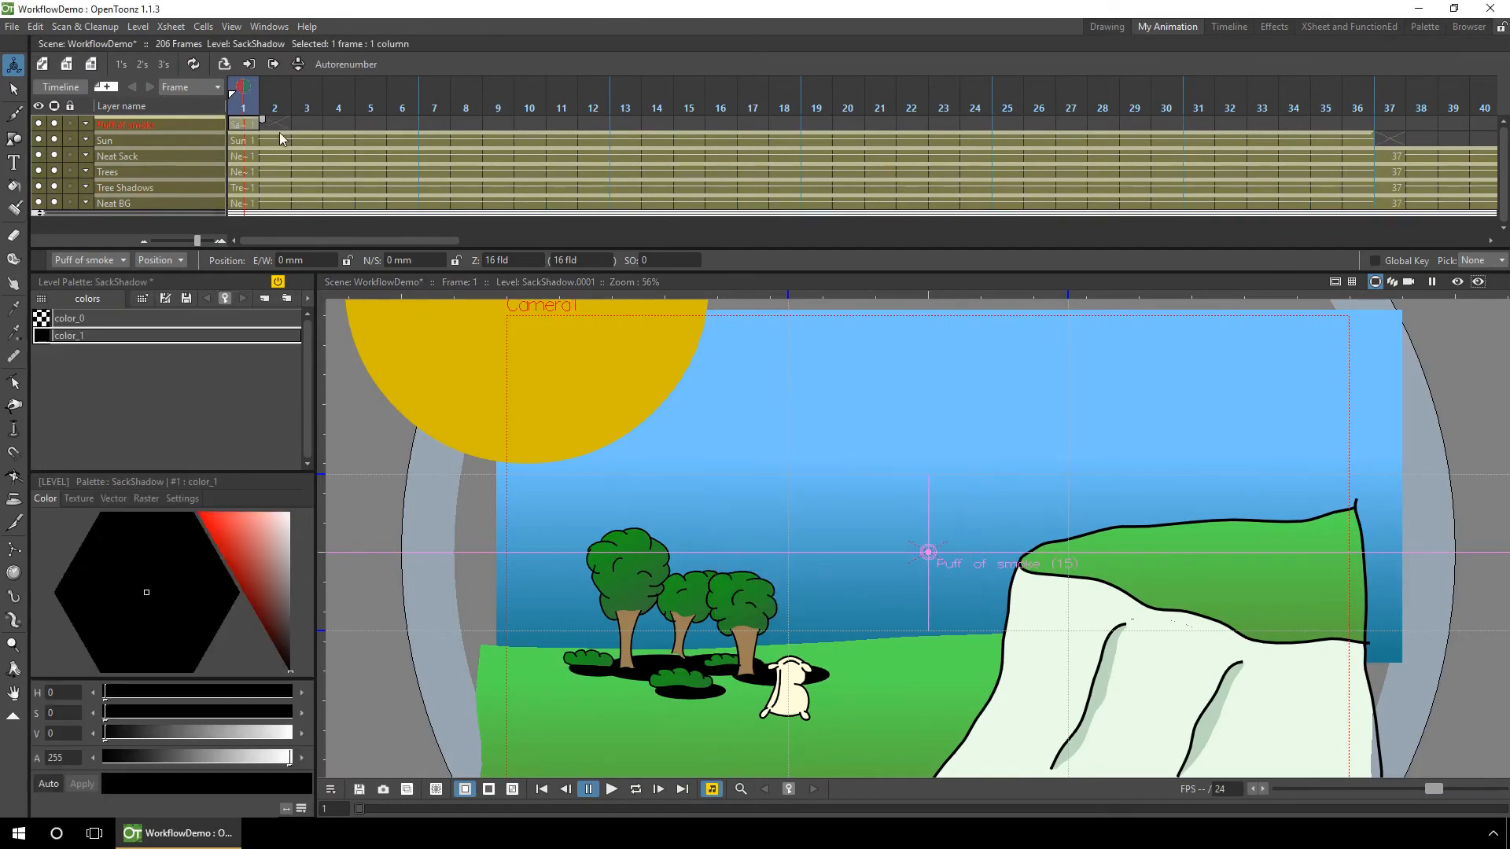
pyautogui.moveTo(157, 124); pyautogui.dragTo(157, 173)
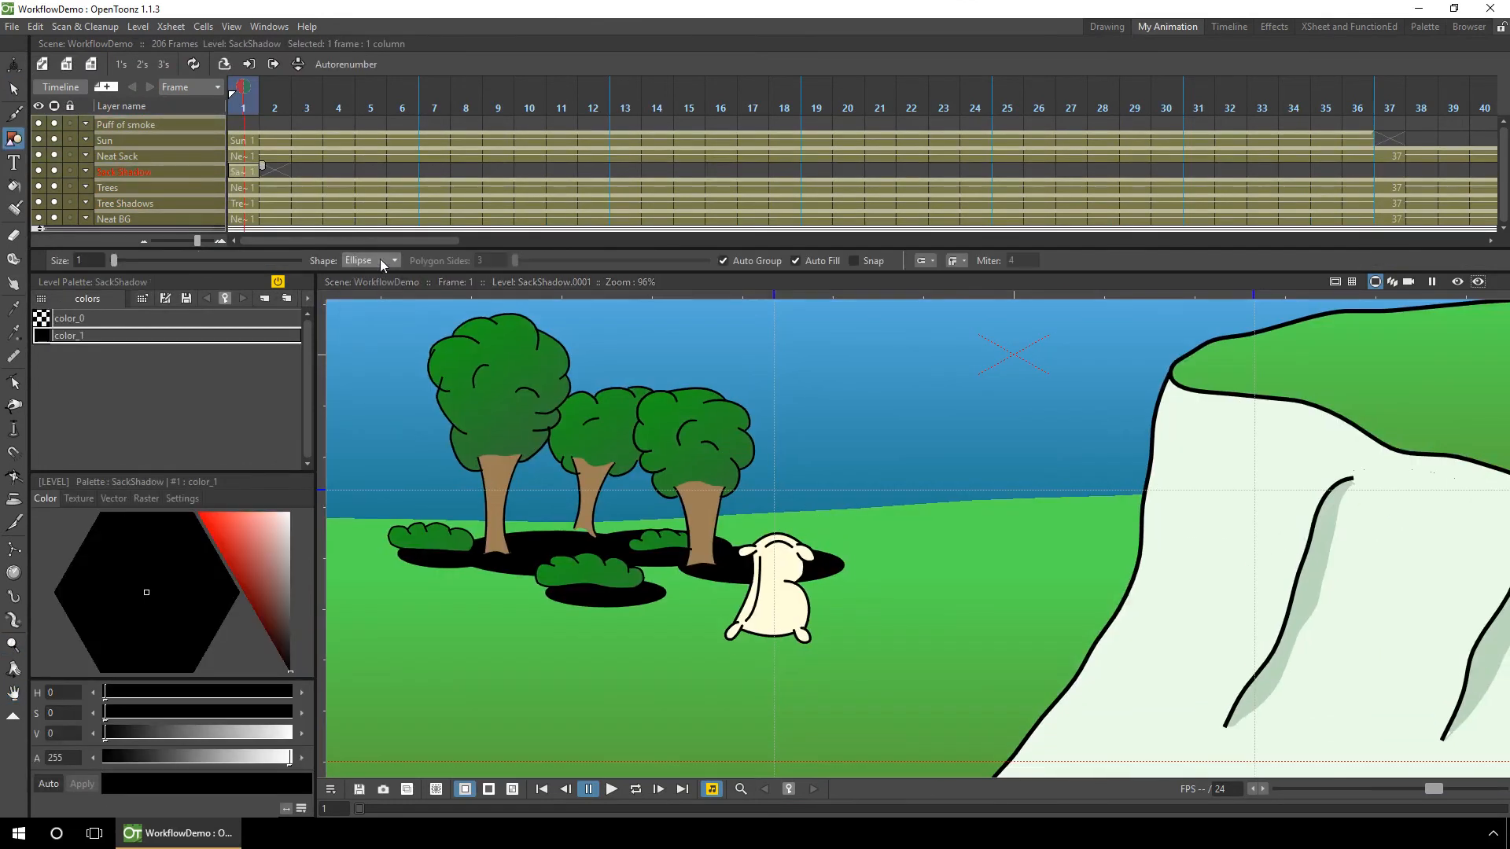
pyautogui.moveTo(725, 627); pyautogui.dragTo(845, 650)
pyautogui.click(14, 89)
pyautogui.click(816, 640)
pyautogui.click(784, 676)
# Extend the first sack shadow drawing along the timeline, then clear its cells from frame 37 to frame 96.
pyautogui.moveTo(197, 241); pyautogui.dragTo(154, 240)
pyautogui.click(232, 172)
pyautogui.moveTo(238, 166)
pyautogui.mouseDown()
pyautogui.moveTo(508, 180)
pyautogui.moveTo(1487, 173)
pyautogui.mouseUp()
pyautogui.moveTo(1117, 240); pyautogui.dragTo(819, 262)
pyautogui.moveTo(515, 171); pyautogui.dragTo(980, 176)
pyautogui.press('Delete')
# Draw a wide filled black ellipse beneath the close-up sack at frame 37 of the Sack Shadow layer and select it.
pyautogui.click(14, 139)
pyautogui.moveTo(651, 551); pyautogui.dragTo(973, 605)
pyautogui.click(14, 89)
pyautogui.click(918, 563)
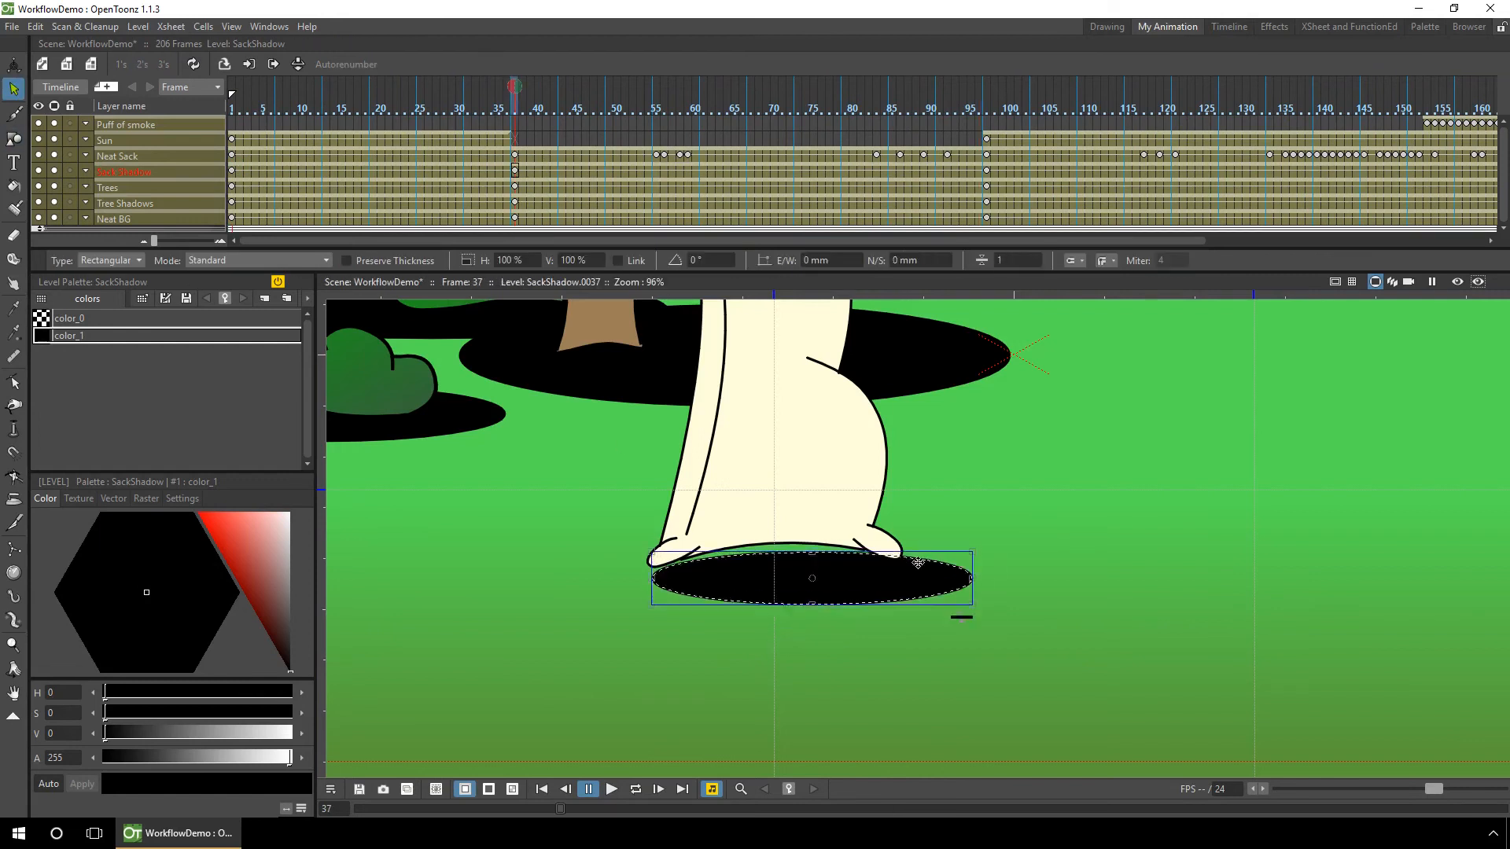
pyautogui.scroll(-5, 918, 563)
# In the Effects room, chain Blur and Transparency effects after the Sack Shadow node and set its Blur value to 5 mm.
pyautogui.click(1274, 26)
pyautogui.click(376, 585)
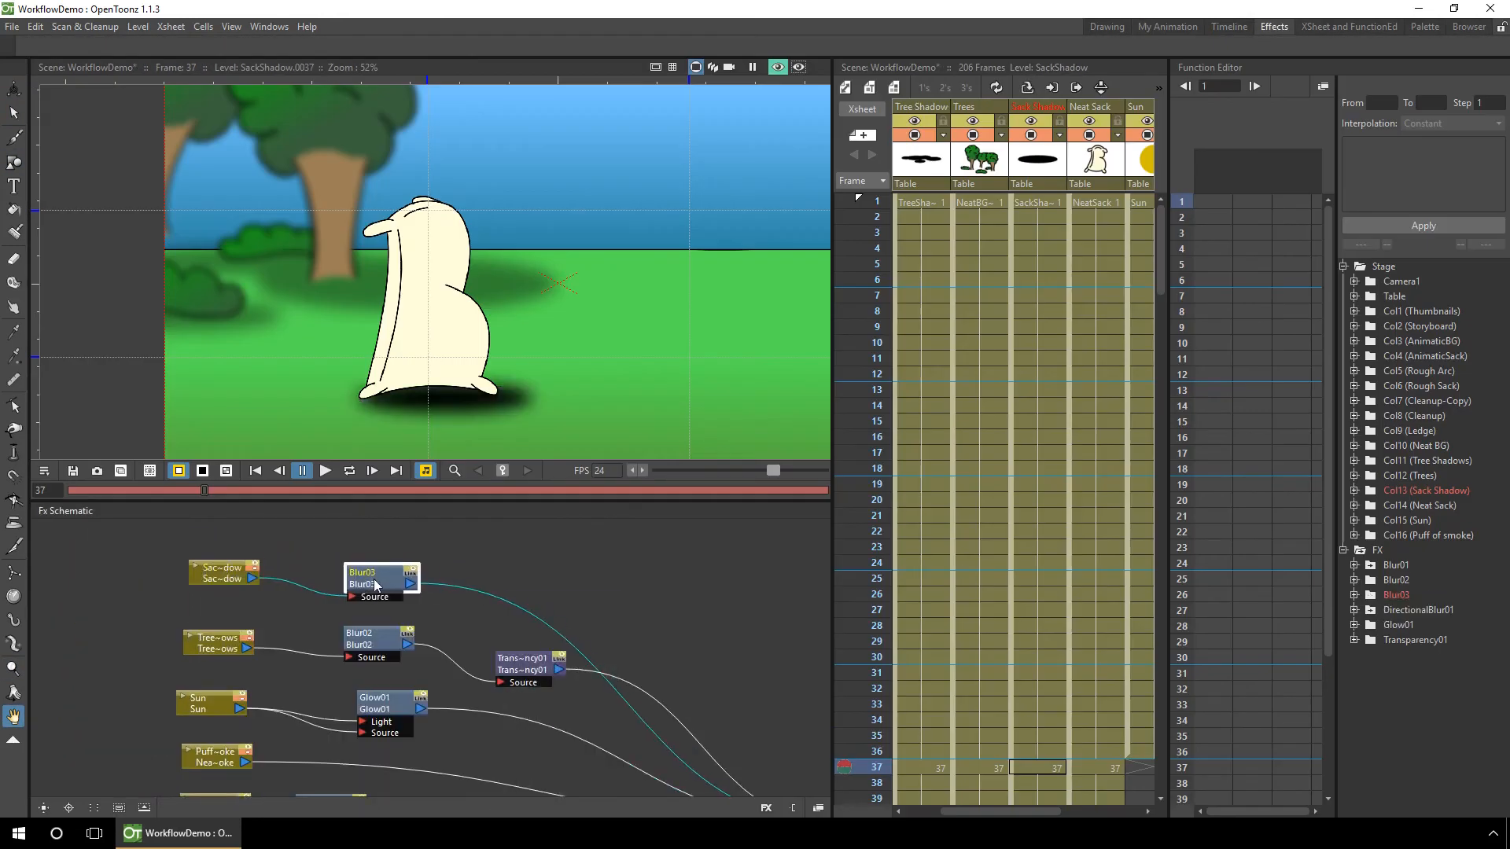
pyautogui.rightClick(376, 584)
pyautogui.click(440, 551)
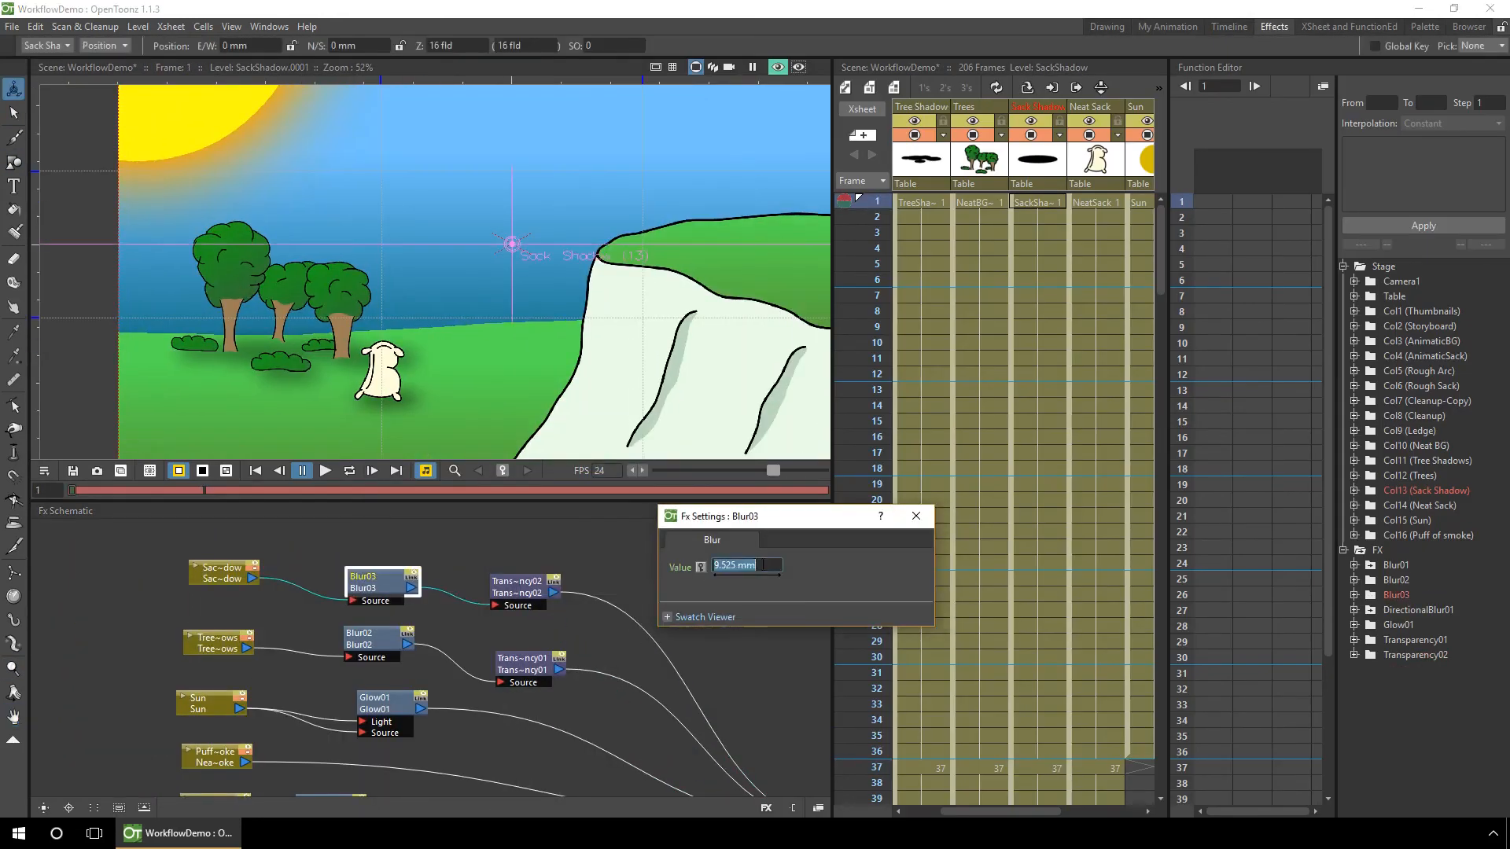
pyautogui.write('5')
pyautogui.press('Return')
# Save the scene and check the sack and tree shadows at frame 1.
pyautogui.click(13, 113)
pyautogui.click(1030, 202)
pyautogui.hotkey('ctrl', 's')
pyautogui.click(399, 403)
pyautogui.click(975, 202)
pyautogui.click(716, 517)
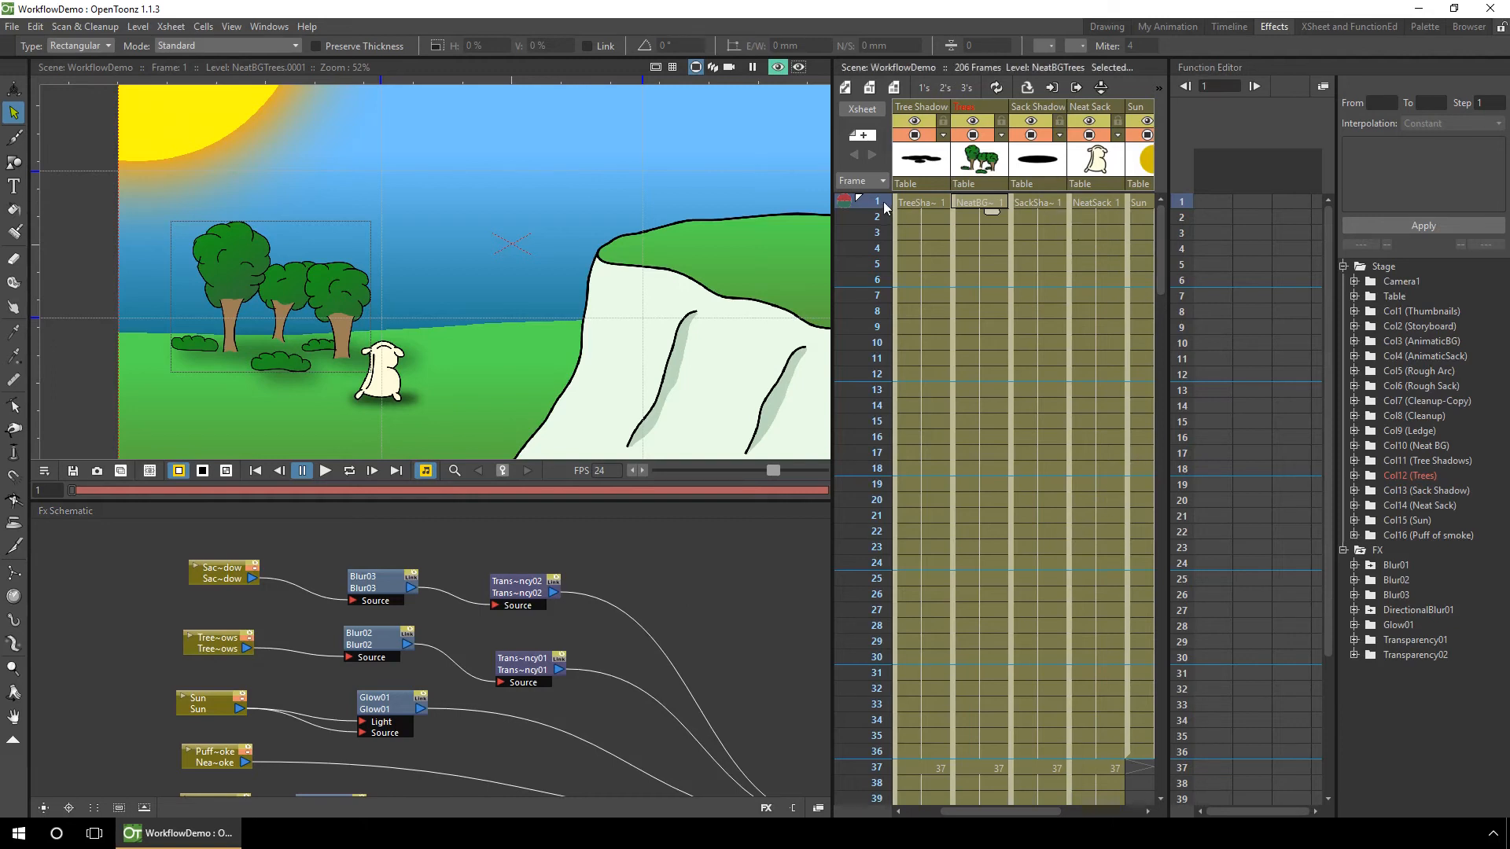
# Examine the previewed shadows at frame 37 and the Neat Sack drawing change at frame 55.
pyautogui.moveTo(1159, 225); pyautogui.dragTo(1158, 259)
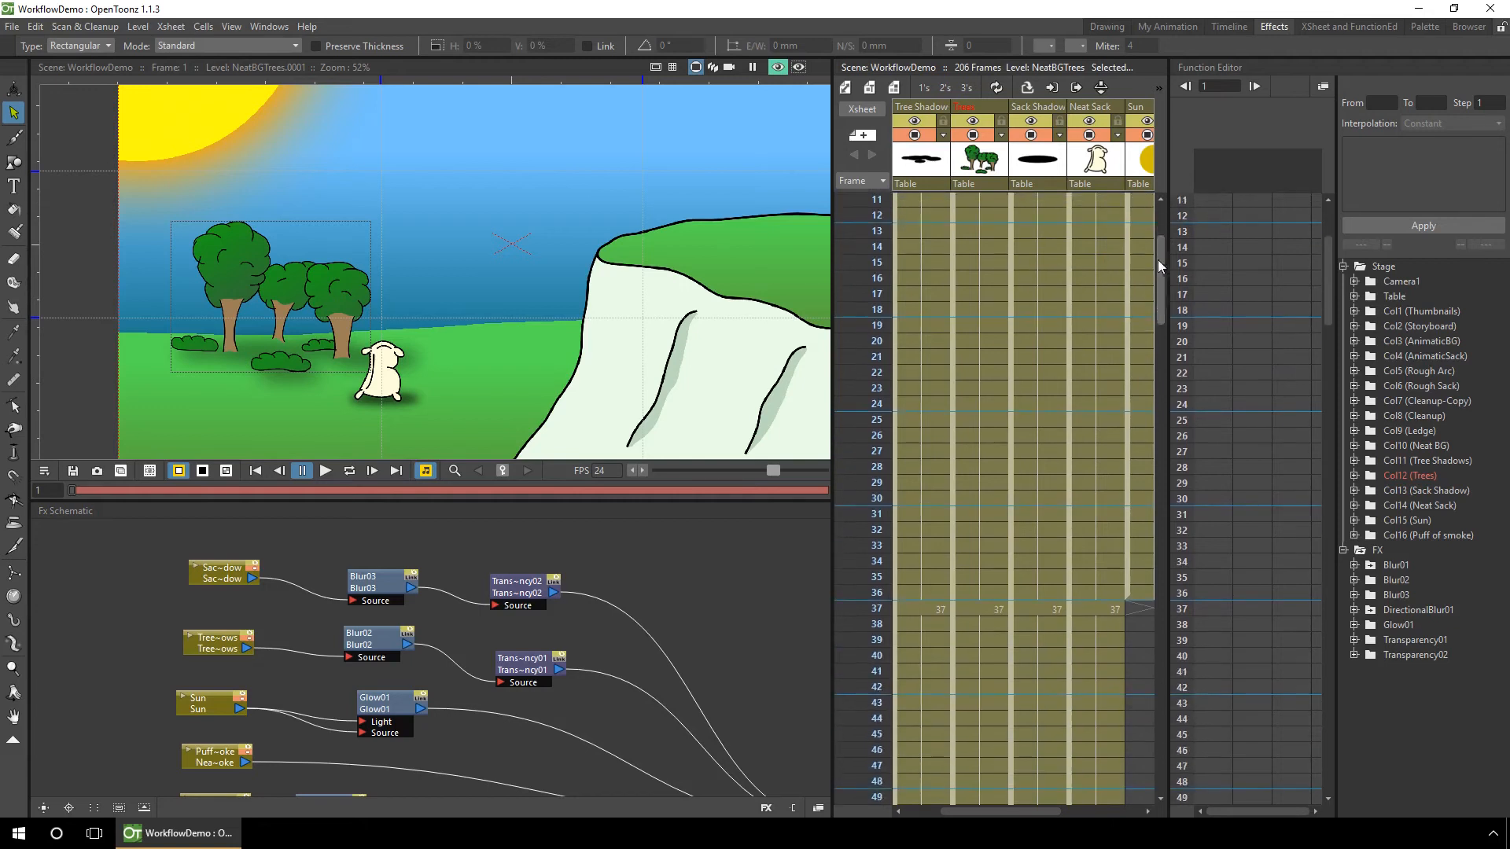
pyautogui.click(979, 609)
pyautogui.click(1073, 610)
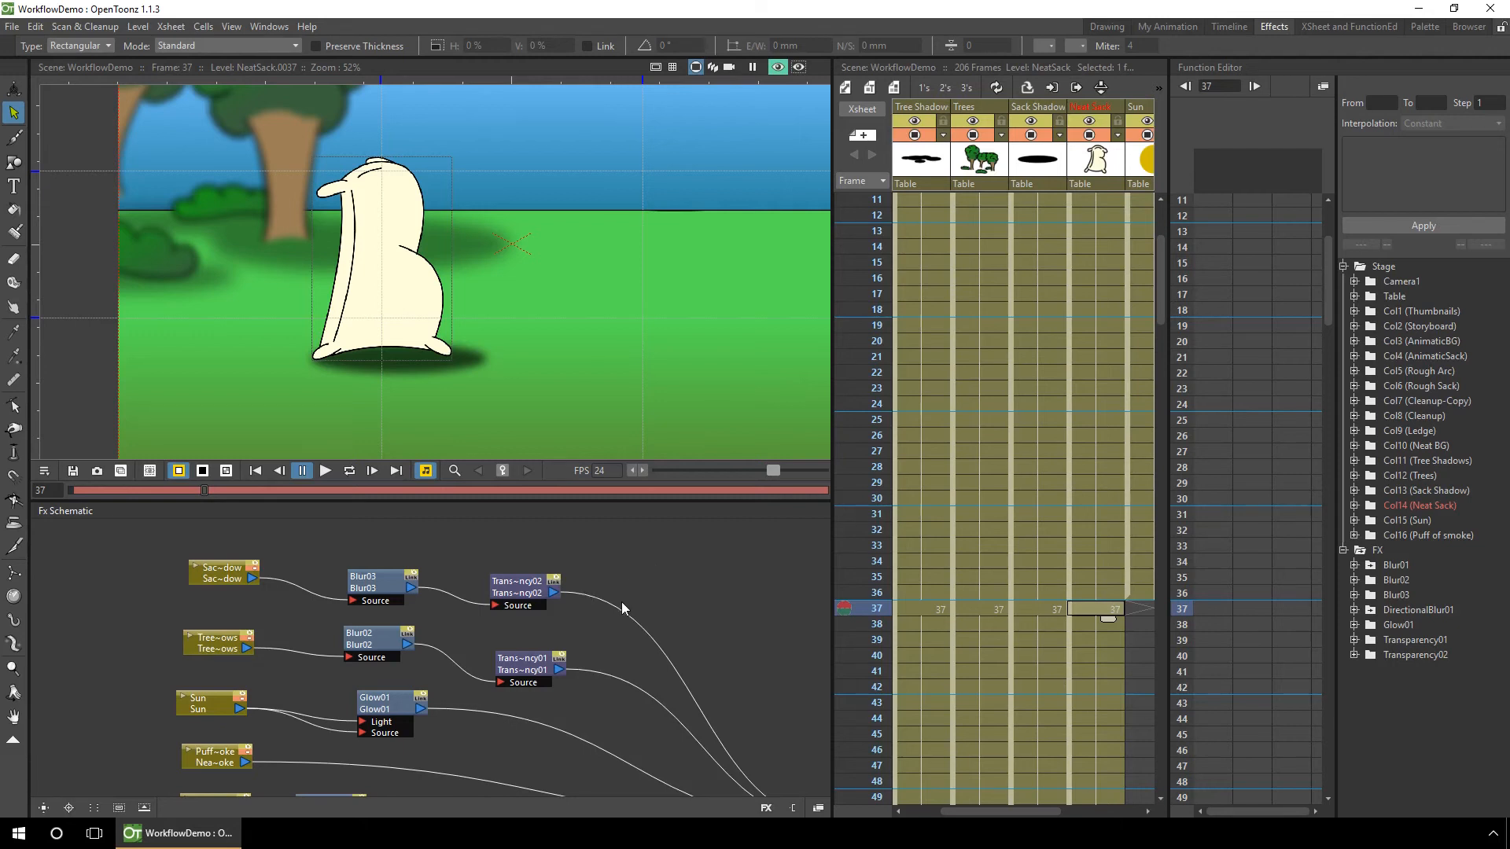
pyautogui.moveTo(1160, 291); pyautogui.dragTo(1165, 341)
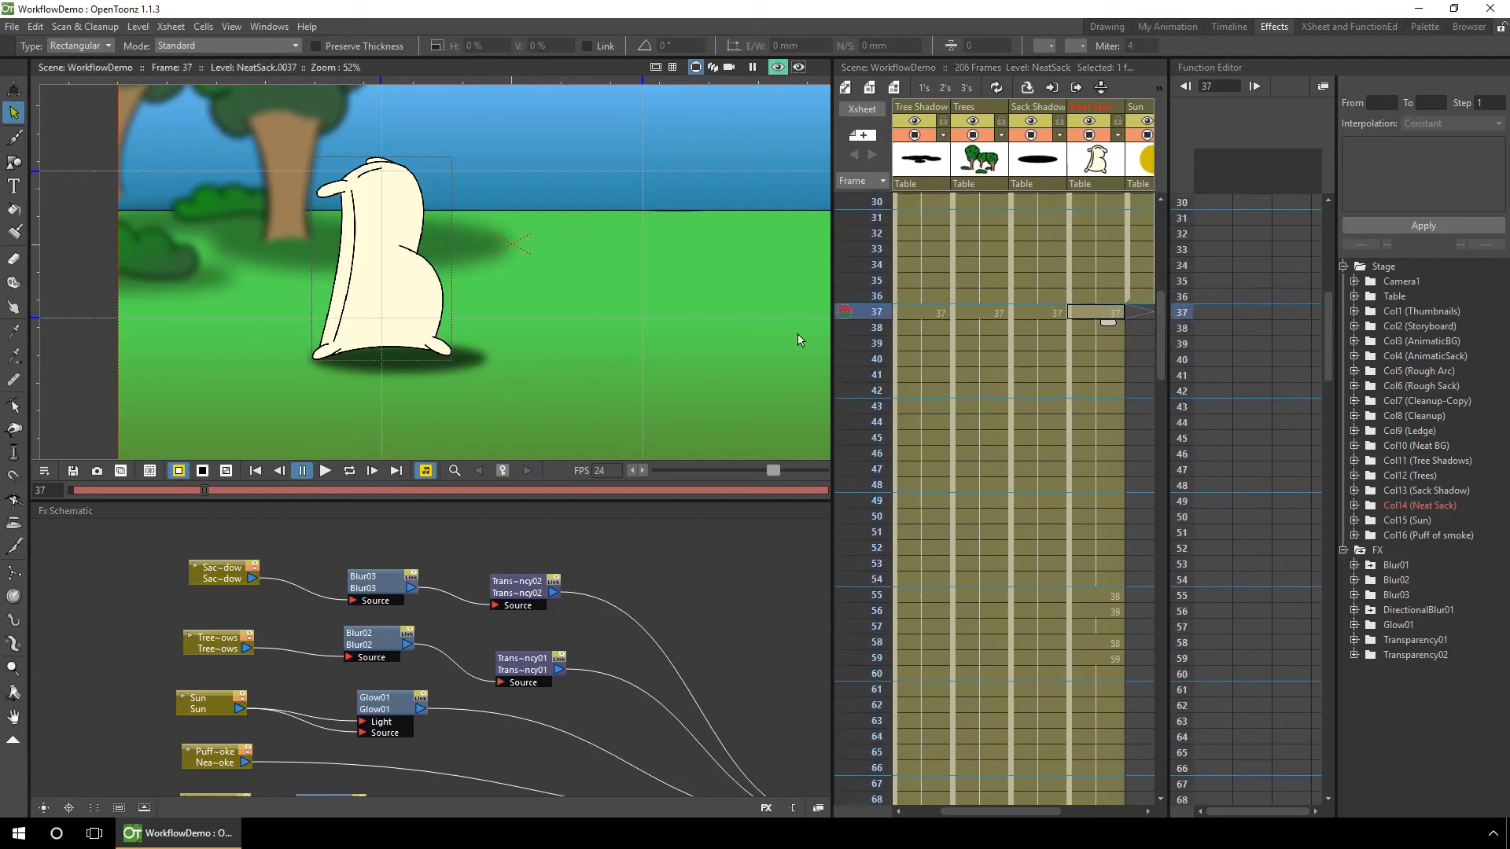
pyautogui.click(13, 90)
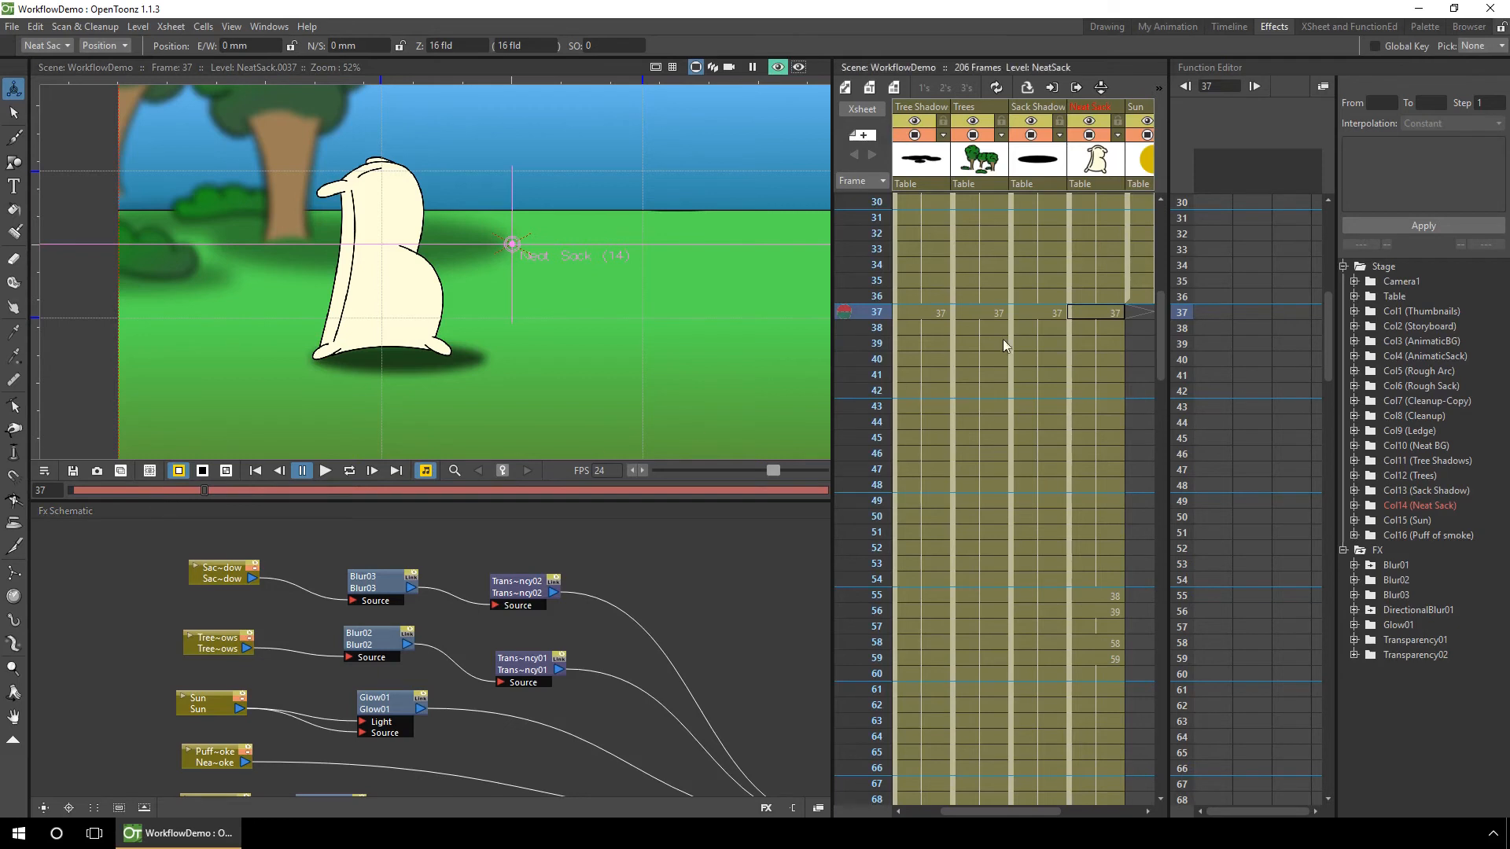
pyautogui.scroll(1, 1162, 325)
pyautogui.click(878, 370)
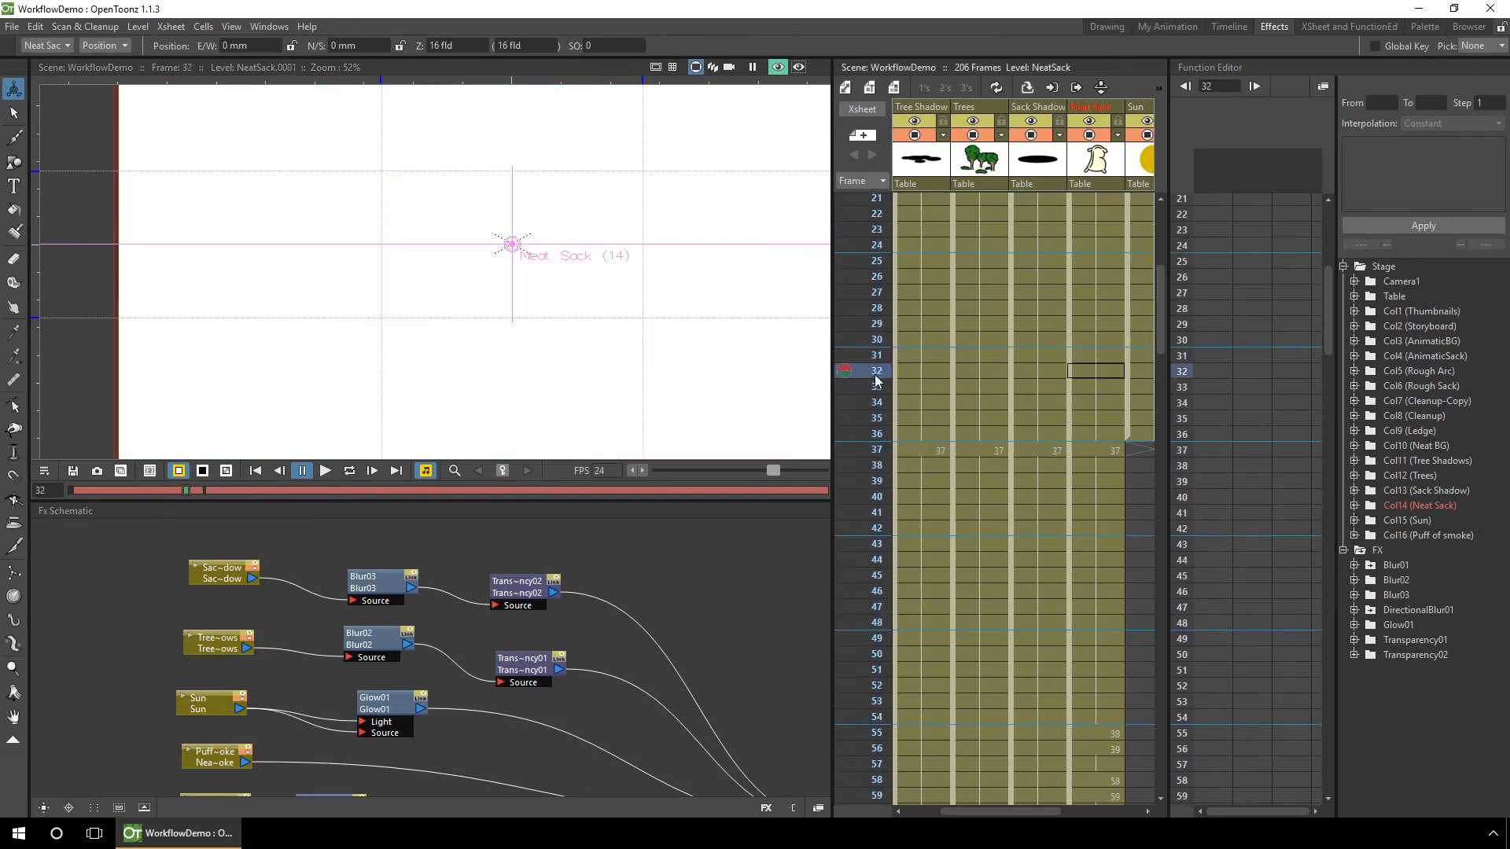
pyautogui.click(878, 450)
pyautogui.moveTo(1157, 308); pyautogui.dragTo(1162, 351)
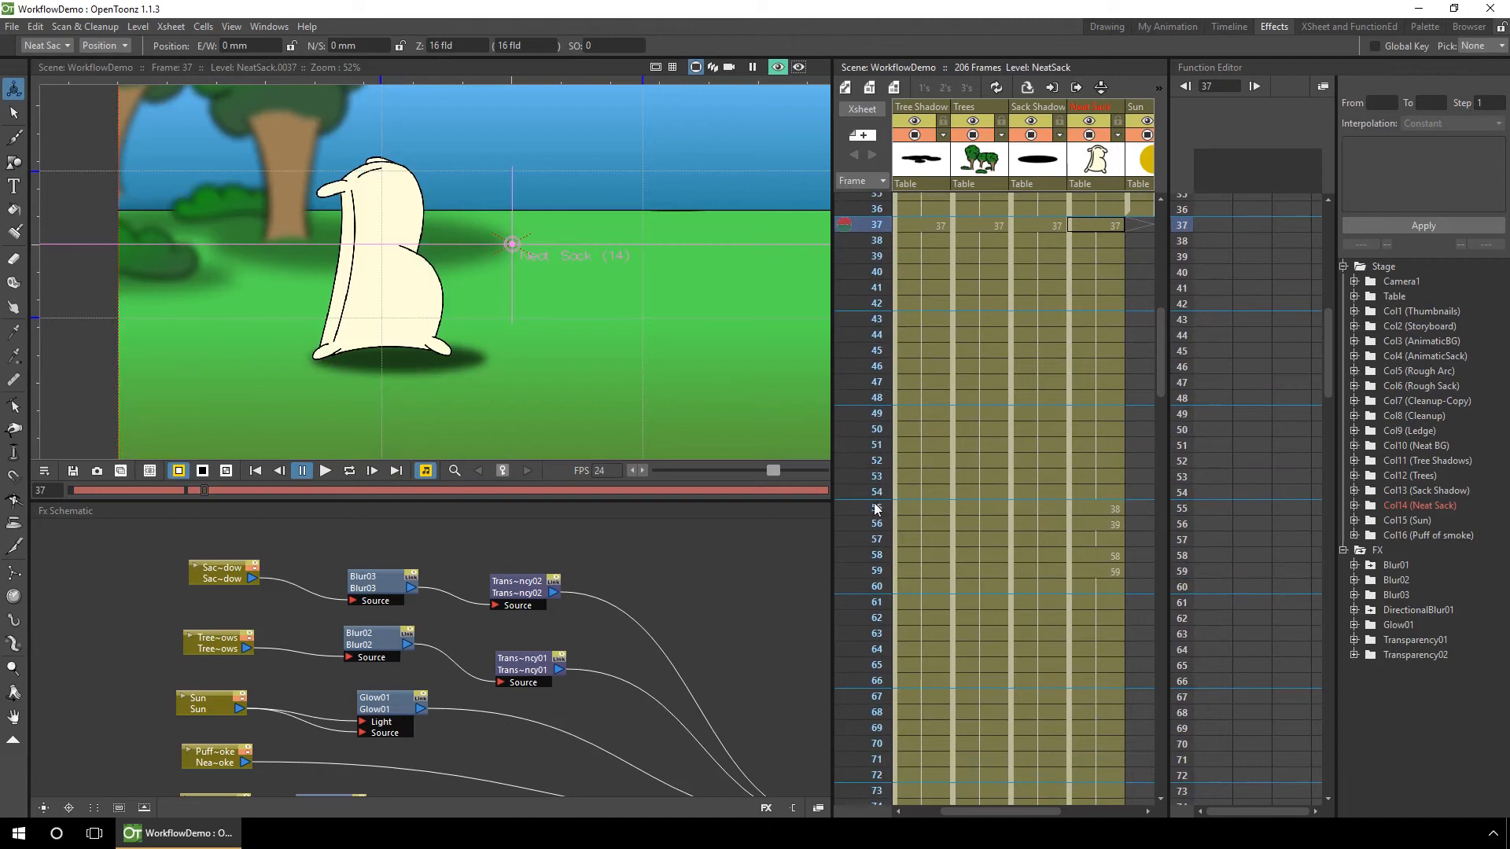
pyautogui.click(1099, 515)
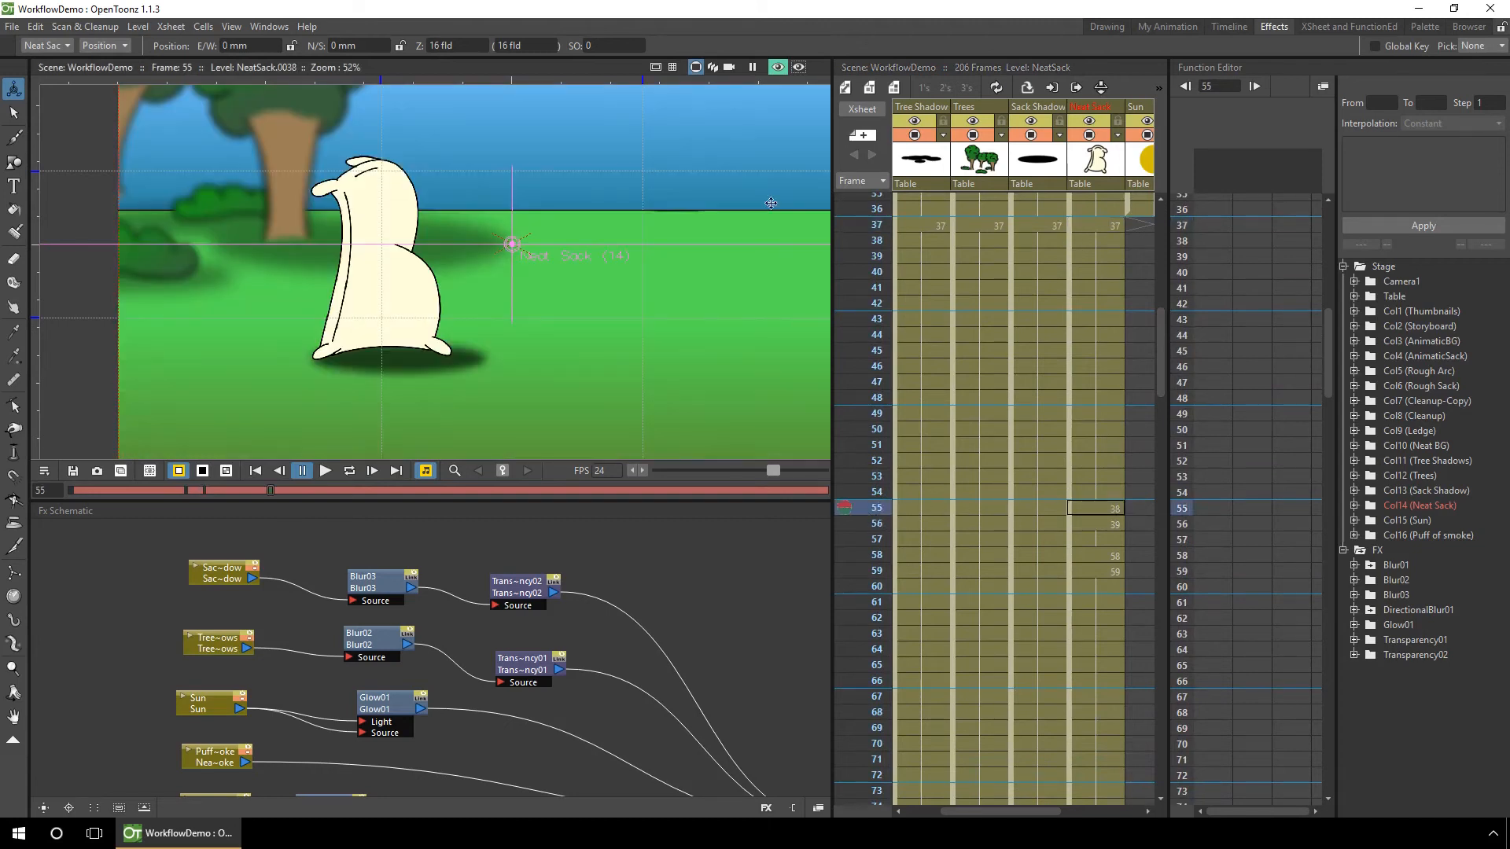
# Turn off the effects preview and set a keyframe on the Sack Shadow column at frame 54.
pyautogui.click(777, 67)
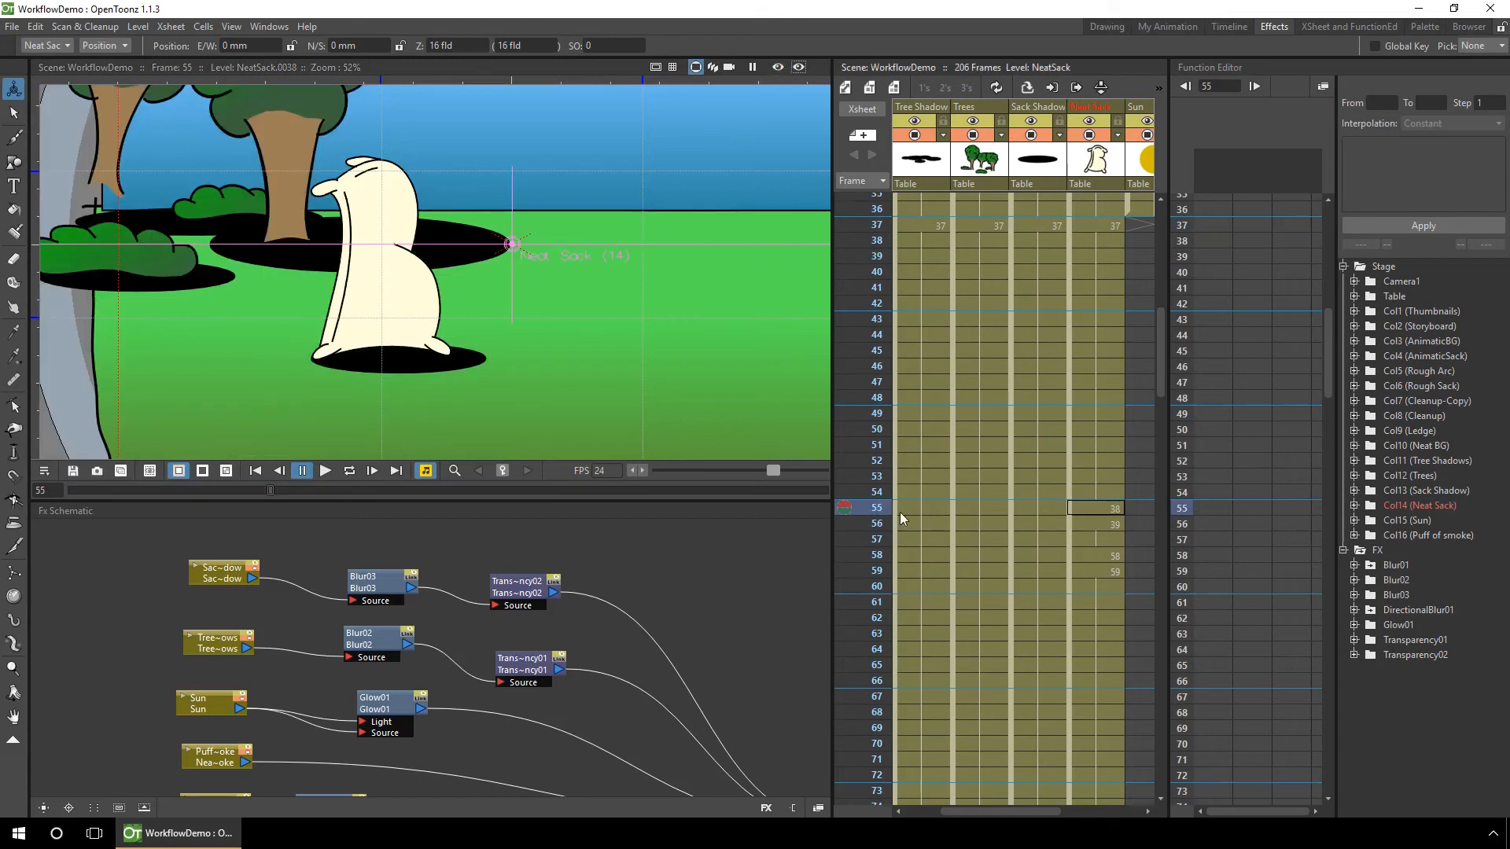
pyautogui.moveTo(881, 516)
pyautogui.mouseDown()
pyautogui.moveTo(873, 574)
pyautogui.moveTo(873, 492)
pyautogui.mouseUp()
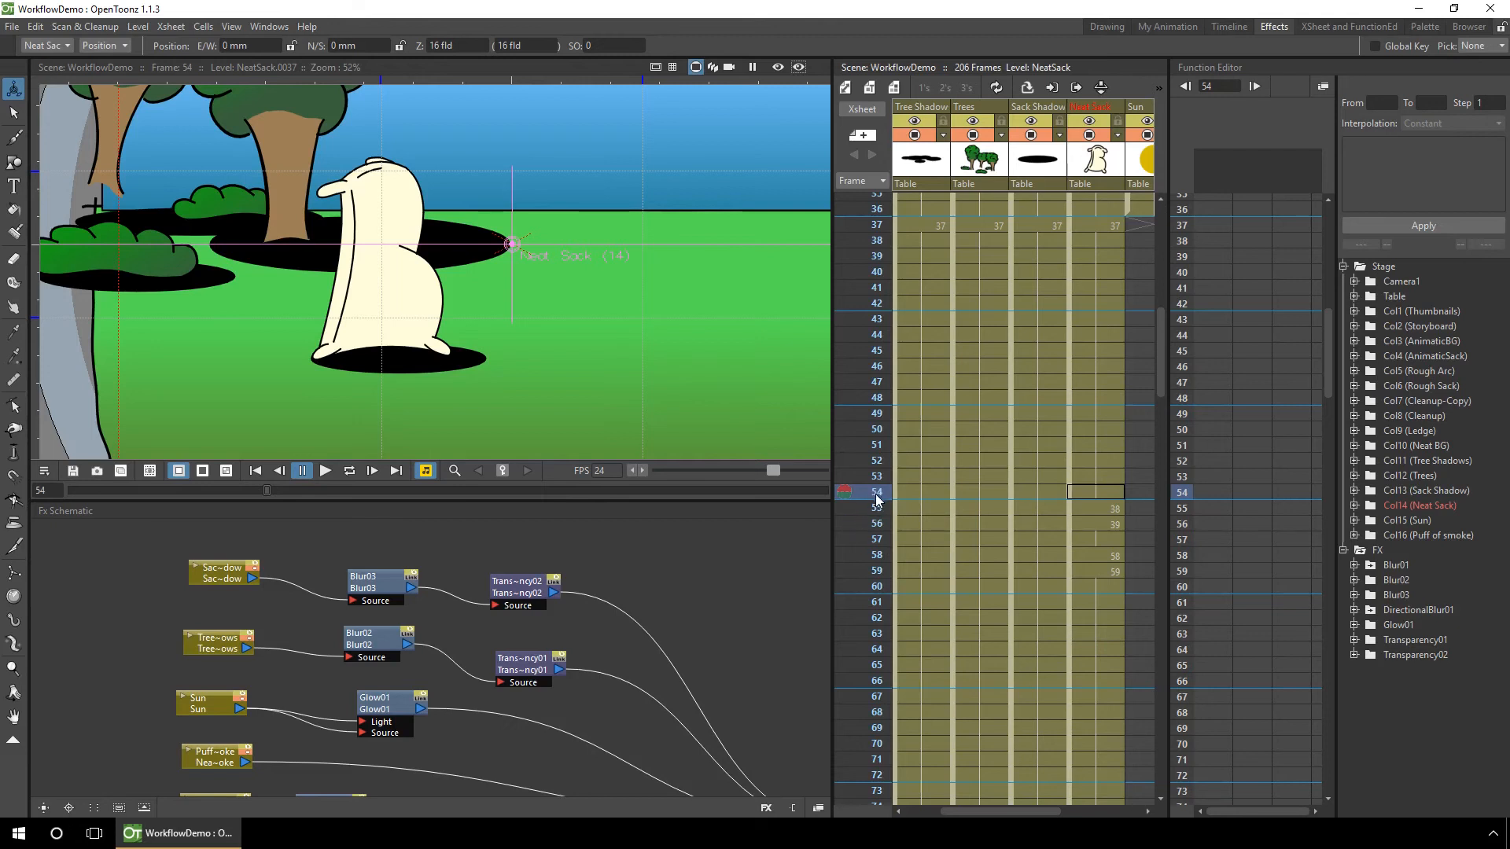
pyautogui.click(1109, 494)
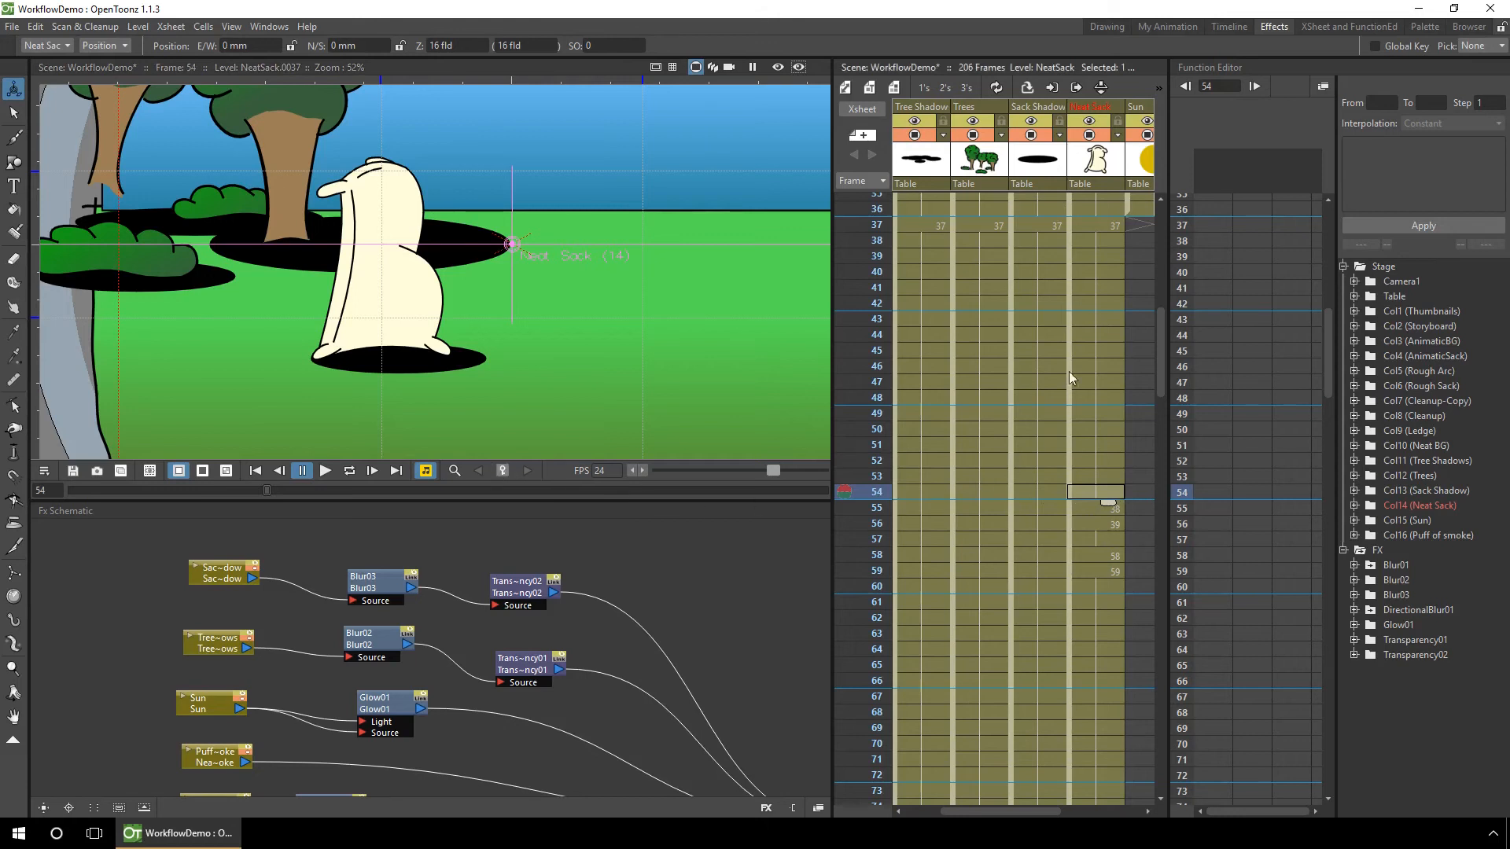
pyautogui.click(1039, 493)
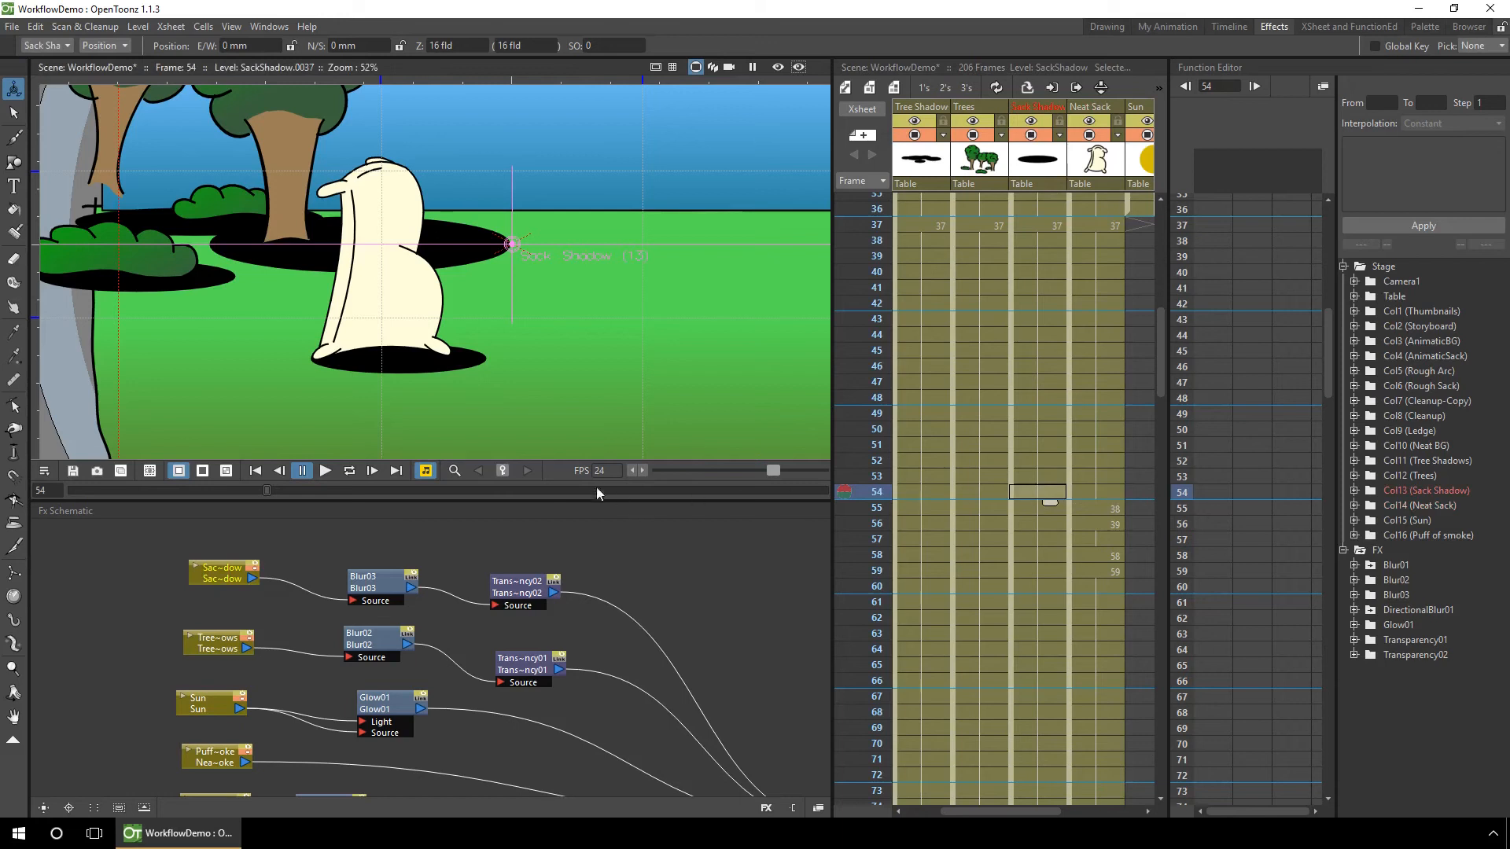
pyautogui.click(502, 470)
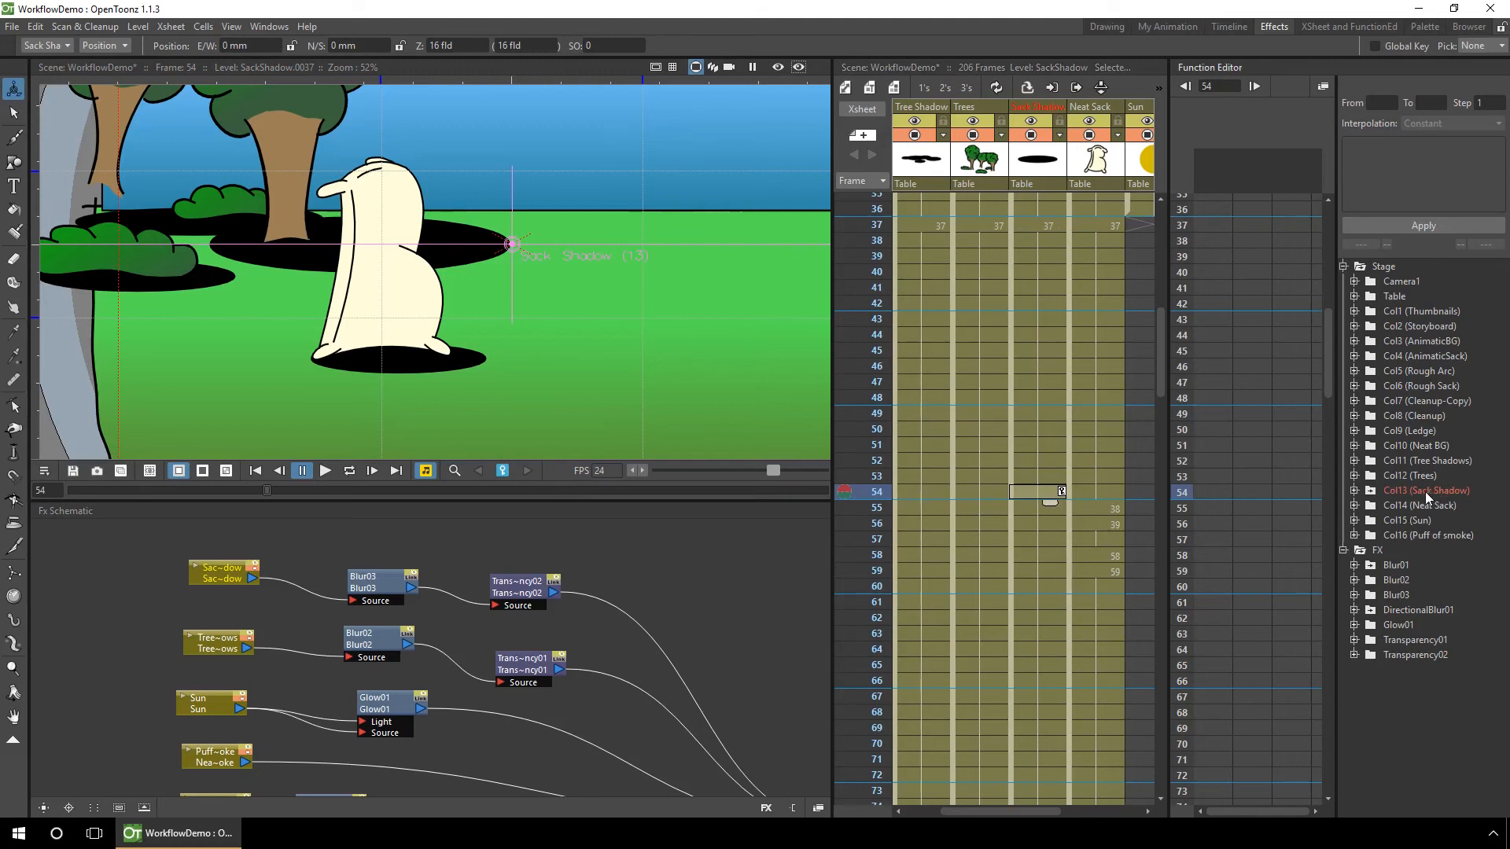
# Show the Sack Shadow's E/W, N/S, Scale H, Scale V and Scale channels in the Function Editor and widen the editor.
pyautogui.click(1352, 490)
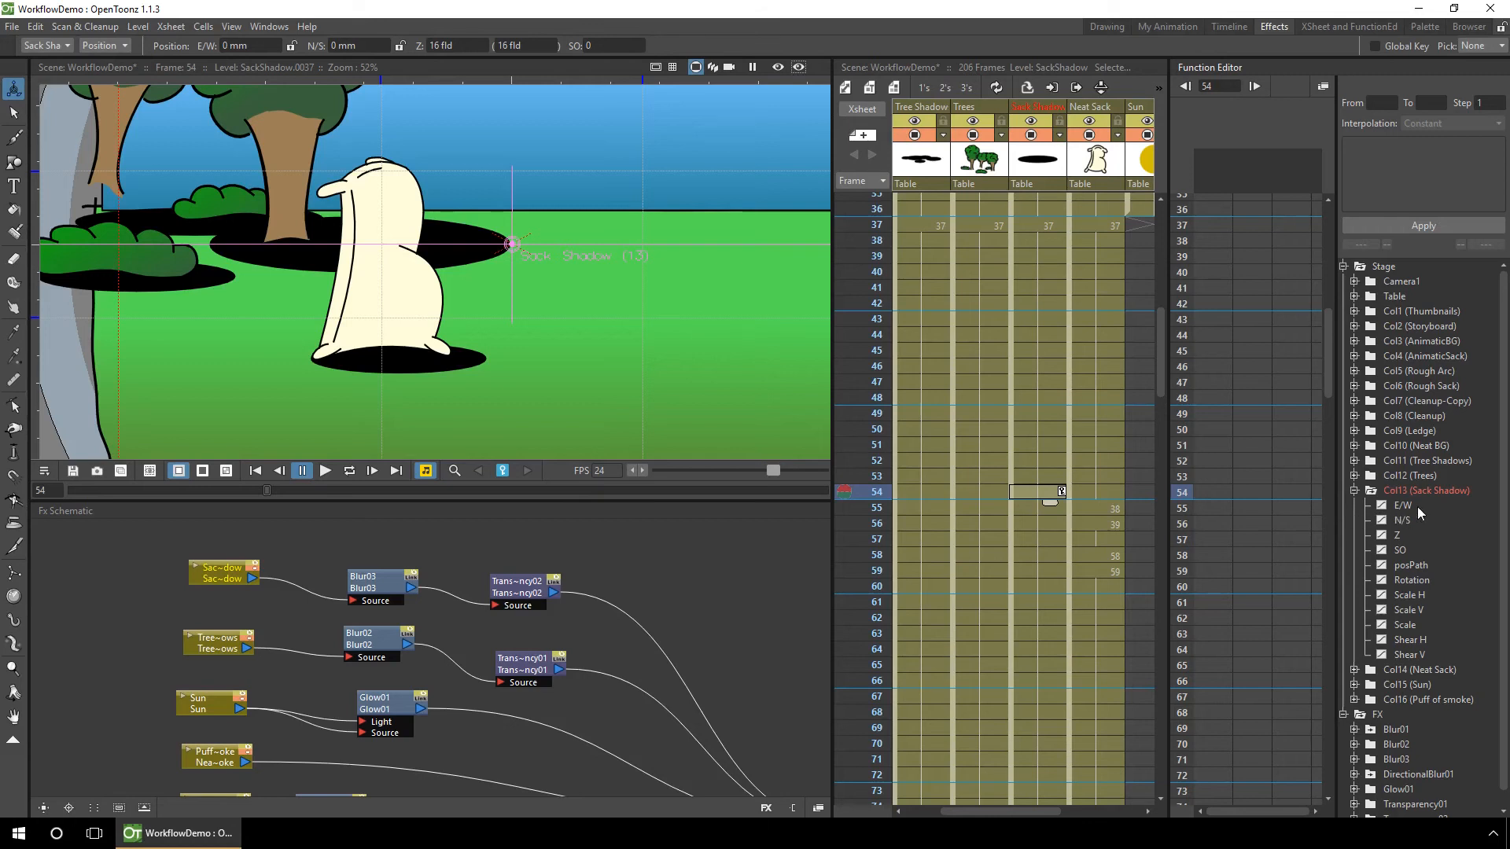
pyautogui.click(1382, 505)
pyautogui.click(1381, 520)
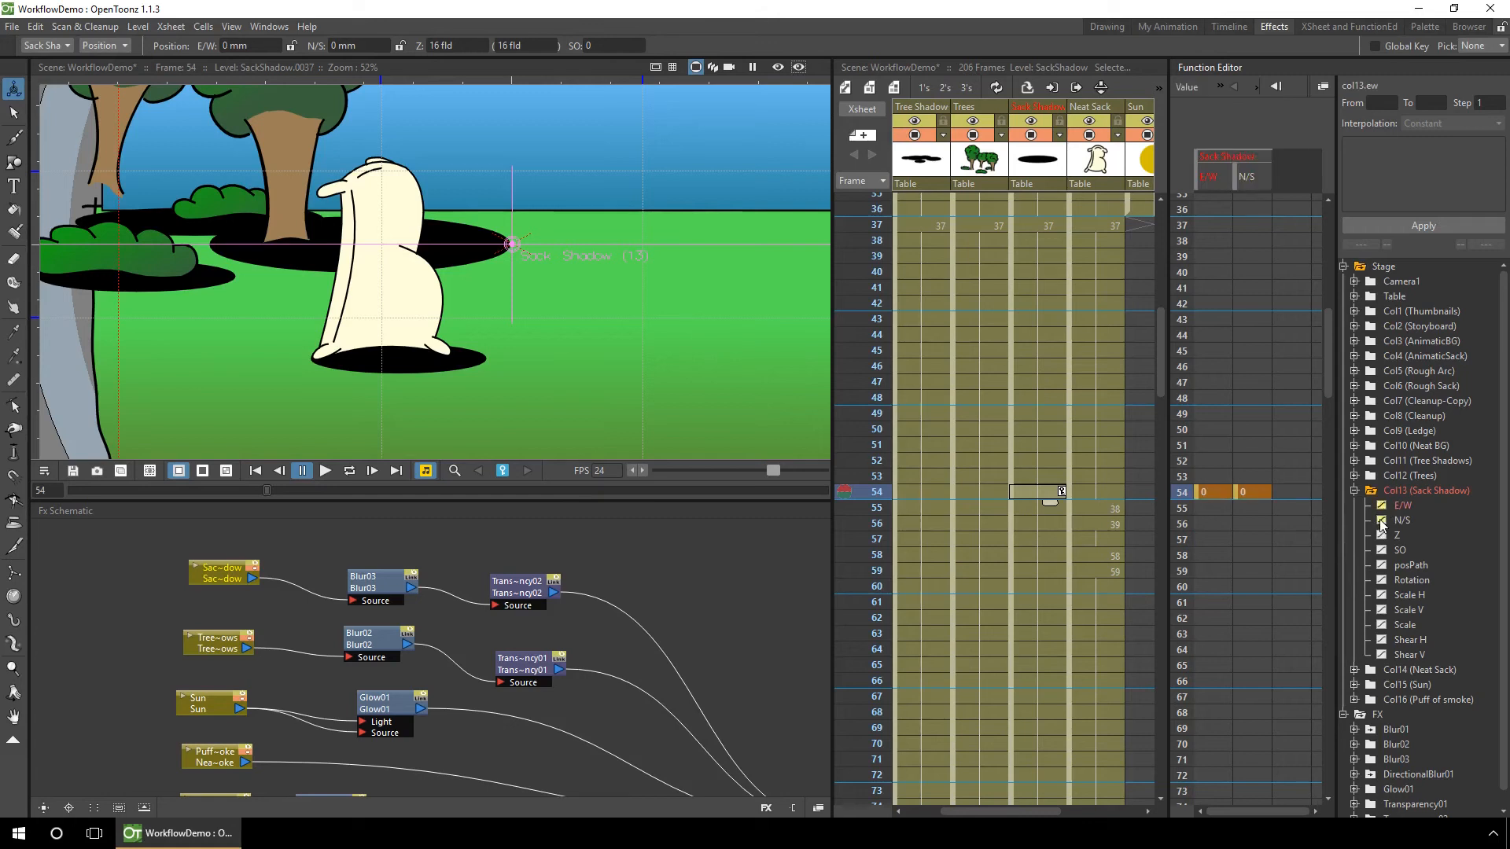
pyautogui.click(1382, 596)
pyautogui.click(1382, 610)
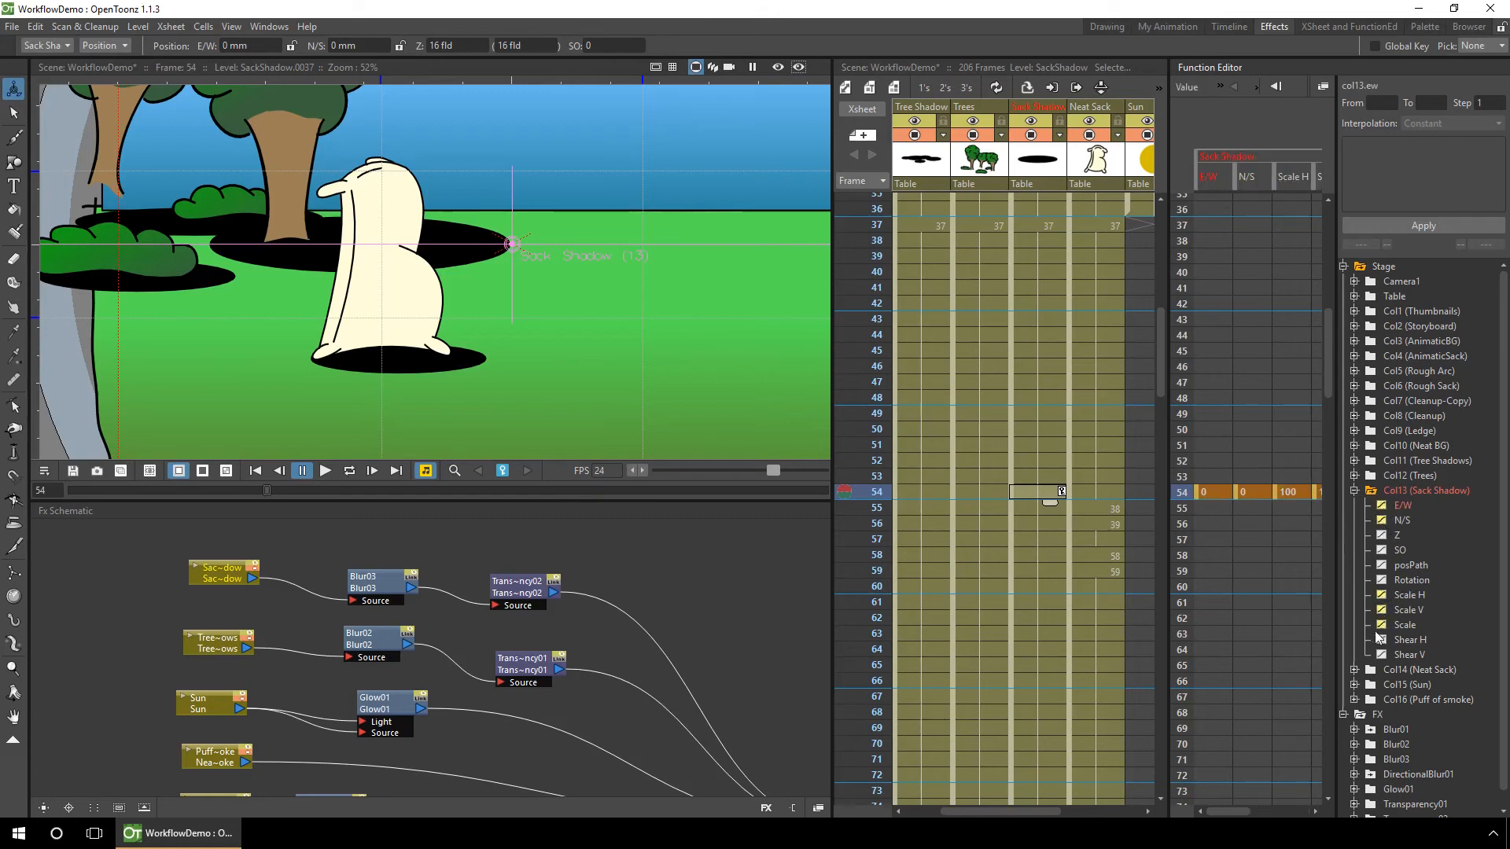
pyautogui.moveTo(1169, 263); pyautogui.dragTo(1051, 266)
pyautogui.moveTo(1304, 290); pyautogui.dragTo(1353, 291)
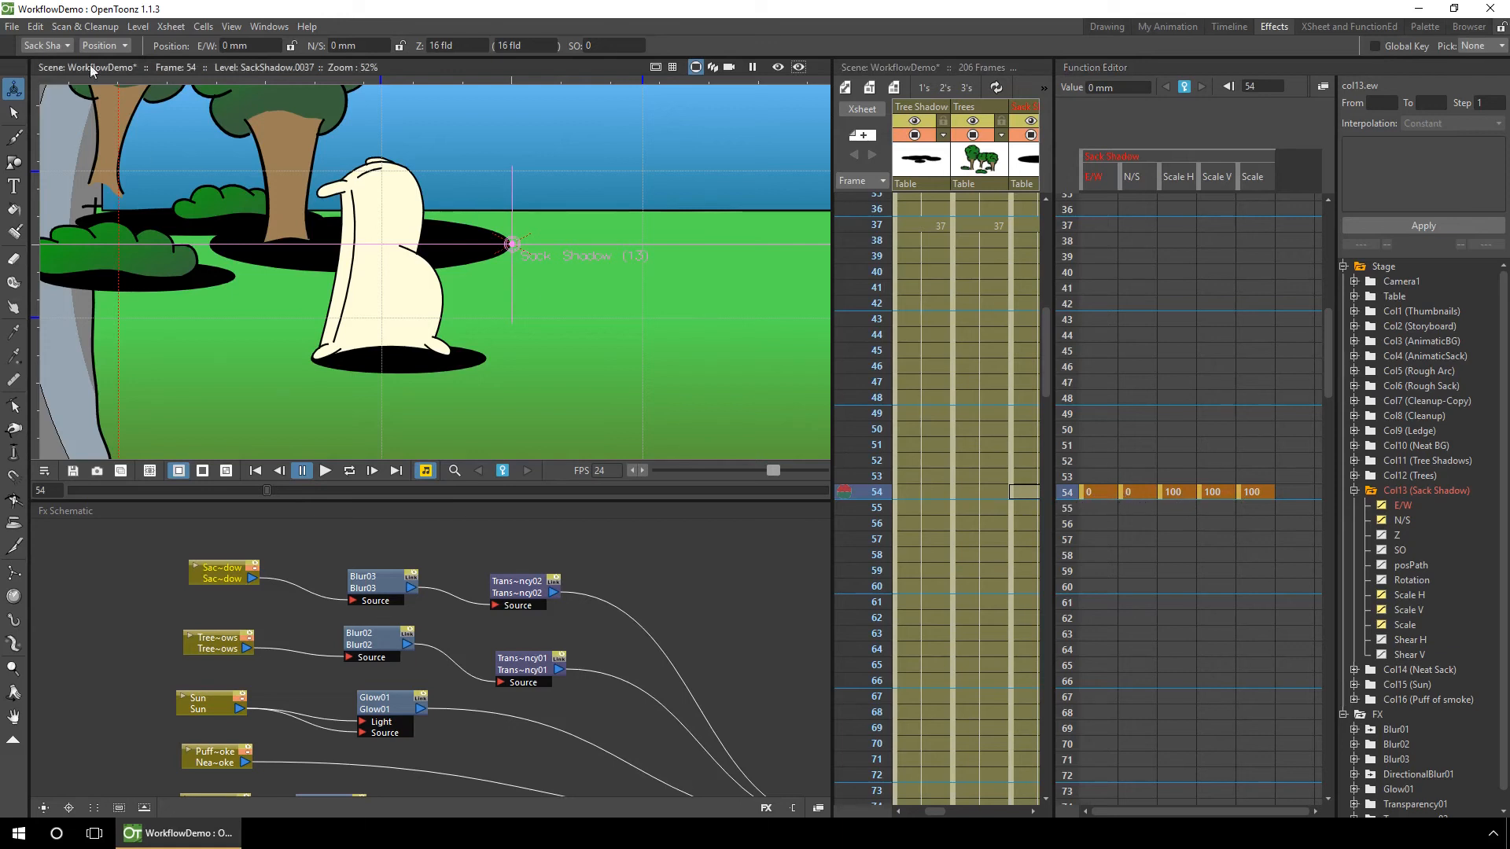
# Move the Sack Shadow's center point onto its ellipse, at about -59.2 mm E/W and -57.98 mm N/S.
pyautogui.click(100, 46)
pyautogui.click(96, 107)
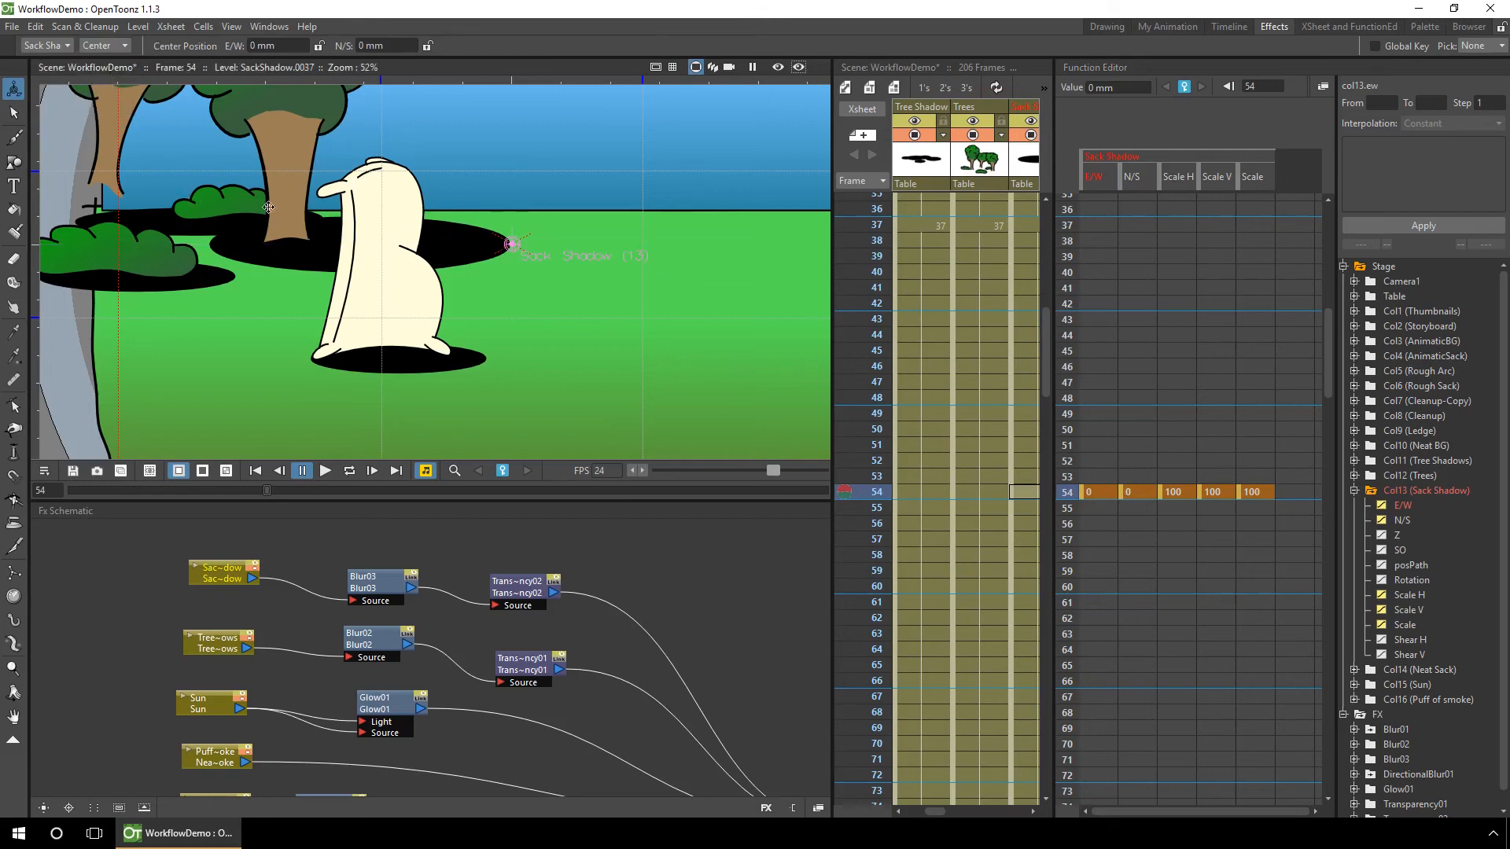
pyautogui.moveTo(511, 276); pyautogui.dragTo(395, 390)
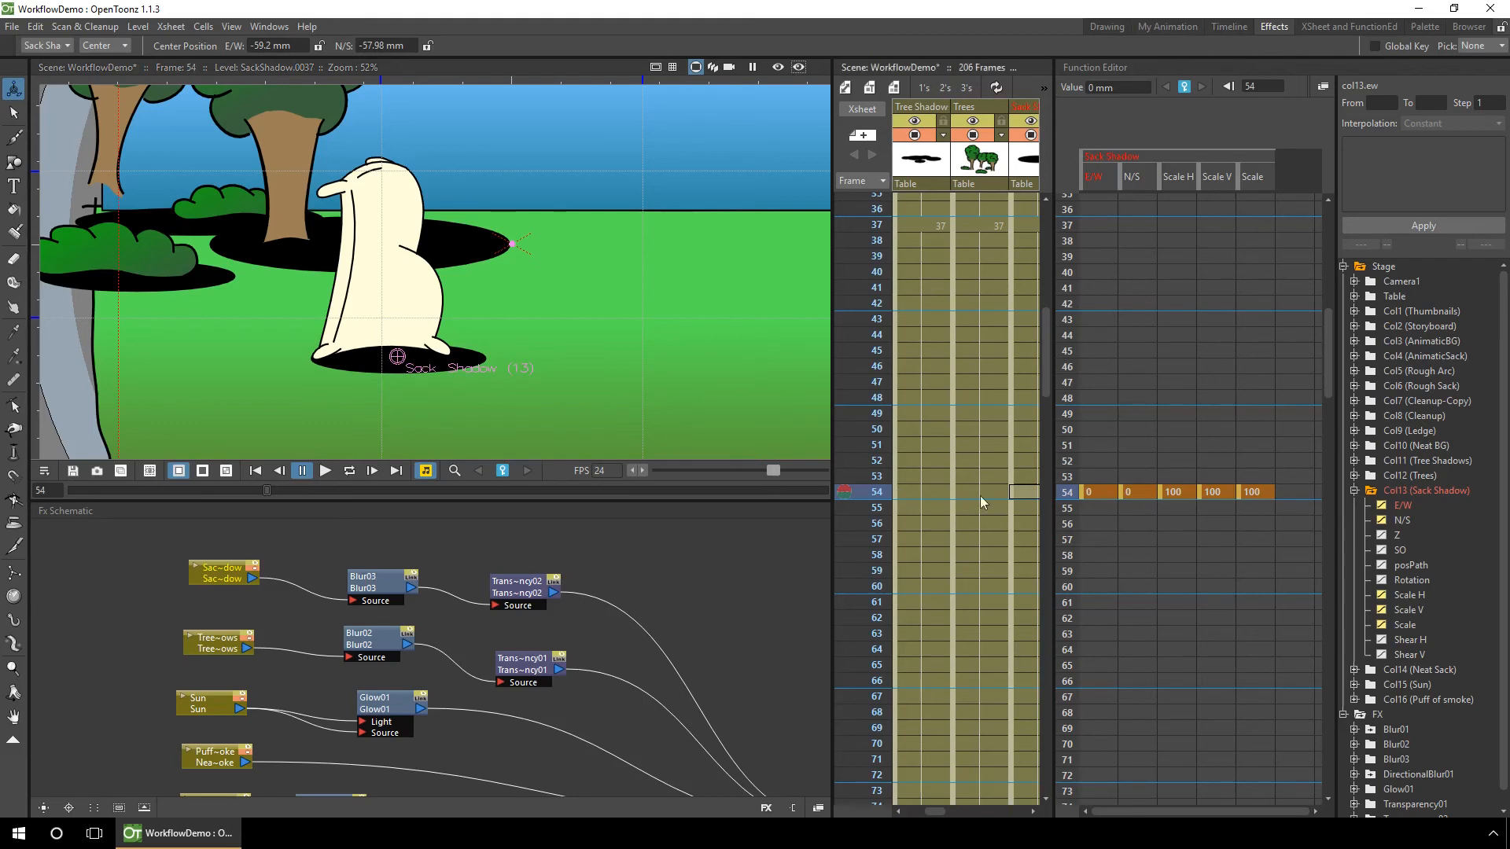
# Enlarge the sack shadow to about 112.2% global scale at frame 59.
pyautogui.moveTo(934, 804); pyautogui.dragTo(971, 818)
pyautogui.moveTo(875, 493); pyautogui.dragTo(877, 576)
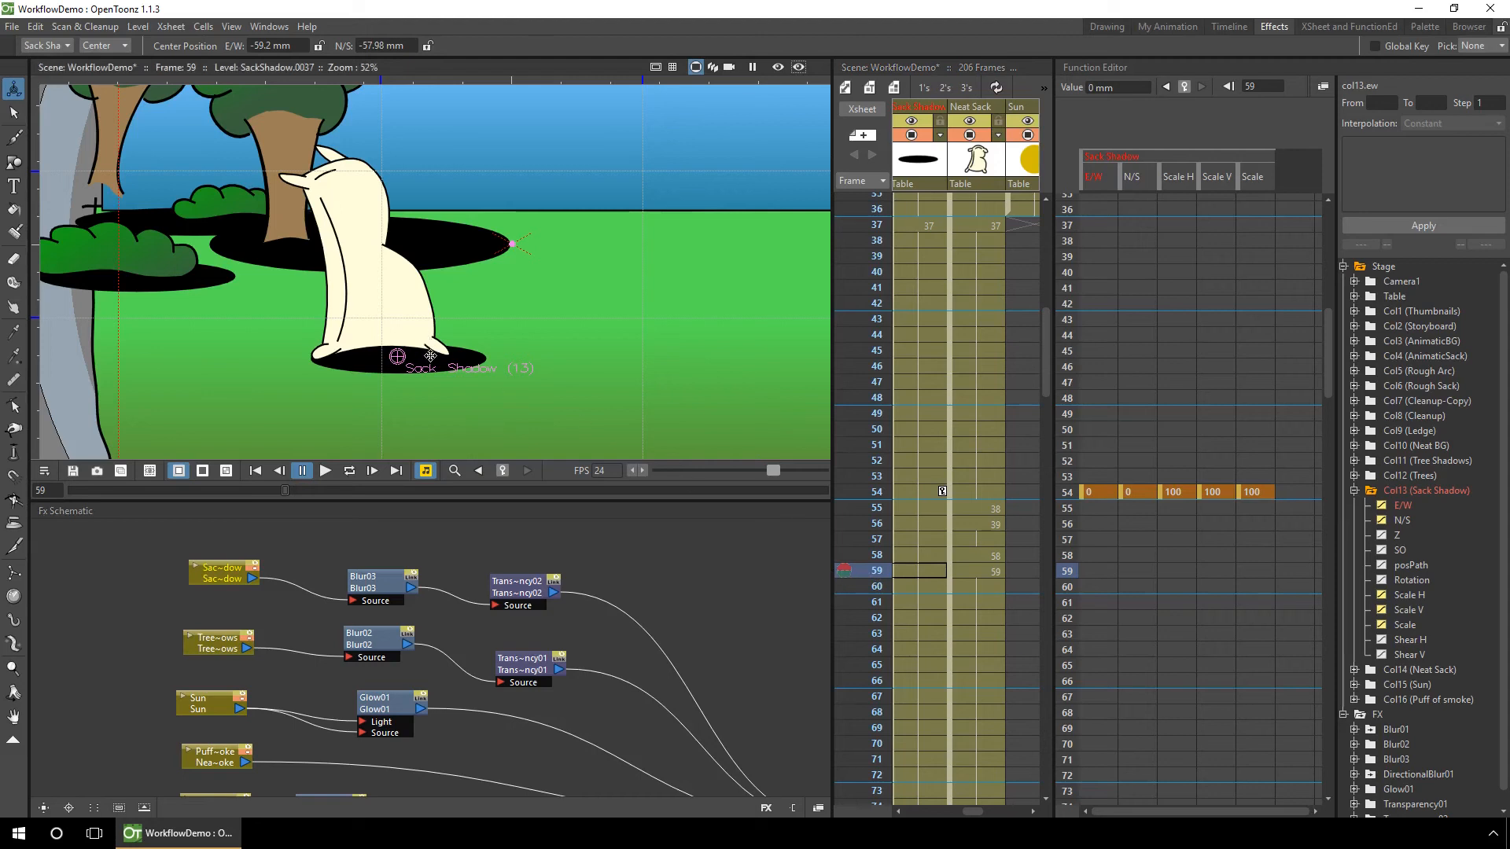
pyautogui.click(121, 45)
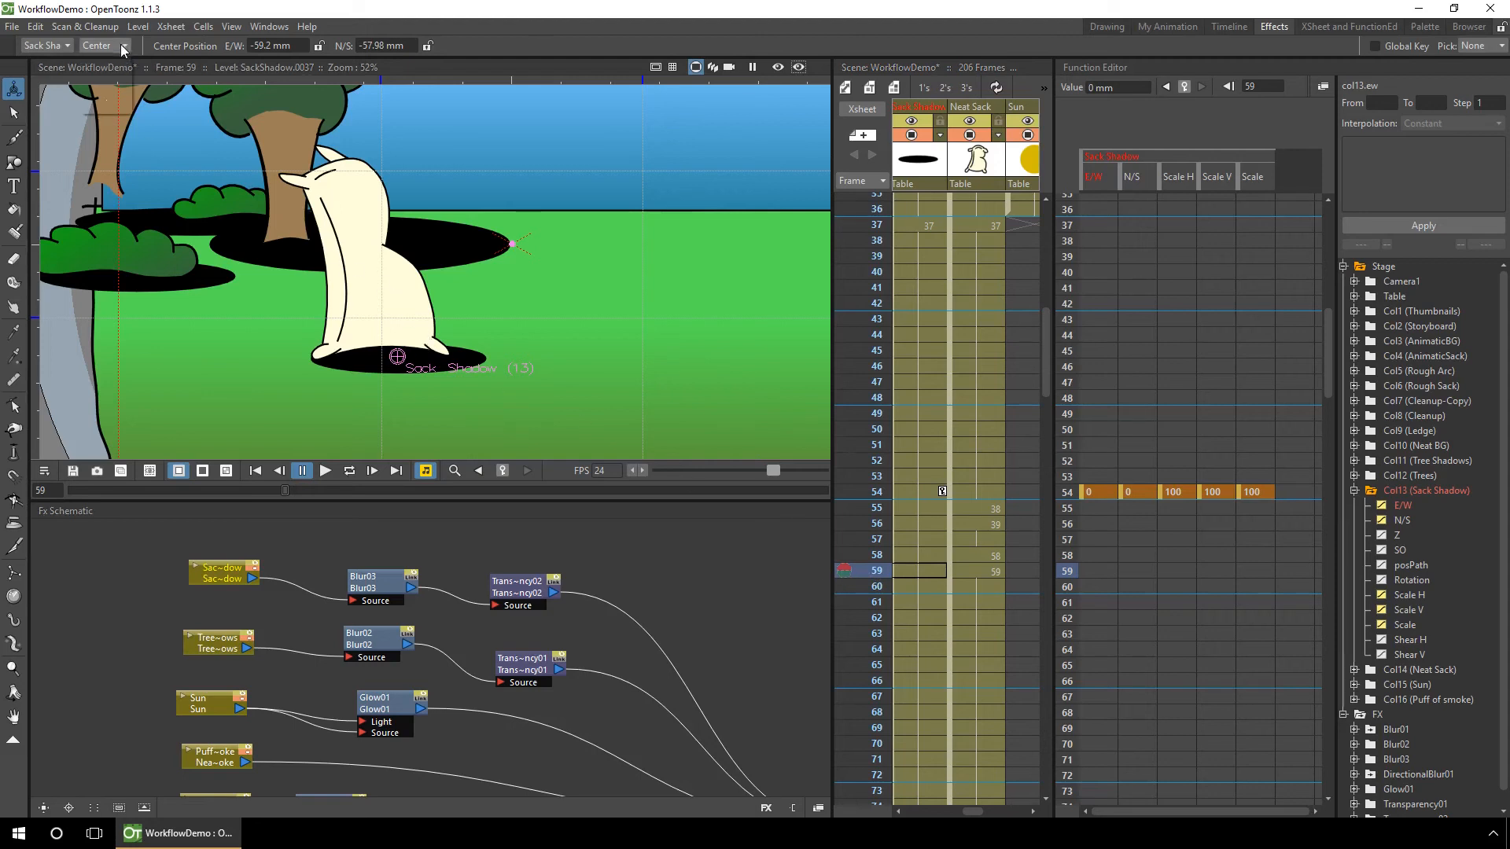
pyautogui.click(115, 84)
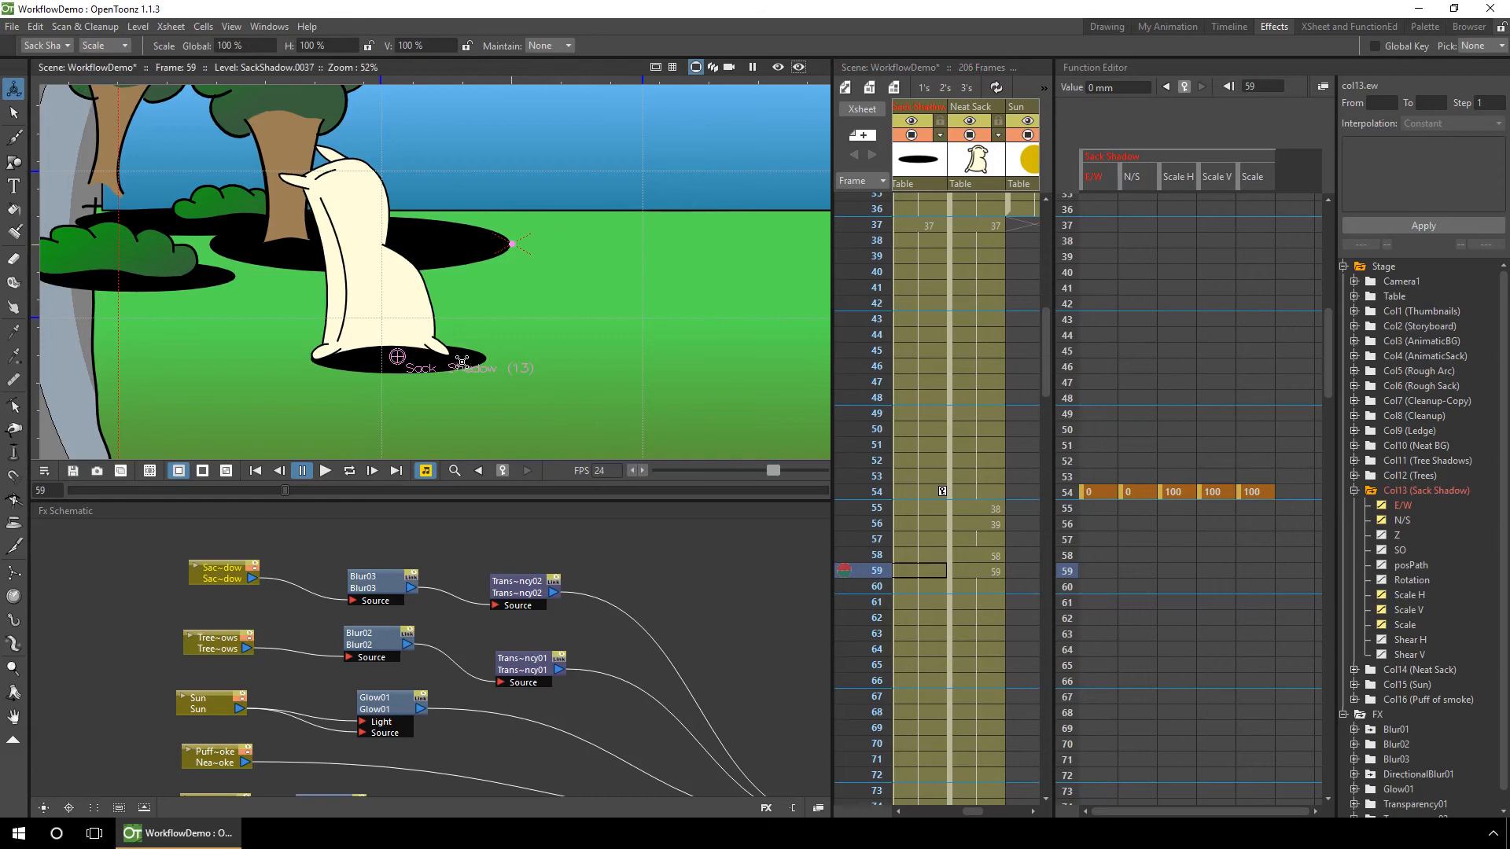
pyautogui.moveTo(454, 349); pyautogui.dragTo(461, 344)
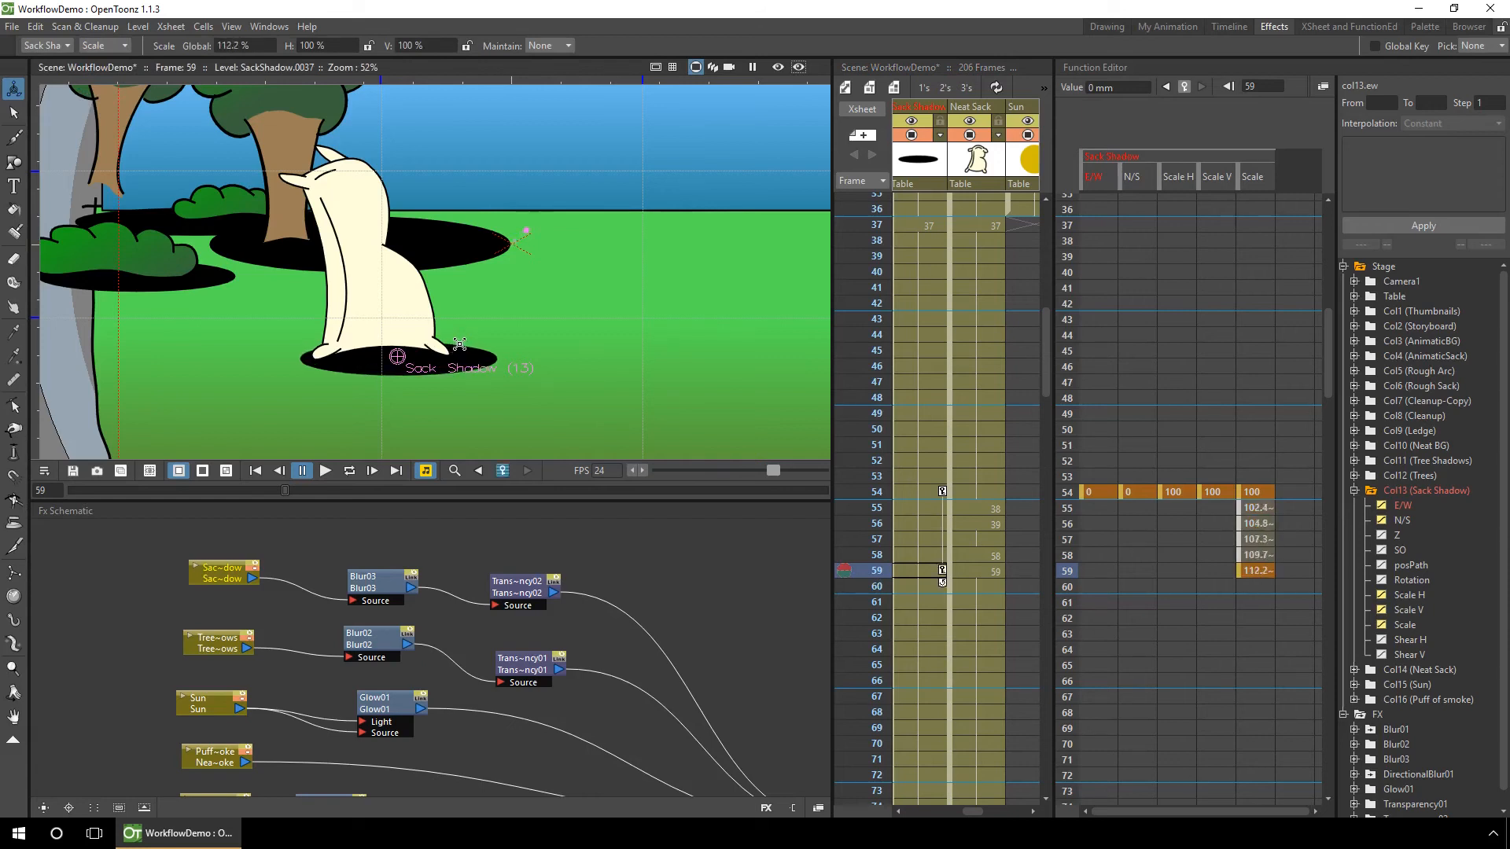
# At frame 59, shift the sack shadow to about -6.89 mm E/W and set its N/S position to 0.
pyautogui.click(114, 45)
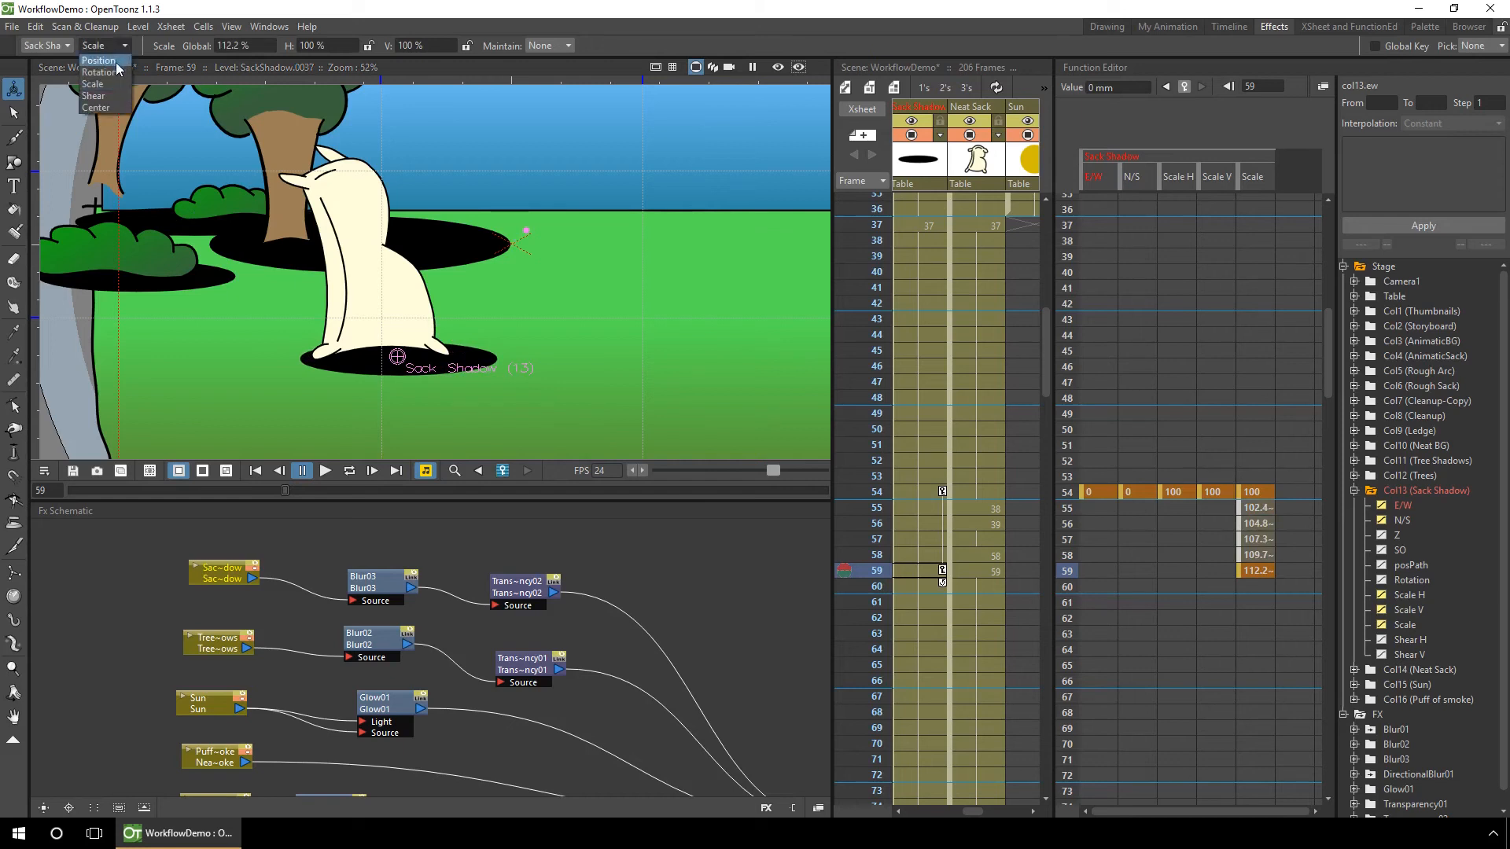
pyautogui.click(115, 61)
pyautogui.moveTo(471, 358); pyautogui.dragTo(457, 357)
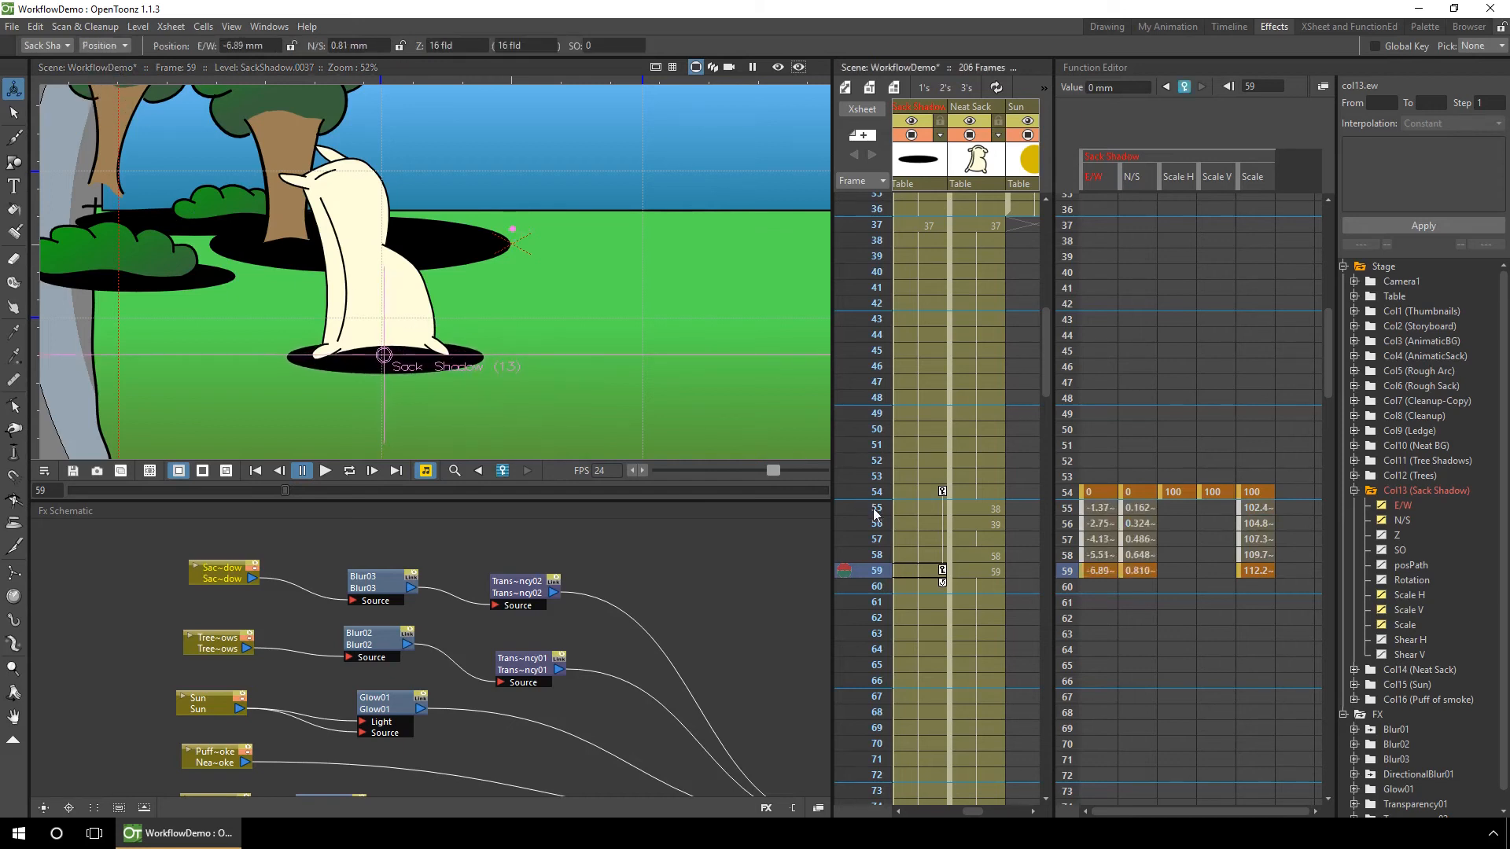
pyautogui.doubleClick(1137, 570)
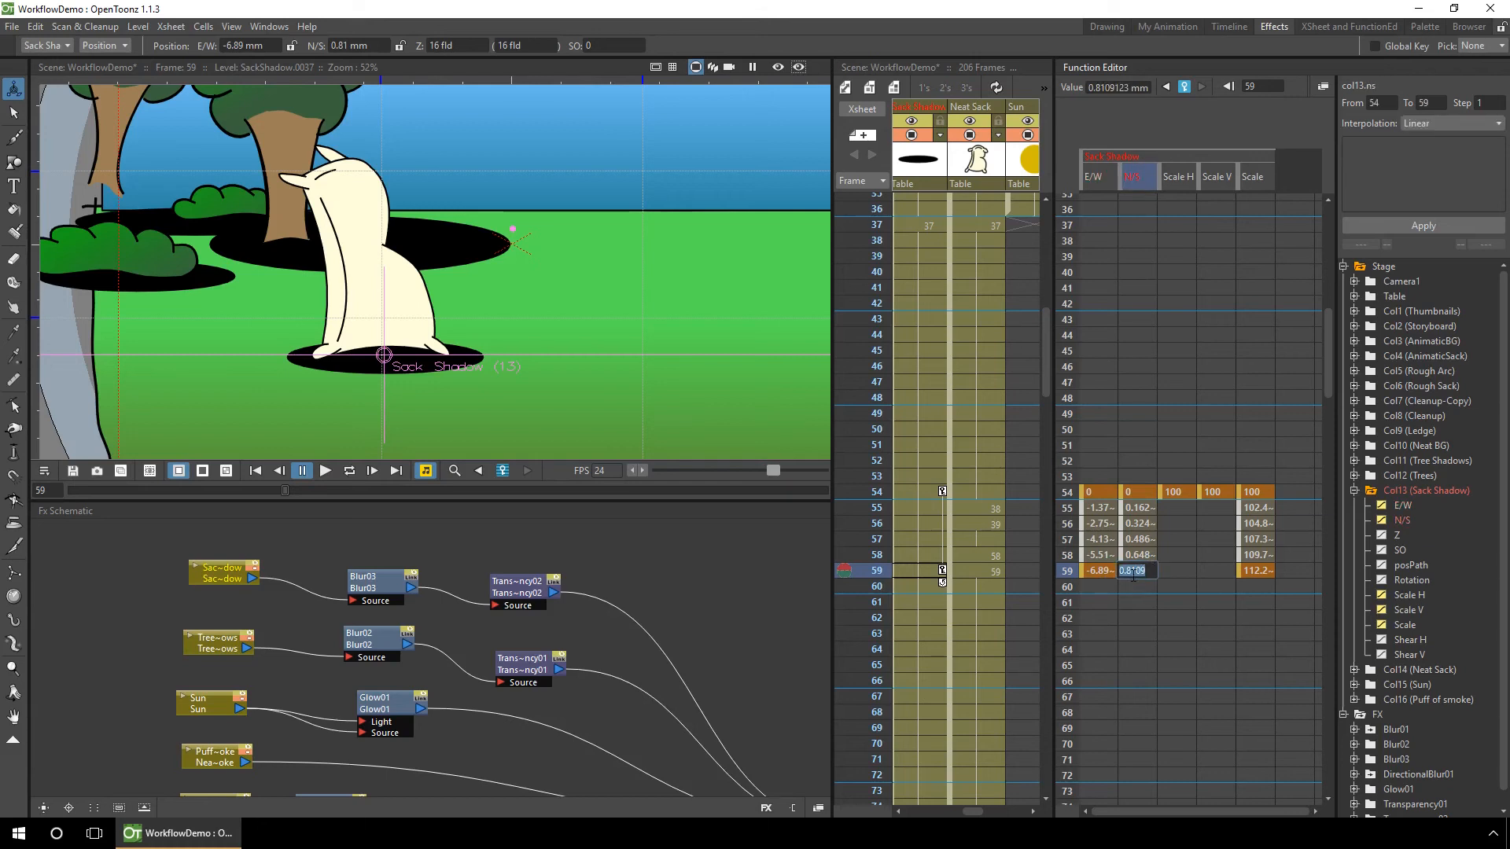
pyautogui.write('0')
pyautogui.press('Return')
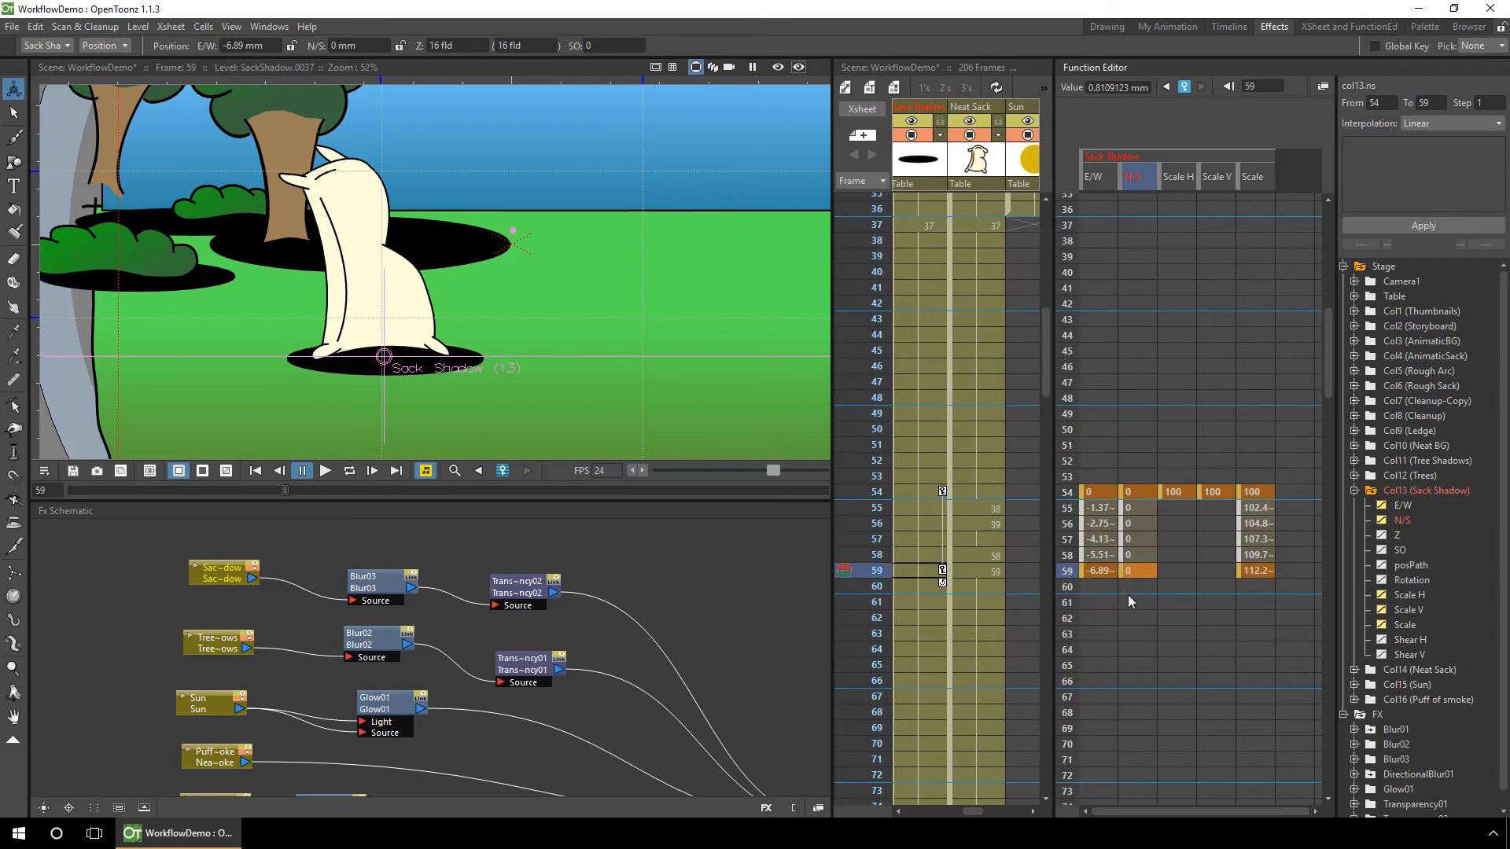
# Delete the Sack Shadow's N/S keyframe at frame 59 in the Function Editor.
pyautogui.click(1137, 619)
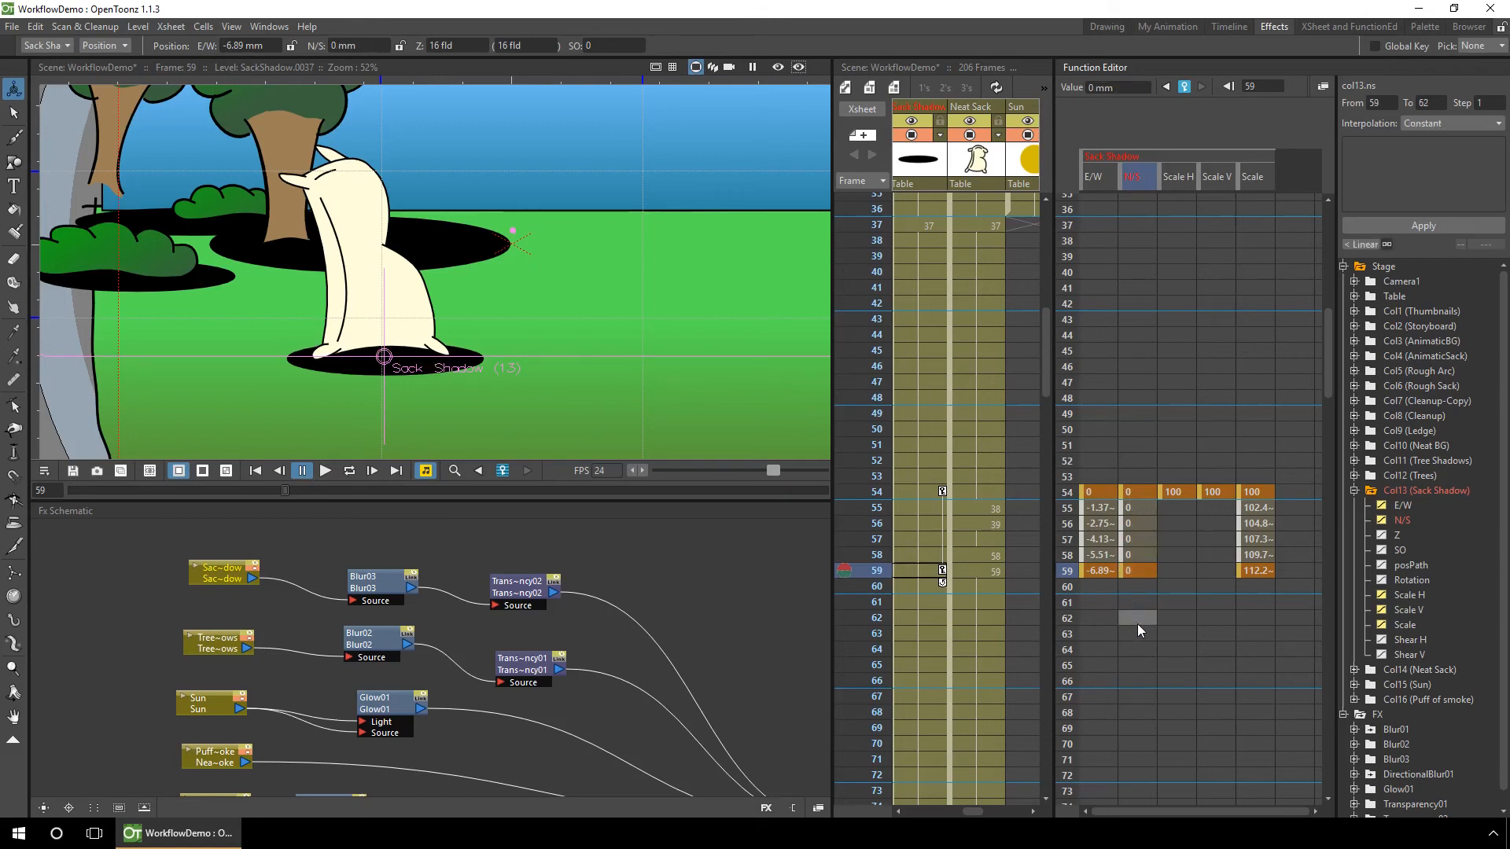
pyautogui.click(1140, 535)
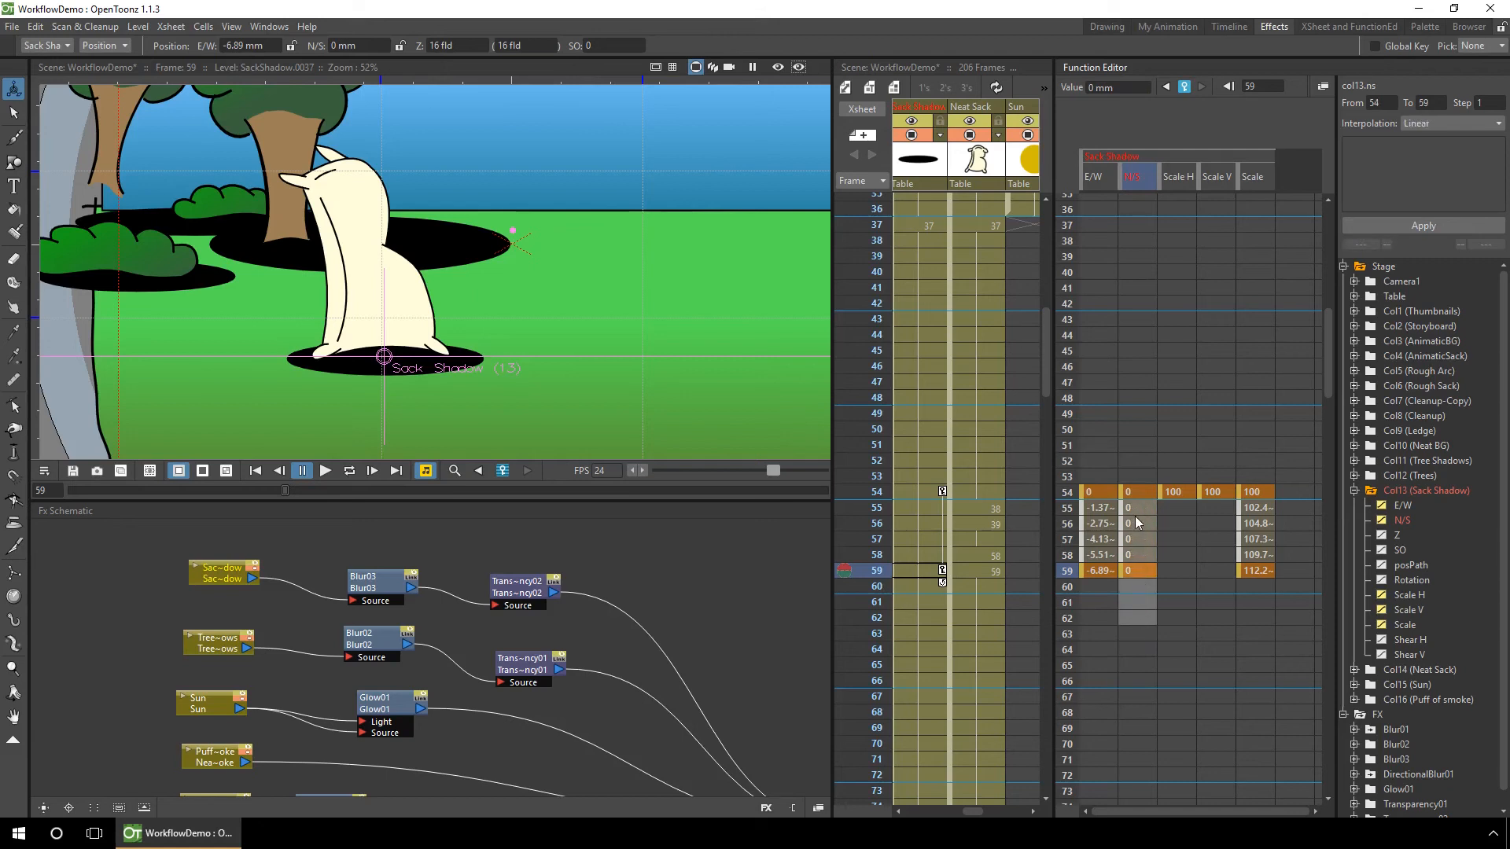
pyautogui.press('Delete')
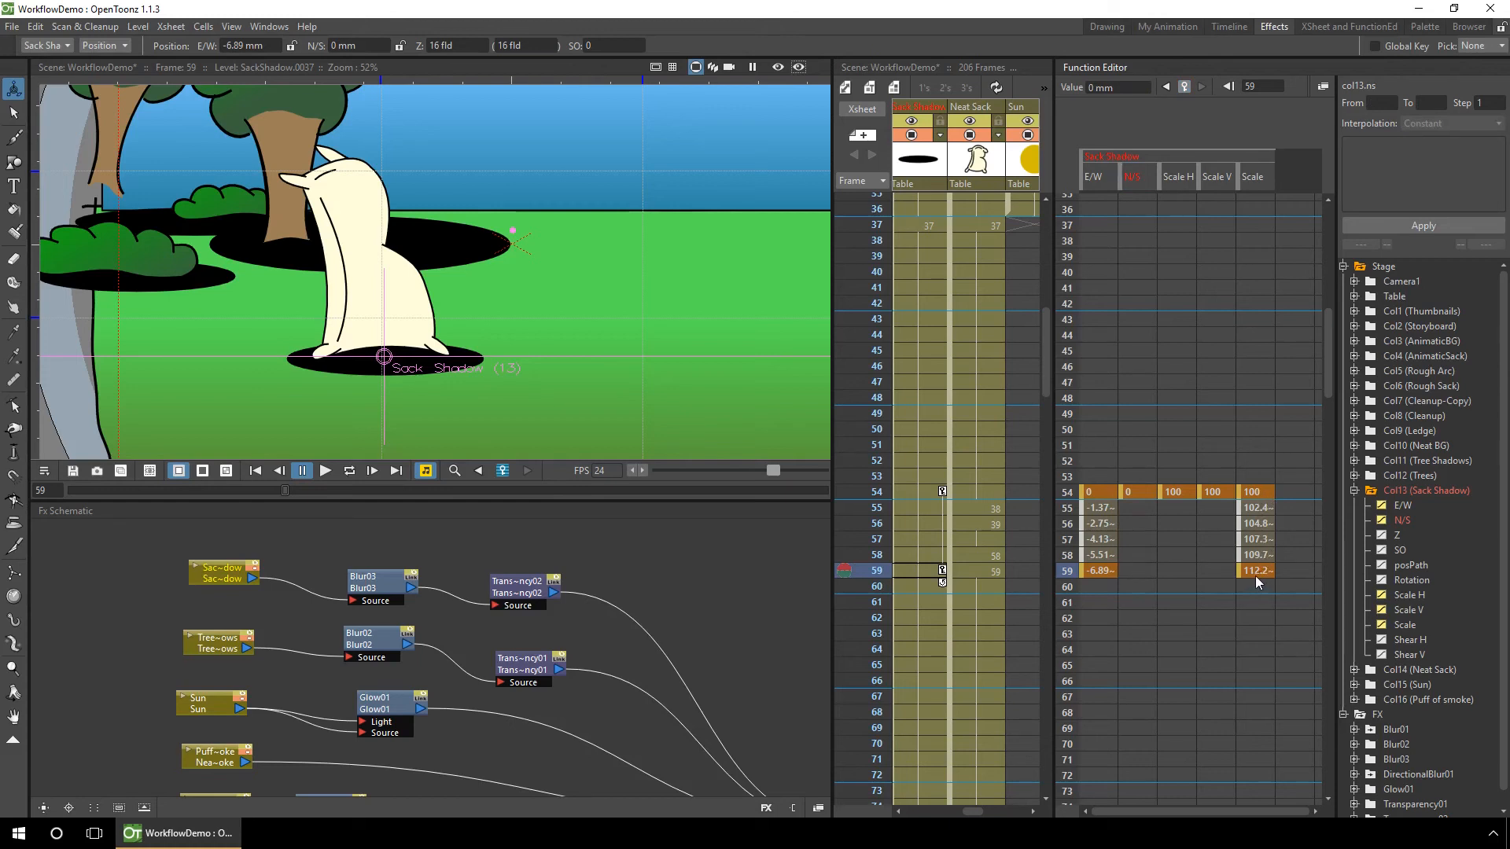
# Compare the sack shadow at frames 54 and 59 and shift it to about -12.97 mm E/W at frame 59.
pyautogui.click(1068, 493)
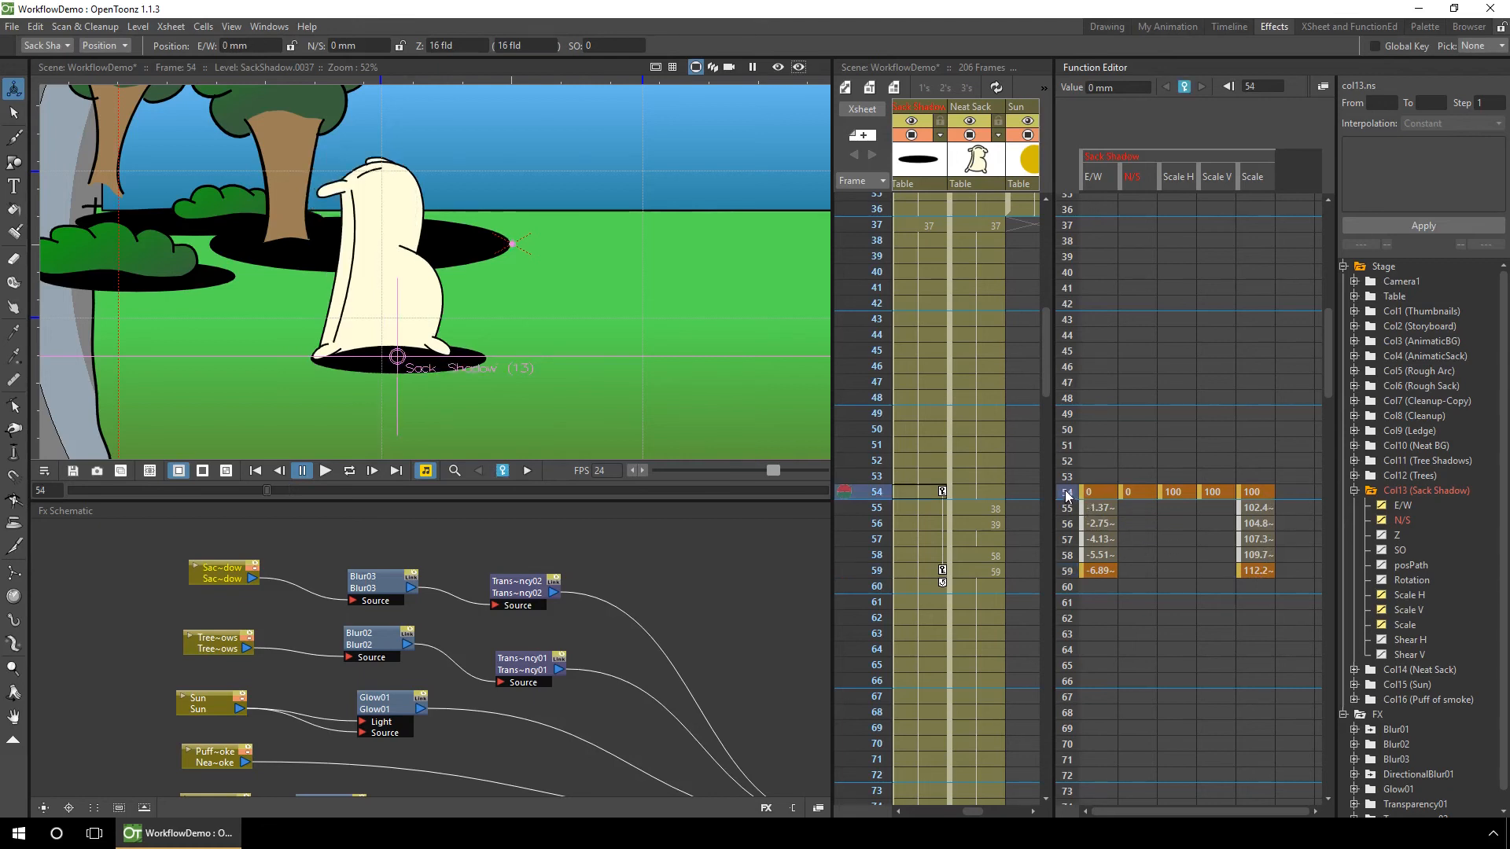
pyautogui.moveTo(1063, 492)
pyautogui.mouseDown()
pyautogui.moveTo(1067, 586)
pyautogui.moveTo(1066, 492)
pyautogui.mouseUp()
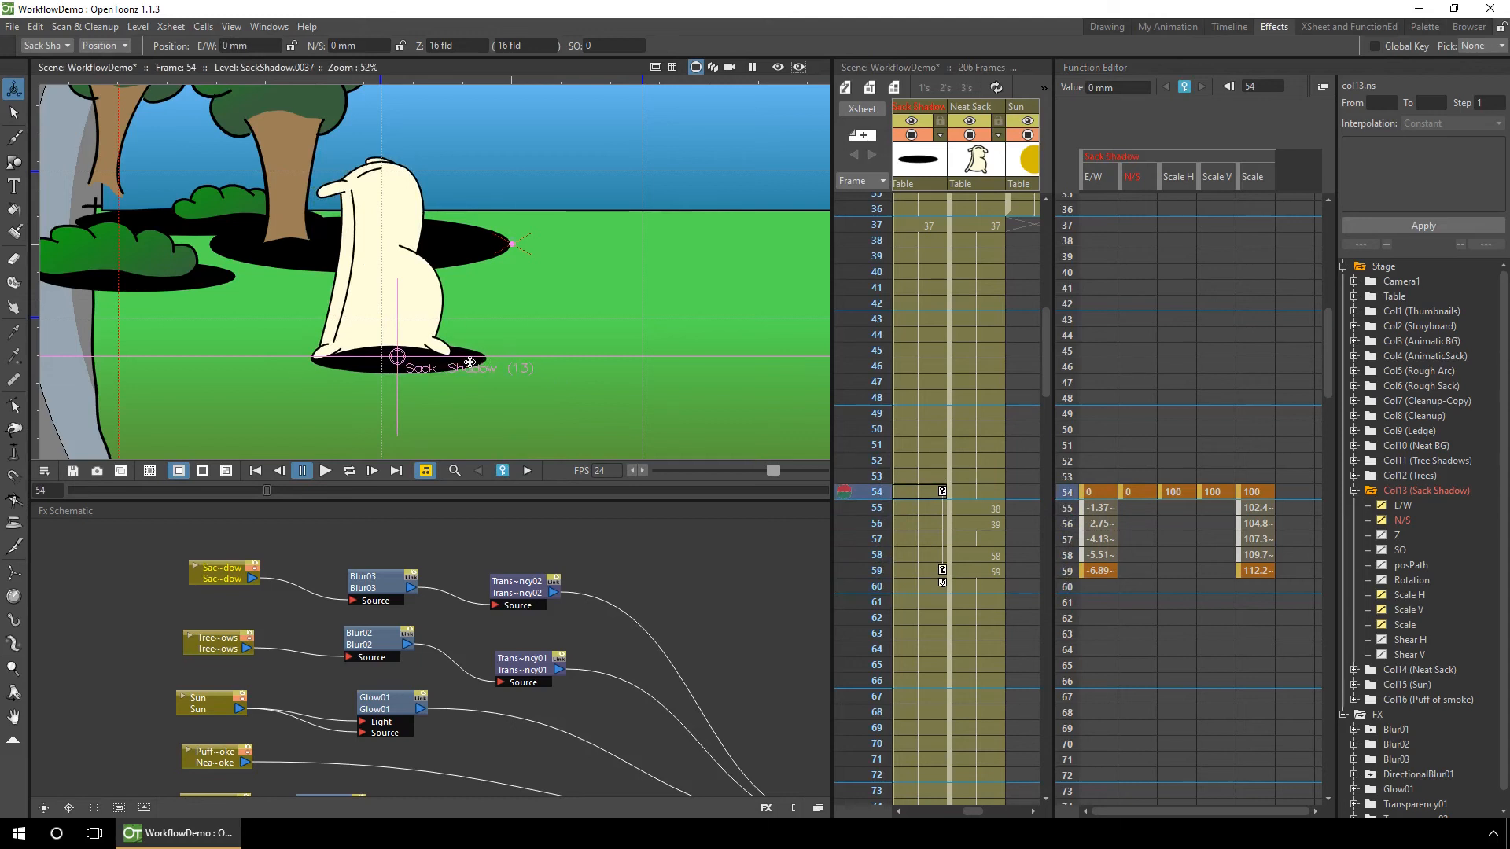
pyautogui.moveTo(469, 362); pyautogui.dragTo(457, 359)
pyautogui.hotkey('ctrl', 'z')
pyautogui.hotkey('ctrl', 'z')
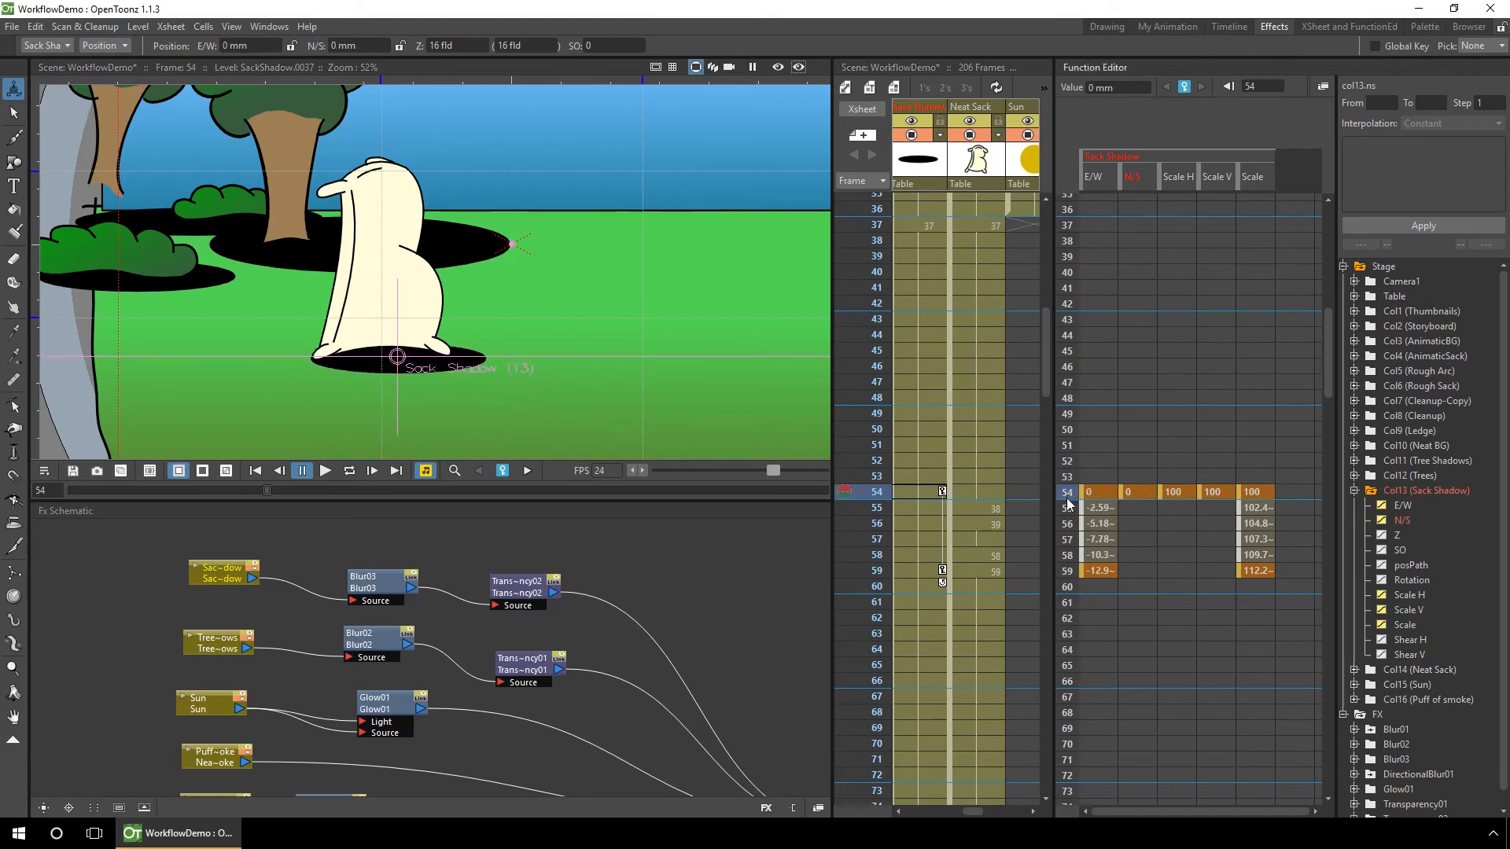
pyautogui.moveTo(1066, 496); pyautogui.dragTo(1066, 570)
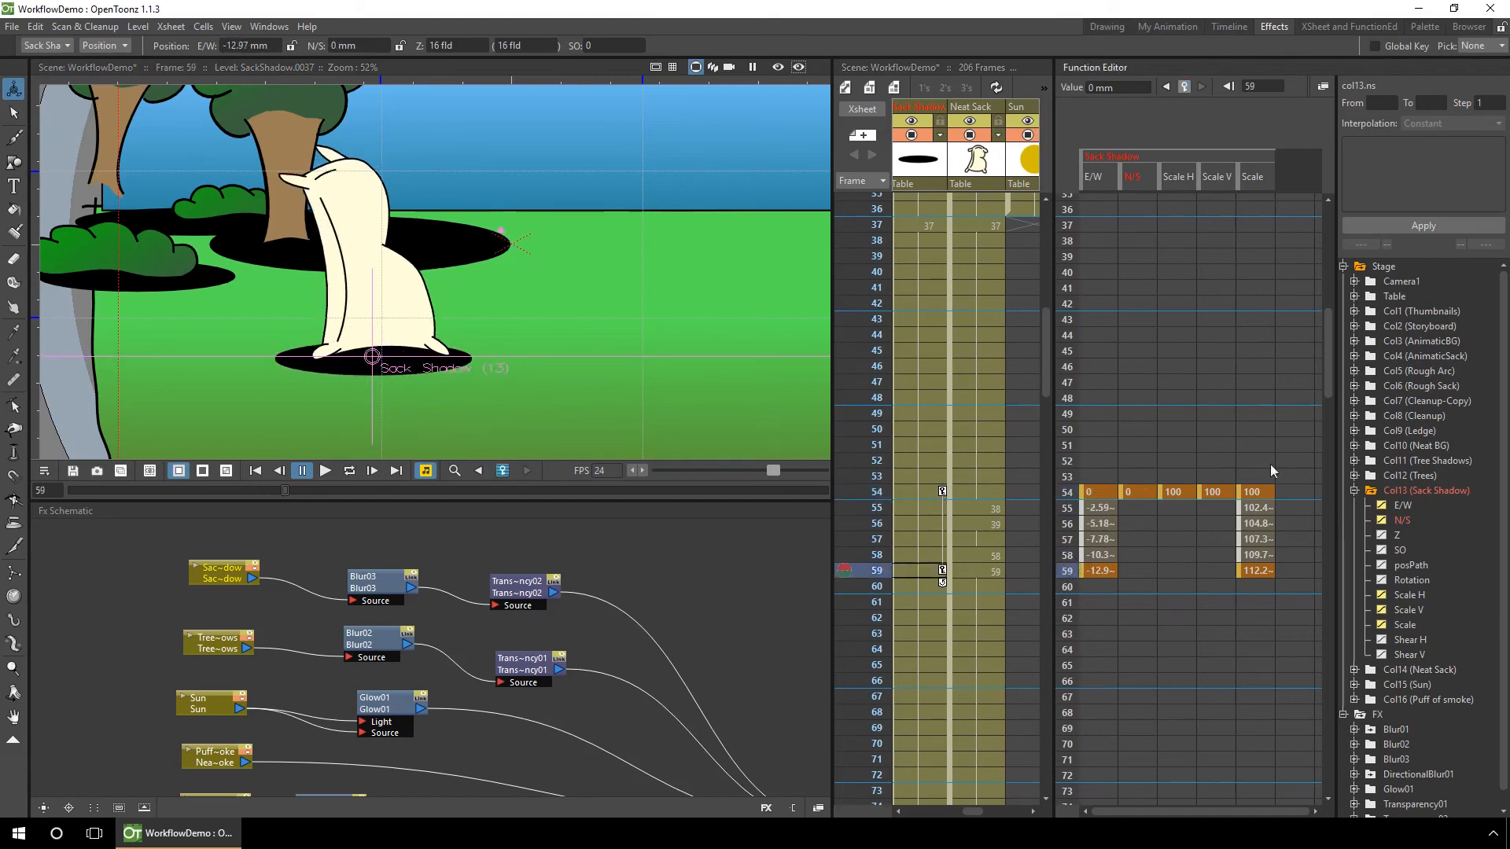
# Copy the Sack Shadow's E/W and Scale keys from frame 59 to frame 82, just before the sack's drawing changes.
pyautogui.moveTo(1333, 339); pyautogui.dragTo(1329, 382)
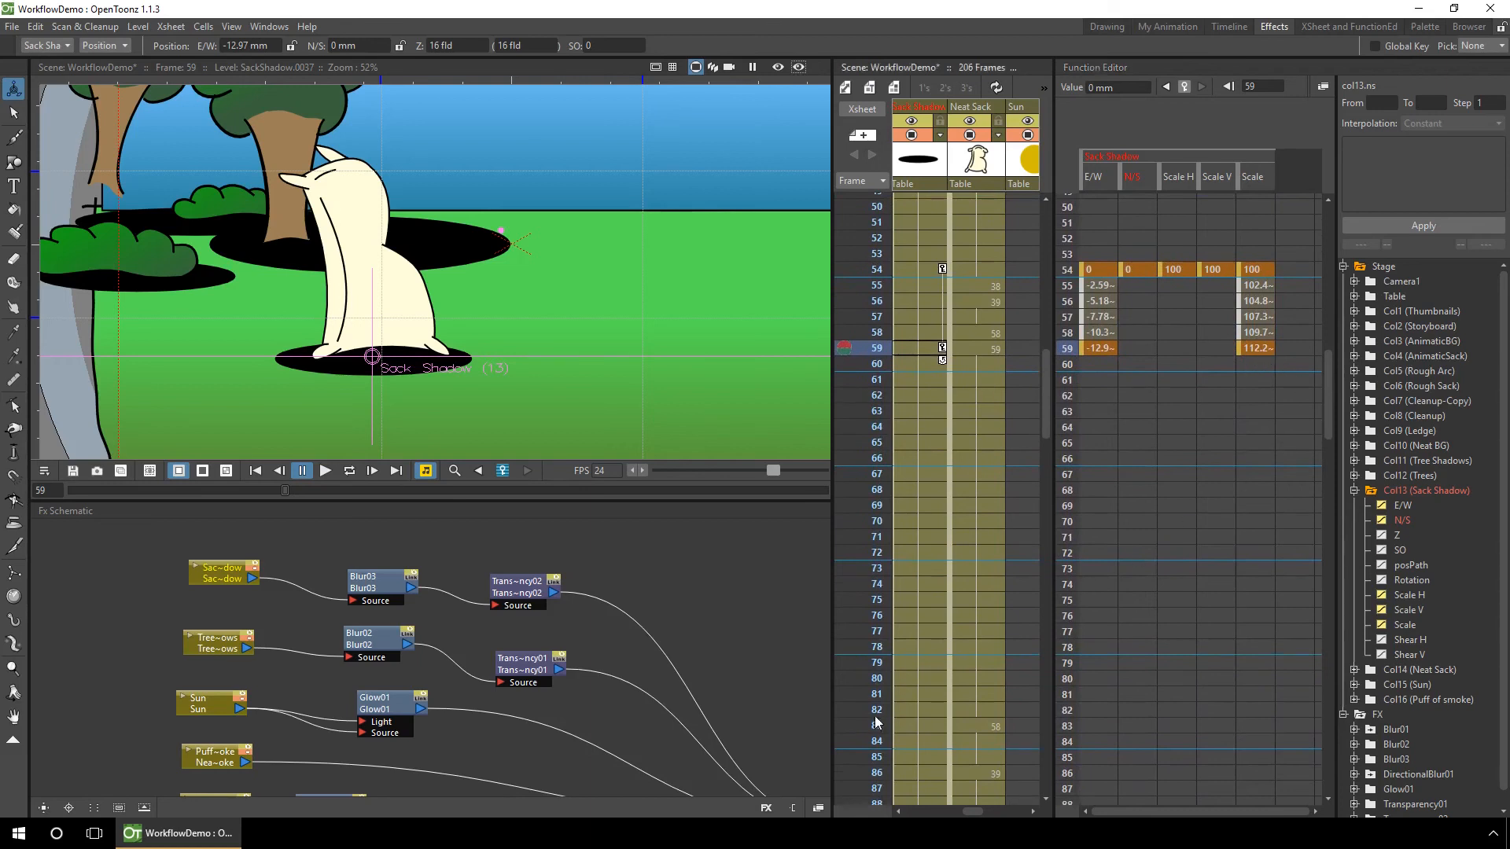
pyautogui.moveTo(877, 722); pyautogui.dragTo(872, 788)
pyautogui.moveTo(1327, 385); pyautogui.dragTo(1327, 407)
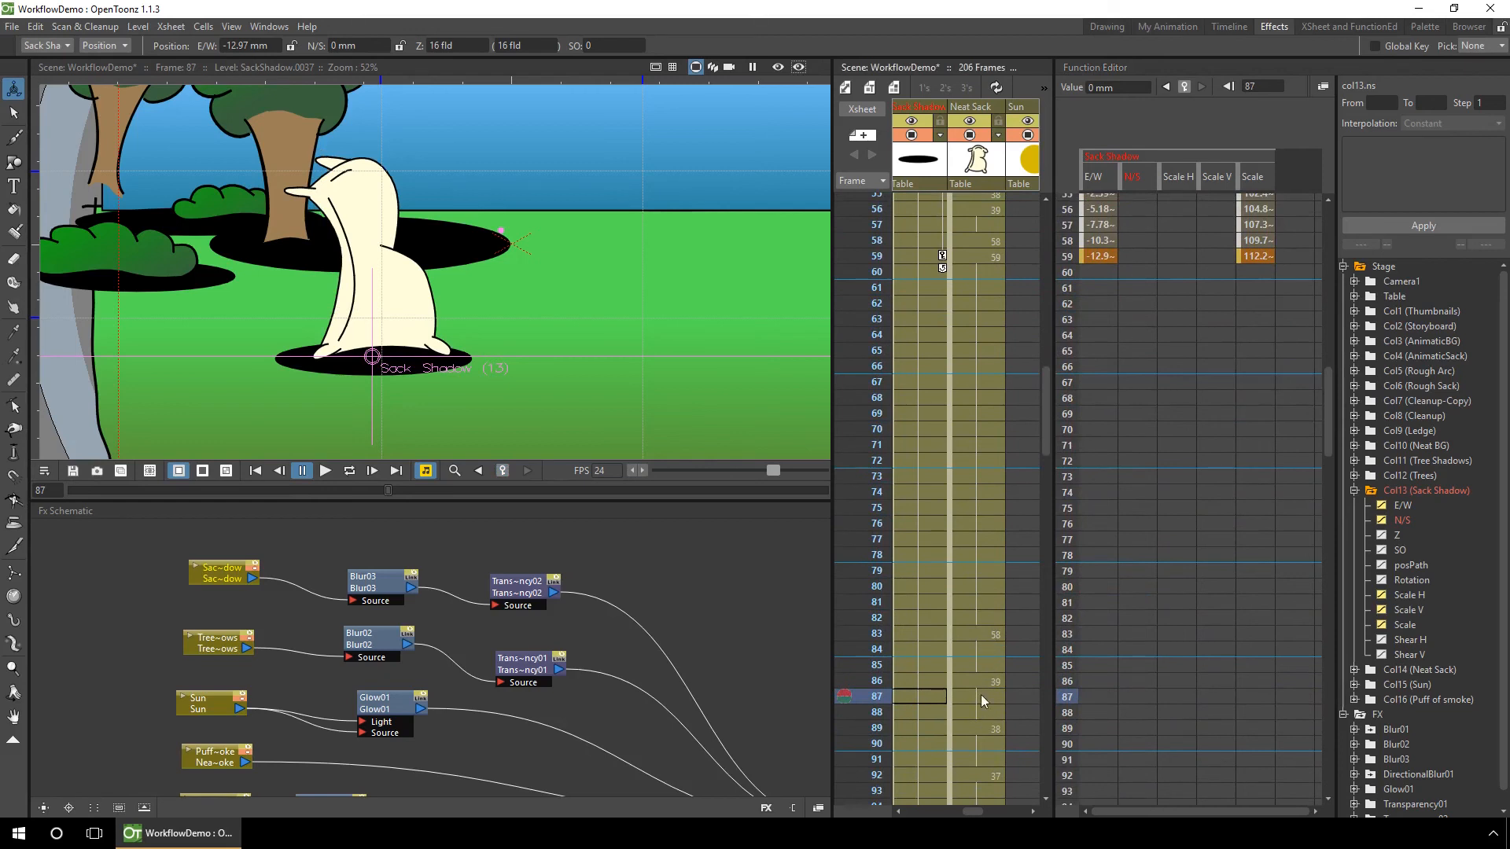
pyautogui.click(876, 634)
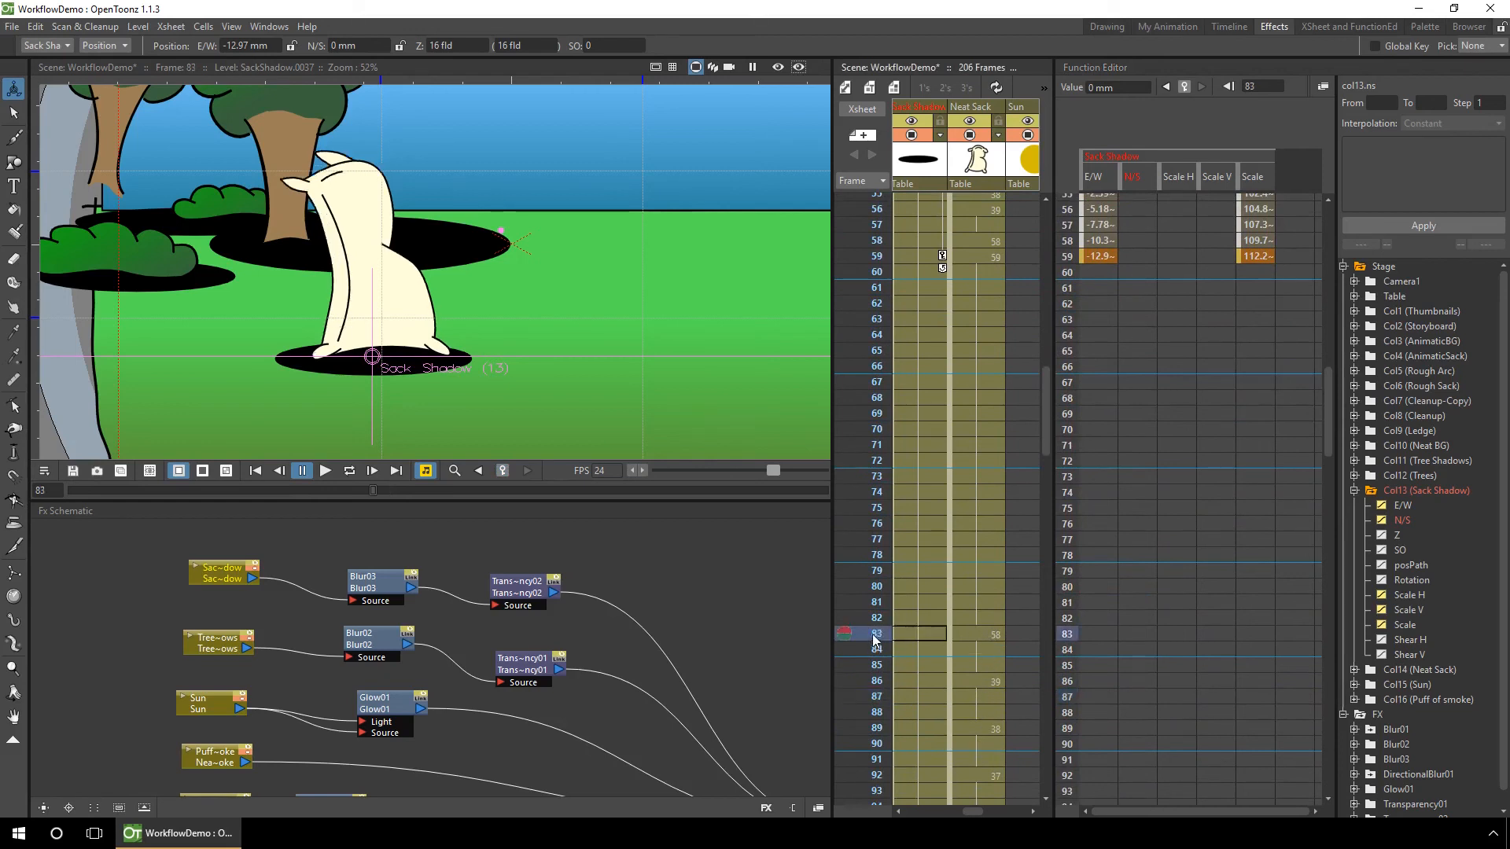
pyautogui.moveTo(878, 640)
pyautogui.mouseDown()
pyautogui.moveTo(869, 774)
pyautogui.moveTo(877, 634)
pyautogui.mouseUp()
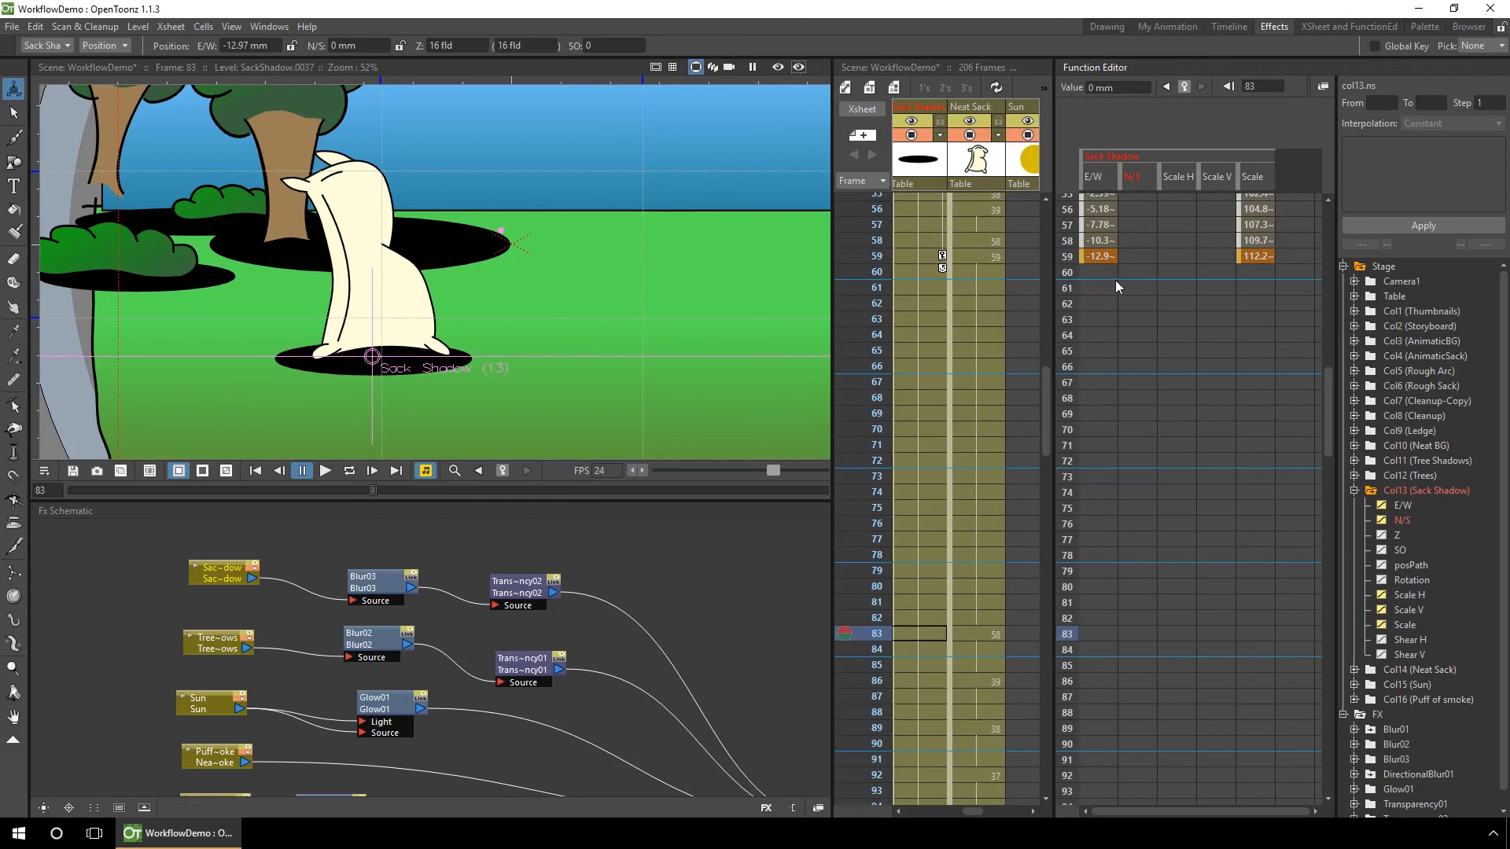
pyautogui.moveTo(1097, 256); pyautogui.dragTo(1249, 253)
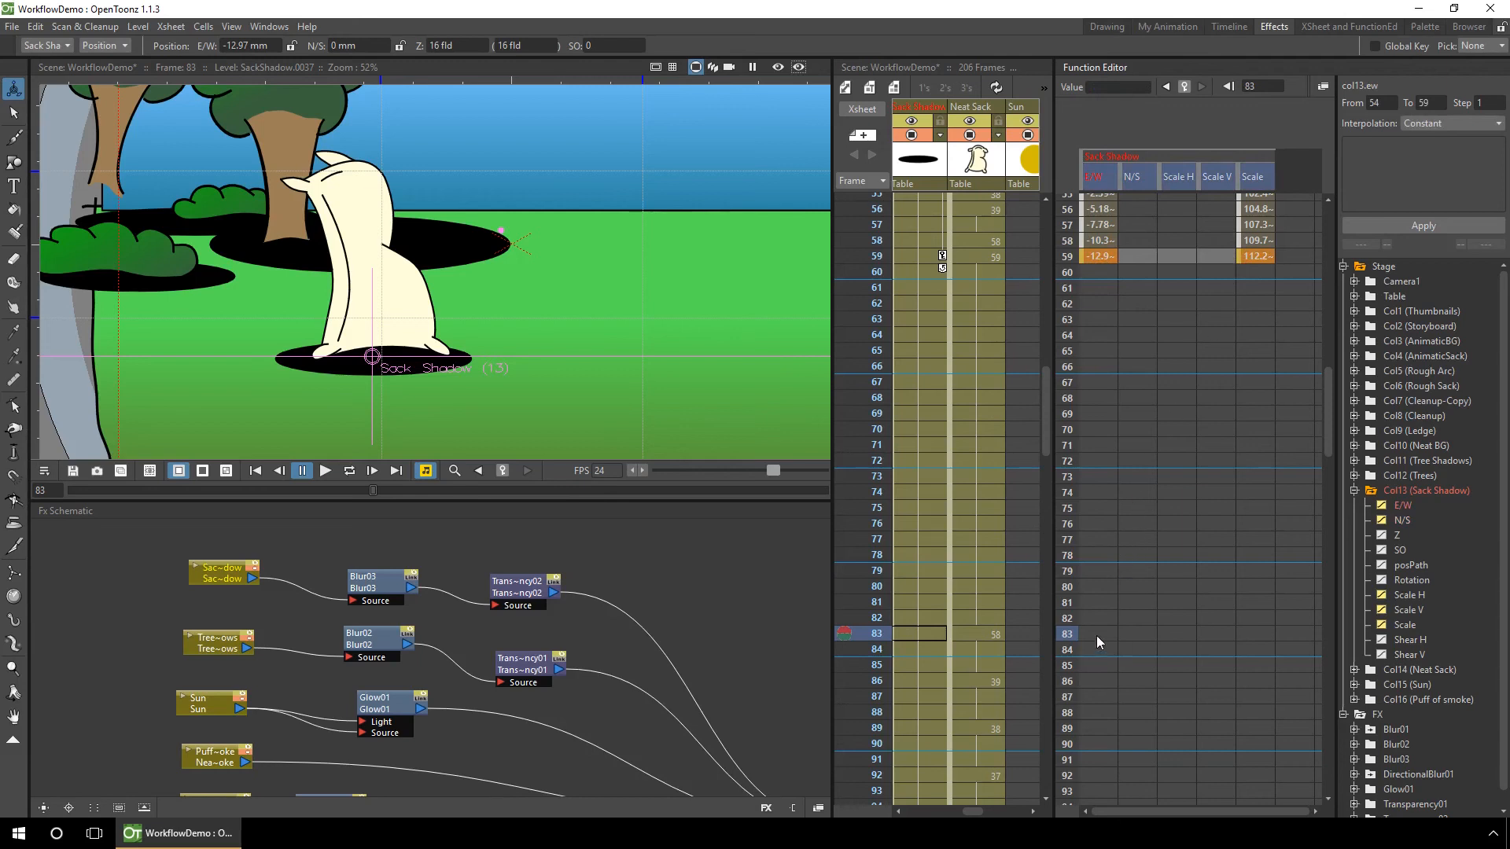
pyautogui.click(1079, 620)
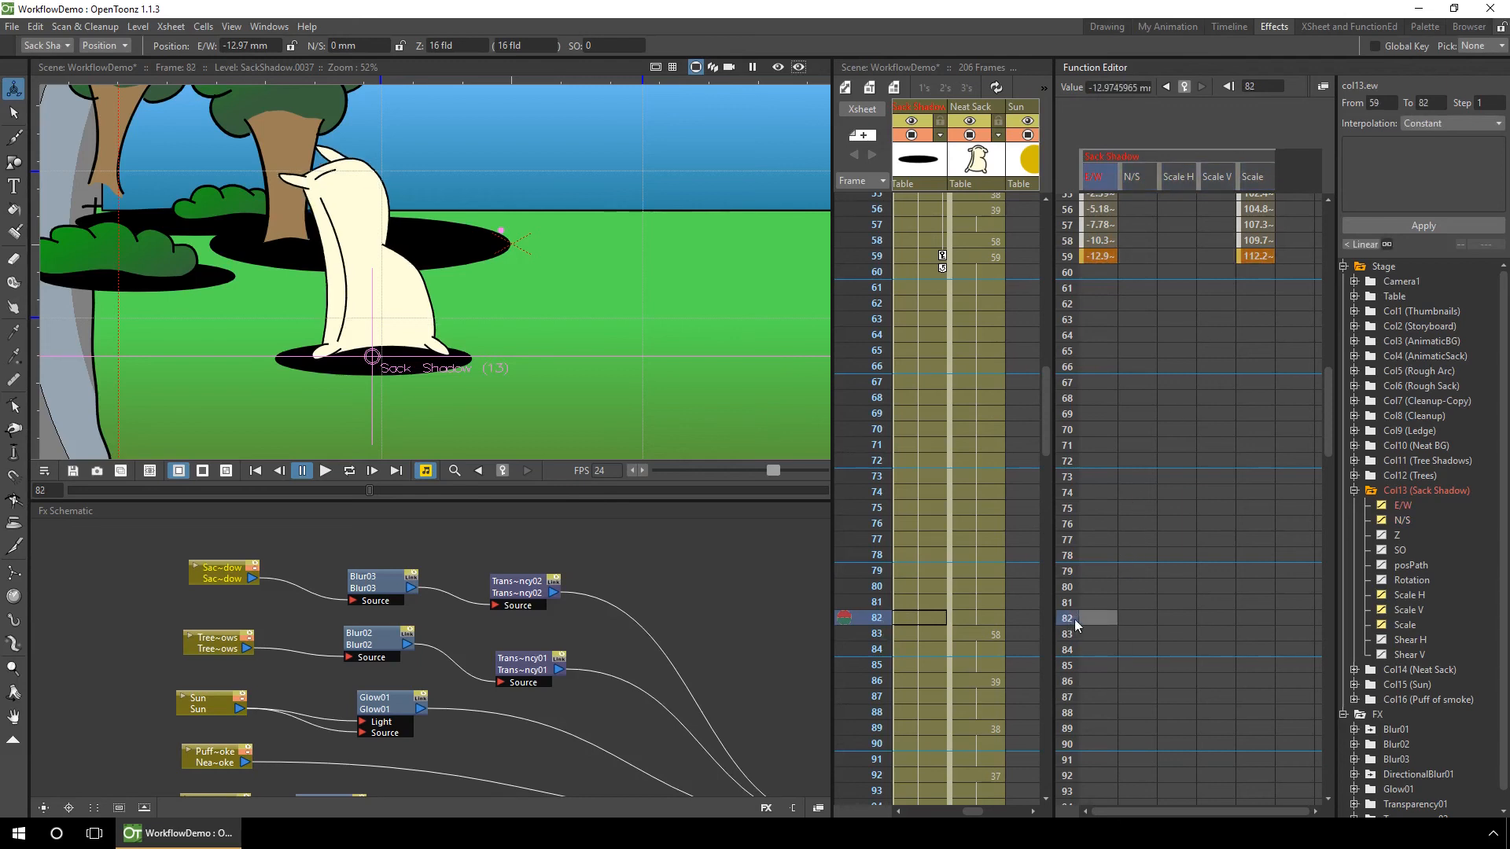
pyautogui.hotkey('ctrl', 'v')
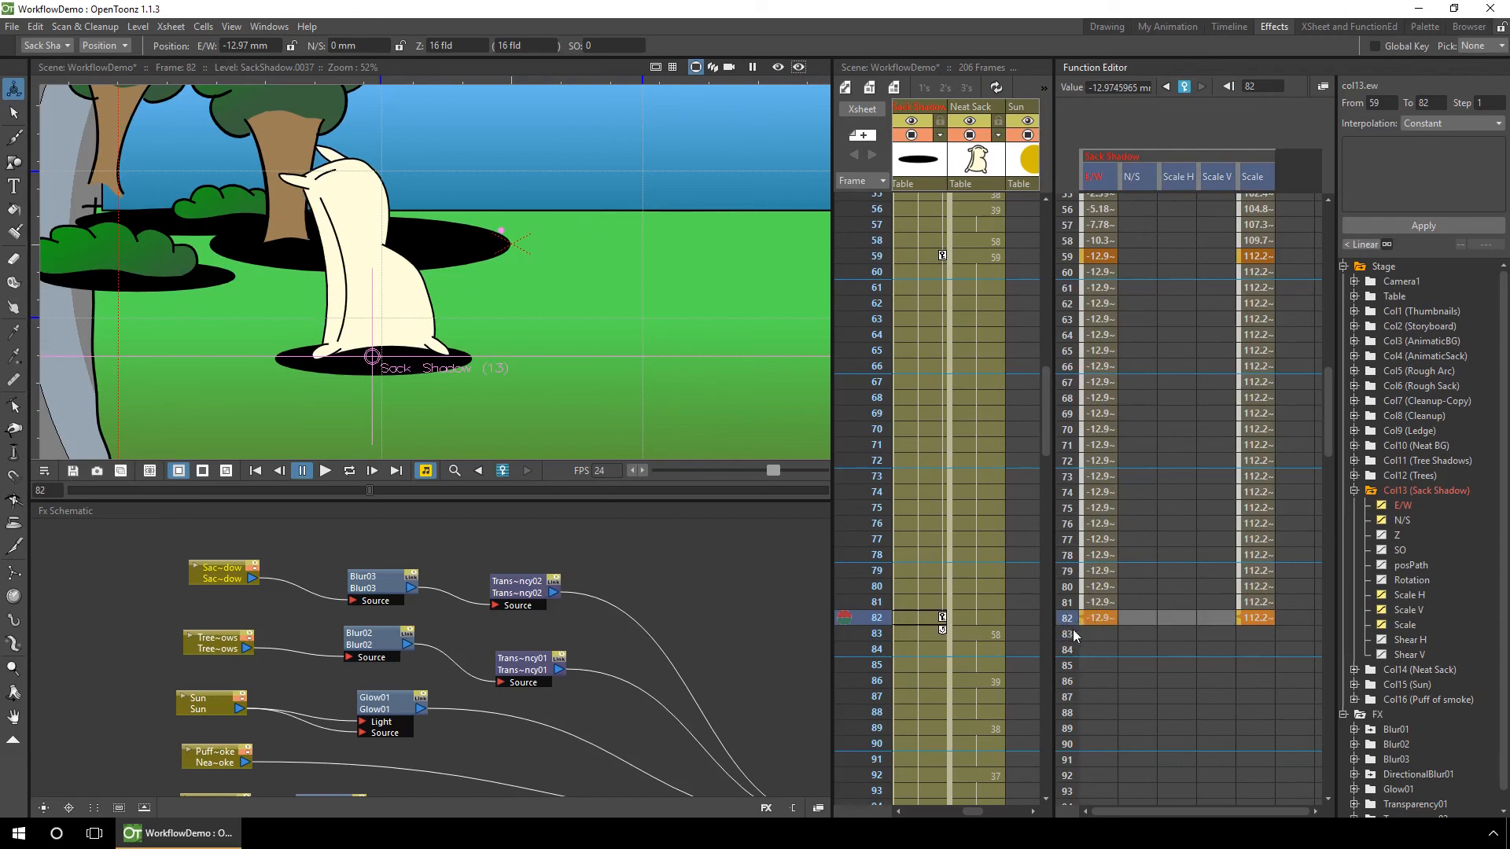
pyautogui.click(1067, 634)
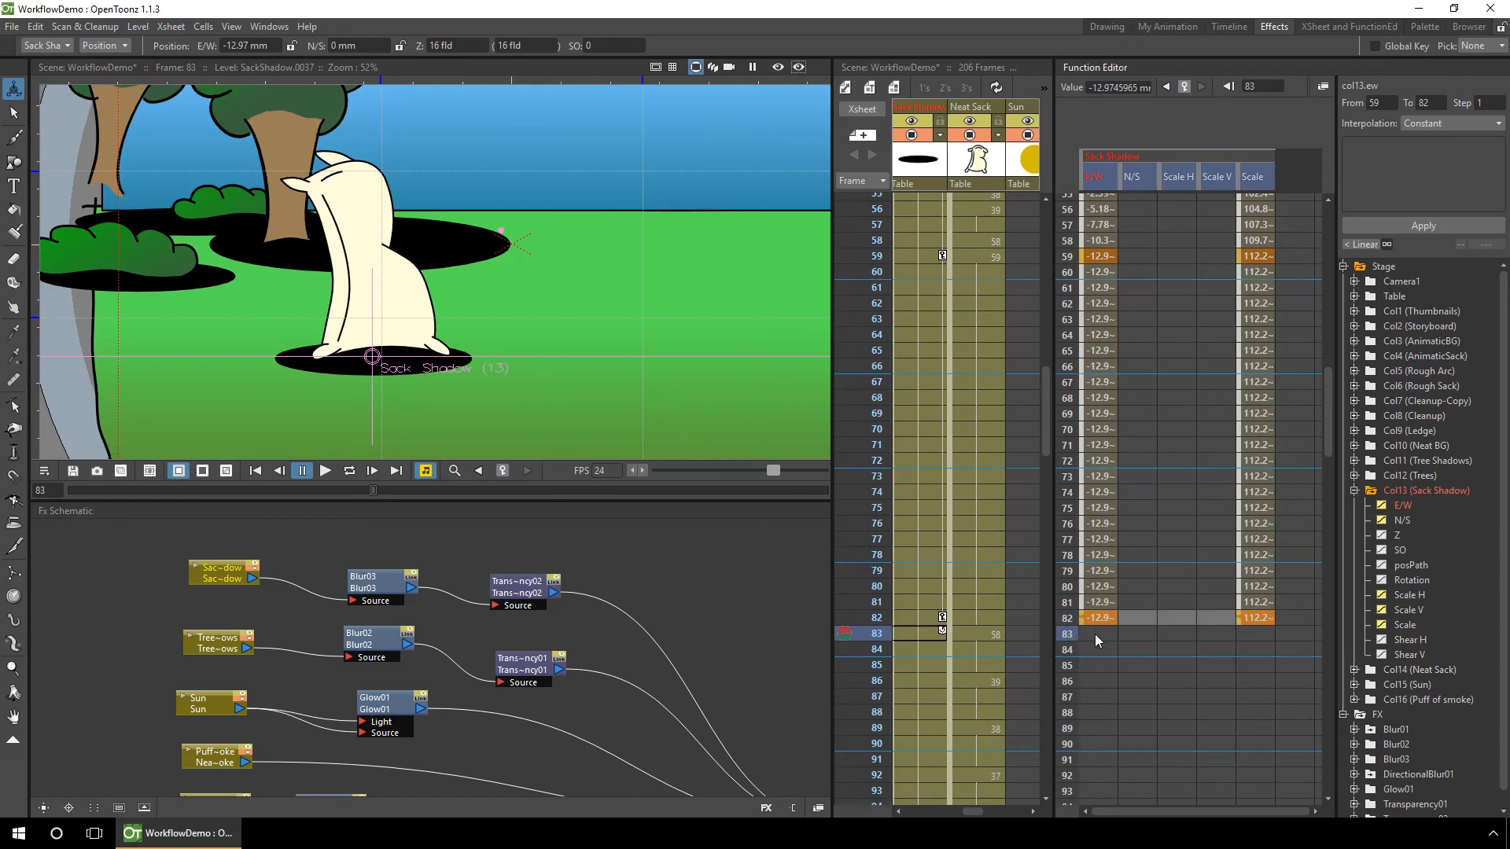
# Copy the Sack Shadow's frame 54 keys to frame 92, where the sack returns to drawing 37.
pyautogui.moveTo(1327, 437); pyautogui.dragTo(1326, 424)
pyautogui.click(1095, 250)
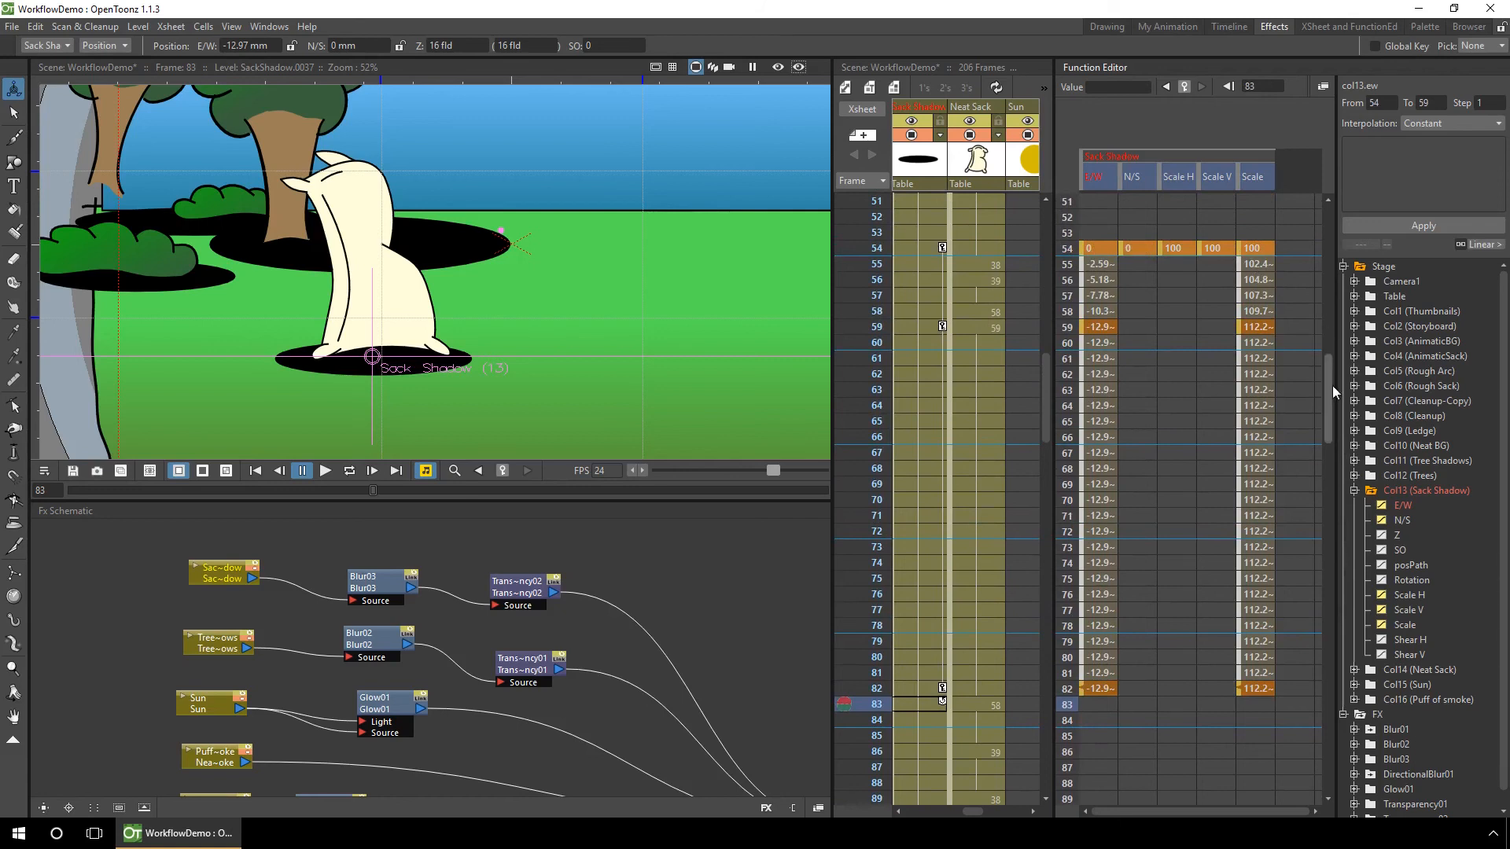
pyautogui.moveTo(1330, 388); pyautogui.dragTo(1325, 444)
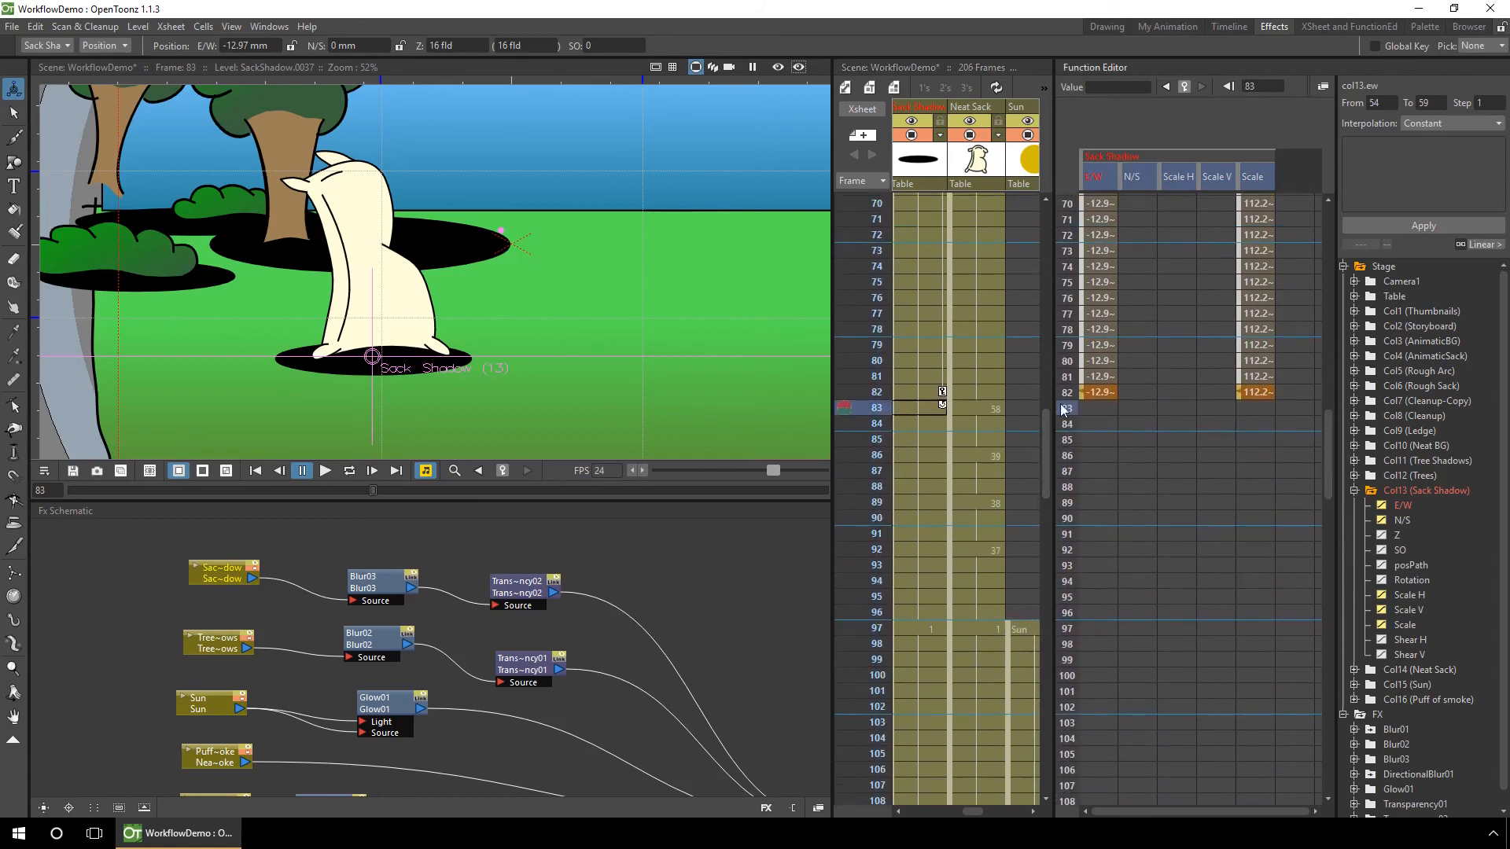
pyautogui.moveTo(1064, 409); pyautogui.dragTo(1074, 553)
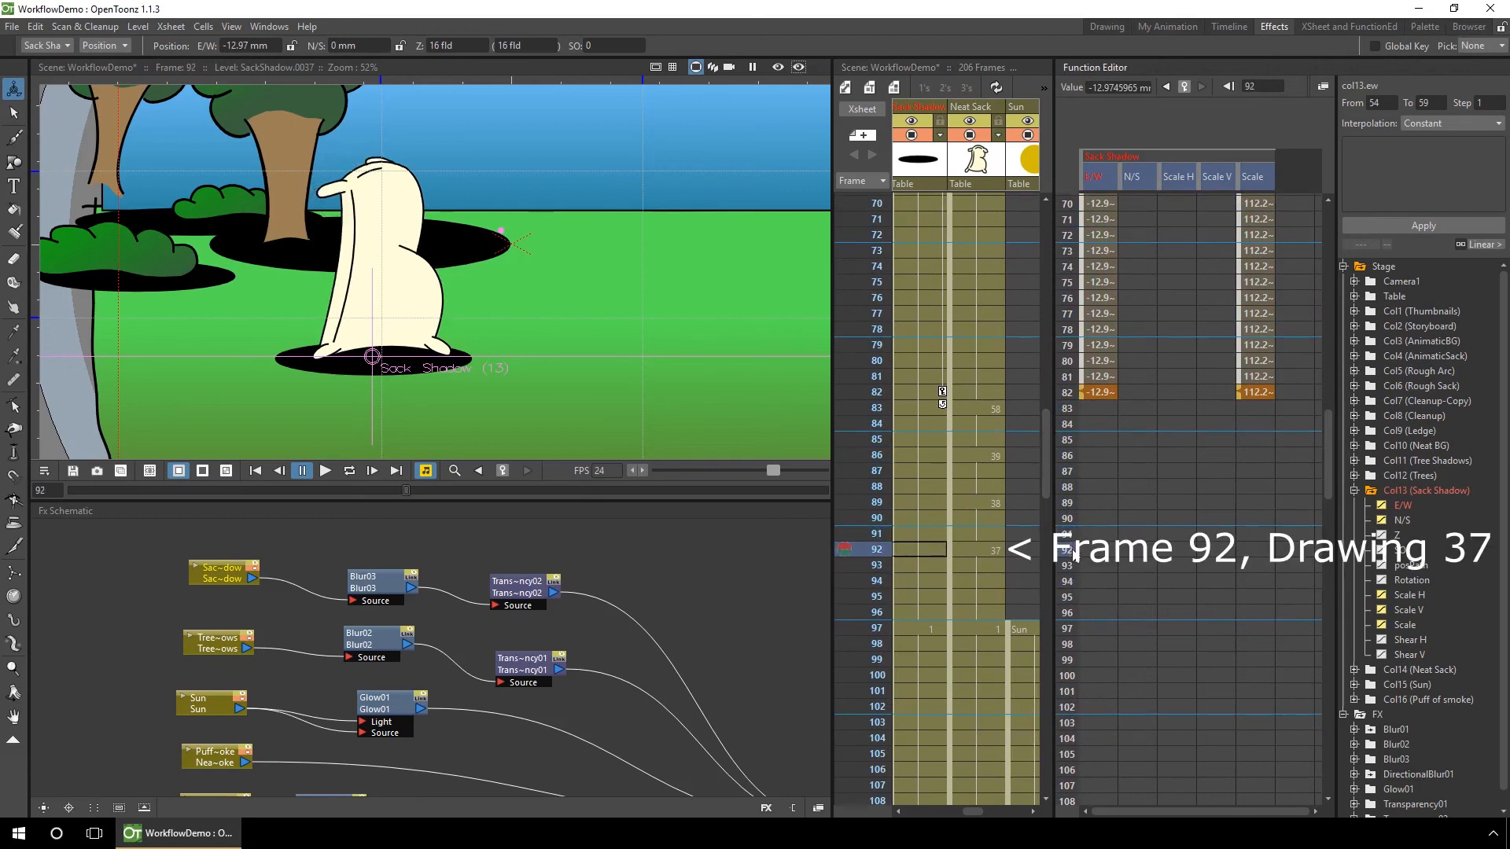
pyautogui.click(1091, 551)
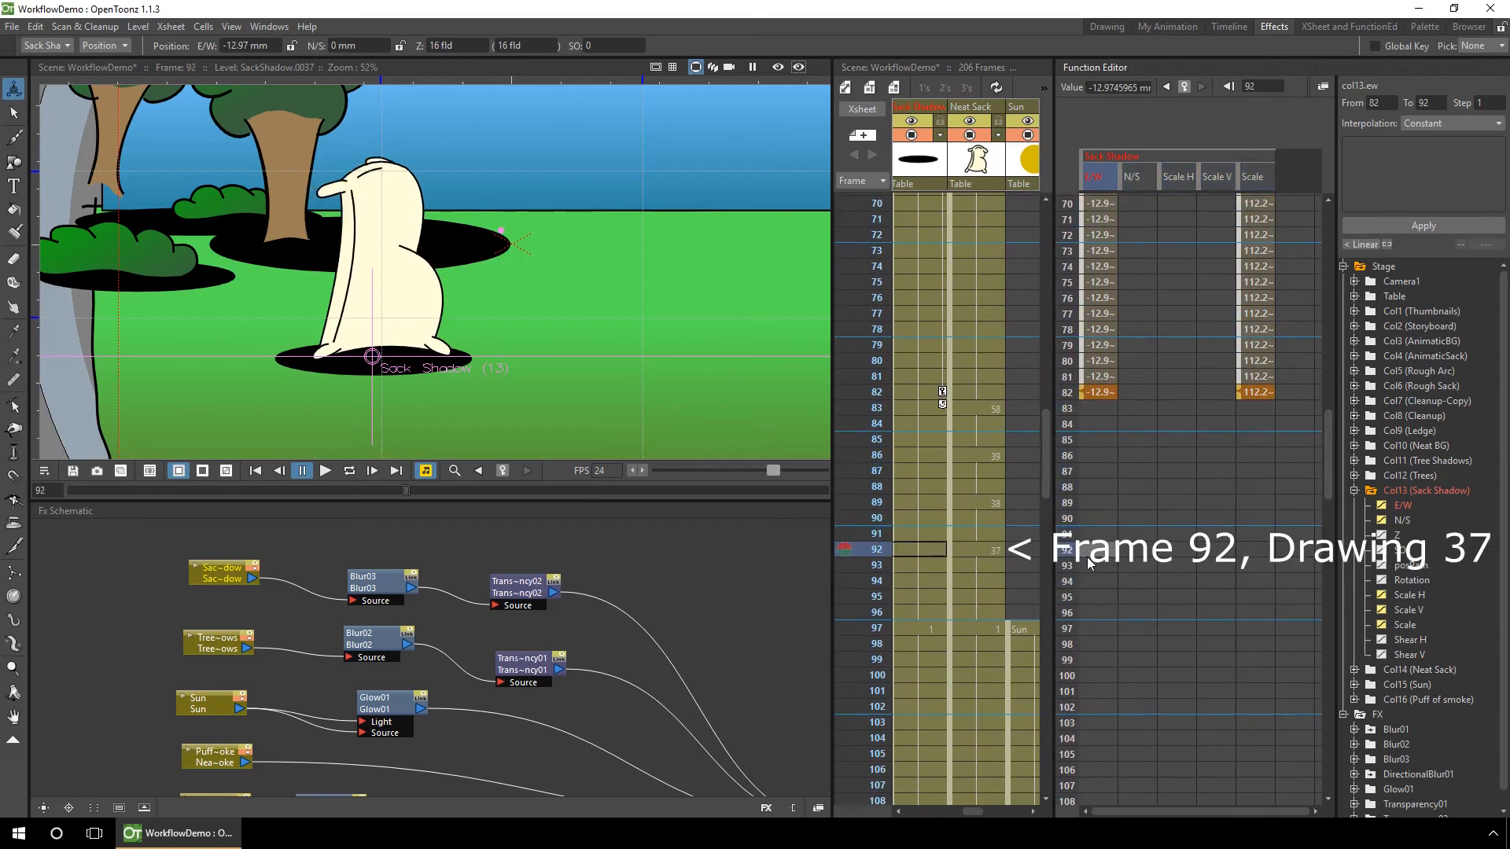
pyautogui.hotkey('ctrl', 'v')
# Delete the Sack Shadow's N/S, Scale H and Scale V keys and hide those three channels from the Function Editor.
pyautogui.moveTo(1149, 577); pyautogui.dragTo(1210, 244)
pyautogui.press('Delete')
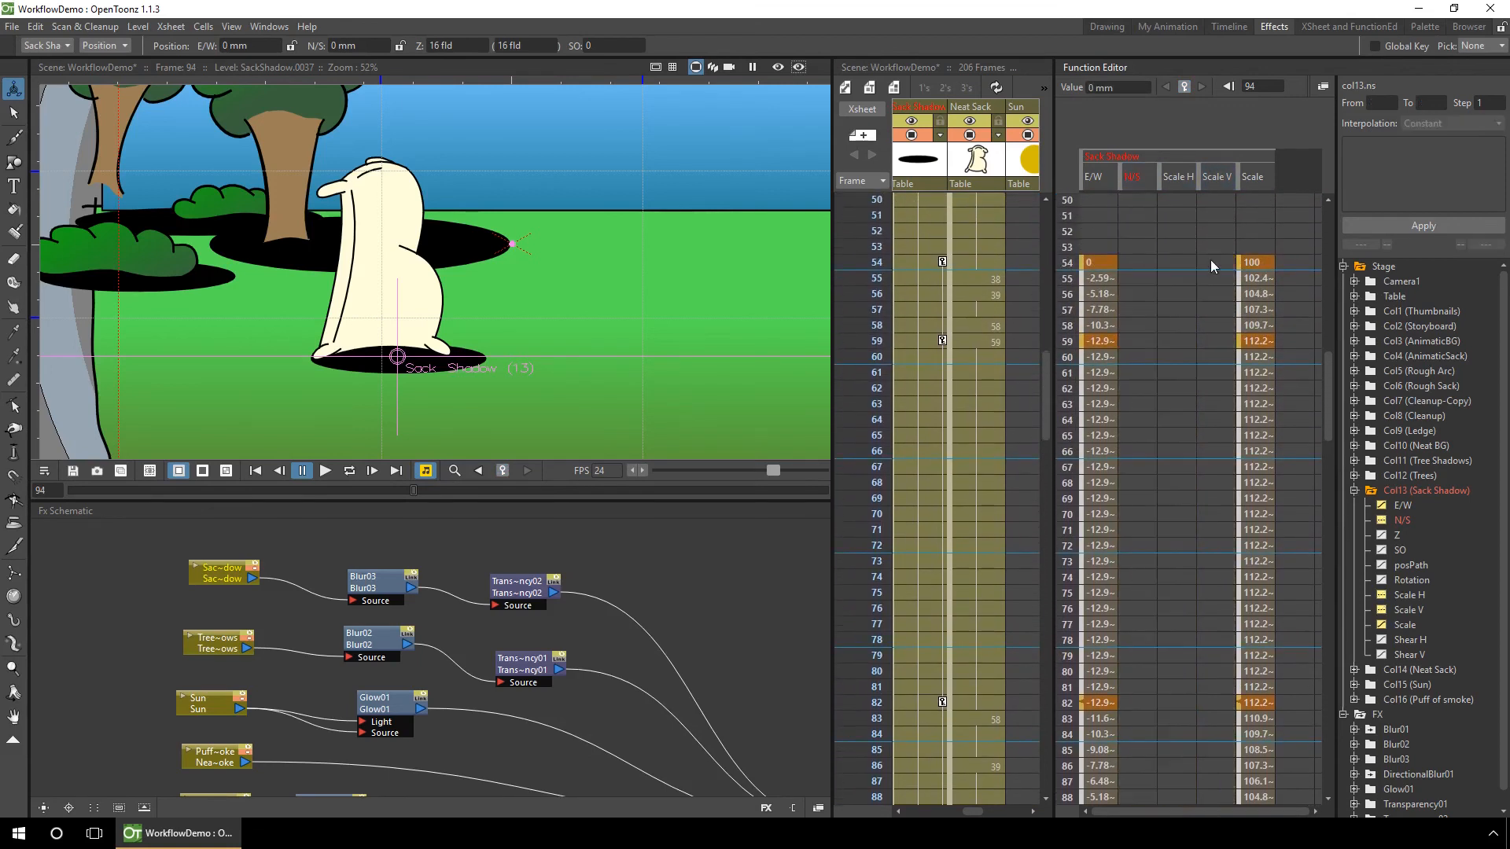
pyautogui.click(1381, 596)
pyautogui.click(1382, 610)
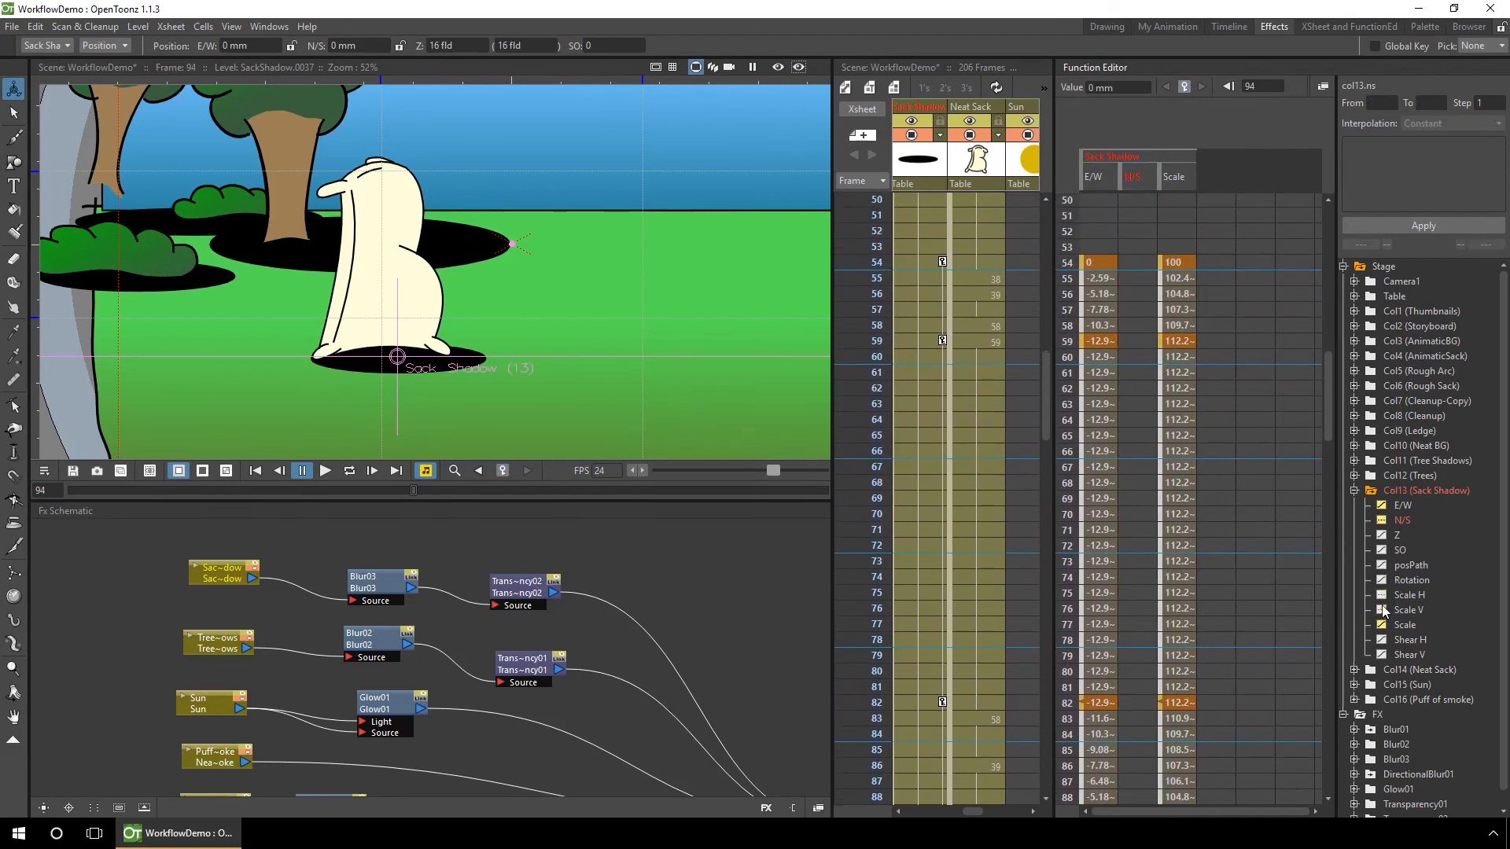
pyautogui.click(1381, 521)
pyautogui.scroll(-3, 1329, 417)
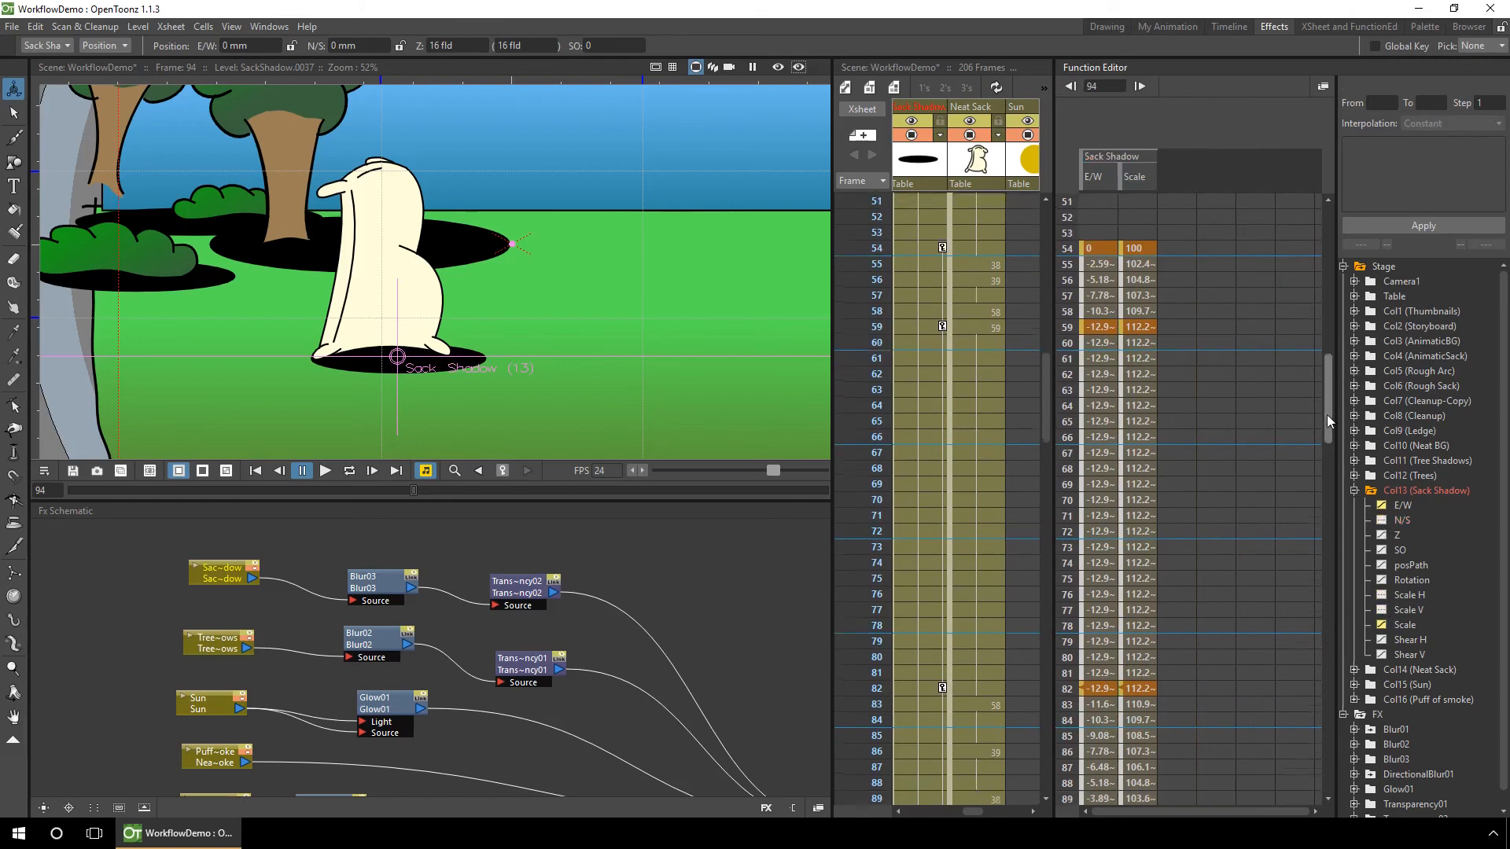
# At frame 121, shift the sack shadow to about -0.46 mm E/W and enlarge it to about 109.2% global scale.
pyautogui.moveTo(1067, 262); pyautogui.dragTo(1077, 594)
pyautogui.scroll(-5, 1325, 461)
pyautogui.click(1067, 533)
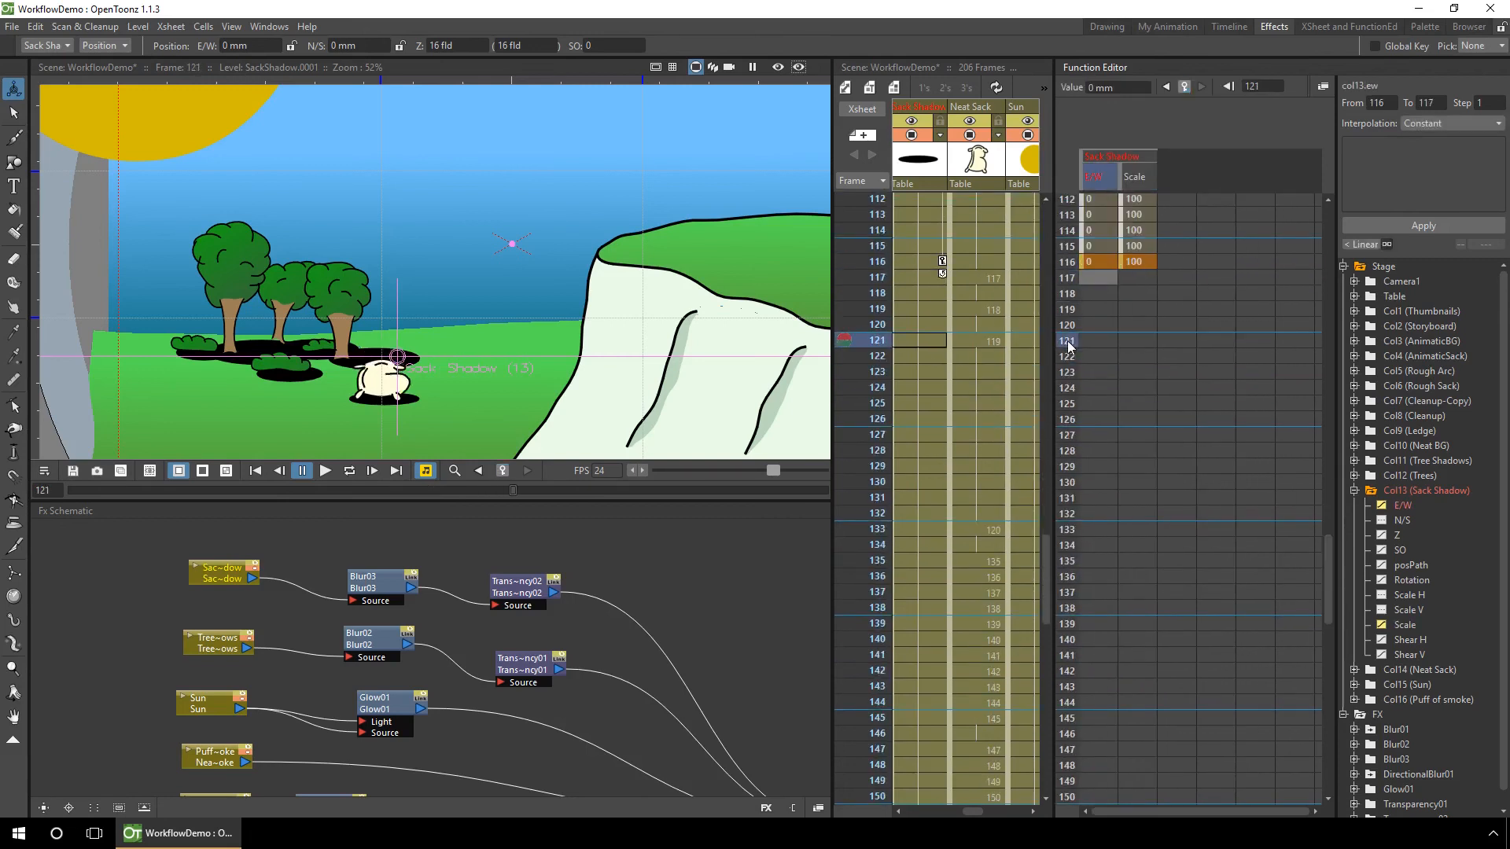
pyautogui.click(111, 48)
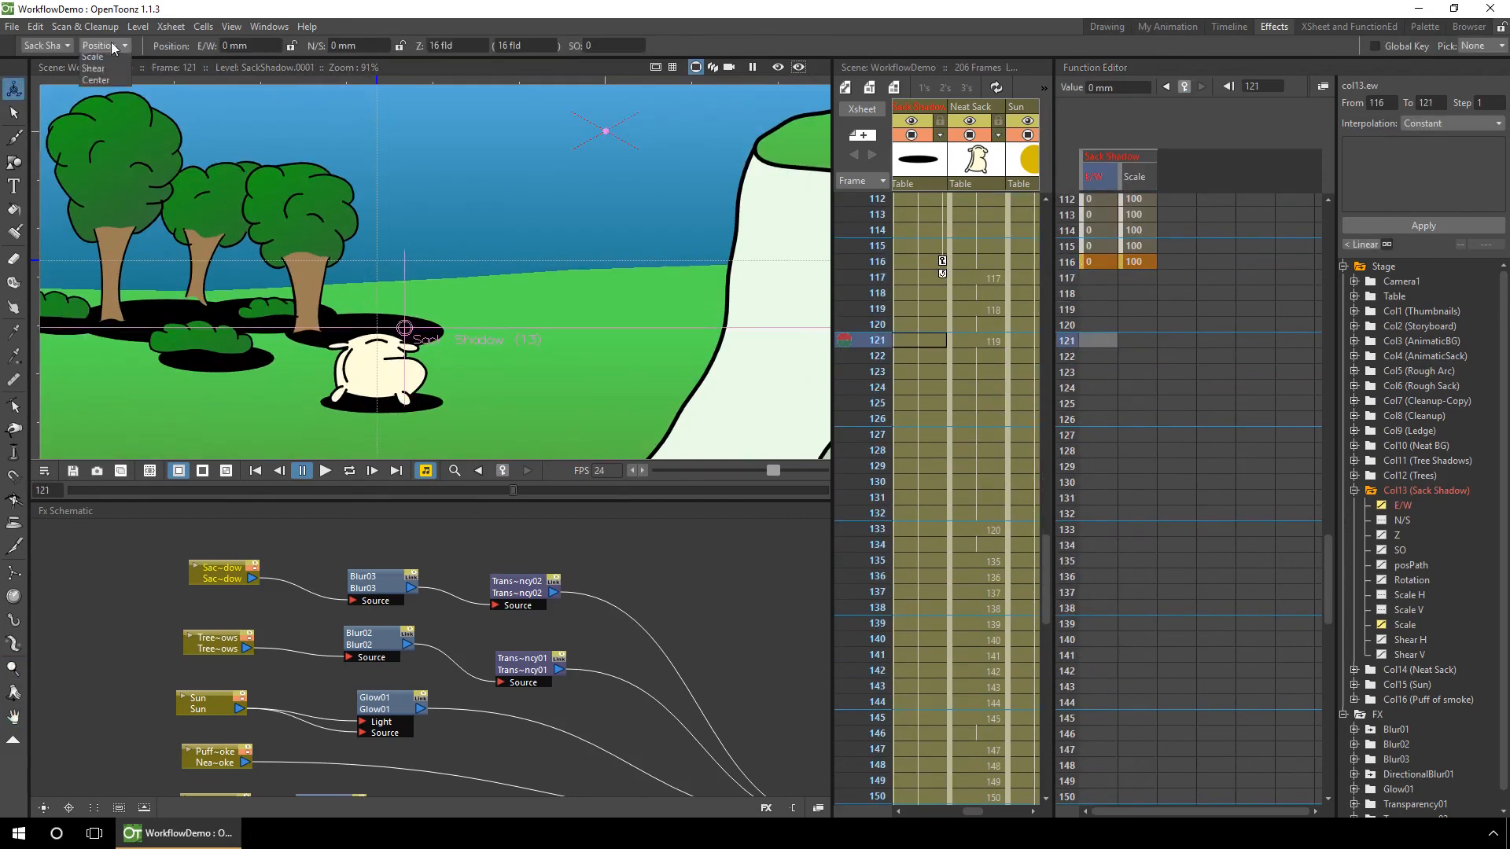
pyautogui.click(92, 57)
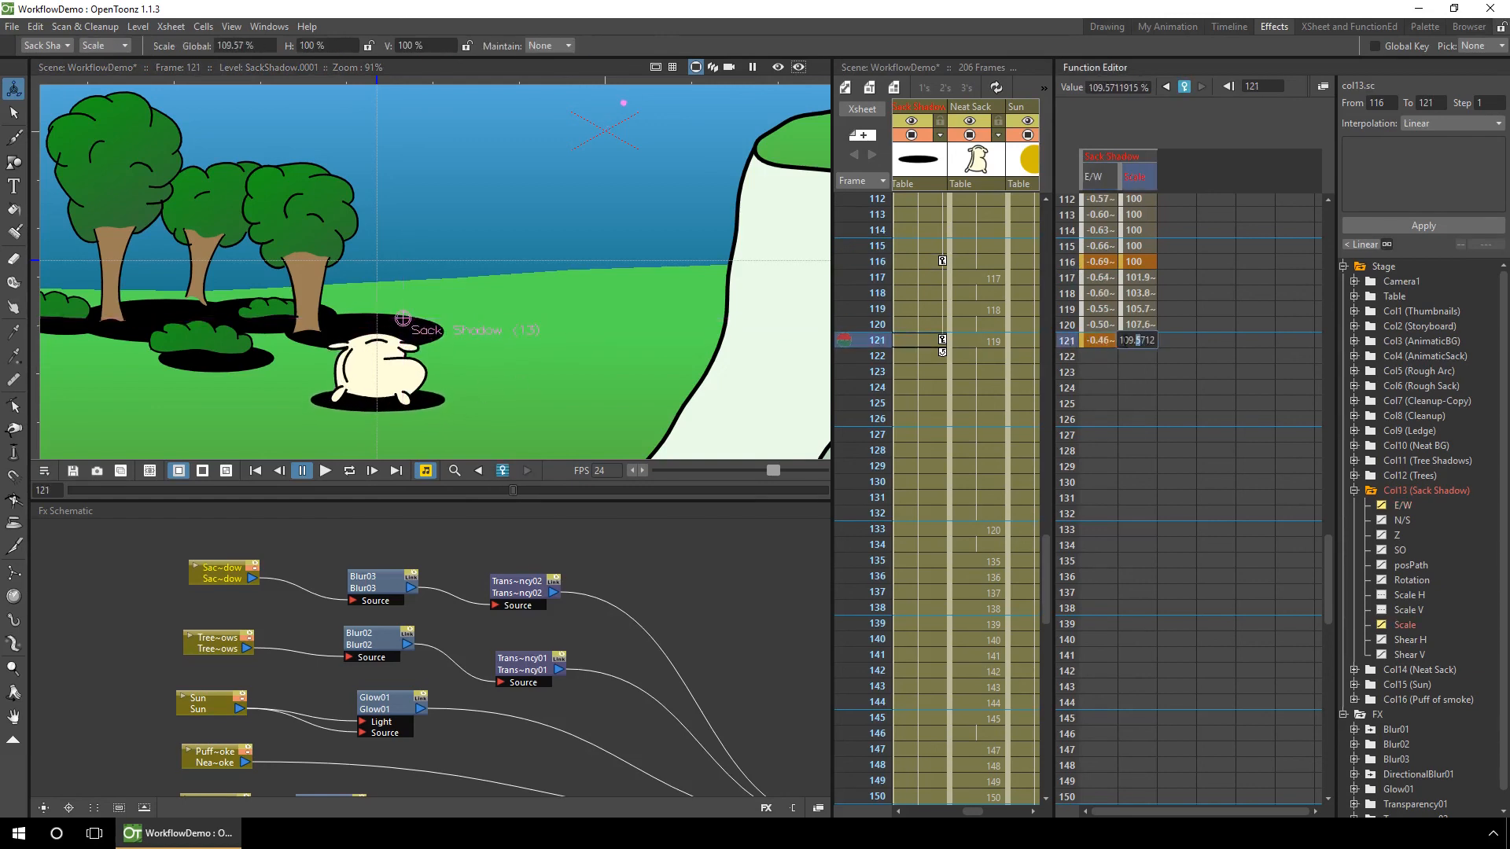
# At frame 135, set the sack shadow's scale to 100% and its position to about -2.78 mm E/W and 1.16 mm N/S.
pyautogui.click(1059, 562)
pyautogui.doubleClick(1140, 560)
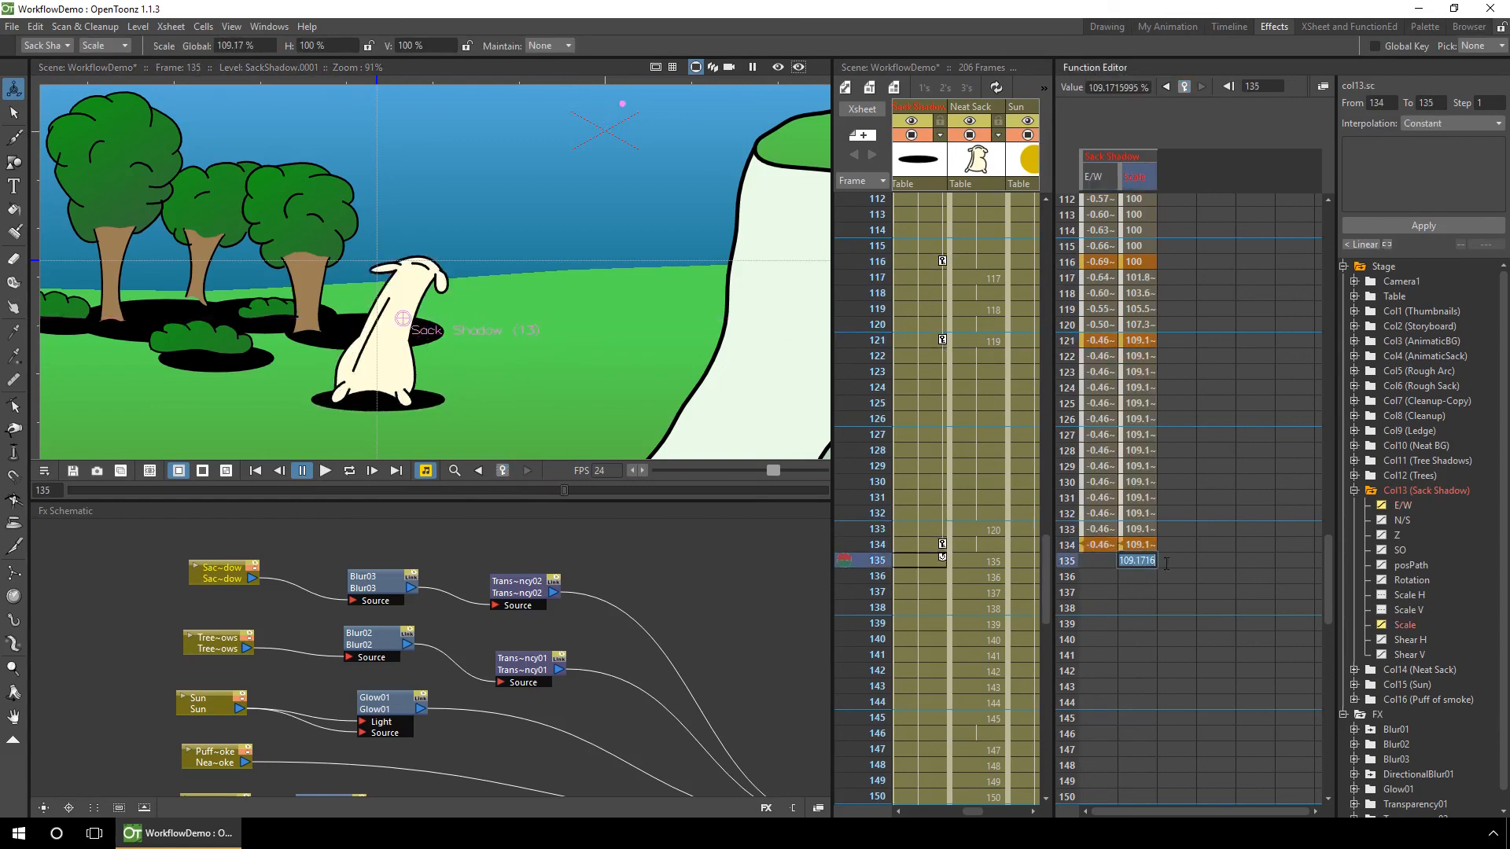
pyautogui.write('108.6')
pyautogui.press('Return')
pyautogui.click(1071, 546)
pyautogui.click(1071, 558)
pyautogui.press('z')
pyautogui.click(1095, 560)
pyautogui.click(1068, 548)
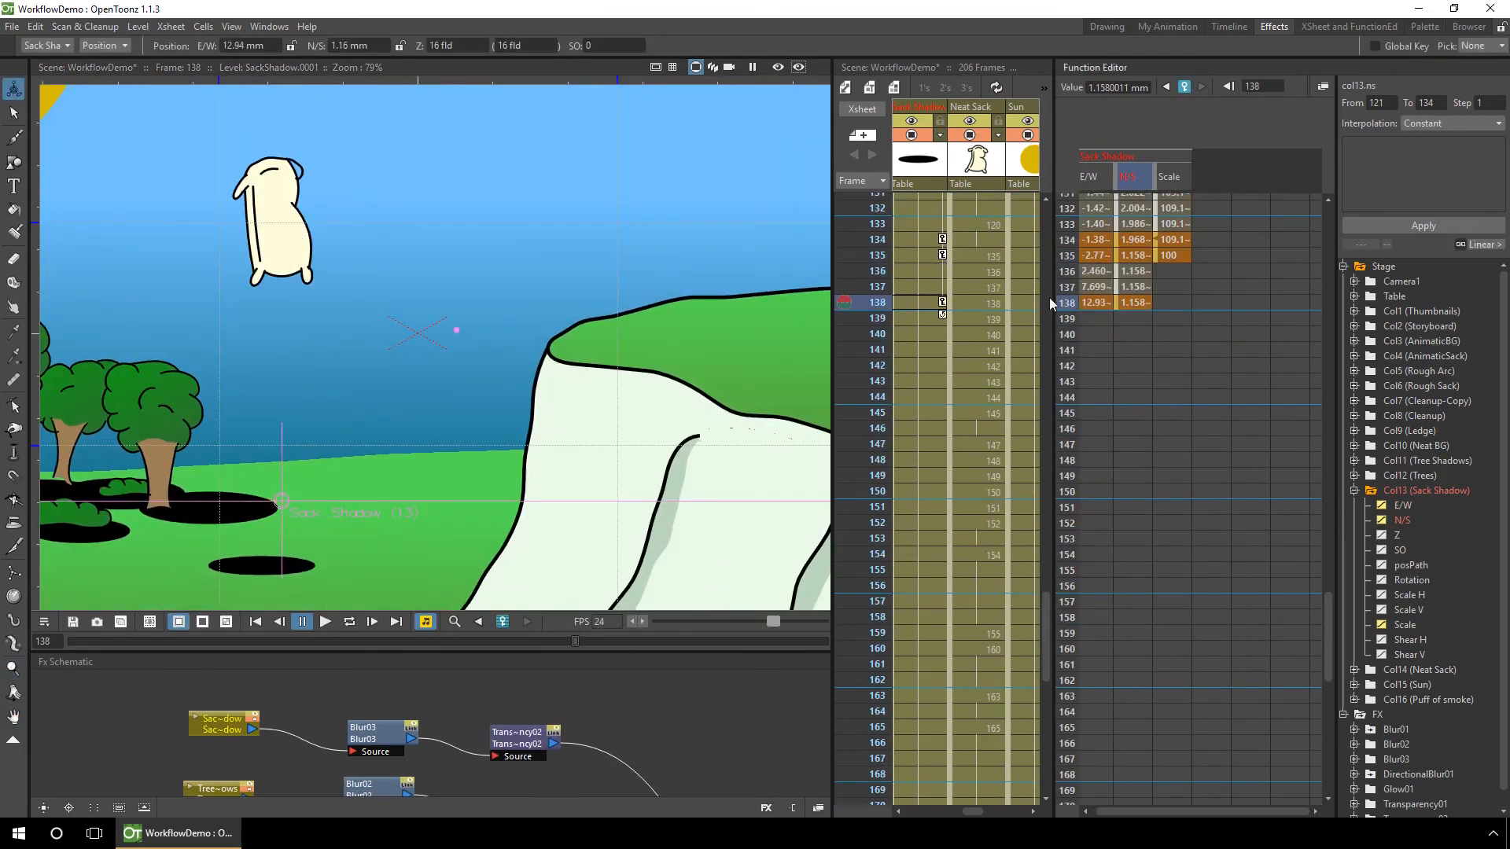
# At frame 138, shrink the sack shadow to 78.6% and move it to about 39.58 mm E/W and -4.44 mm N/S.
pyautogui.click(102, 45)
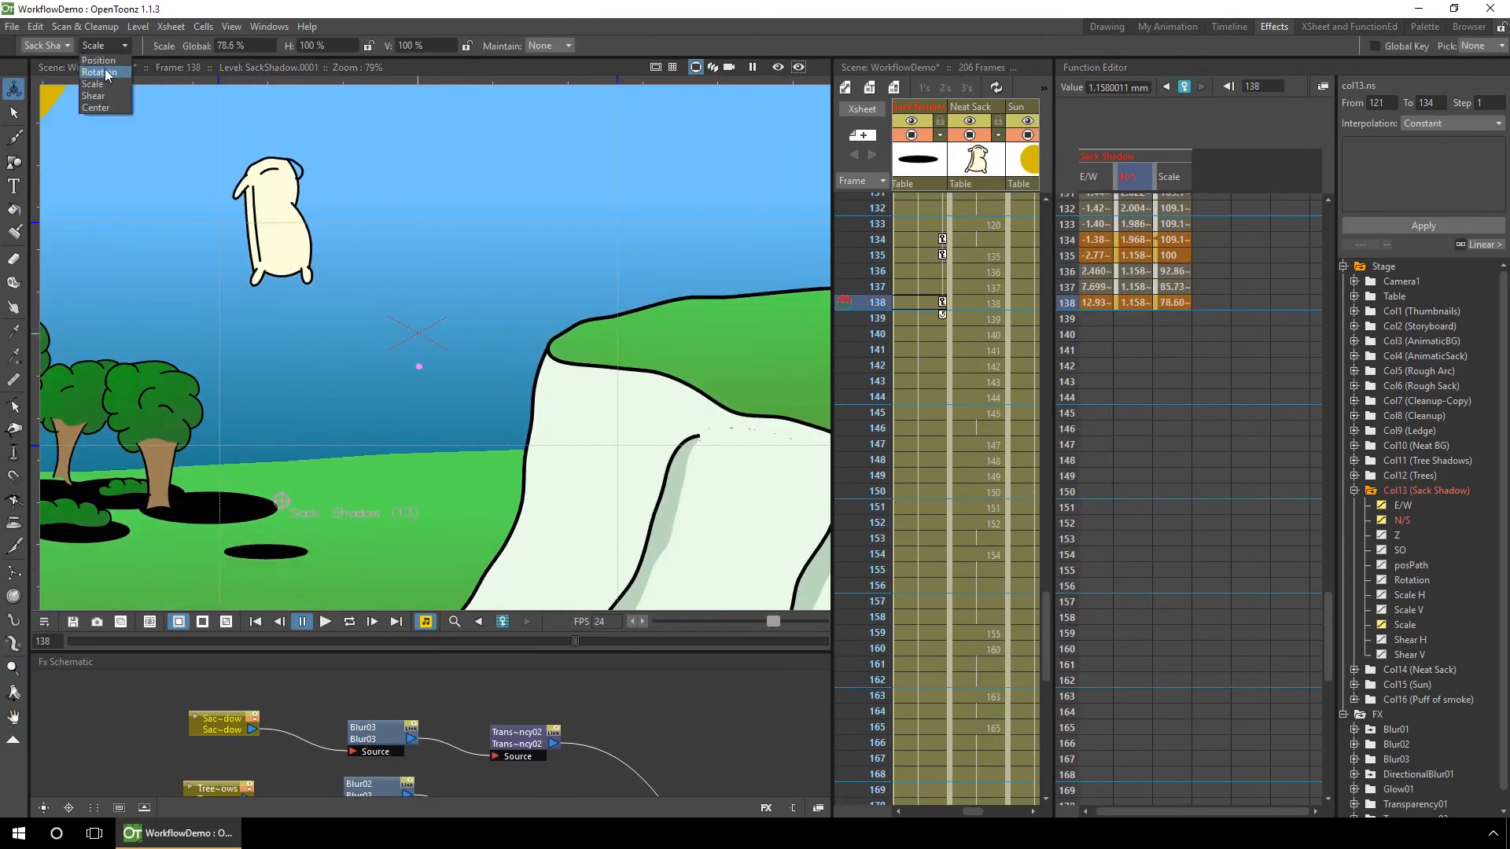
pyautogui.click(1070, 256)
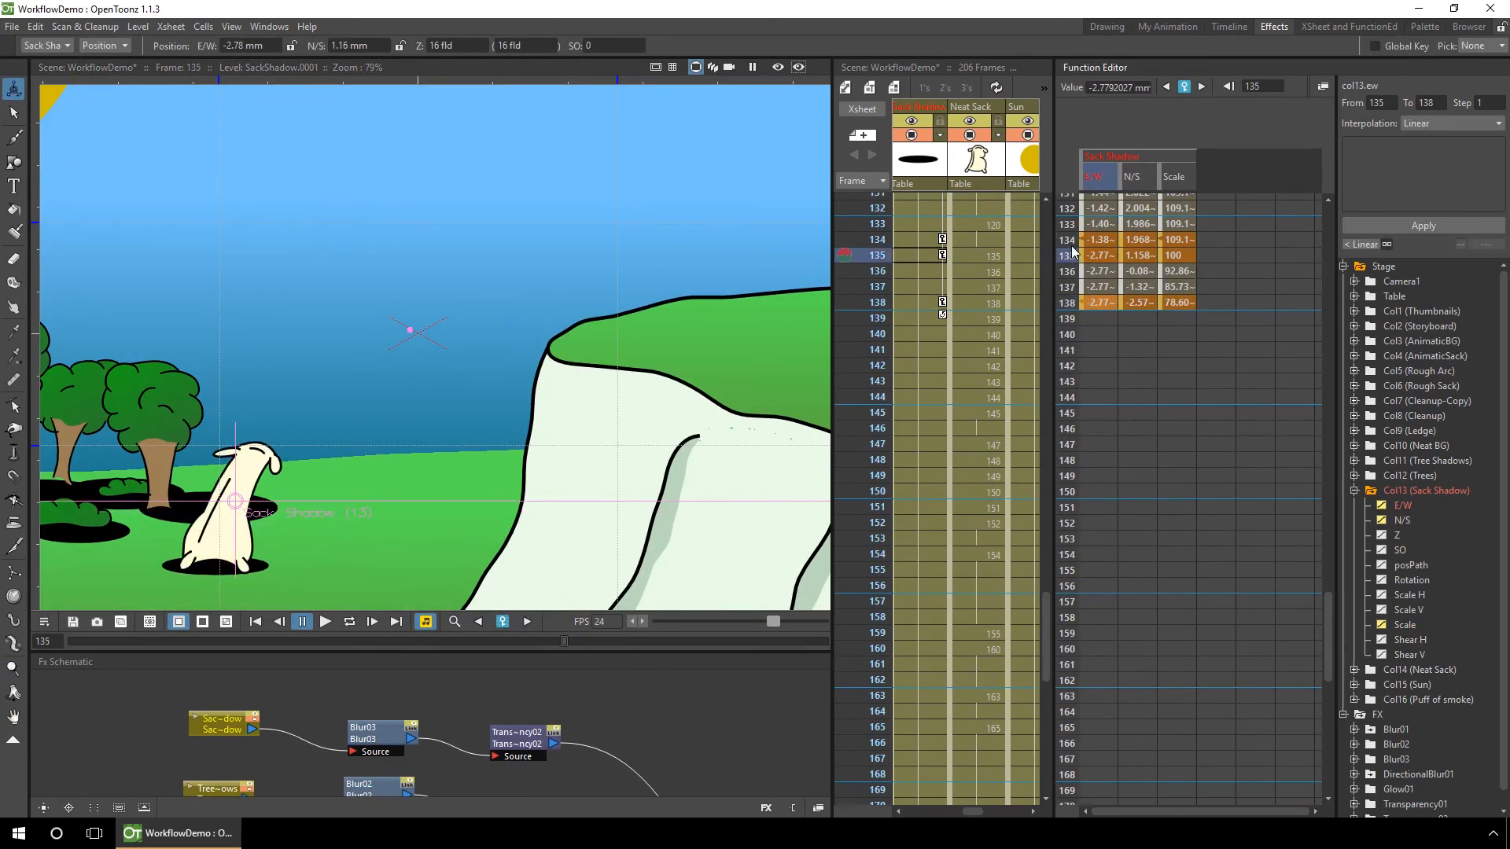
pyautogui.click(1070, 304)
pyautogui.click(1070, 257)
pyautogui.click(1071, 304)
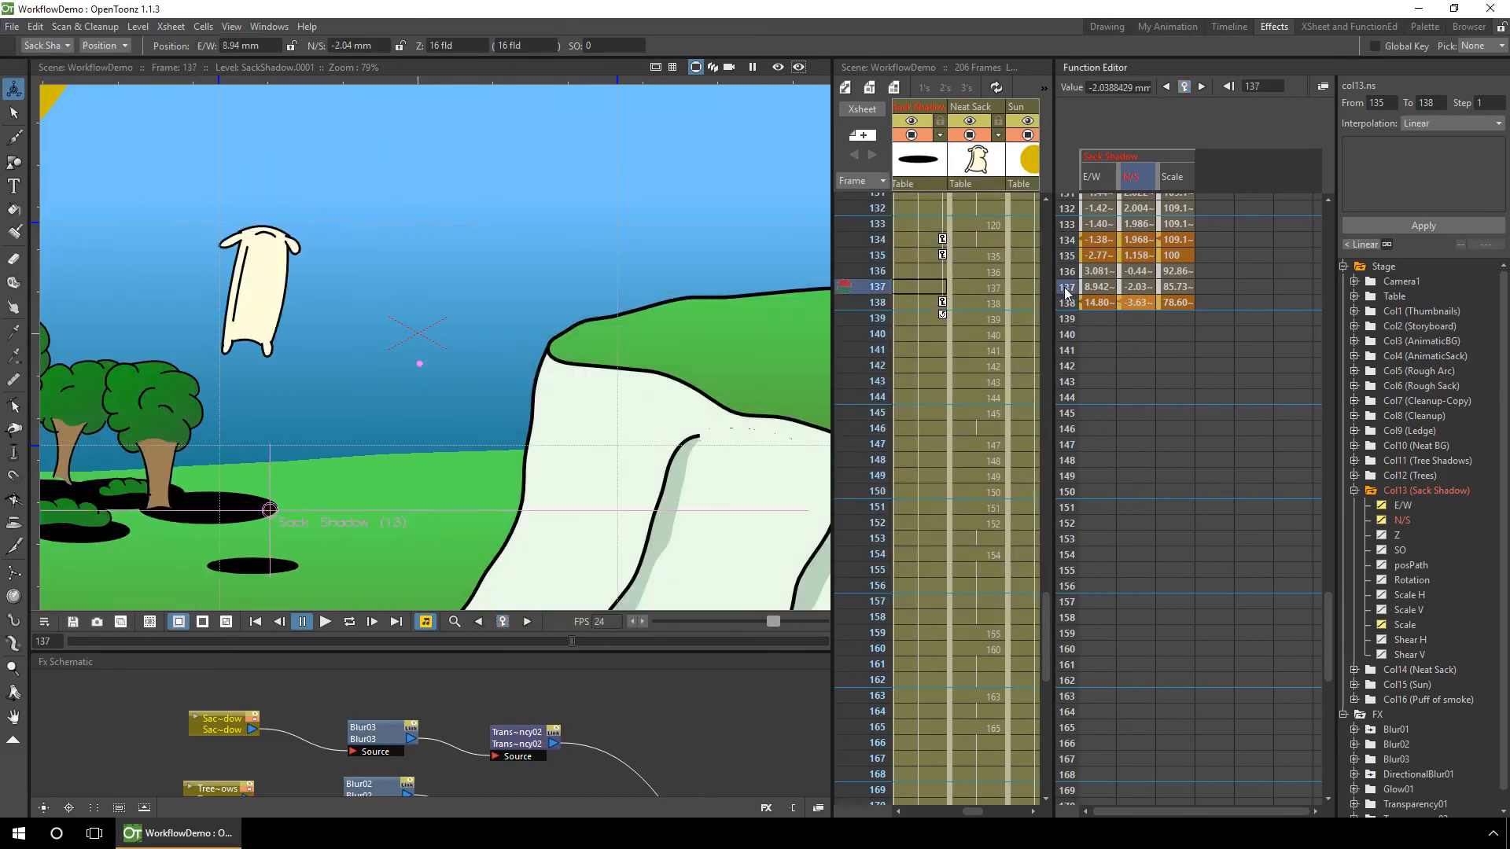
pyautogui.click(1069, 318)
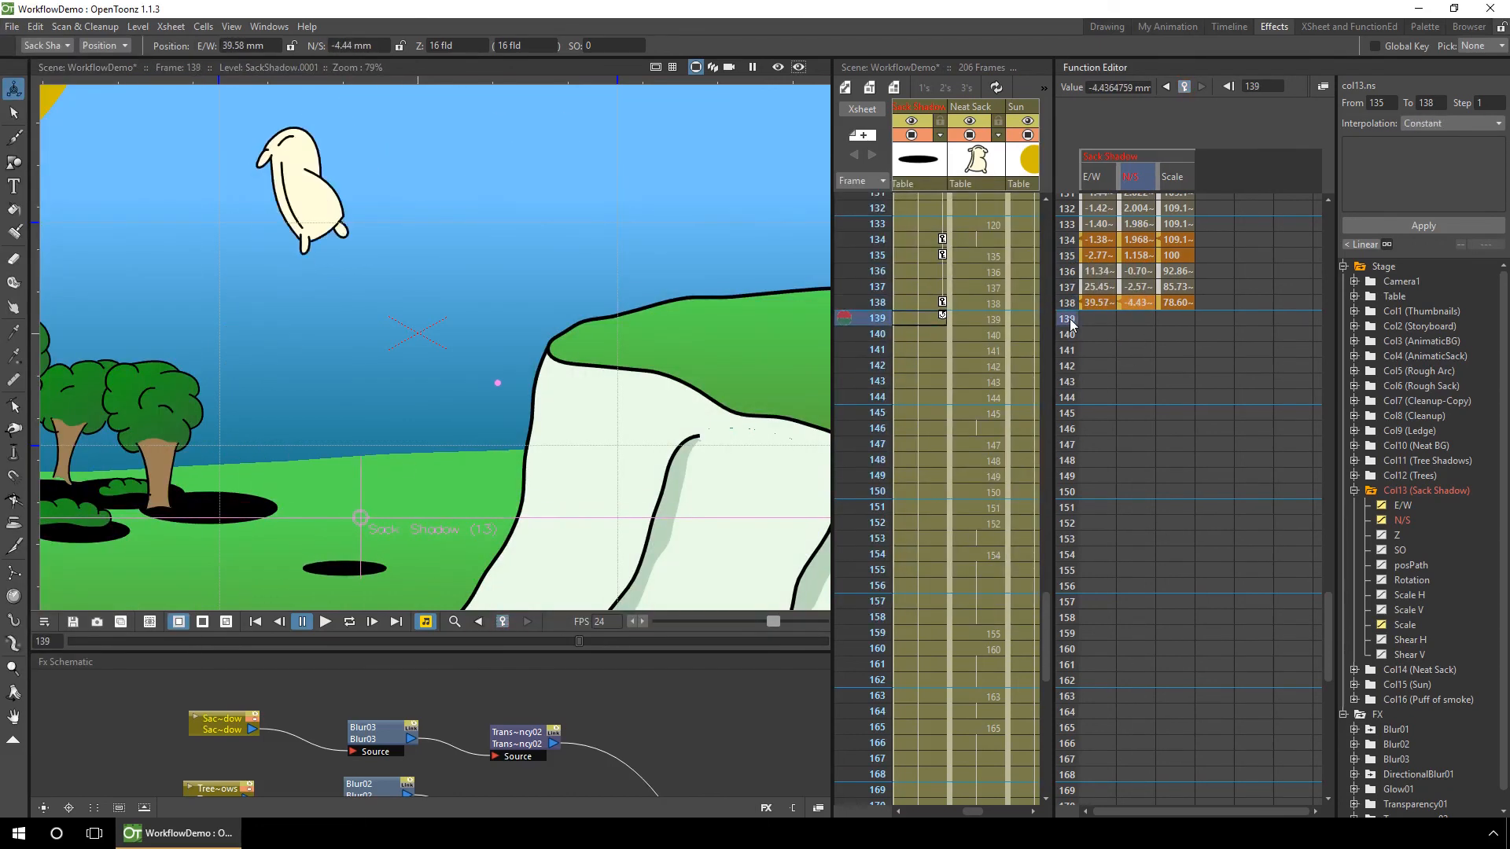
# Key the shadow onto the cliff top at frames 142, 148 and 152, keeping 72% scale through frame 148 and about 83% at frame 152.
pyautogui.click(1070, 508)
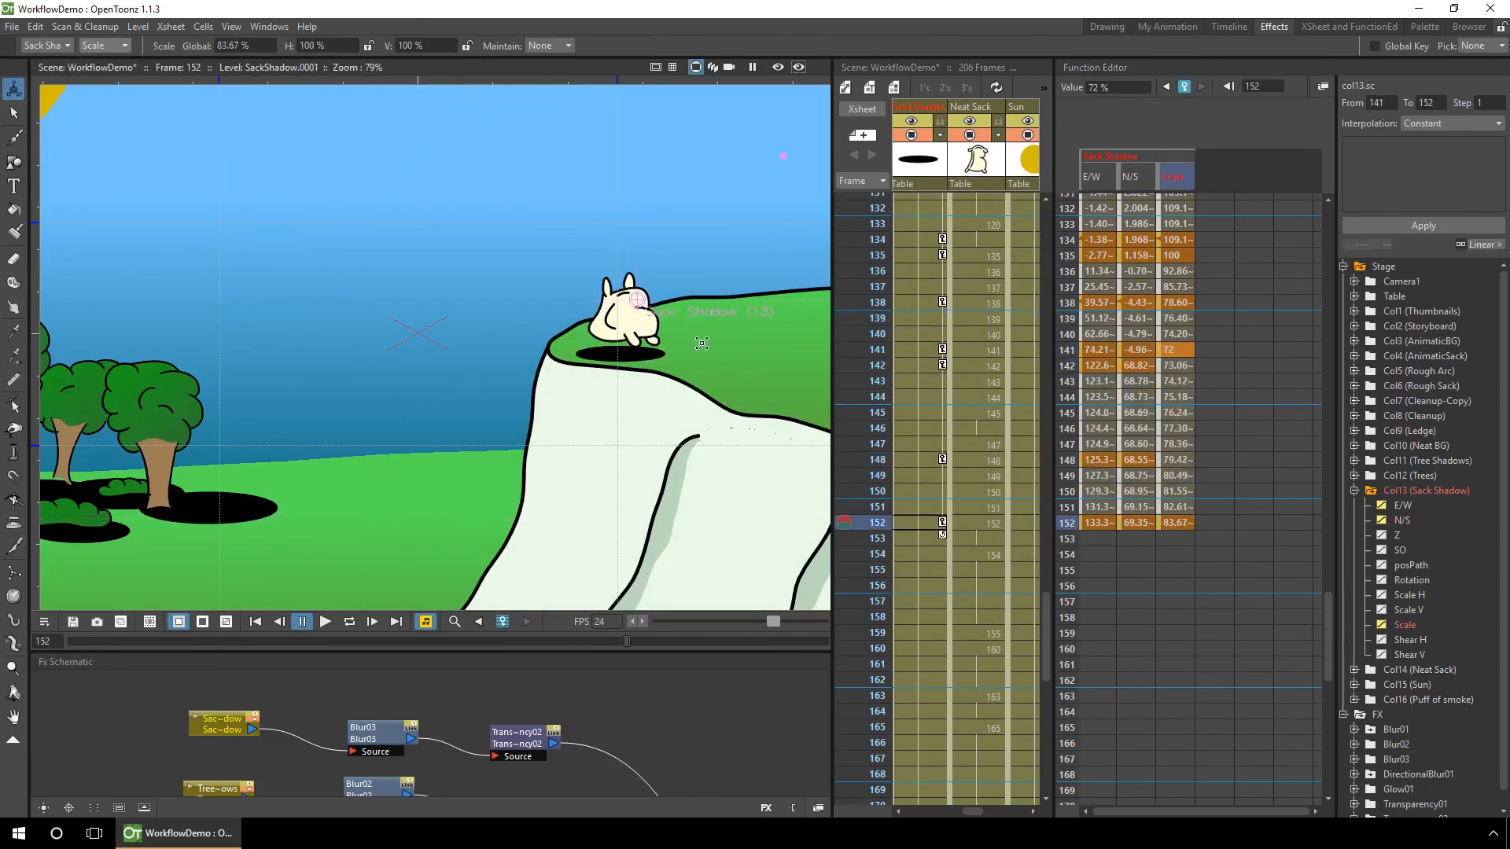
pyautogui.click(1070, 350)
pyautogui.click(1113, 385)
pyautogui.click(1062, 365)
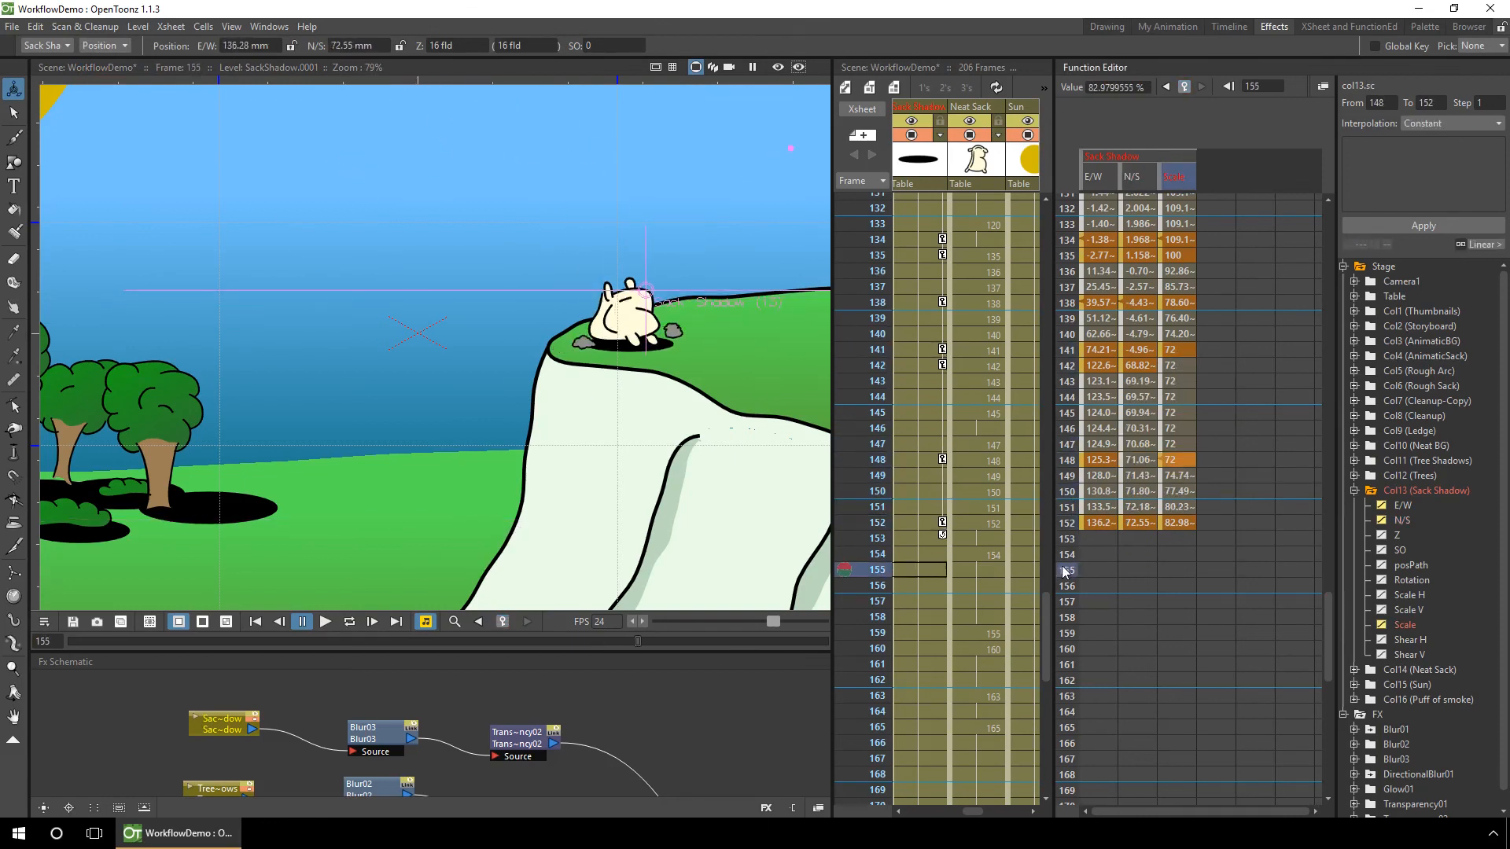
# Key the sack shadow's scale at 85%, 75%, 78% and 80% on frames 159, 160, 163 and 165, adjusting its position under the sack.
pyautogui.click(1178, 645)
pyautogui.click(1156, 617)
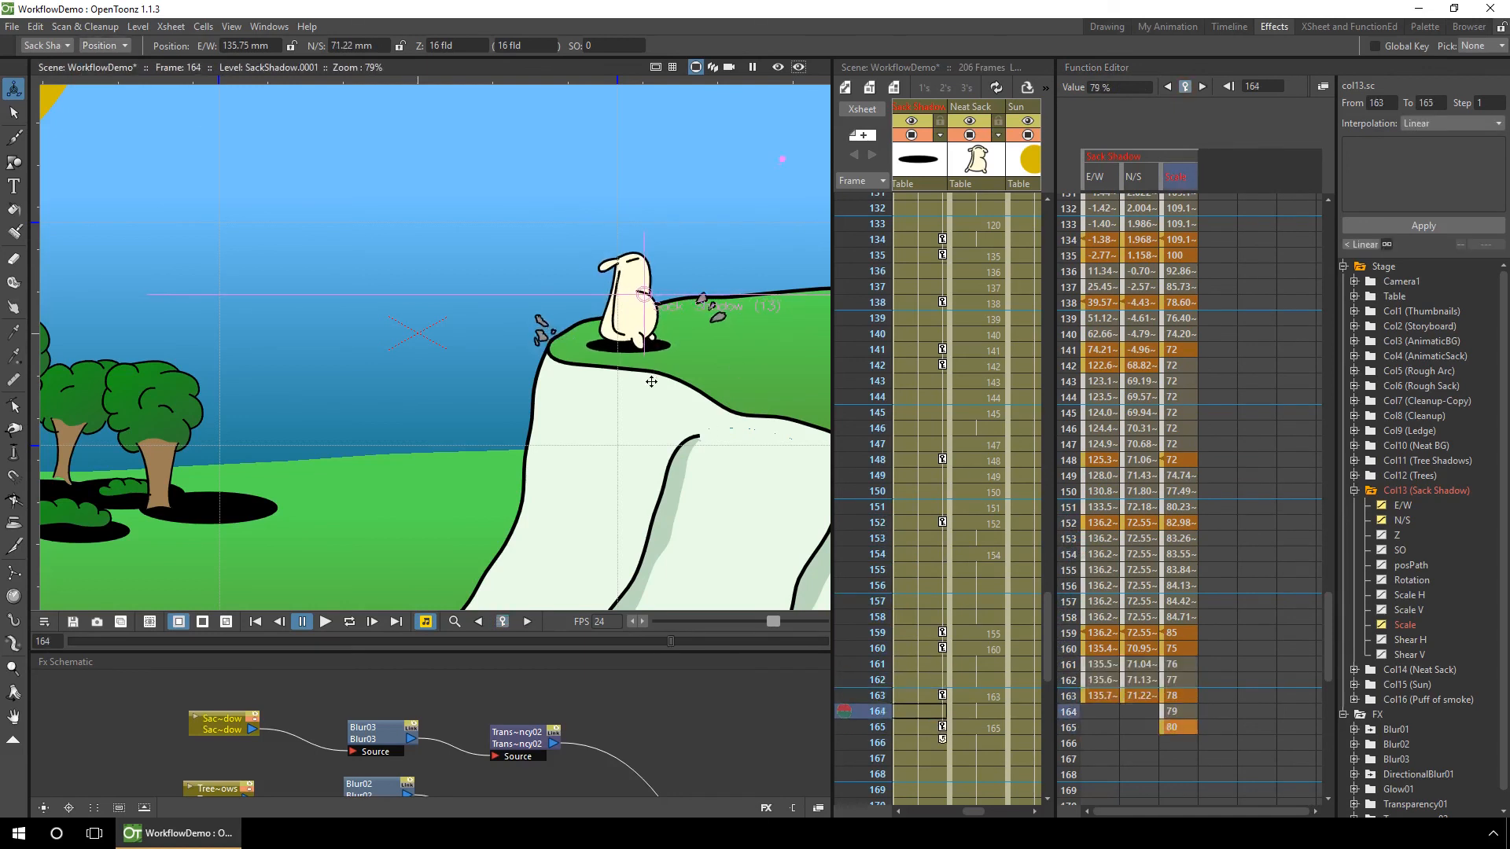
pyautogui.click(1054, 674)
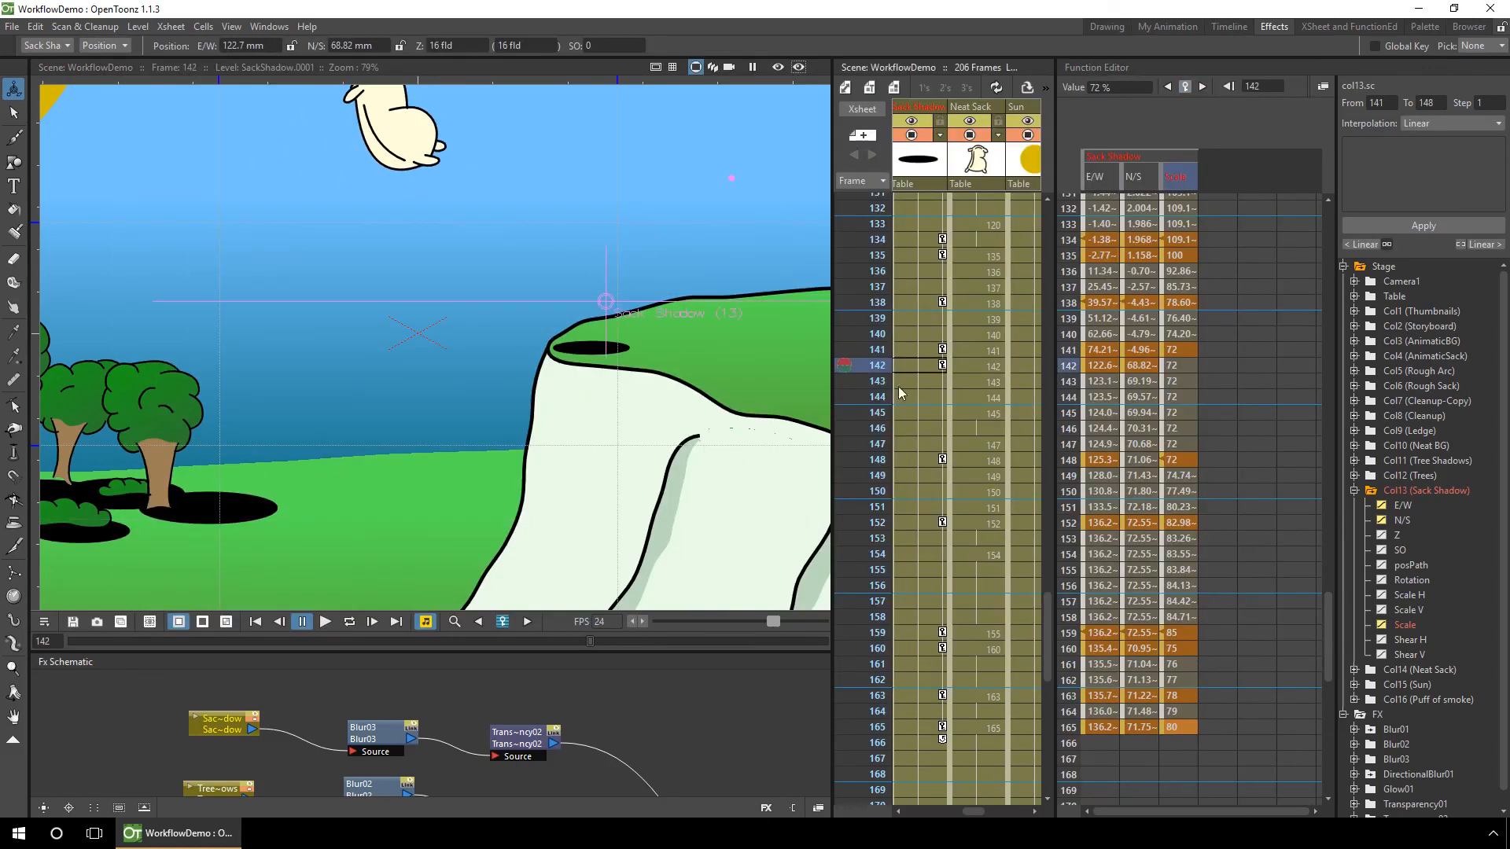
# Remove the sack shadow's keys and cells across frames 142–145 plus the frame 148 key, and key it at frame 146 near the cliff edge.
pyautogui.click(916, 381)
pyautogui.moveTo(942, 460); pyautogui.dragTo(898, 363)
pyautogui.click(942, 365)
pyautogui.press('Delete')
pyautogui.press('Delete')
pyautogui.click(912, 429)
pyautogui.moveTo(616, 460); pyautogui.dragTo(598, 349)
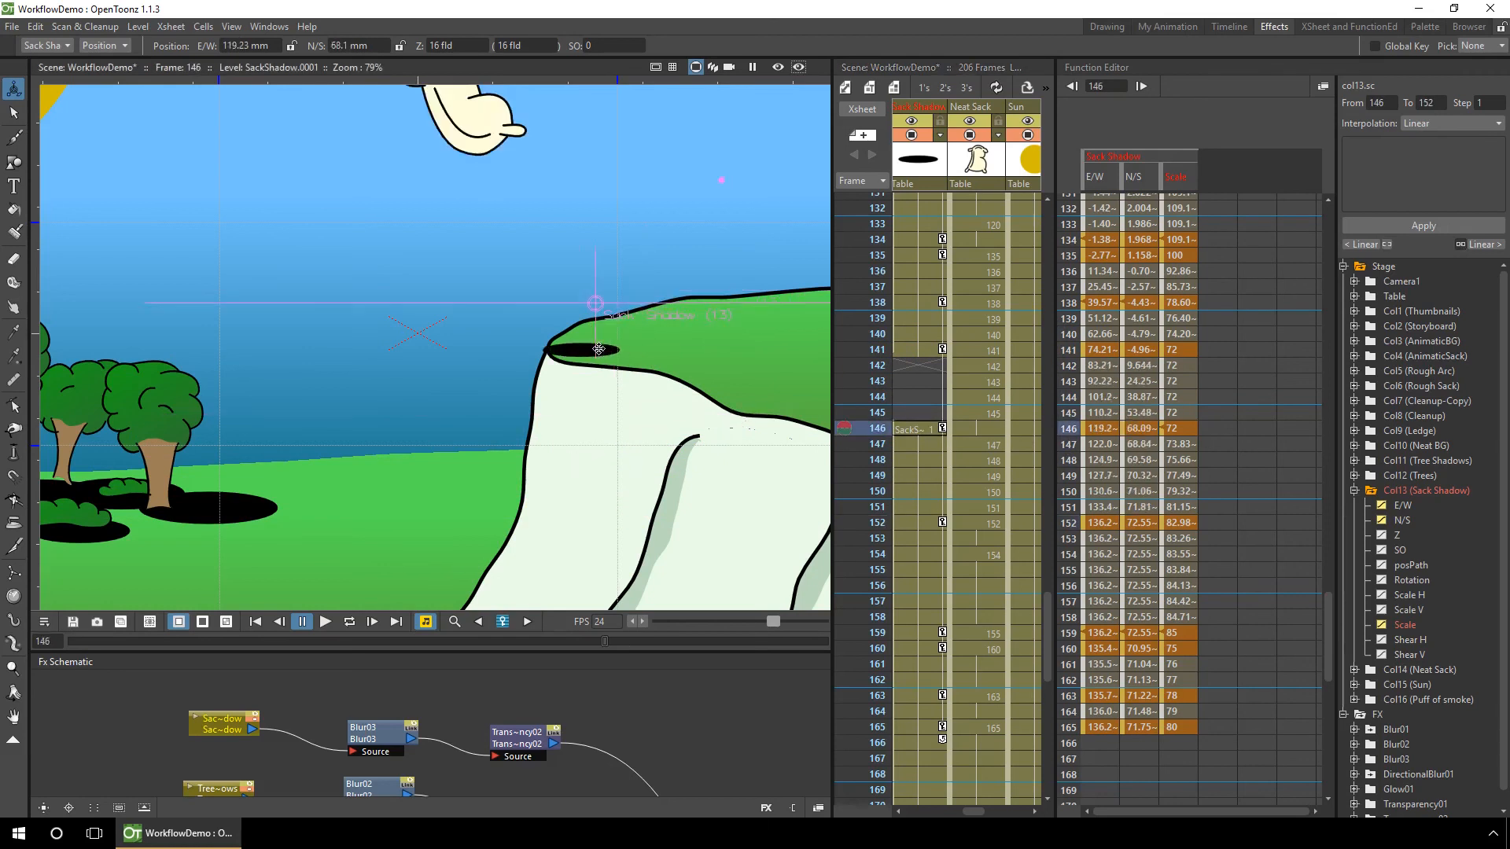
# Preview the rendered animation from the first frame to check the sack shadow through the jump.
pyautogui.hotkey('ctrl', 'r')
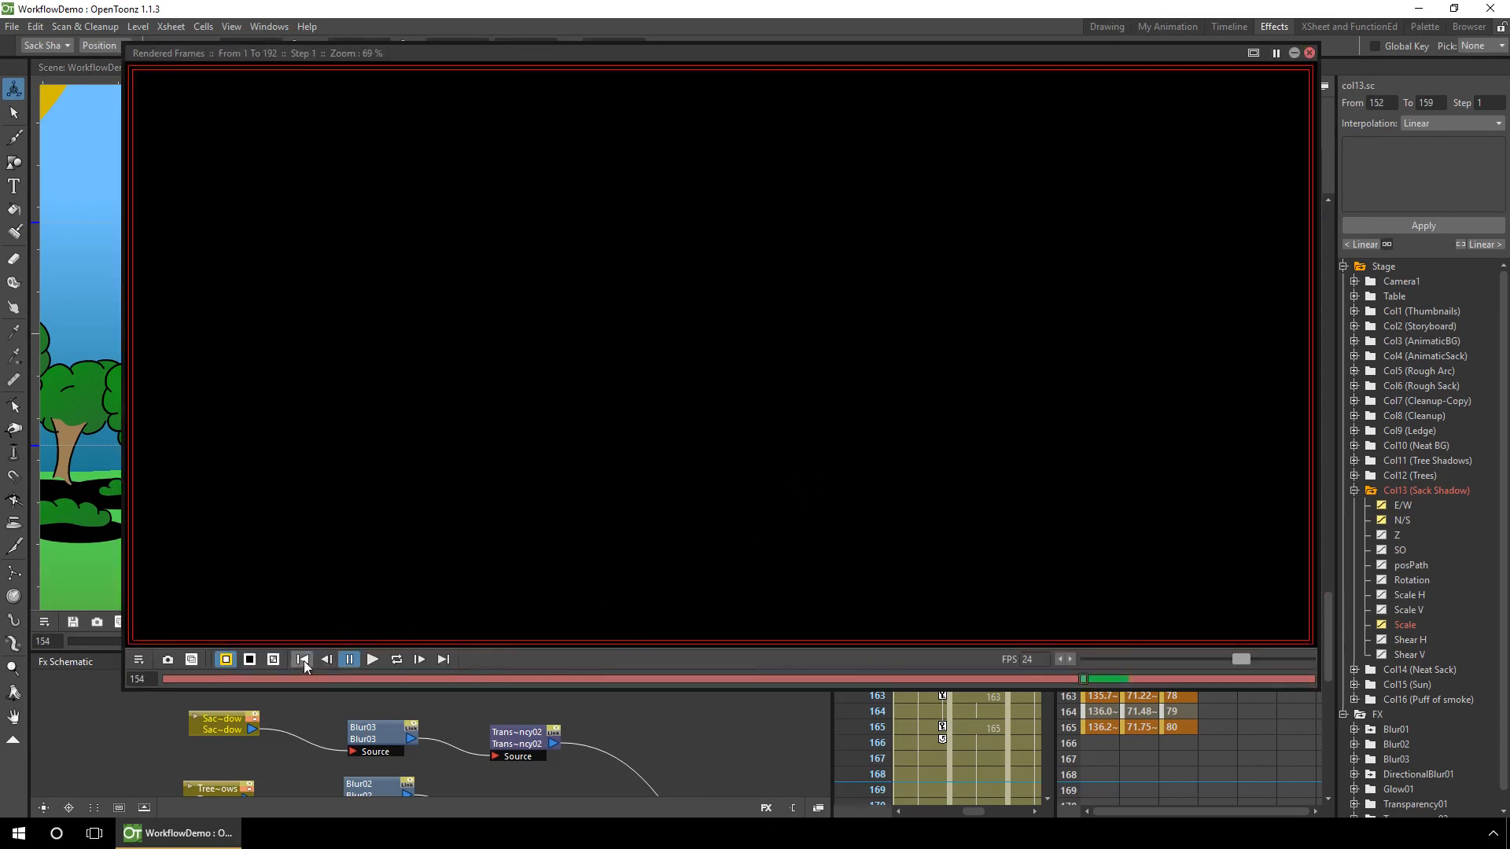
pyautogui.click(304, 661)
pyautogui.click(372, 661)
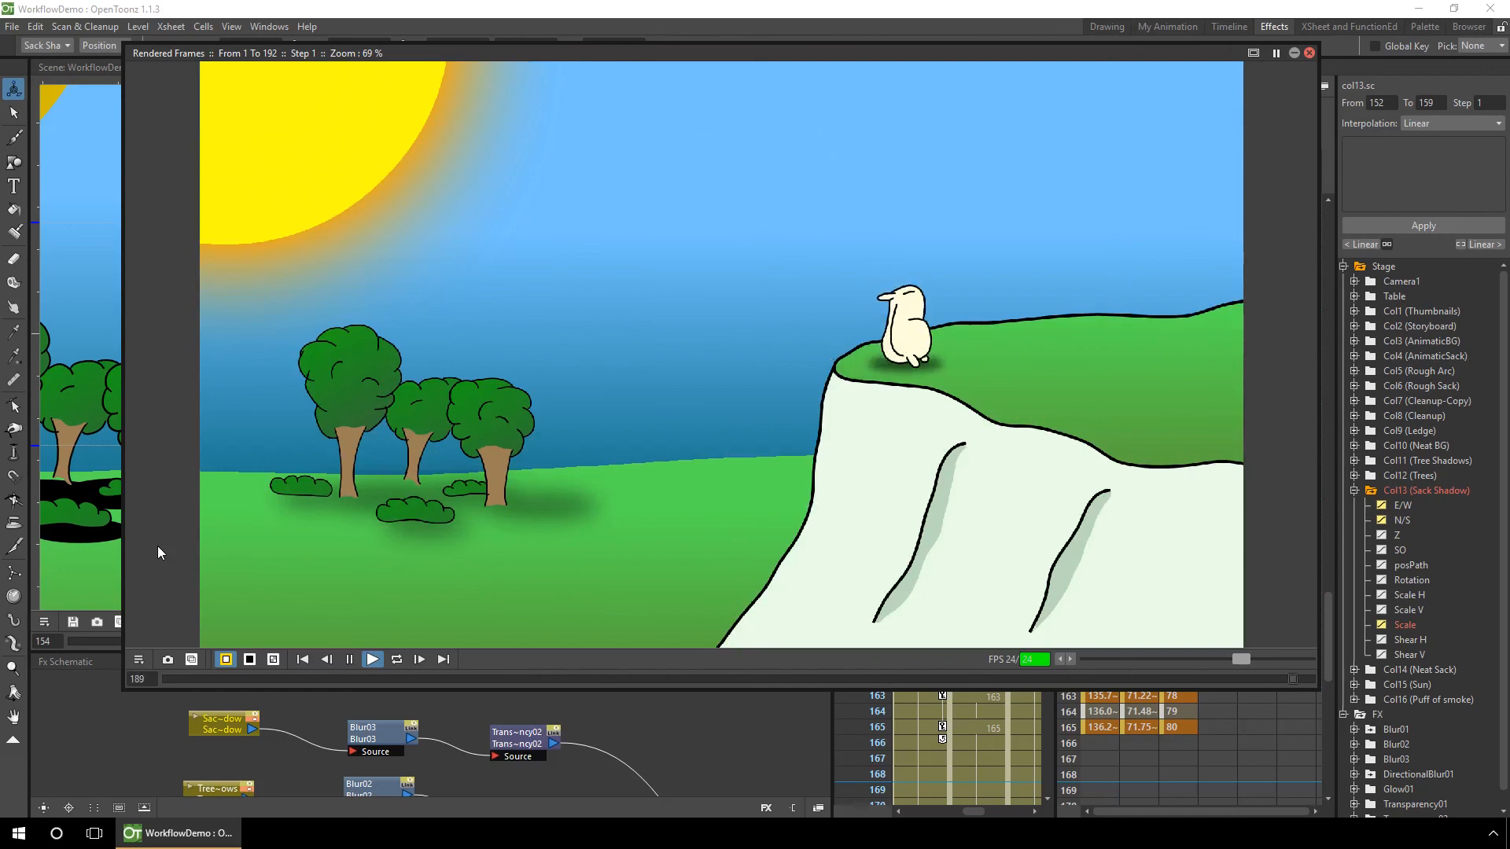
pyautogui.click(1309, 53)
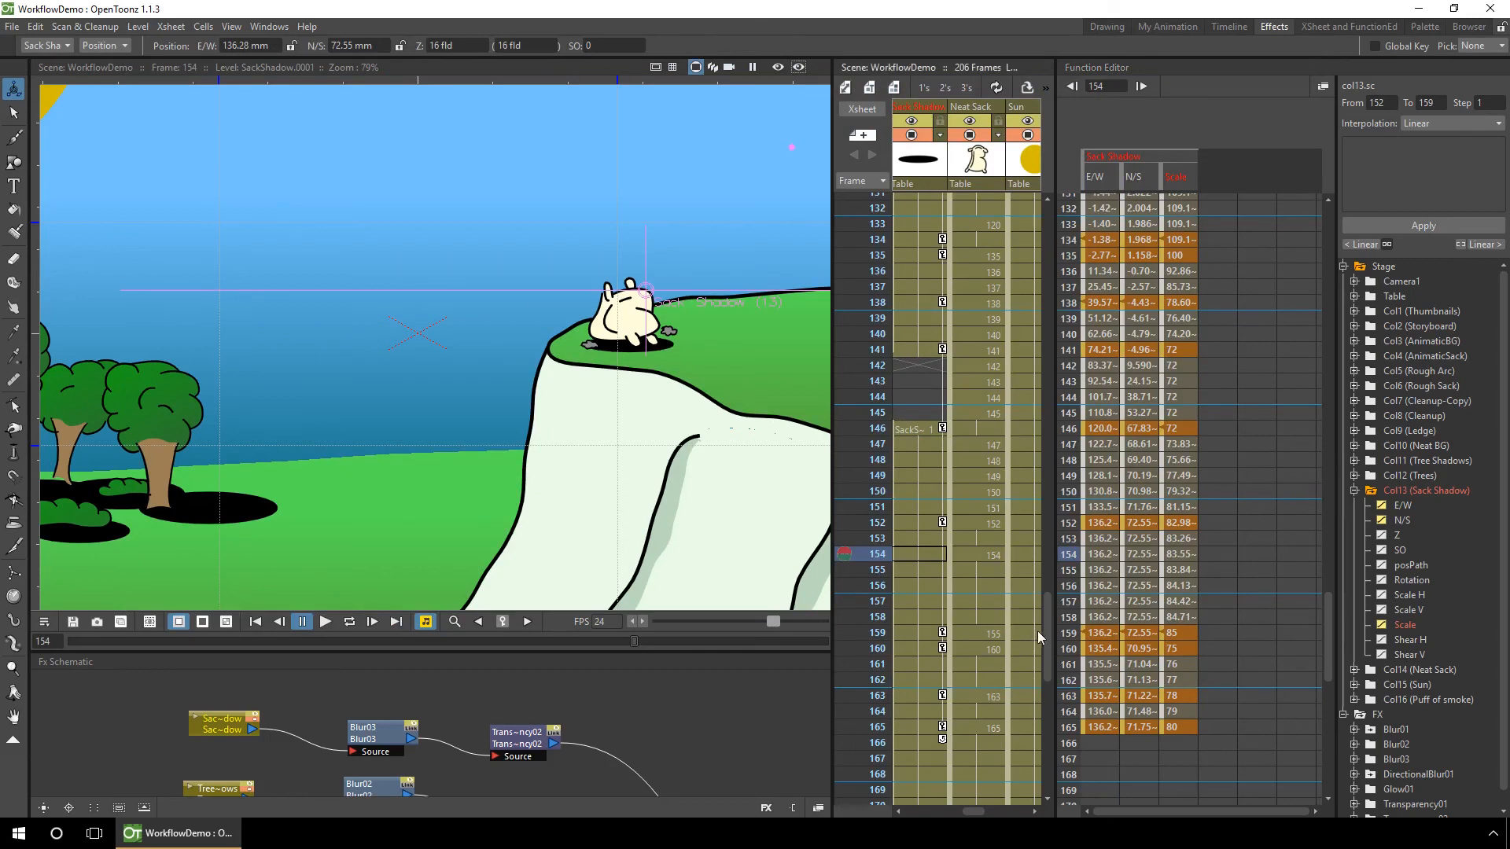
# Scrub from frame 117 to frame 146 to examine the sack shadow's path during the jump.
pyautogui.moveTo(1049, 643); pyautogui.dragTo(1027, 587)
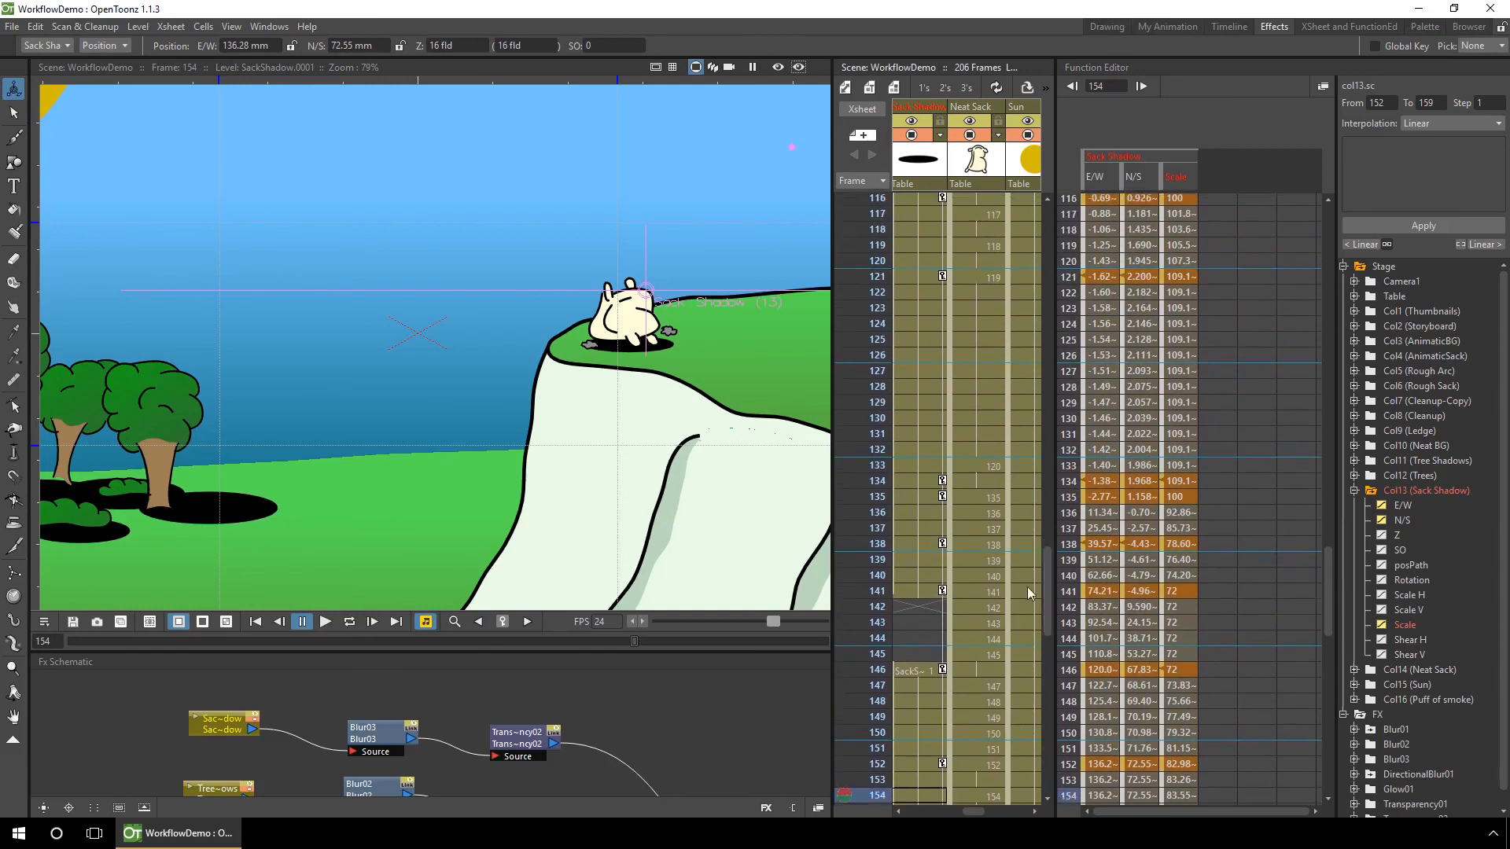
pyautogui.click(879, 218)
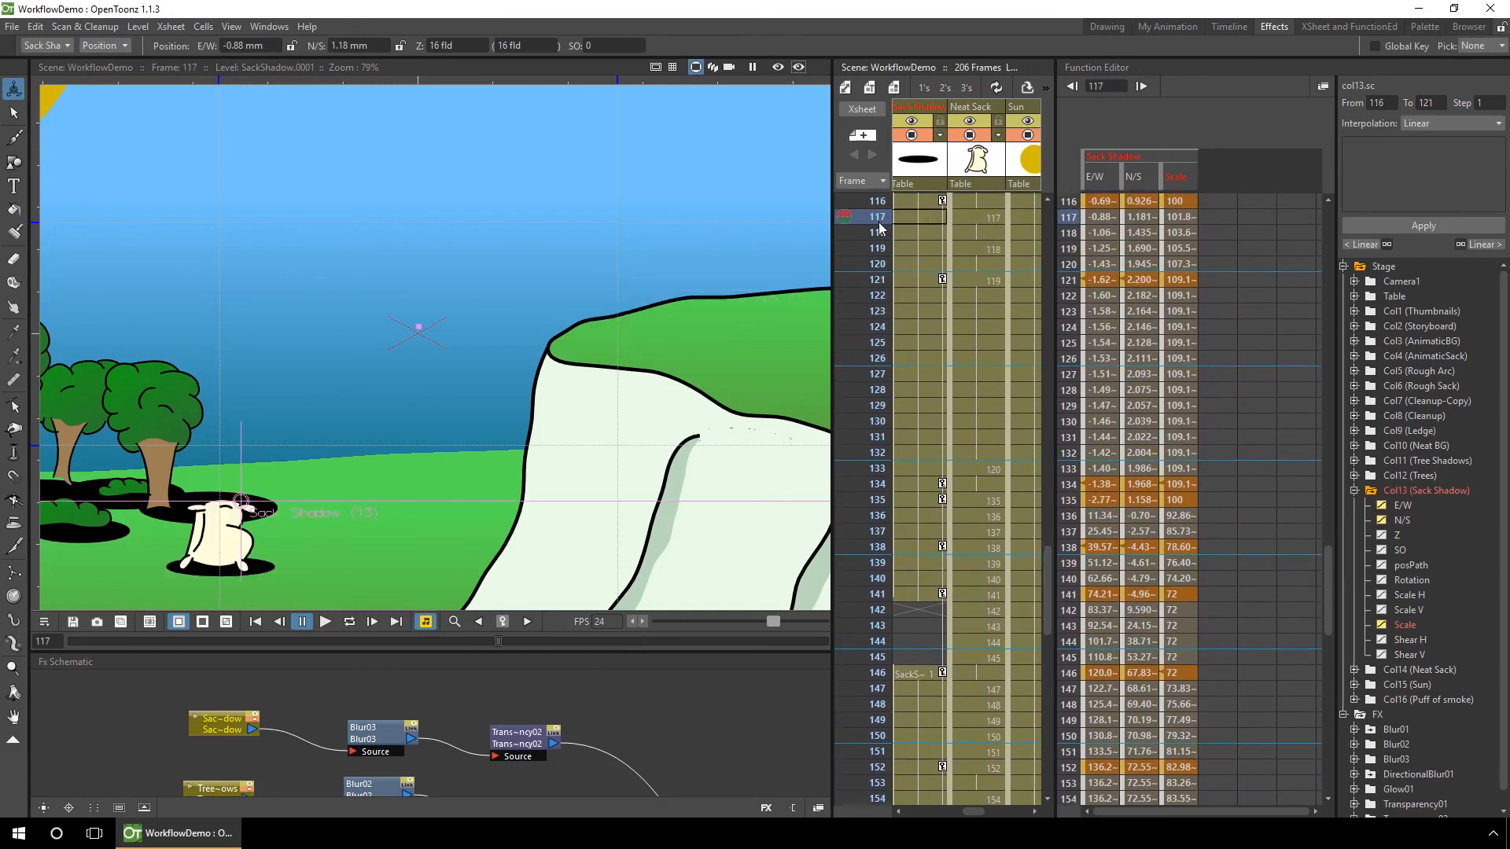
pyautogui.moveTo(873, 223); pyautogui.dragTo(865, 680)
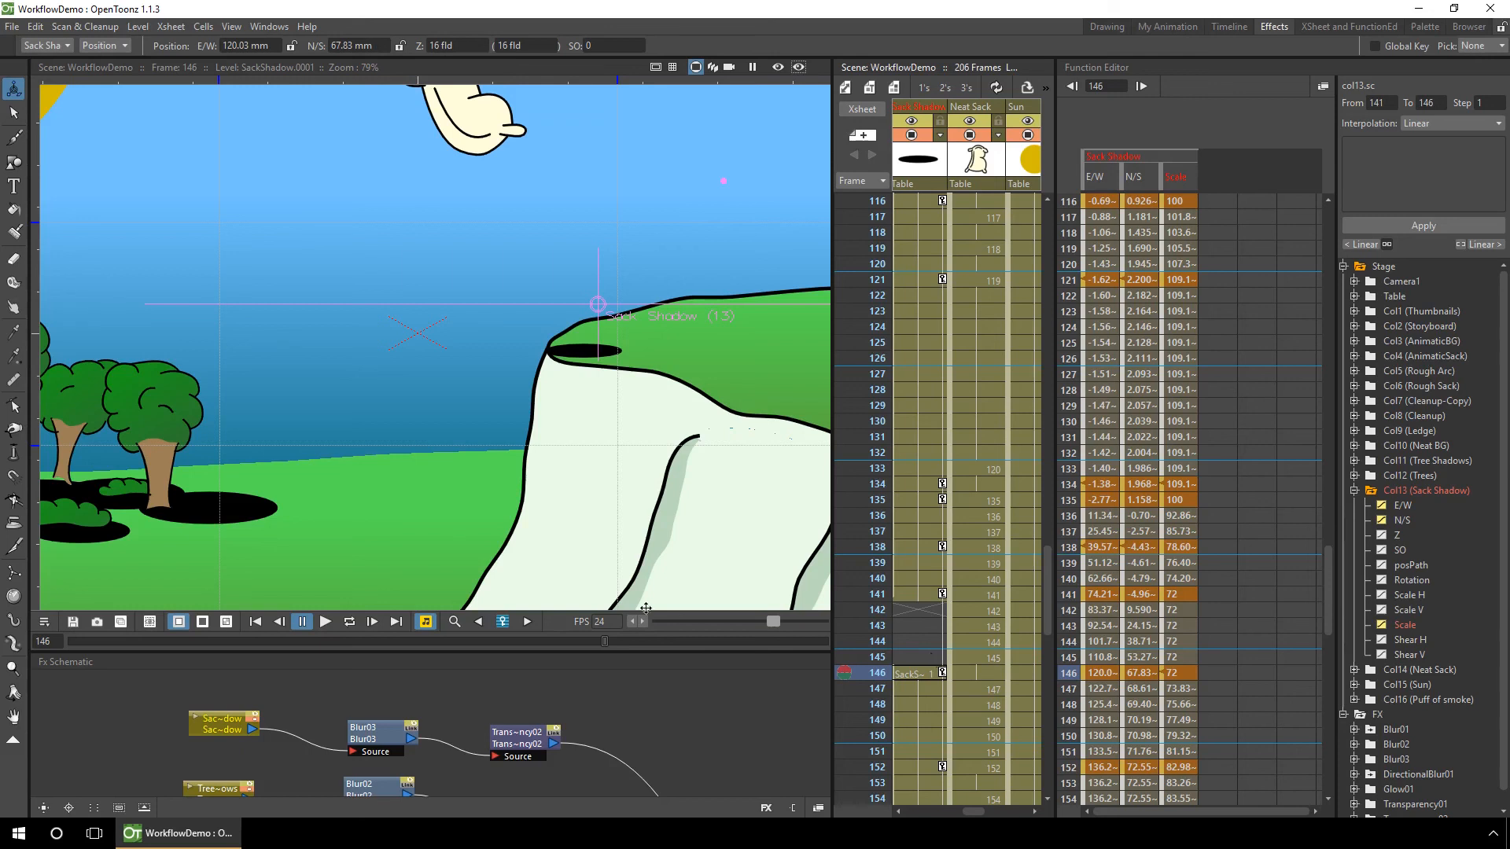
# Scrub from frame 153 to frame 158 to examine the puff of smoke at the landing.
pyautogui.moveTo(1046, 573); pyautogui.dragTo(1045, 660)
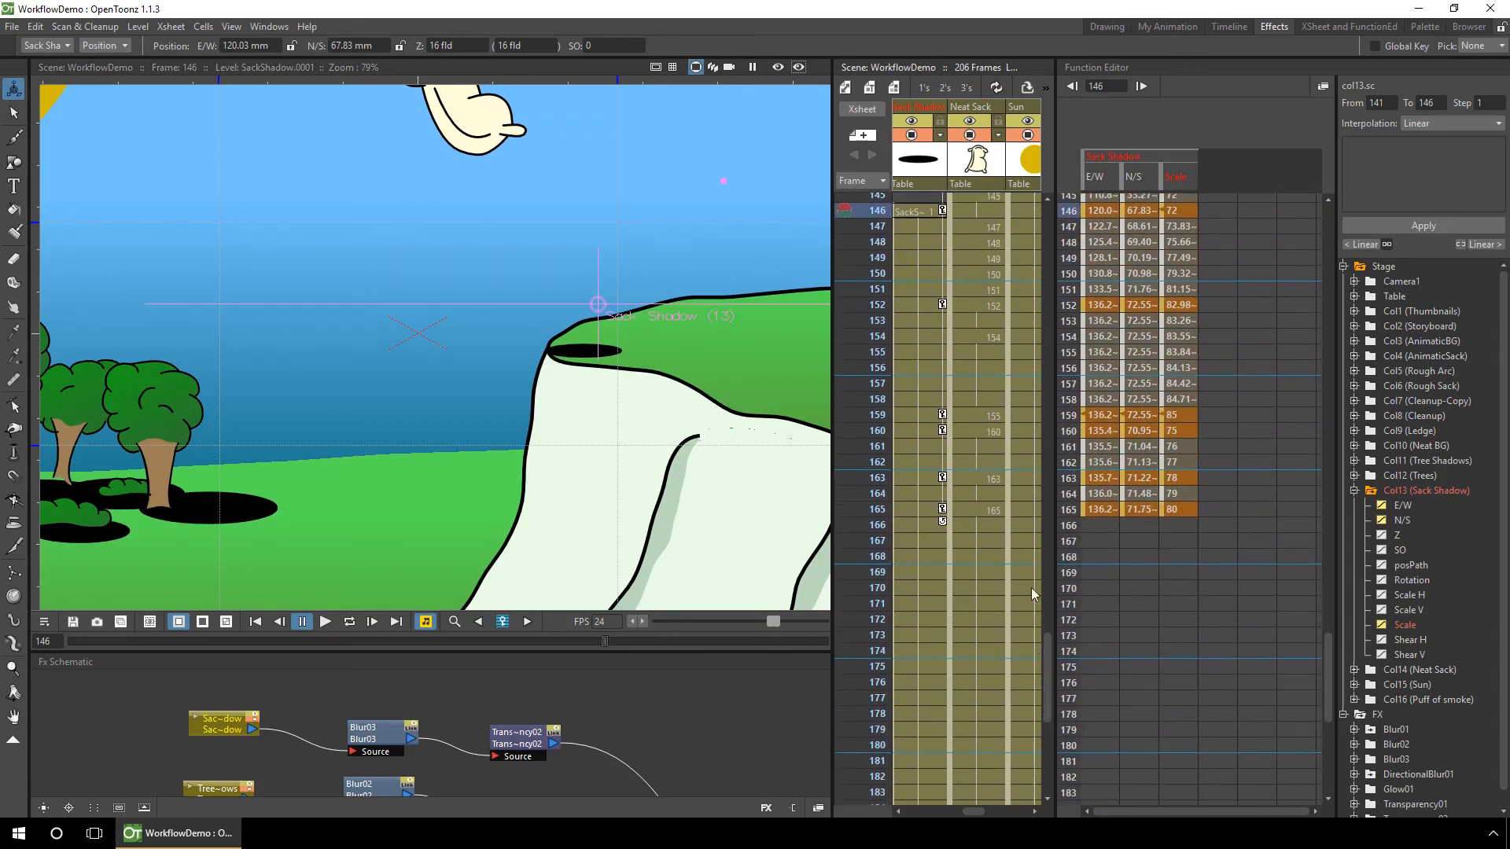
pyautogui.click(896, 335)
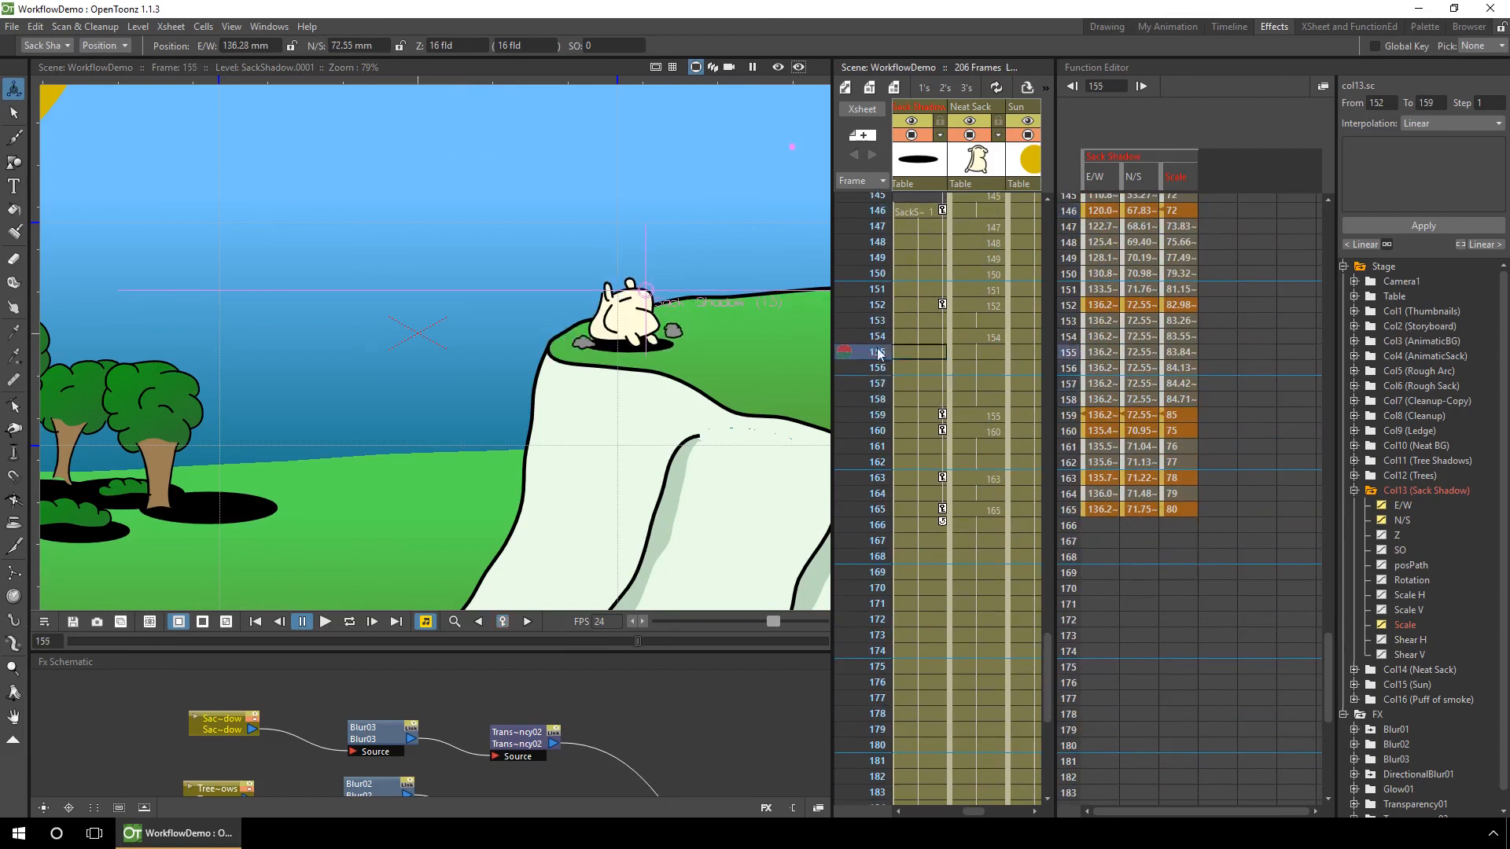
pyautogui.moveTo(975, 811); pyautogui.dragTo(1016, 813)
pyautogui.click(876, 321)
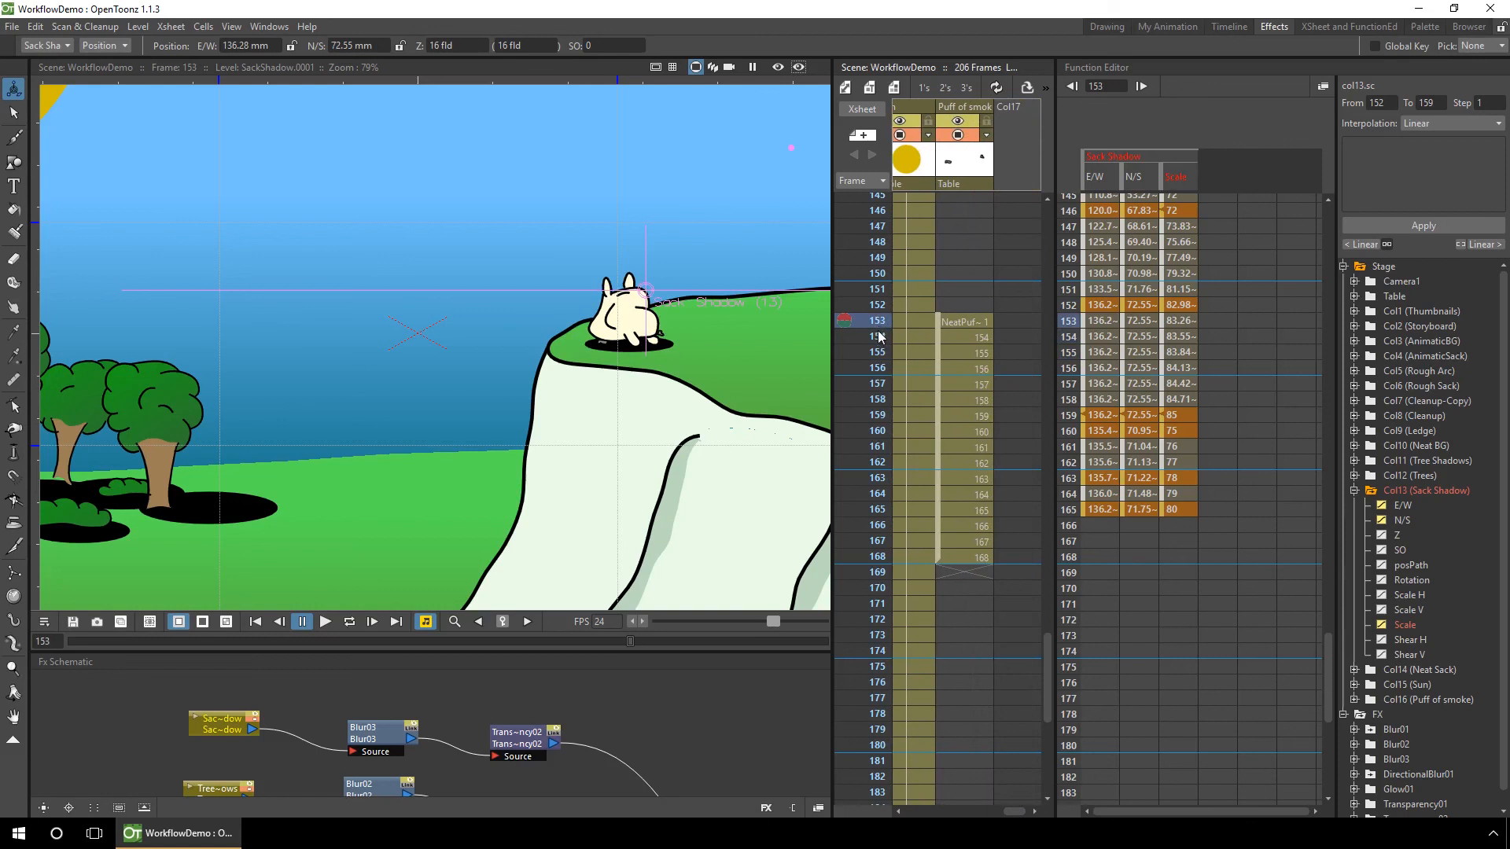
pyautogui.moveTo(878, 322); pyautogui.dragTo(893, 405)
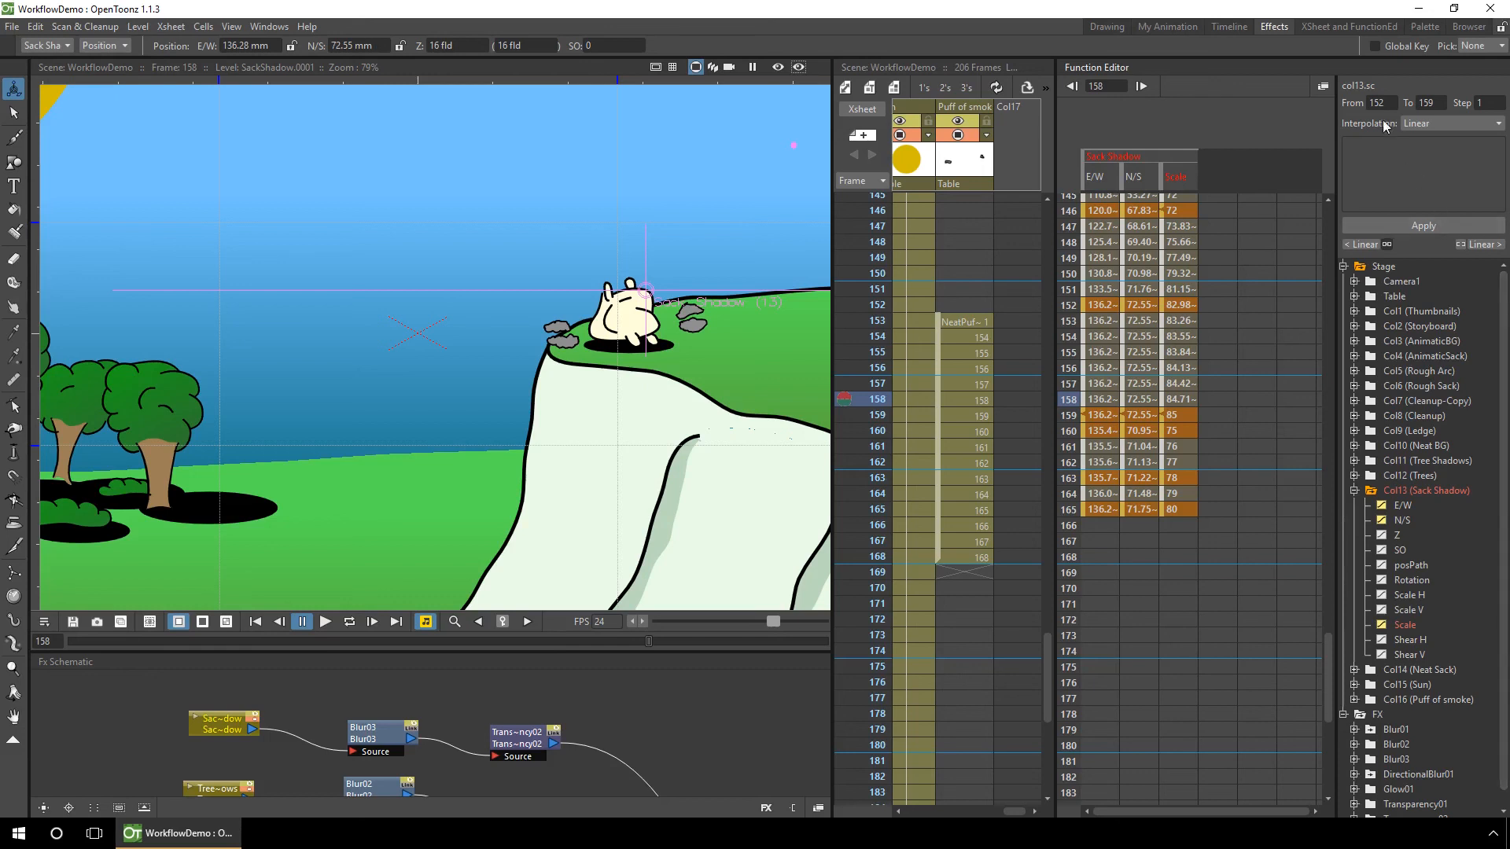
# Recolour the smoke puff's outlines on frame 153 with the grey color_2 style.
pyautogui.click(1162, 27)
pyautogui.moveTo(153, 240); pyautogui.dragTo(196, 241)
pyautogui.click(473, 124)
pyautogui.scroll(15, 951, 505)
pyautogui.click(69, 353)
# Select all smoke puff strokes on frame 154 and recolour them with the grey color_2 style.
pyautogui.click(504, 125)
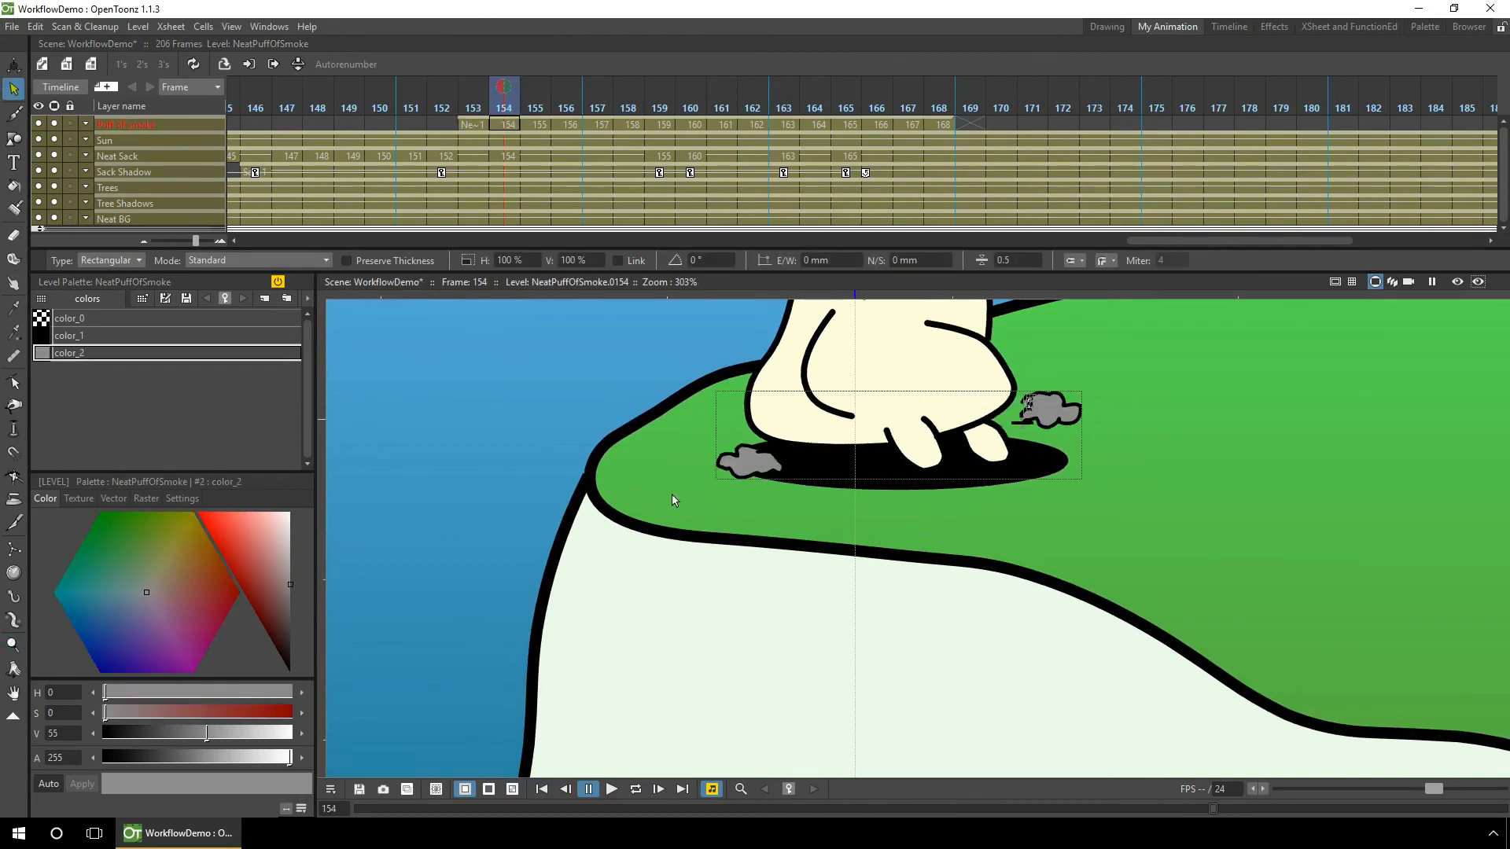
pyautogui.hotkey('ctrl', 'a')
pyautogui.click(502, 125)
pyautogui.hotkey('ctrl', 'a')
pyautogui.click(168, 354)
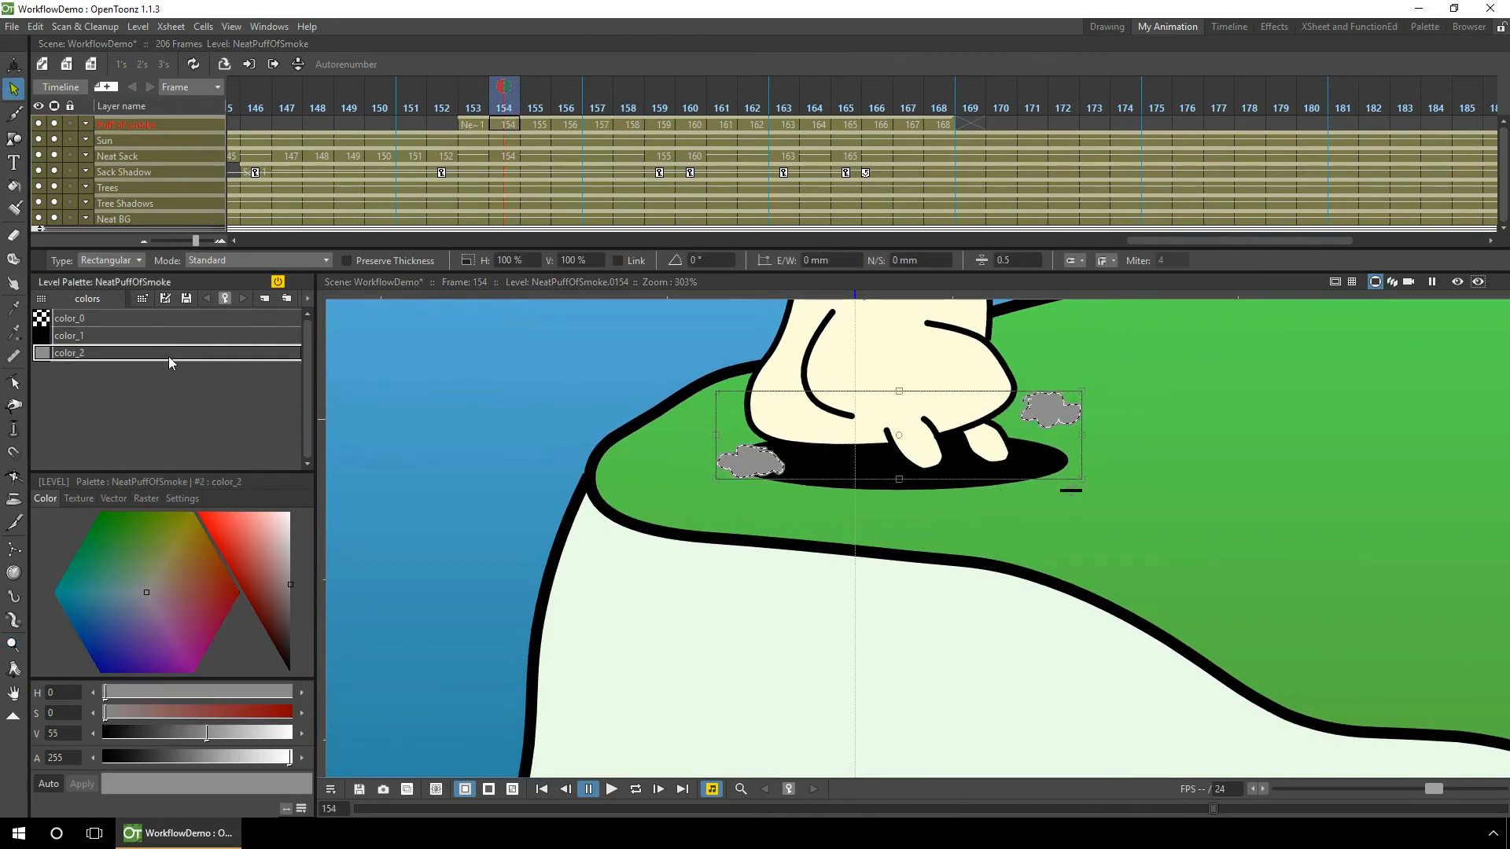
# Apply the grey color_2 style to the smoke puff outlines on frames 155 to 159.
pyautogui.click(535, 125)
pyautogui.click(566, 125)
pyautogui.click(598, 125)
pyautogui.click(135, 355)
pyautogui.click(628, 125)
pyautogui.click(177, 351)
pyautogui.click(661, 125)
# Apply the grey color_2 style to the smoke puff outlines on frames 160 to 165.
pyautogui.click(692, 125)
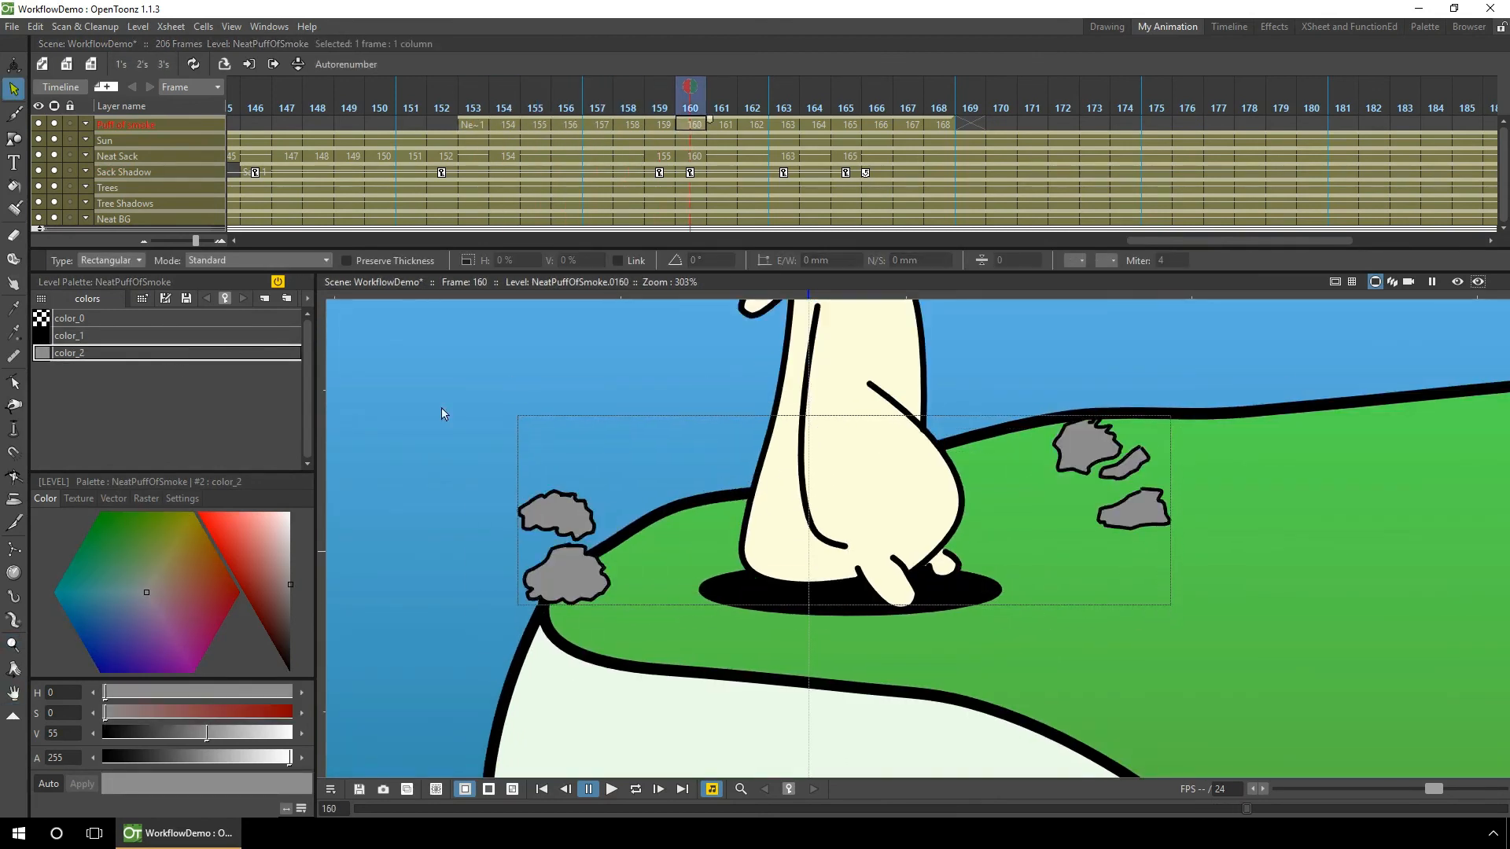
pyautogui.click(178, 354)
pyautogui.click(723, 125)
pyautogui.click(754, 125)
pyautogui.click(785, 125)
pyautogui.click(816, 125)
pyautogui.click(179, 354)
pyautogui.click(847, 125)
pyautogui.click(179, 354)
# Recolour the smoke puff outlines on frames 166 to 168 with color_2, save the scene and return to frame 153.
pyautogui.click(879, 125)
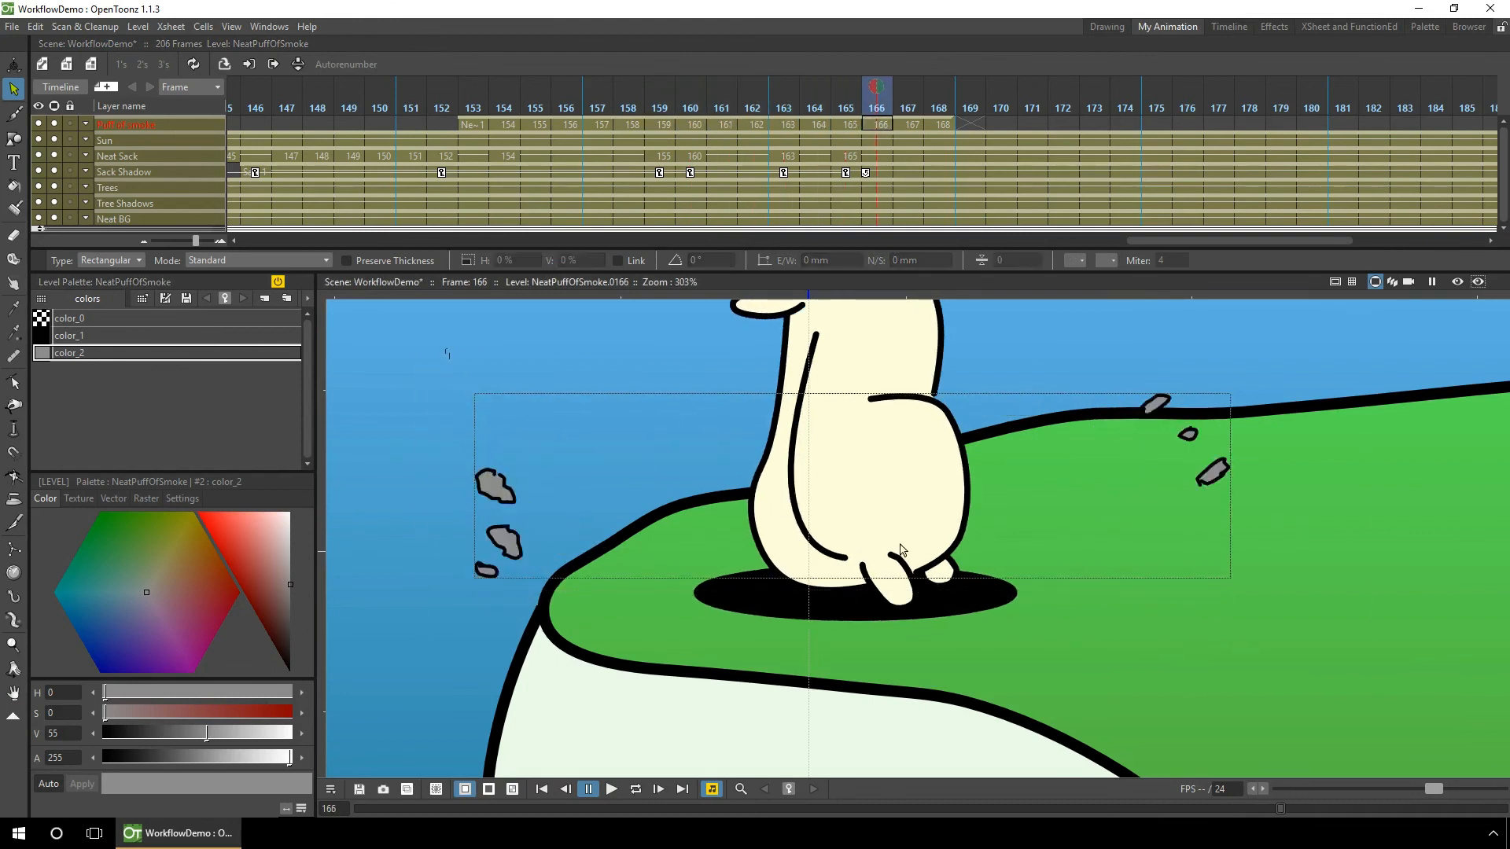
pyautogui.click(188, 353)
pyautogui.click(910, 125)
pyautogui.click(941, 125)
pyautogui.hotkey('ctrl', 's')
pyautogui.moveTo(473, 108)
pyautogui.mouseDown()
pyautogui.moveTo(814, 108)
pyautogui.moveTo(474, 108)
pyautogui.mouseUp()
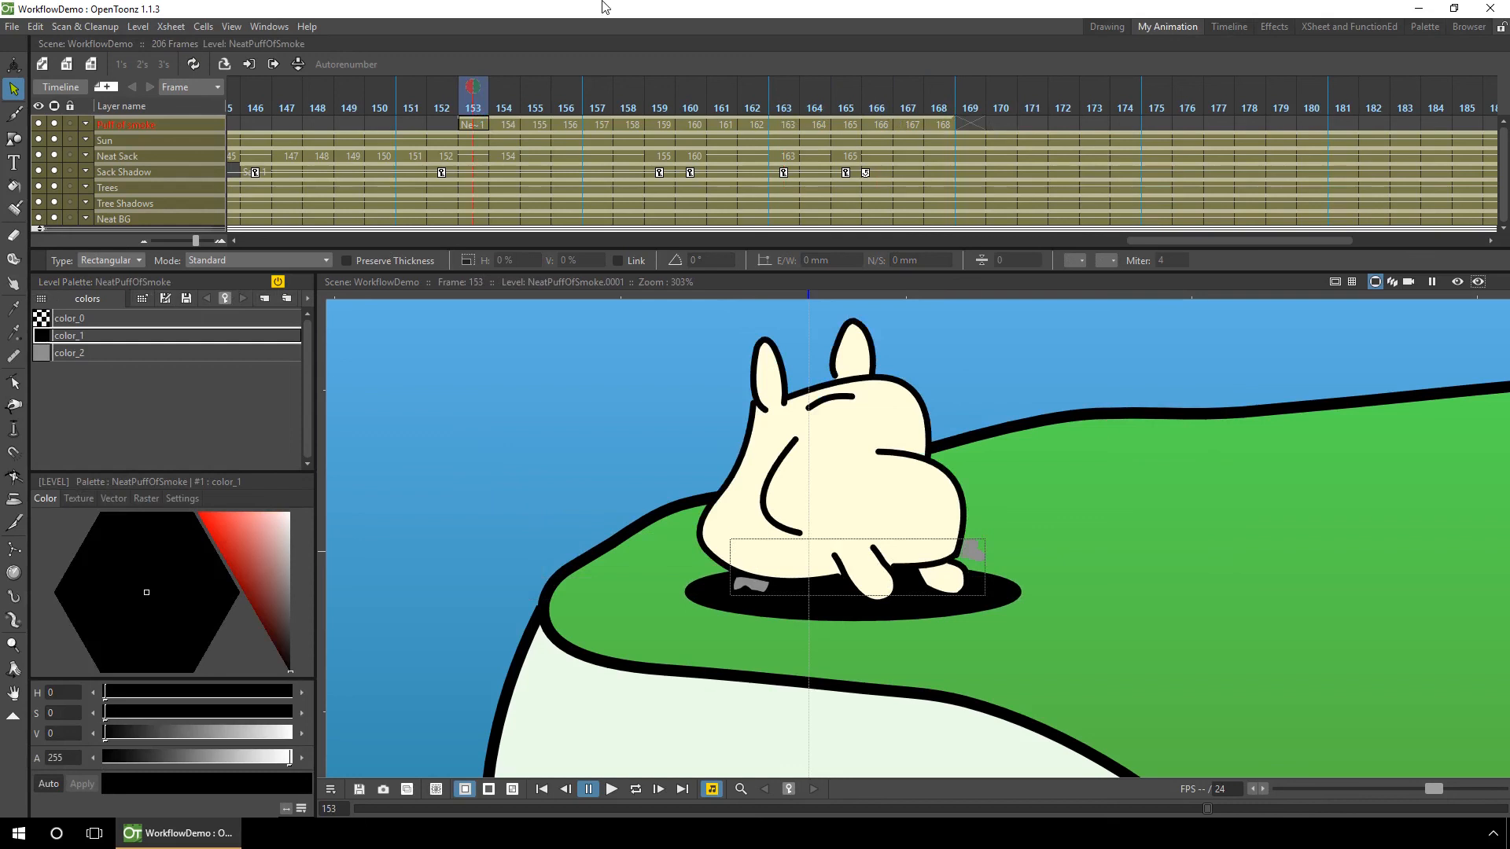
# Chain a 1 mm Blur effect and a Transparency effect after the puff of smoke node in the Fx schematic.
pyautogui.click(1273, 28)
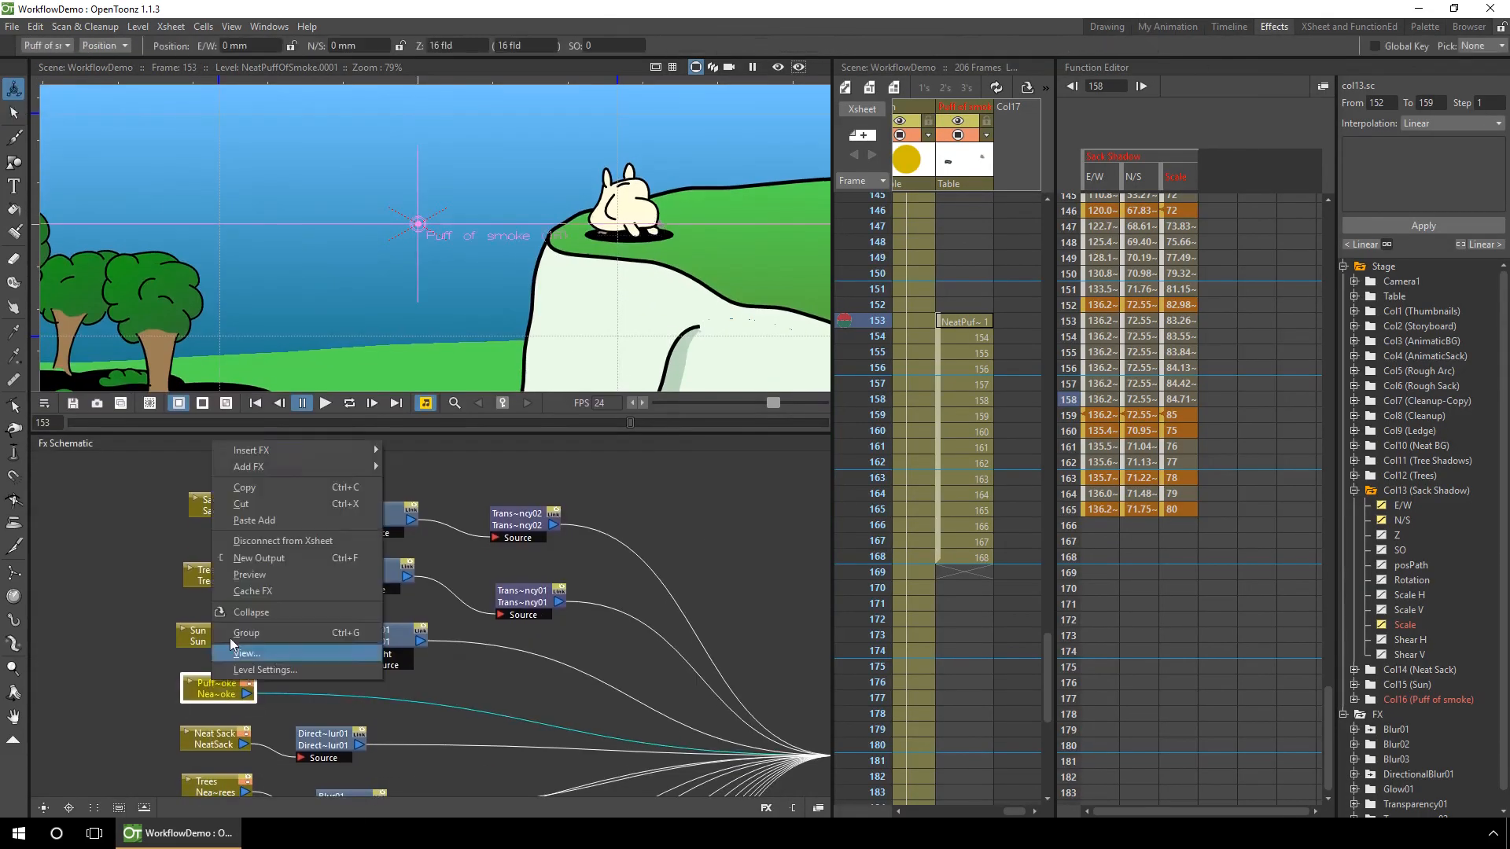
pyautogui.click(286, 650)
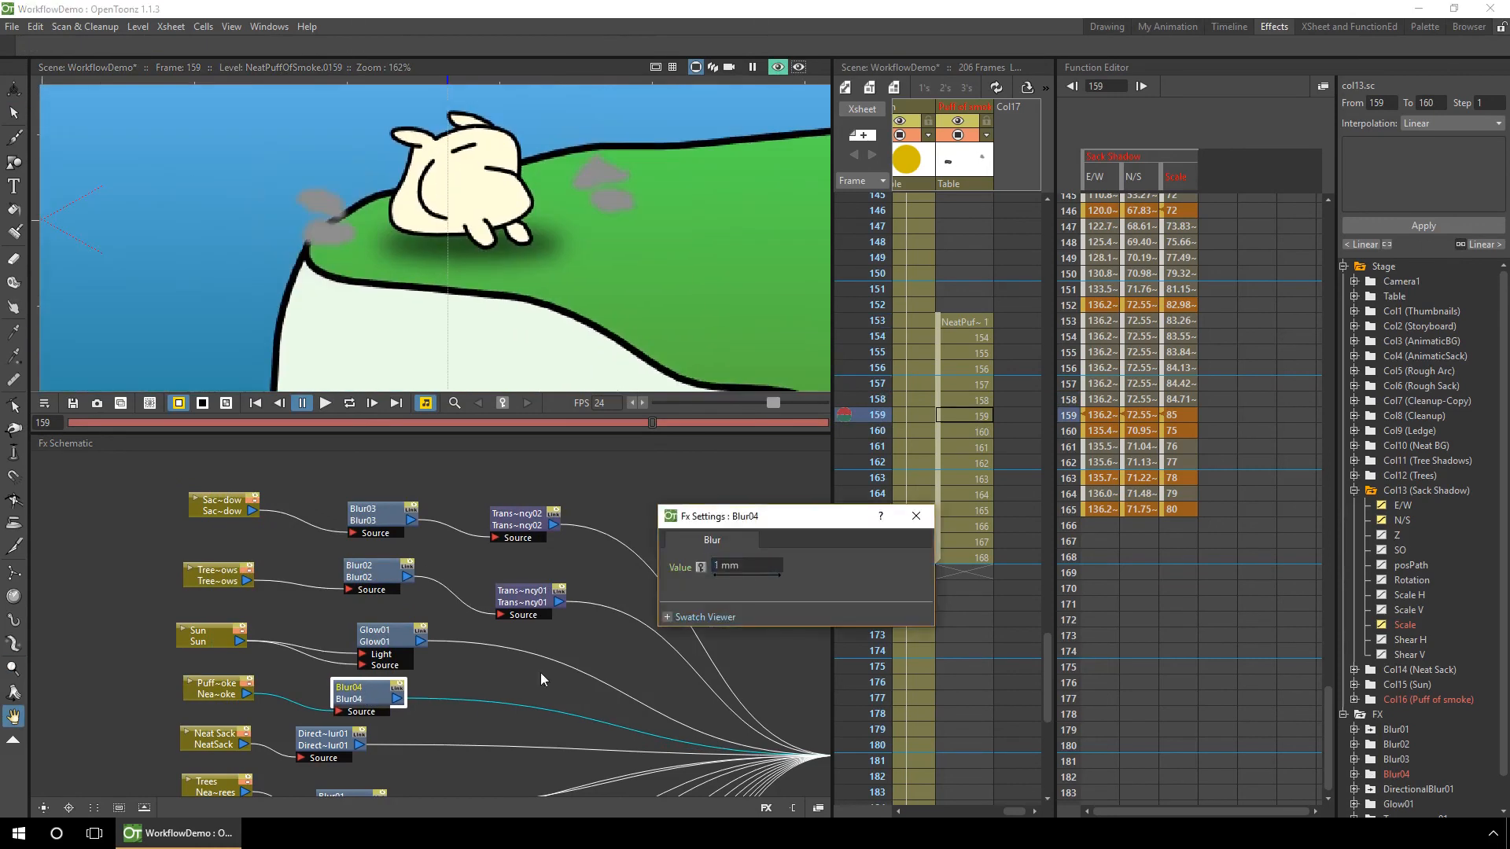
pyautogui.rightClick(366, 696)
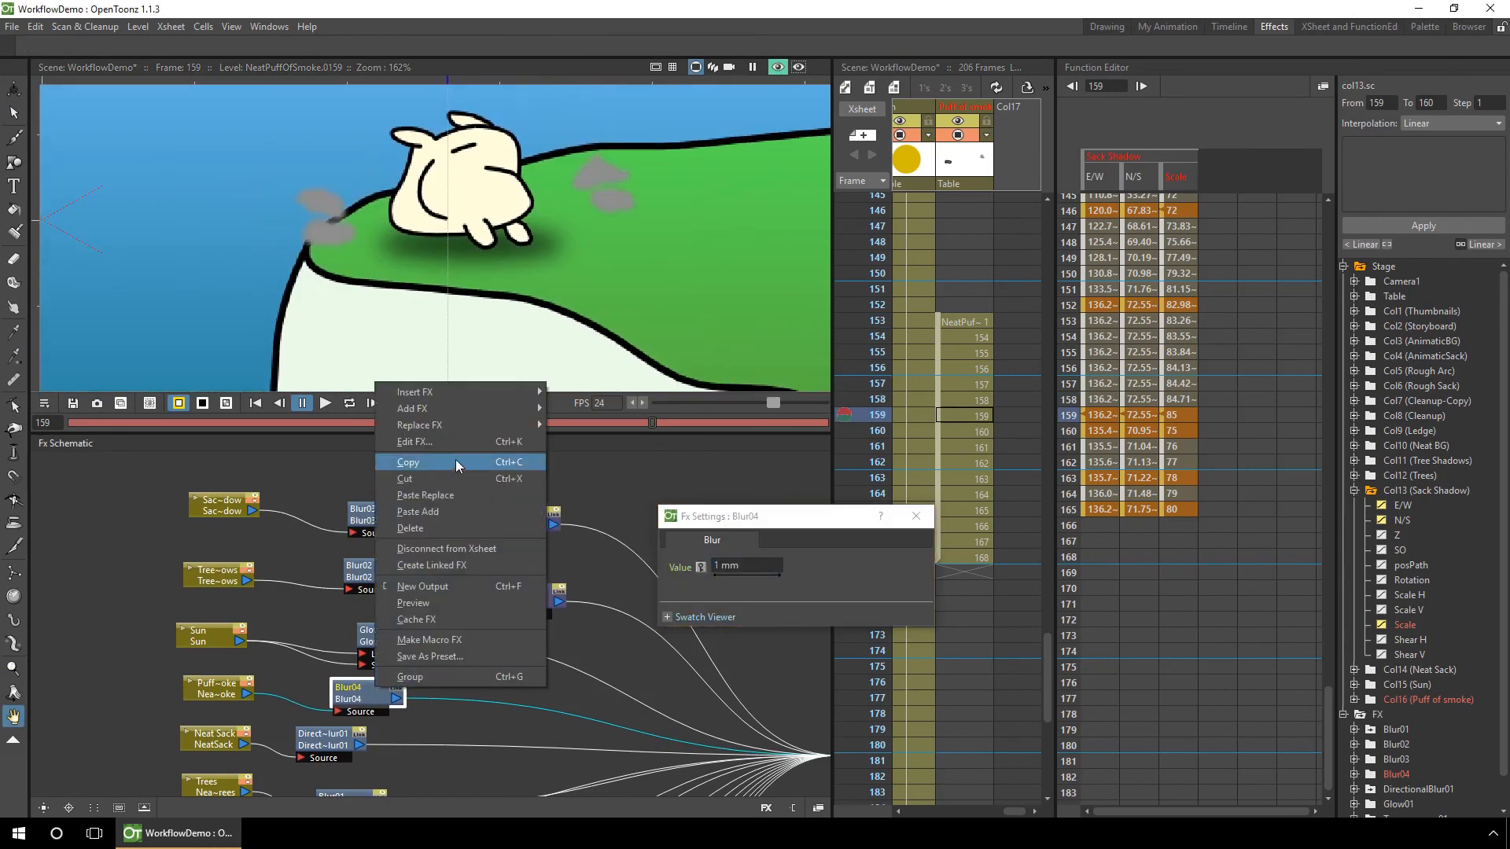
pyautogui.click(388, 556)
# Key the smoke puff's transparency intensity at 0 on frames 153 and 163 and at 100 on frame 169.
pyautogui.click(875, 321)
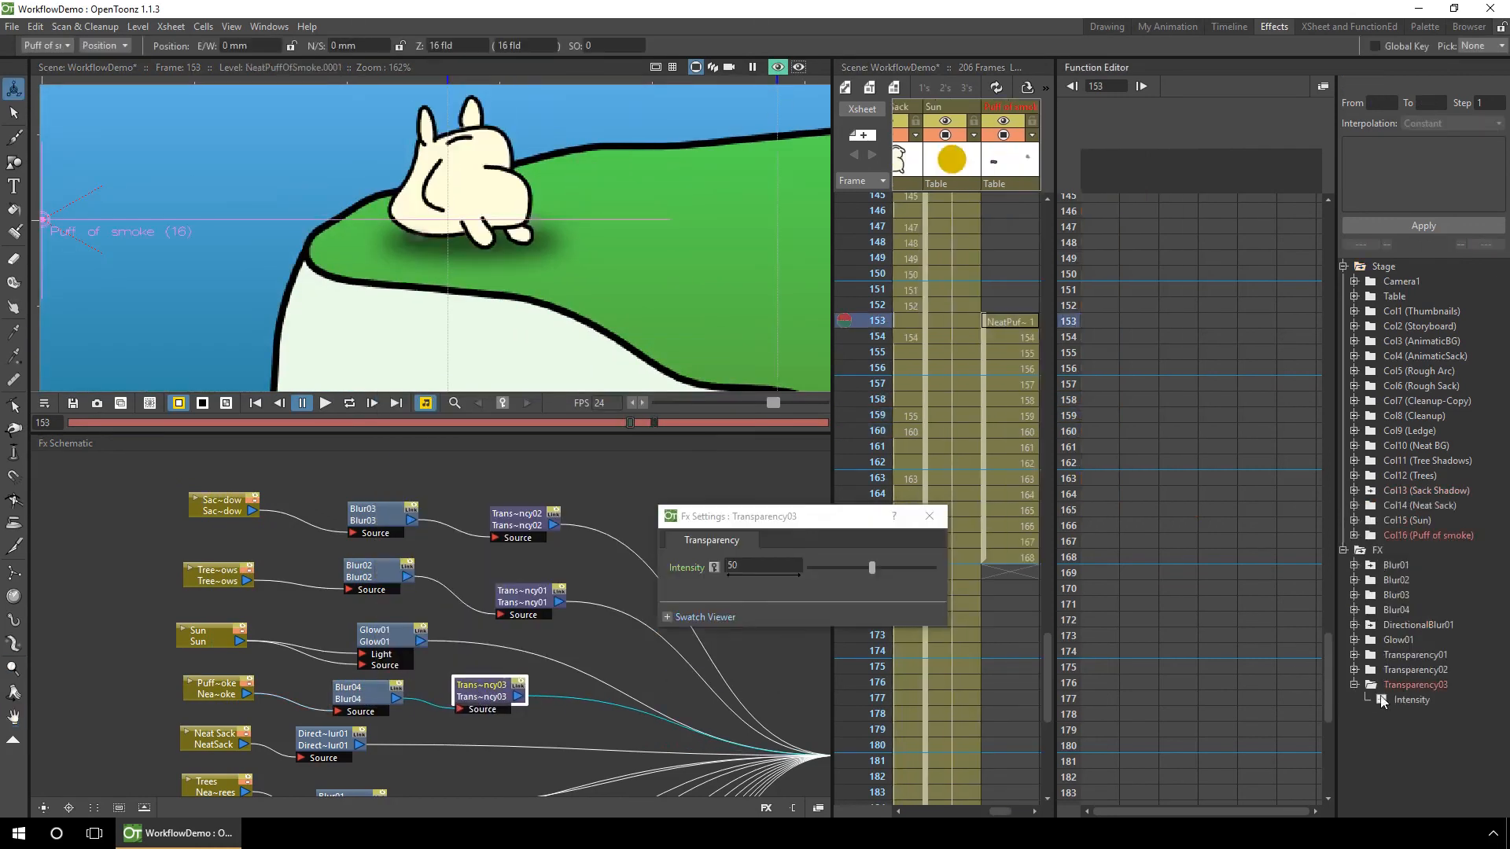
pyautogui.click(1381, 701)
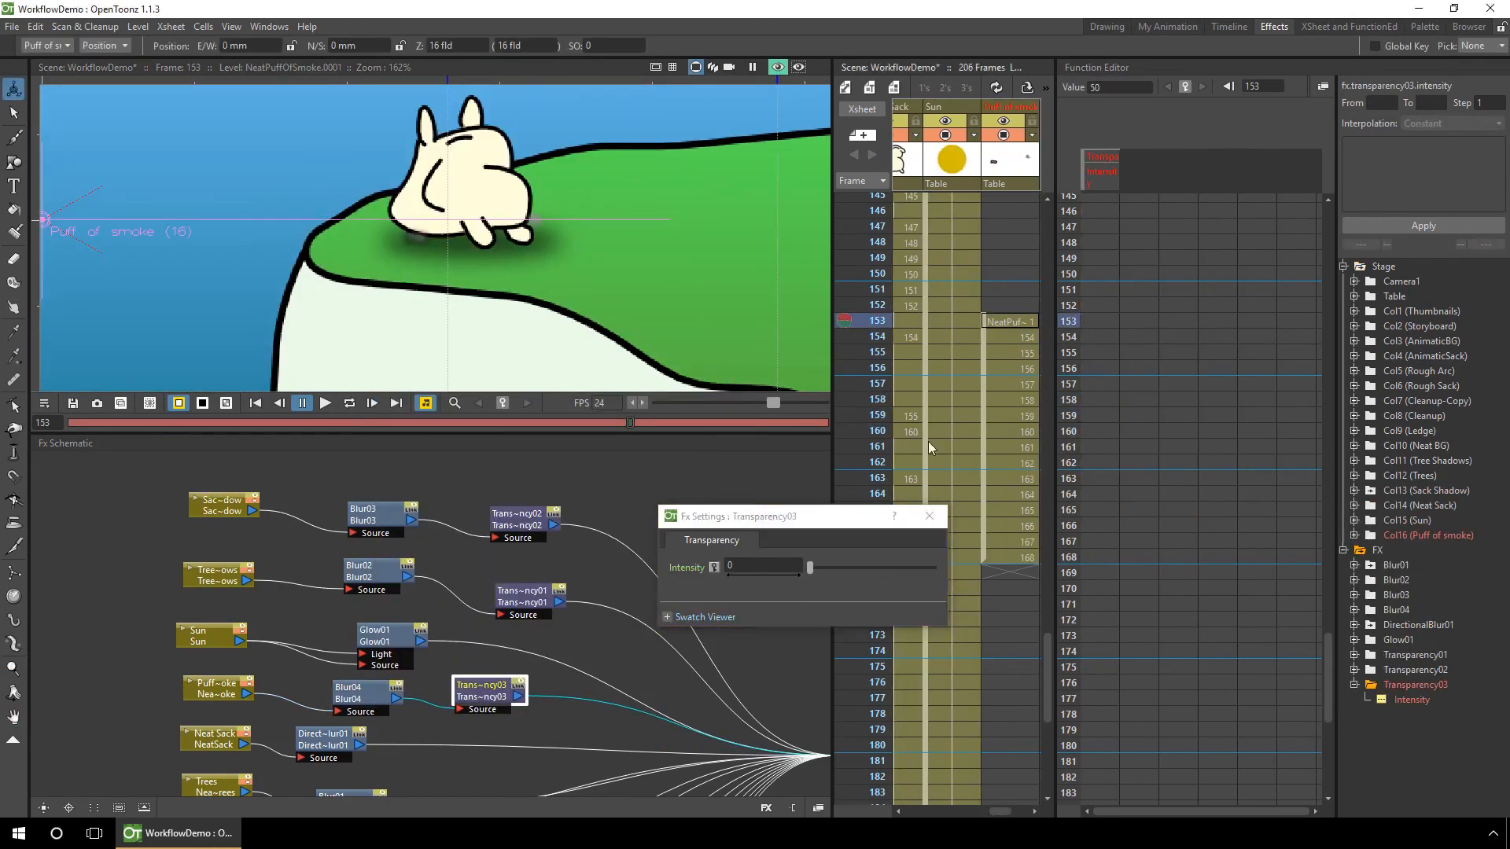
pyautogui.click(1071, 423)
pyautogui.moveTo(1069, 417); pyautogui.dragTo(1071, 401)
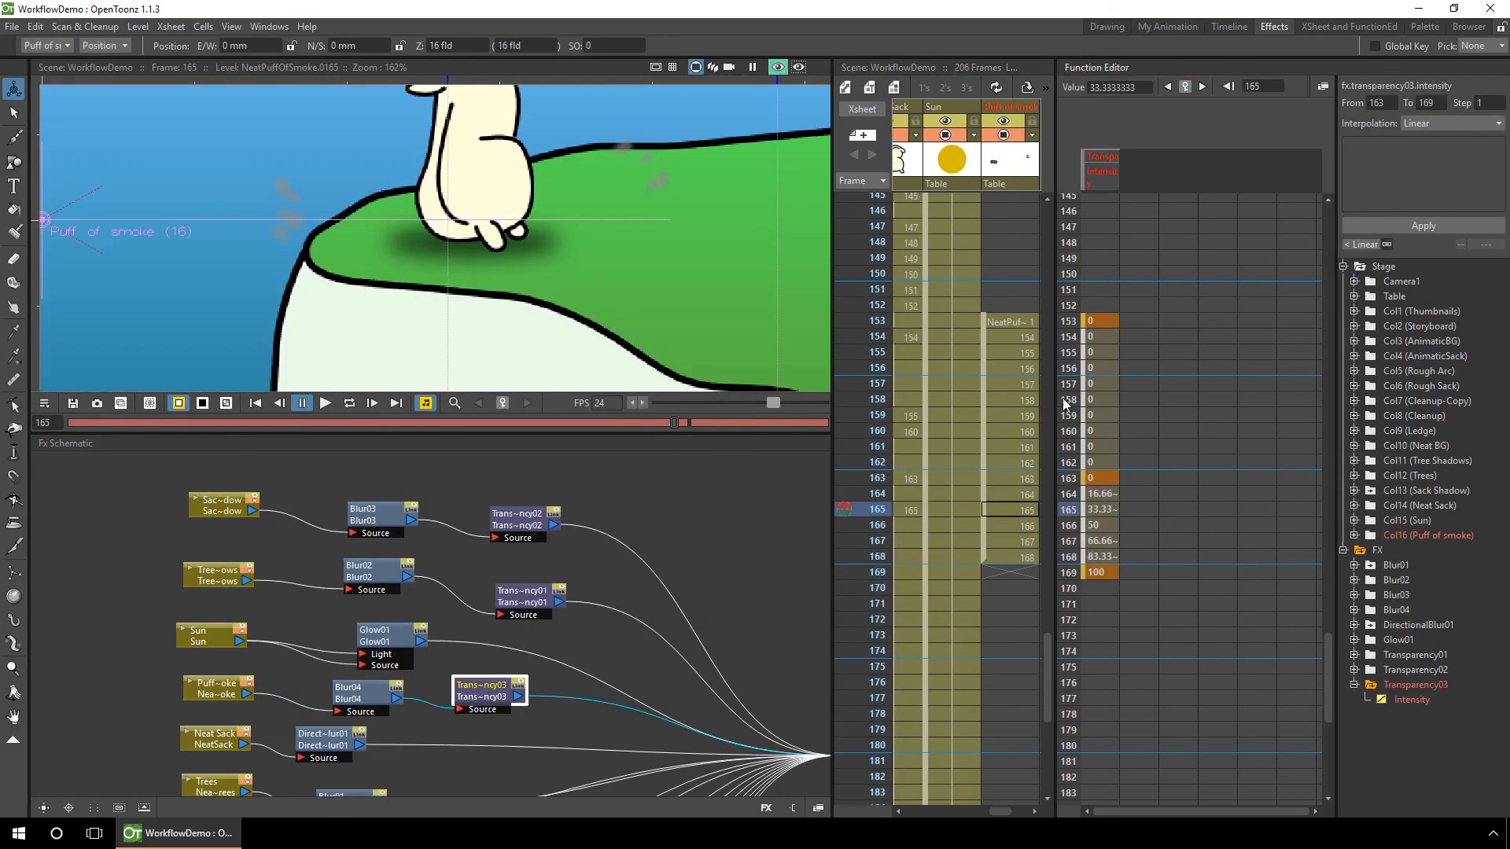
# Set the preview's stop marker at frame 178 and step through the rendered frames to check the smoke puff's fade.
pyautogui.rightClick(881, 717)
pyautogui.click(953, 460)
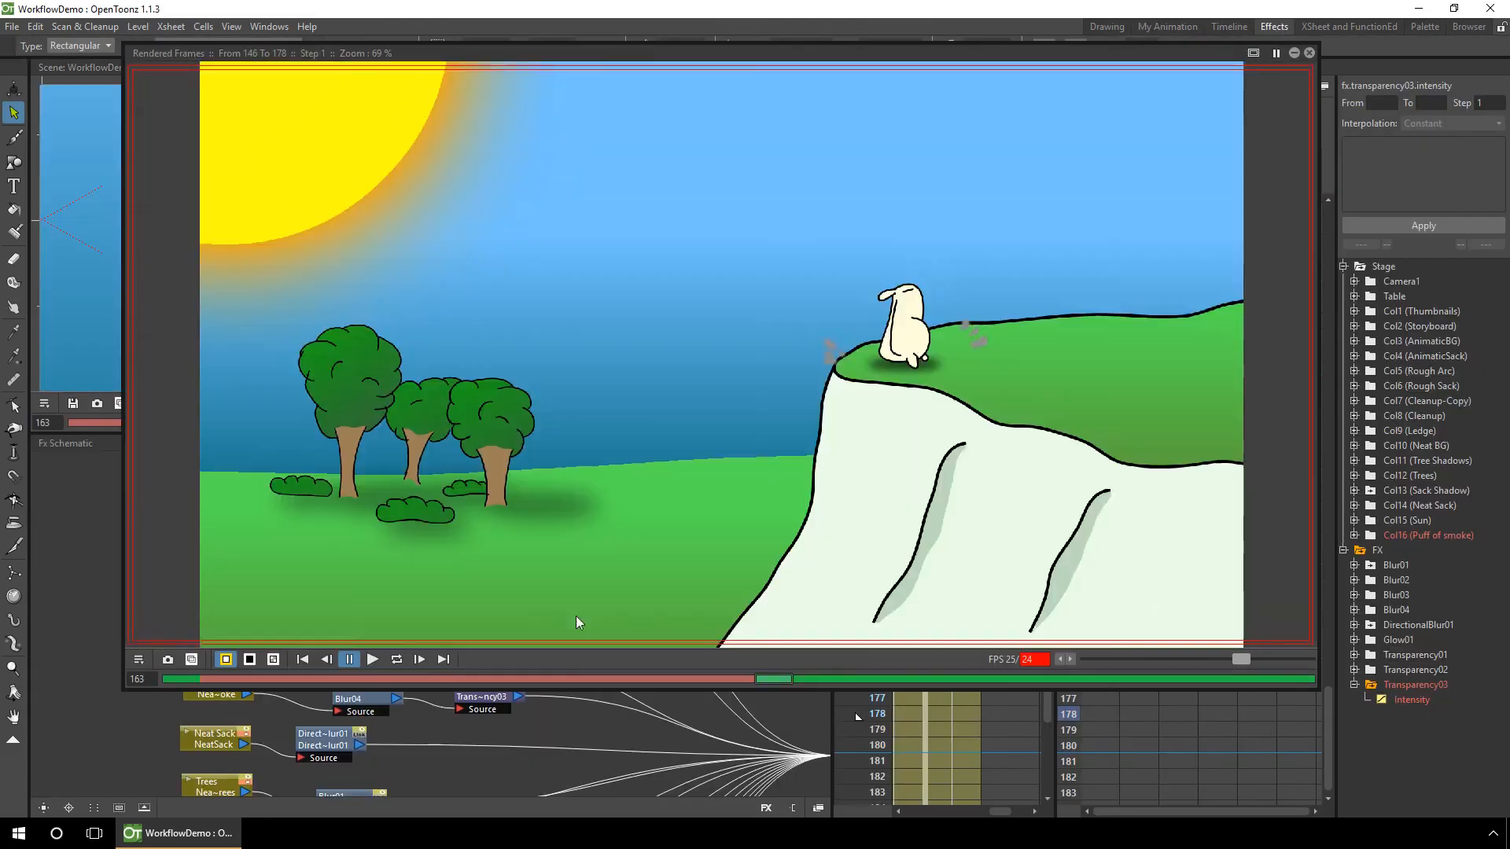
pyautogui.click(329, 663)
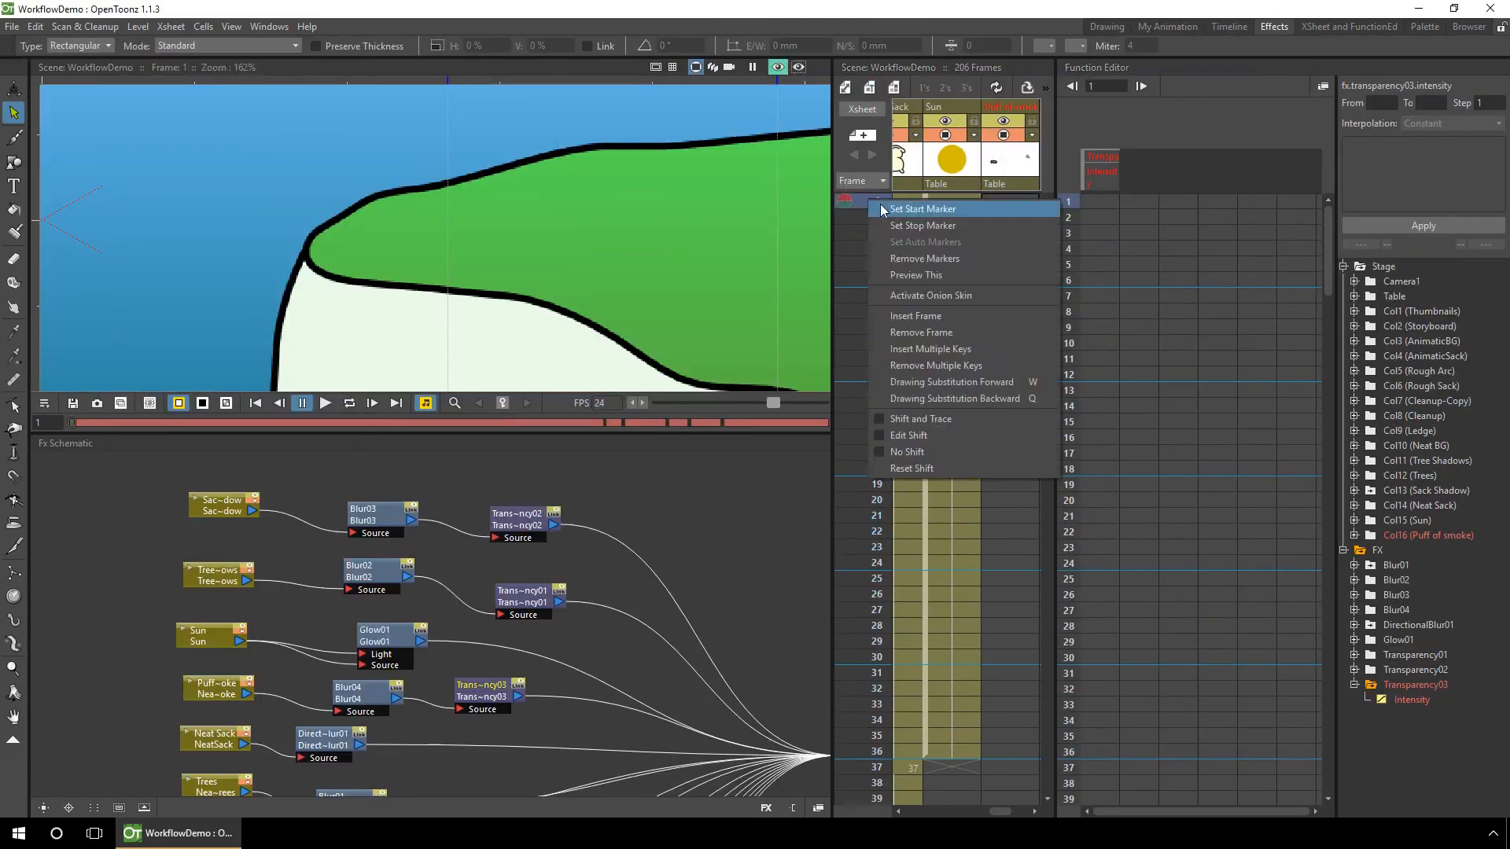